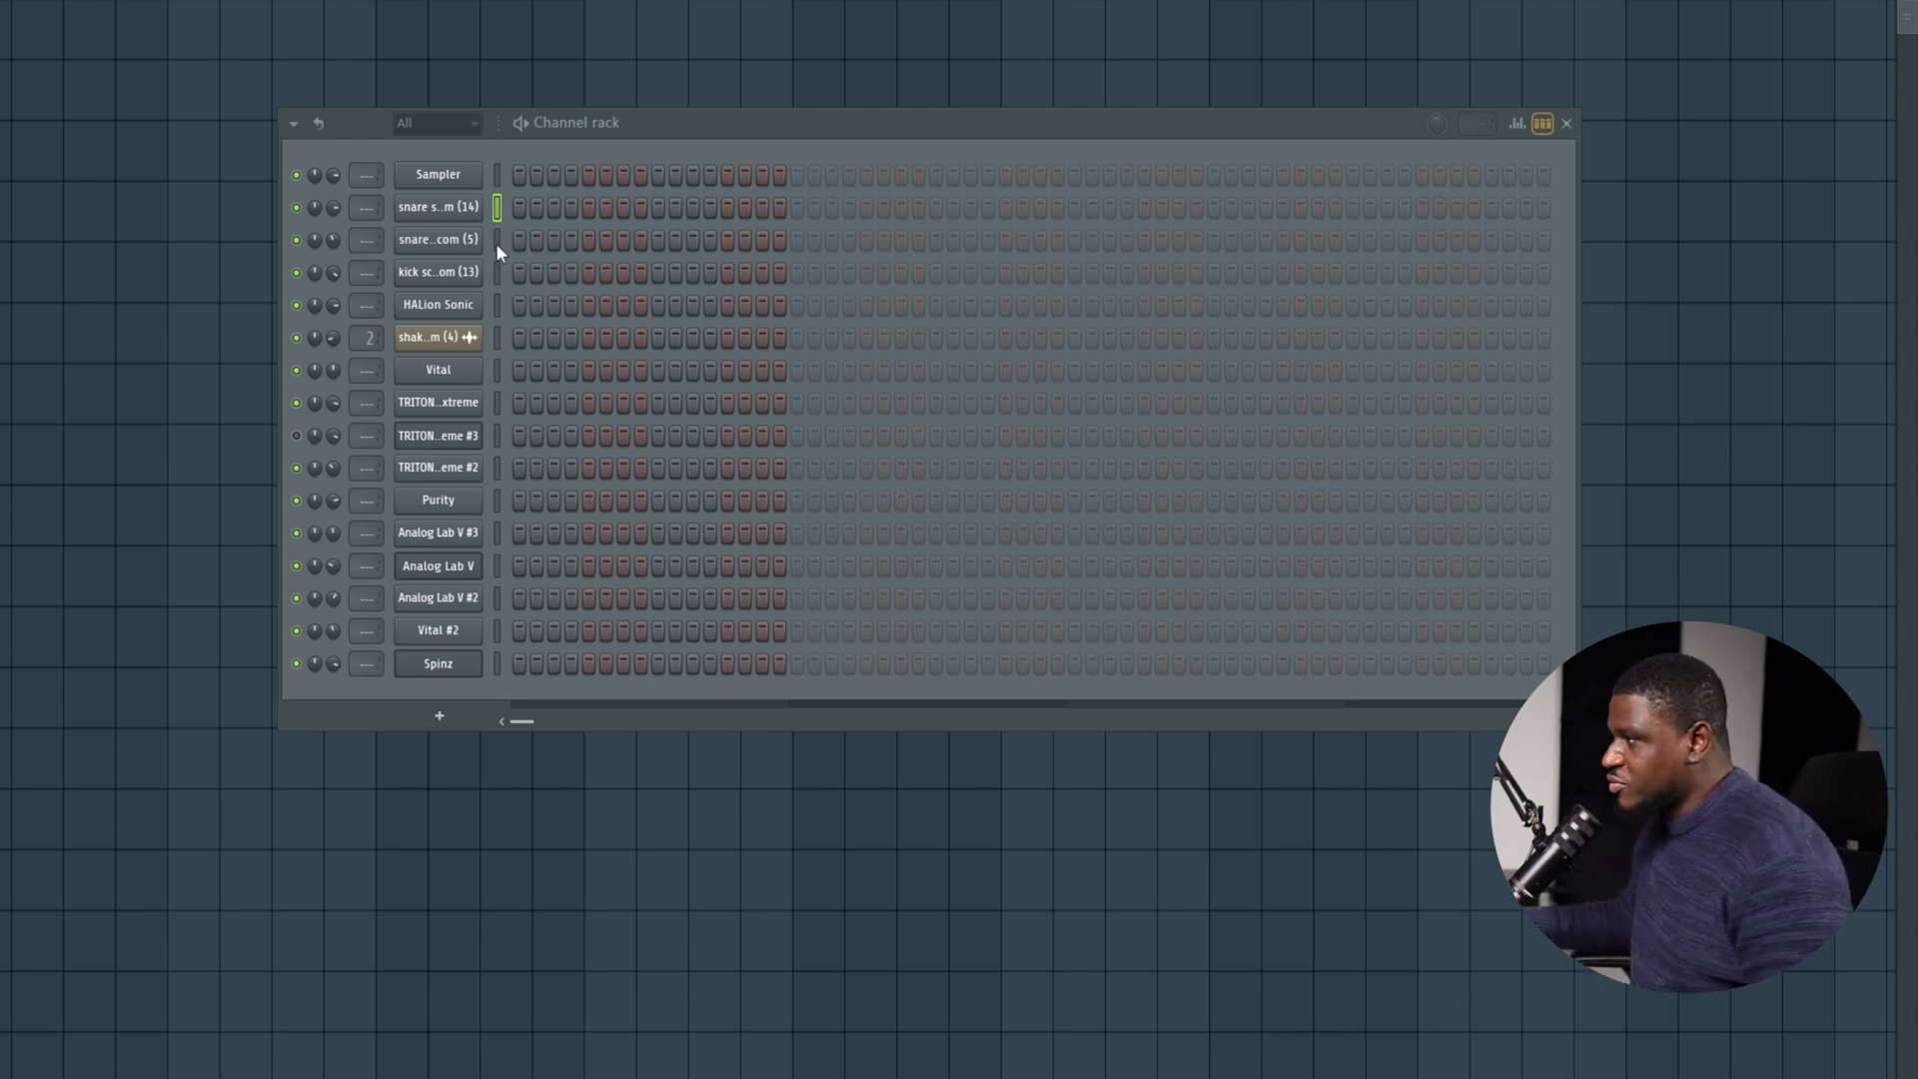
# Program hits for the snare (14) channel on steps 1, 4, 7, 9, 12 and 15 of the drums pattern.
pyautogui.click(497, 243)
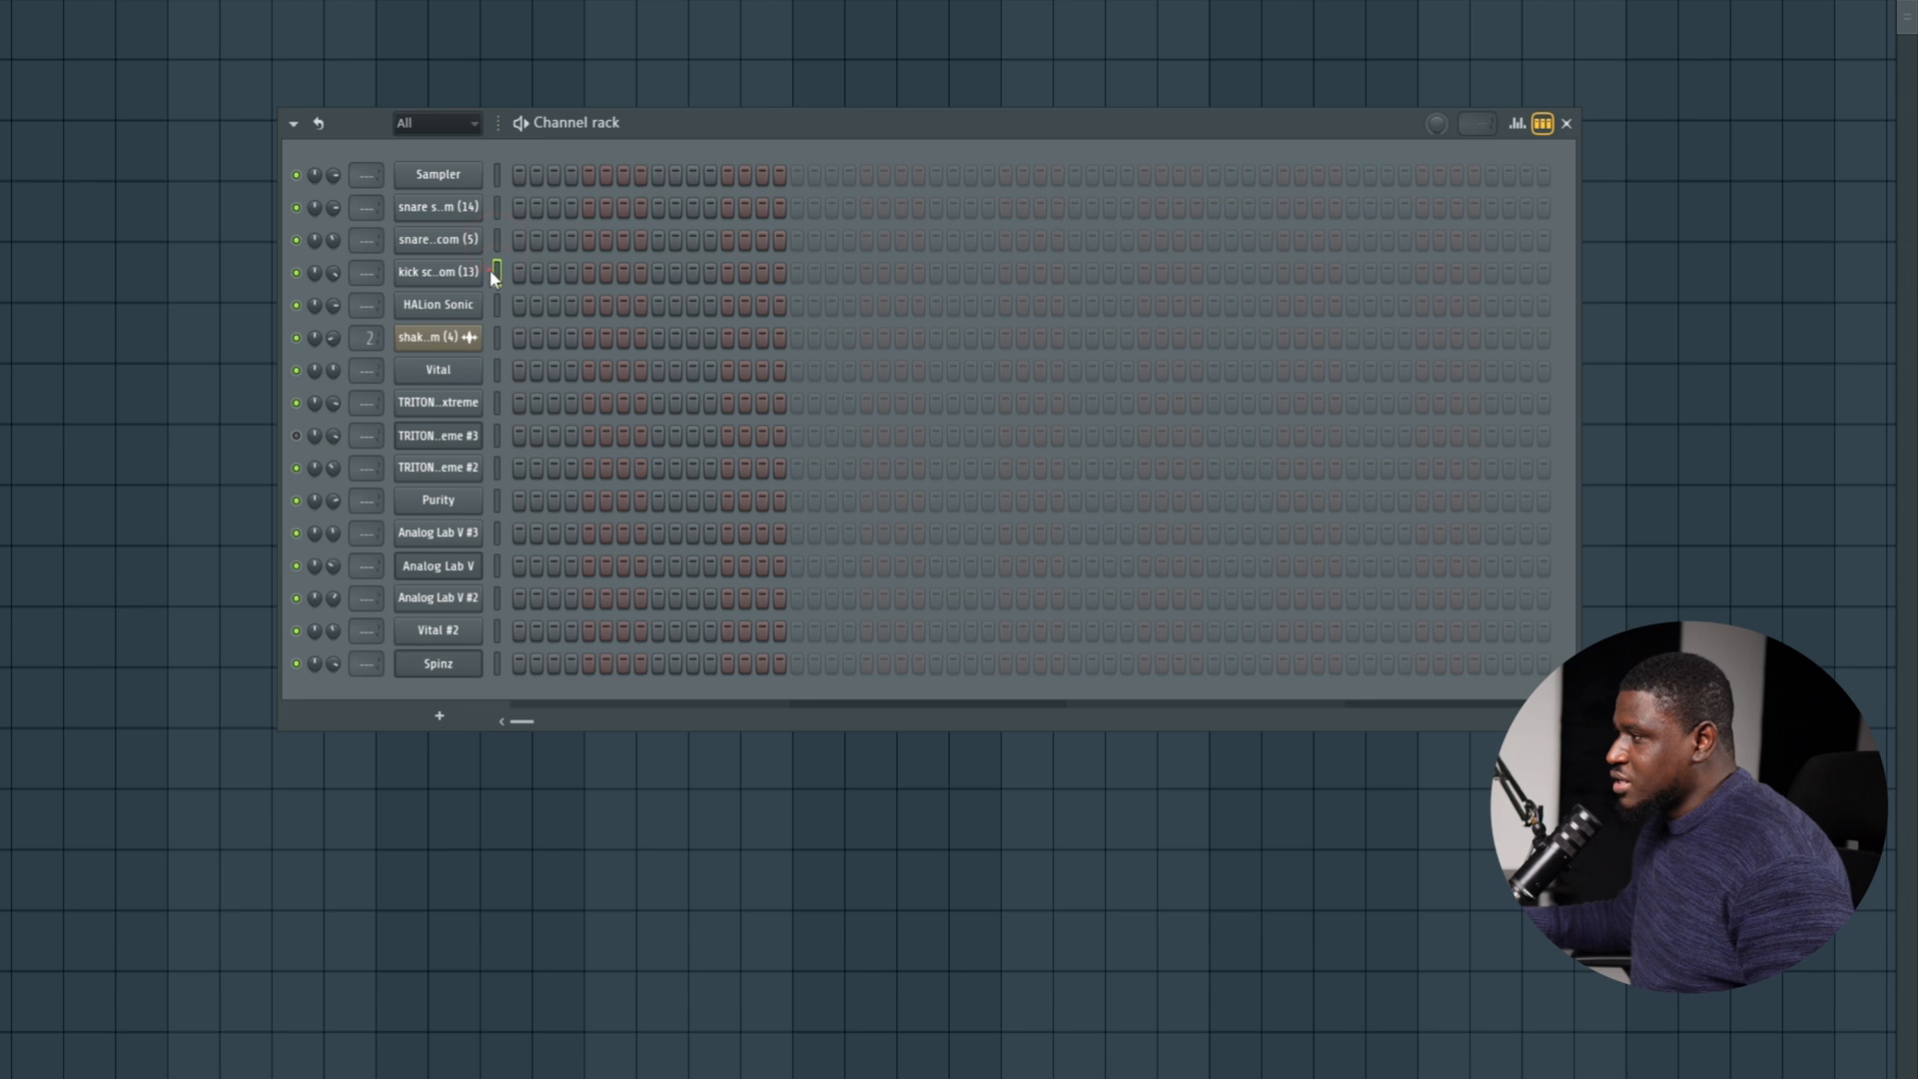
pyautogui.click(496, 207)
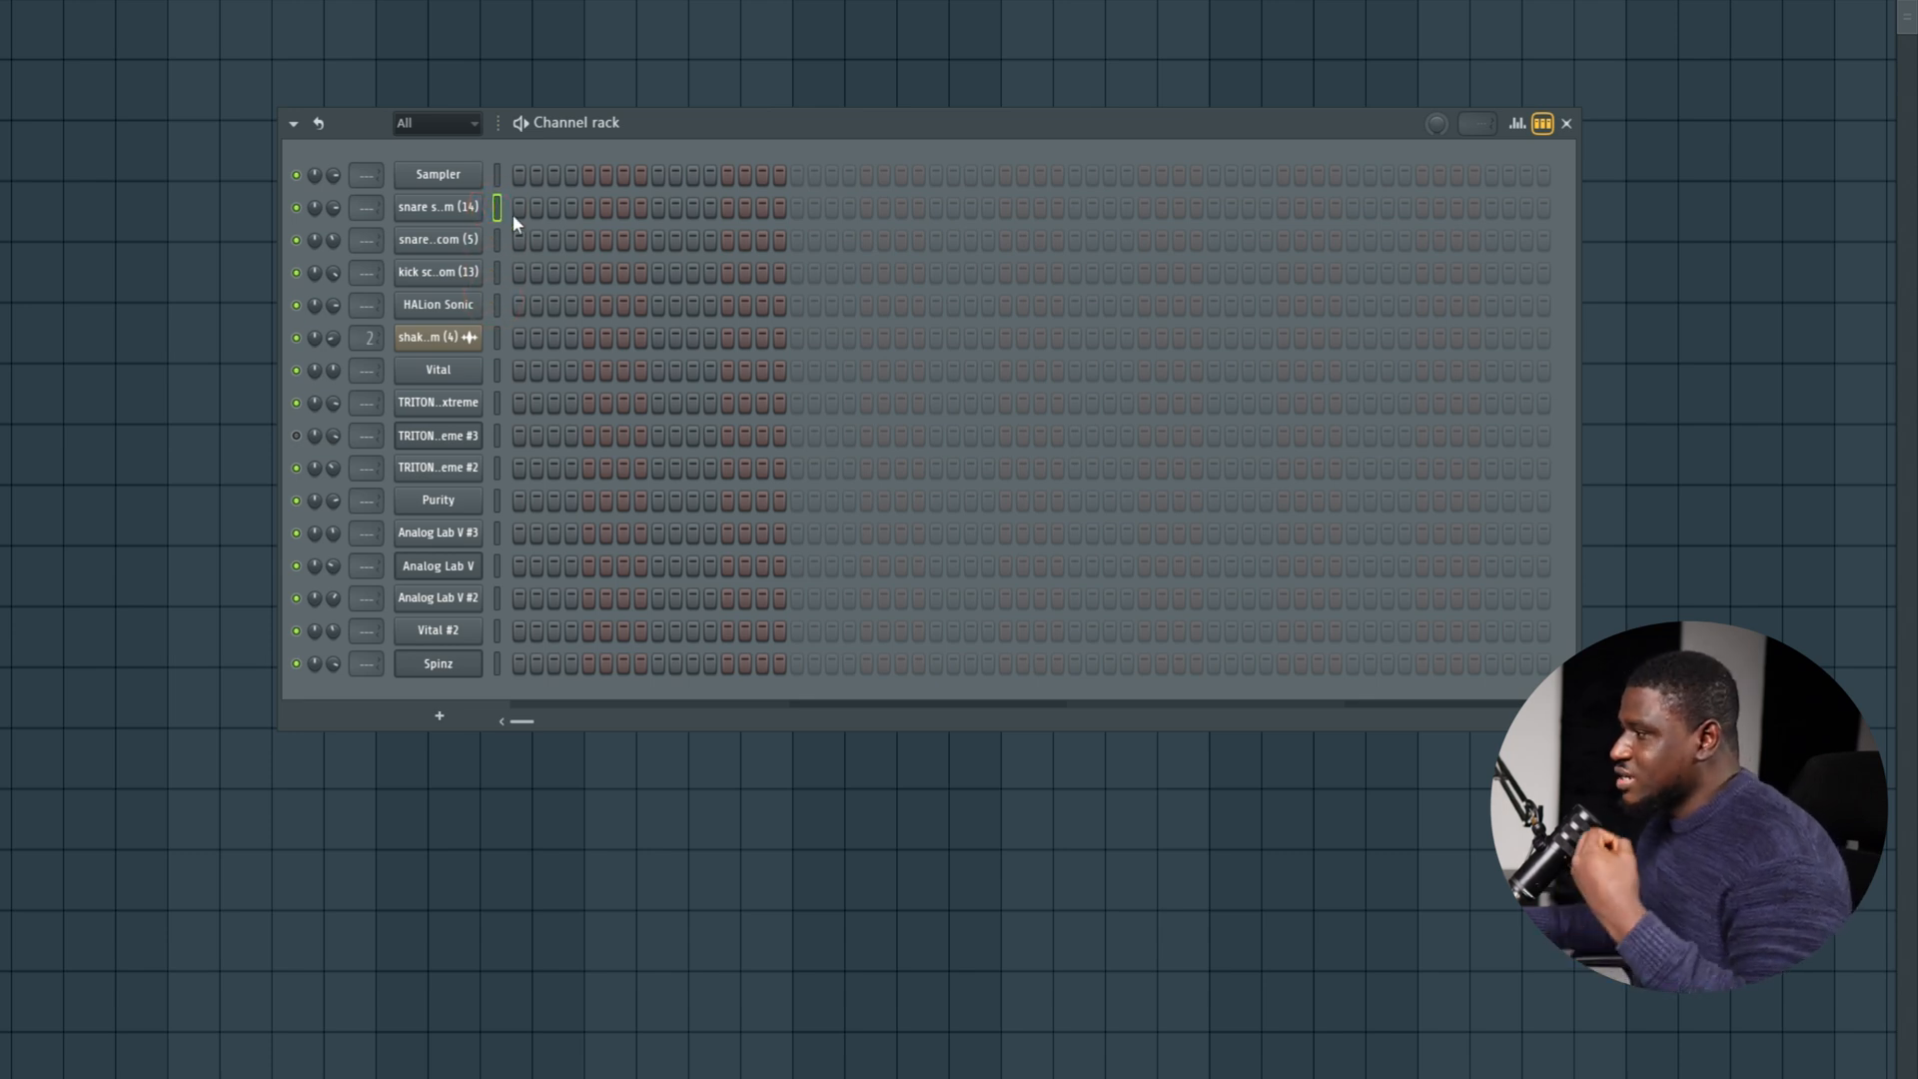
pyautogui.click(571, 207)
pyautogui.click(624, 207)
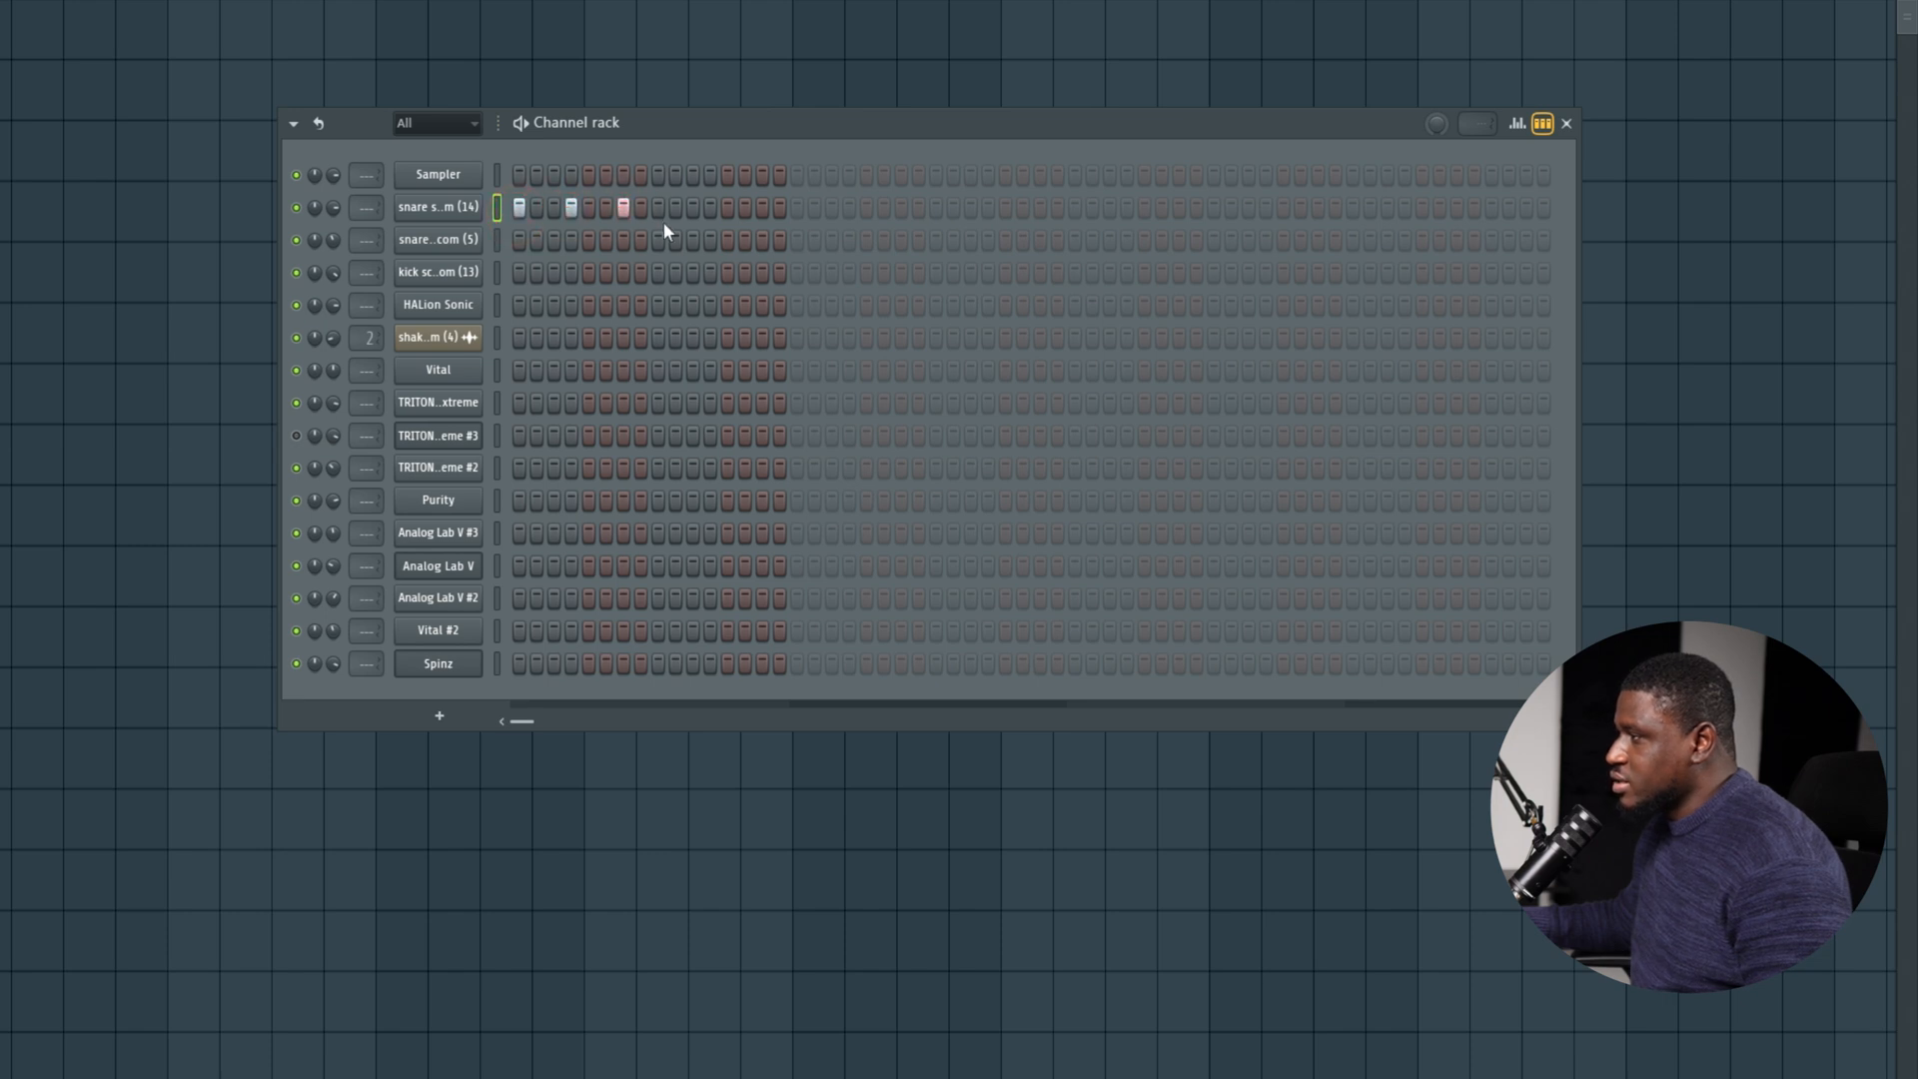
pyautogui.click(711, 207)
pyautogui.click(764, 207)
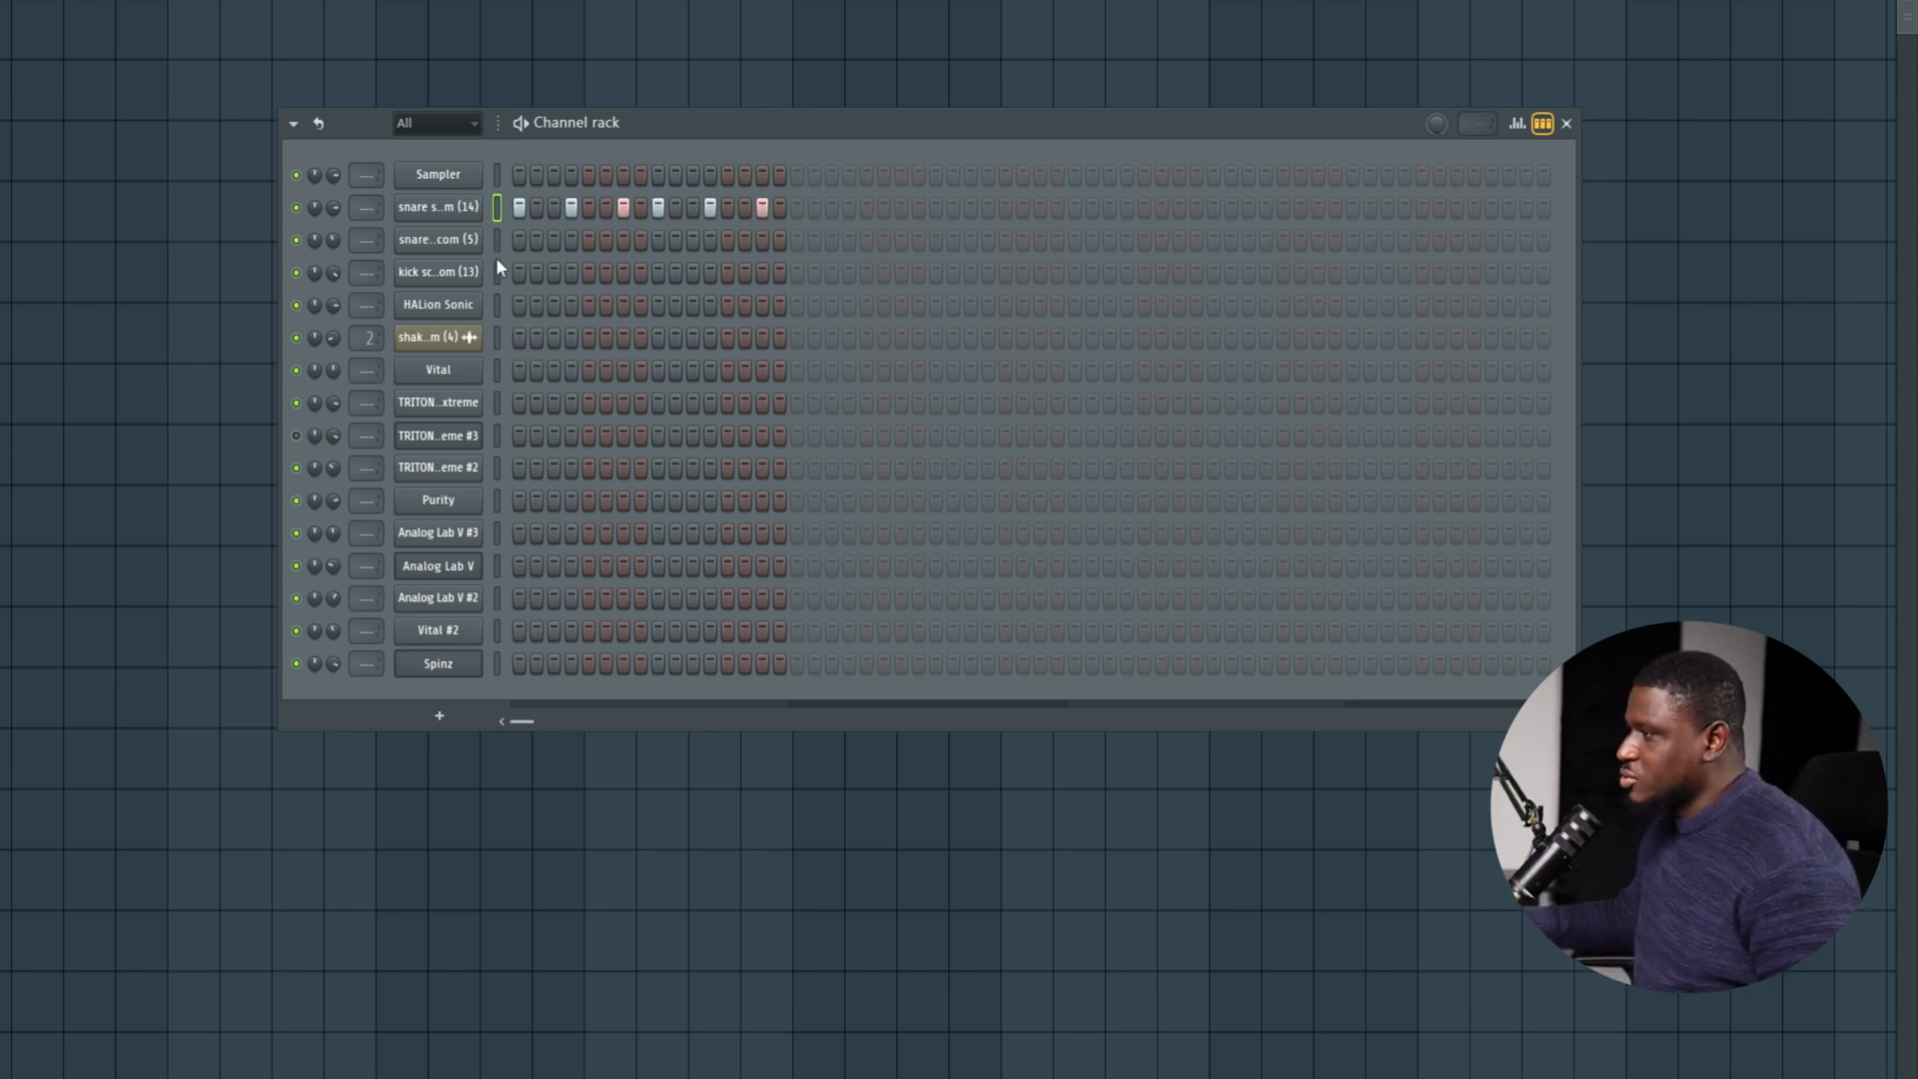
# Fill the kick (13) channel every 4 steps and place snare (5) hits on steps 4 and 9.
pyautogui.rightClick(458, 282)
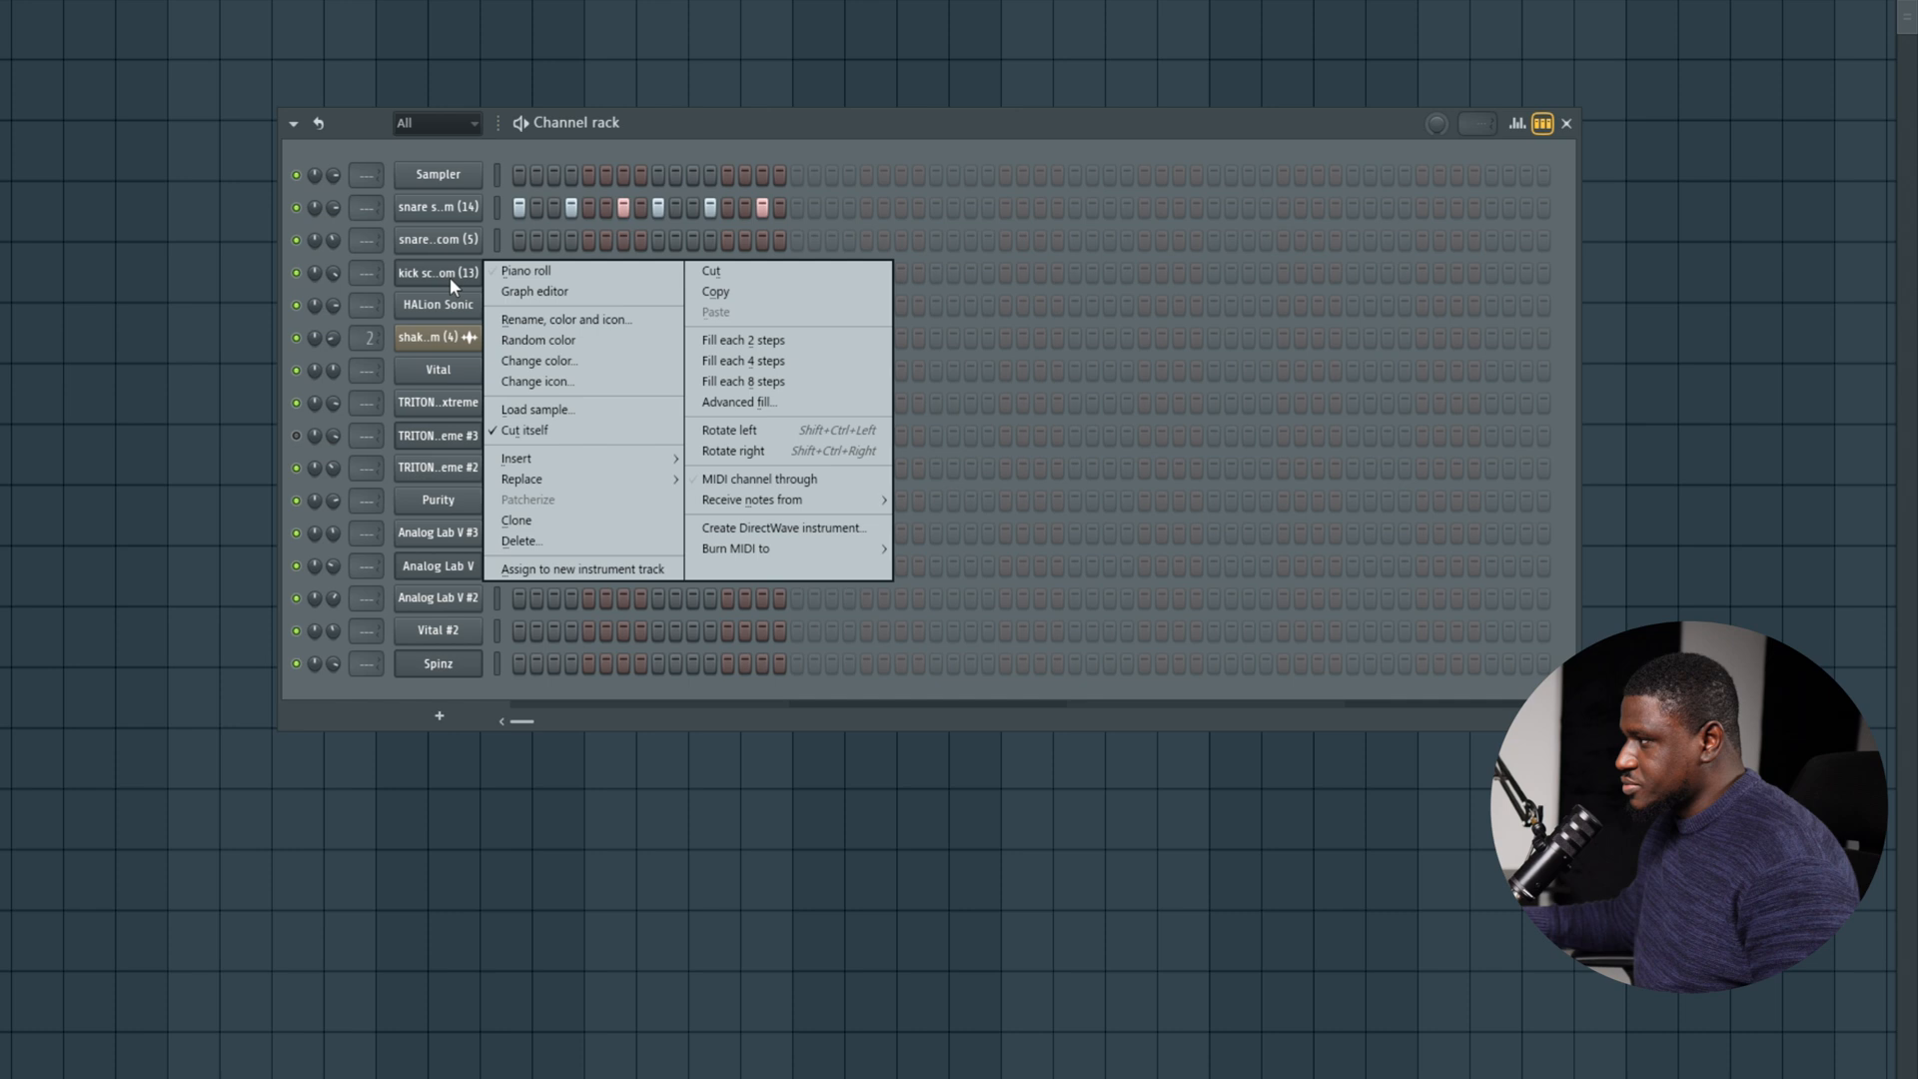
pyautogui.click(745, 362)
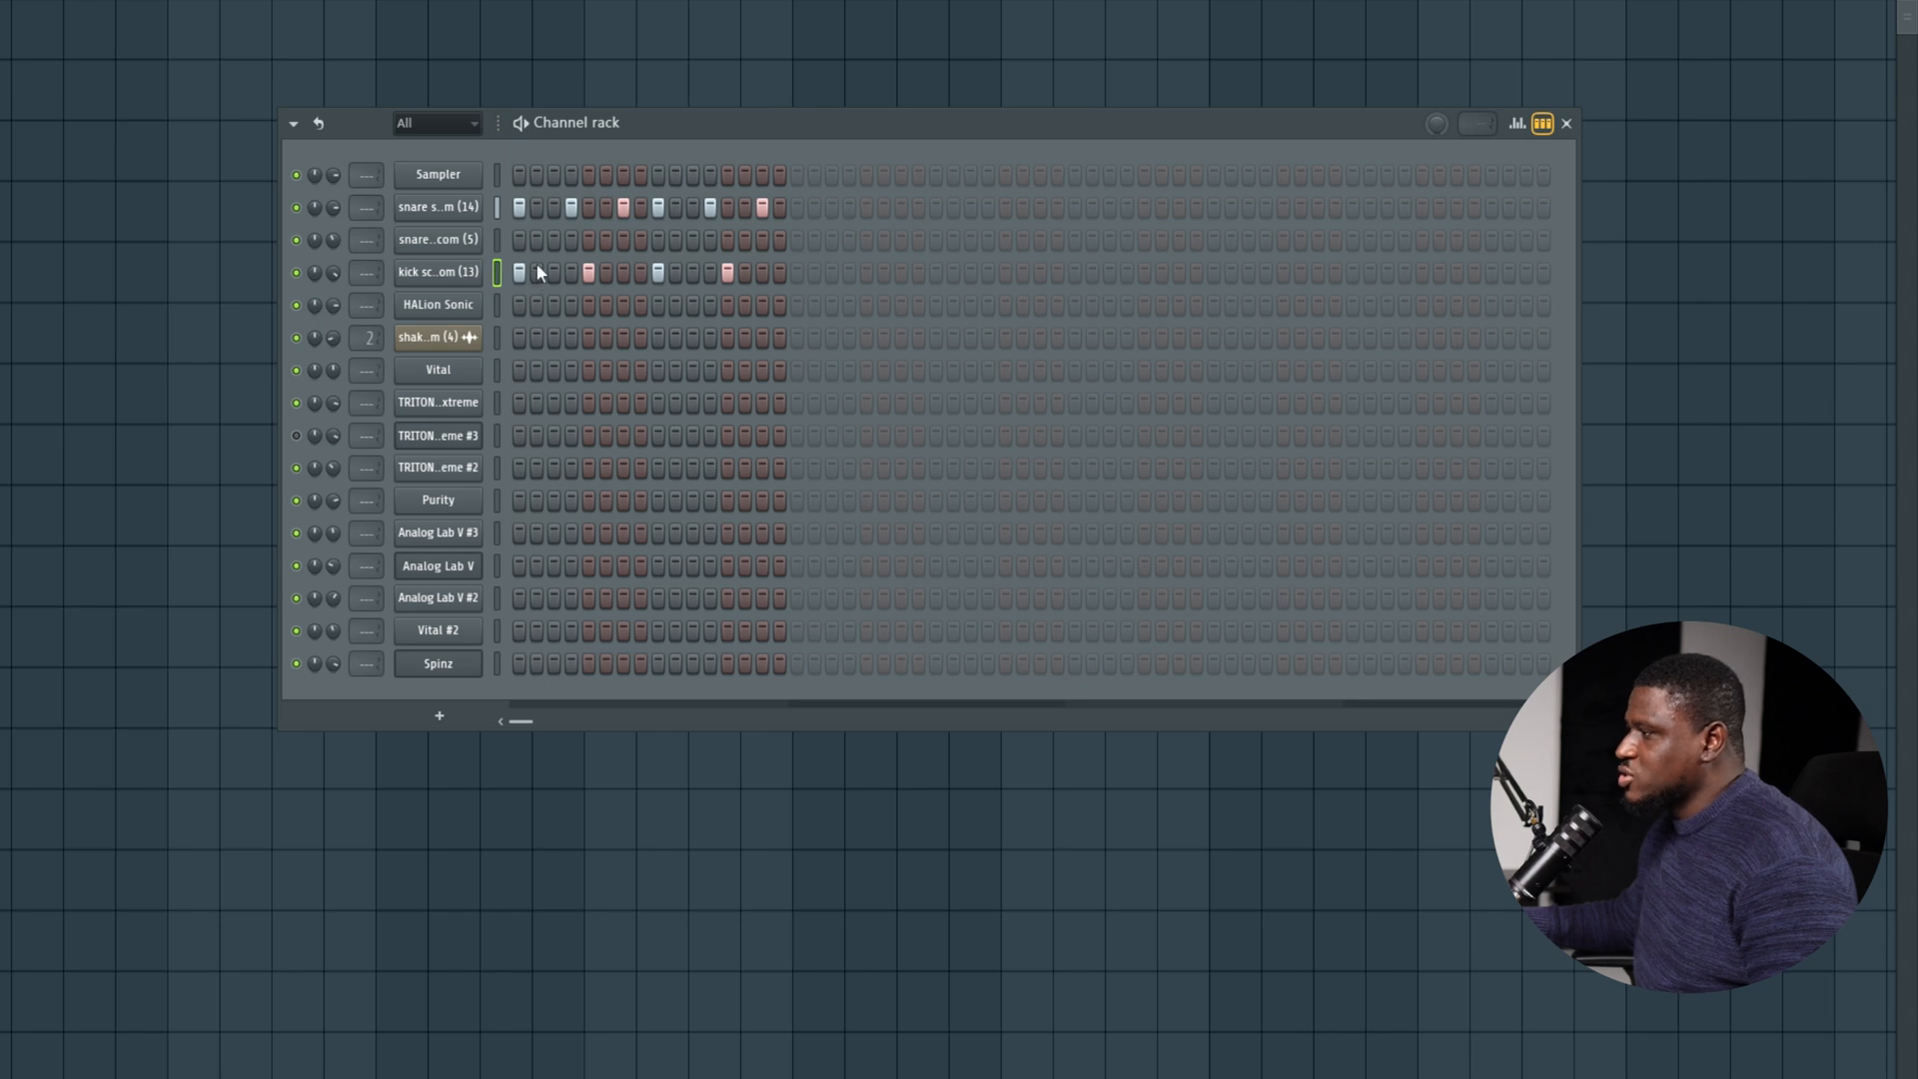
pyautogui.press('Up')
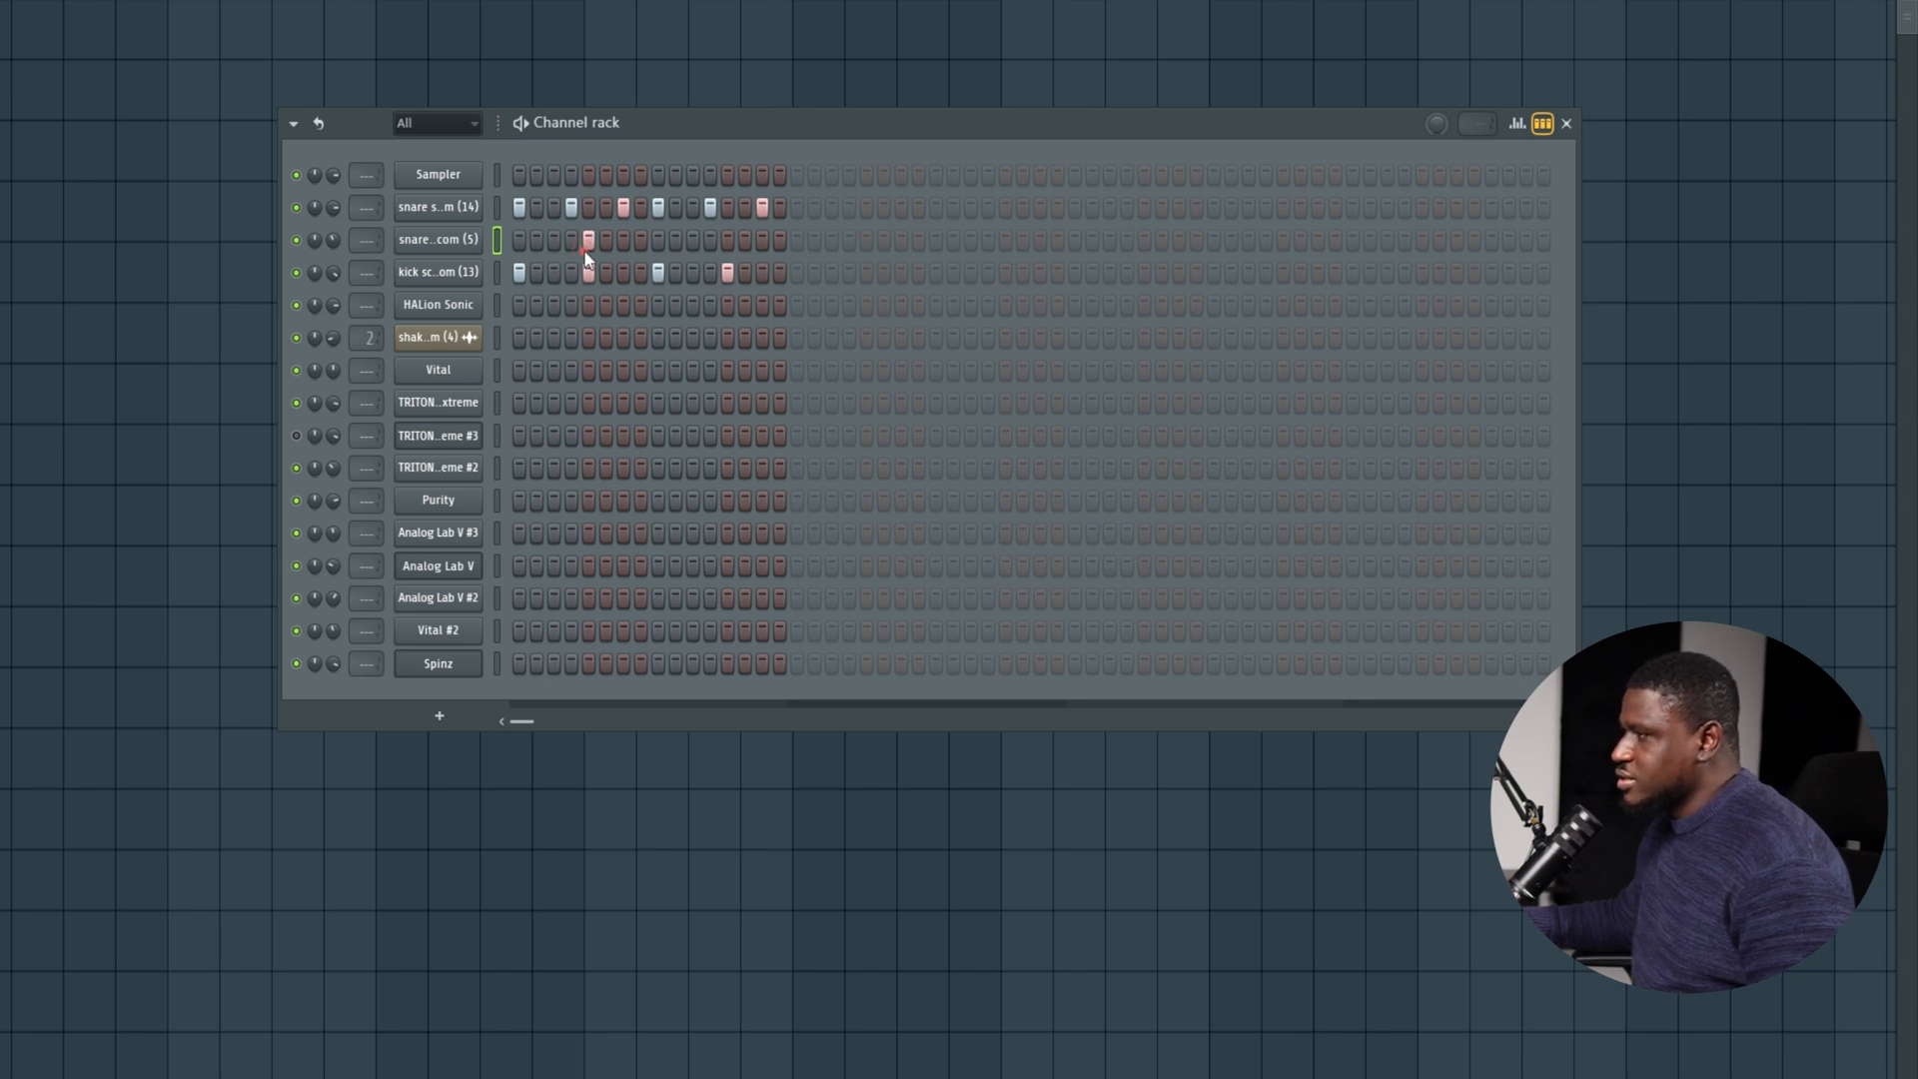
pyautogui.click(692, 239)
pyautogui.press('space')
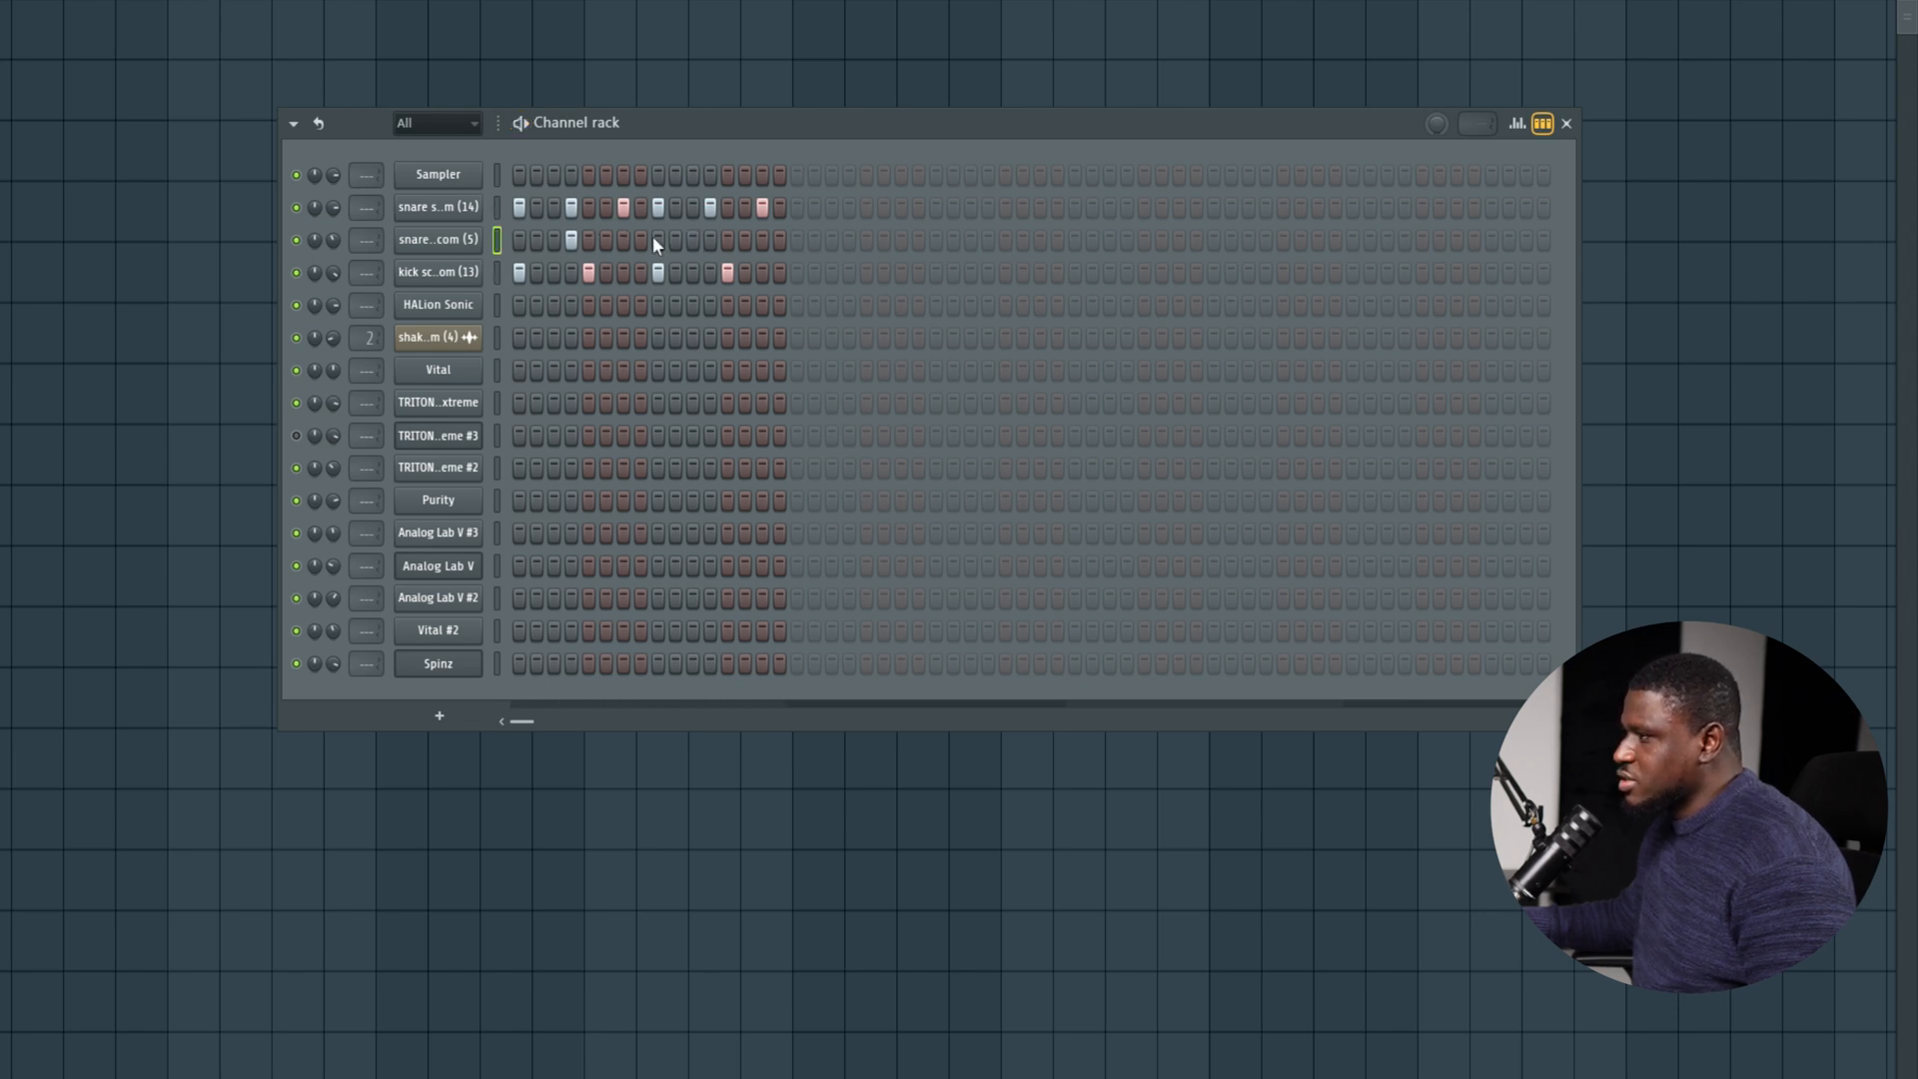
pyautogui.click(658, 240)
pyautogui.press('space')
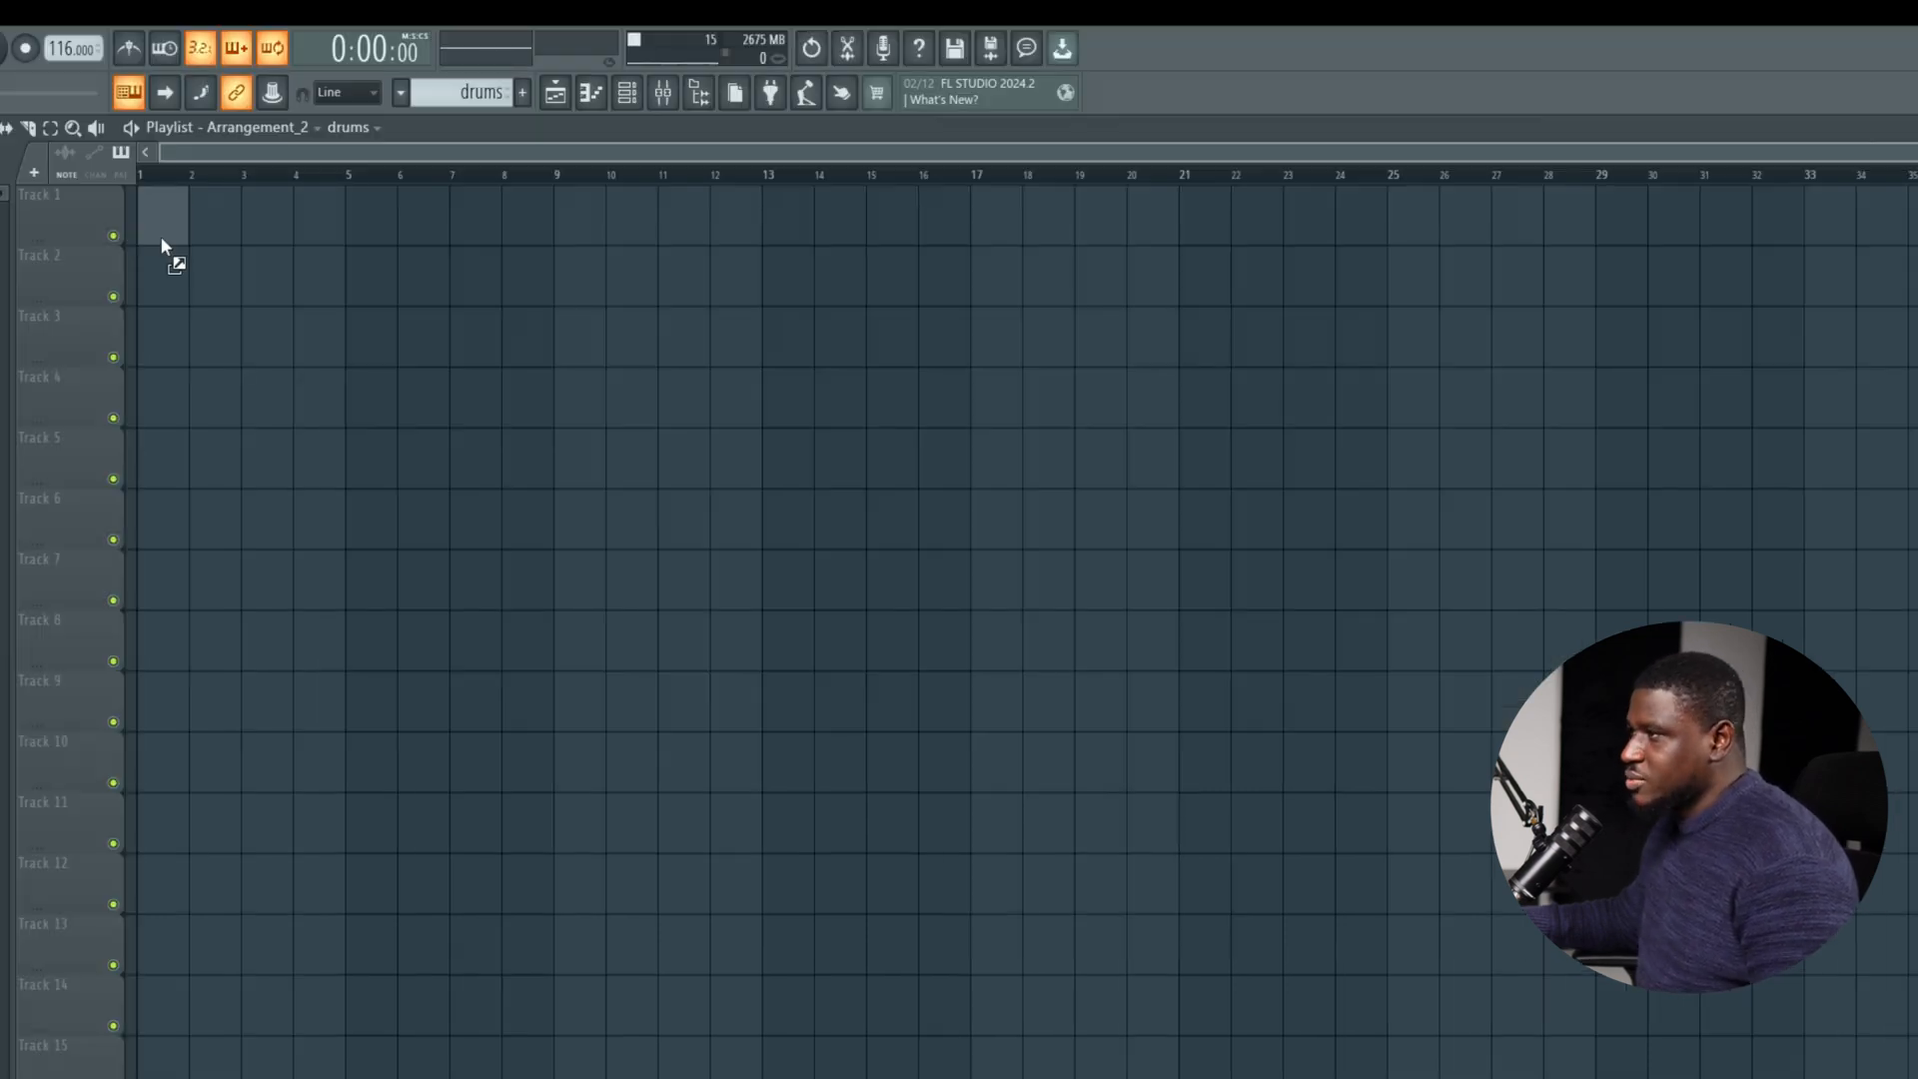
# Place four consecutive drums pattern clips on Track 1 across bars 1 to 4 and play the arrangement.
pyautogui.click(163, 234)
pyautogui.click(207, 233)
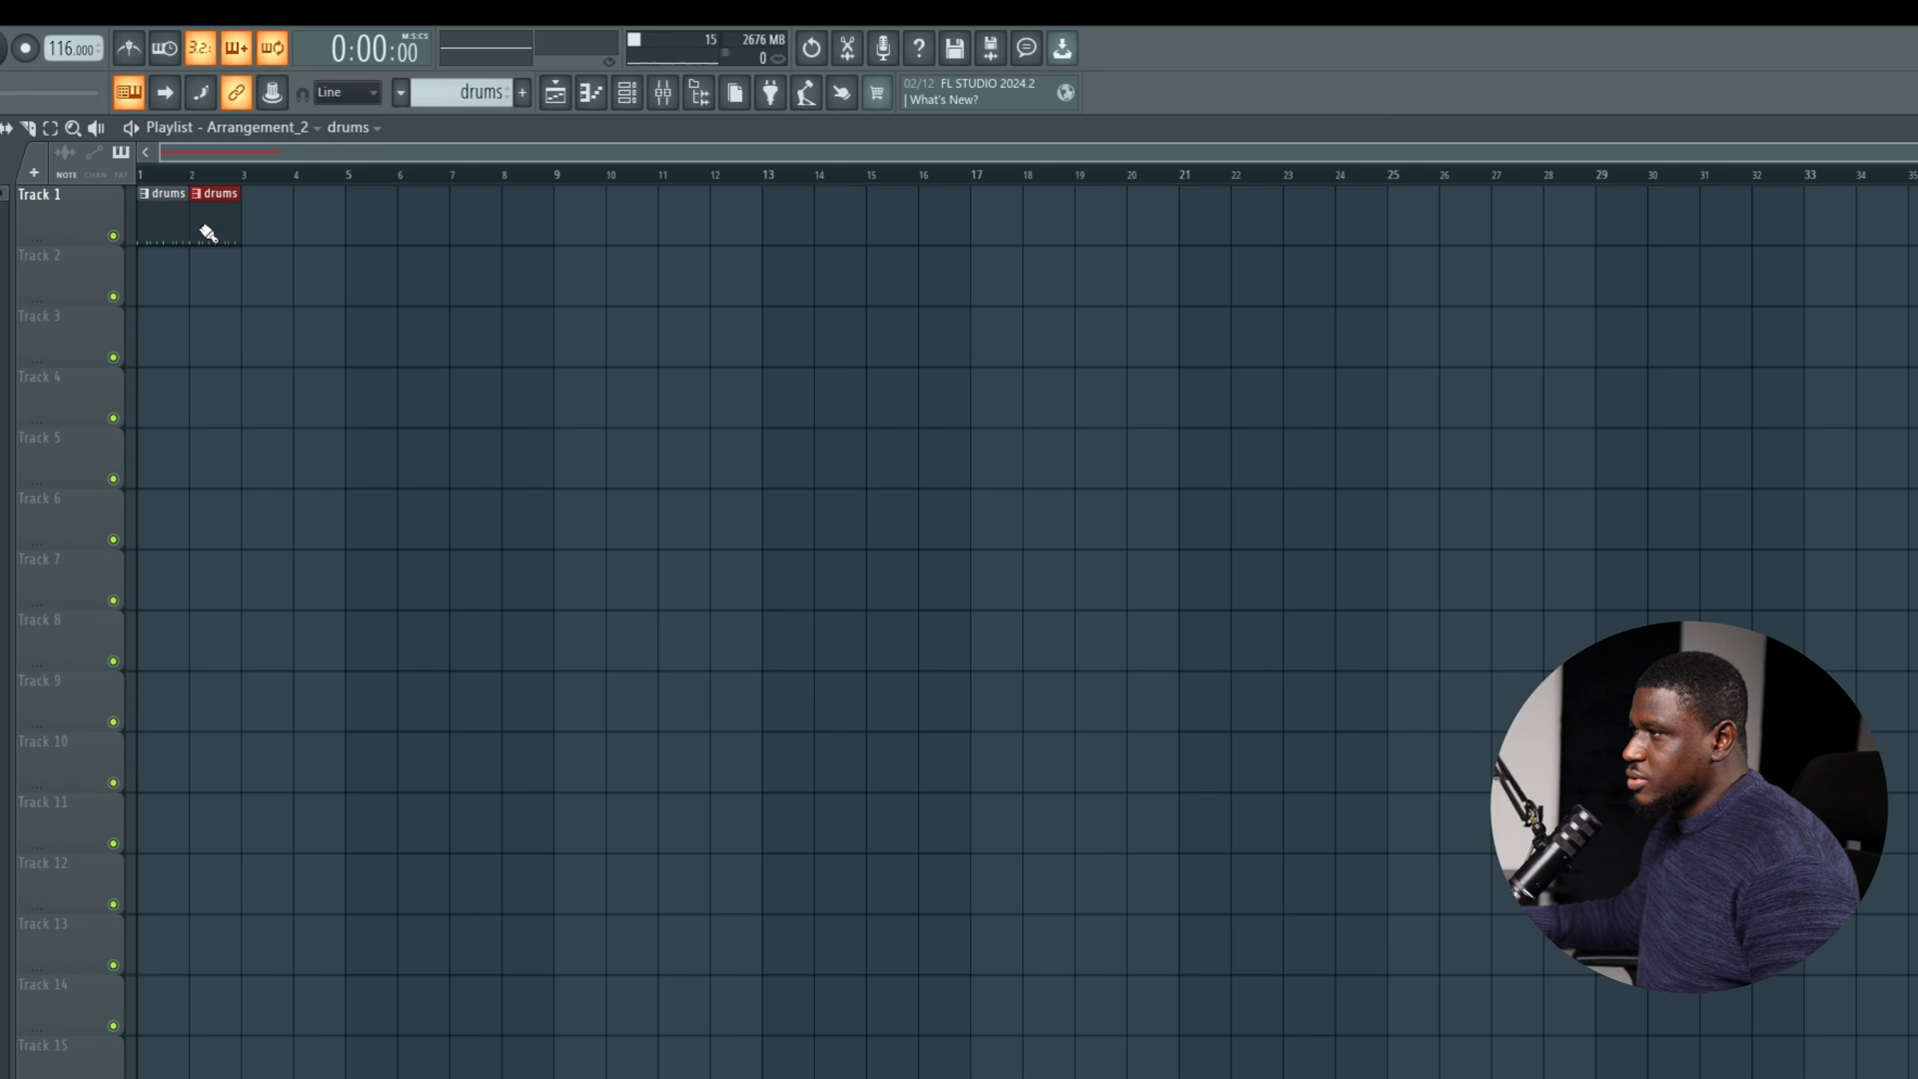
pyautogui.click(257, 228)
pyautogui.click(310, 221)
pyautogui.press('space')
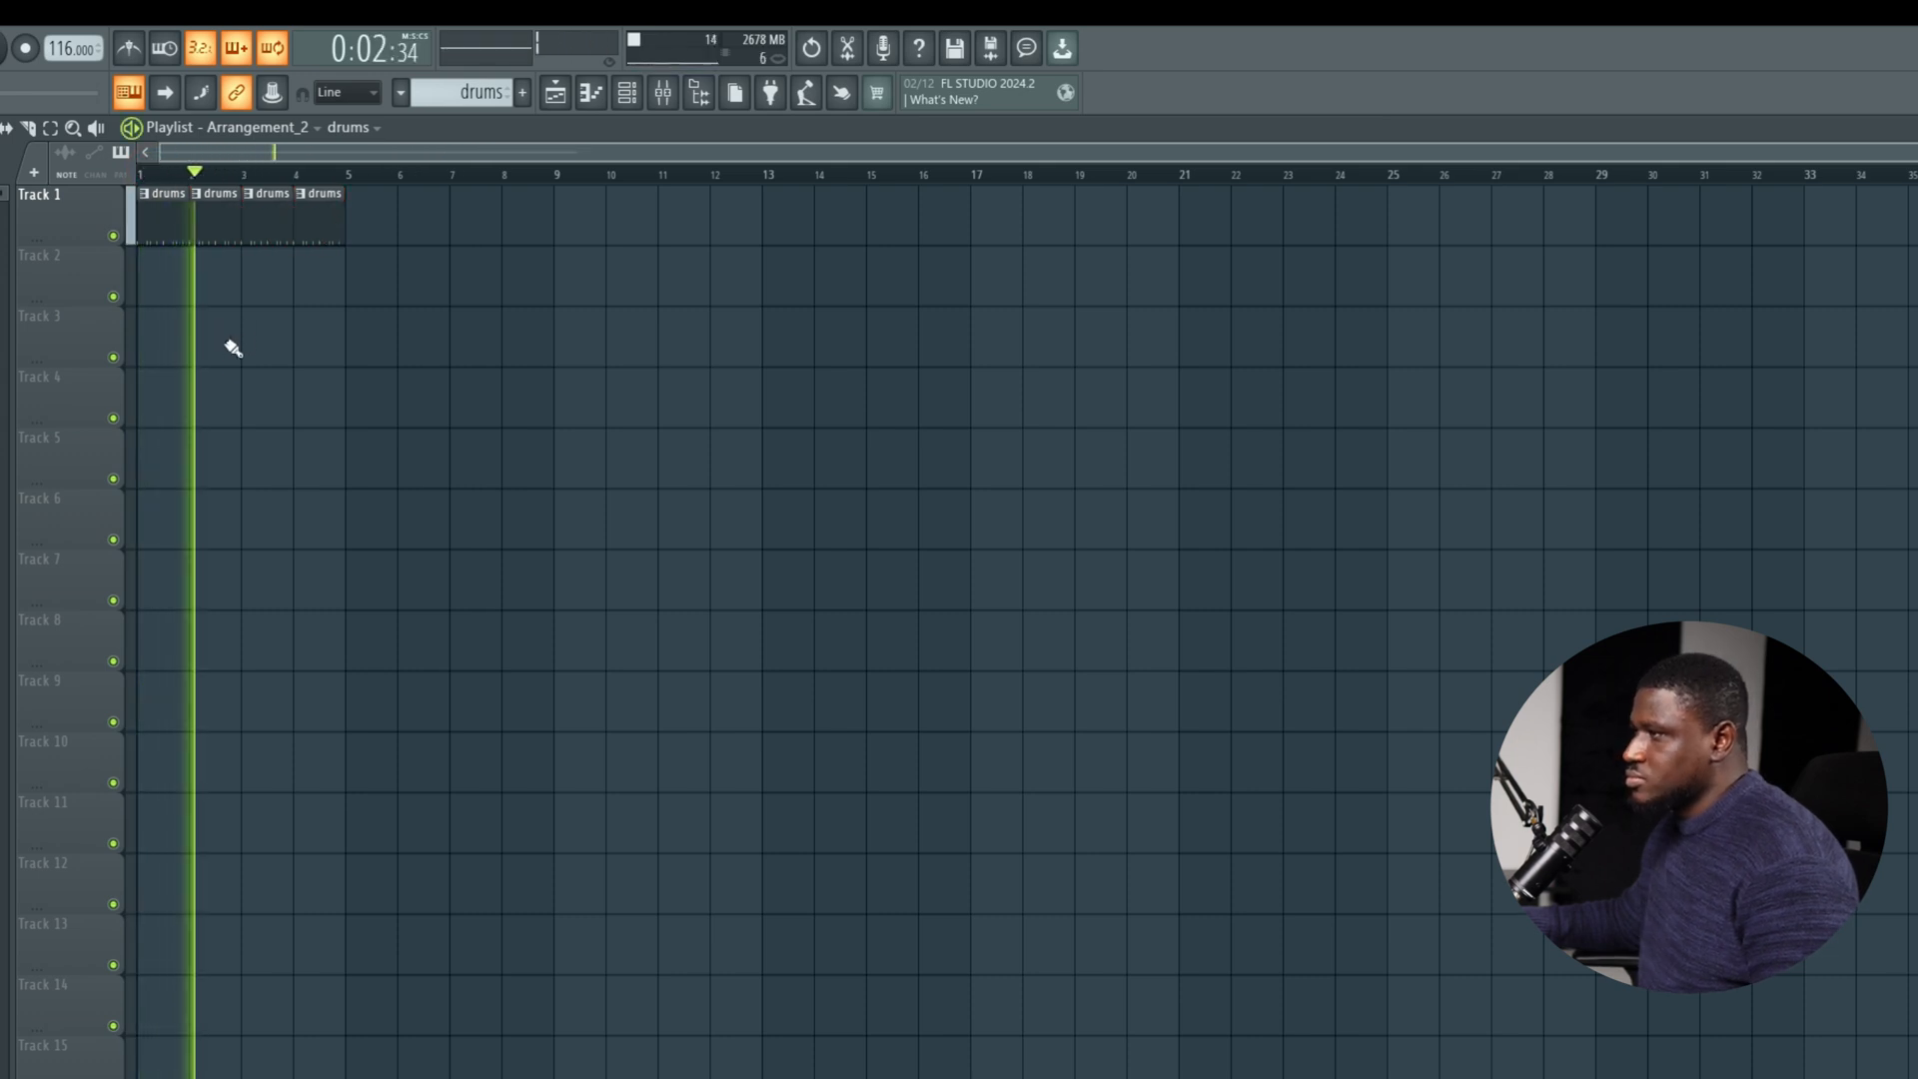
pyautogui.press('space')
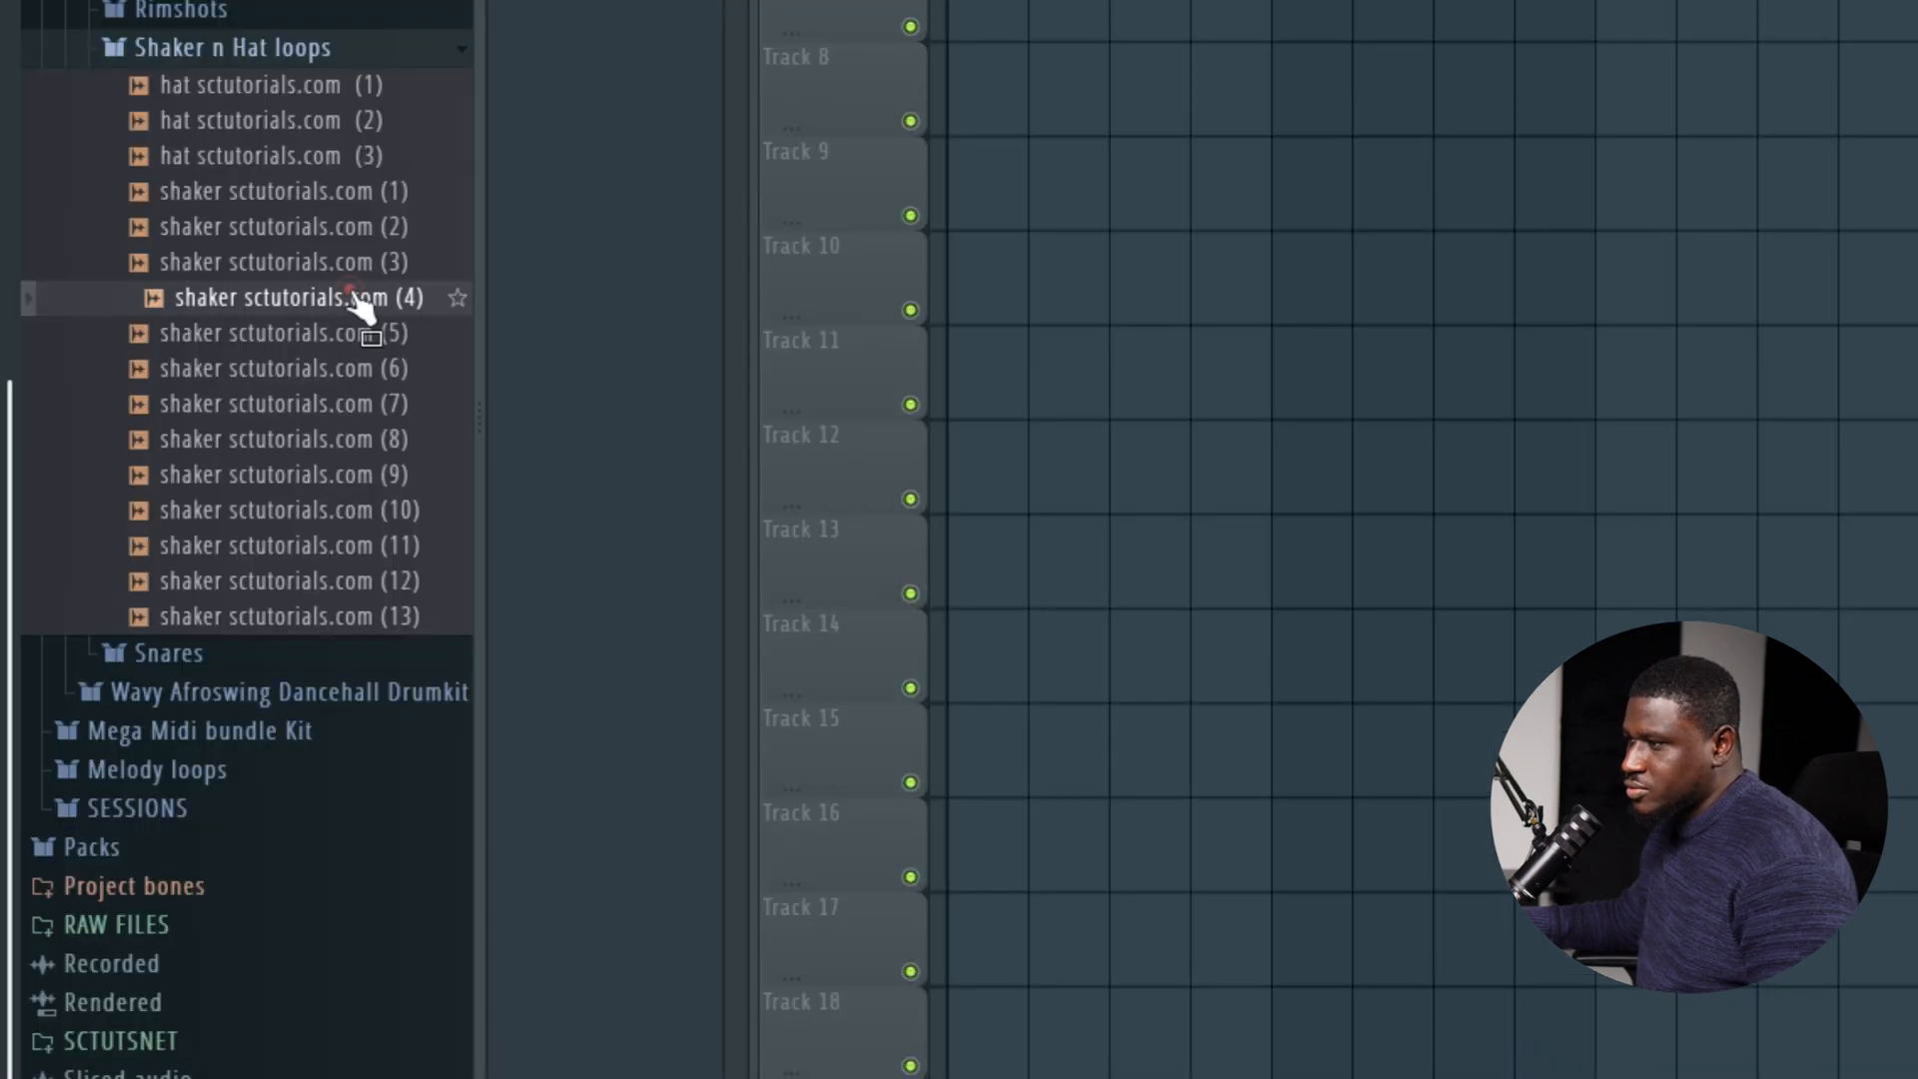
# Add the shaker sctutorials.com (4) loop to Track 2 from bar 1 and lower its volume.
pyautogui.click(350, 297)
pyautogui.click(350, 292)
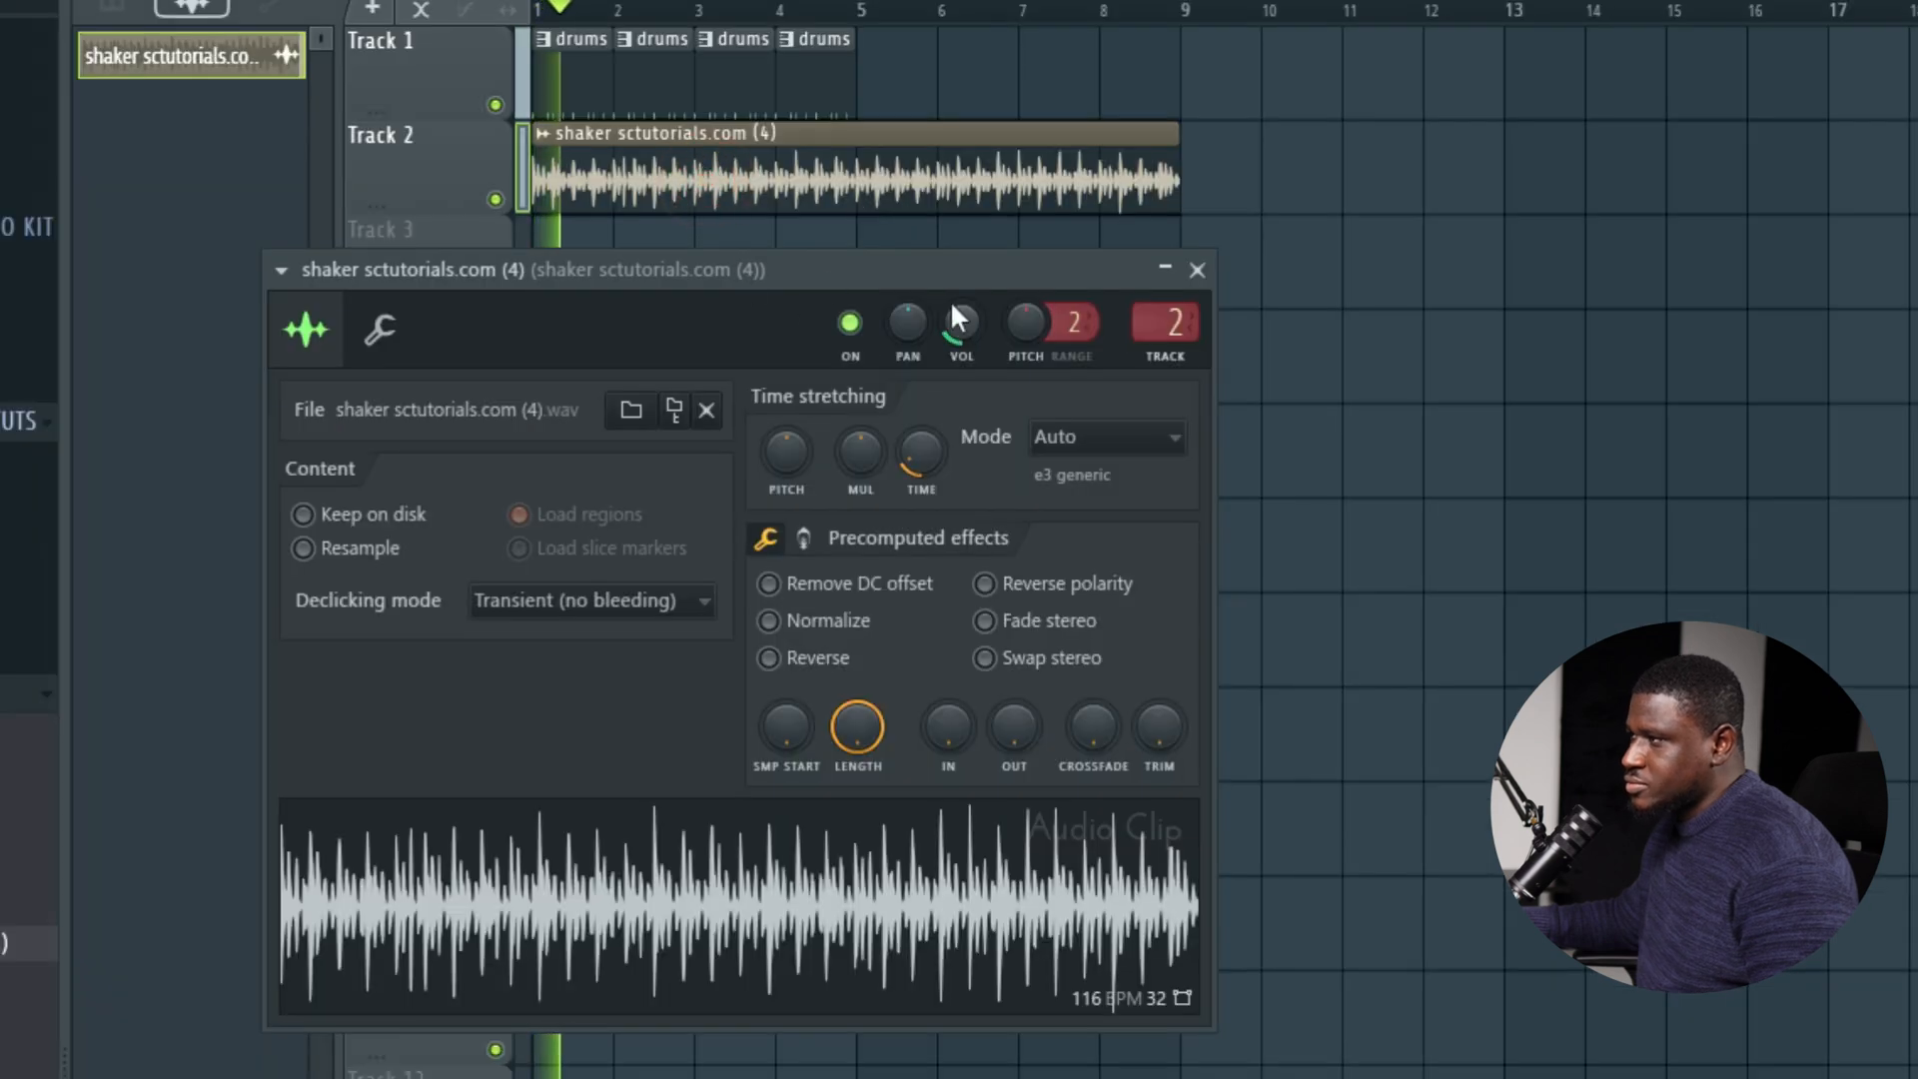
pyautogui.press('space')
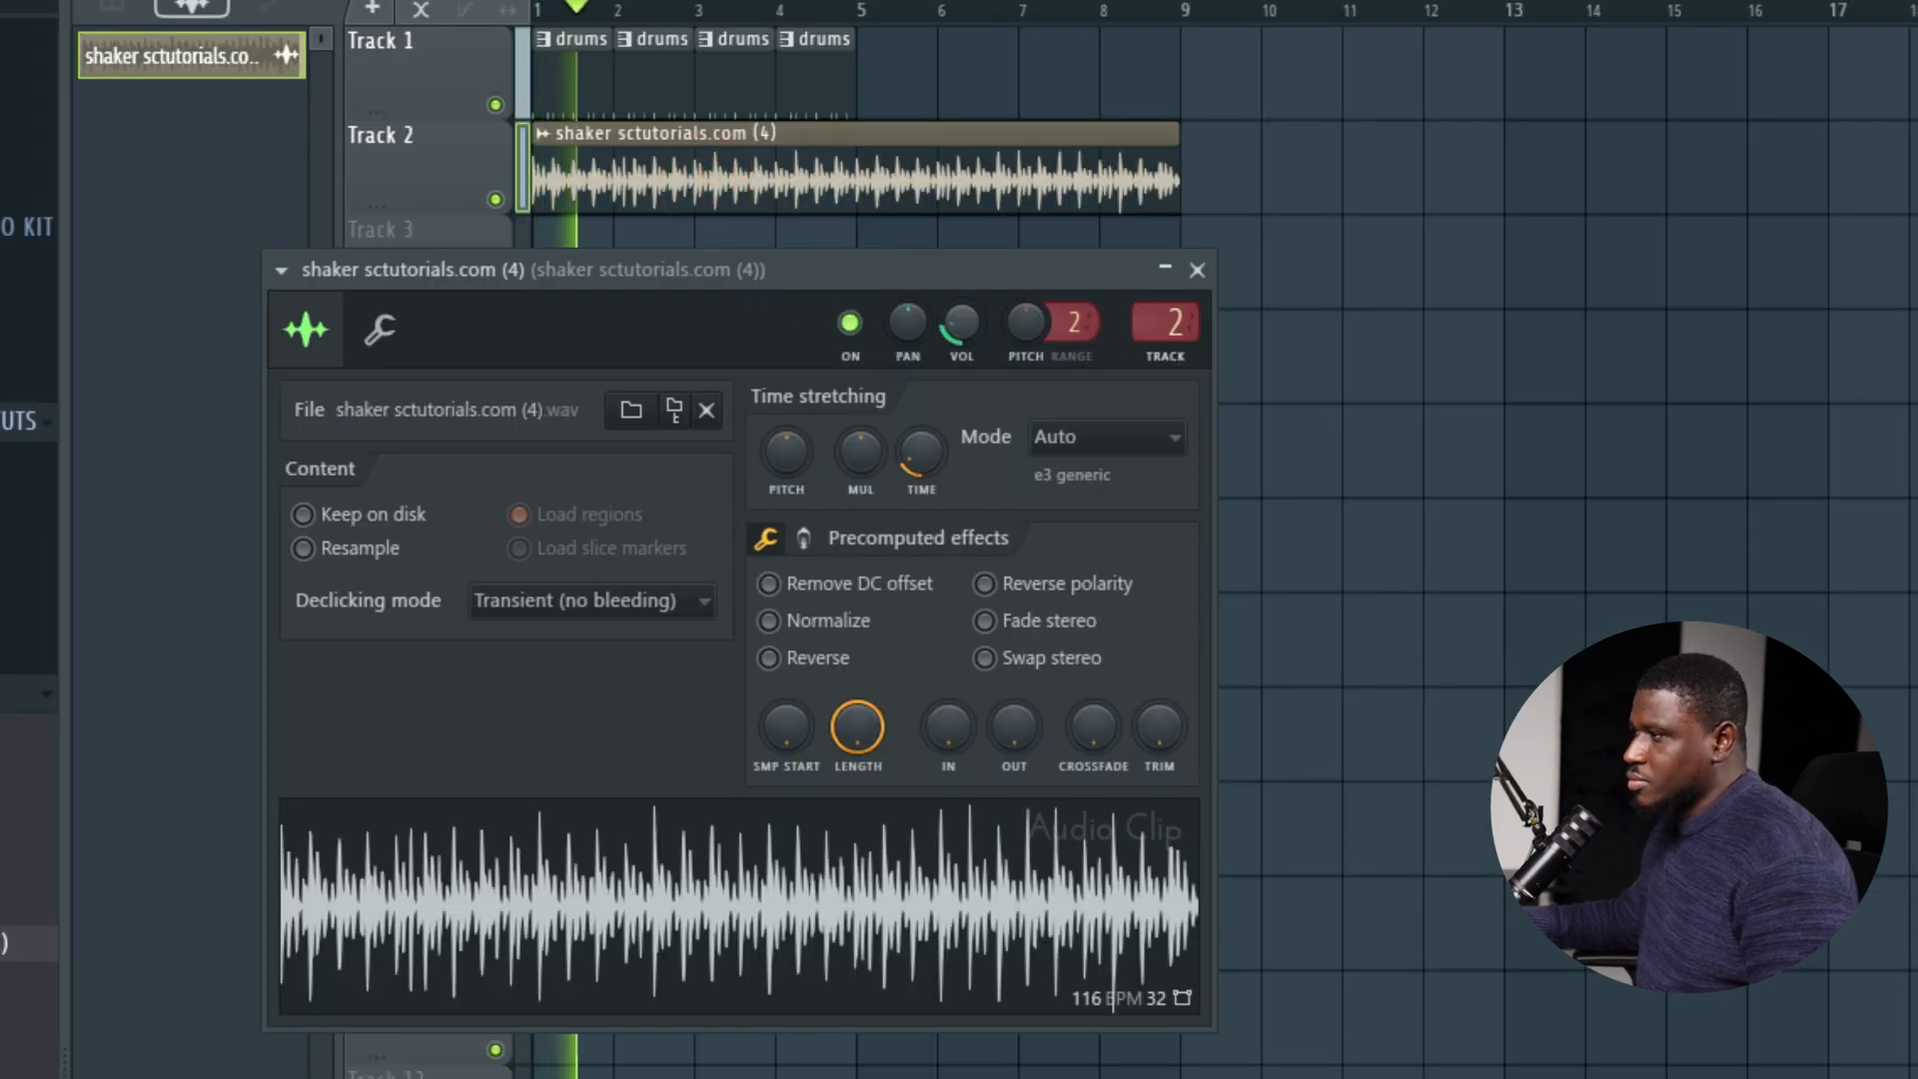
pyautogui.press('Escape')
# Duplicate the four drums clips on Track 1 to fill bars 5 to 8.
pyautogui.keyDown('ctrl'); pyautogui.moveTo(971, 69); pyautogui.dragTo(481, 115); pyautogui.keyUp('ctrl')
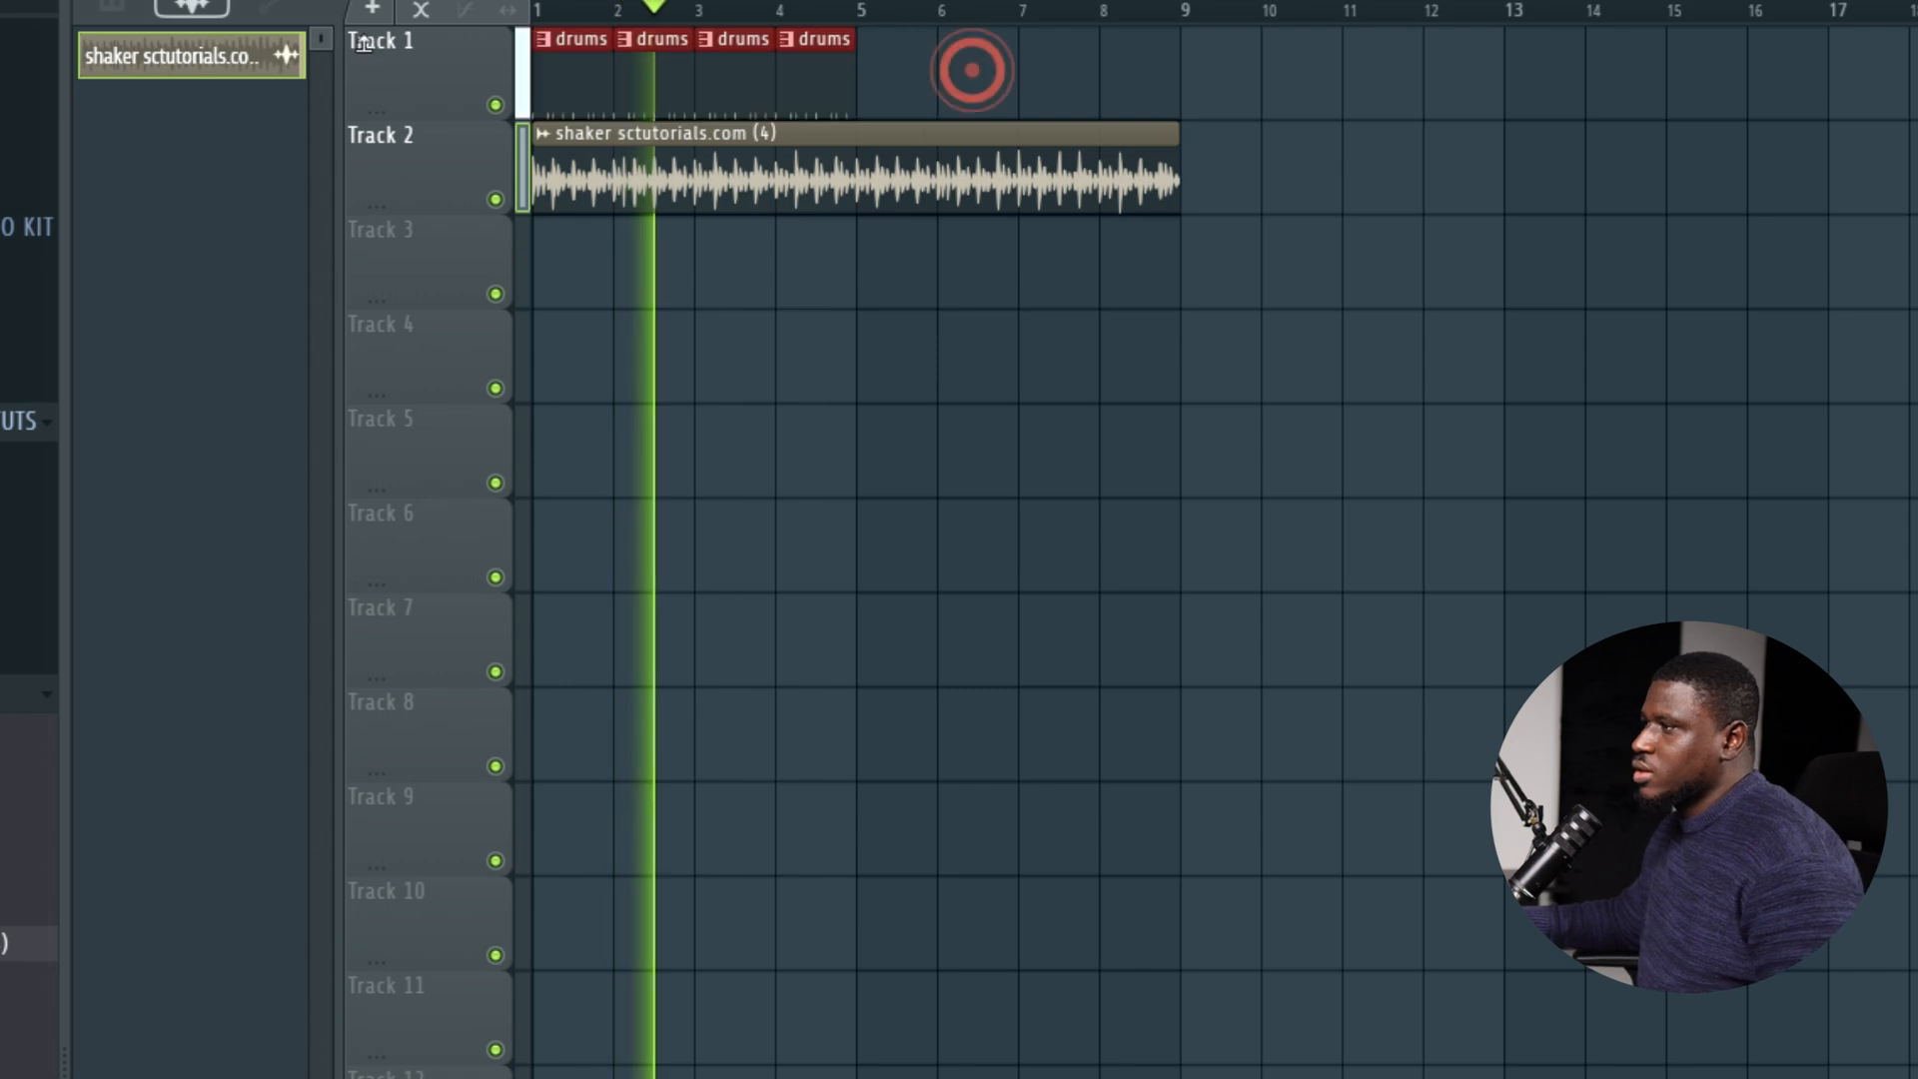
pyautogui.press('space')
pyautogui.hotkey('ctrl', 'b')
pyautogui.keyDown('ctrl'); pyautogui.click(1182, 545); pyautogui.keyUp('ctrl')
pyautogui.press('space')
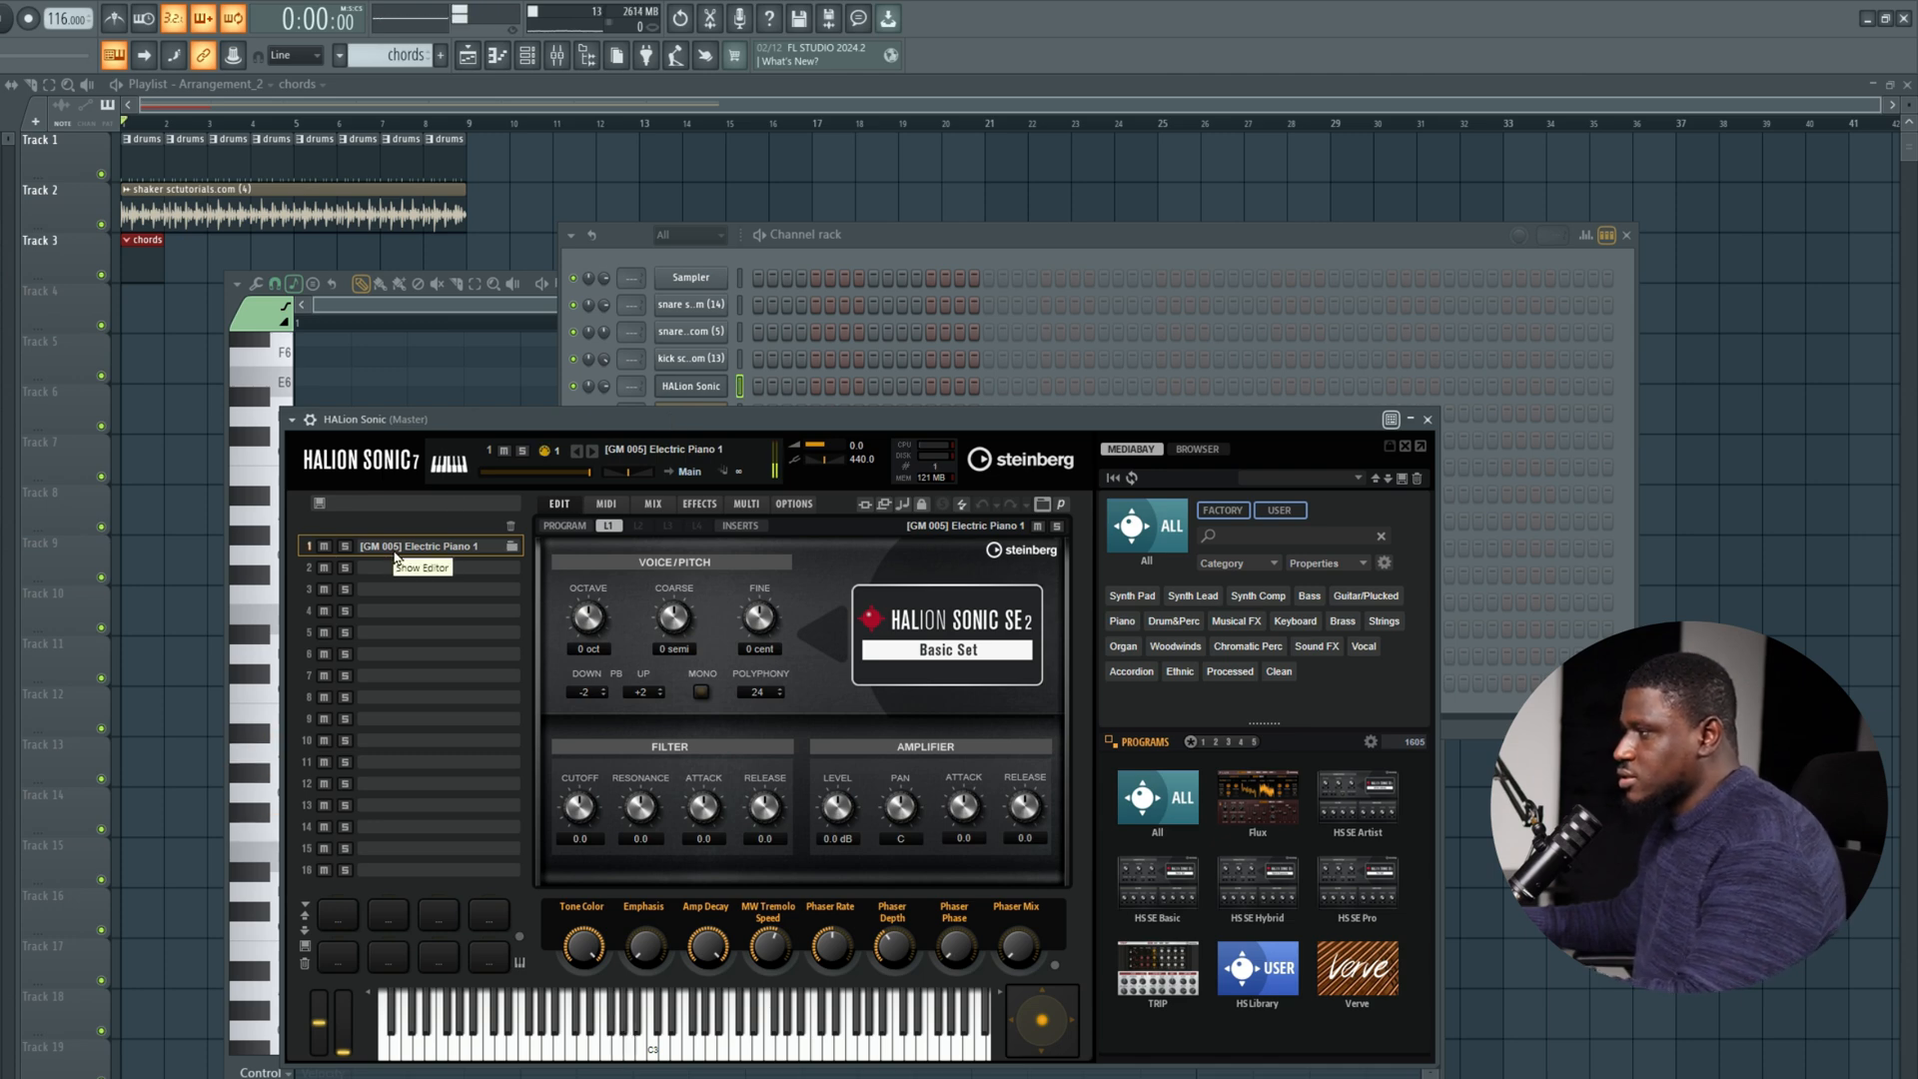
# Close the HALion Sonic instrument window and expand the Mega Midi bundle Kit folder in the browser.
pyautogui.click(1429, 421)
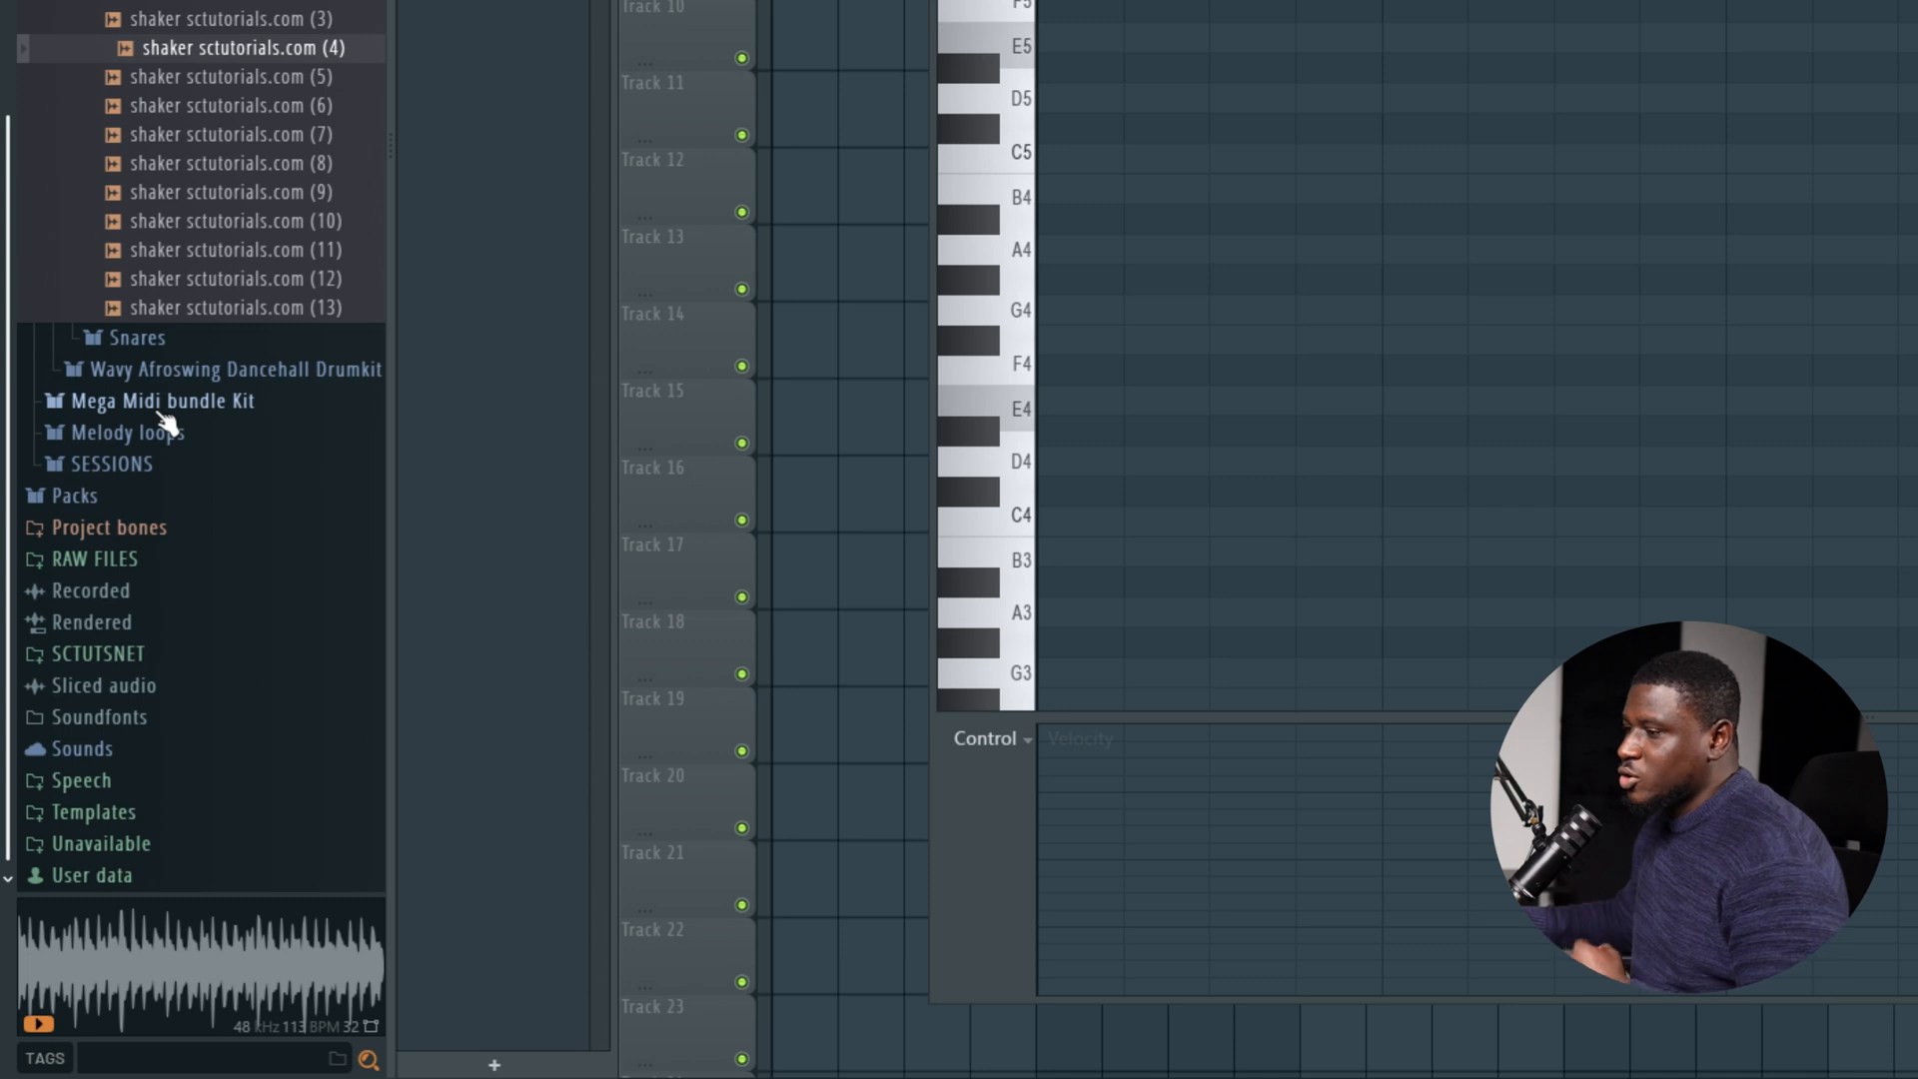
pyautogui.click(160, 403)
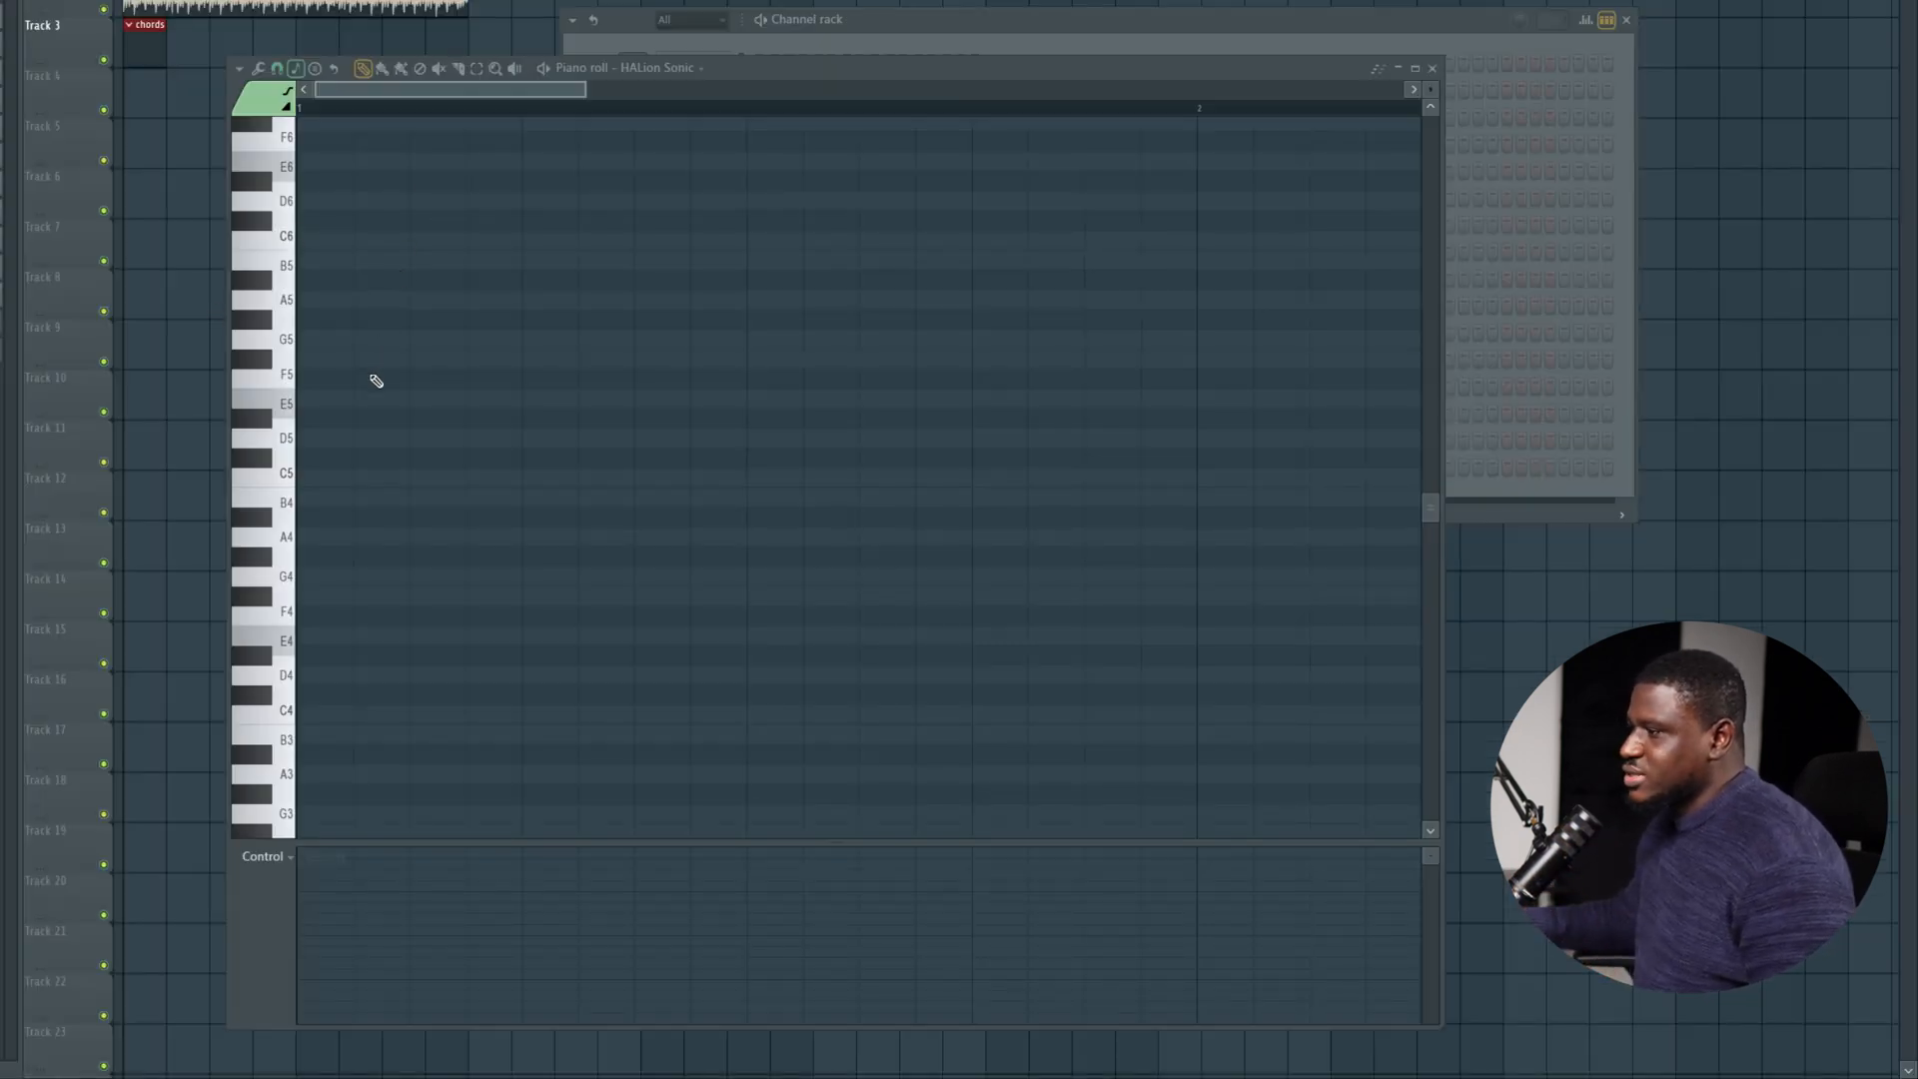
pyautogui.scroll(-3, 382, 337)
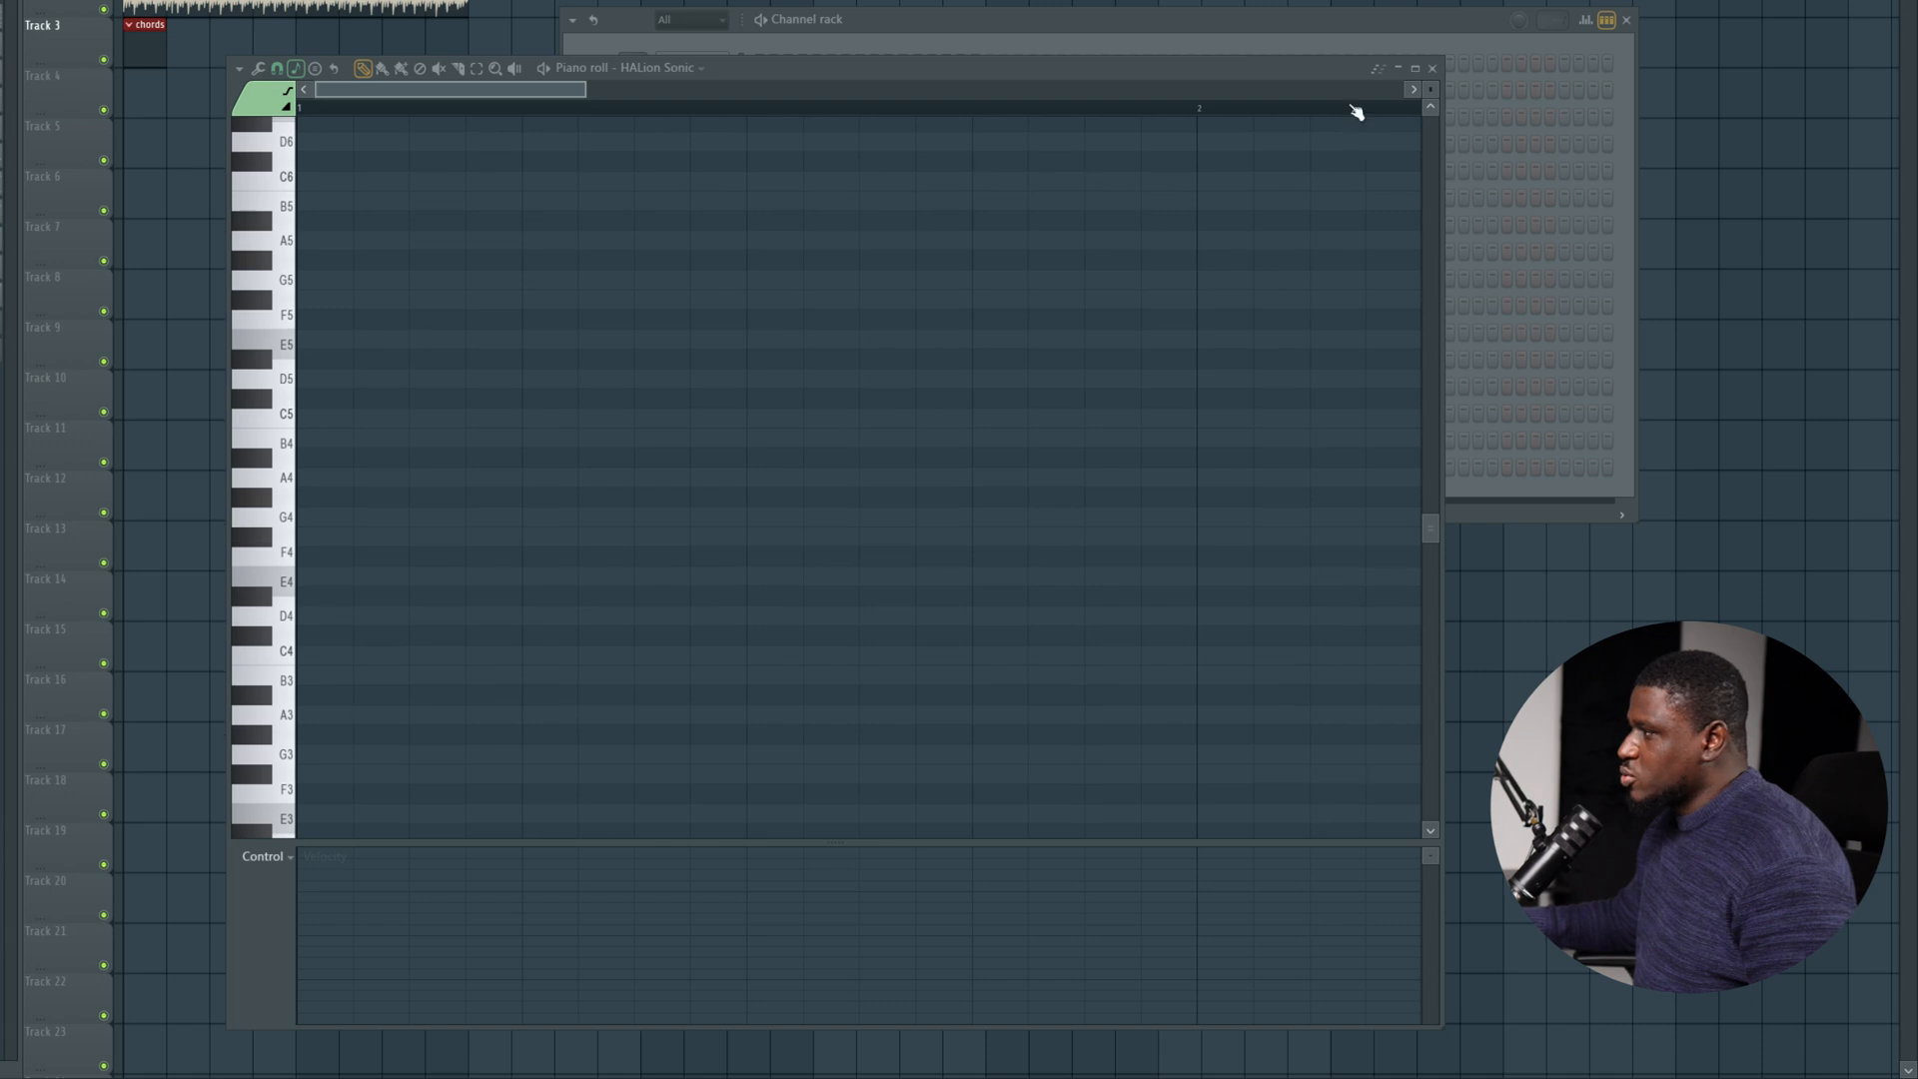
pyautogui.click(240, 70)
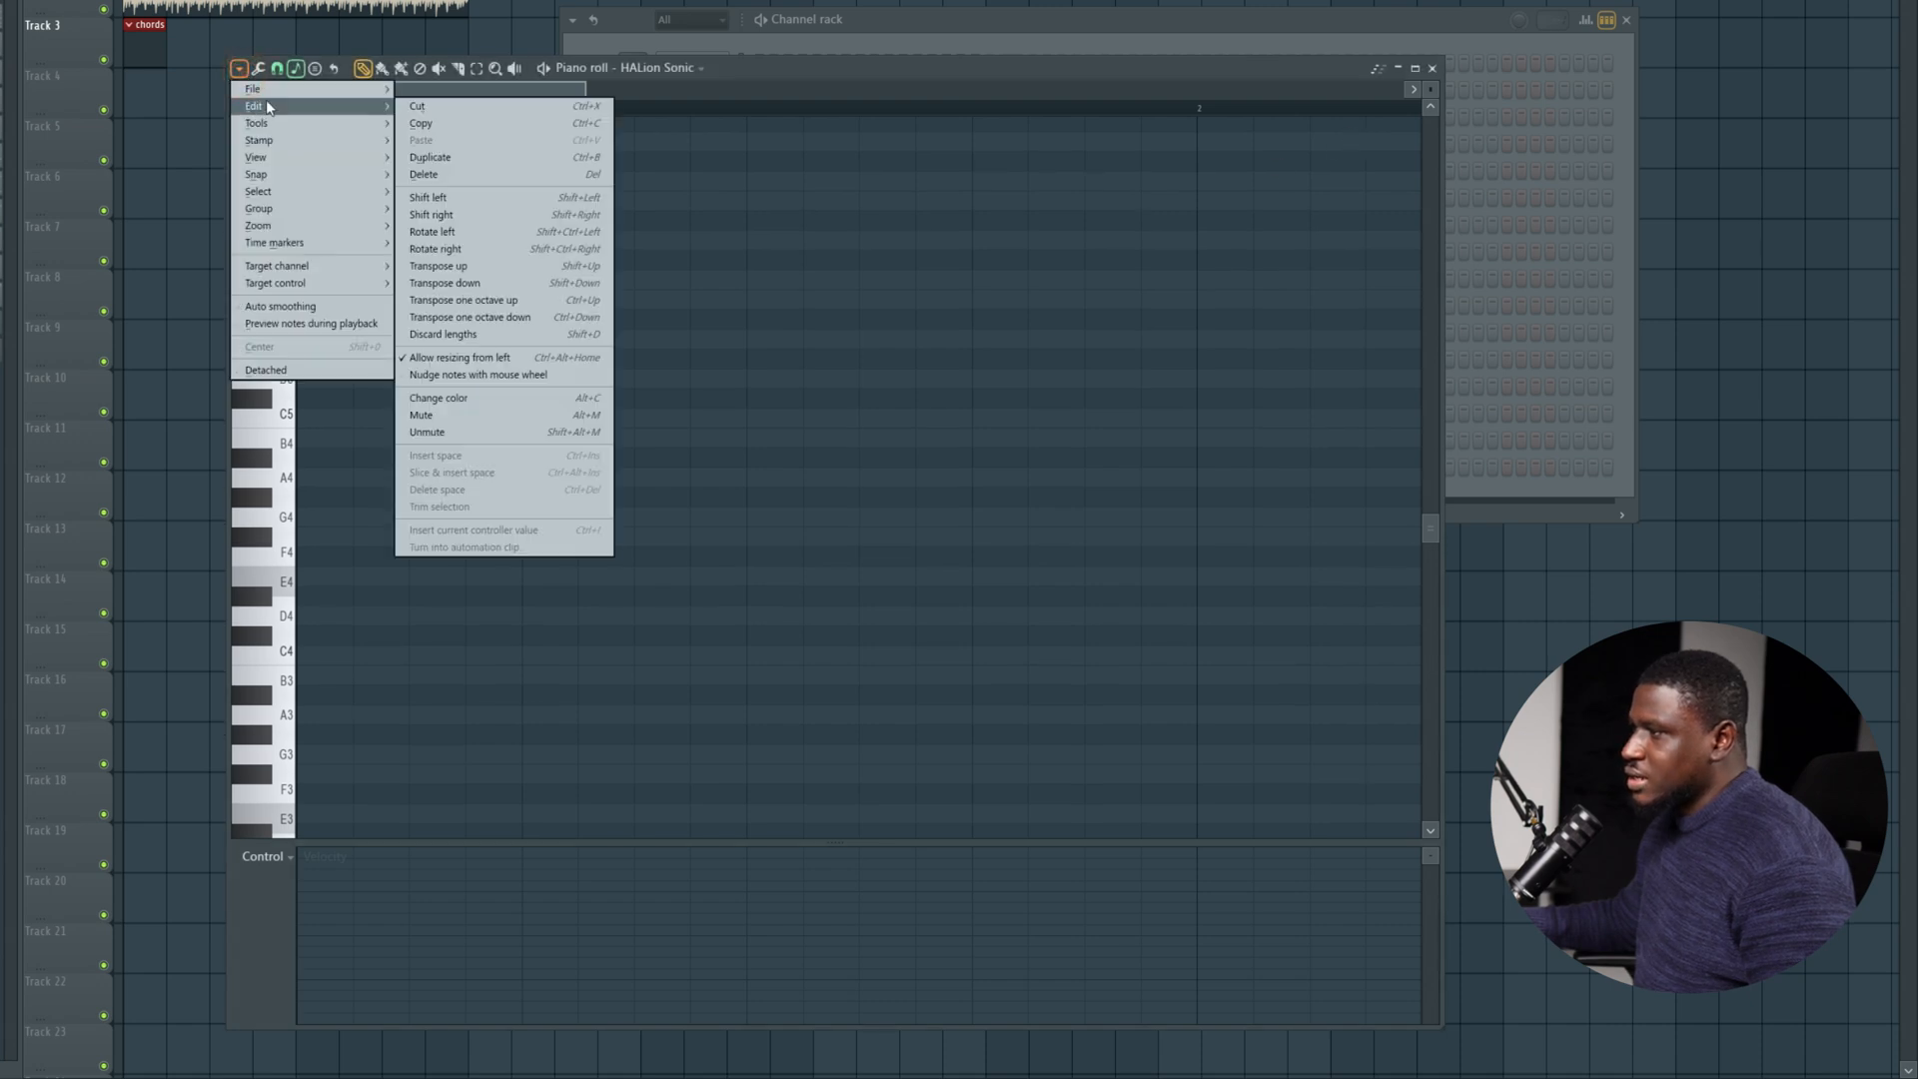
pyautogui.click(297, 71)
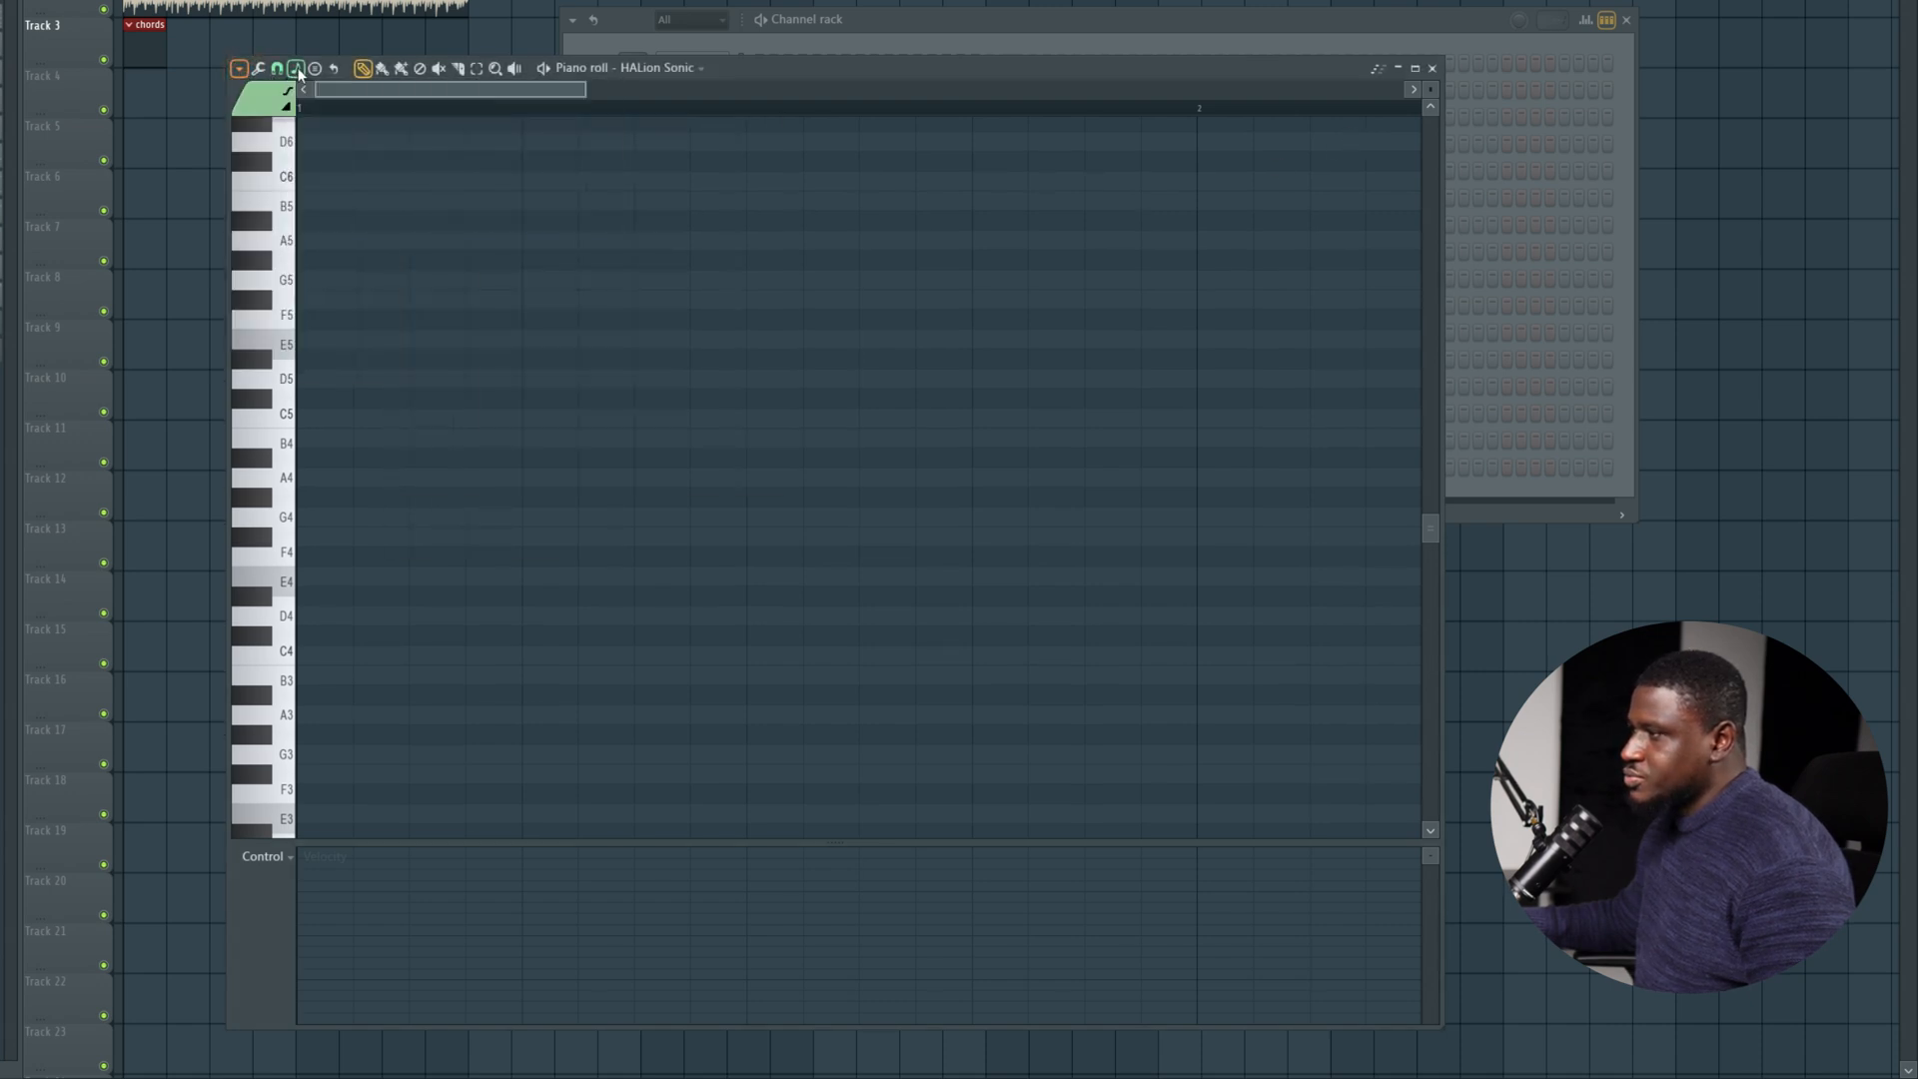
pyautogui.click(415, 387)
# Draw an A4 note in the chords pattern from step 3 to the end of beat 2 and lower its velocity.
pyautogui.scroll(-2, 356, 441)
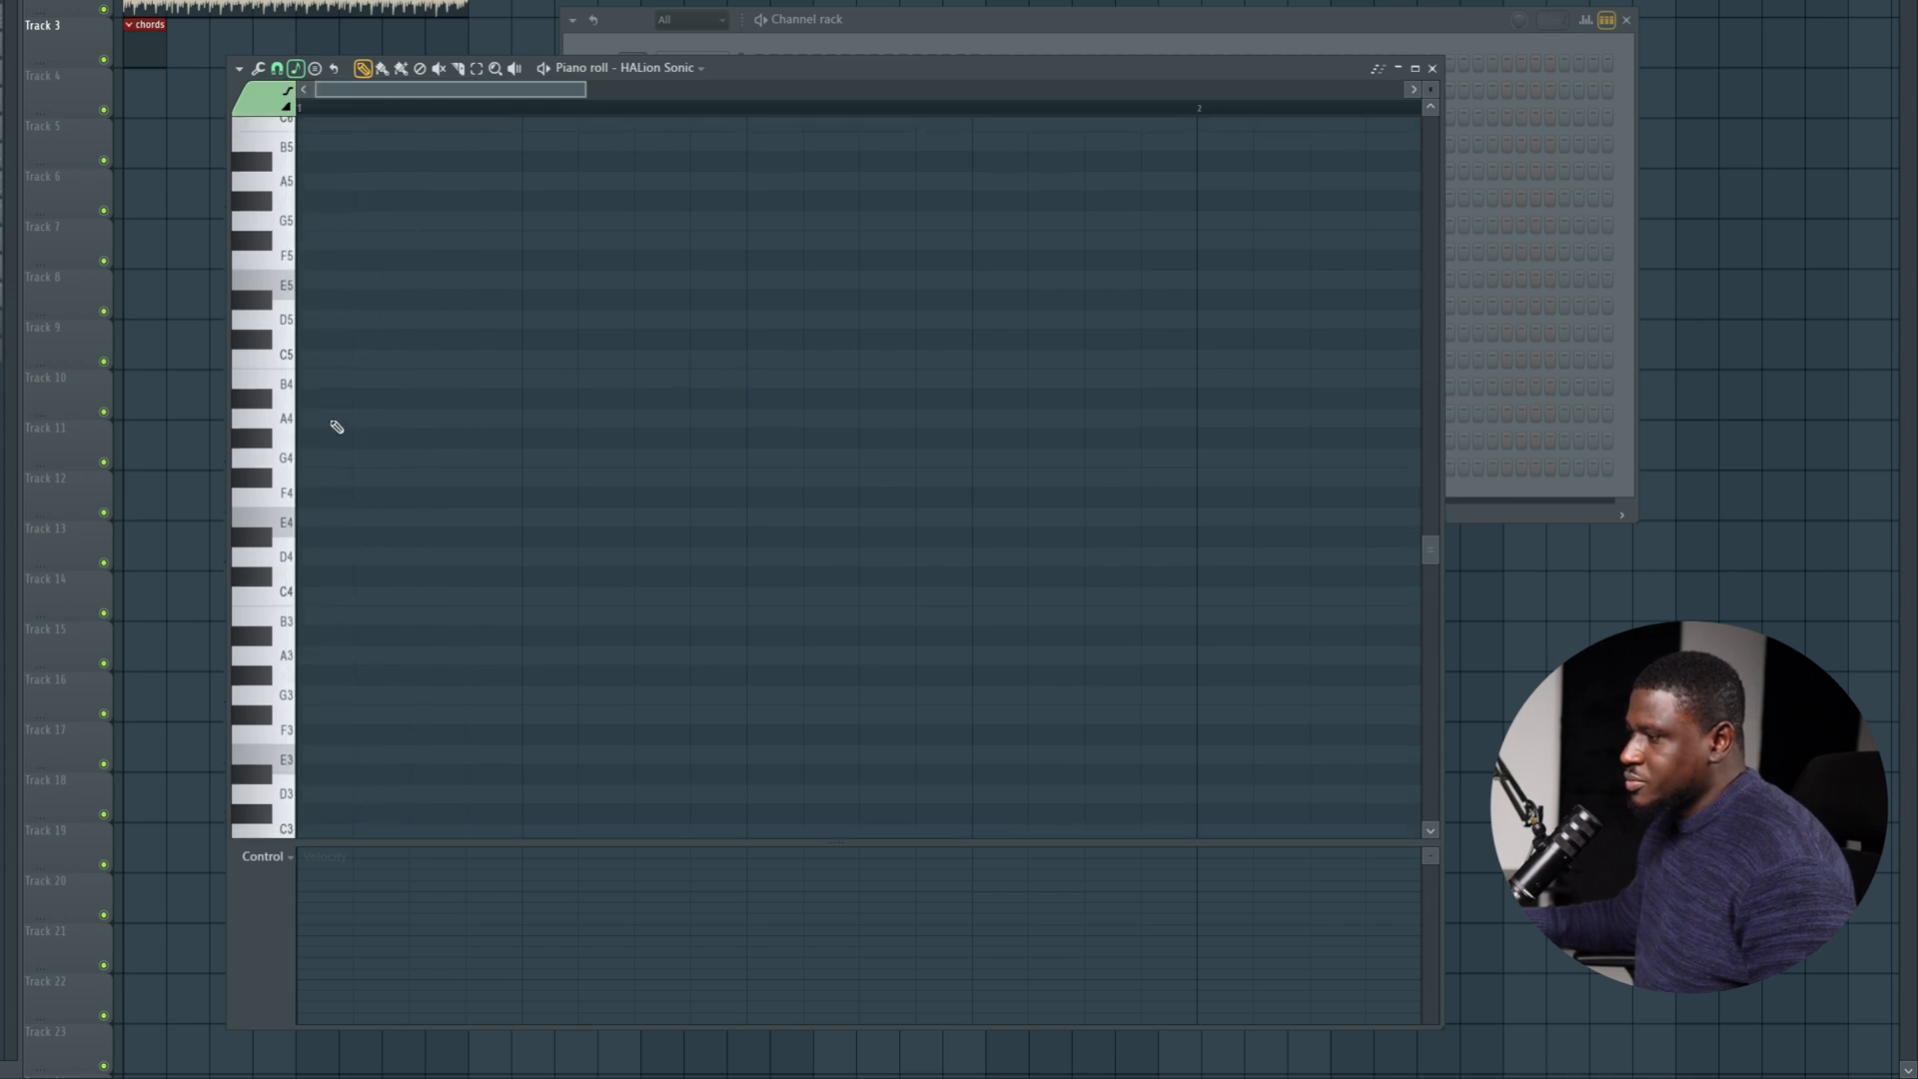
pyautogui.click(361, 417)
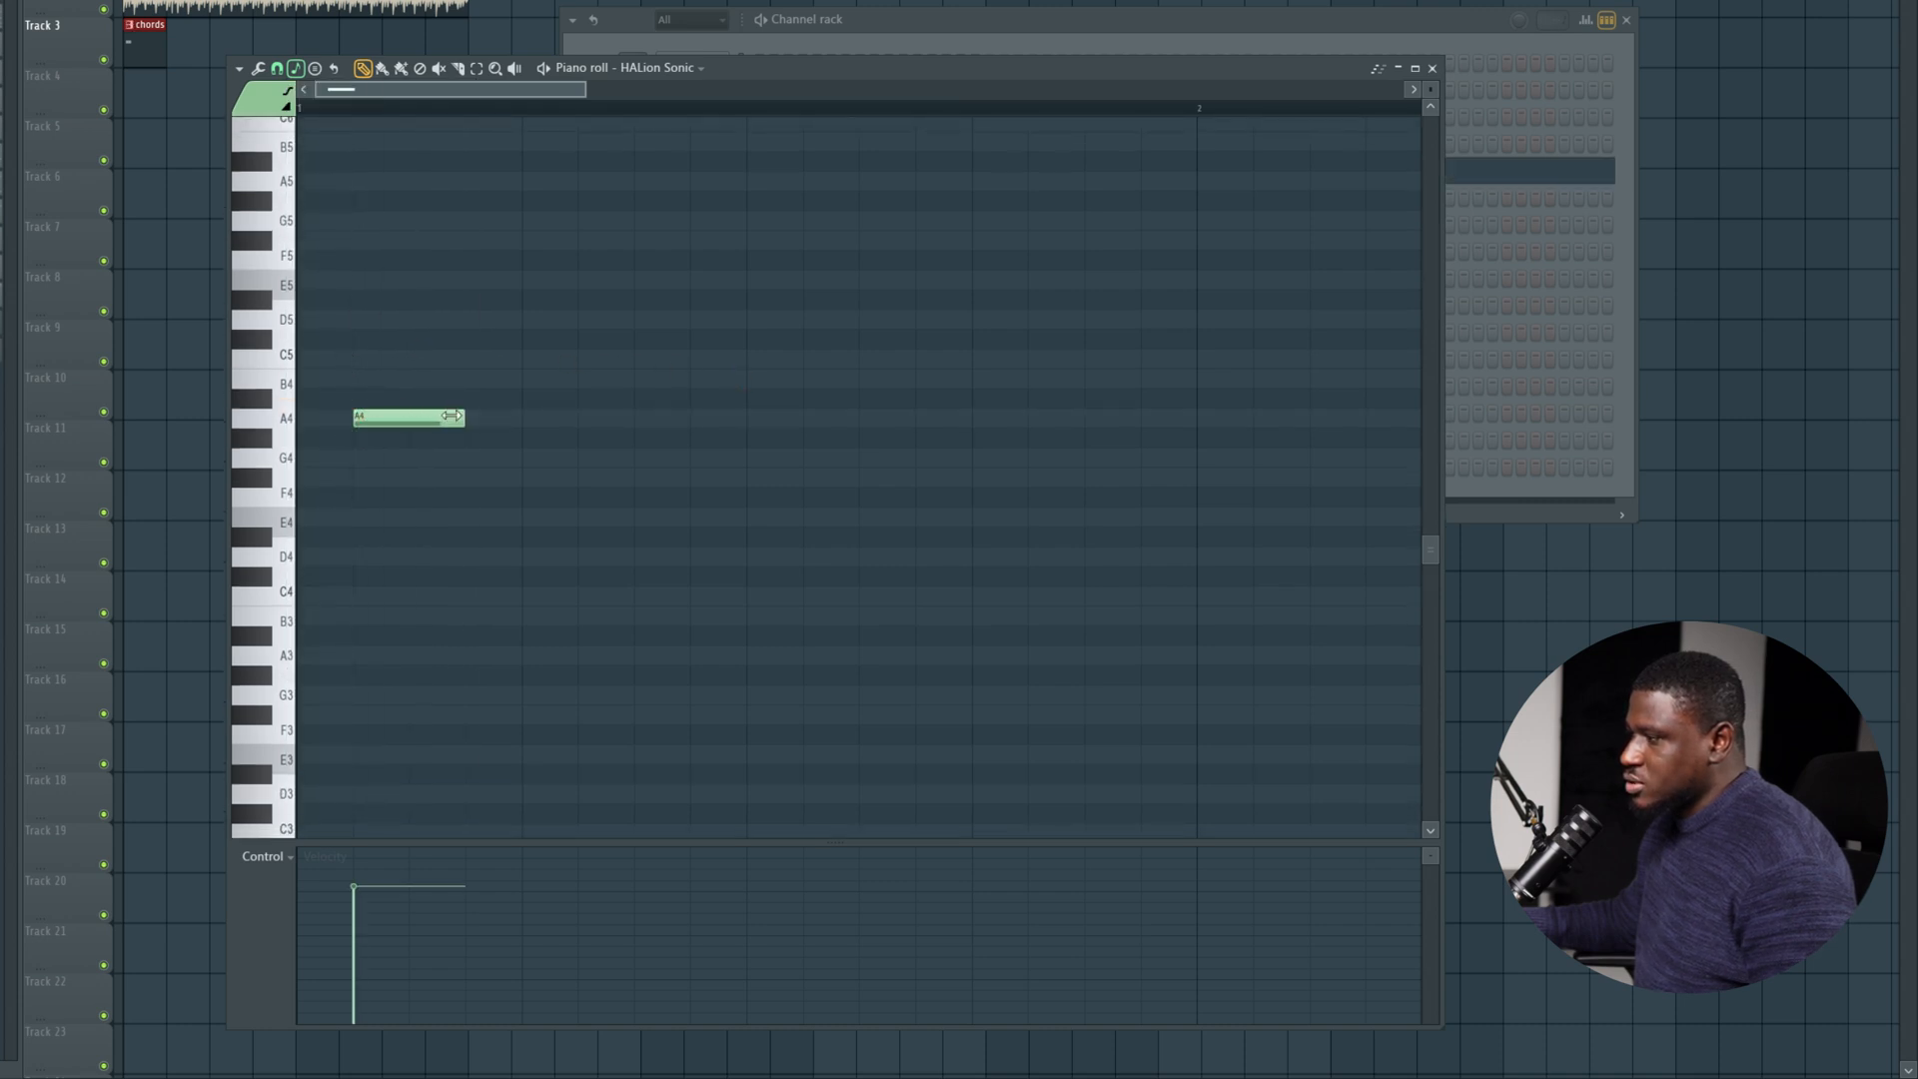
pyautogui.moveTo(456, 416); pyautogui.dragTo(723, 413)
pyautogui.press('space')
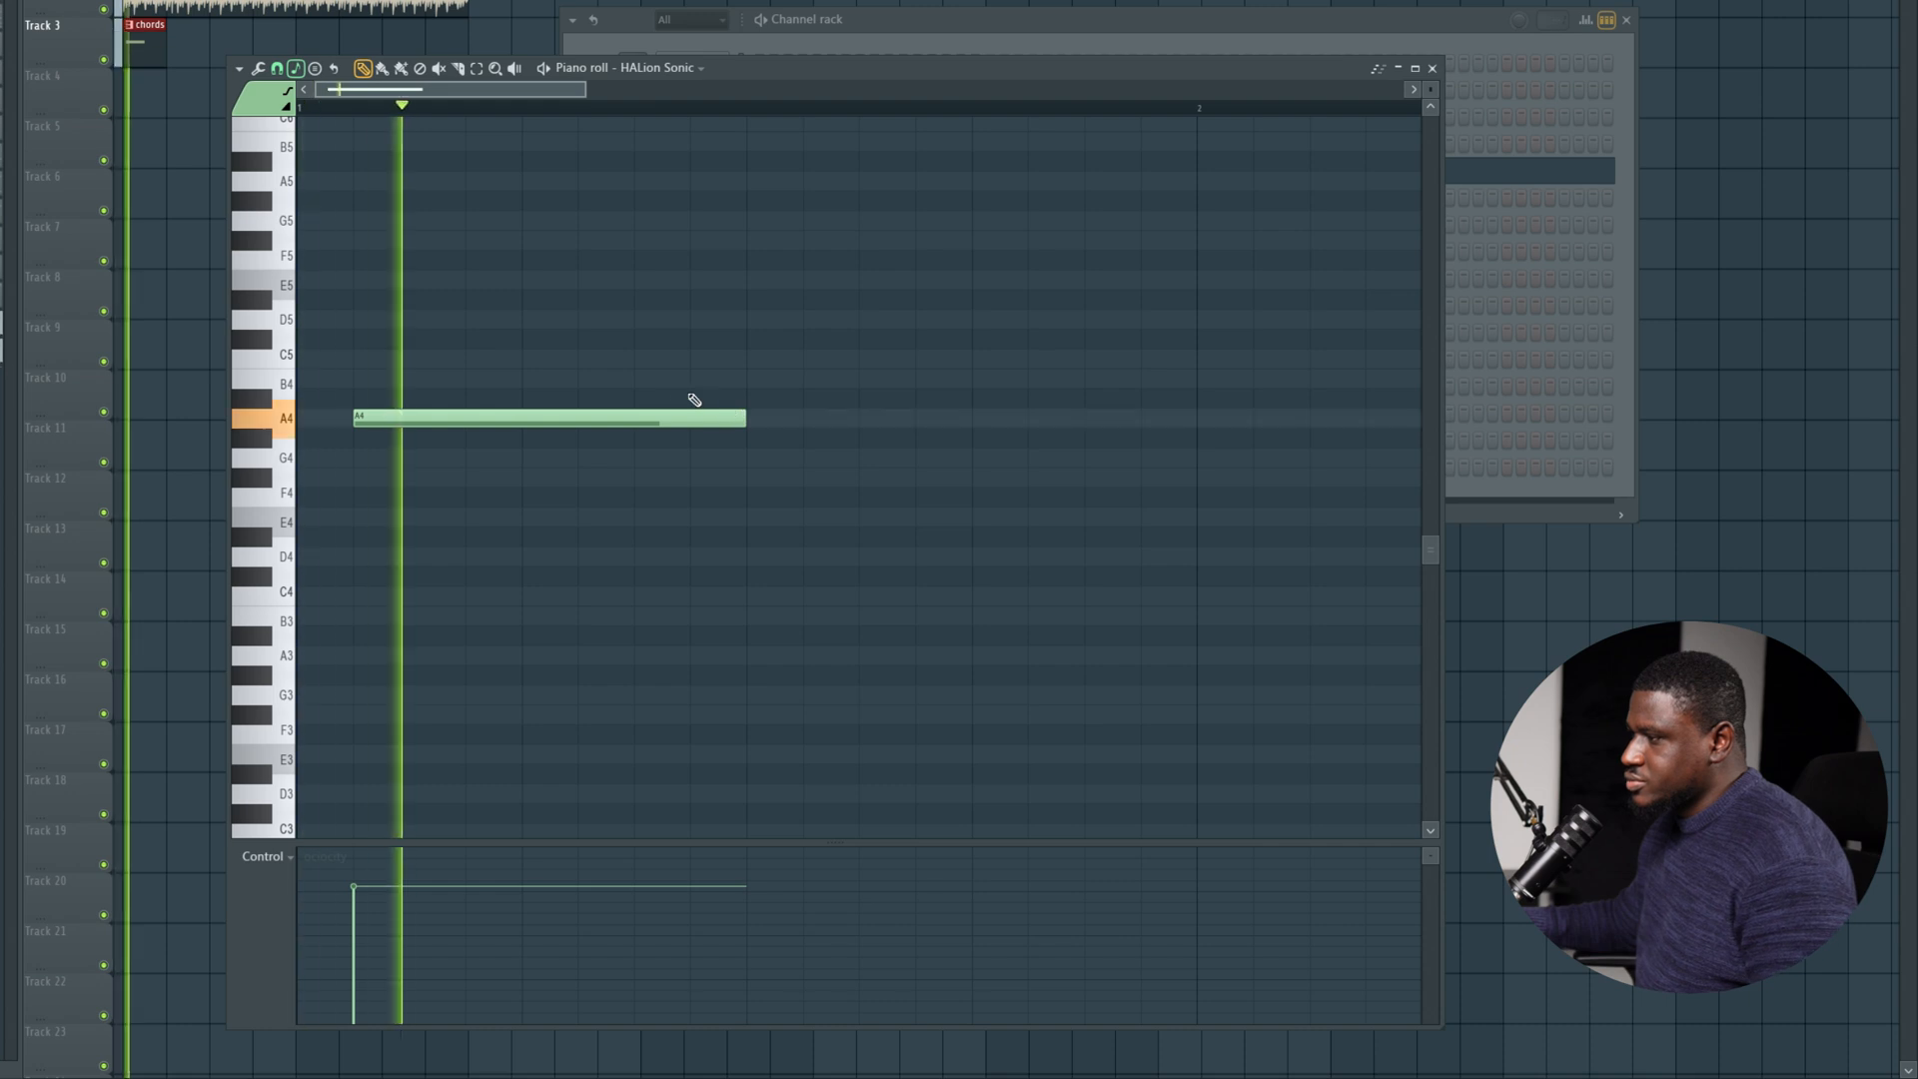
pyautogui.press('space')
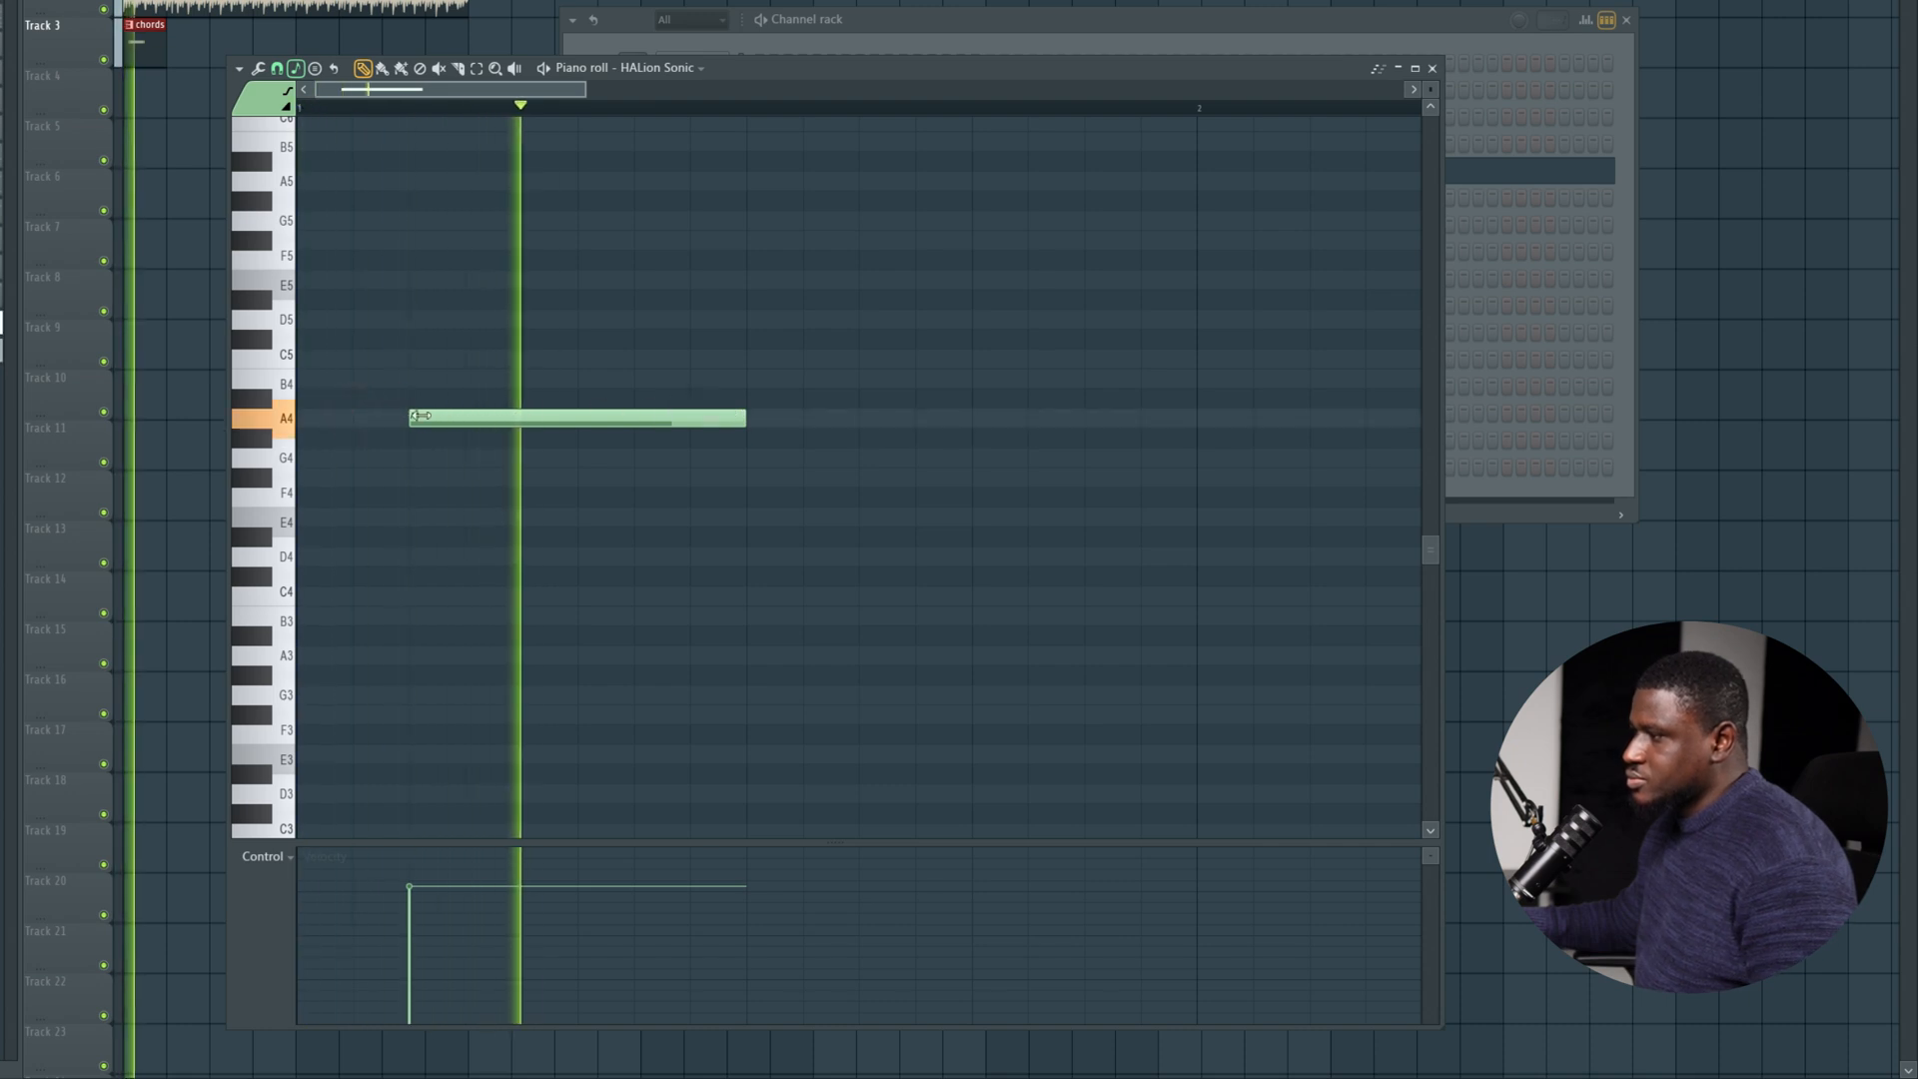
pyautogui.press('space')
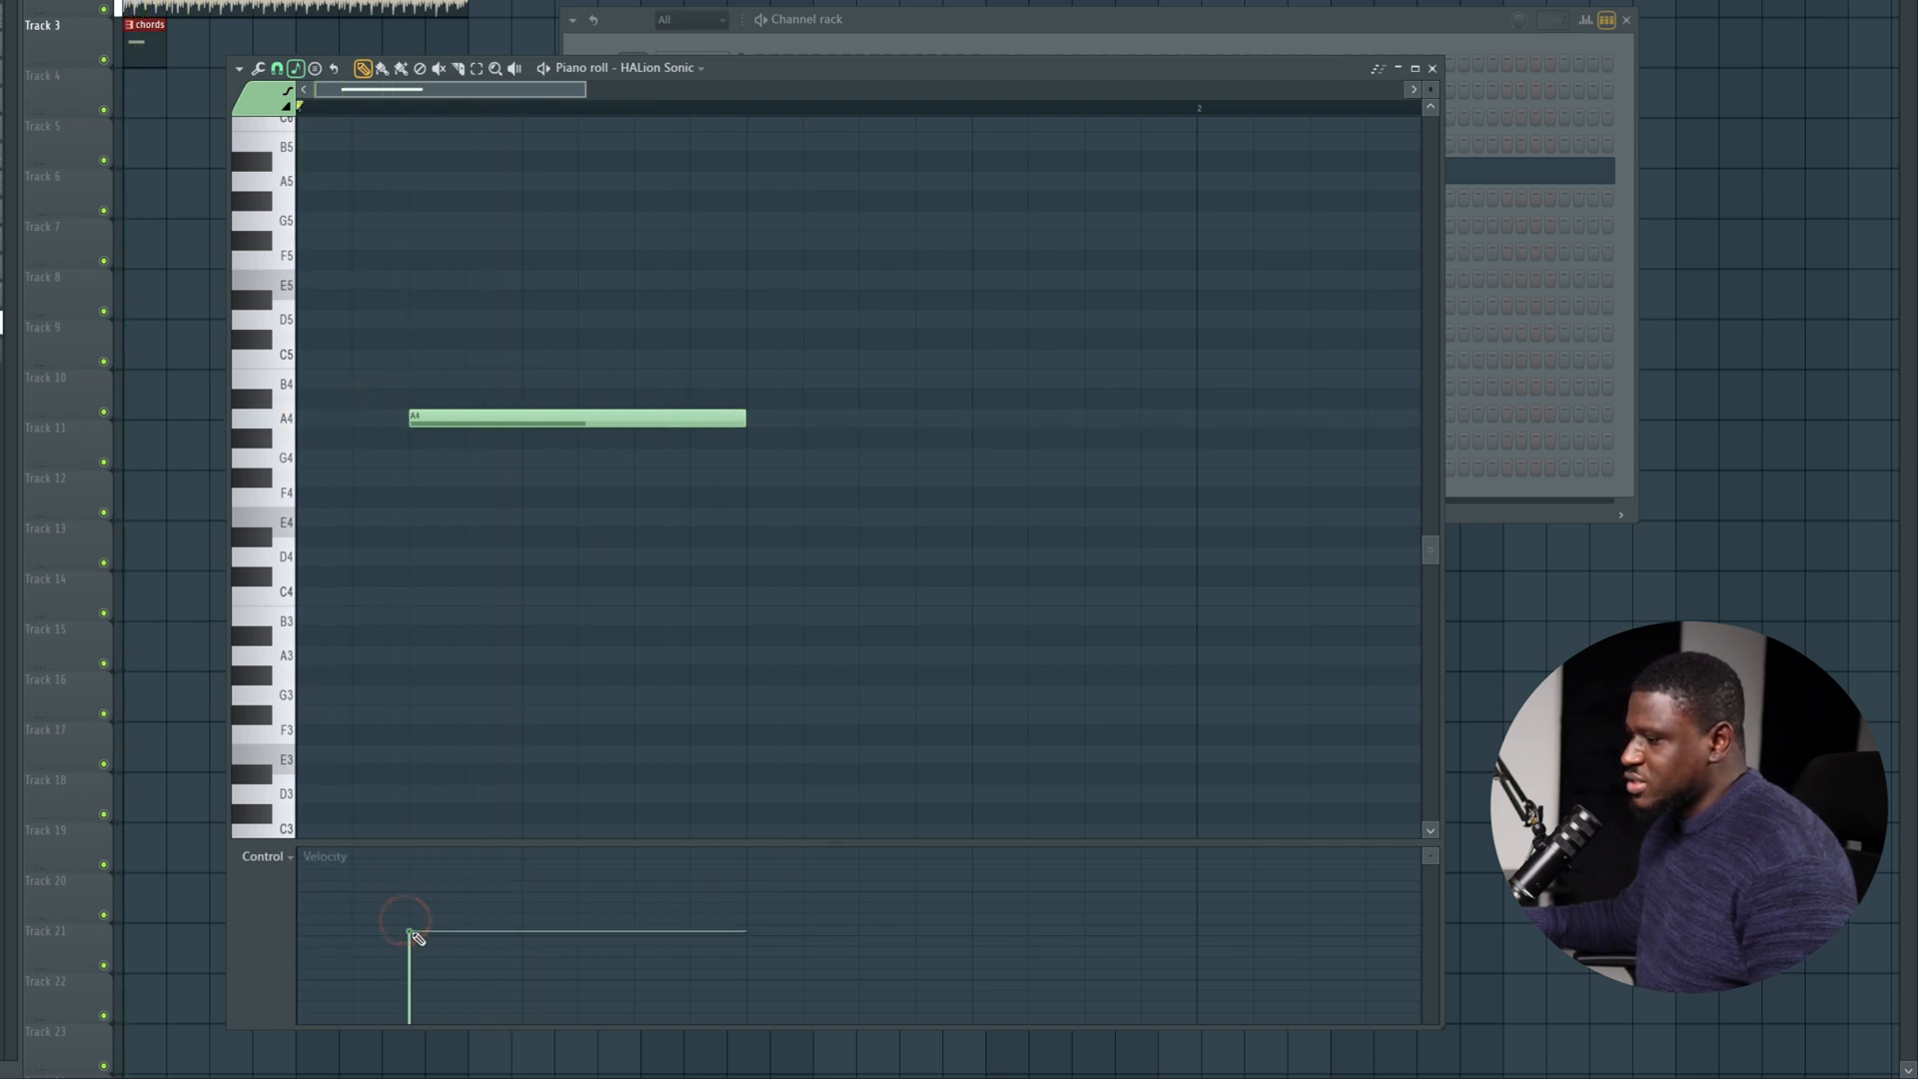
pyautogui.press('space')
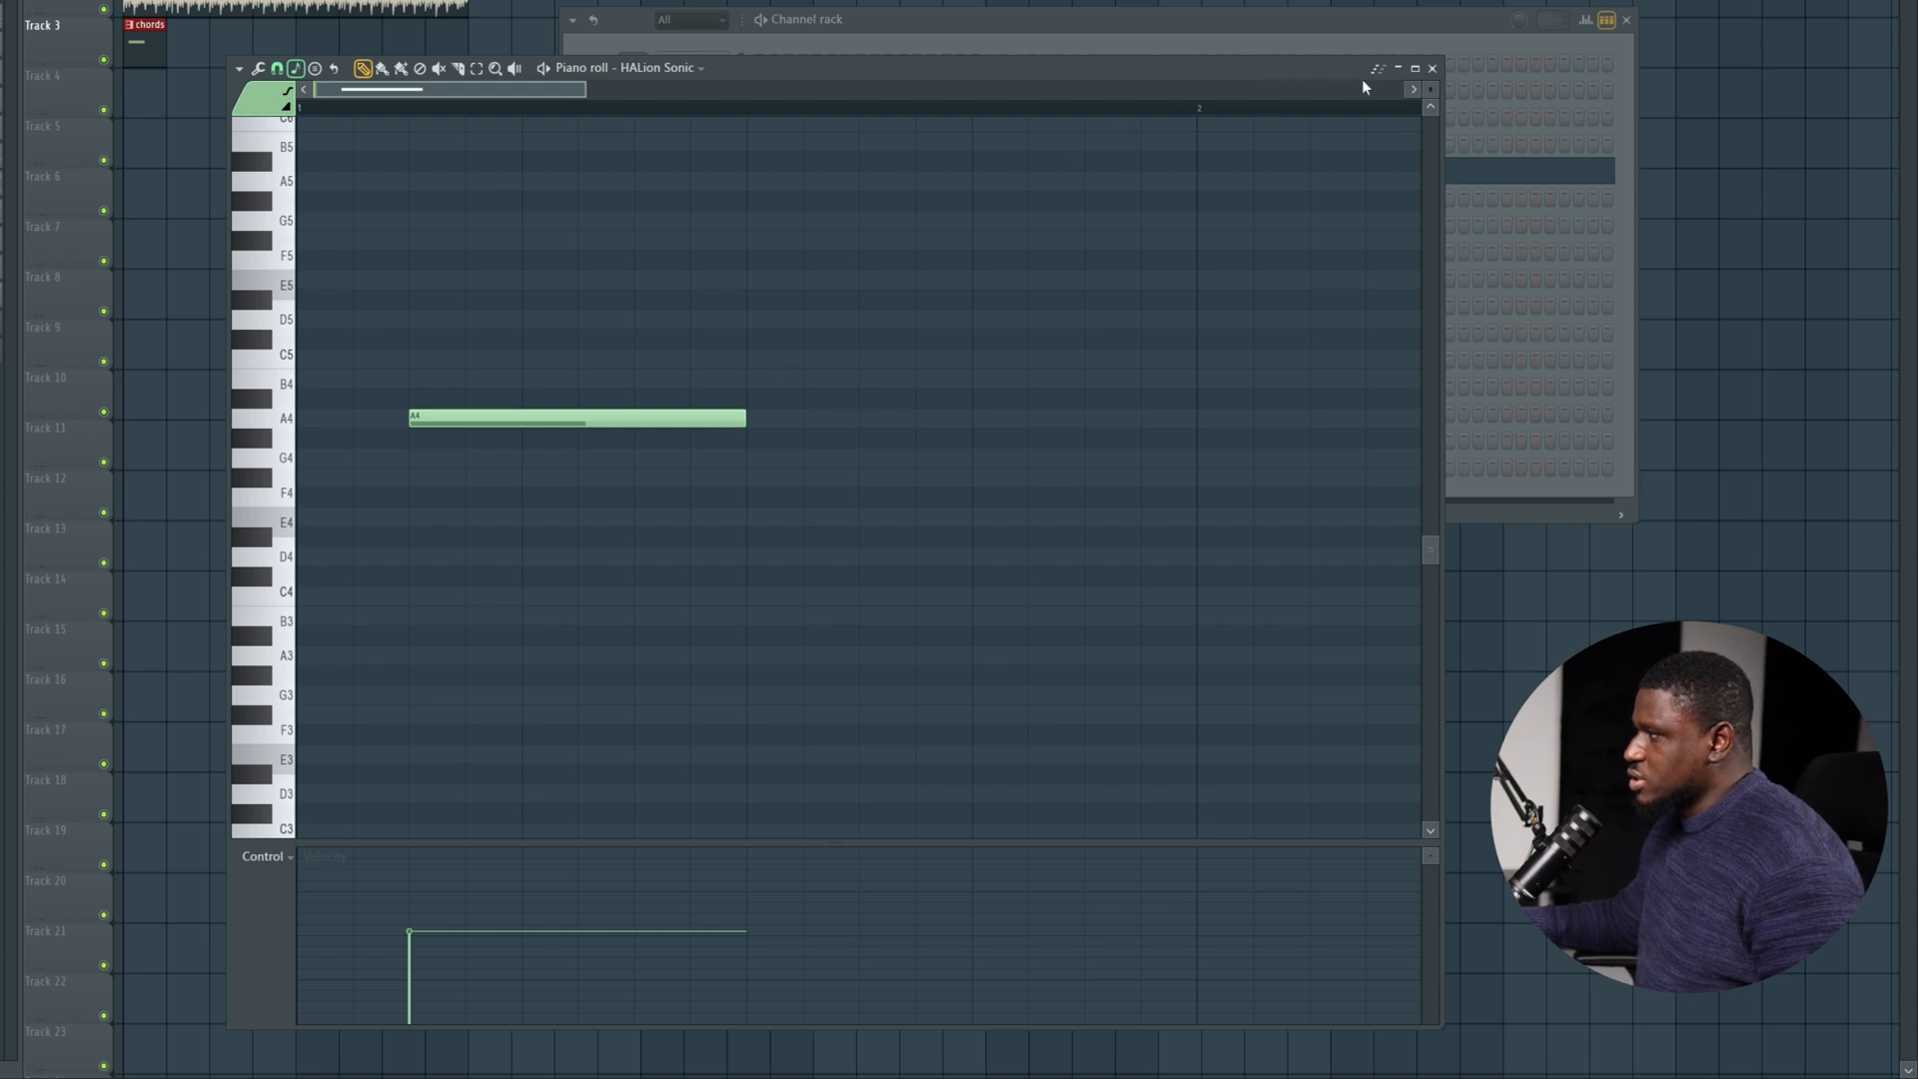
# Extend the A4 note to the end of bar 1 and stack C5 and E5 notes of the same length above it.
pyautogui.click(1415, 69)
pyautogui.moveTo(501, 378); pyautogui.dragTo(876, 382)
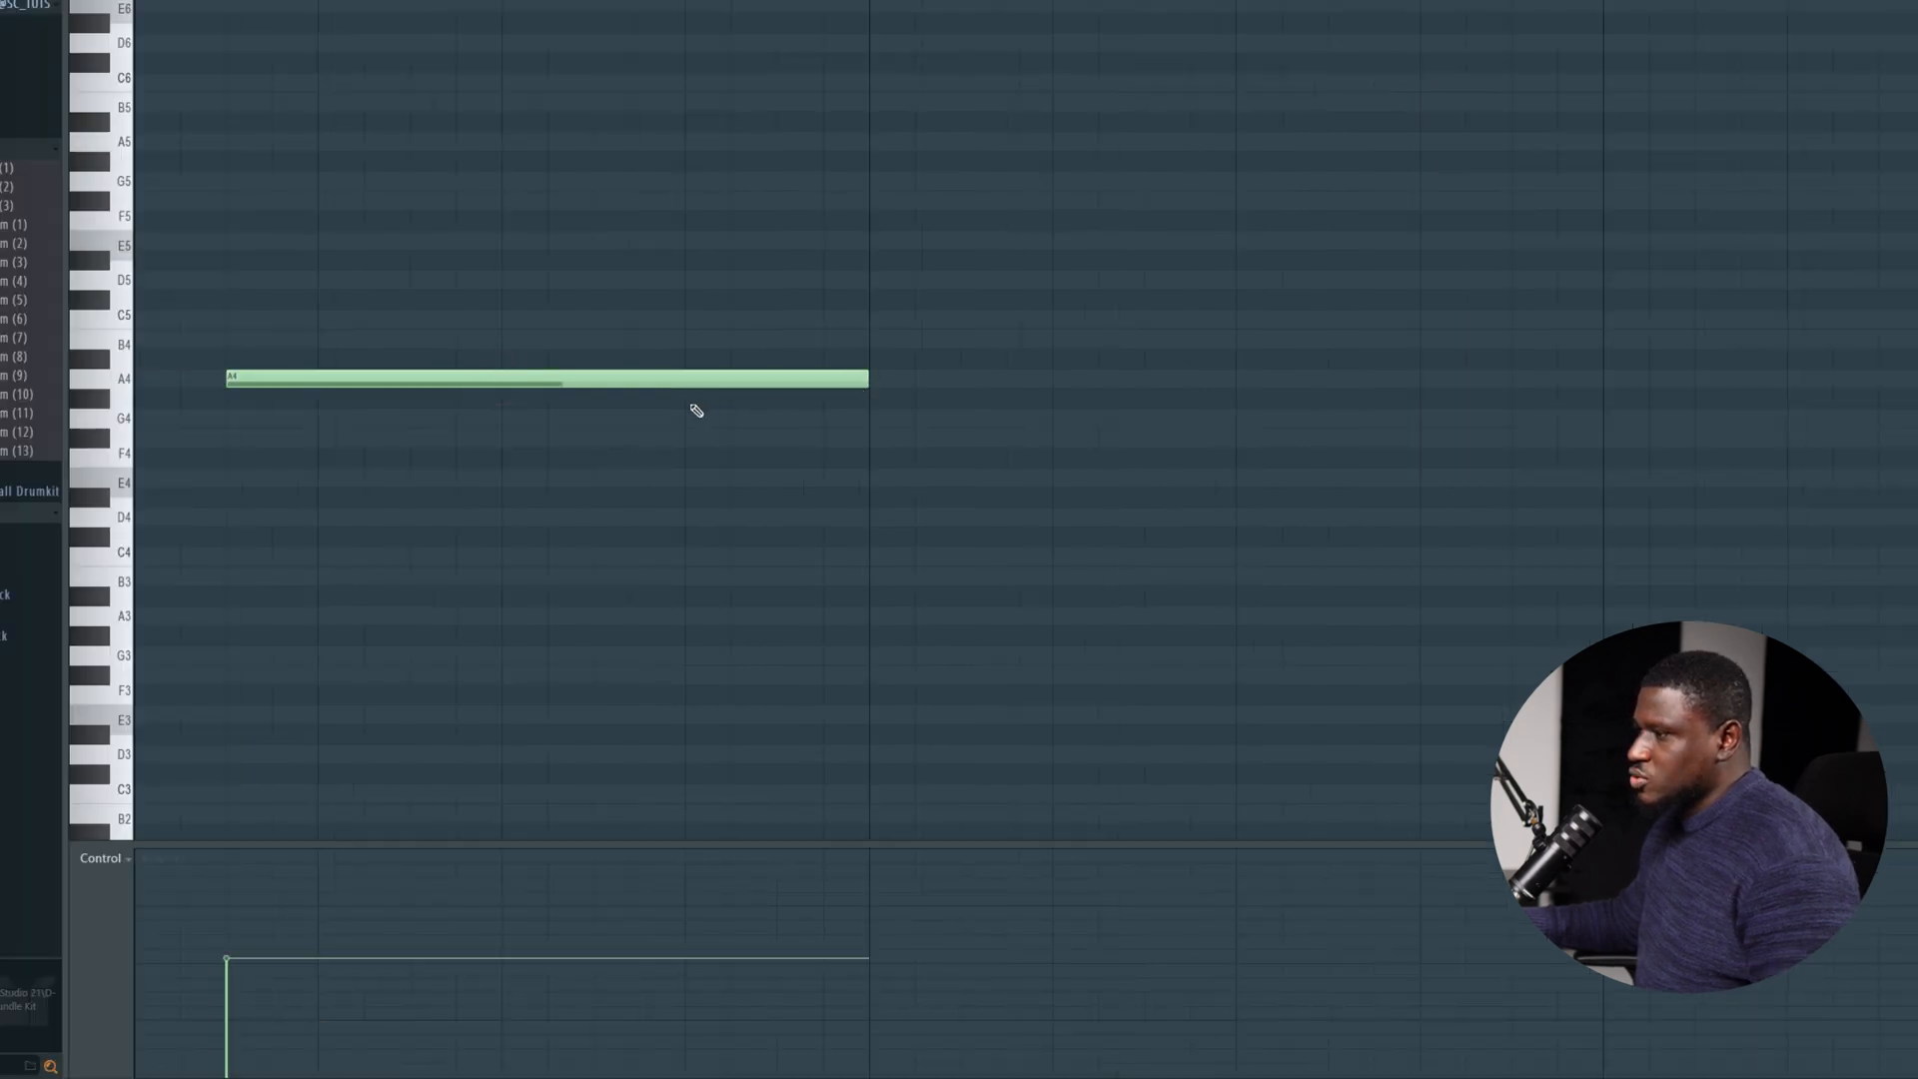
pyautogui.click(240, 378)
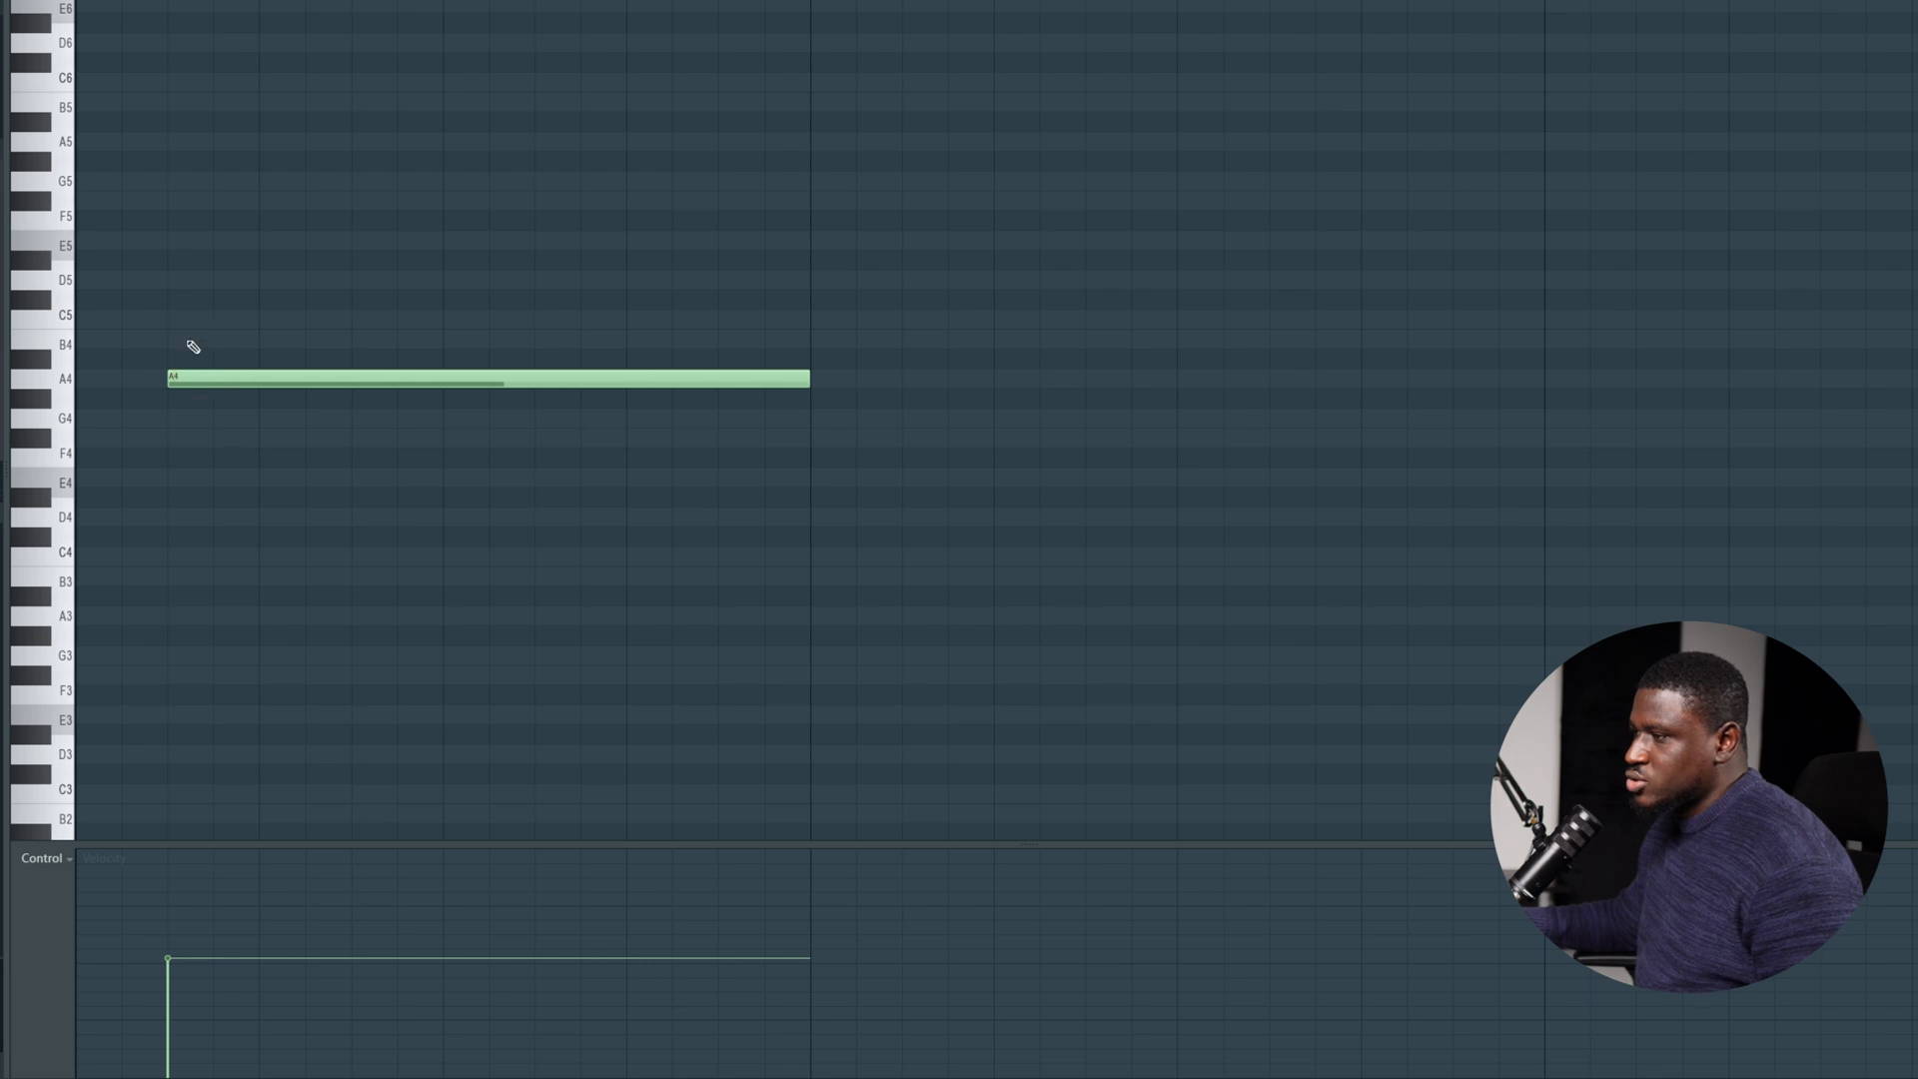
pyautogui.click(172, 318)
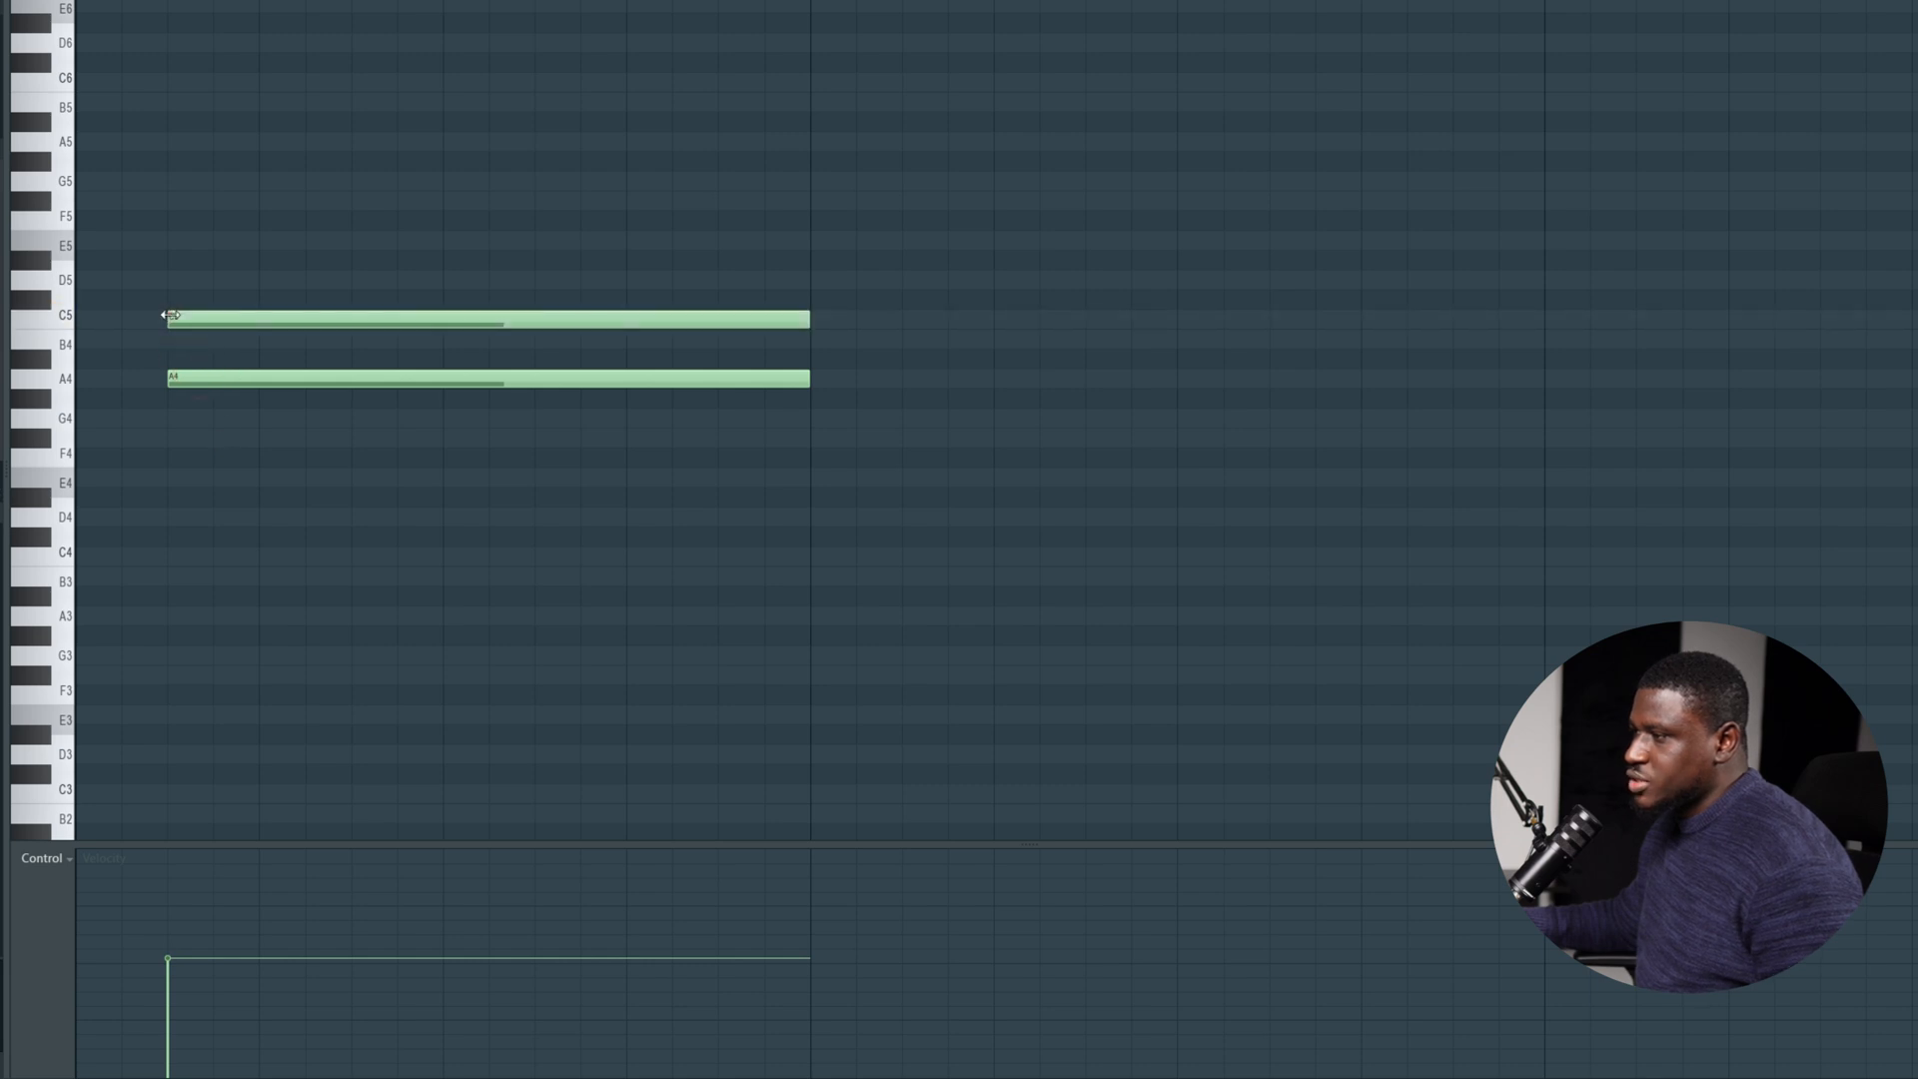
pyautogui.click(166, 232)
pyautogui.press('space')
pyautogui.scroll(-2, 201, 240)
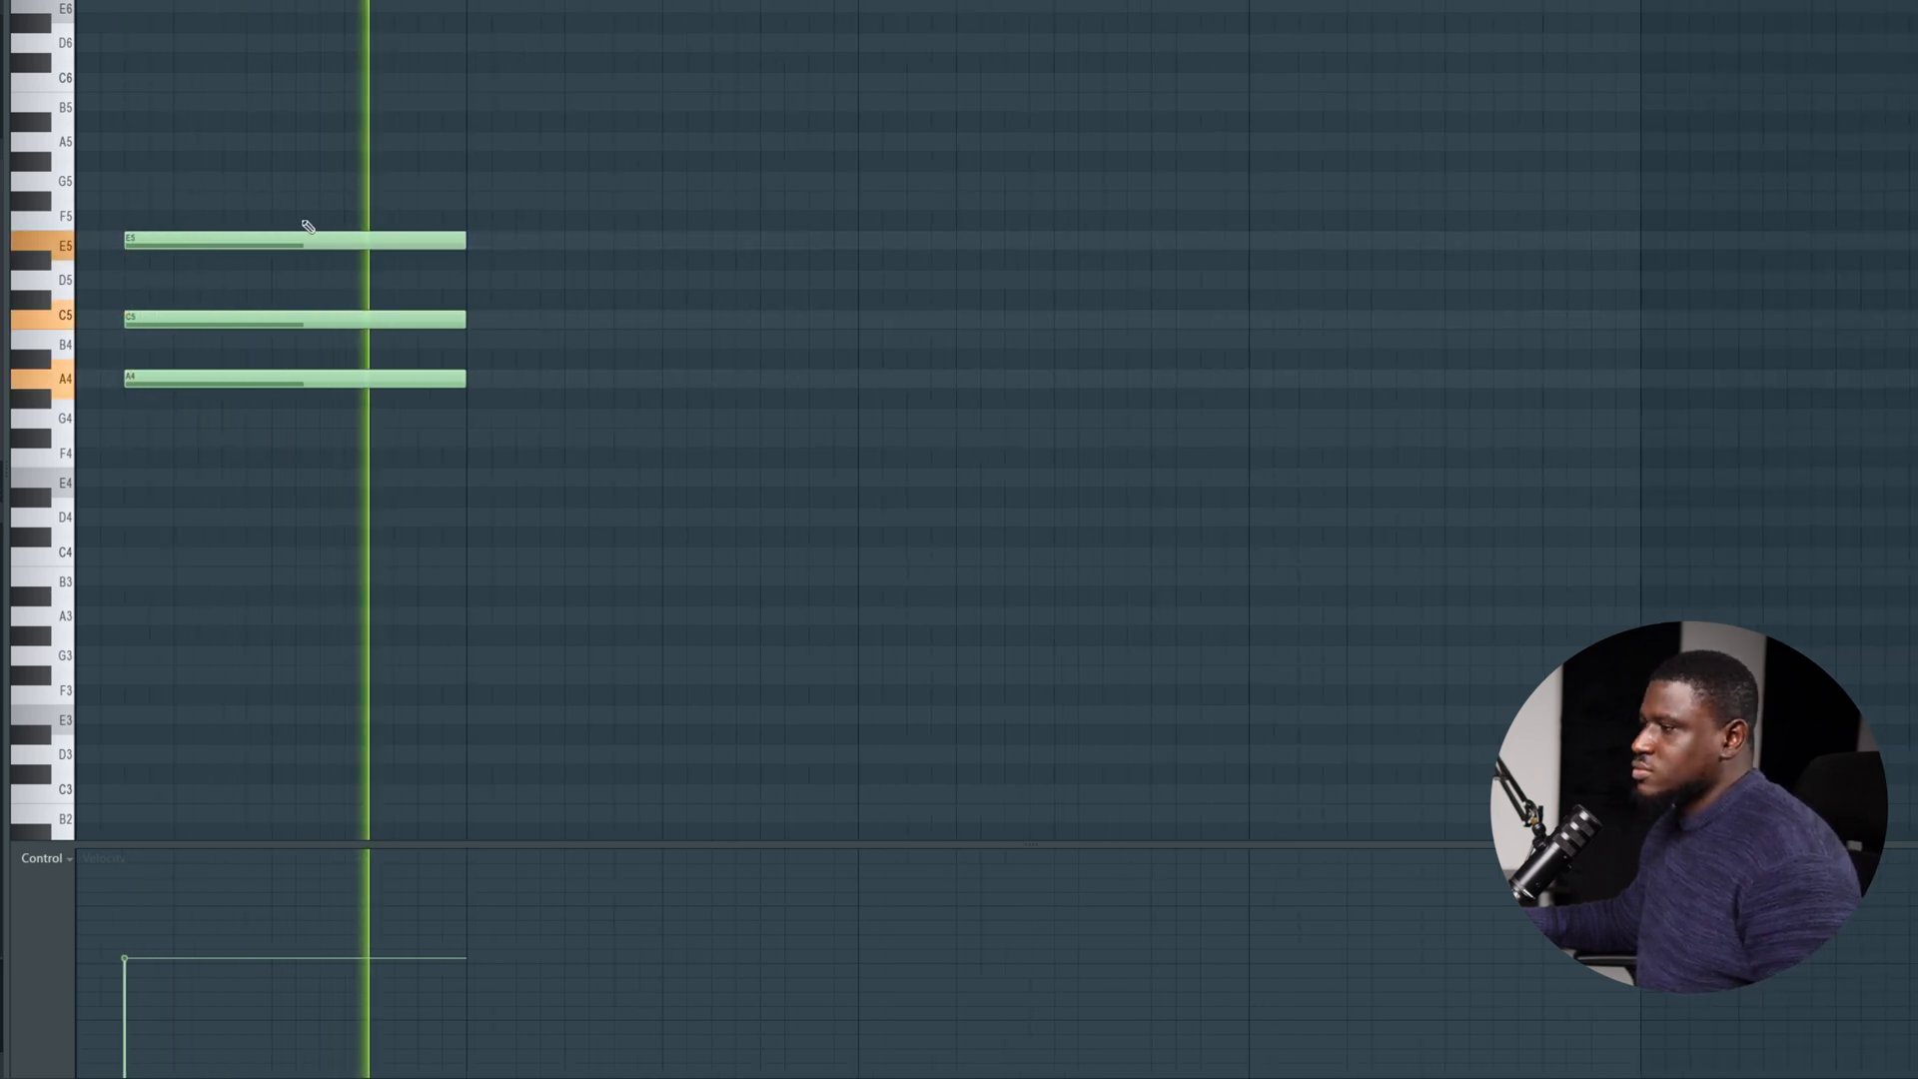
pyautogui.press('space')
# Copy the three-note chord into bar 2, starting on its third step, and transpose the copy down to G4, B4 and D5.
pyautogui.hotkey('ctrl', 'a')
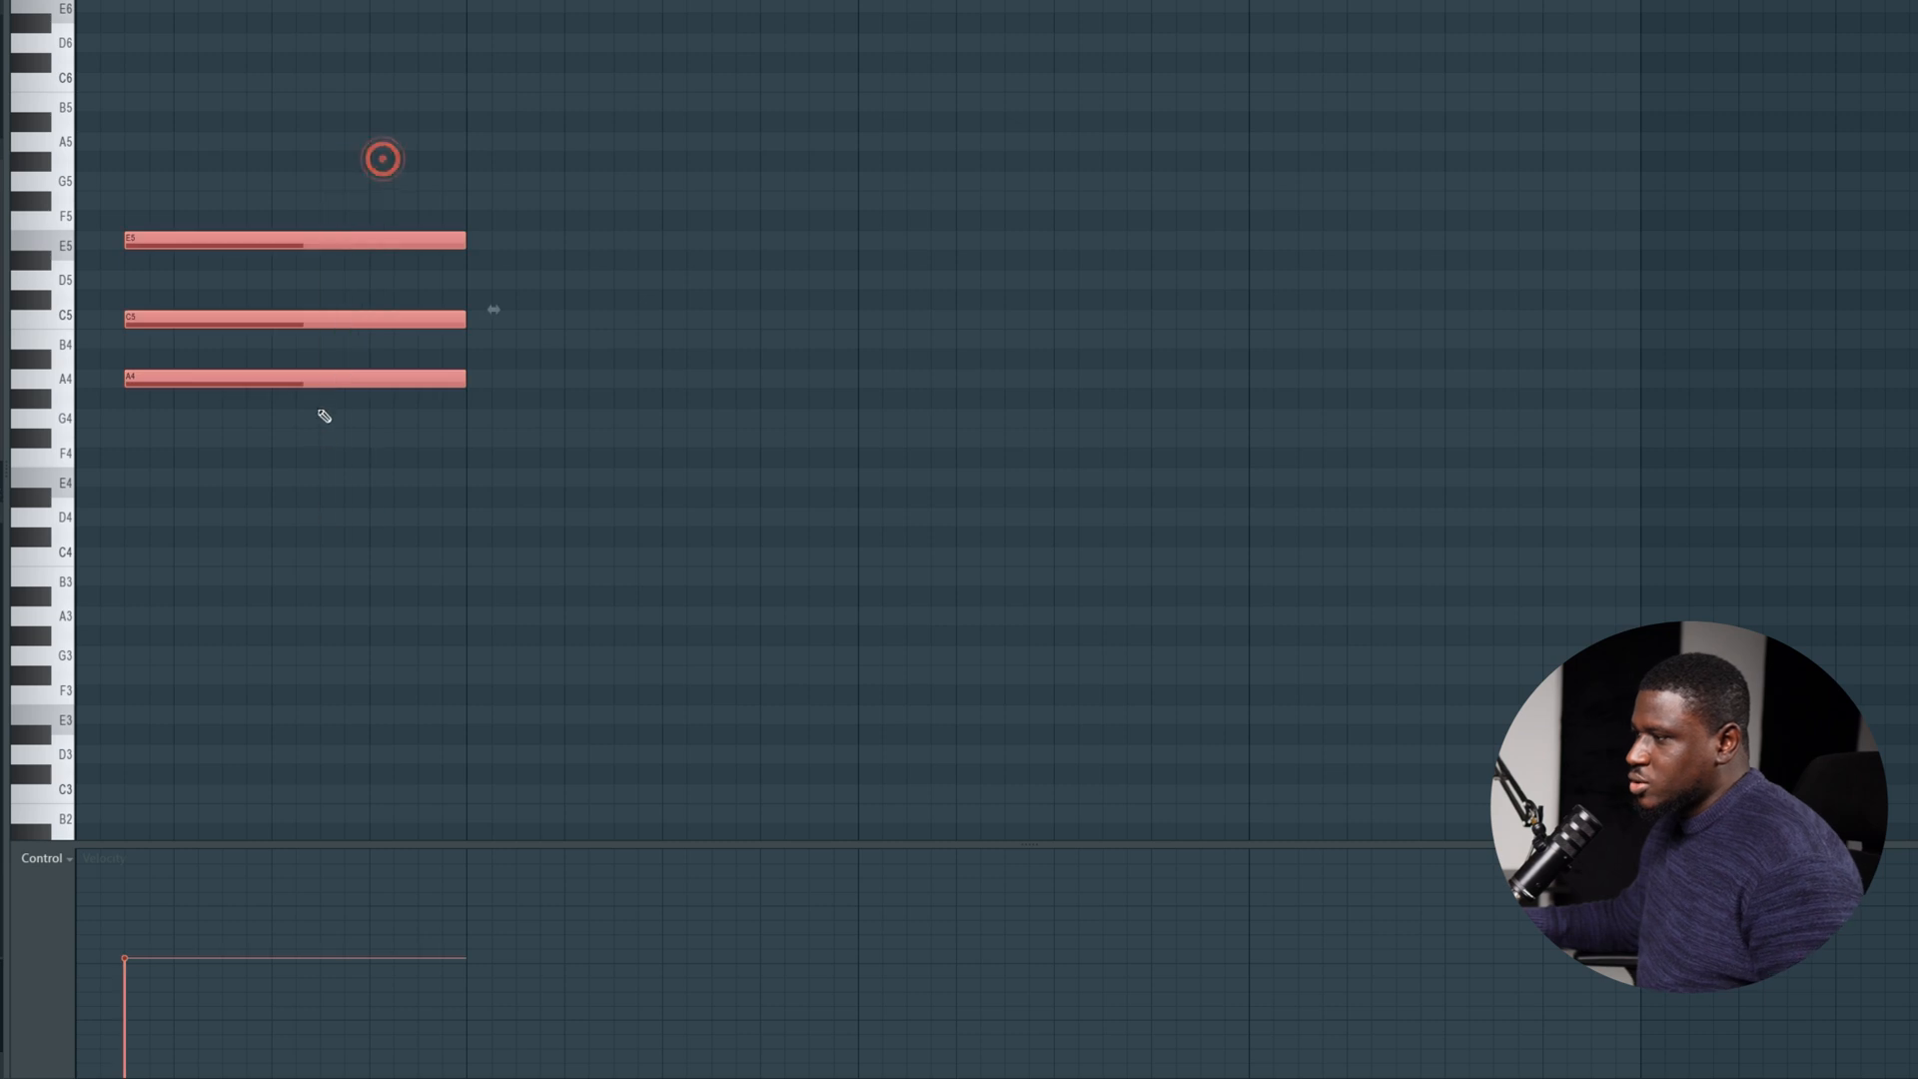
pyautogui.keyDown('shift'); pyautogui.moveTo(333, 372); pyautogui.dragTo(752, 381); pyautogui.keyUp('shift')
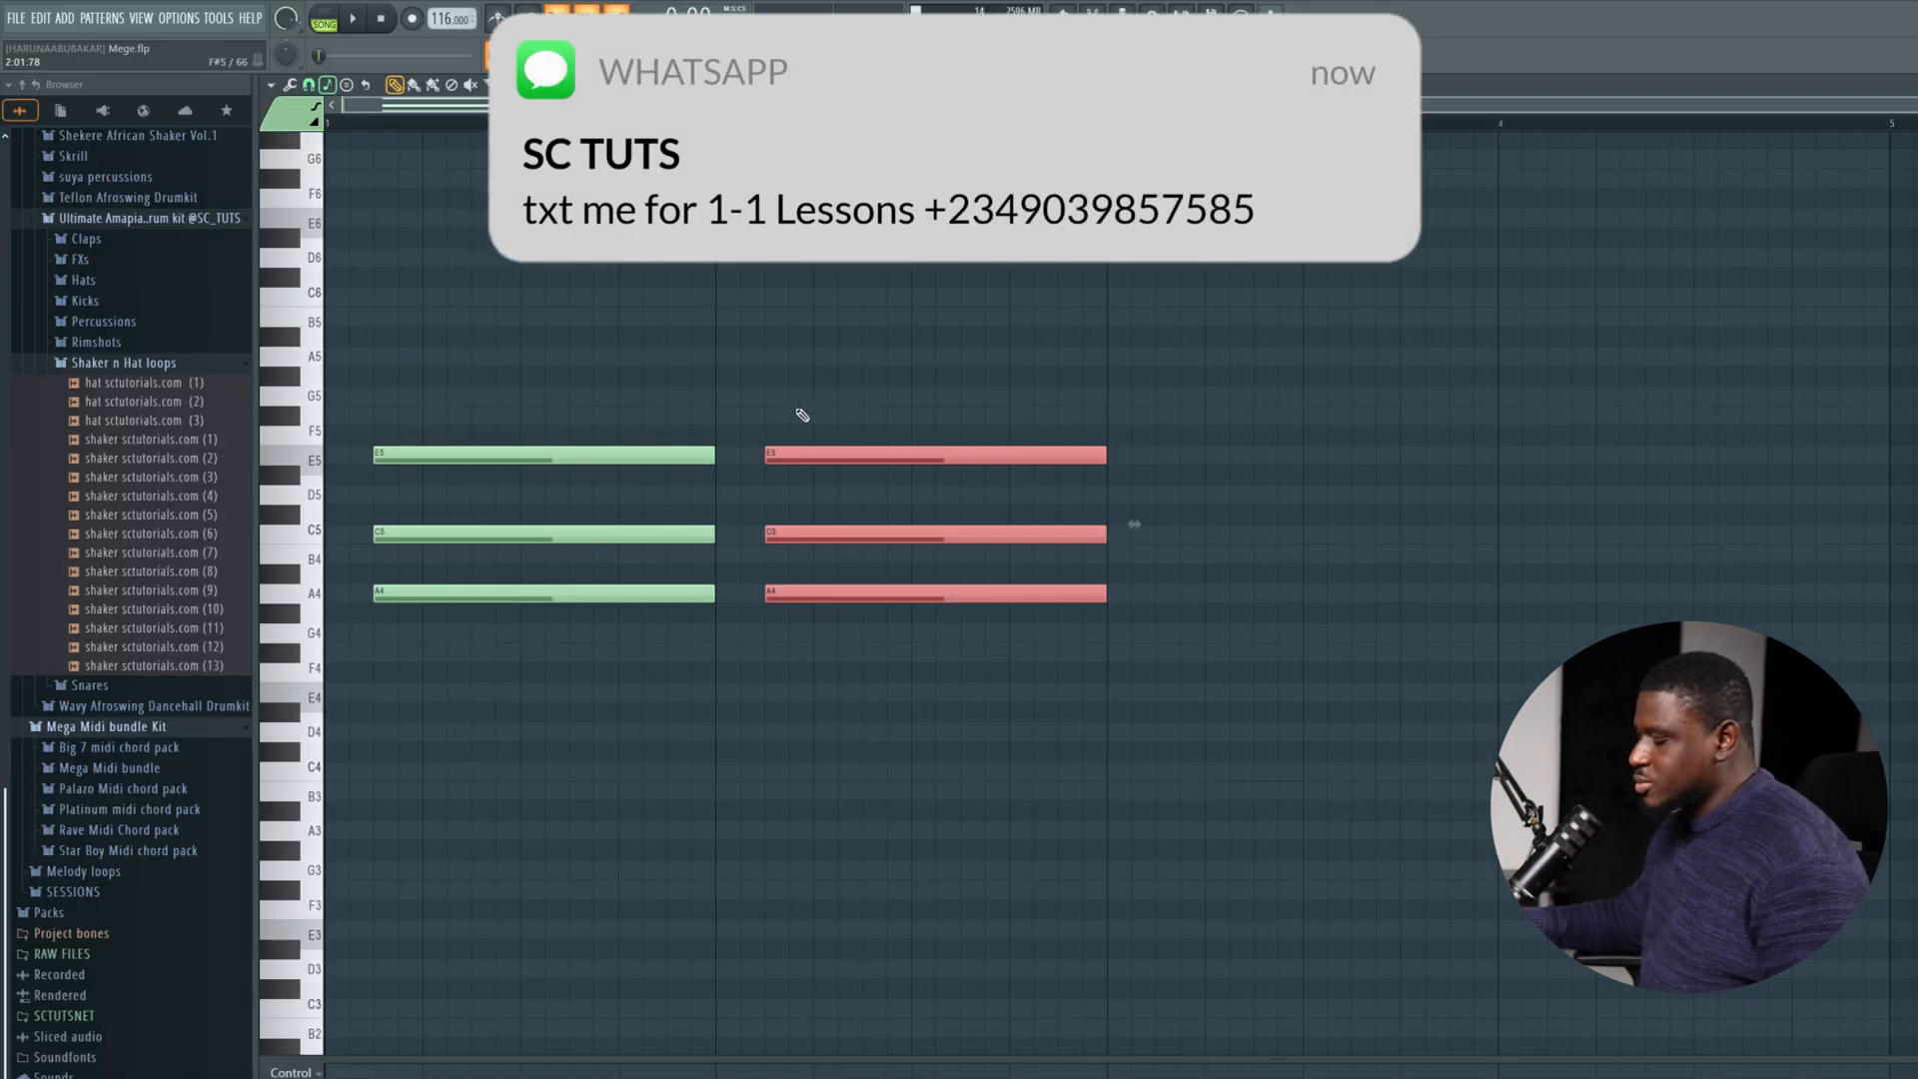
pyautogui.hotkey('shift', 'Down')
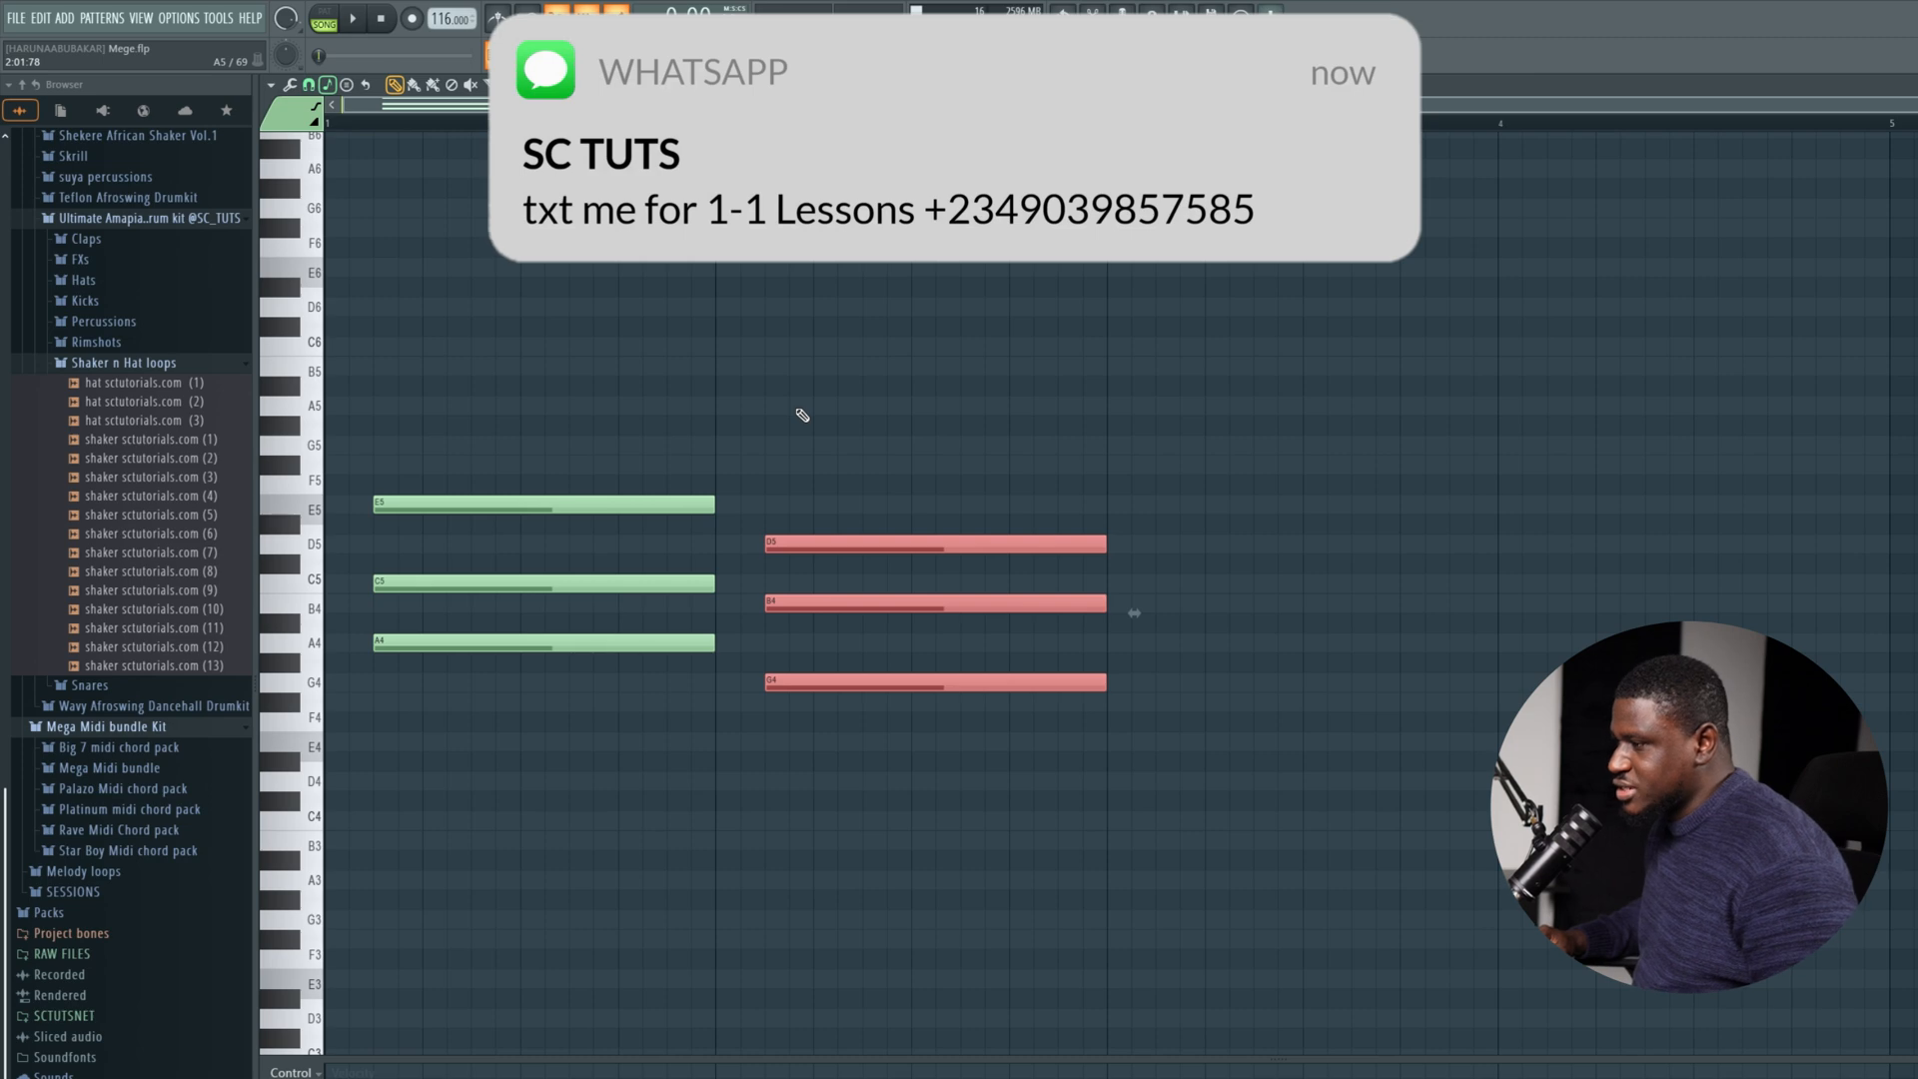
# Transpose the three-note chord in bar 2 down to E4, G4 and B4, audition the progression and deselect the notes.
pyautogui.hotkey('shift', 'Down')
pyautogui.hotkey('shift', 'Down')
pyautogui.hotkey('shift', 'Up')
pyautogui.hotkey('shift', 'Up')
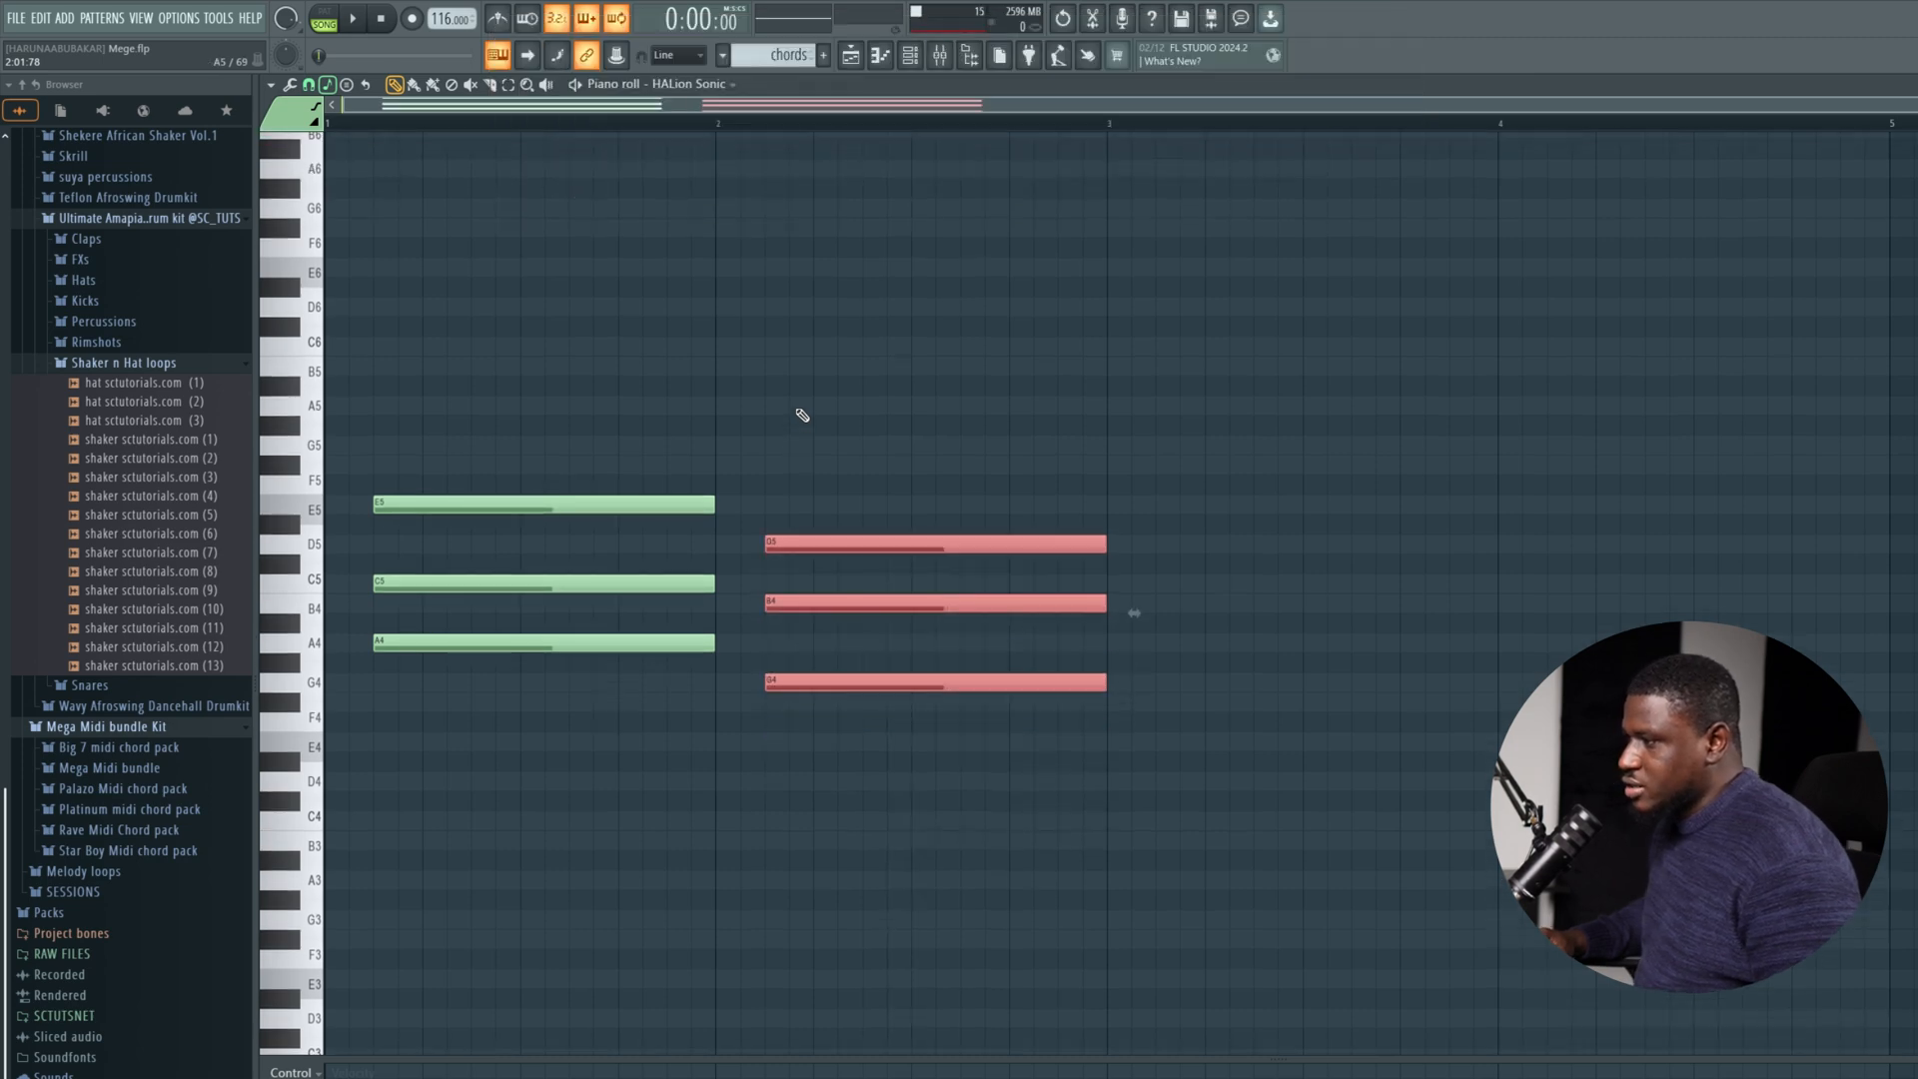
pyautogui.press('space')
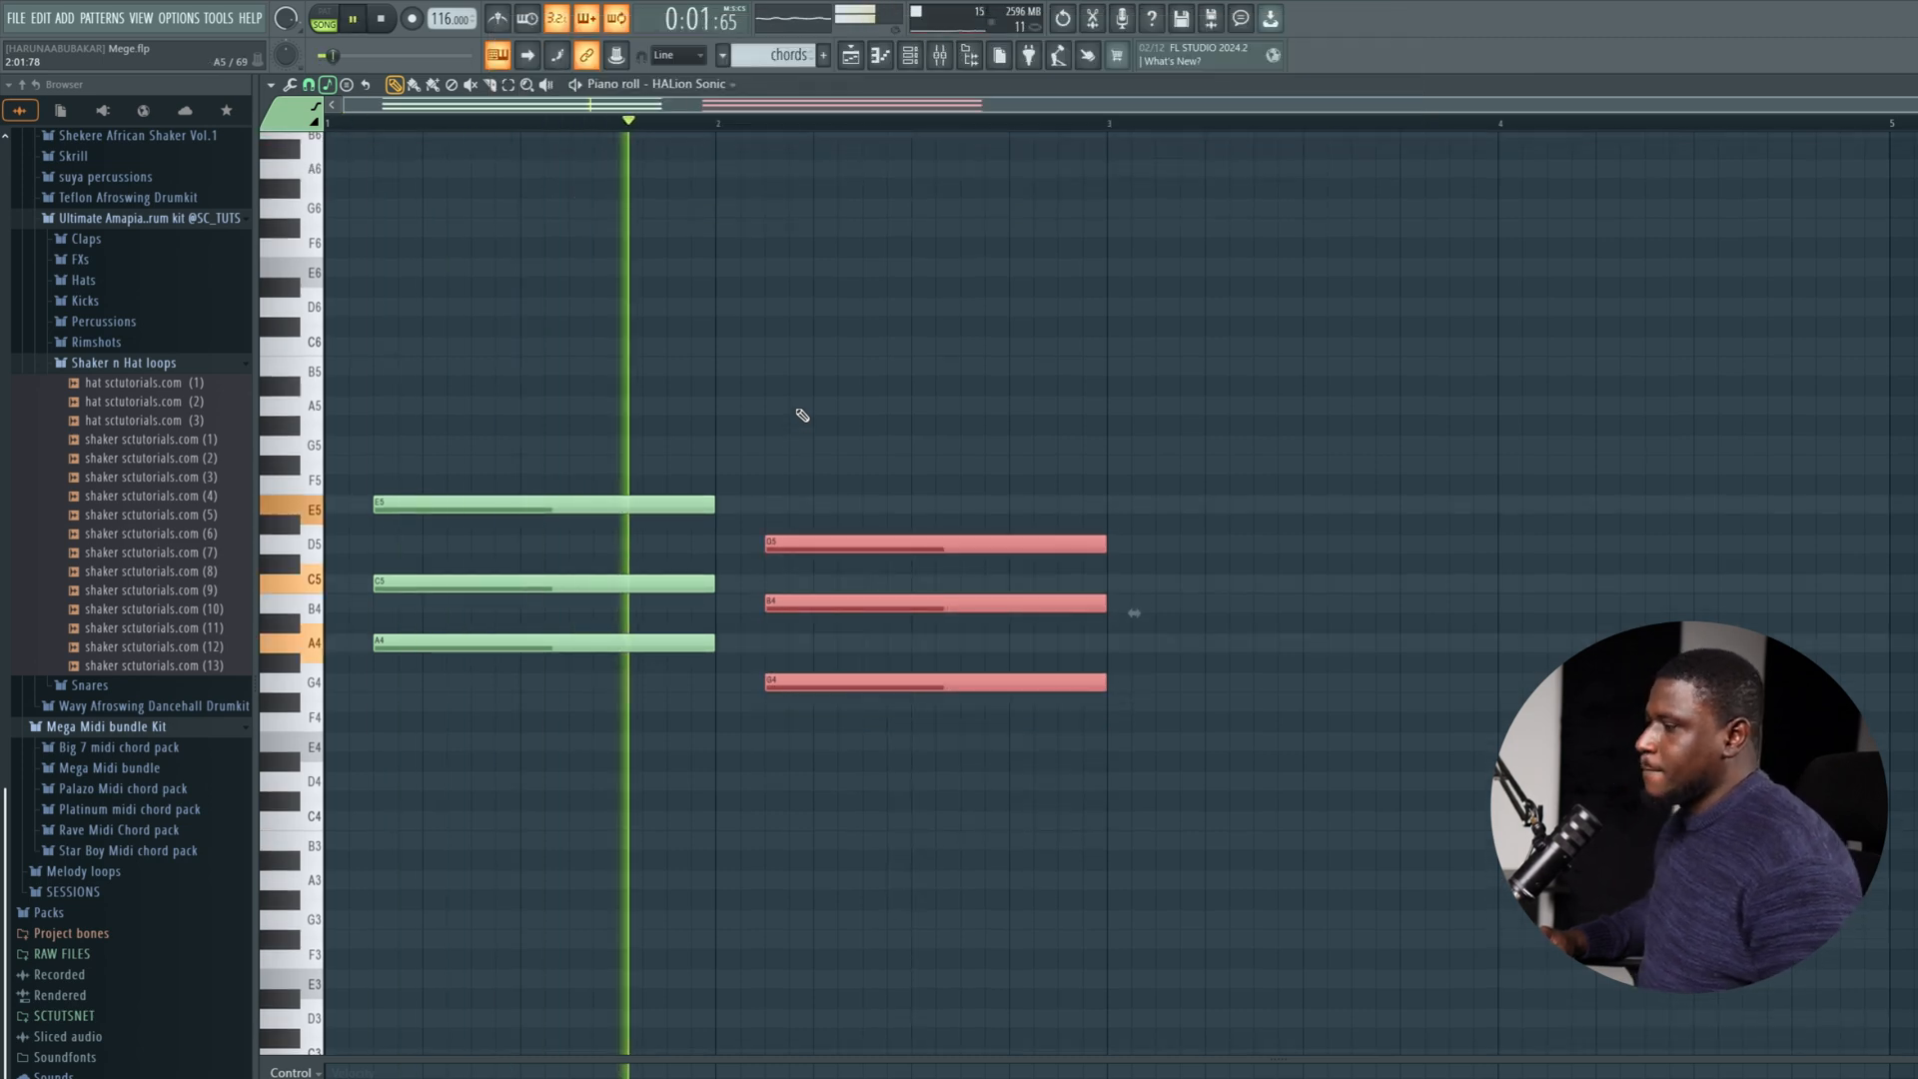
pyautogui.press('space')
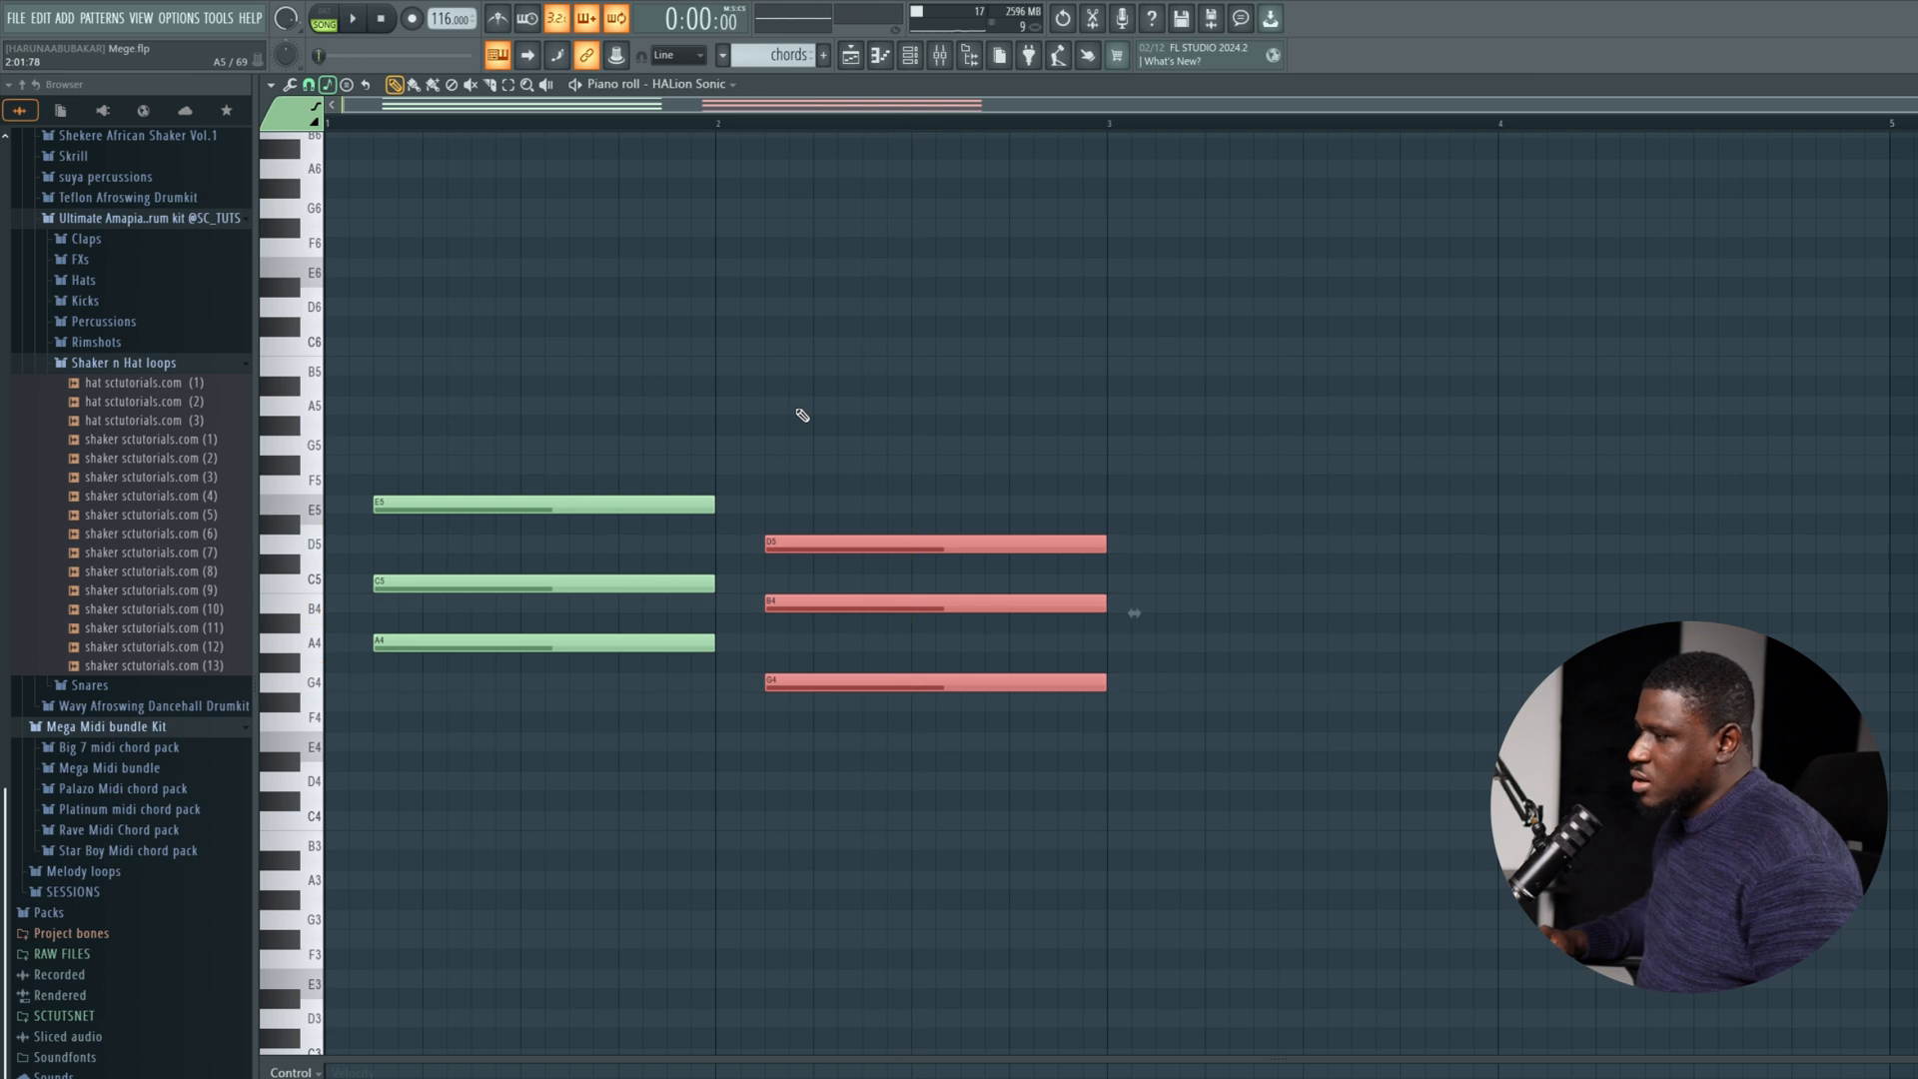
pyautogui.hotkey('shift', 'Down')
pyautogui.hotkey('shift', 'Down')
pyautogui.press('space')
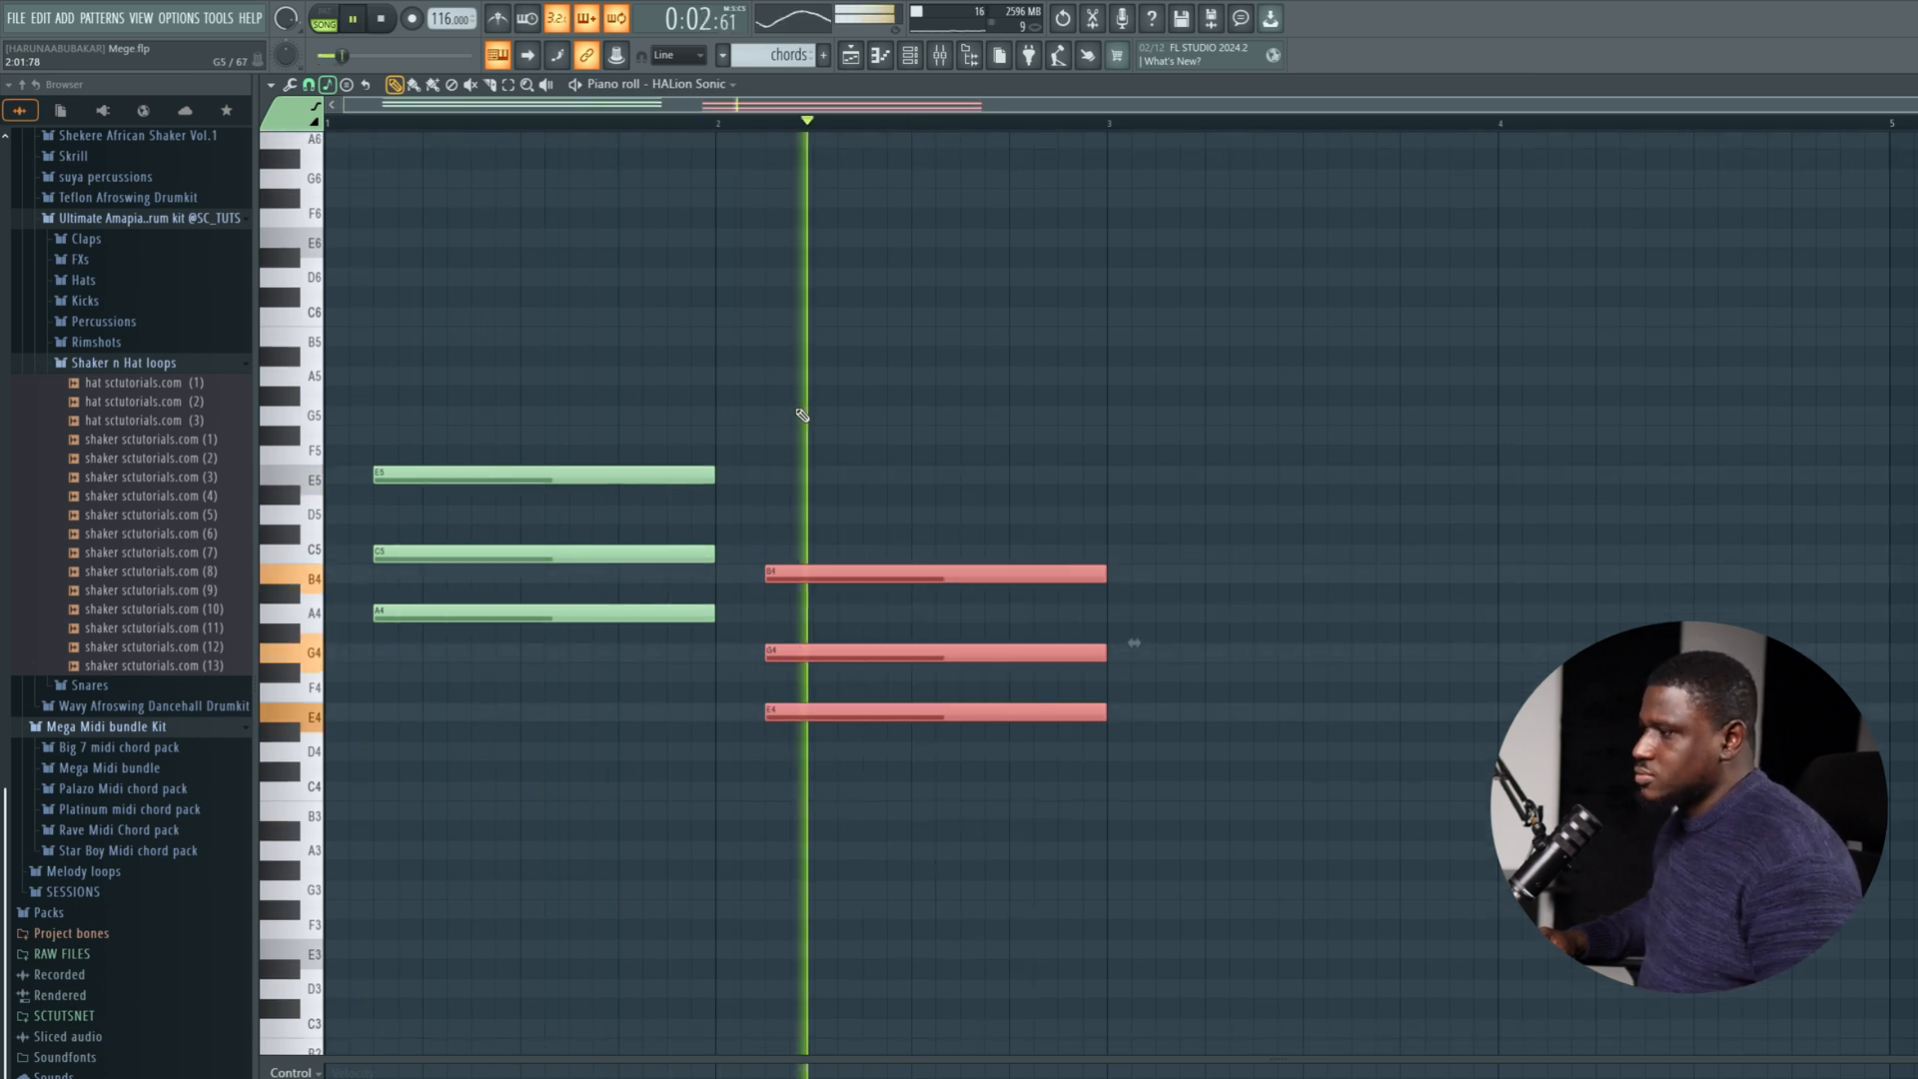
pyautogui.hotkey('ctrl', 'd')
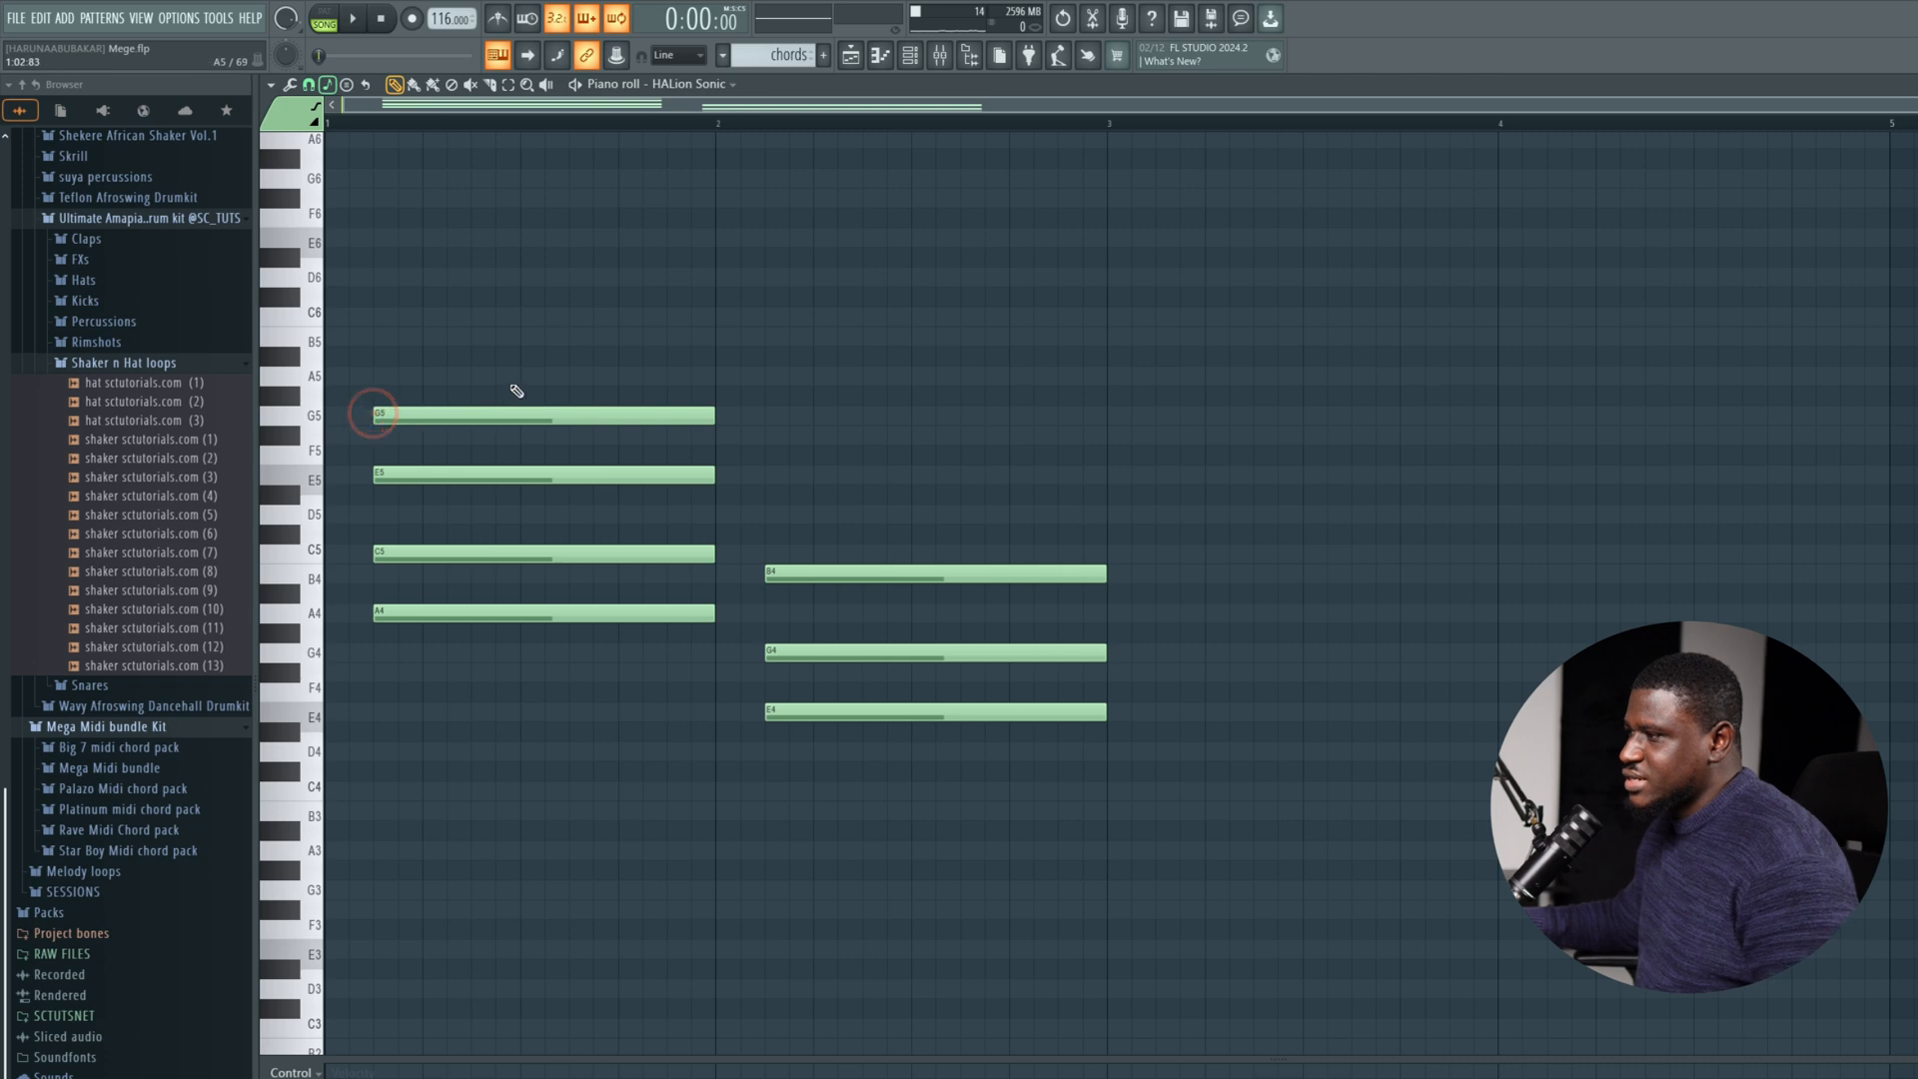
# Try a fourth note on top of the bar 1 chord, at G5 and at B5, auditioning each.
pyautogui.press('space')
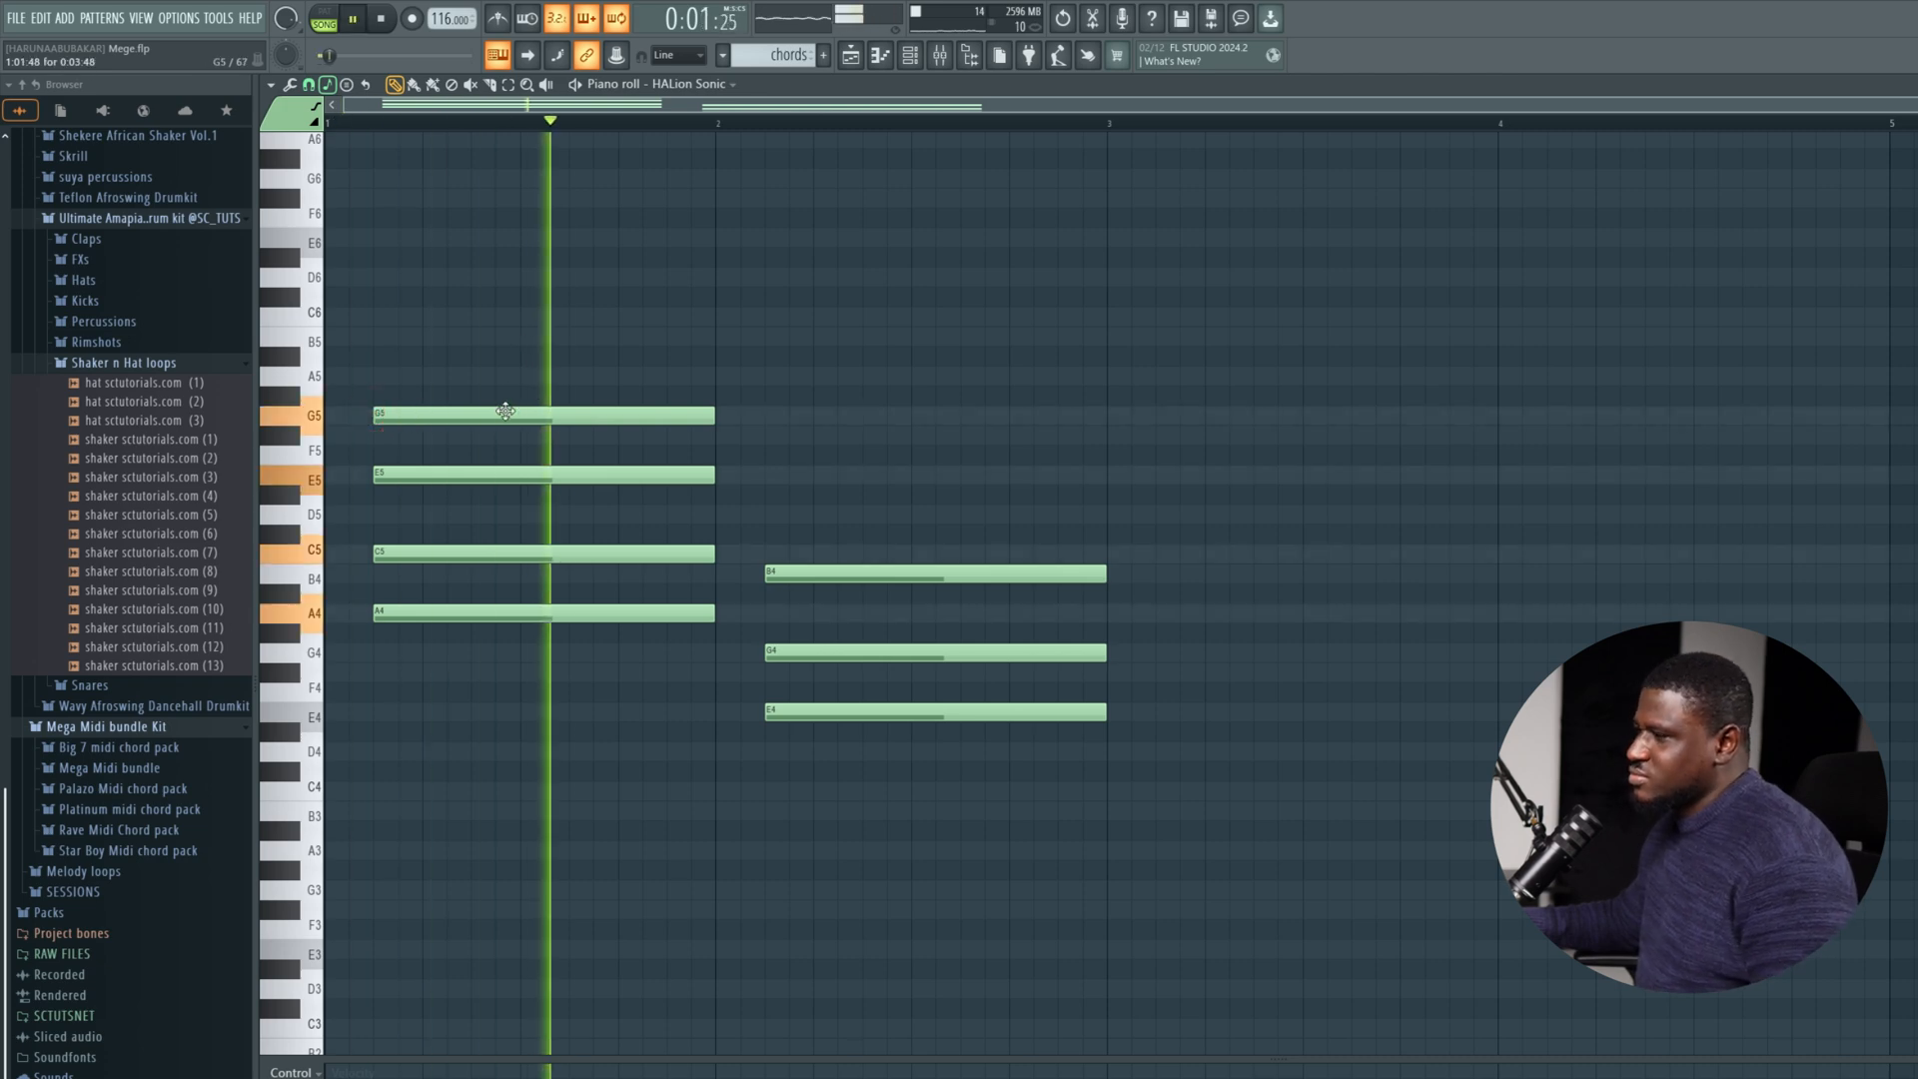
pyautogui.press('space')
pyautogui.moveTo(505, 411); pyautogui.dragTo(505, 333)
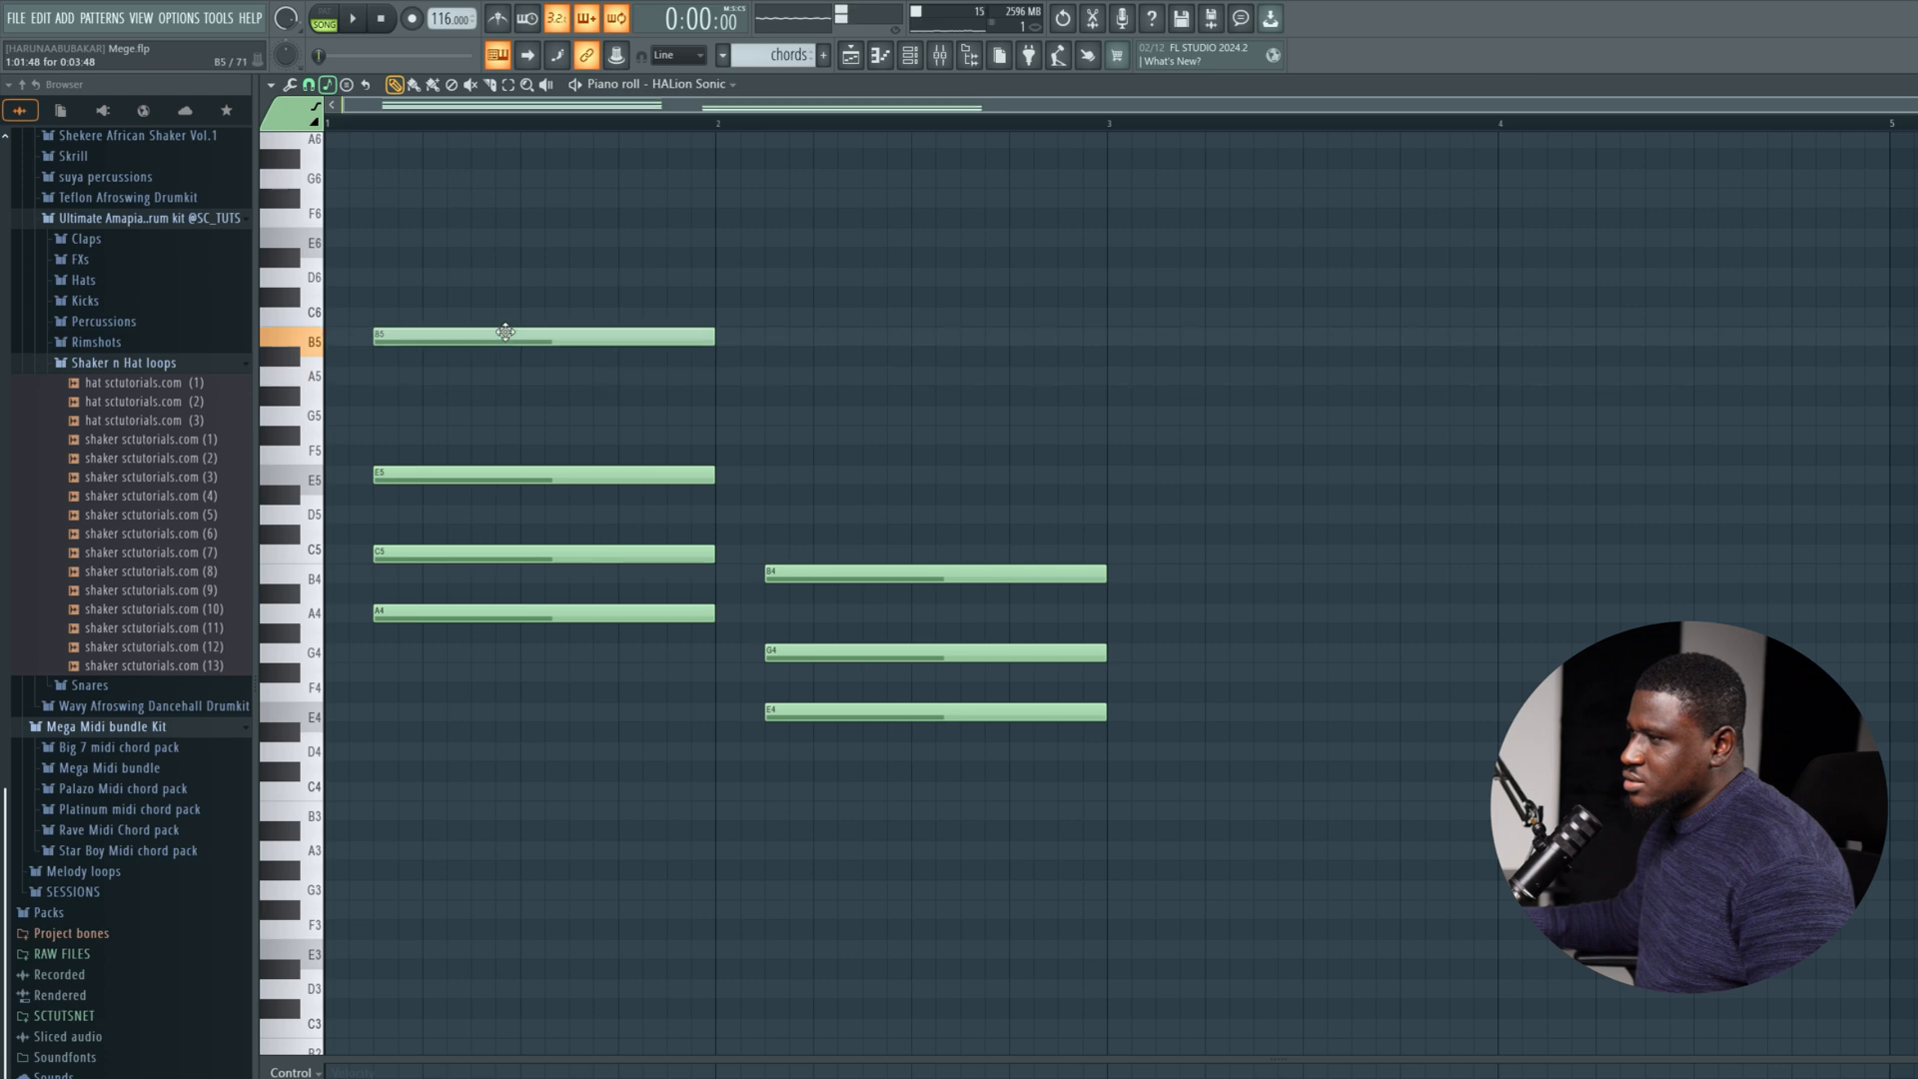
pyautogui.press('space')
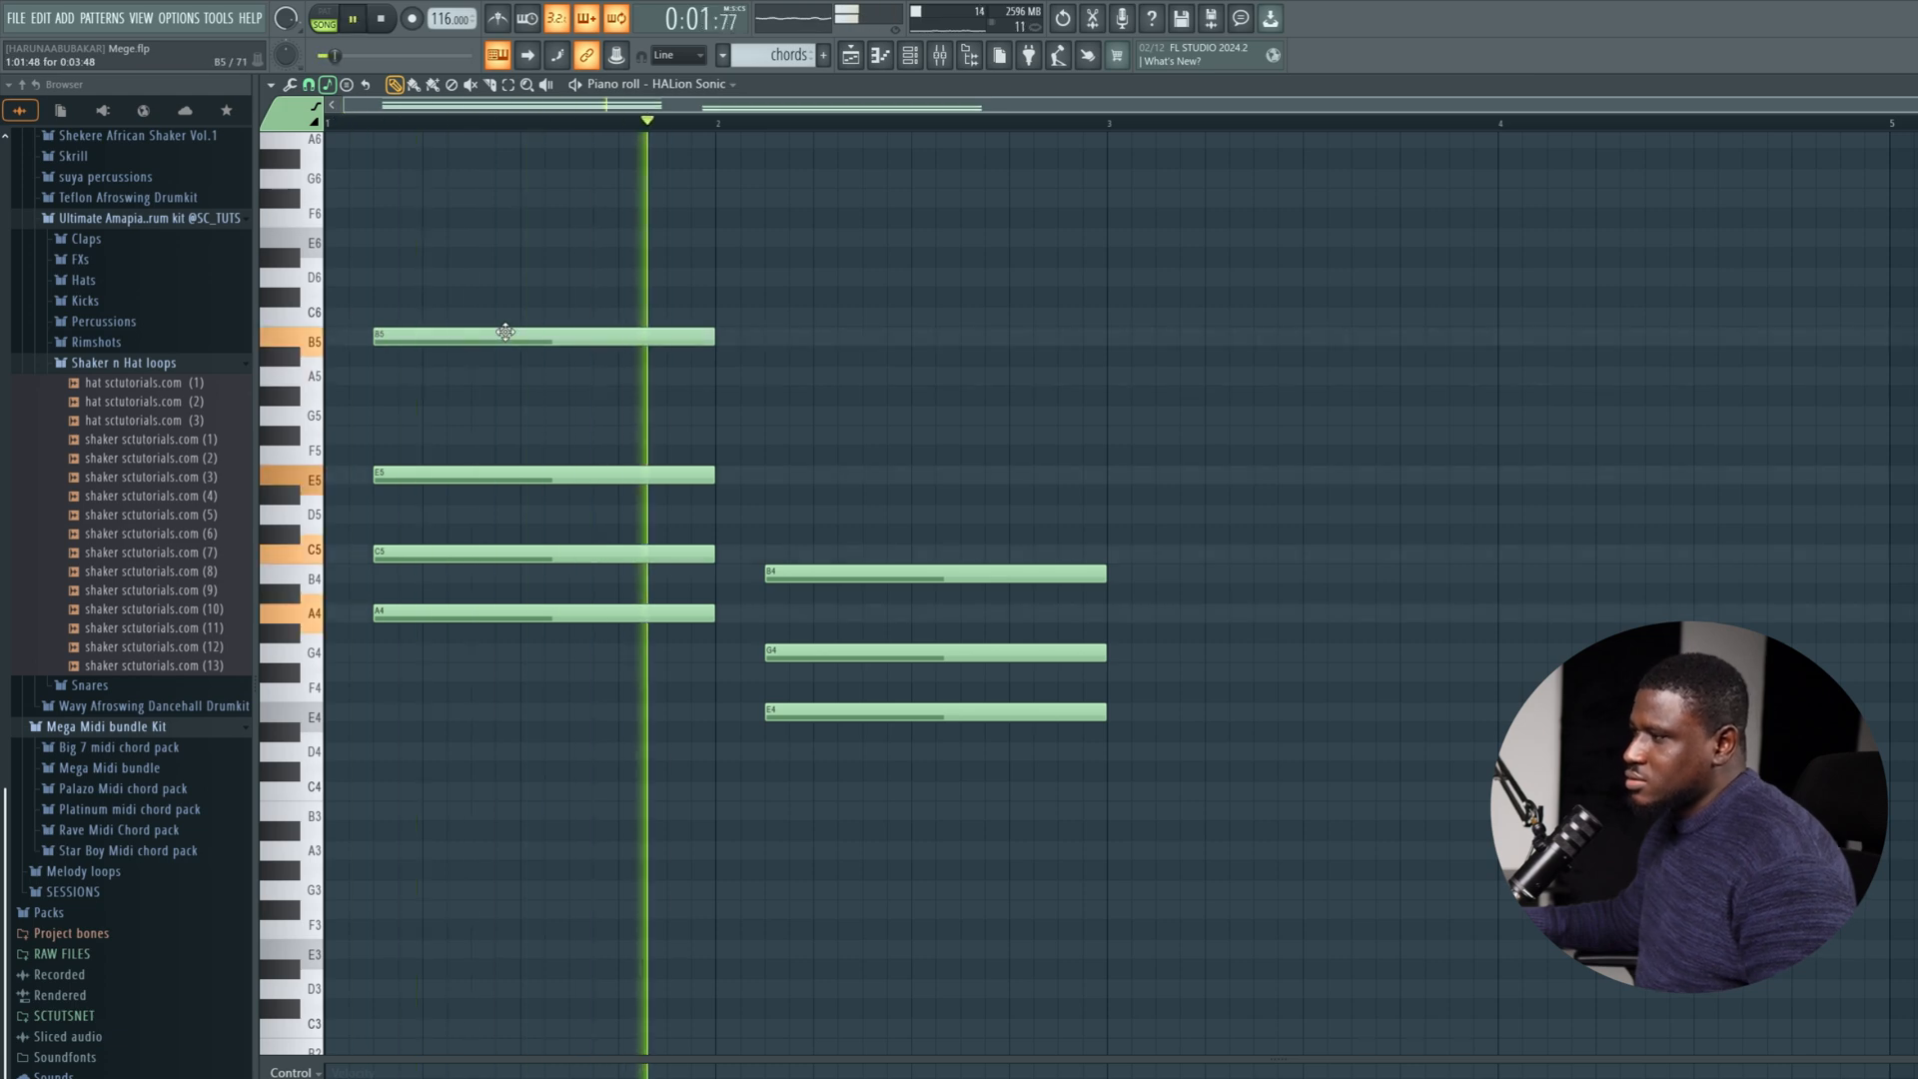
pyautogui.click(414, 504)
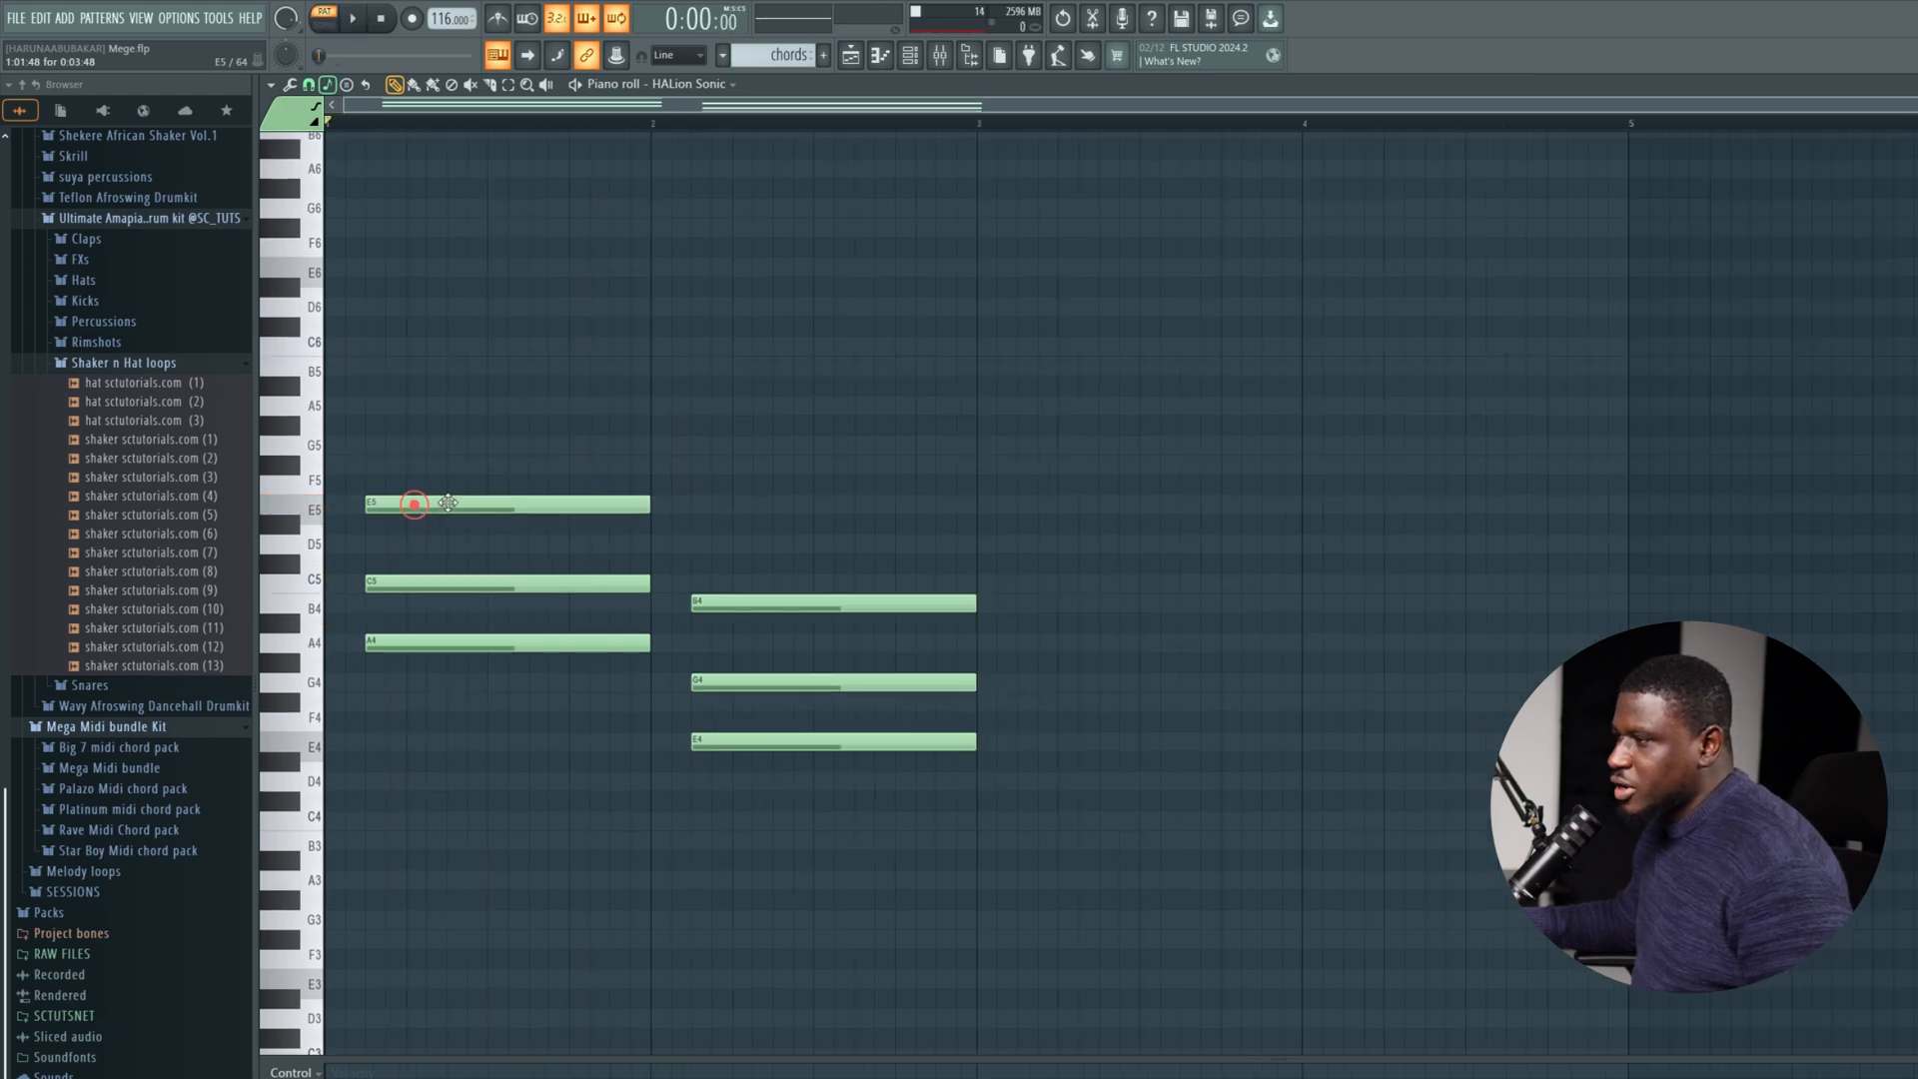
# Add a full-length A5 note on top of the bar 1 chord and E5 on top of the bar 2 chord, auditioning both.
pyautogui.click(367, 403)
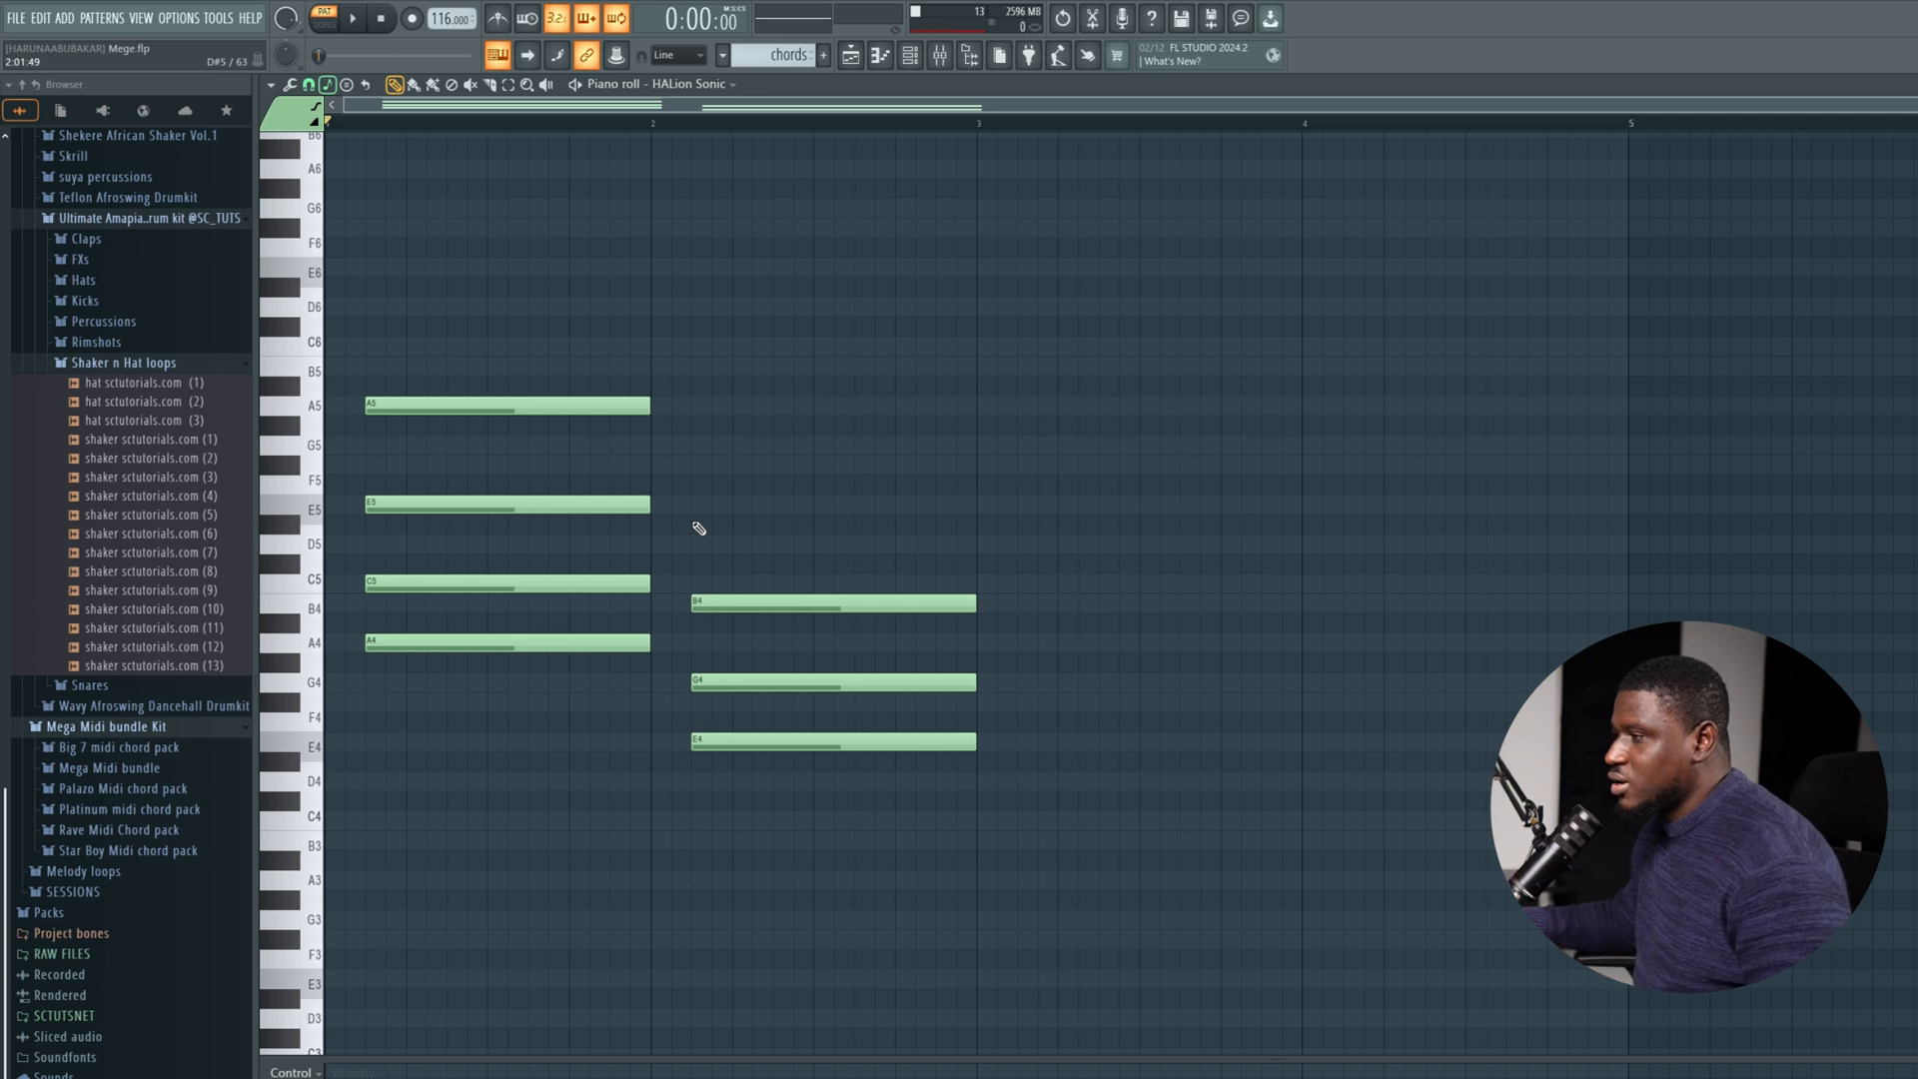
pyautogui.press('space')
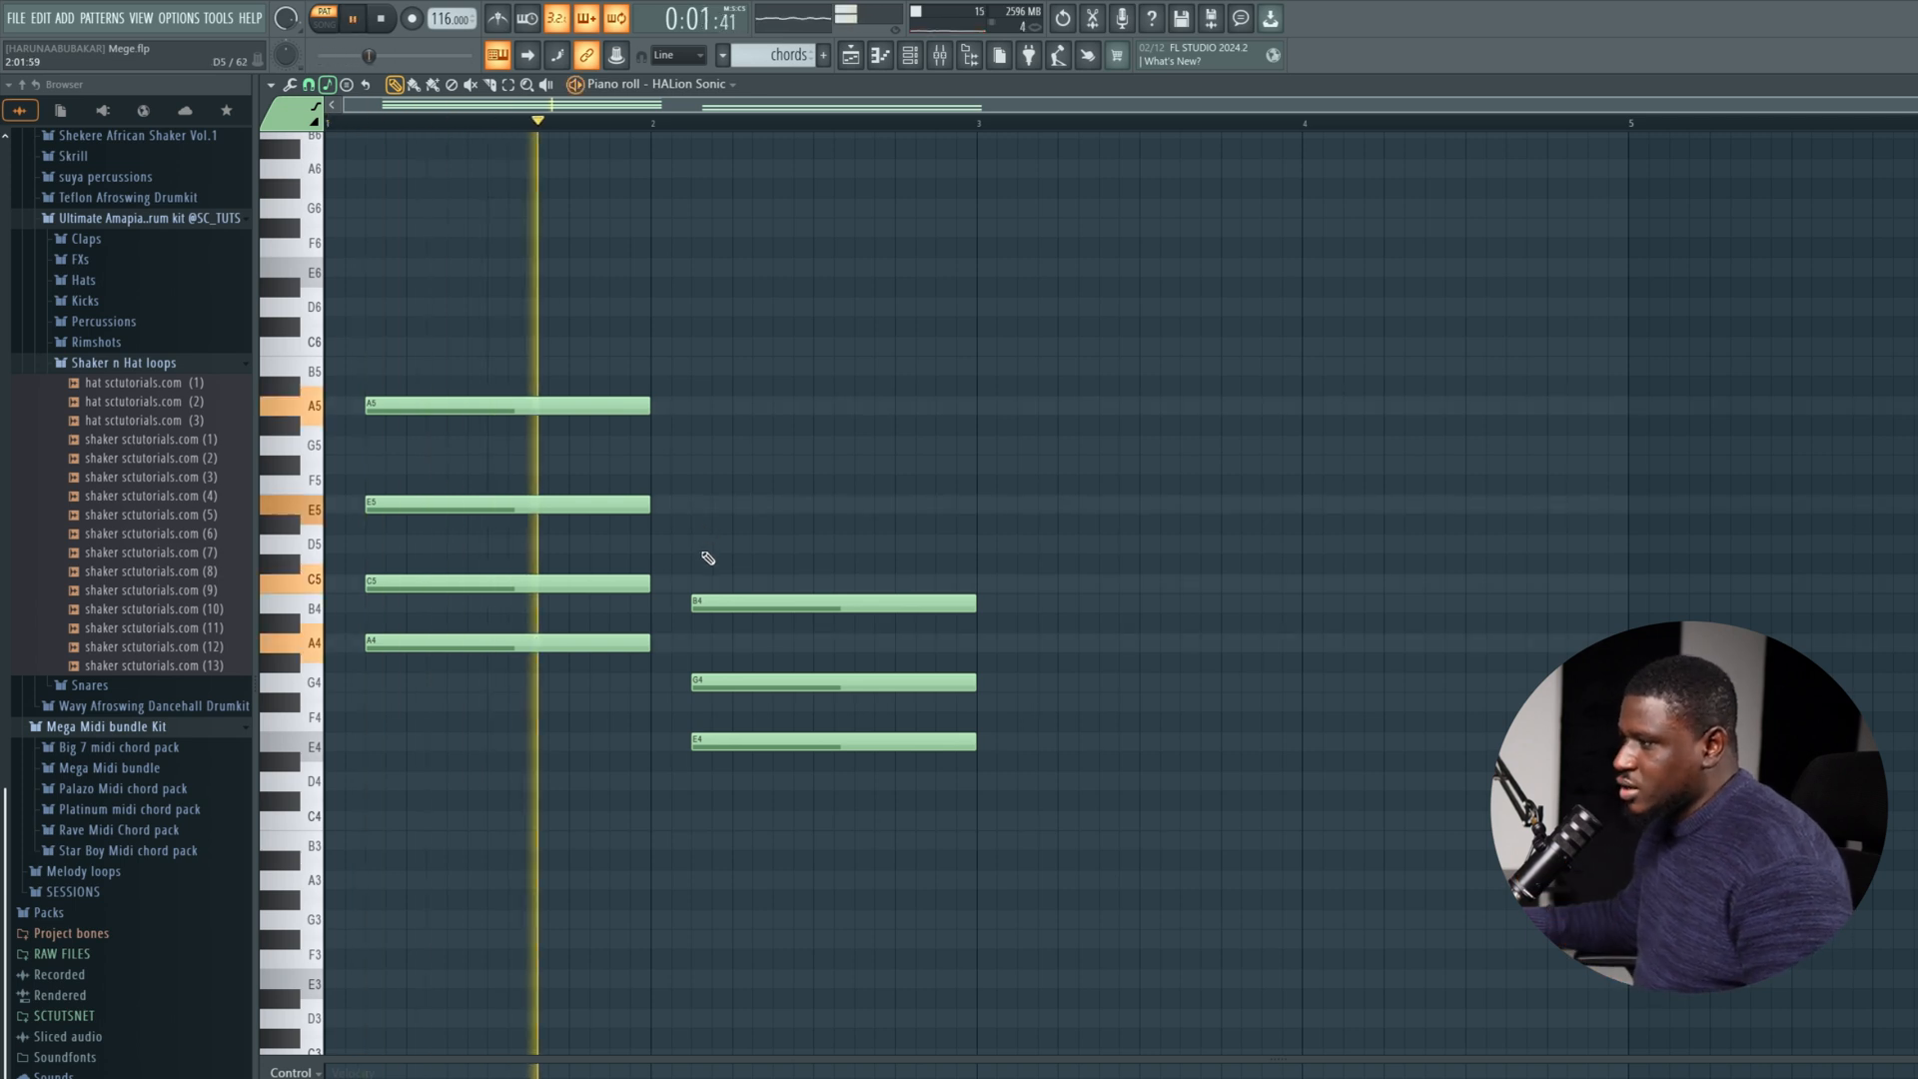
pyautogui.press('space')
pyautogui.press('space')
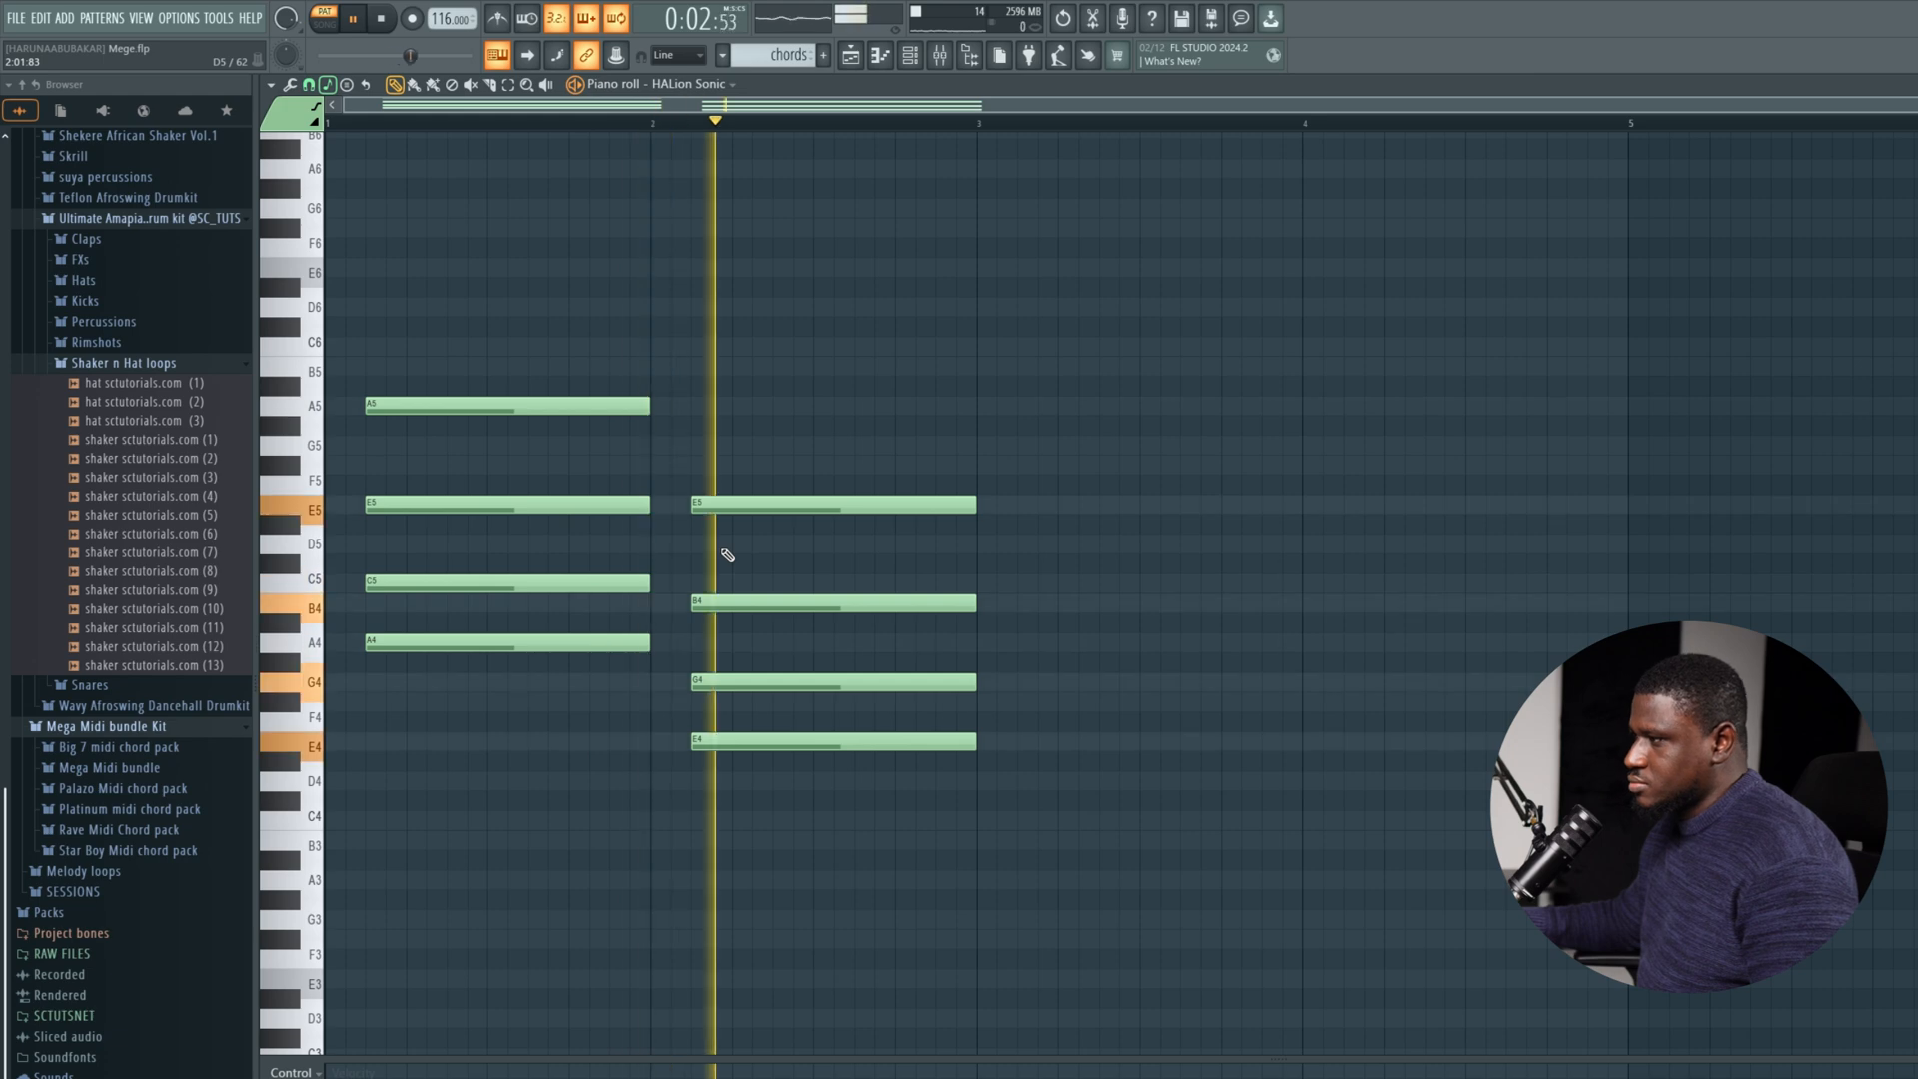
pyautogui.press('space')
# Compare the progression without the added A5 and E5 top notes by deleting them, playing it back and undoing both deletions.
pyautogui.rightClick(699, 505)
pyautogui.rightClick(621, 401)
pyautogui.press('space')
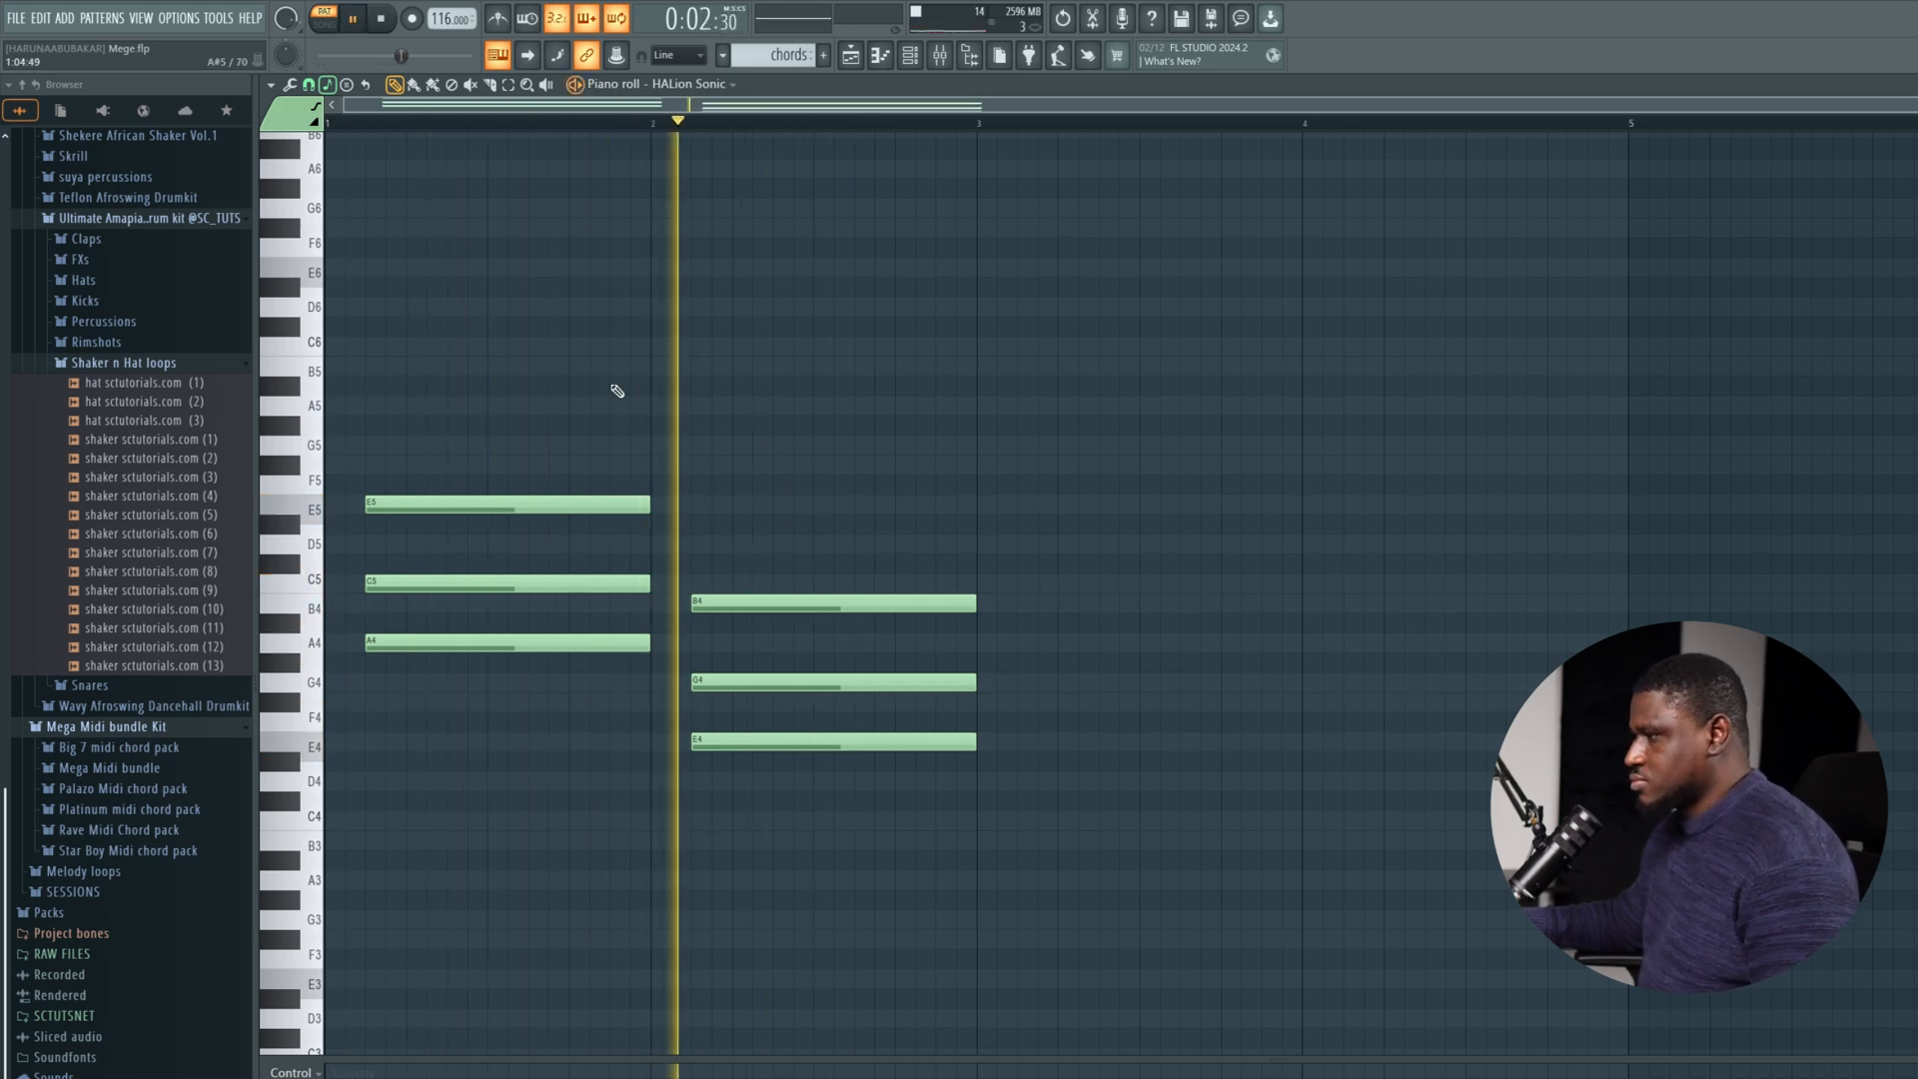
pyautogui.press('space')
pyautogui.hotkey('ctrl', 'z')
pyautogui.hotkey('ctrl', 'z')
pyautogui.press('space')
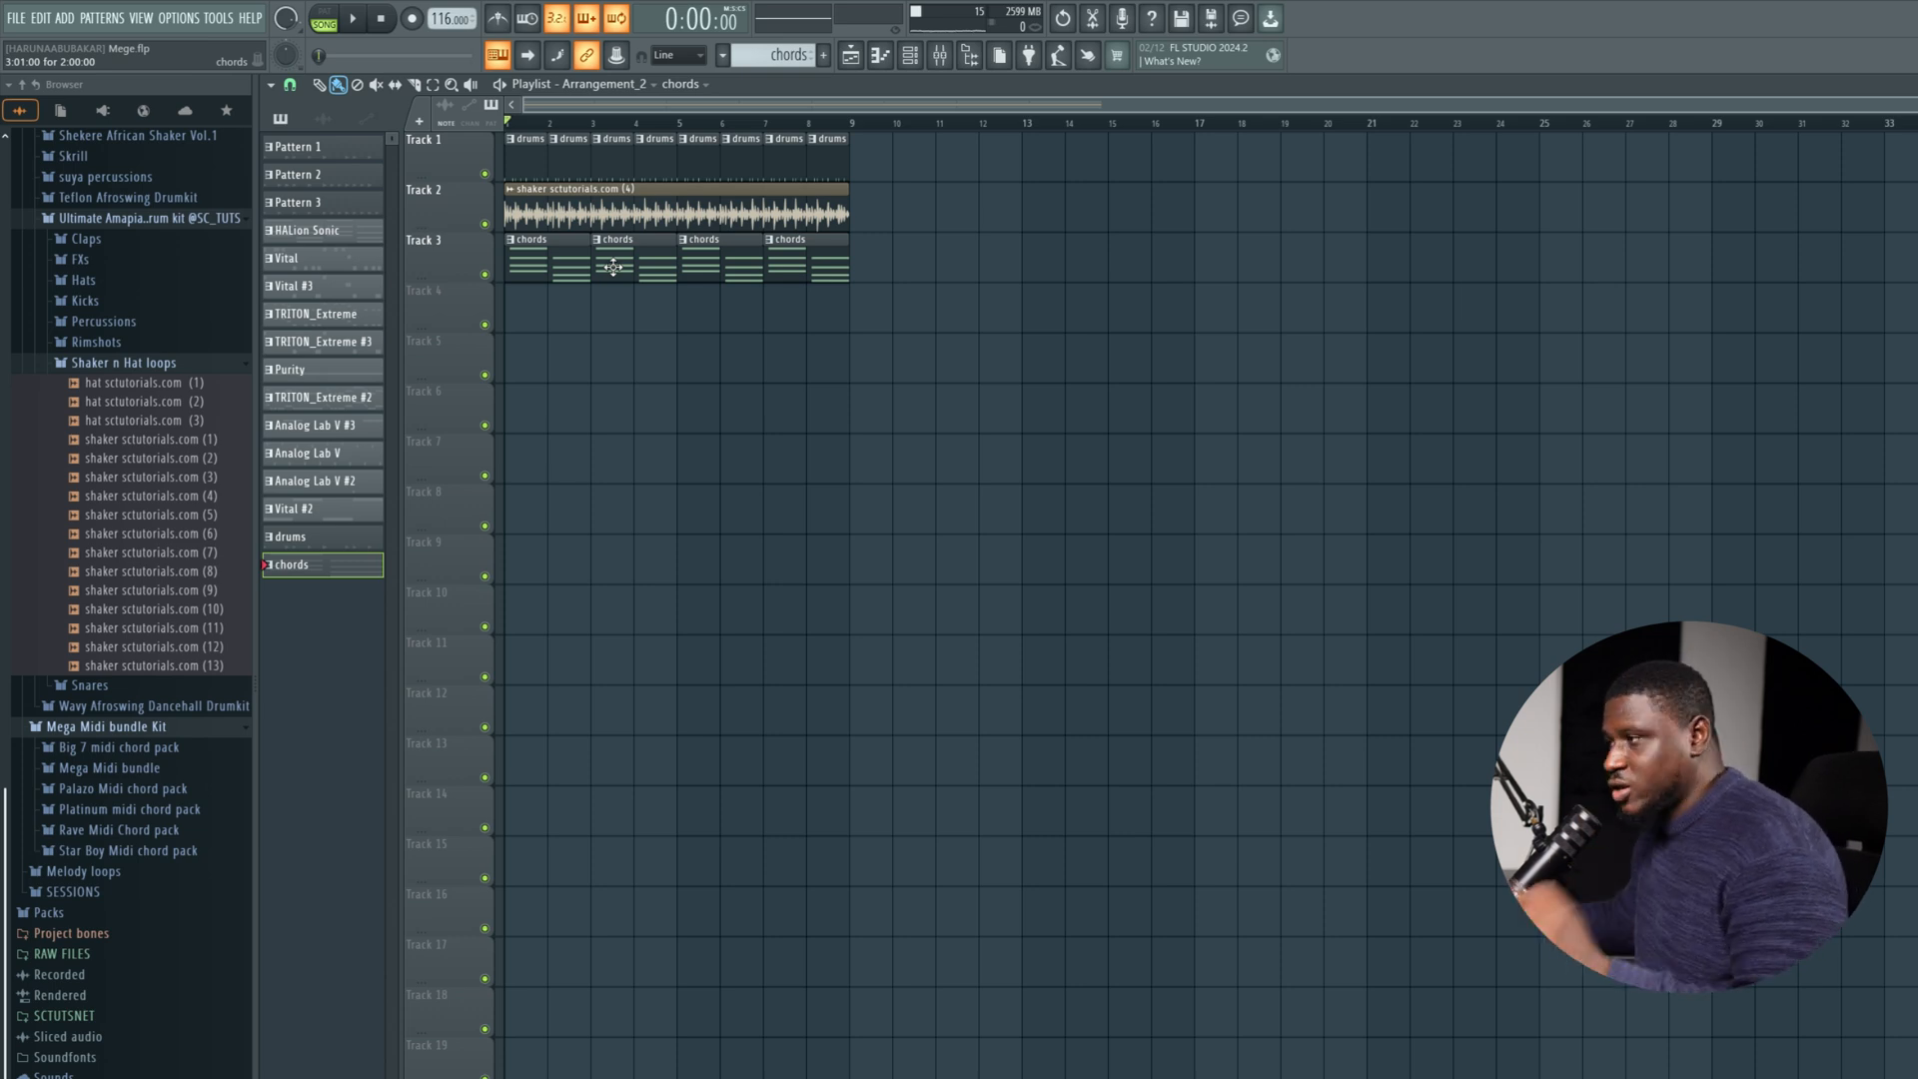
# Reopen the chords pattern from the playlist and duplicate both four-note chords into bars 3 and 4.
pyautogui.doubleClick(613, 267)
pyautogui.hotkey('ctrl', 'a')
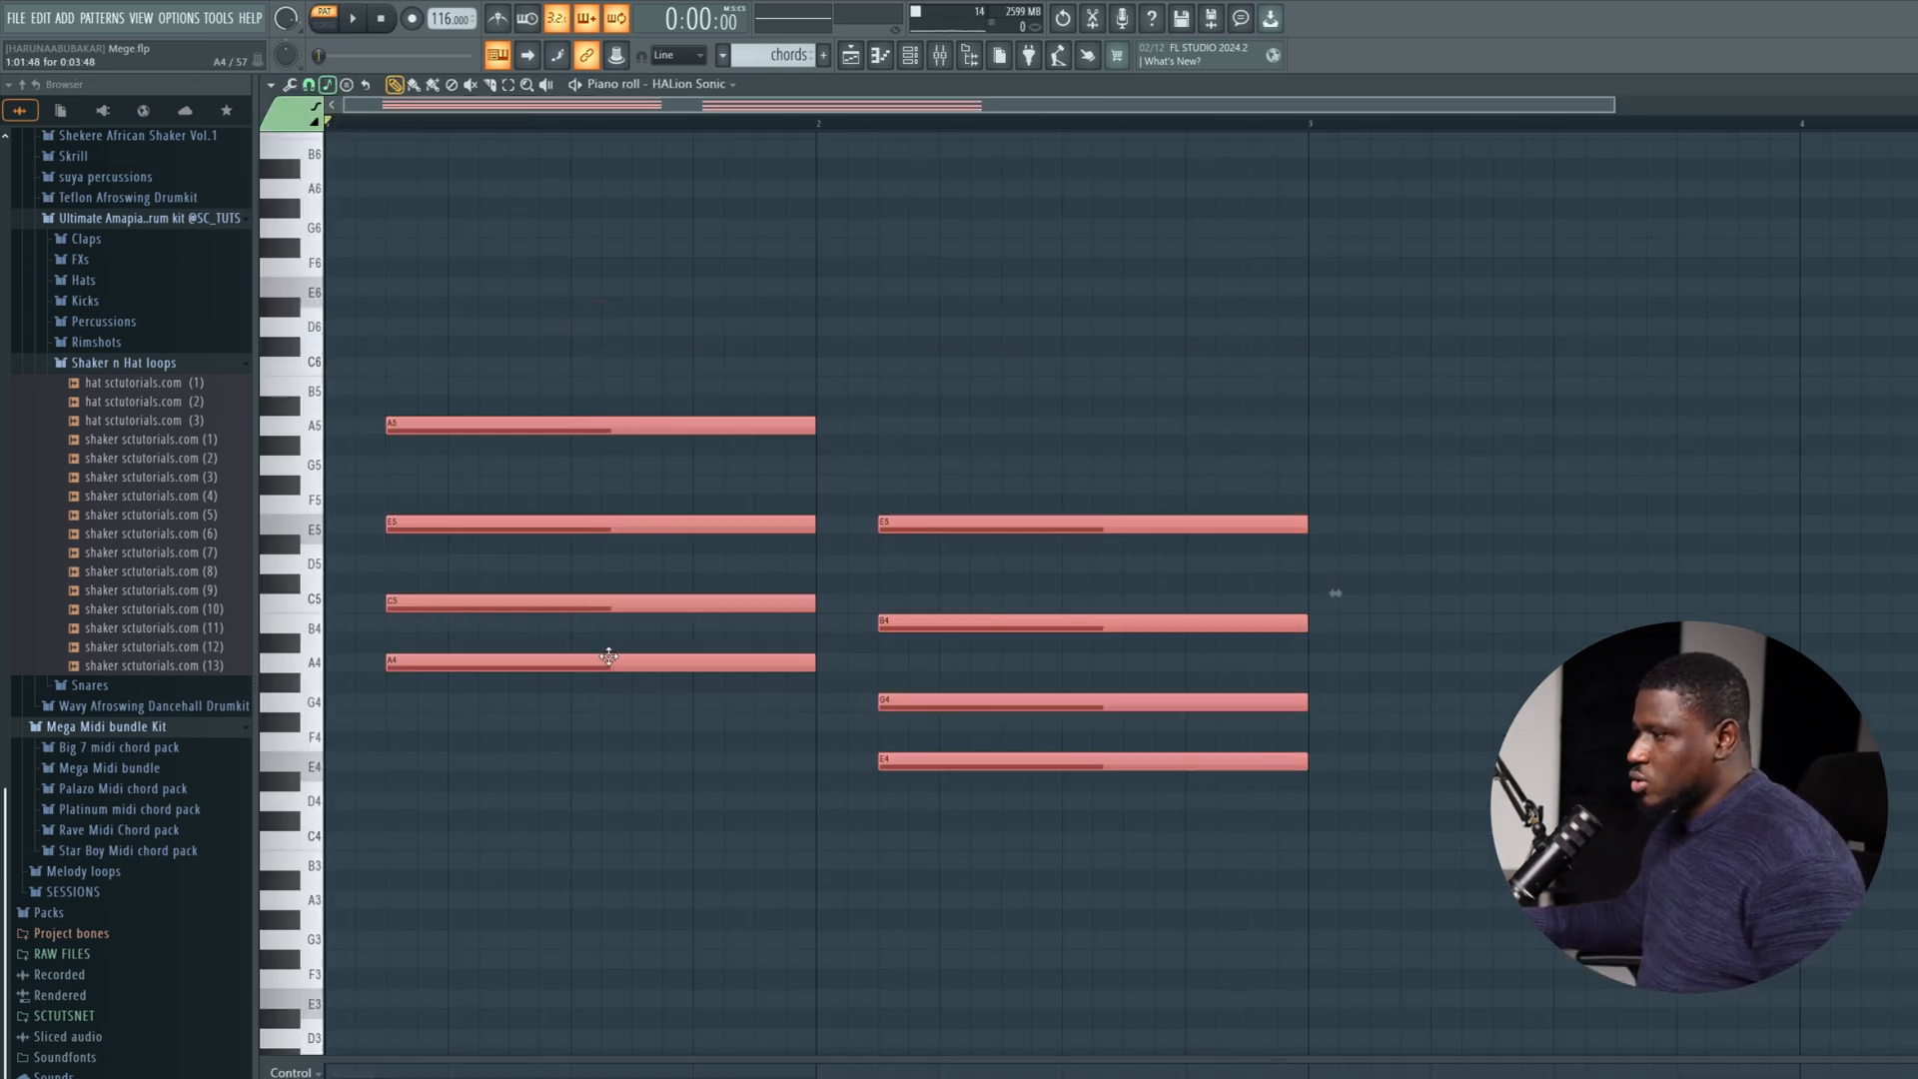
pyautogui.moveTo(608, 656); pyautogui.dragTo(1592, 707)
pyautogui.scroll(-2, 1588, 699)
pyautogui.keyDown('ctrl'); pyautogui.click(732, 312); pyautogui.keyUp('ctrl')
pyautogui.scroll(1, 732, 312)
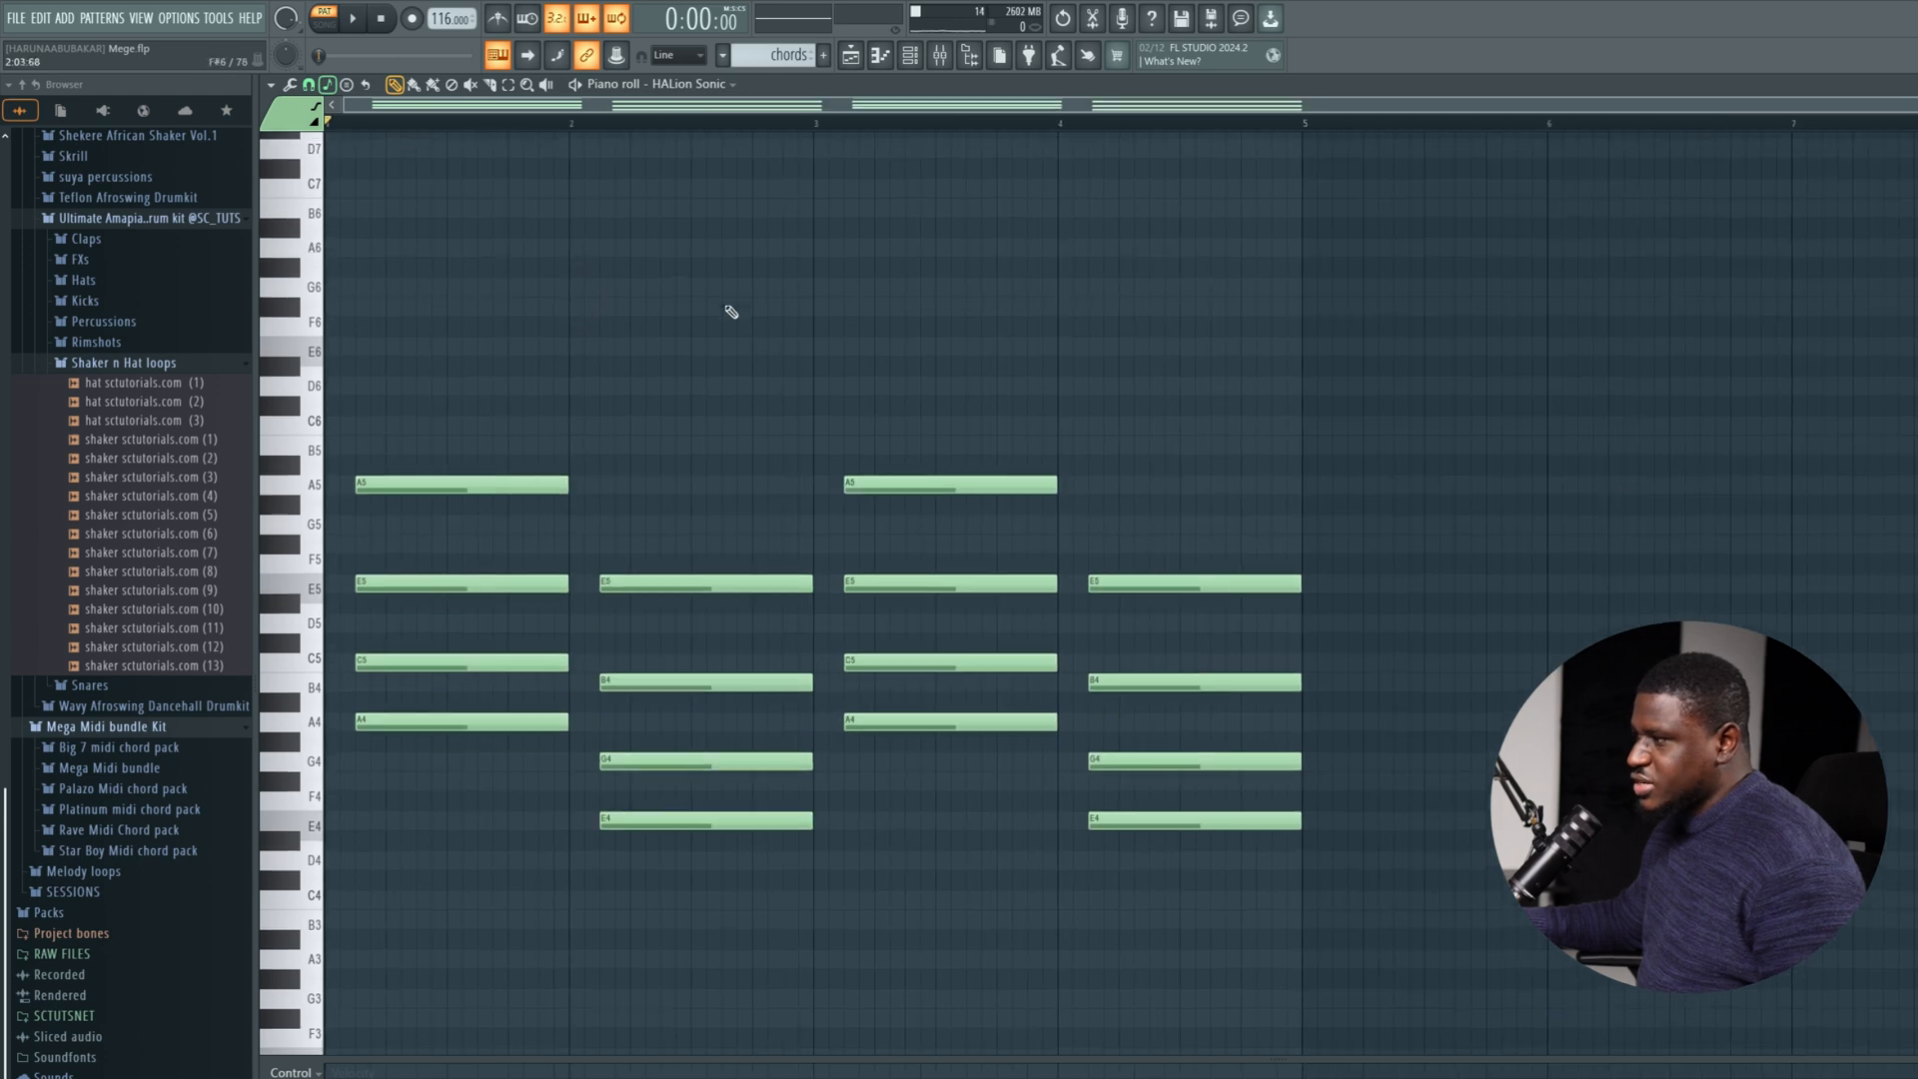
# Show the channel rack, audition the Spinz channel and open its piano roll.
pyautogui.click(924, 50)
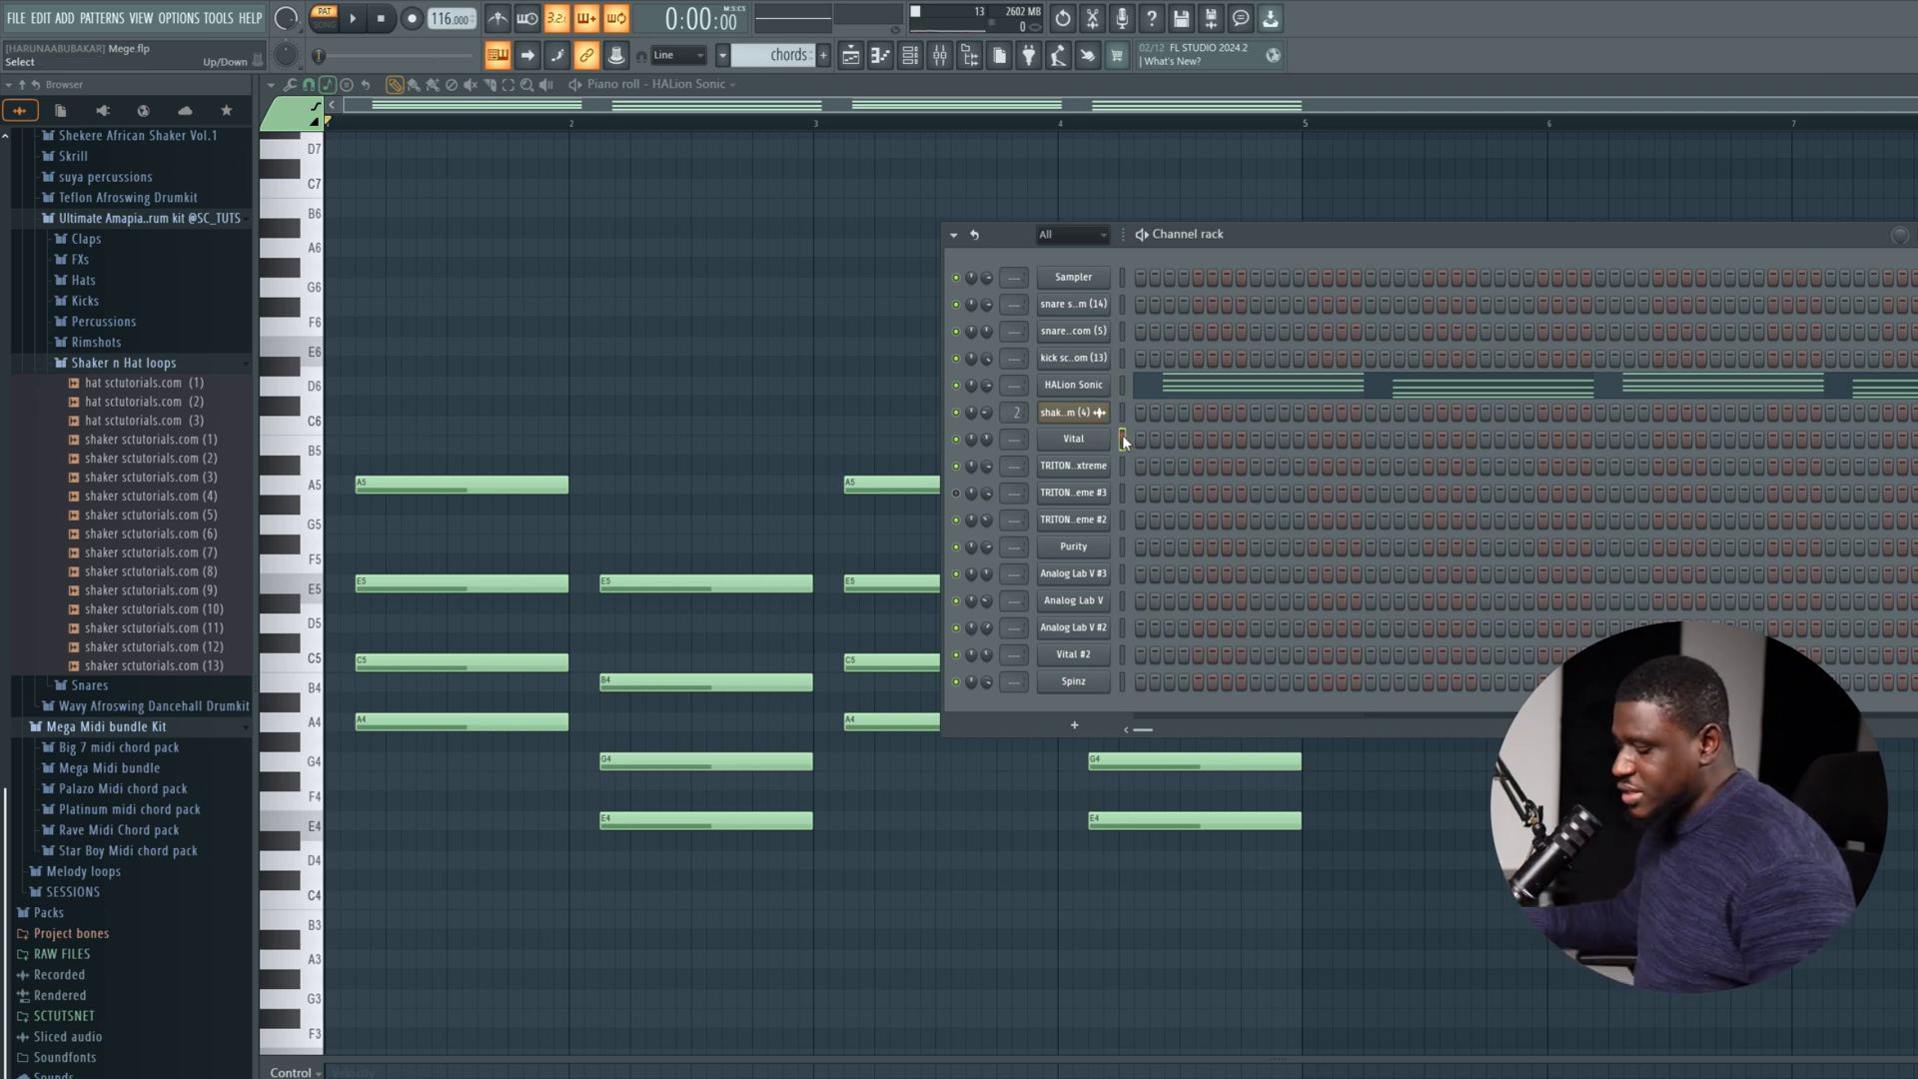
pyautogui.click(1120, 680)
pyautogui.click(1074, 682)
pyautogui.click(1074, 681)
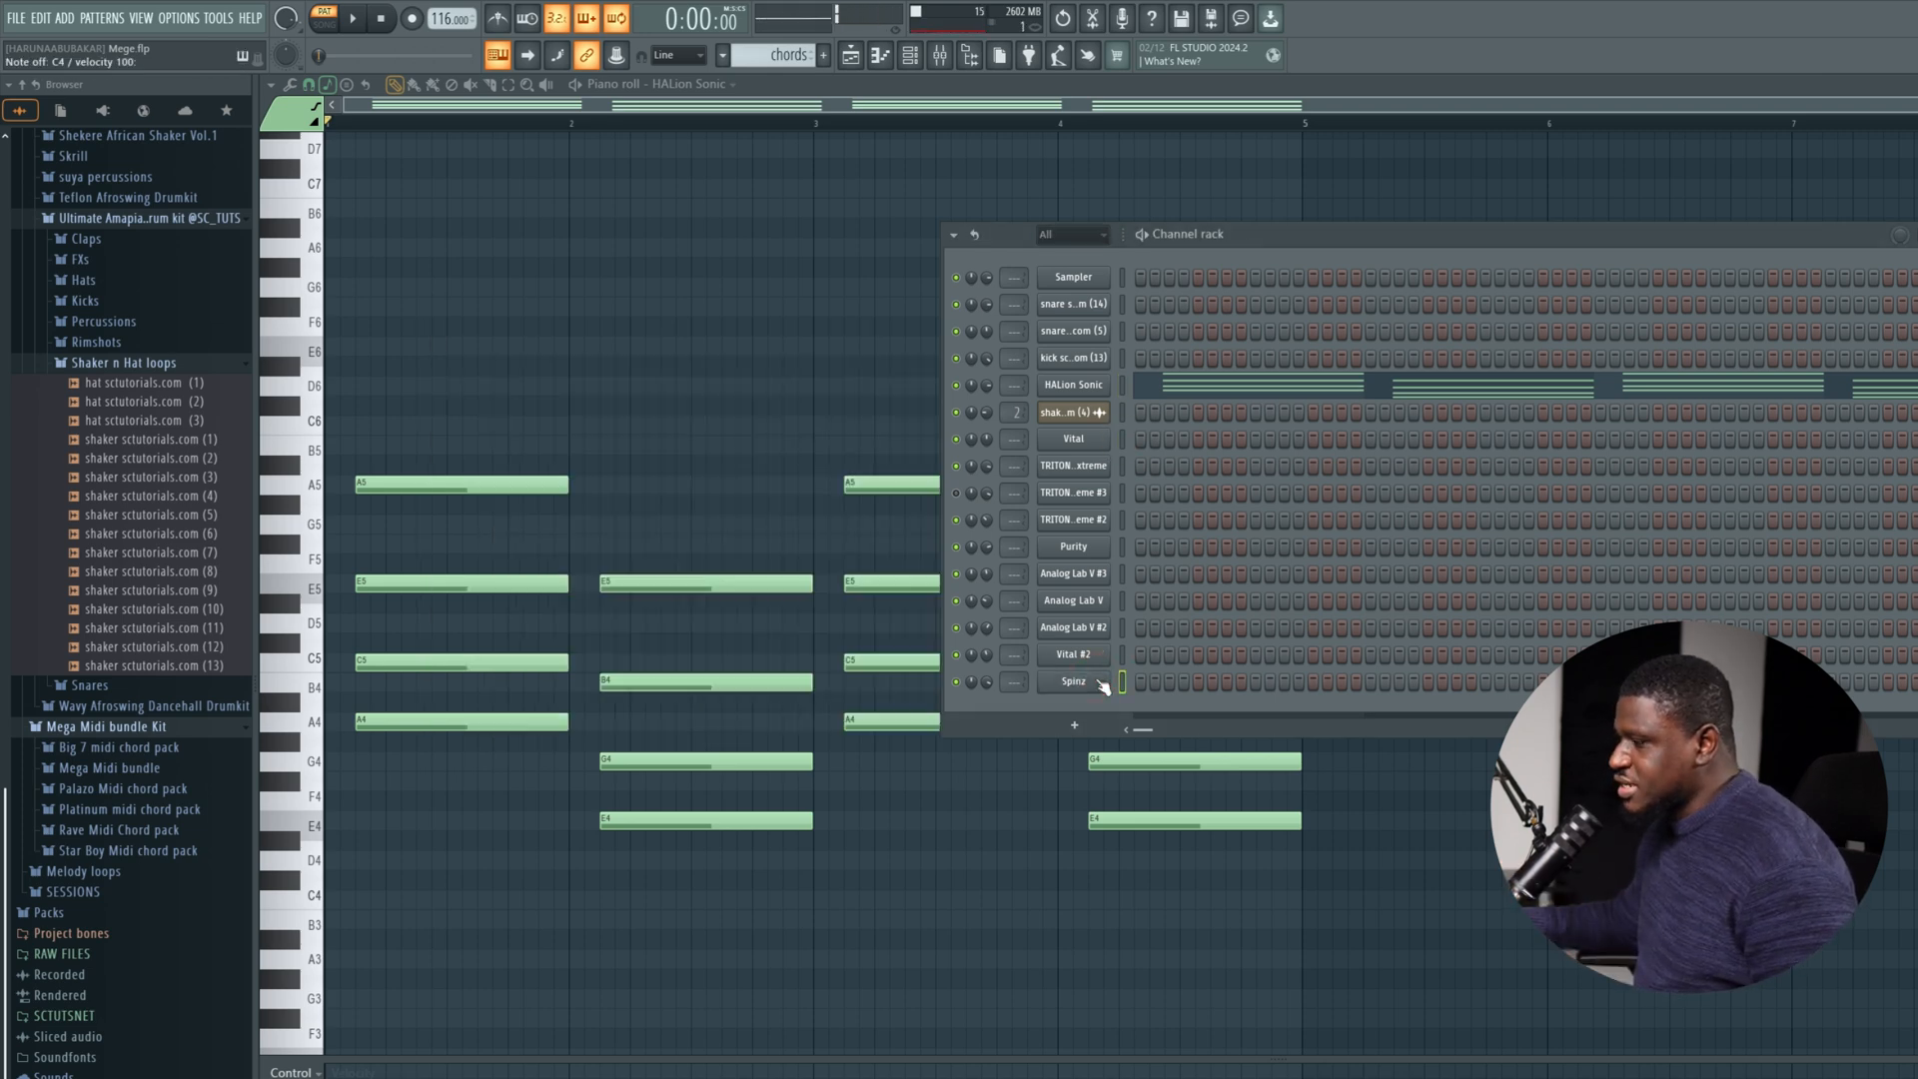
pyautogui.click(1100, 680)
pyautogui.click(1100, 680)
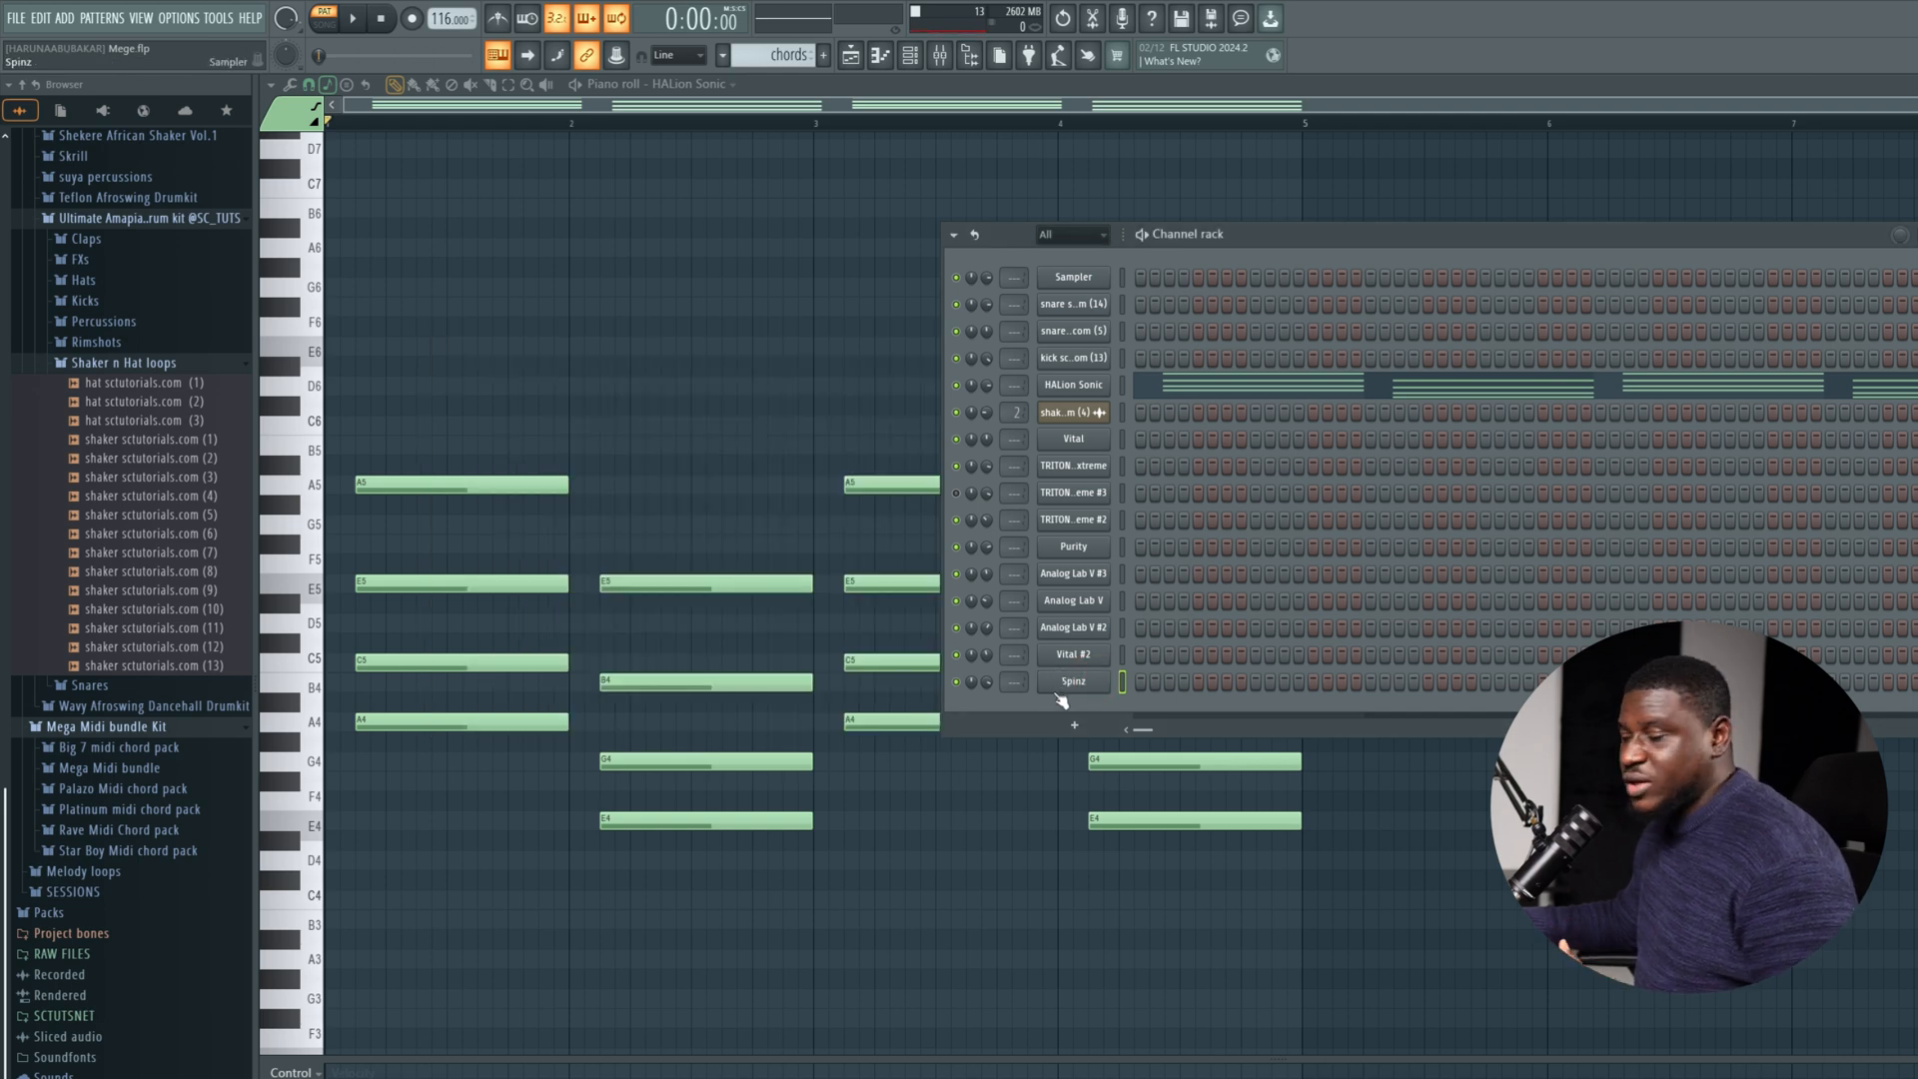
pyautogui.rightClick(1081, 683)
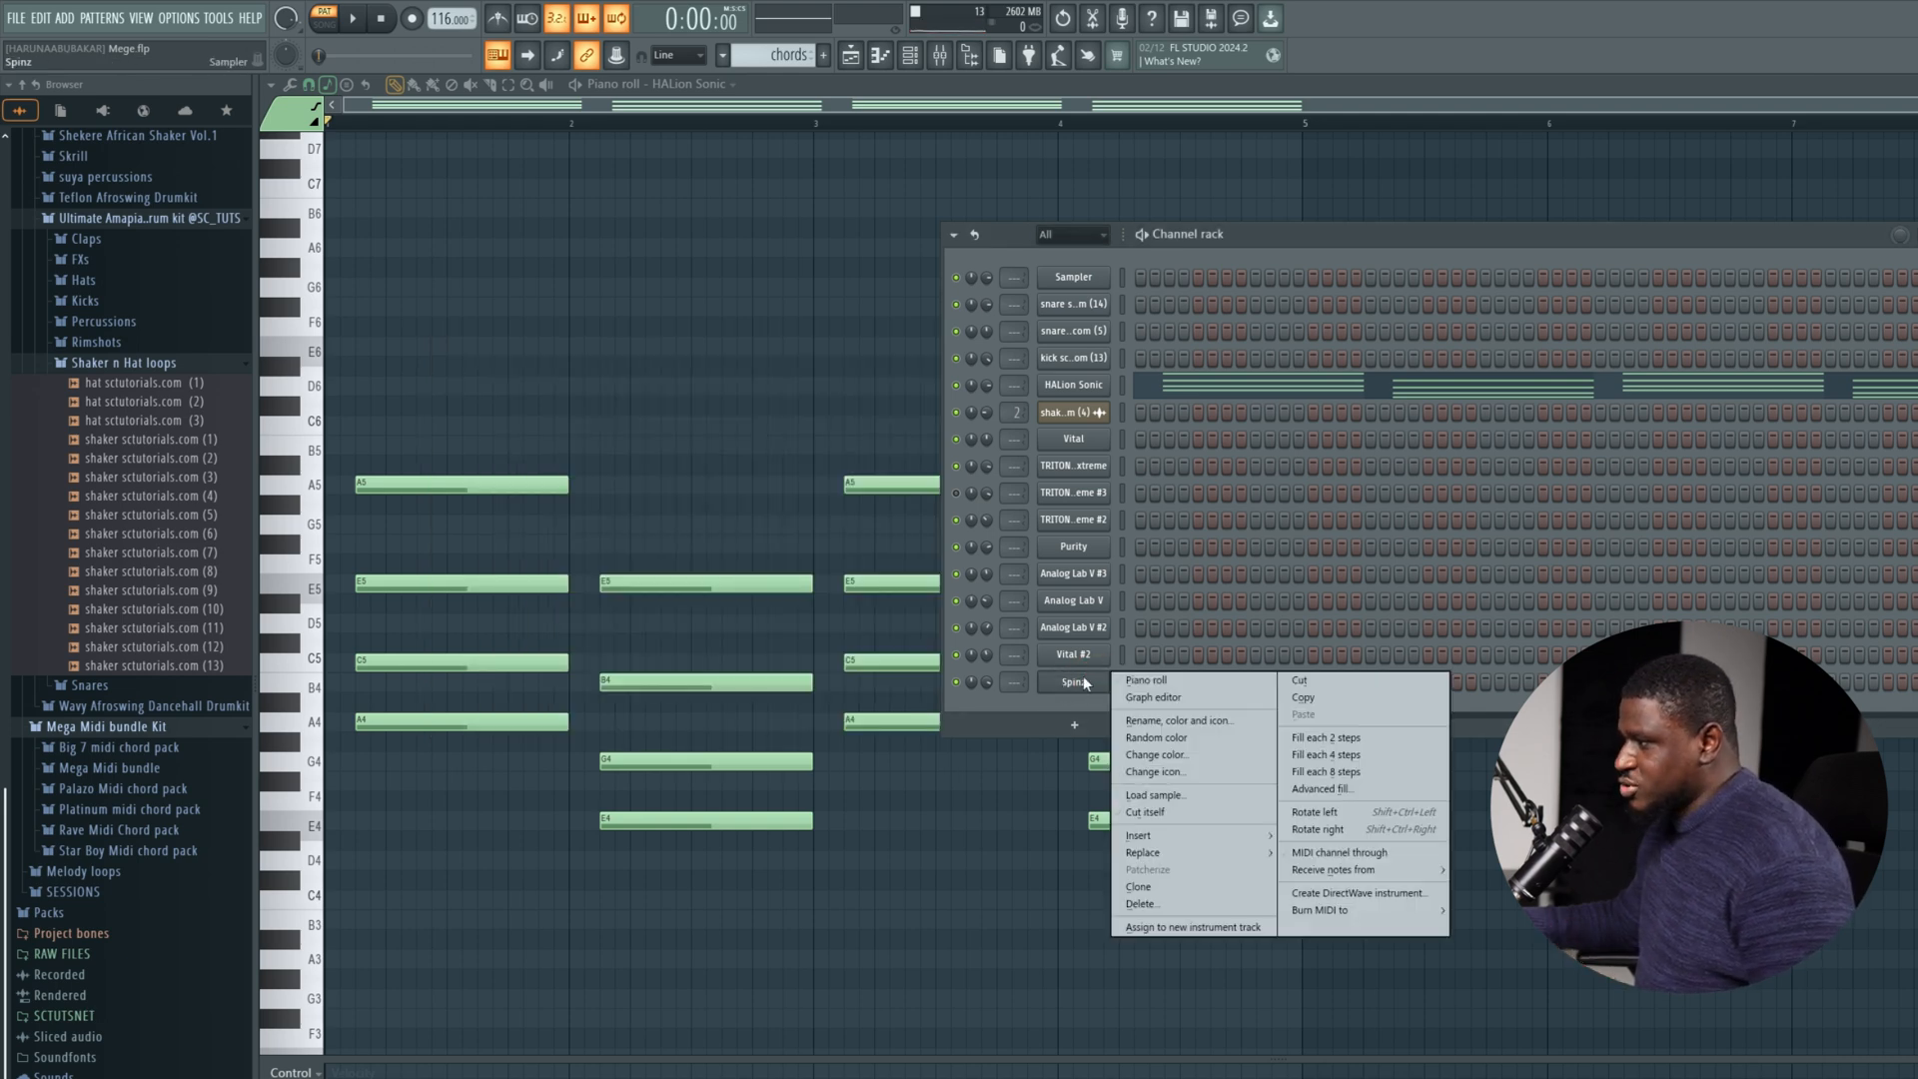
pyautogui.click(1135, 678)
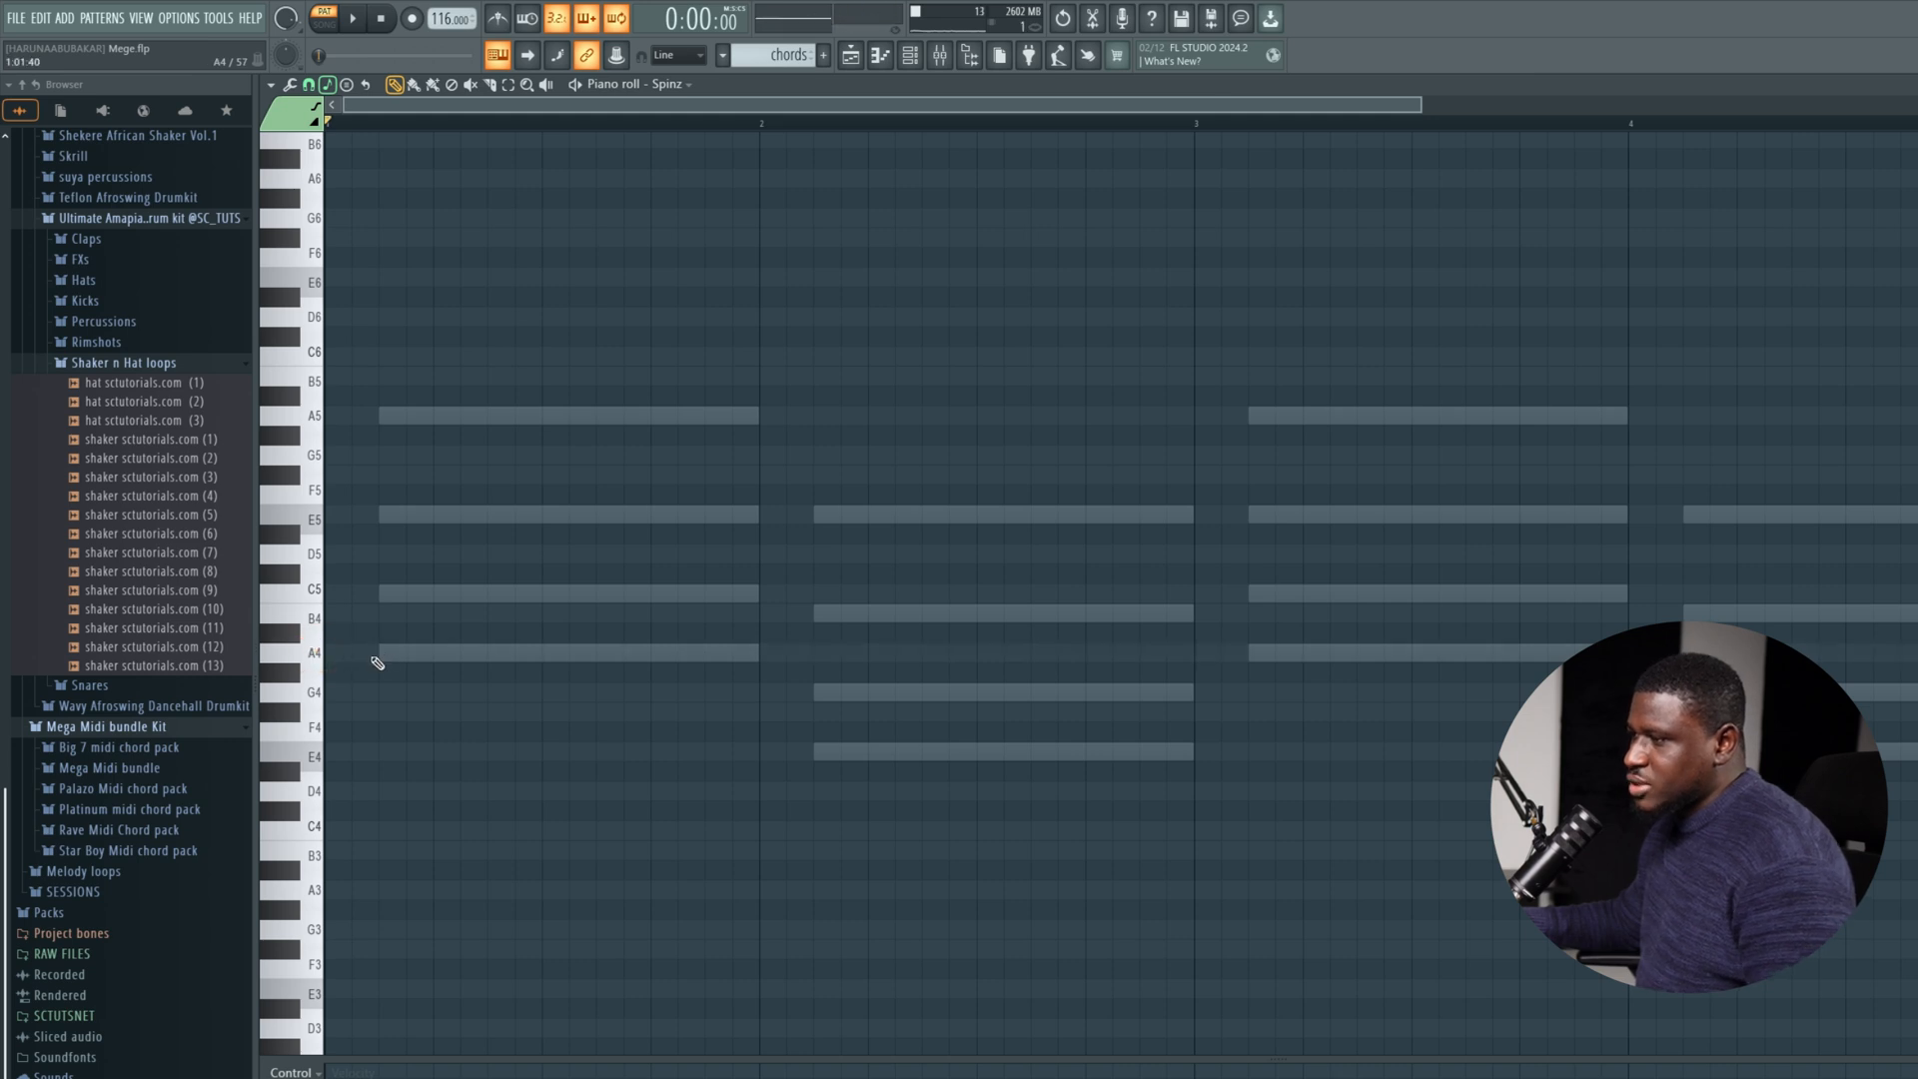
# Place three two-step A5 notes in bar 1 of the Spinz part, starting on steps 1, 11 and 14.
pyautogui.click(350, 650)
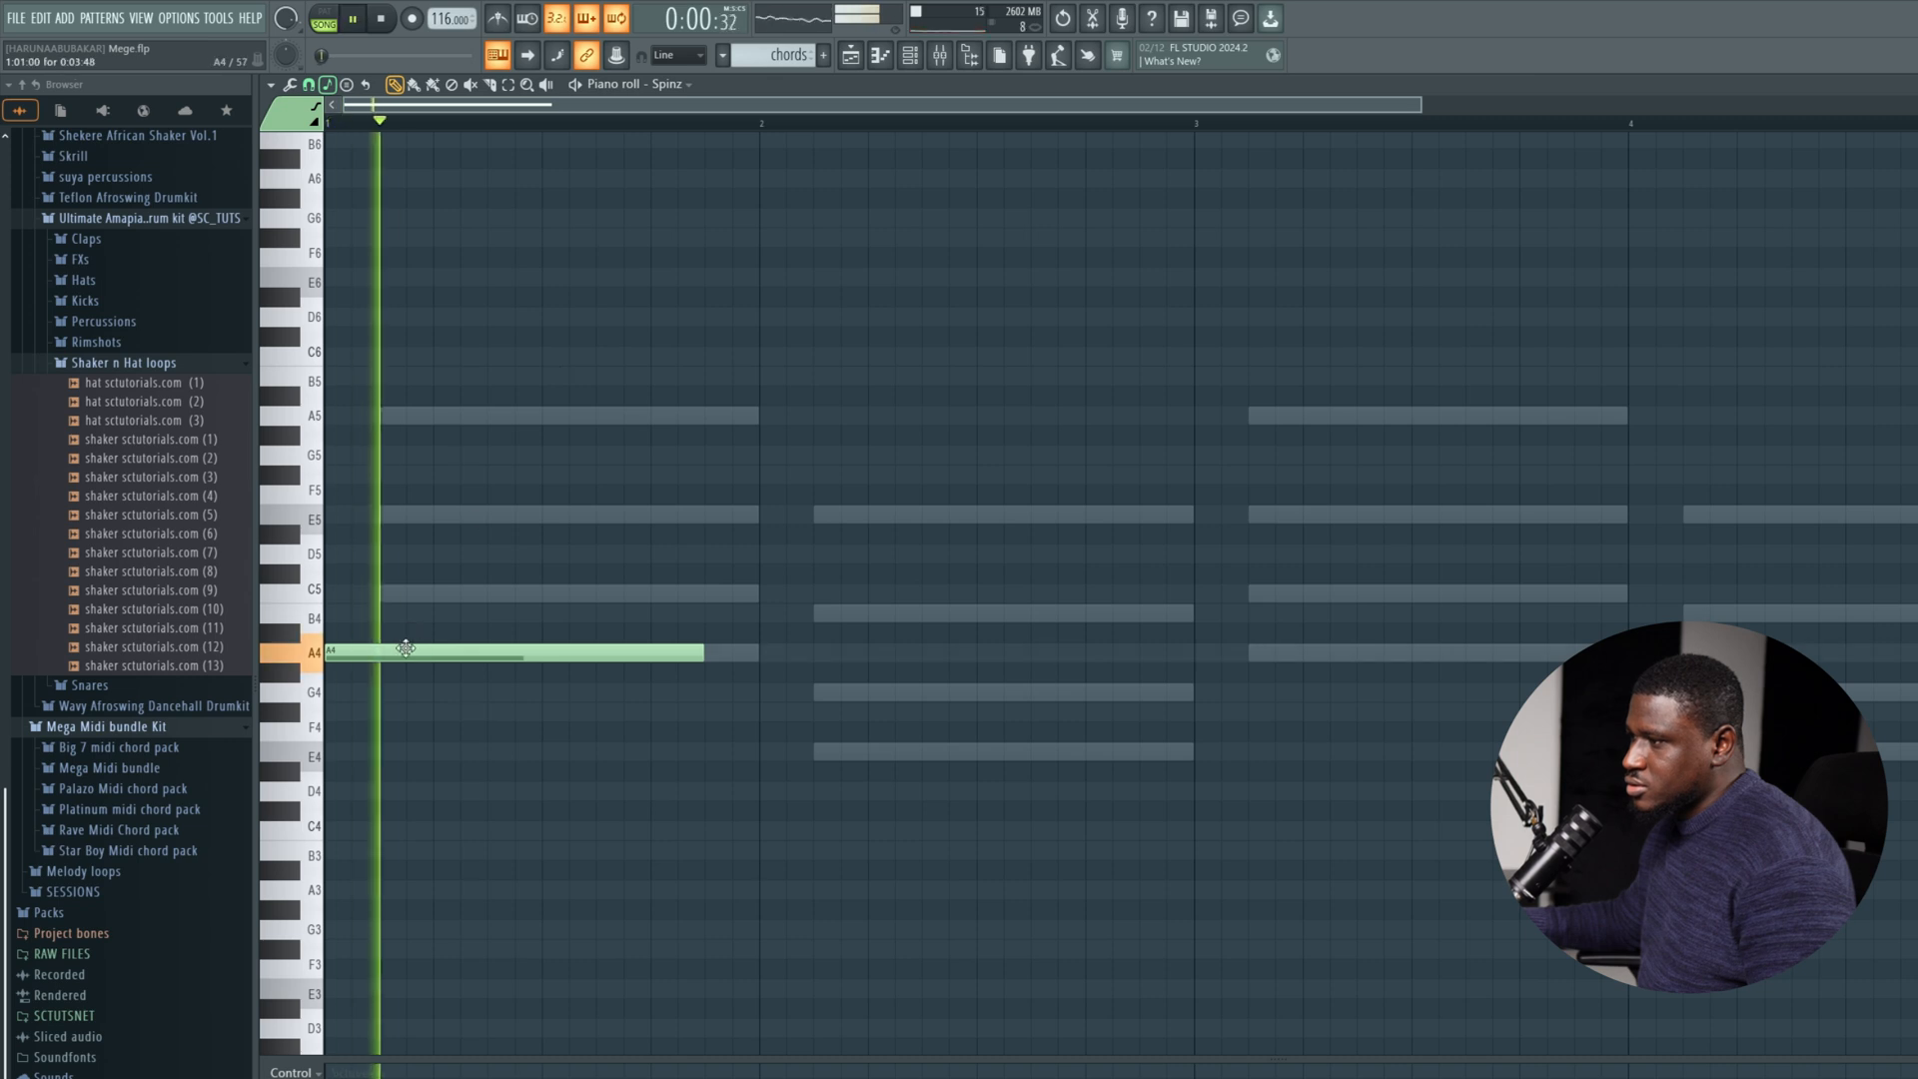
pyautogui.rightClick(376, 650)
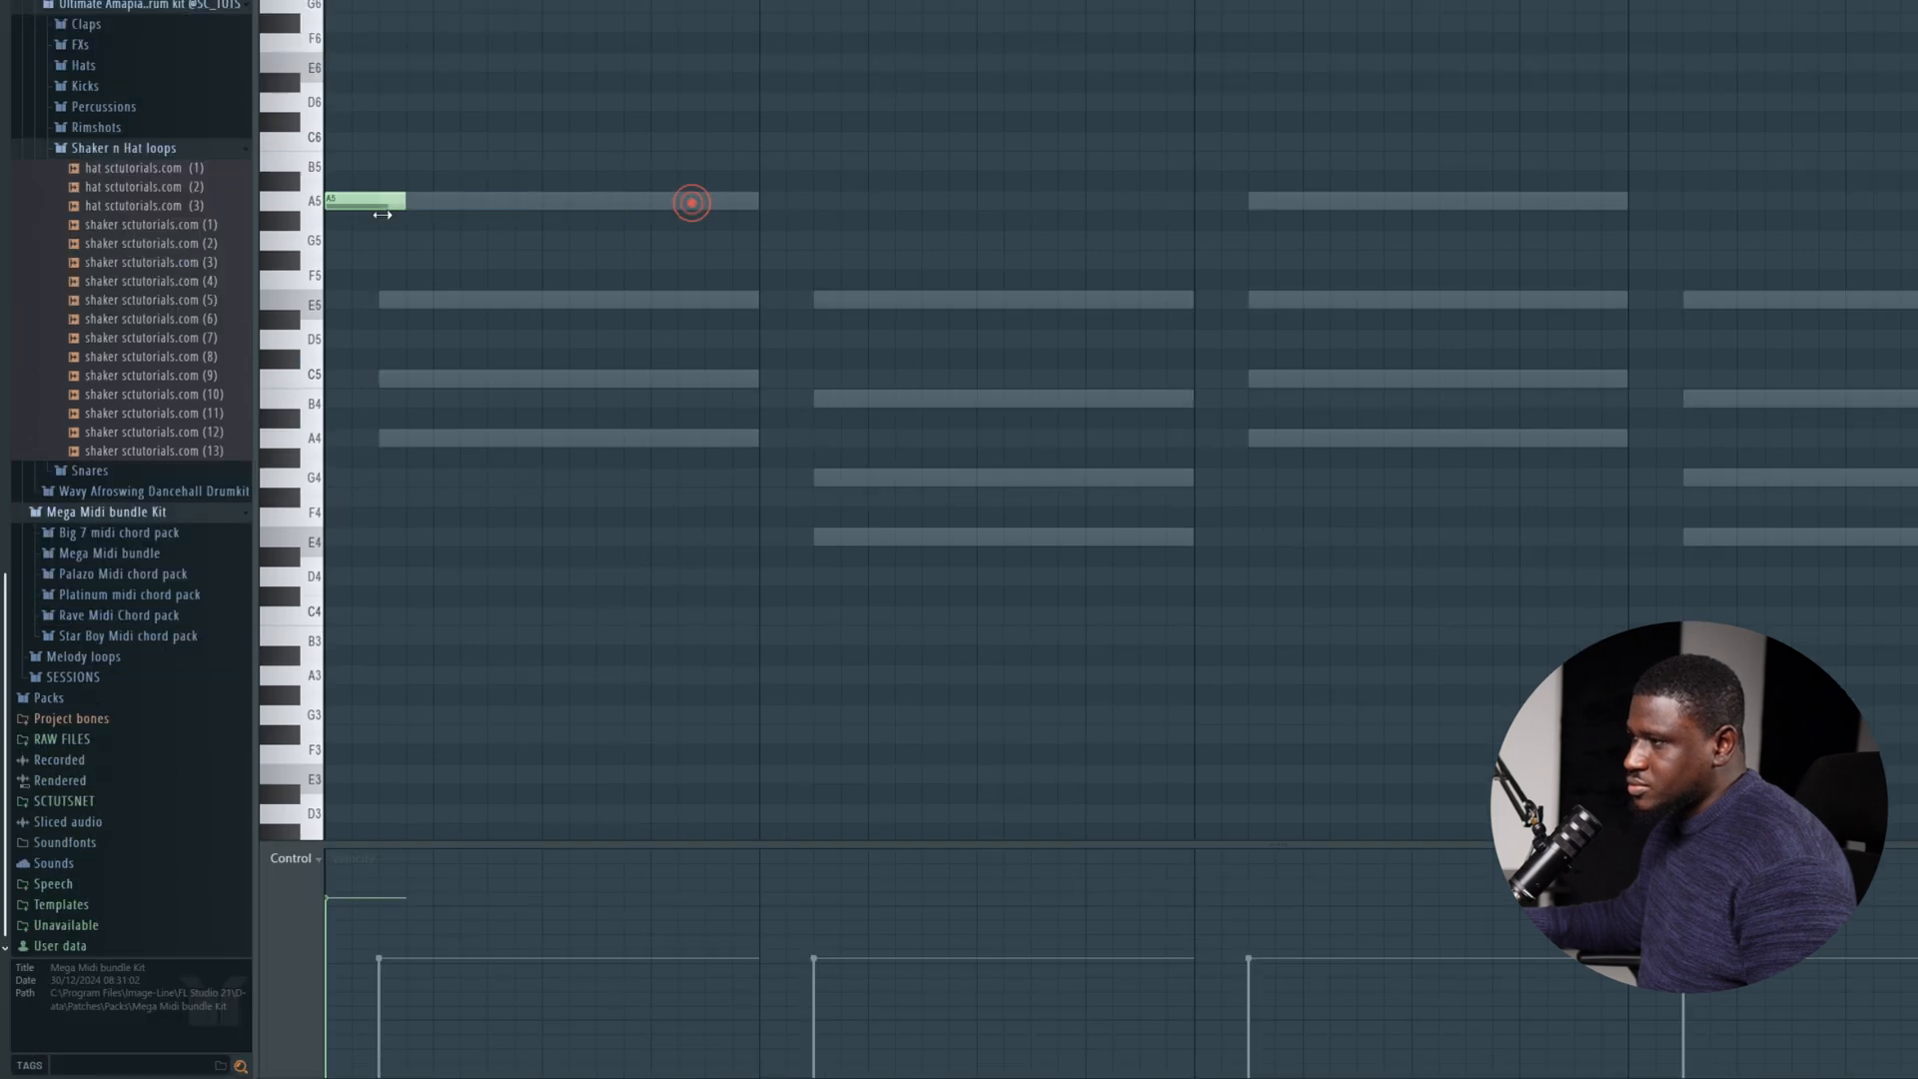
pyautogui.moveTo(381, 214); pyautogui.dragTo(353, 213)
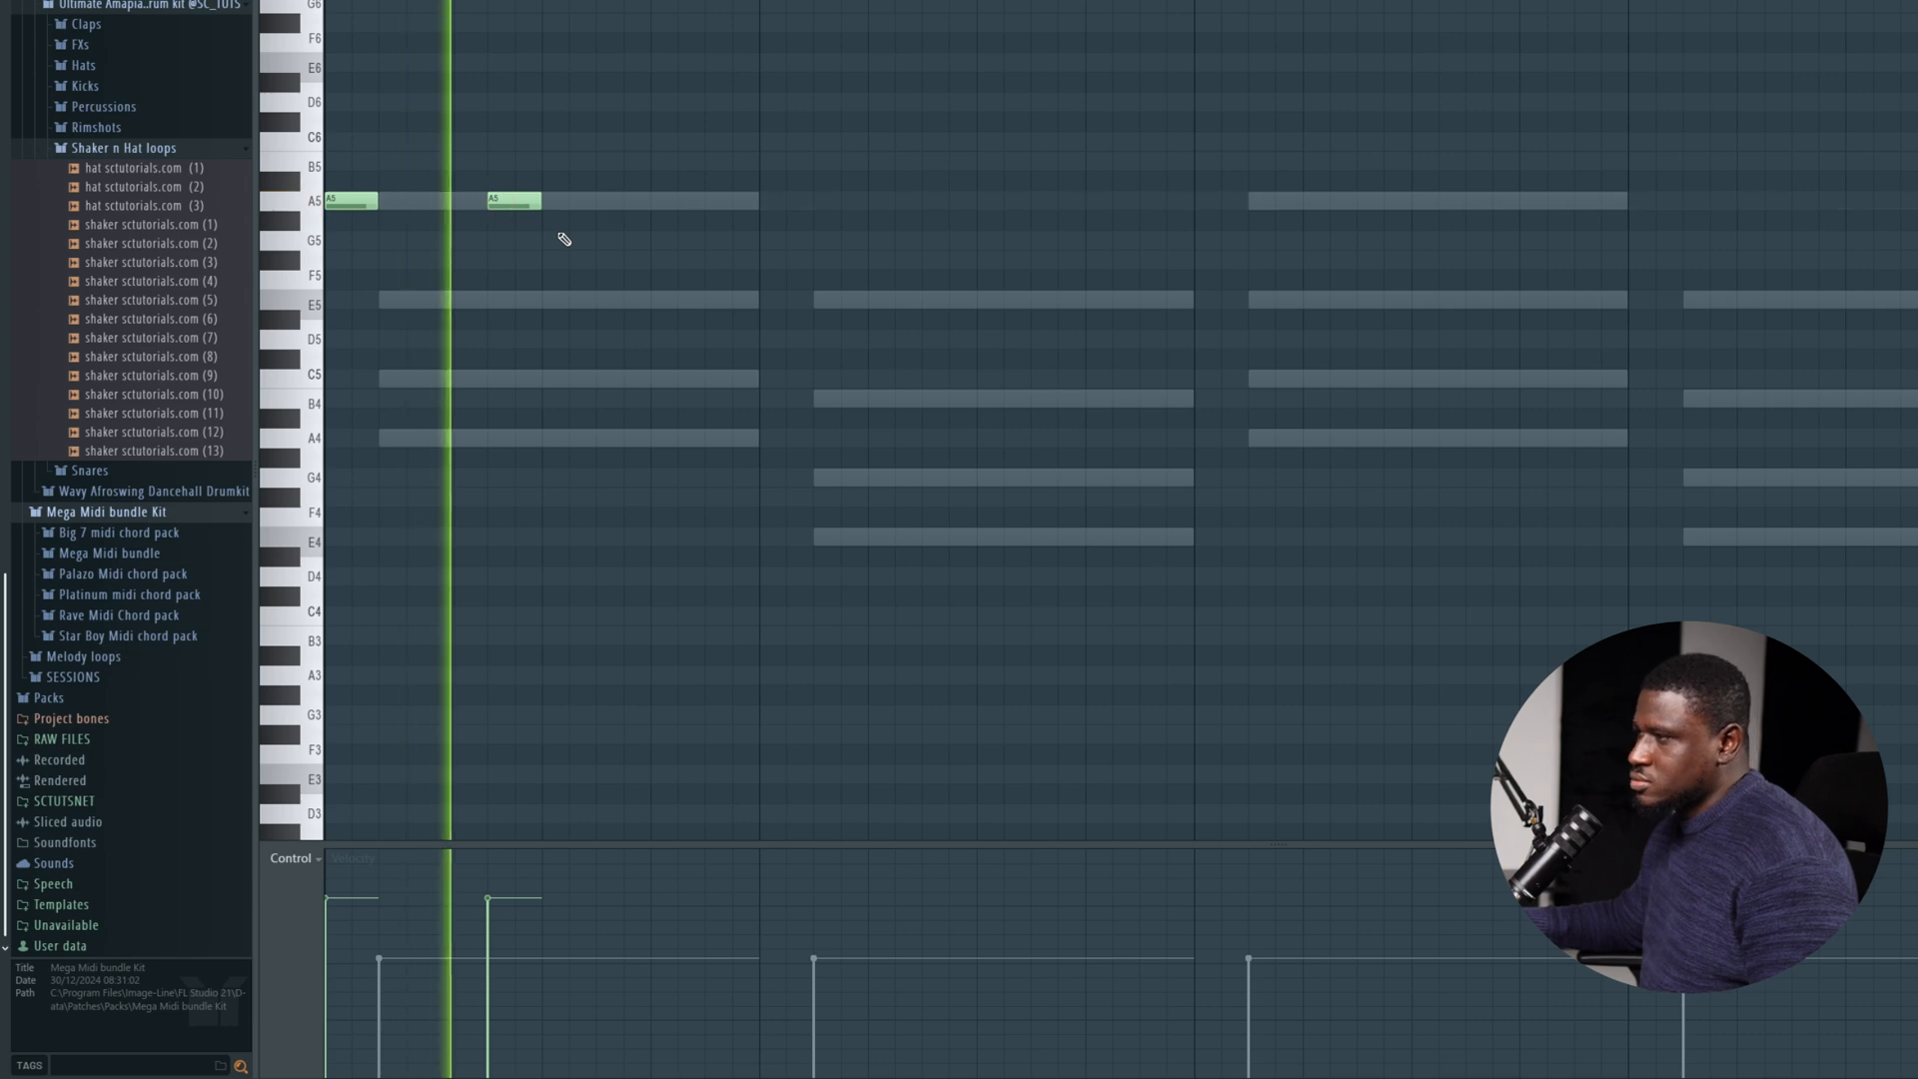
pyautogui.moveTo(520, 206); pyautogui.dragTo(555, 202)
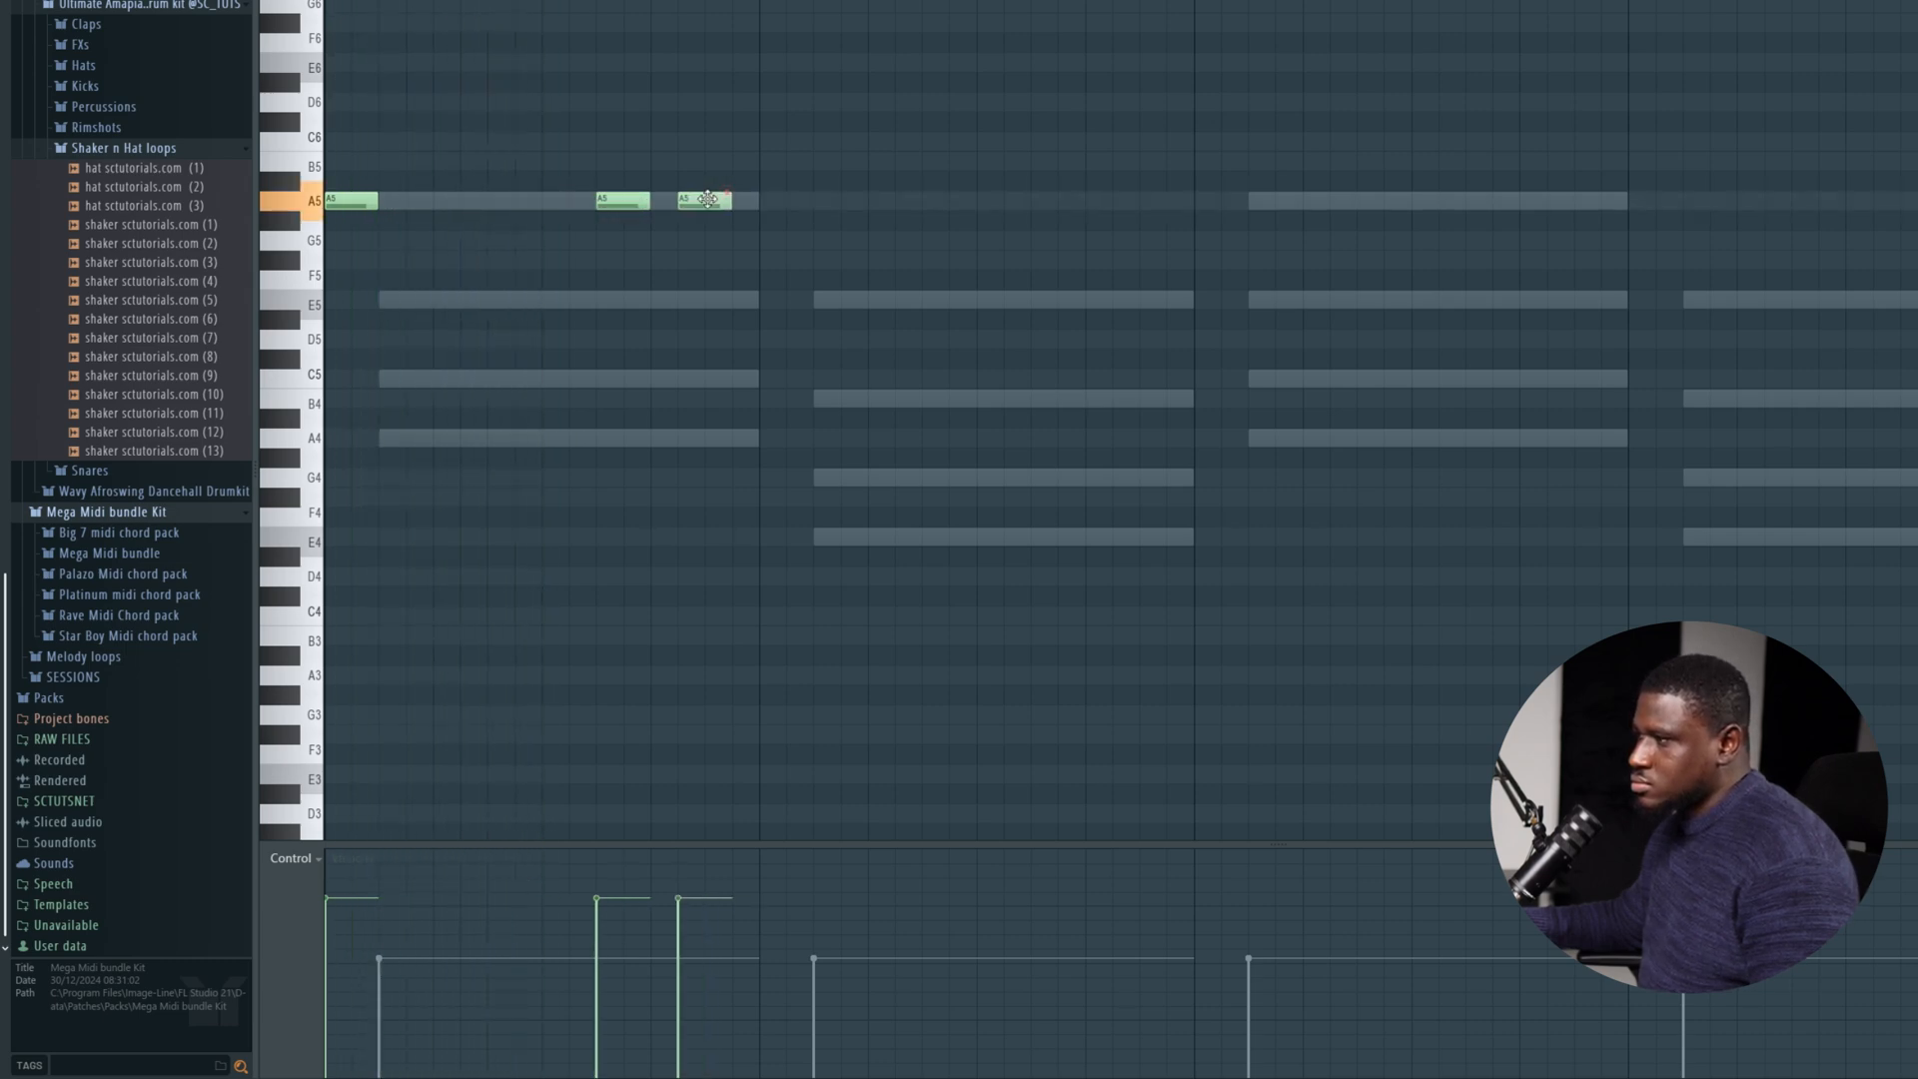
pyautogui.press('space')
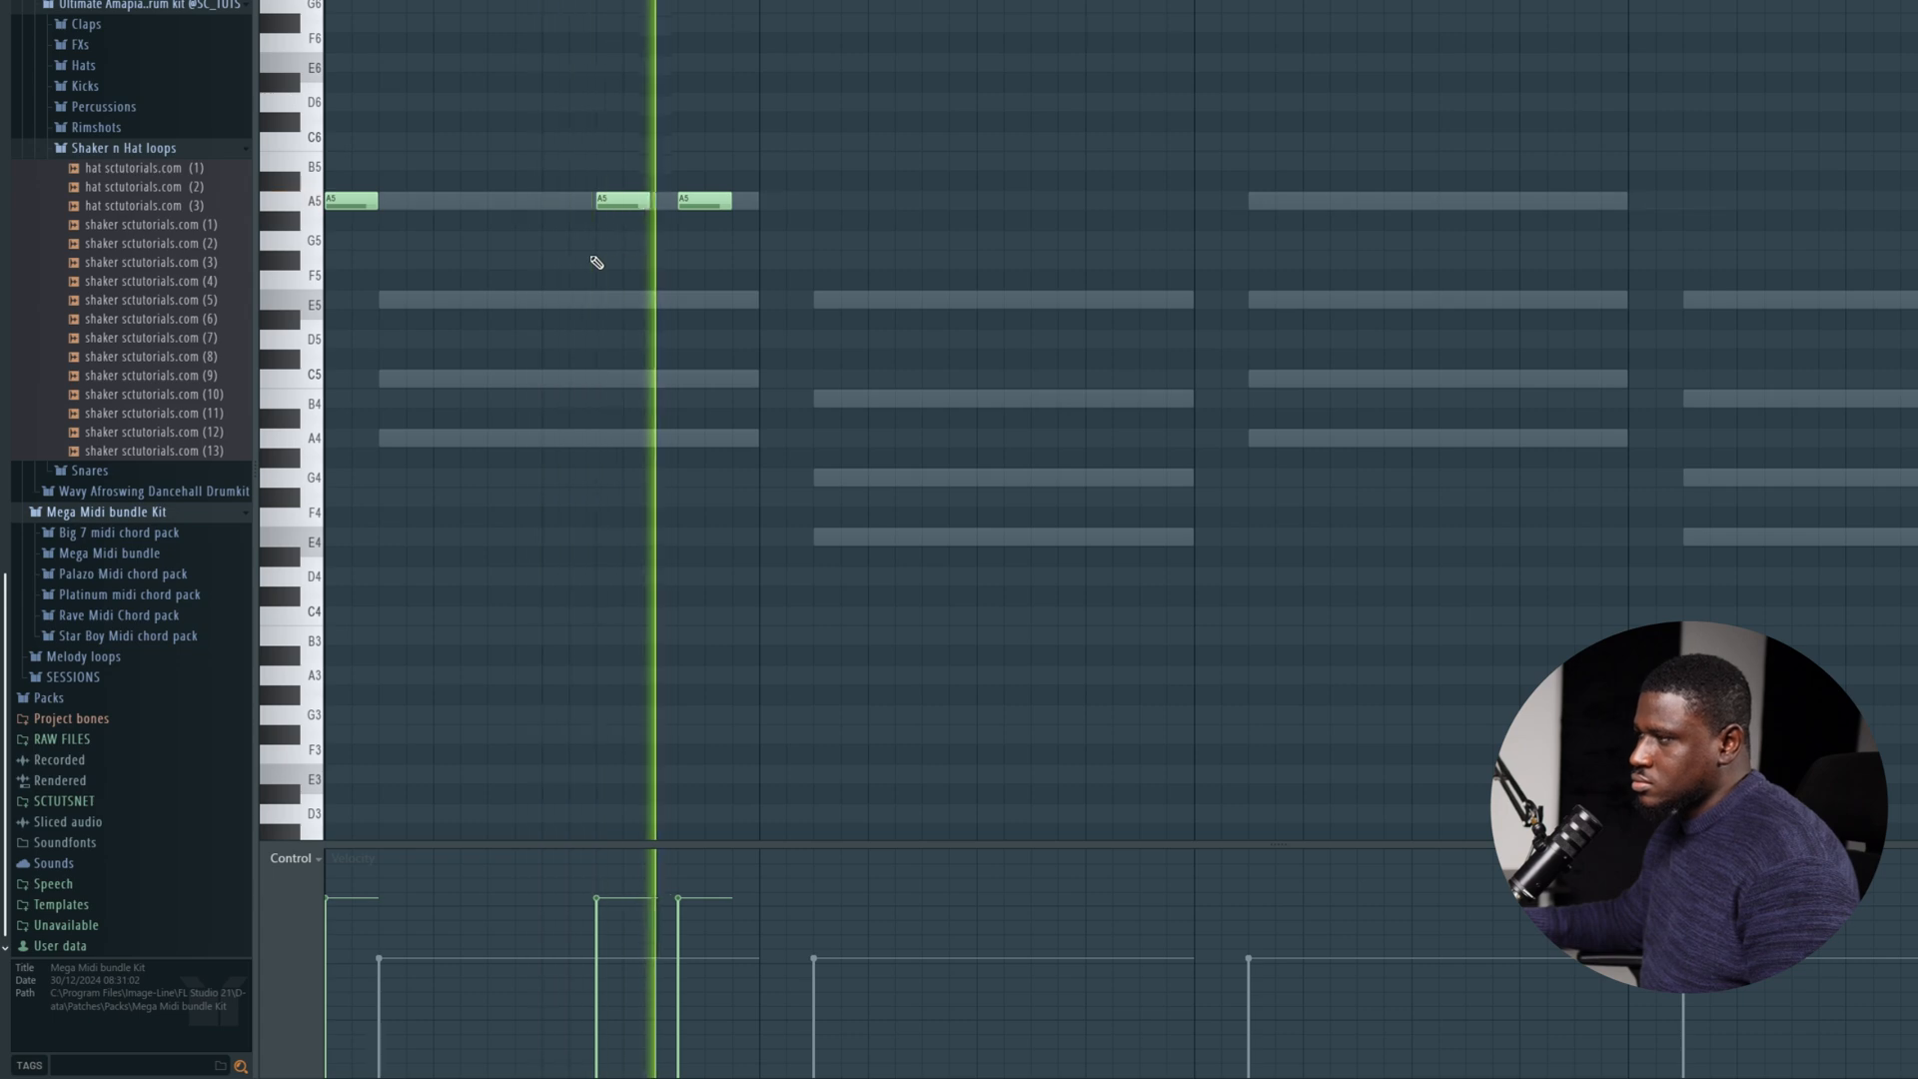
# Lower the velocity of the three A5 notes in the Spinz part slightly and play them back.
pyautogui.click(349, 934)
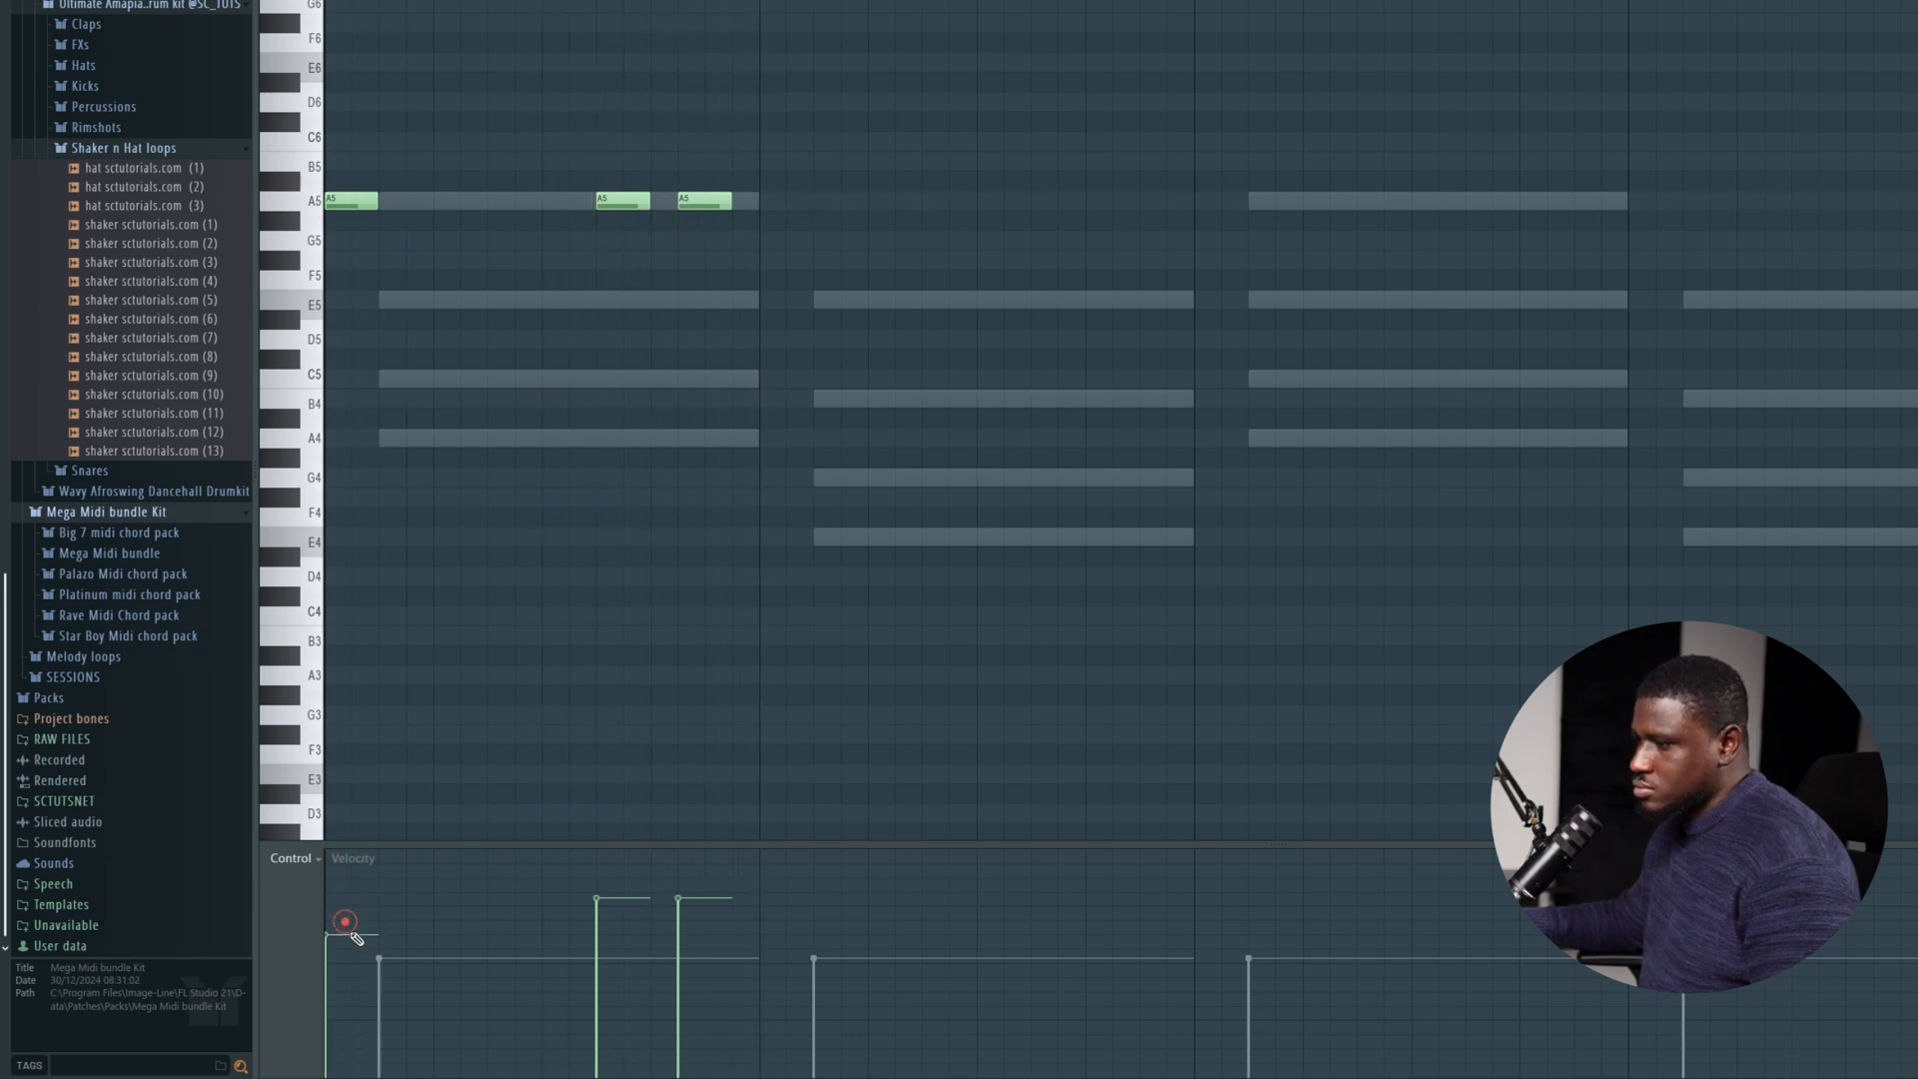
pyautogui.press('space')
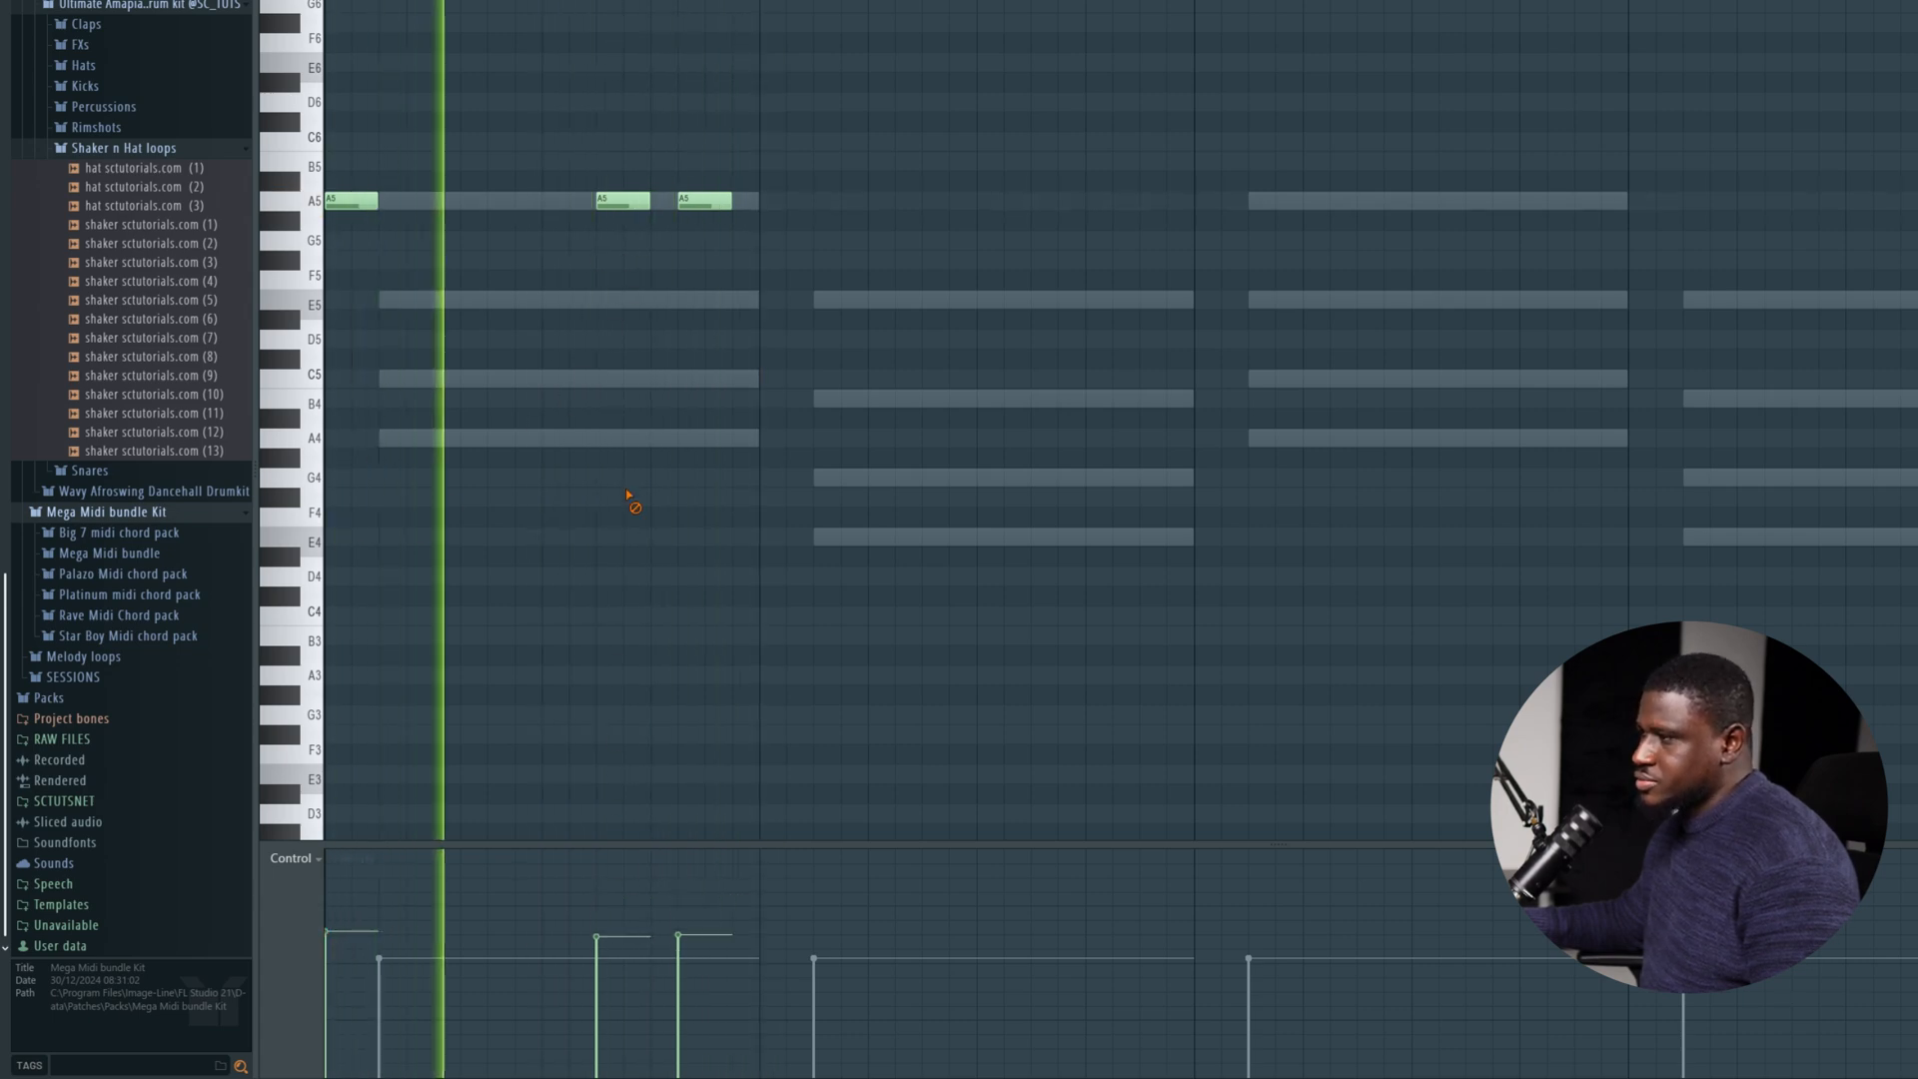
pyautogui.press('space')
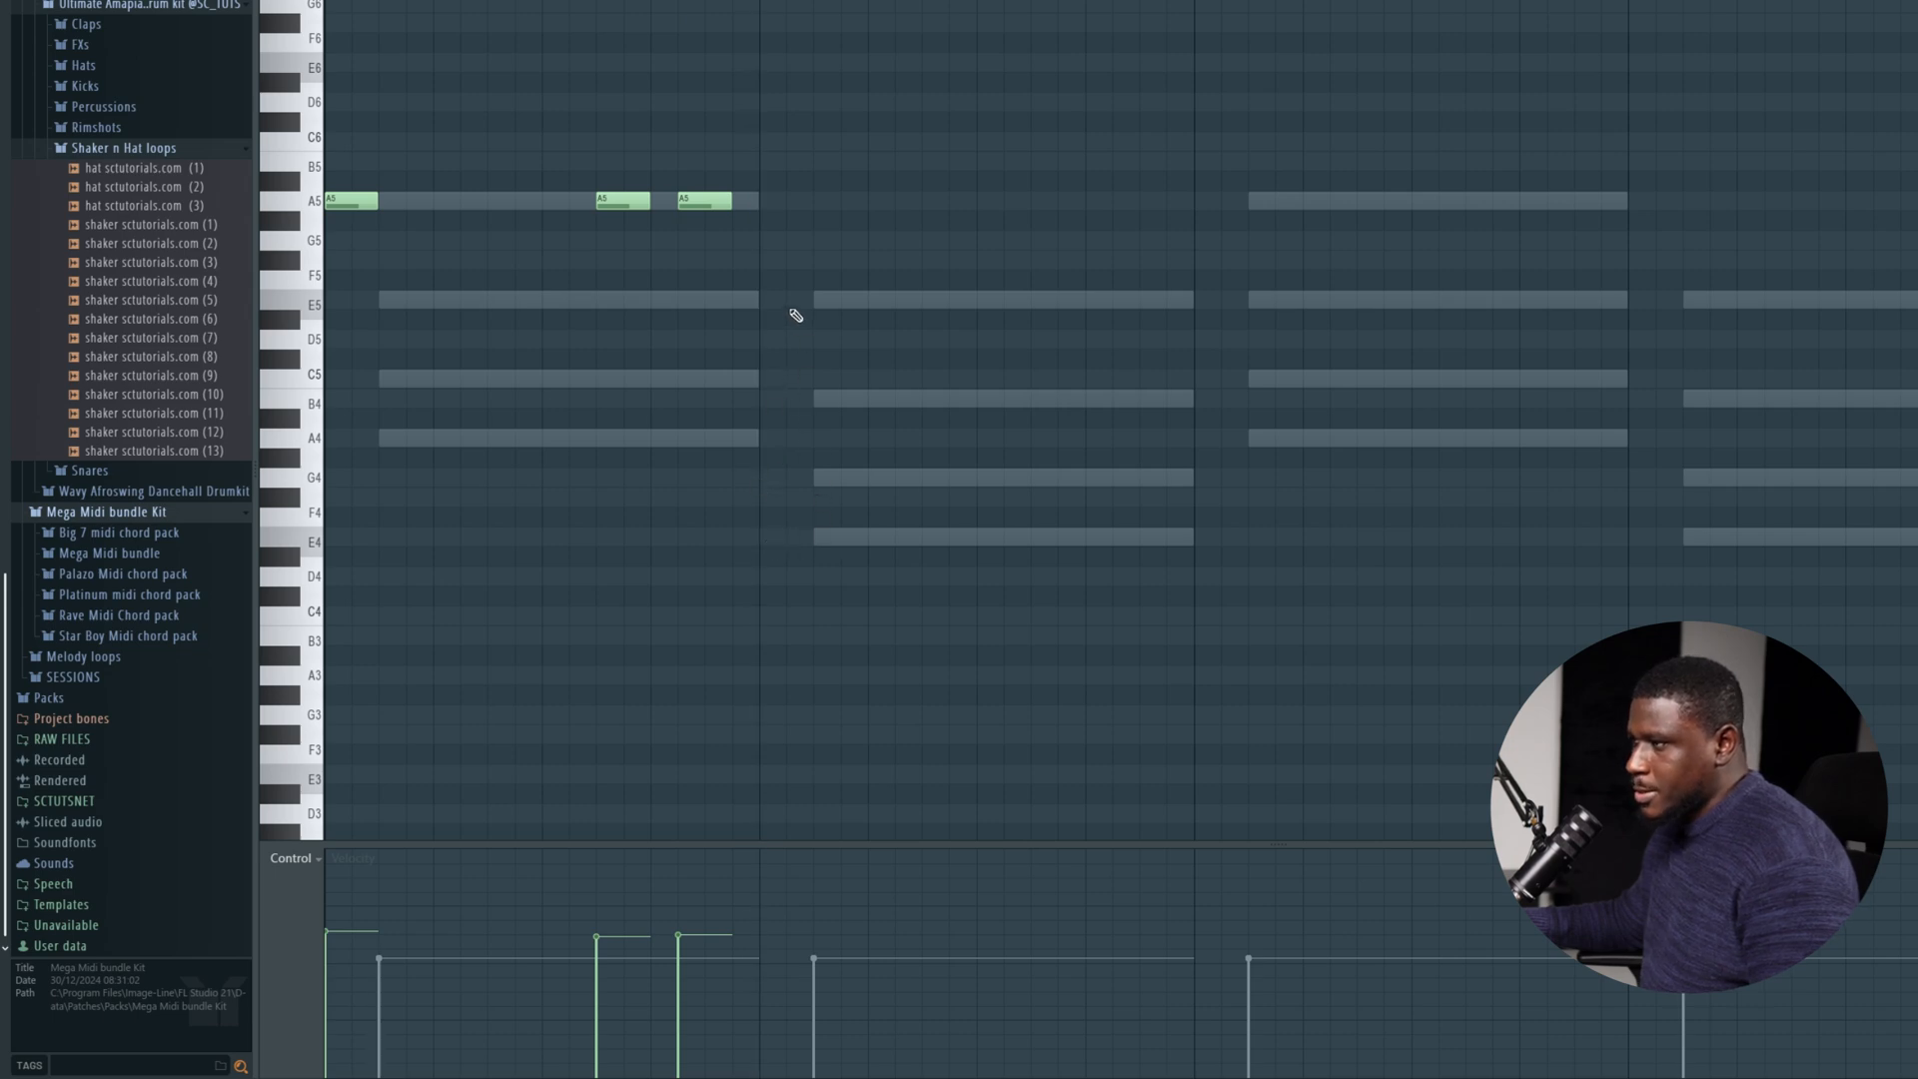
# Place three two-step E5 notes in bar 2 of the Spinz part, starting on steps 1, 11 and 15, checking by playback.
pyautogui.press('space')
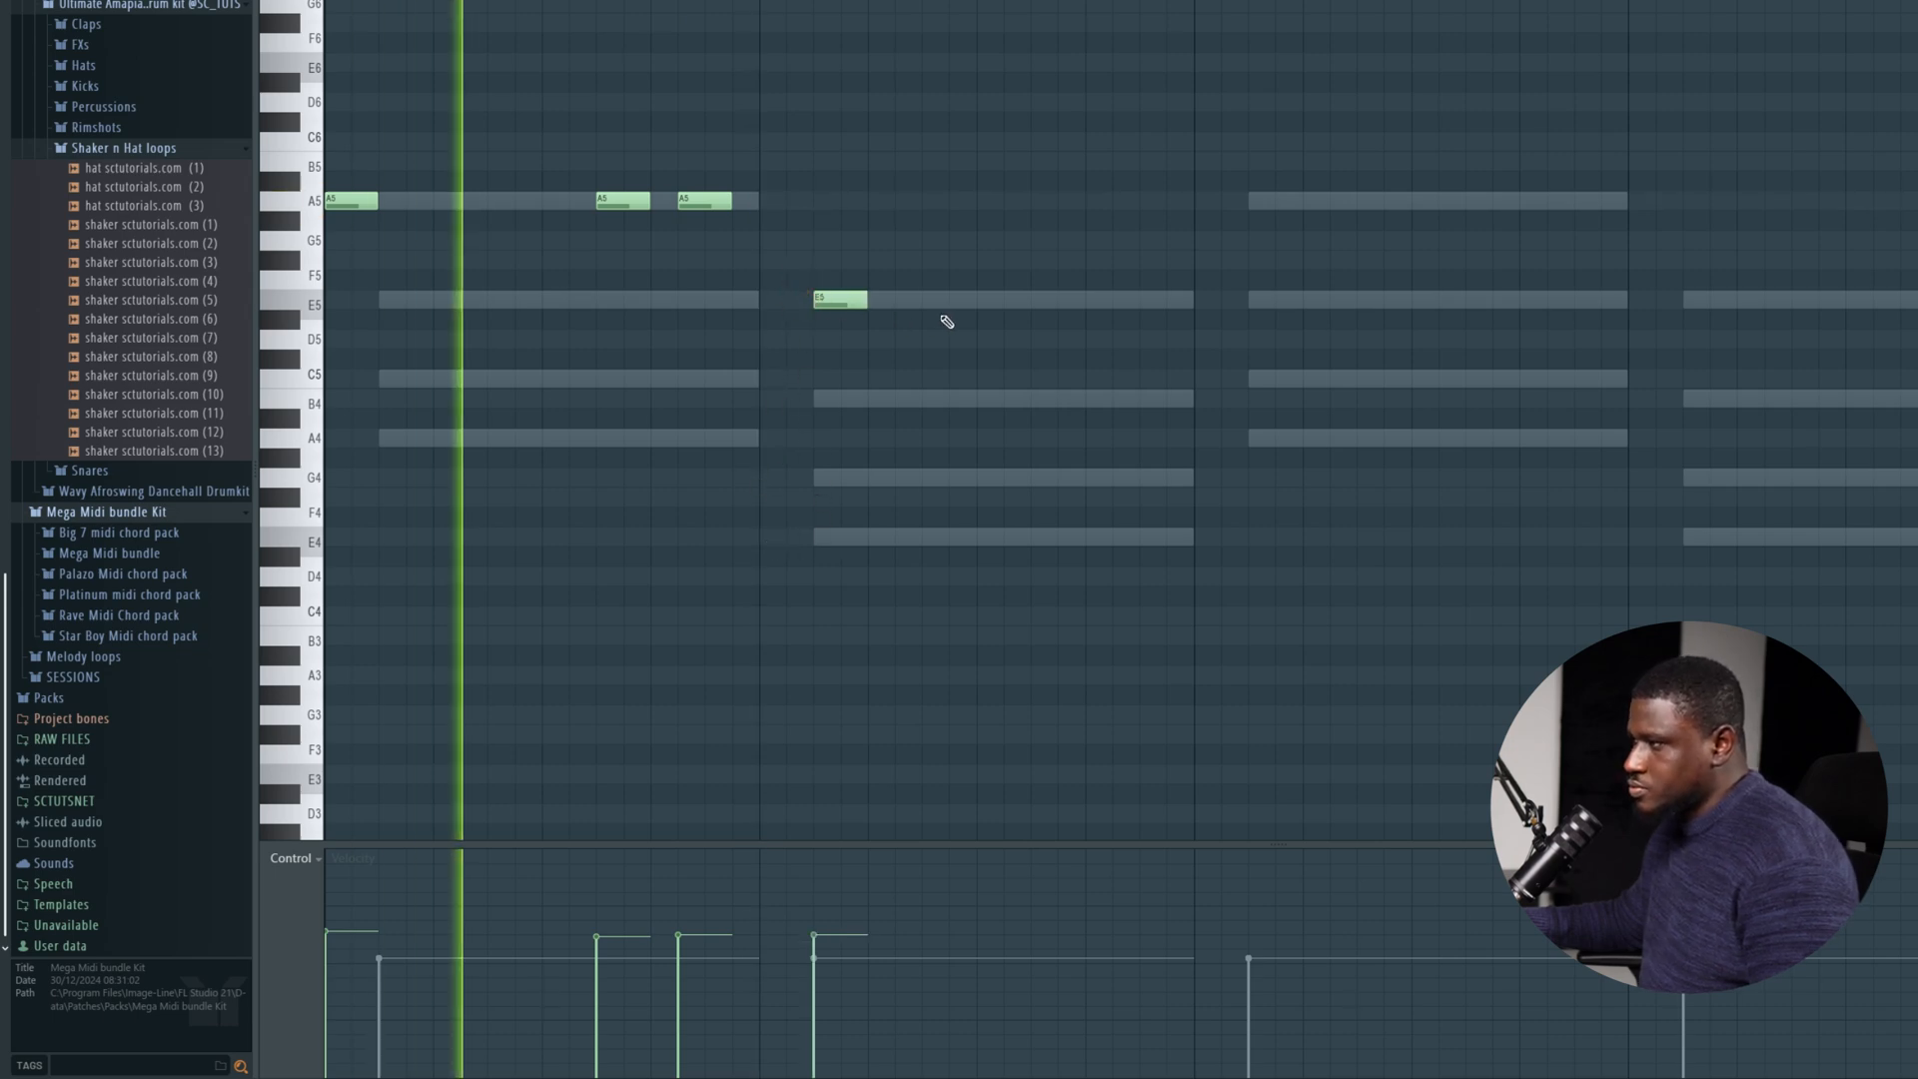
pyautogui.press('space')
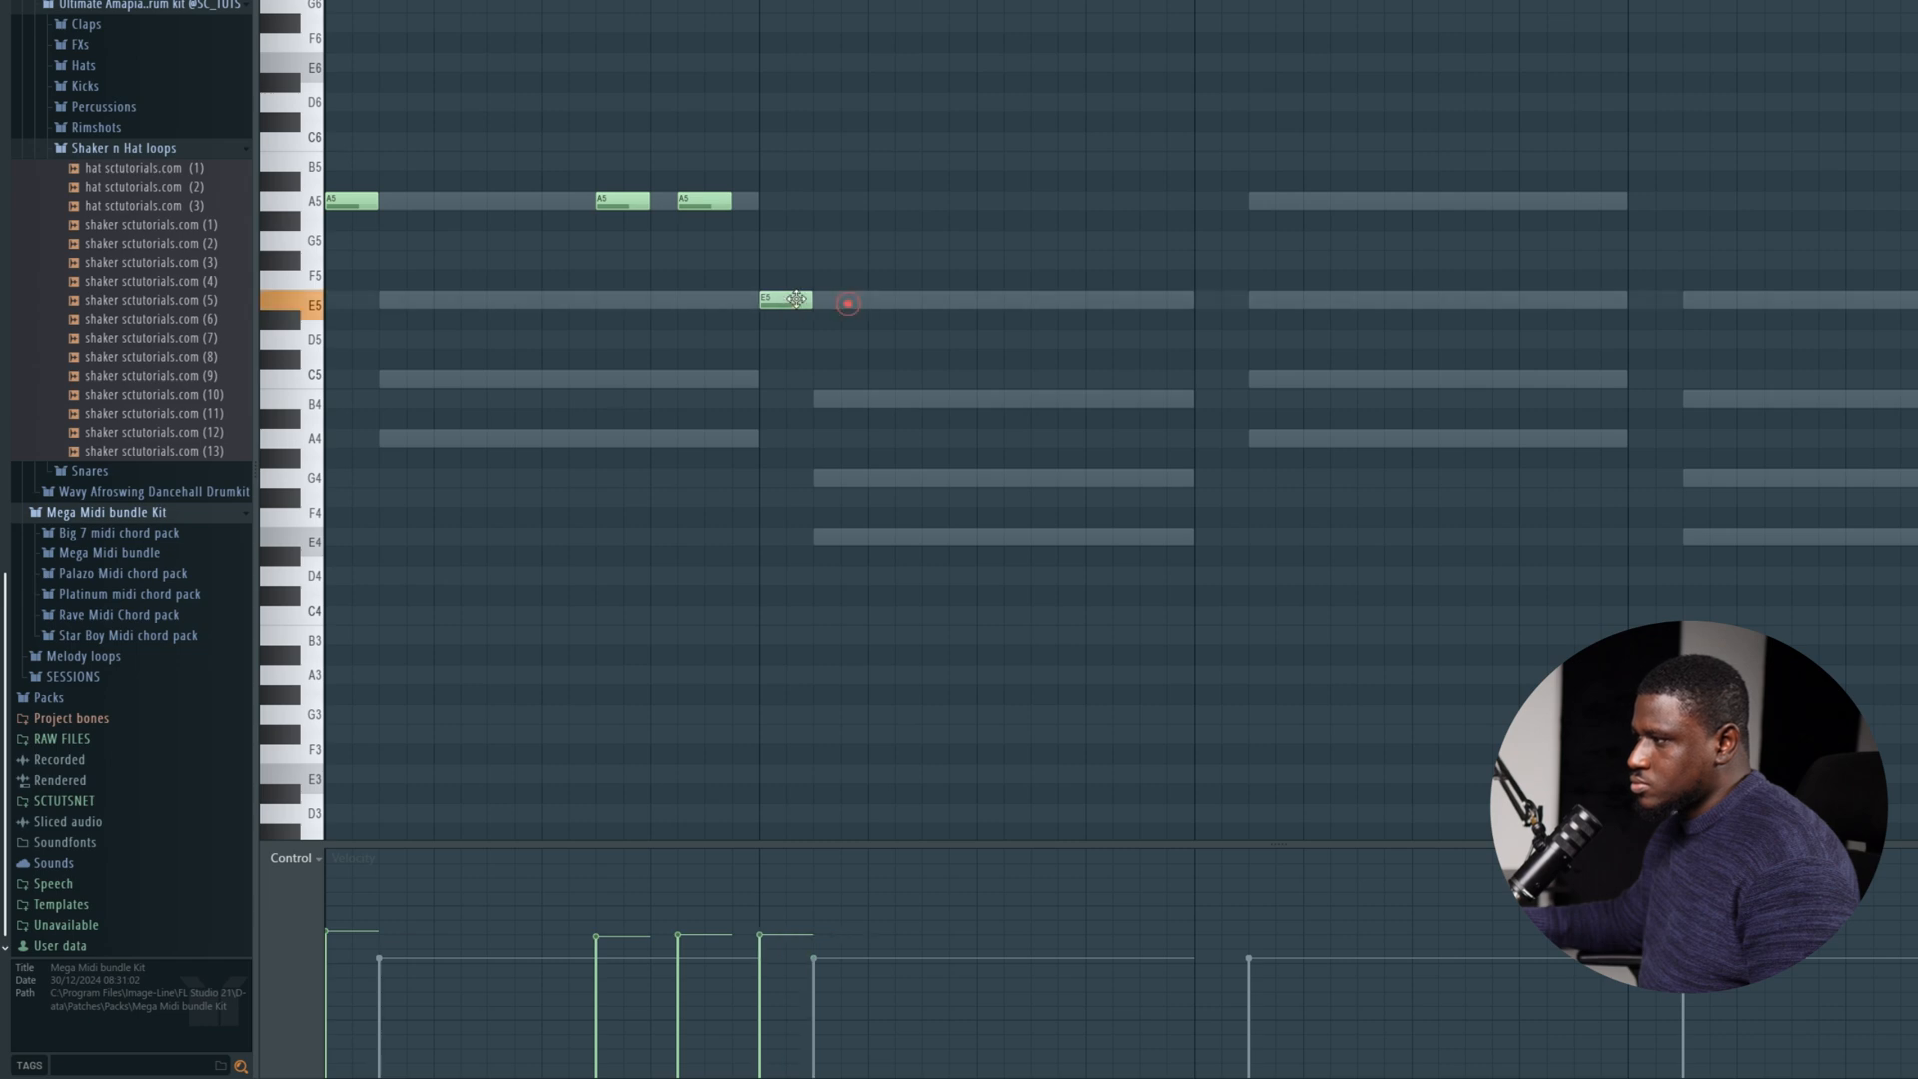
pyautogui.press('space')
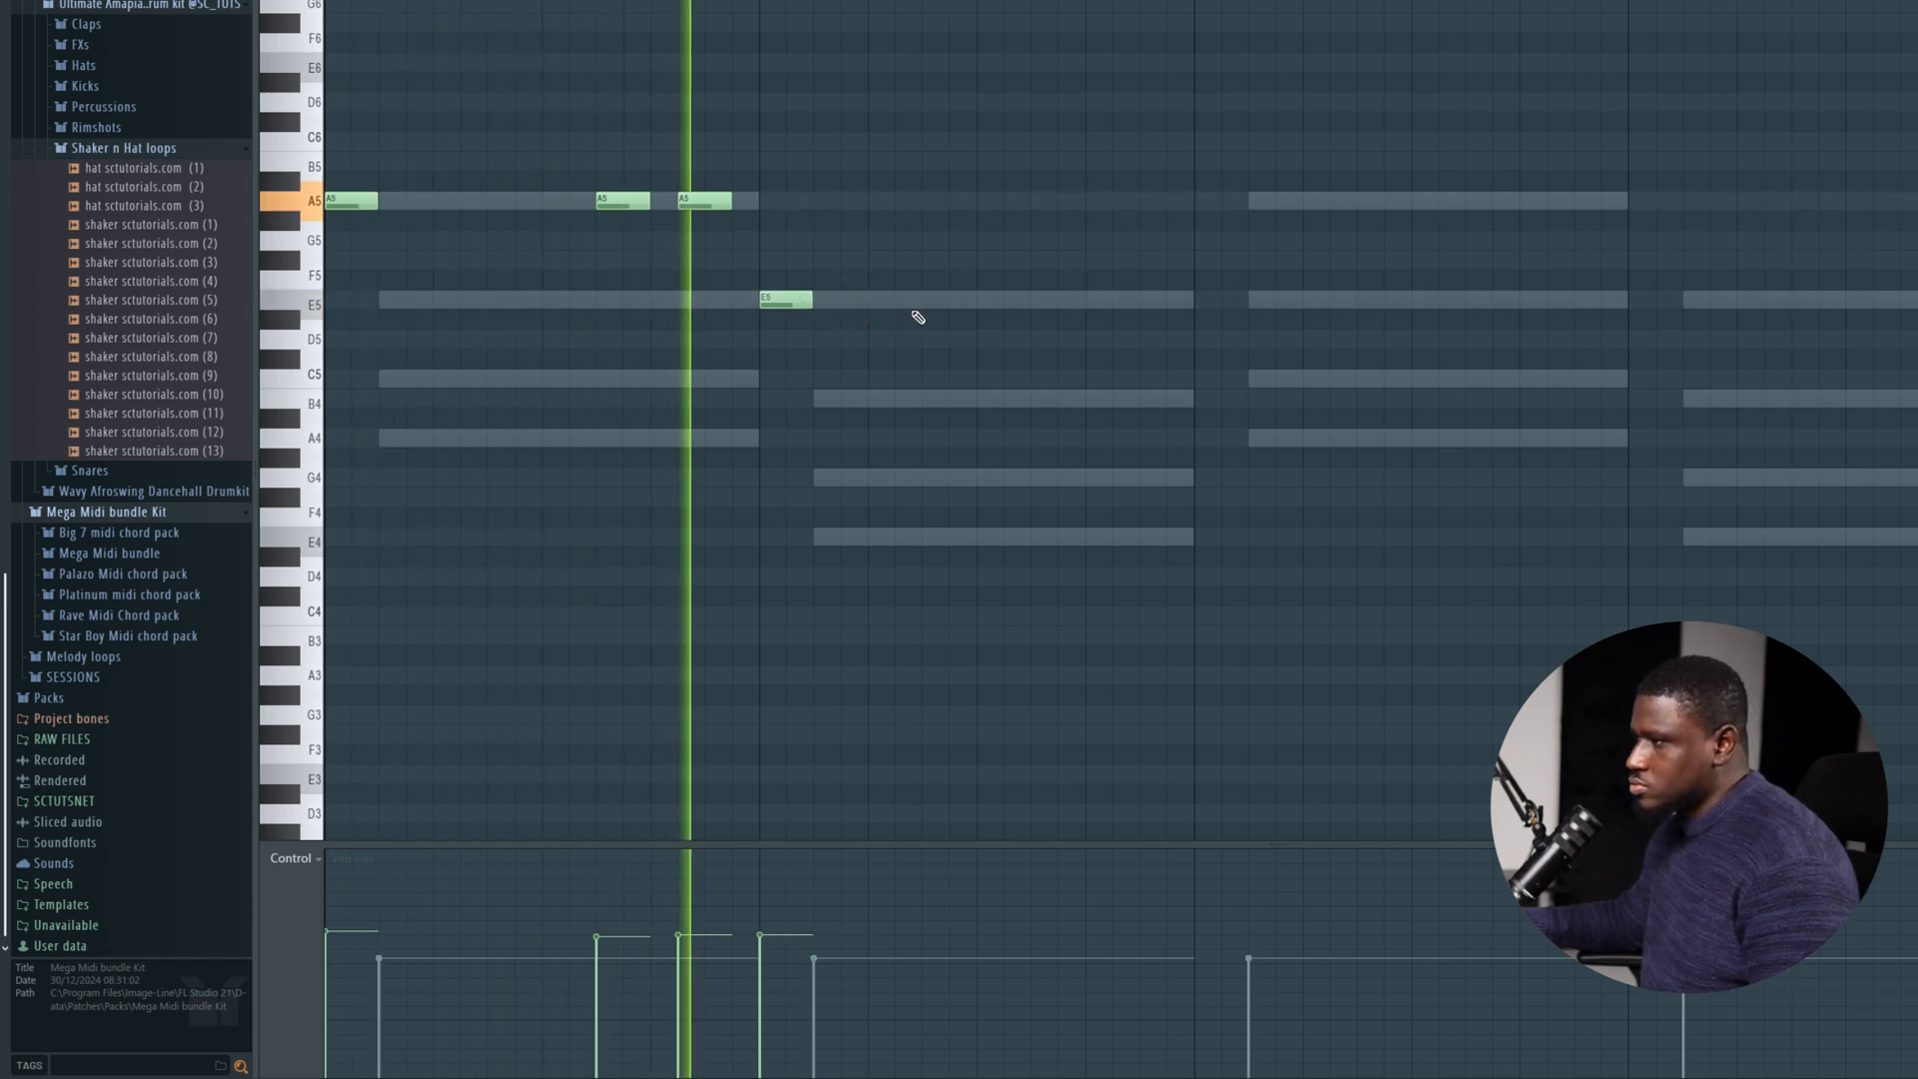
pyautogui.press('space')
pyautogui.click(1036, 301)
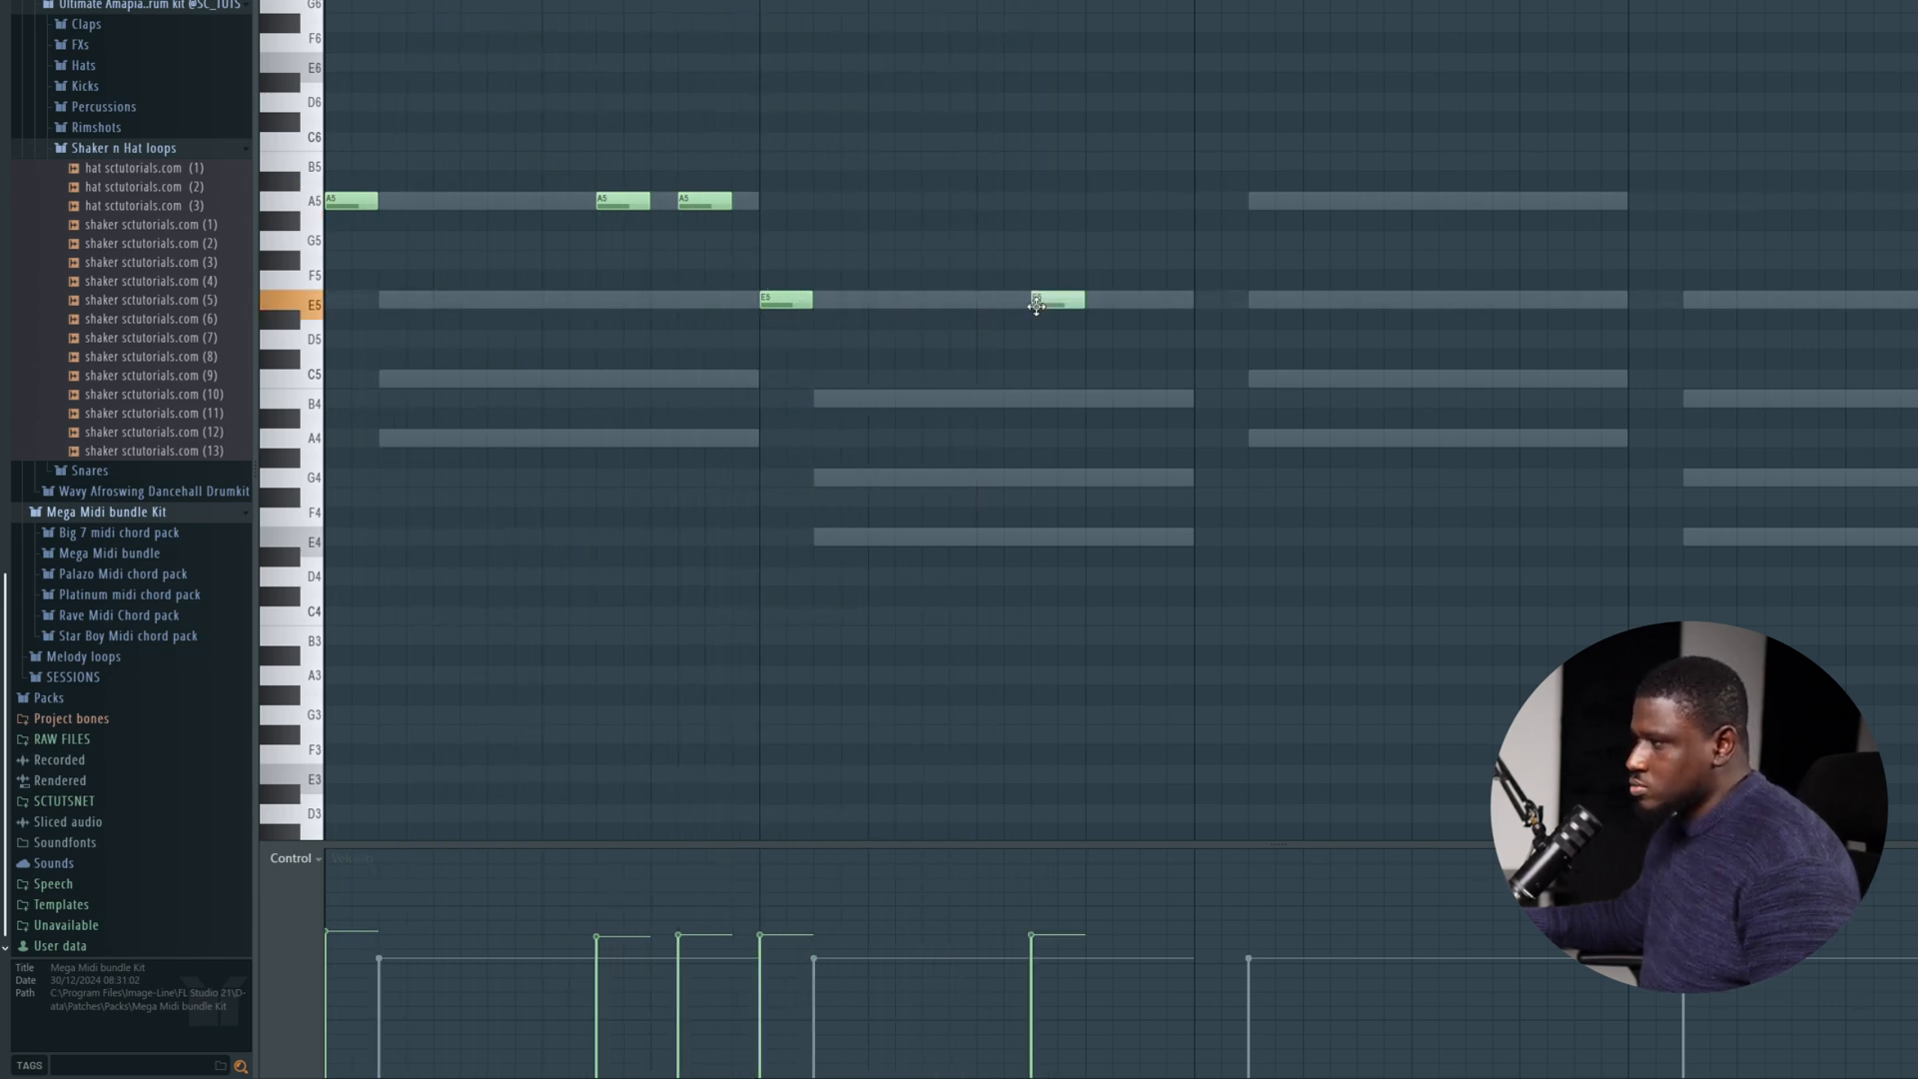
pyautogui.press('space')
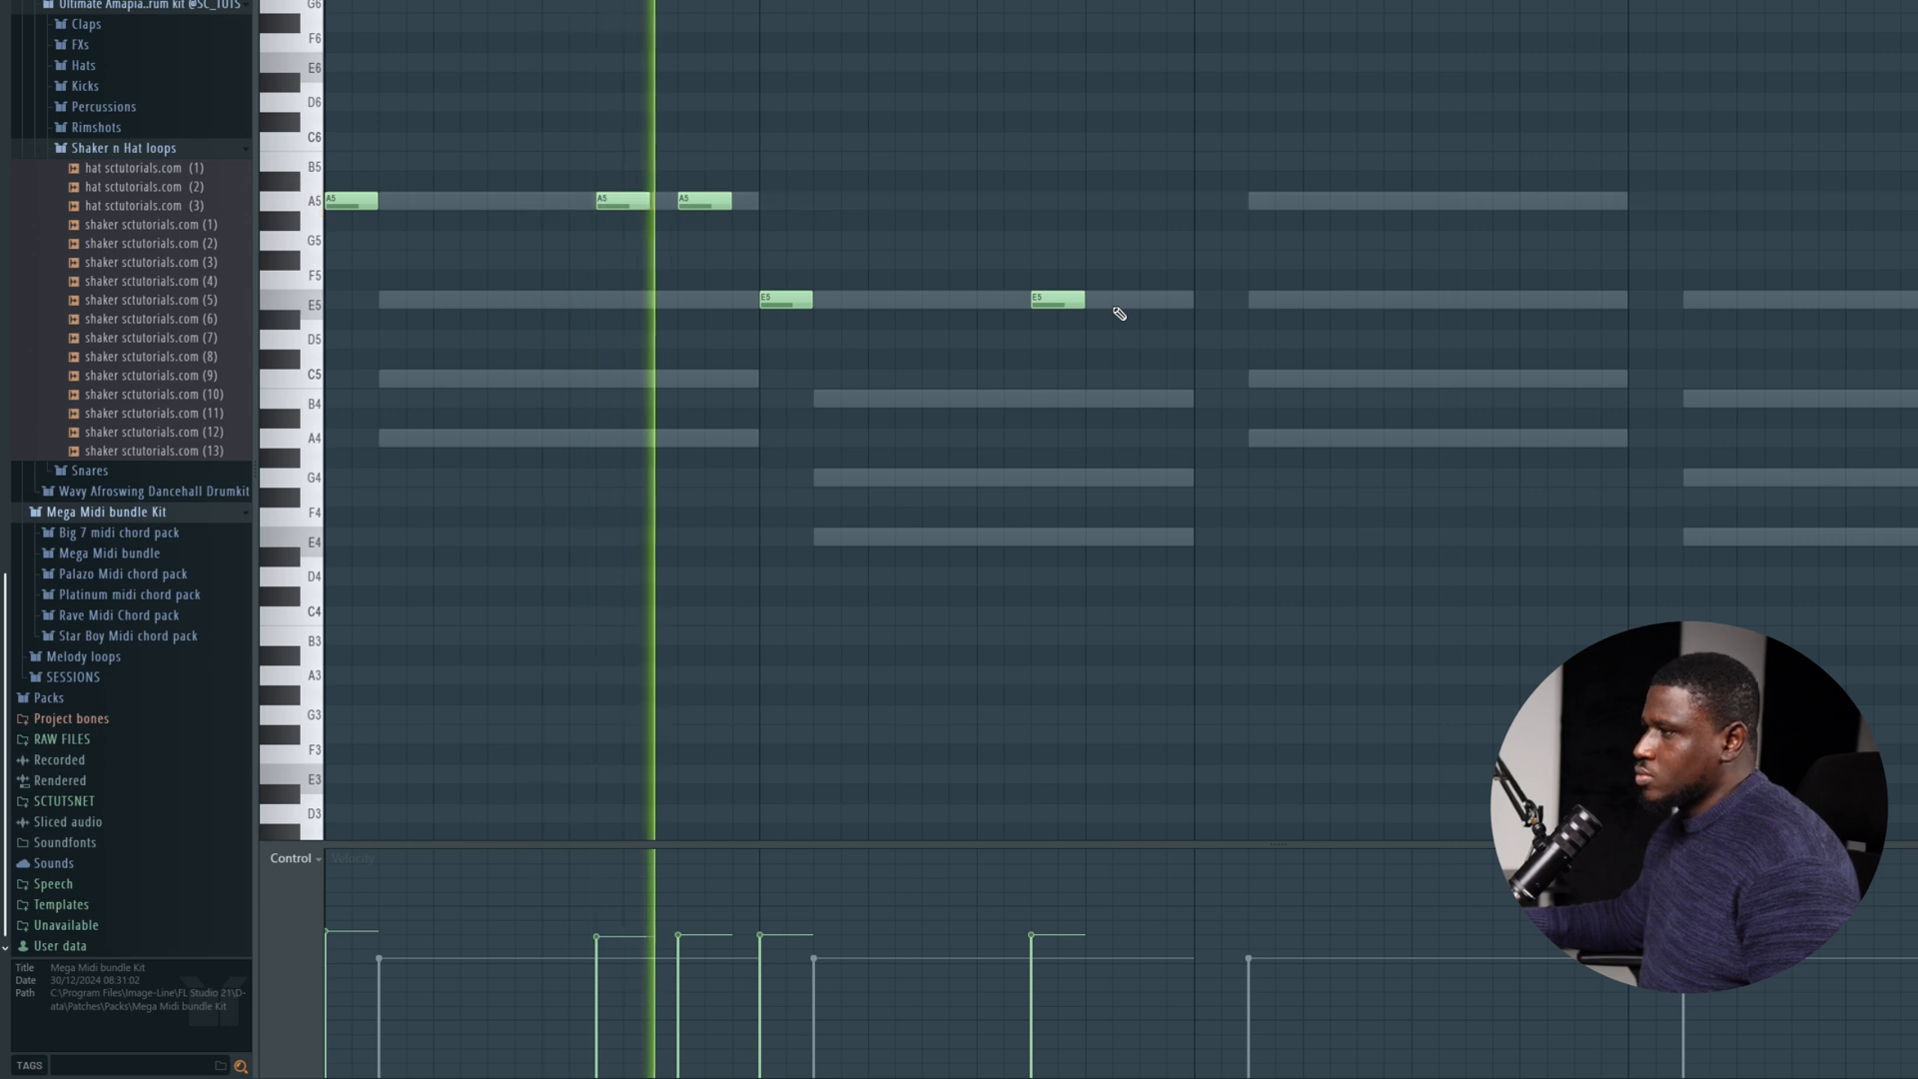
pyautogui.click(1142, 299)
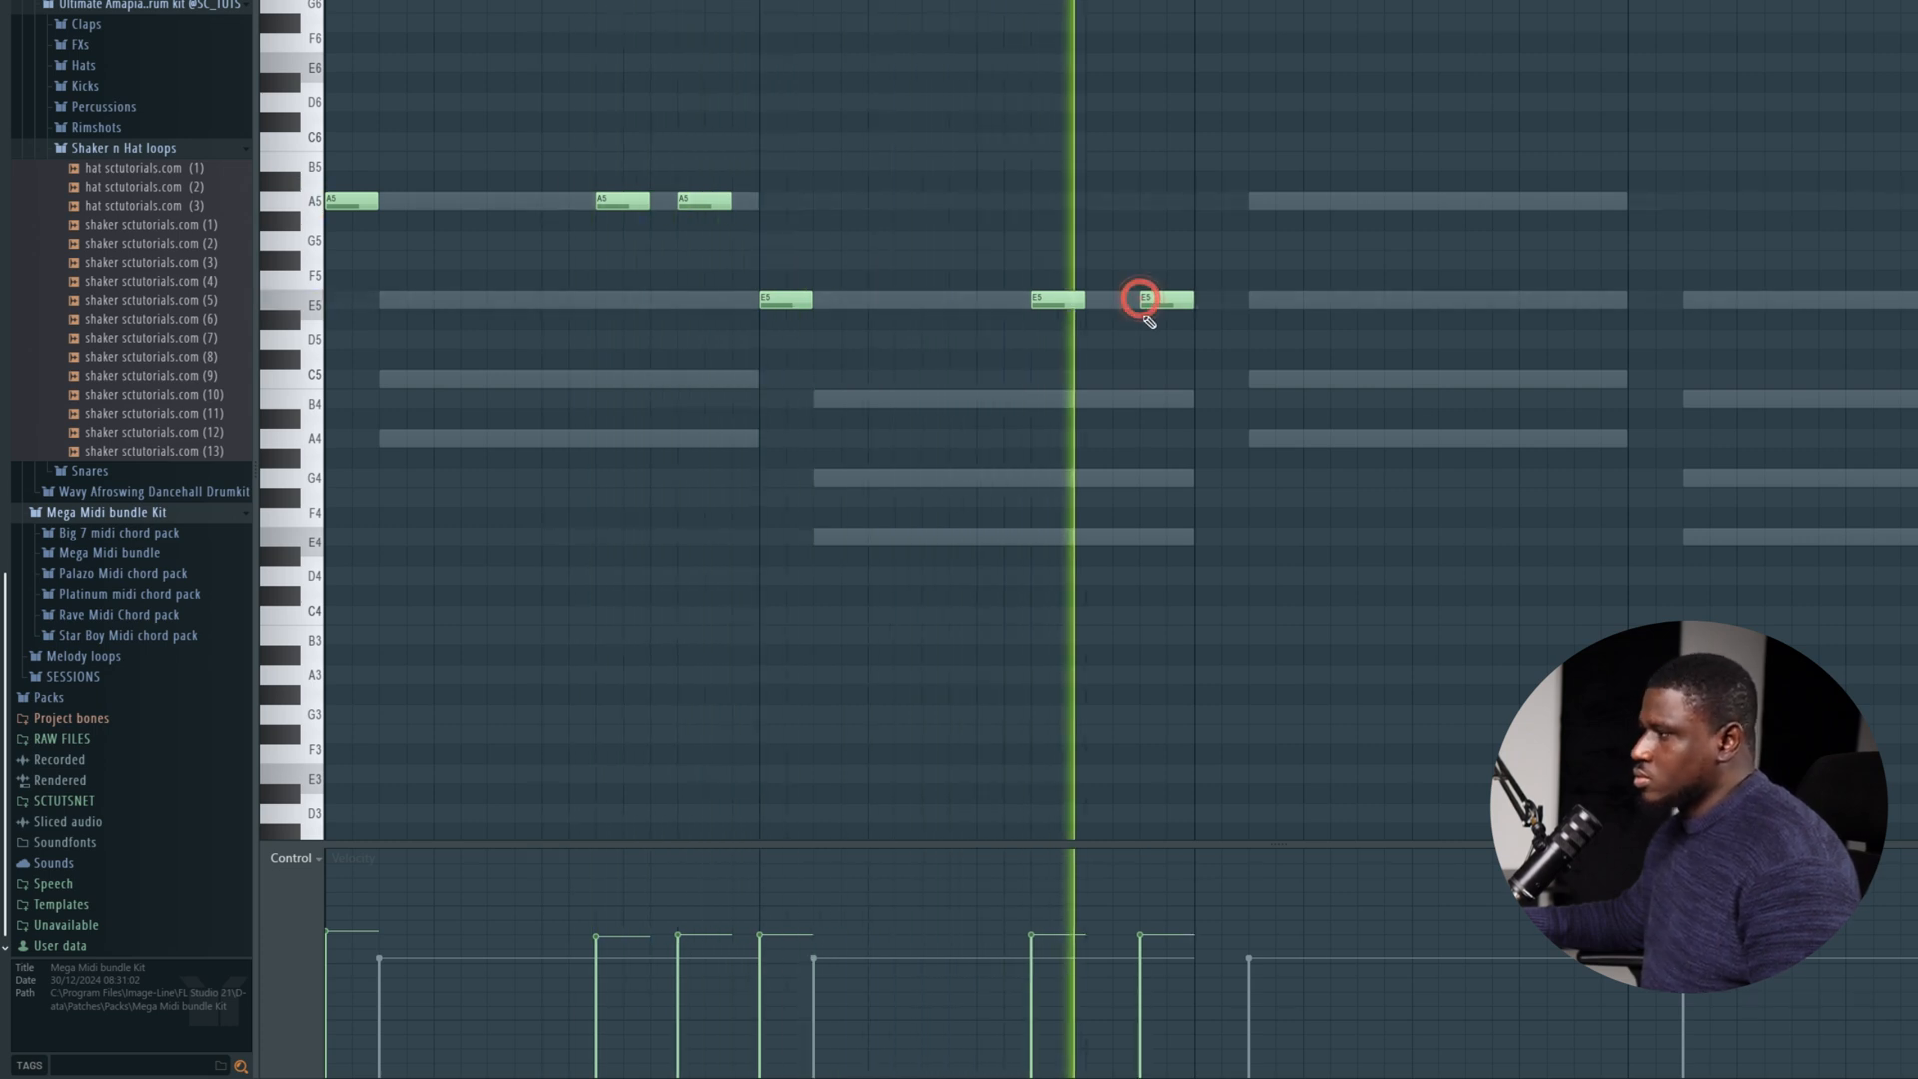
# Move the last E5 note in bar 2 to step 14 and the second and third A5 notes in bar 1 to steps 7 and 11.
pyautogui.moveTo(1164, 308)
pyautogui.mouseDown()
pyautogui.moveTo(1136, 311)
pyautogui.moveTo(1135, 290)
pyautogui.mouseUp()
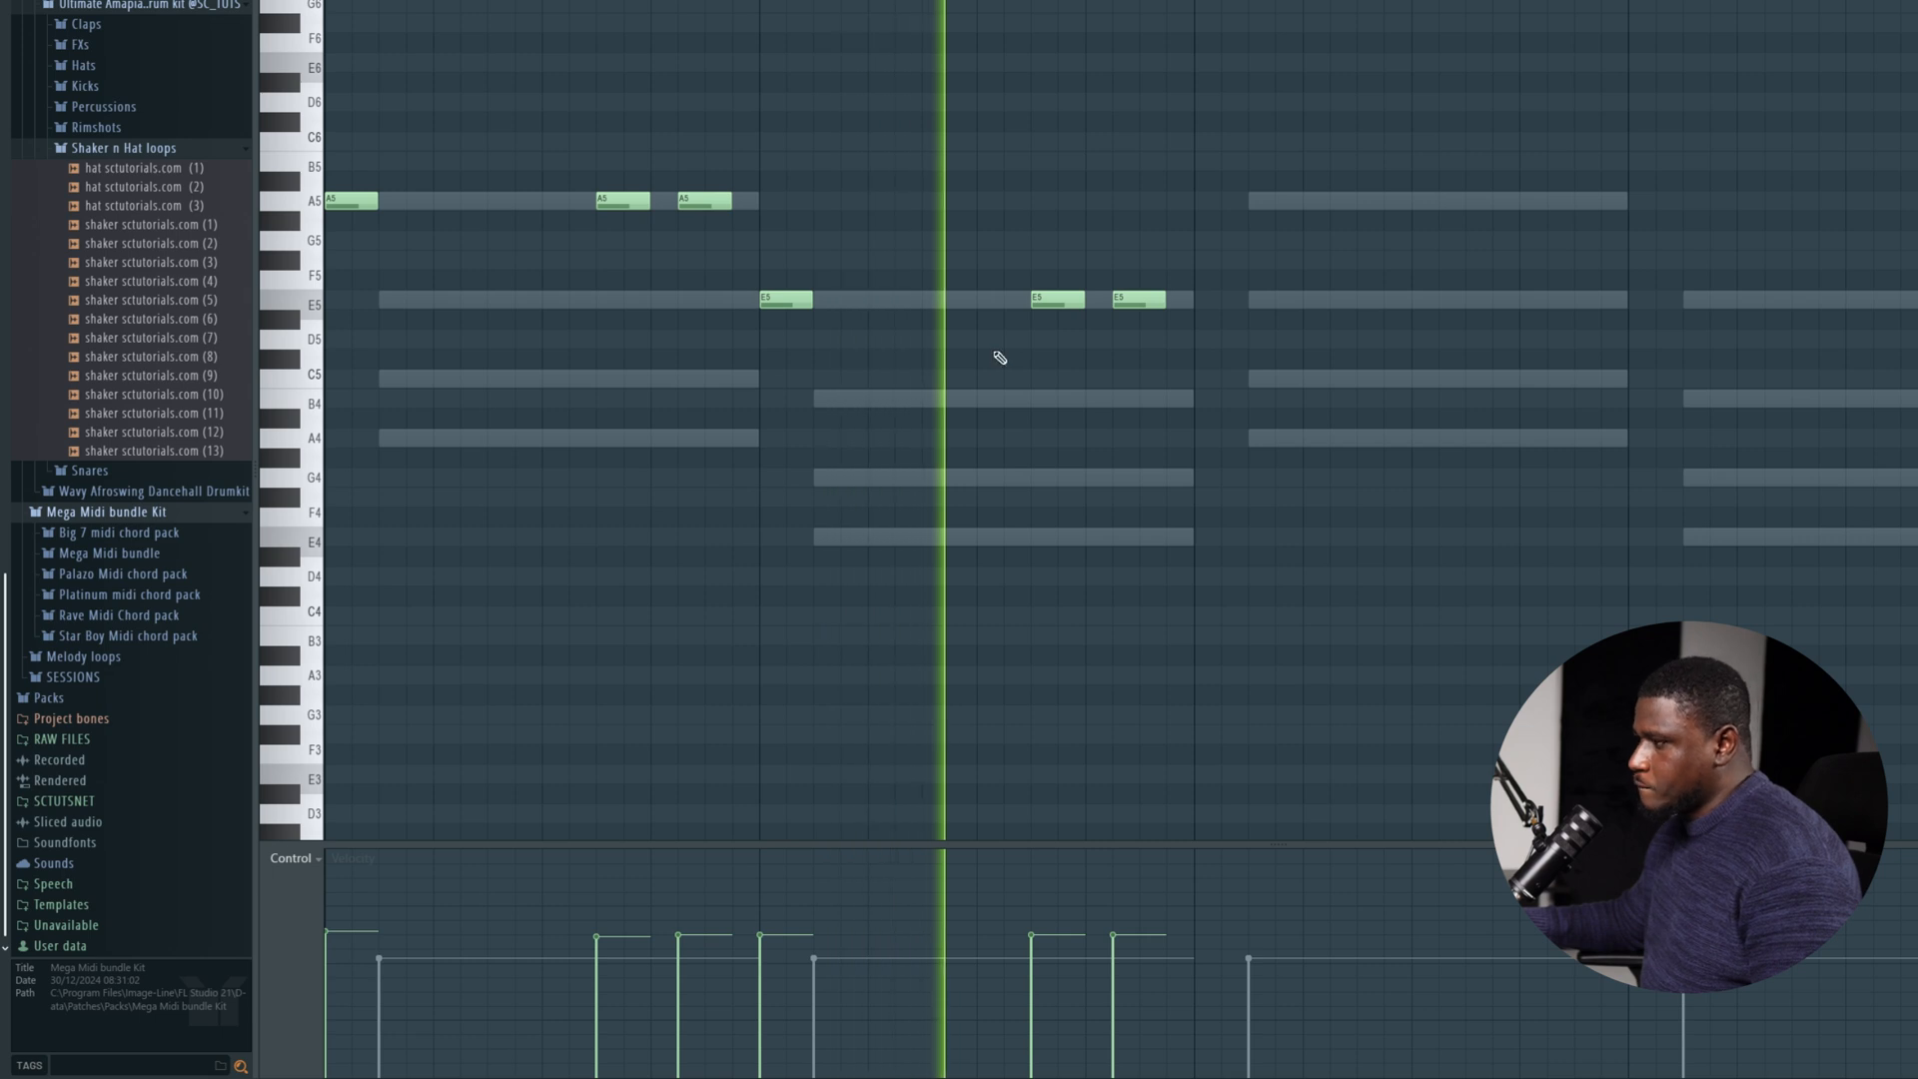
pyautogui.press('space')
pyautogui.scroll(3, 621, 279)
pyautogui.moveTo(624, 329); pyautogui.dragTo(509, 318)
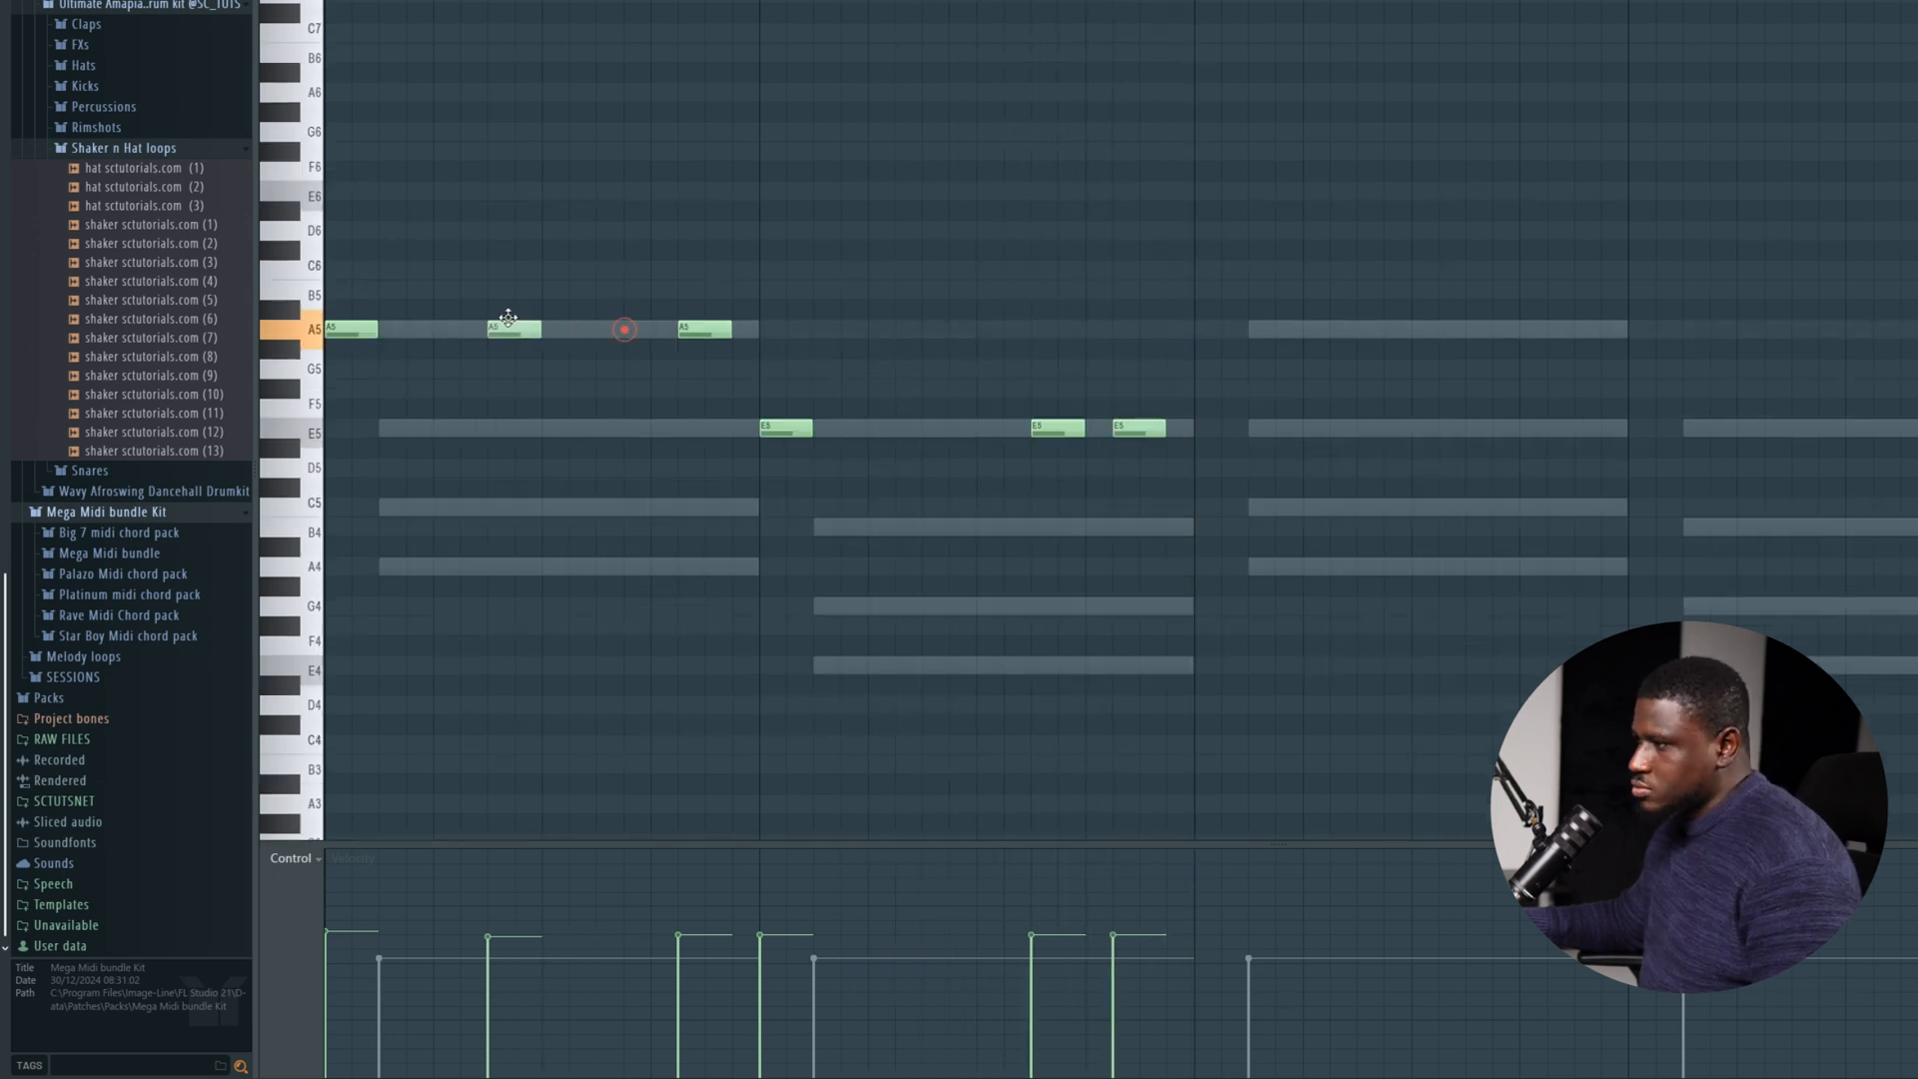
pyautogui.press('space')
pyautogui.moveTo(706, 326); pyautogui.dragTo(624, 320)
pyautogui.press('space')
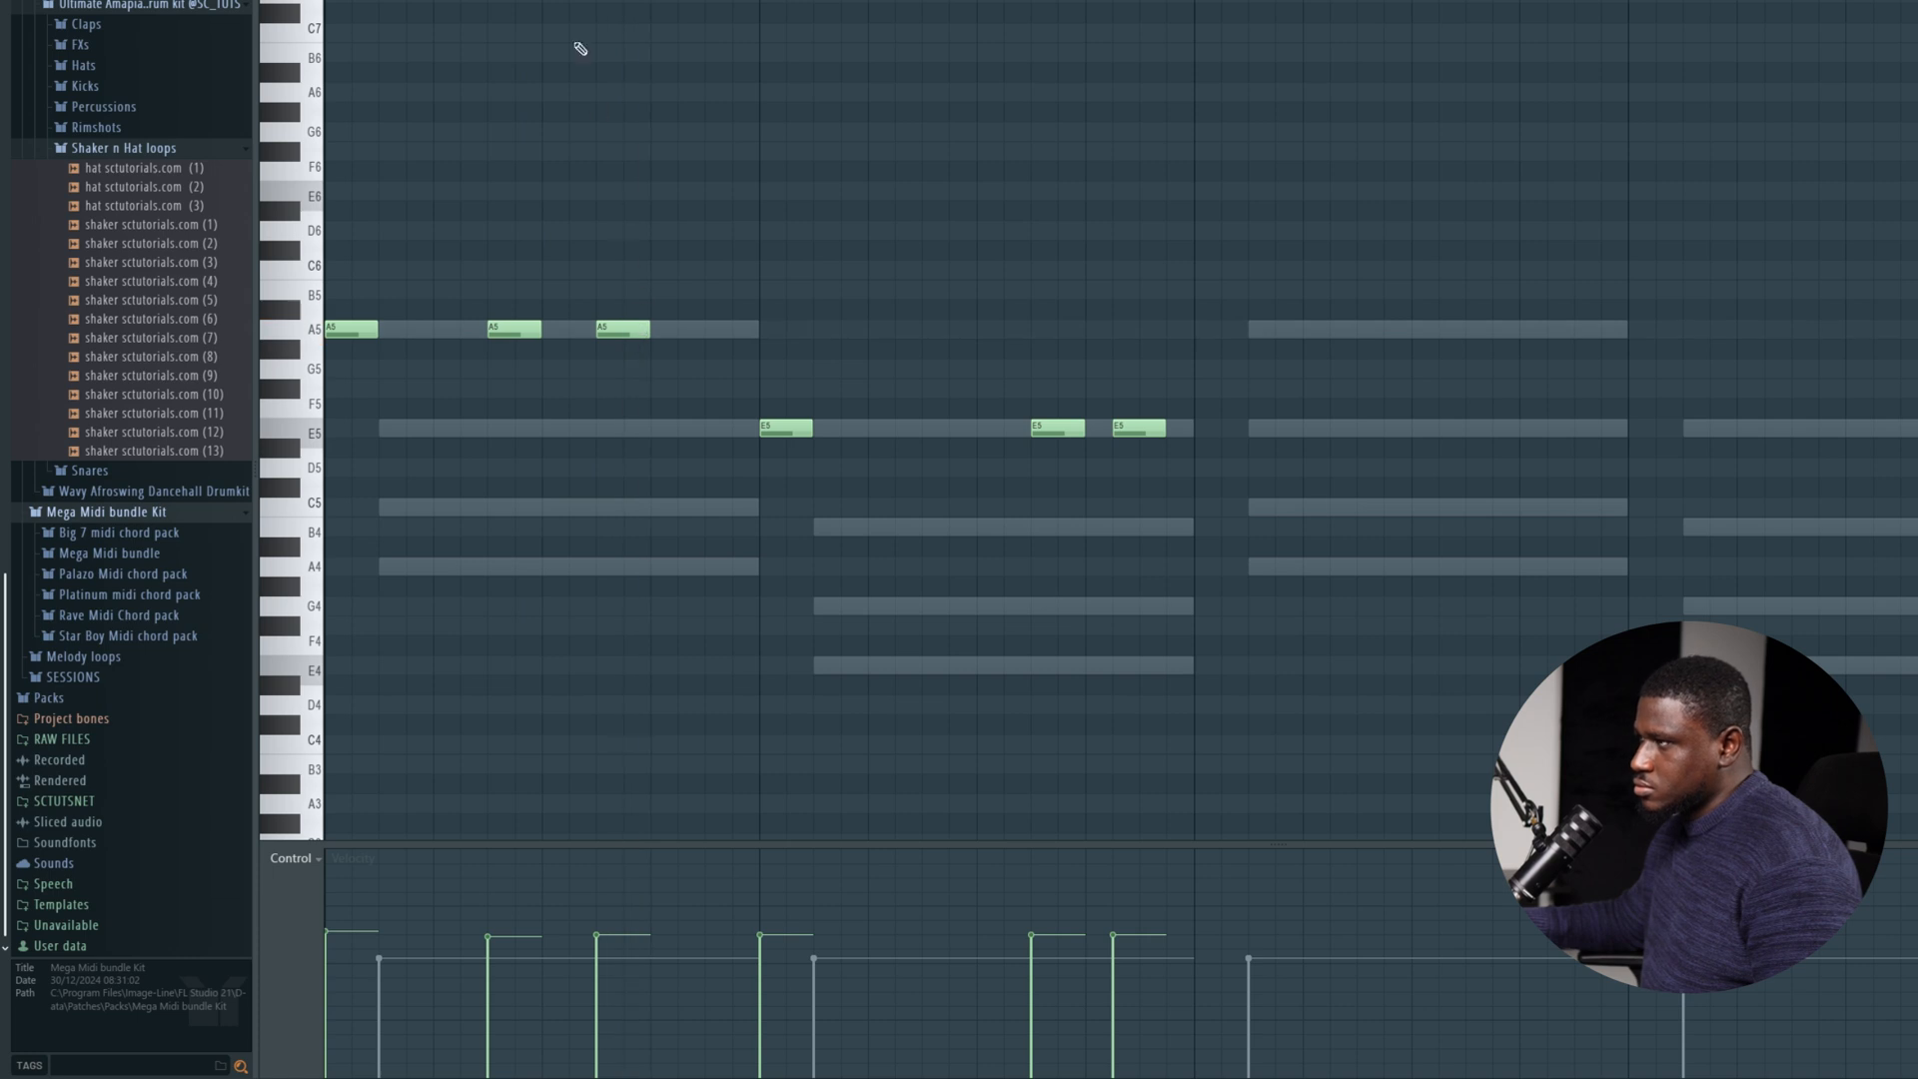
# Add a G5 note on step 14 of bar 1, and add an E5 on step 7 and a closing G5 on step 14 in bar 2.
pyautogui.press('space')
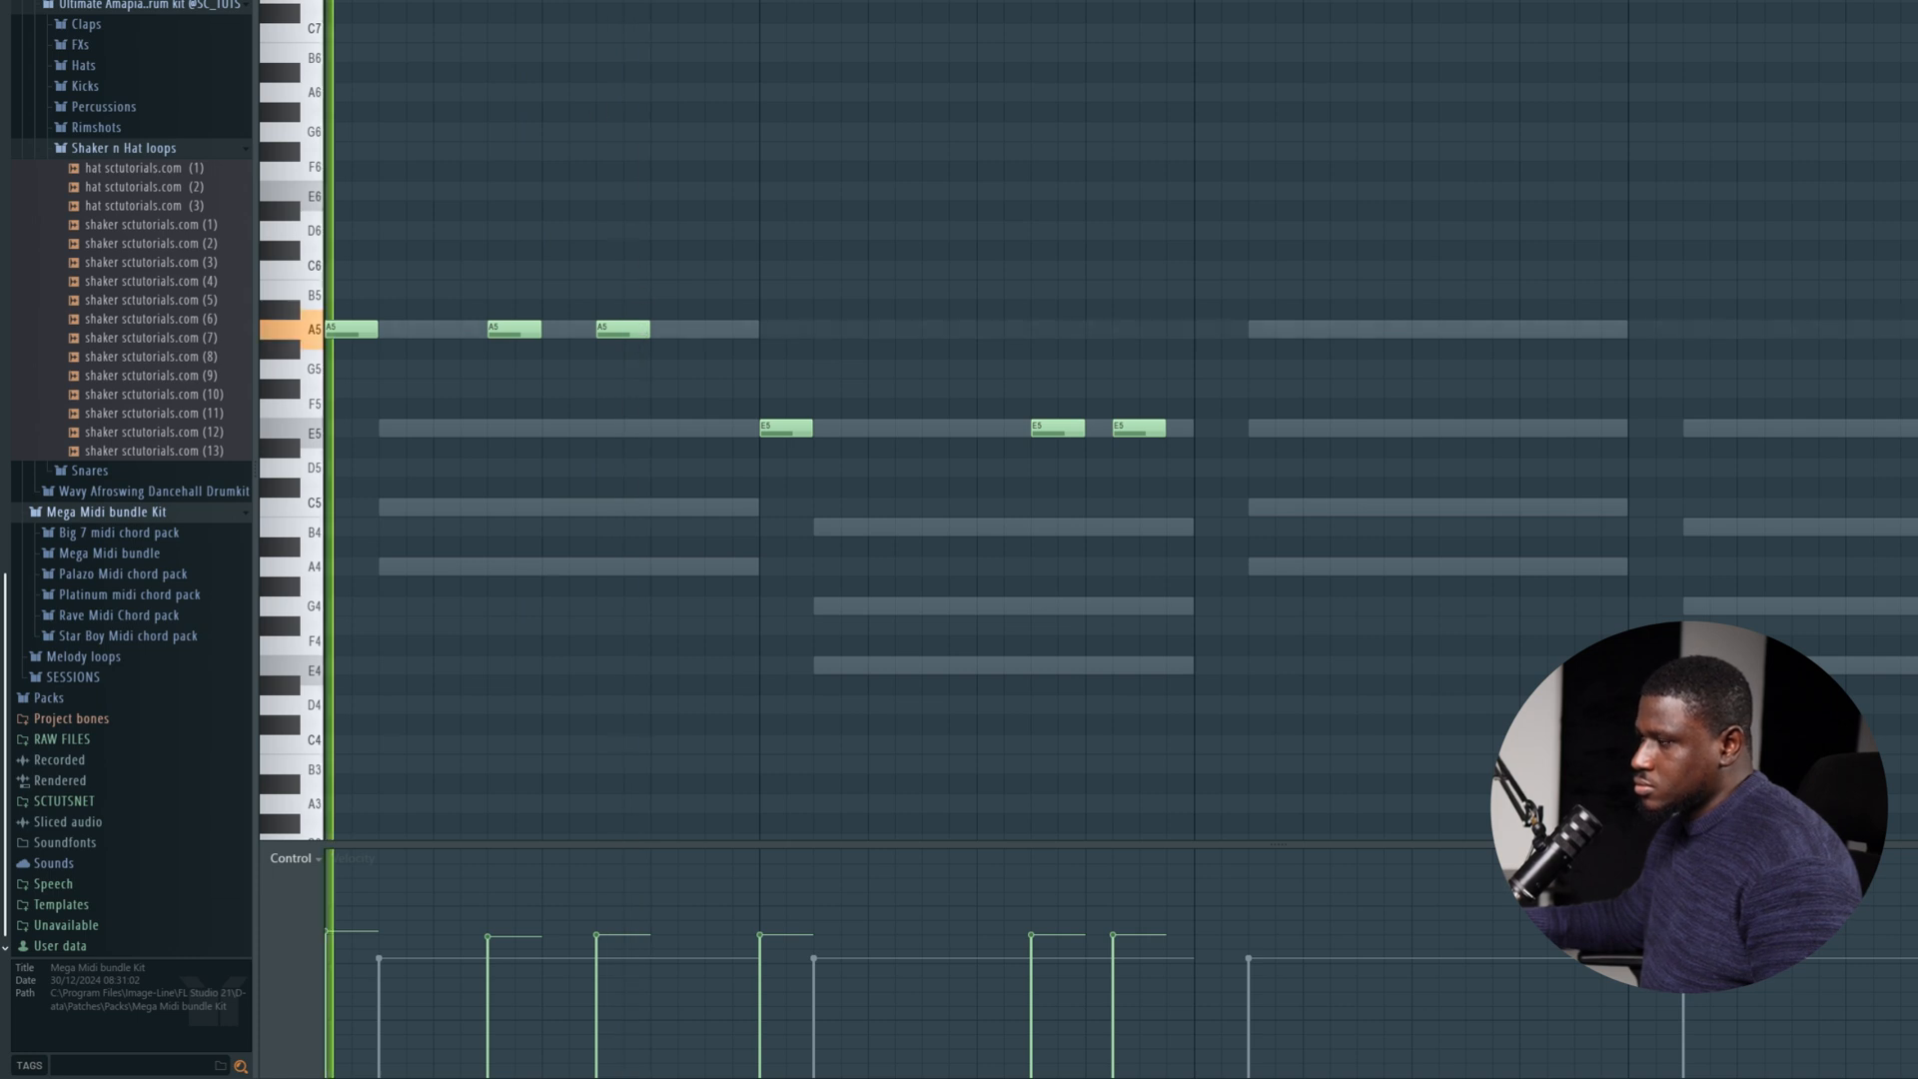
pyautogui.click(687, 369)
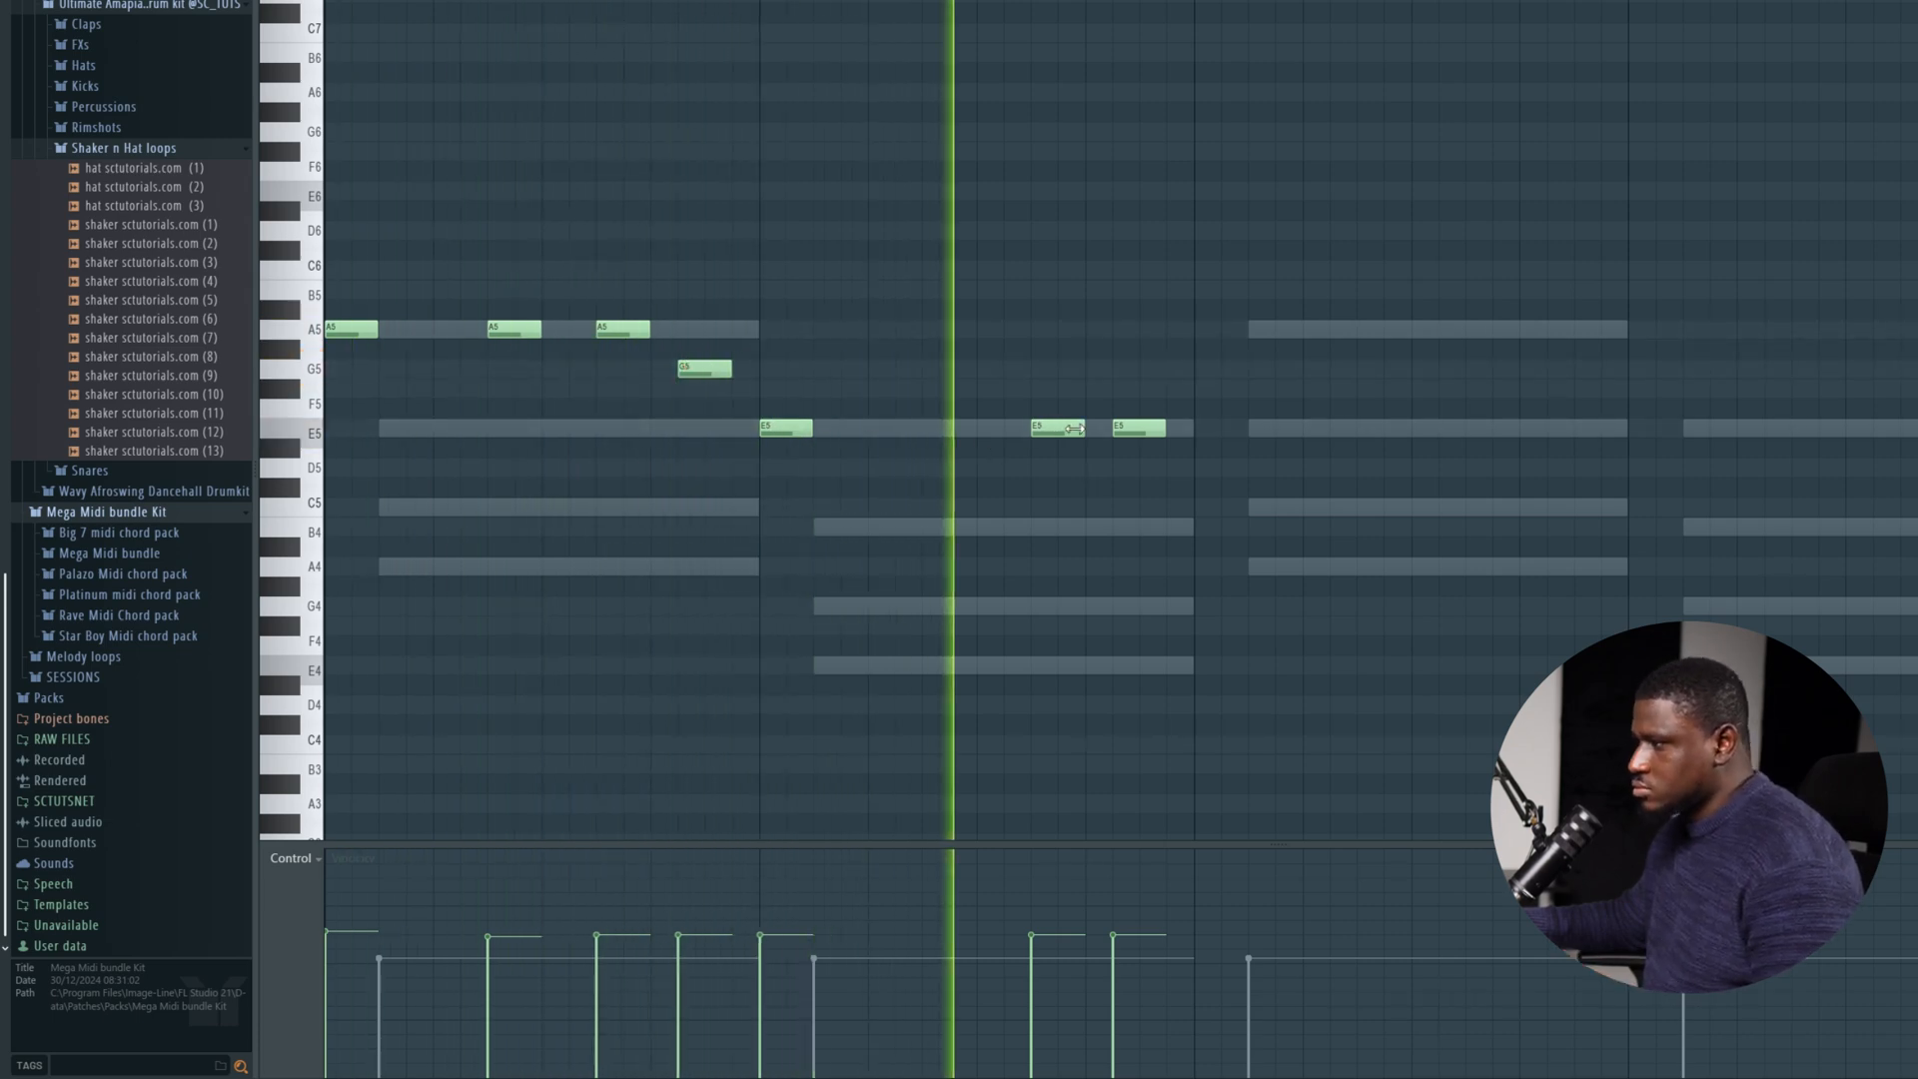
pyautogui.click(919, 428)
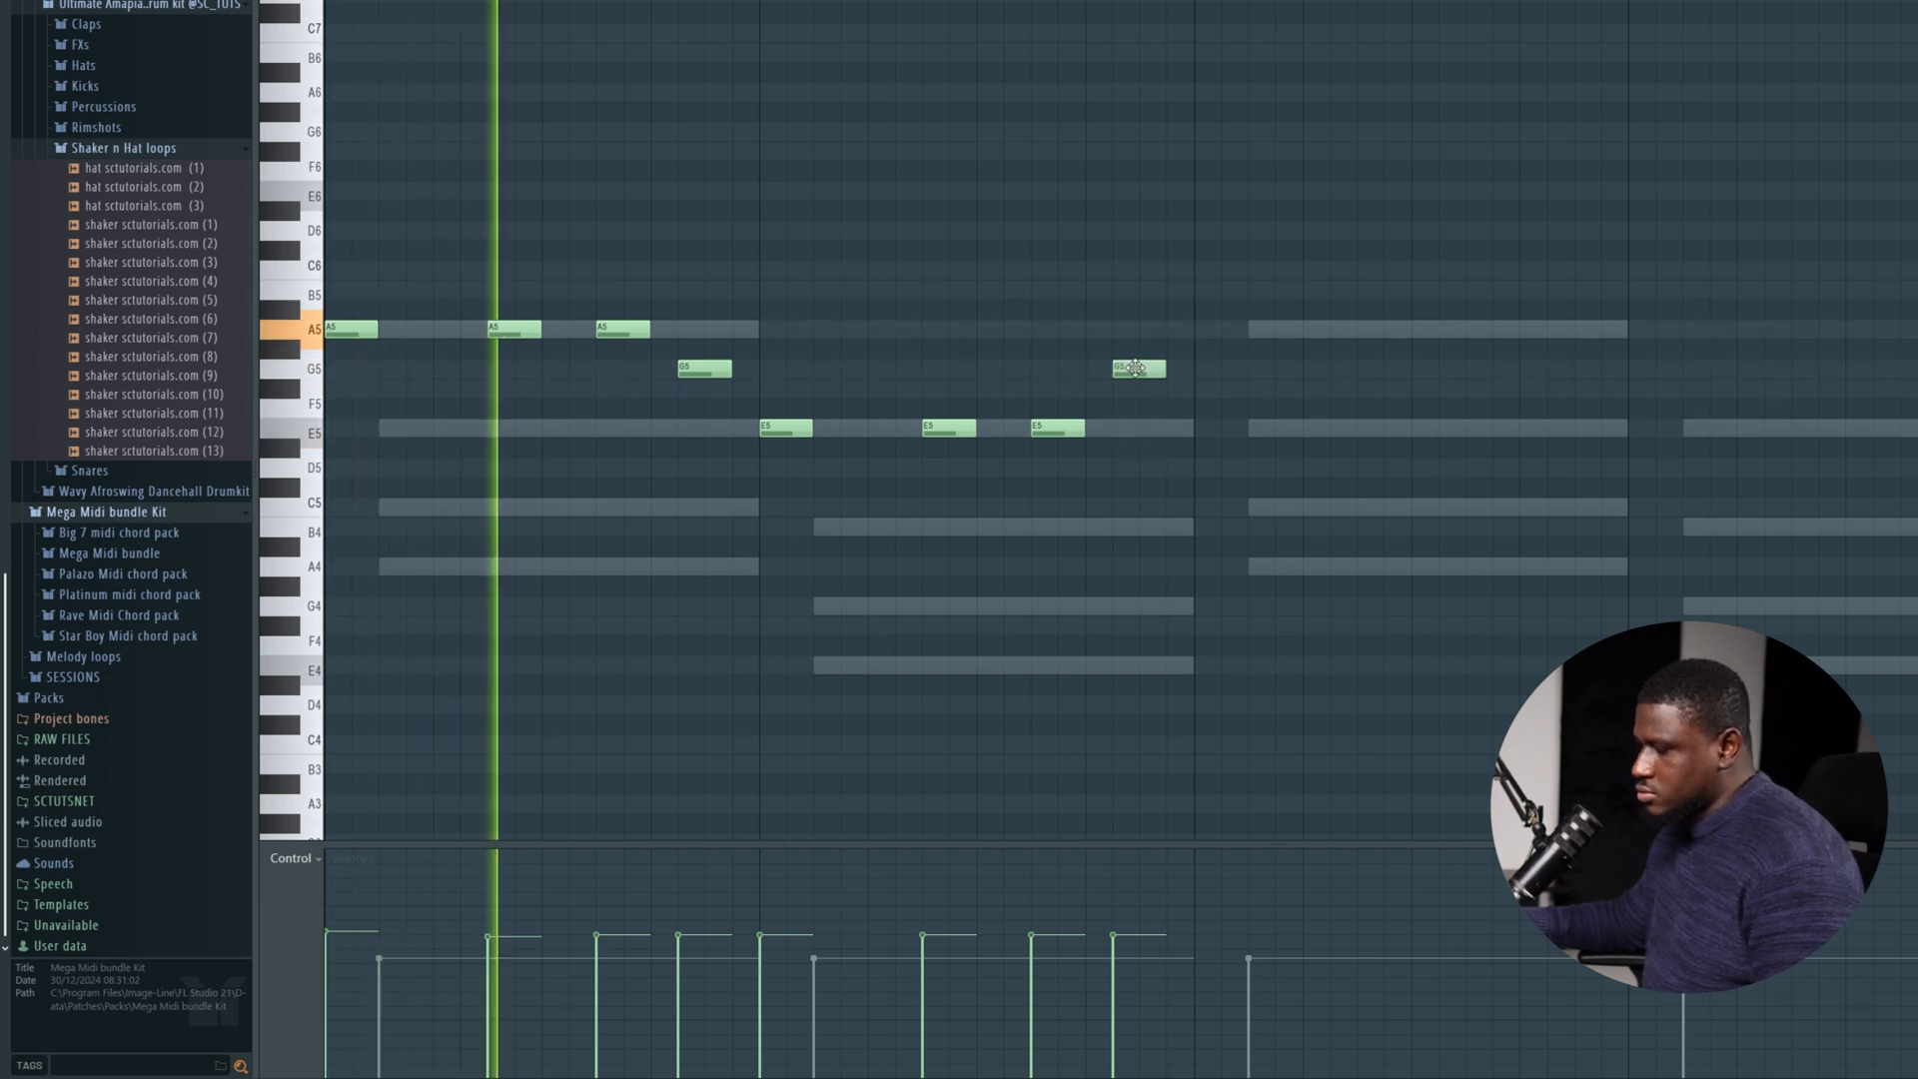
# Duplicate the two-bar Spinz phrase so the copy fills bars 3 and 4, starting exactly on bar 3.
pyautogui.hotkey('ctrl', 'a')
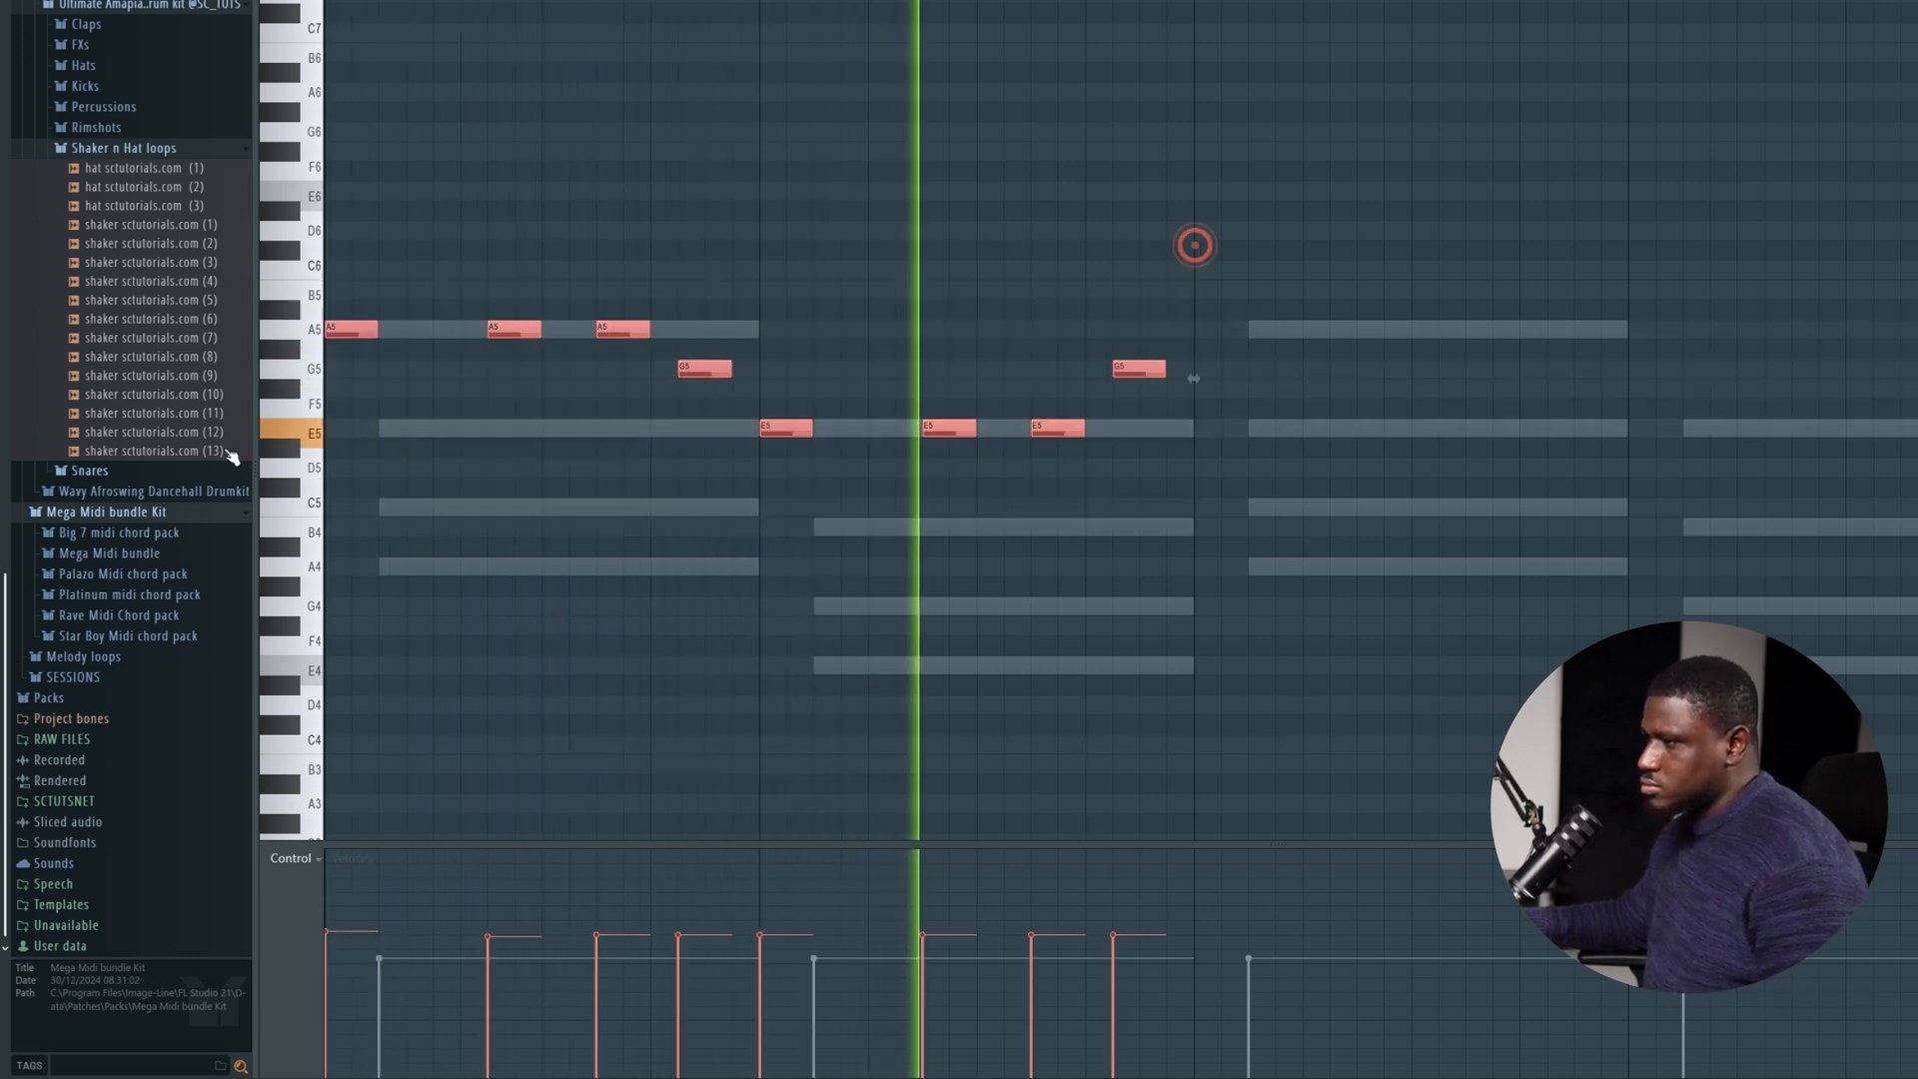
pyautogui.hotkey('ctrl', 'b')
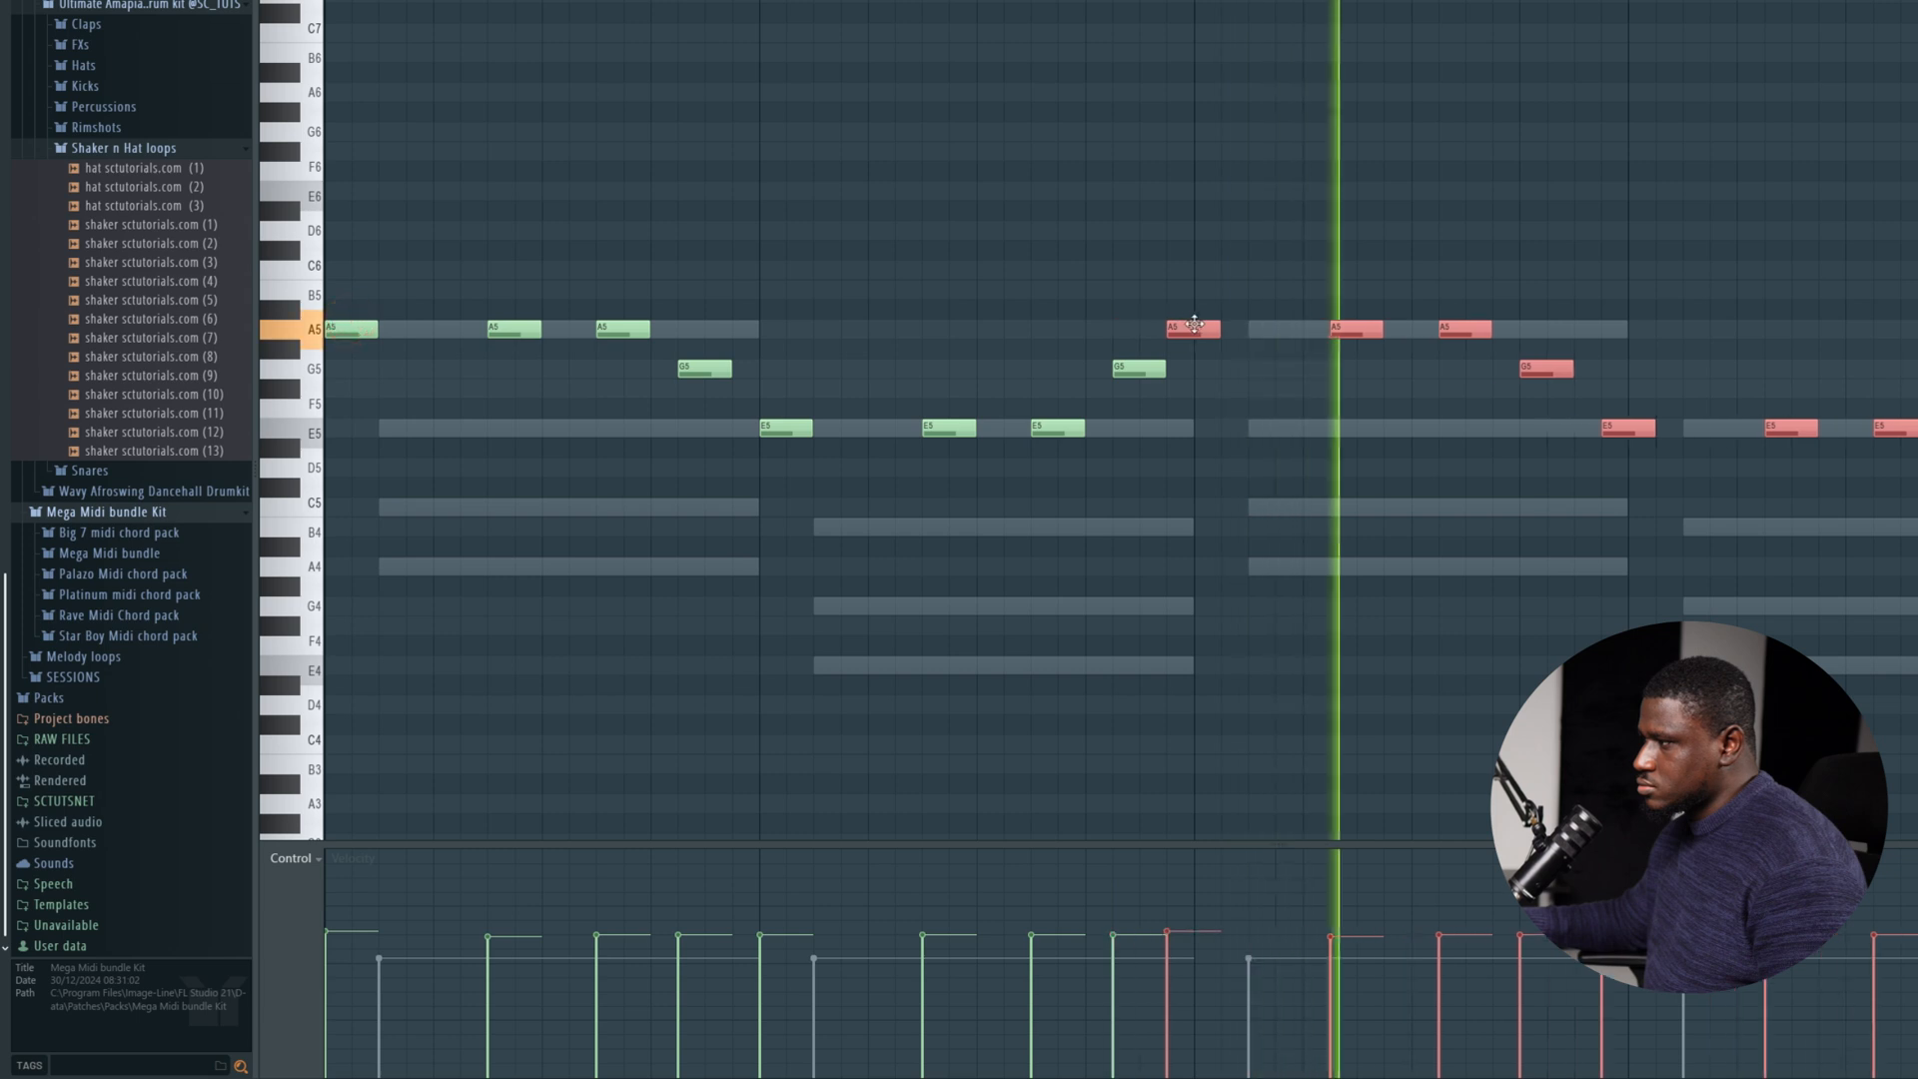
pyautogui.hotkey('ctrl', 'd')
pyautogui.scroll(-2, 1109, 240)
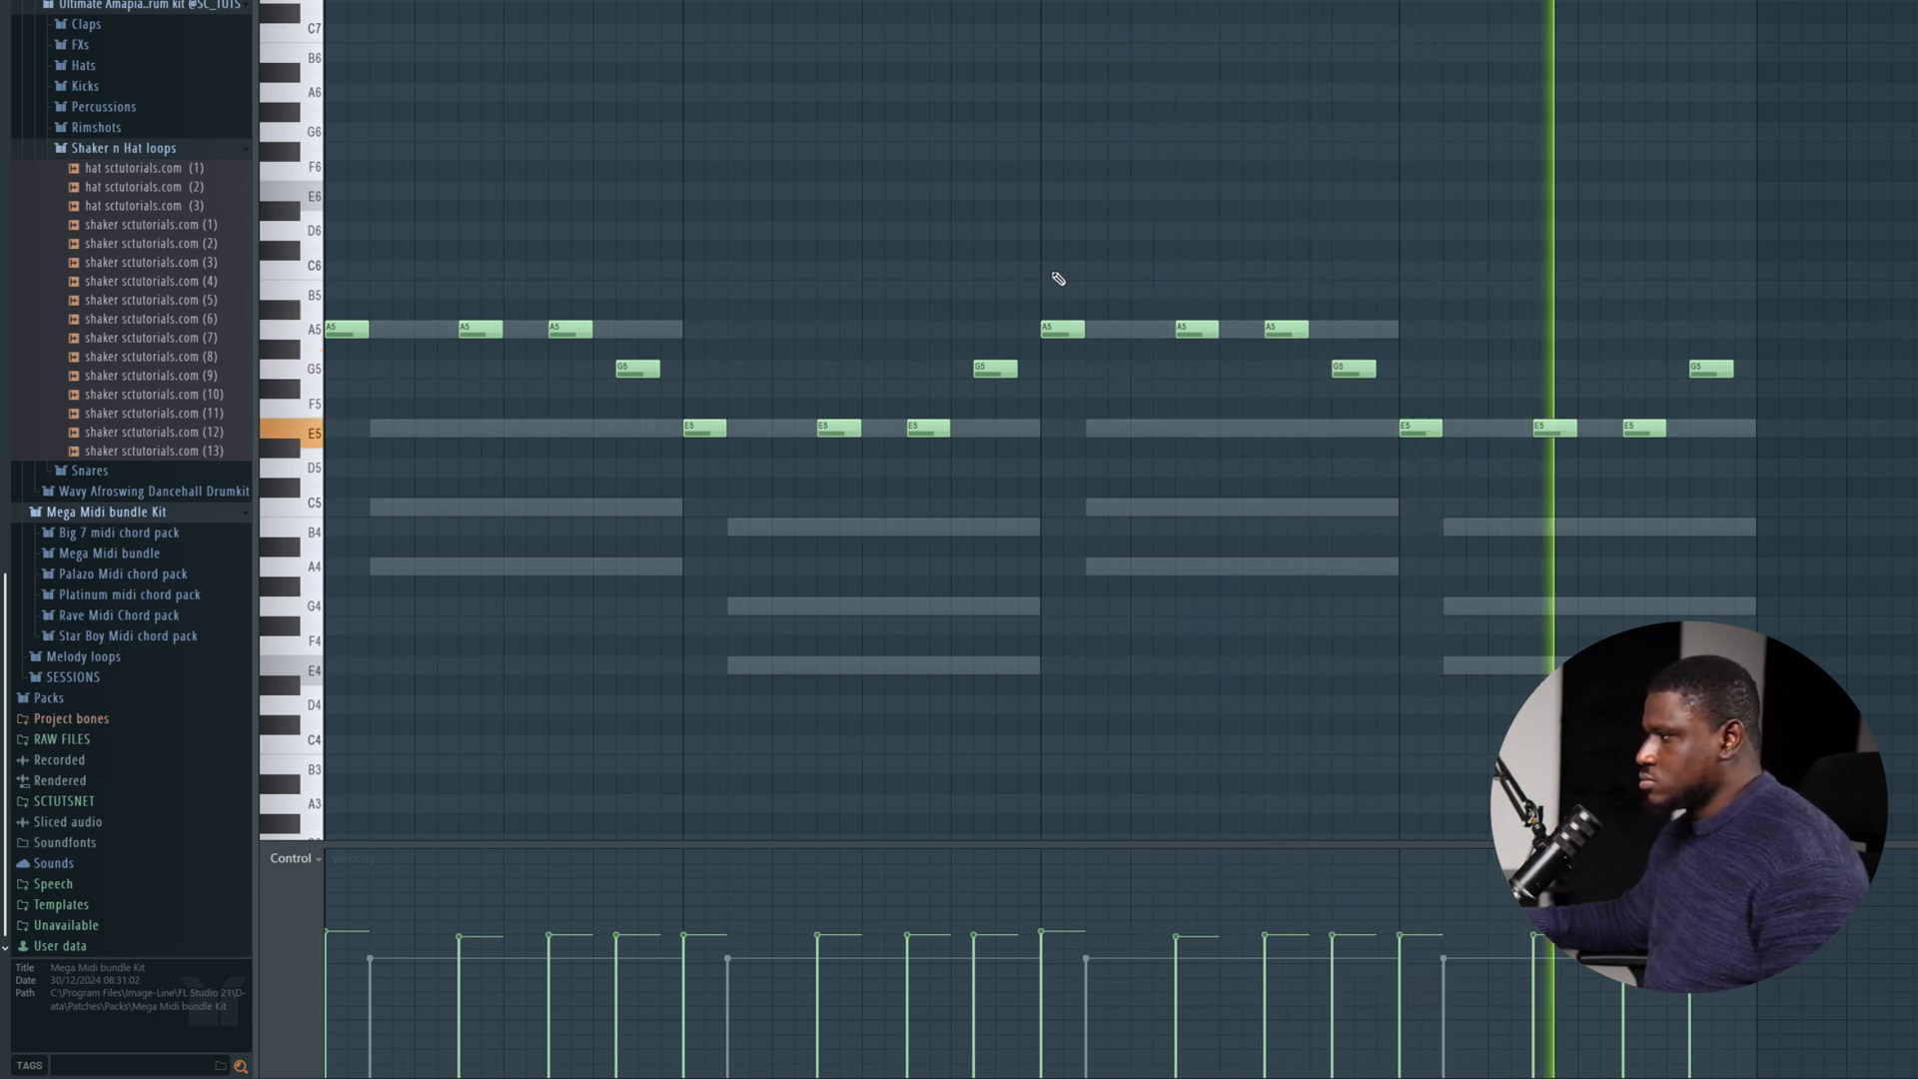
# Replace the closing G5 notes in bars 2 and 4 with E5 notes on step 14, checking by playback.
pyautogui.scroll(1, 1057, 283)
pyautogui.click(1049, 427)
pyautogui.press('space')
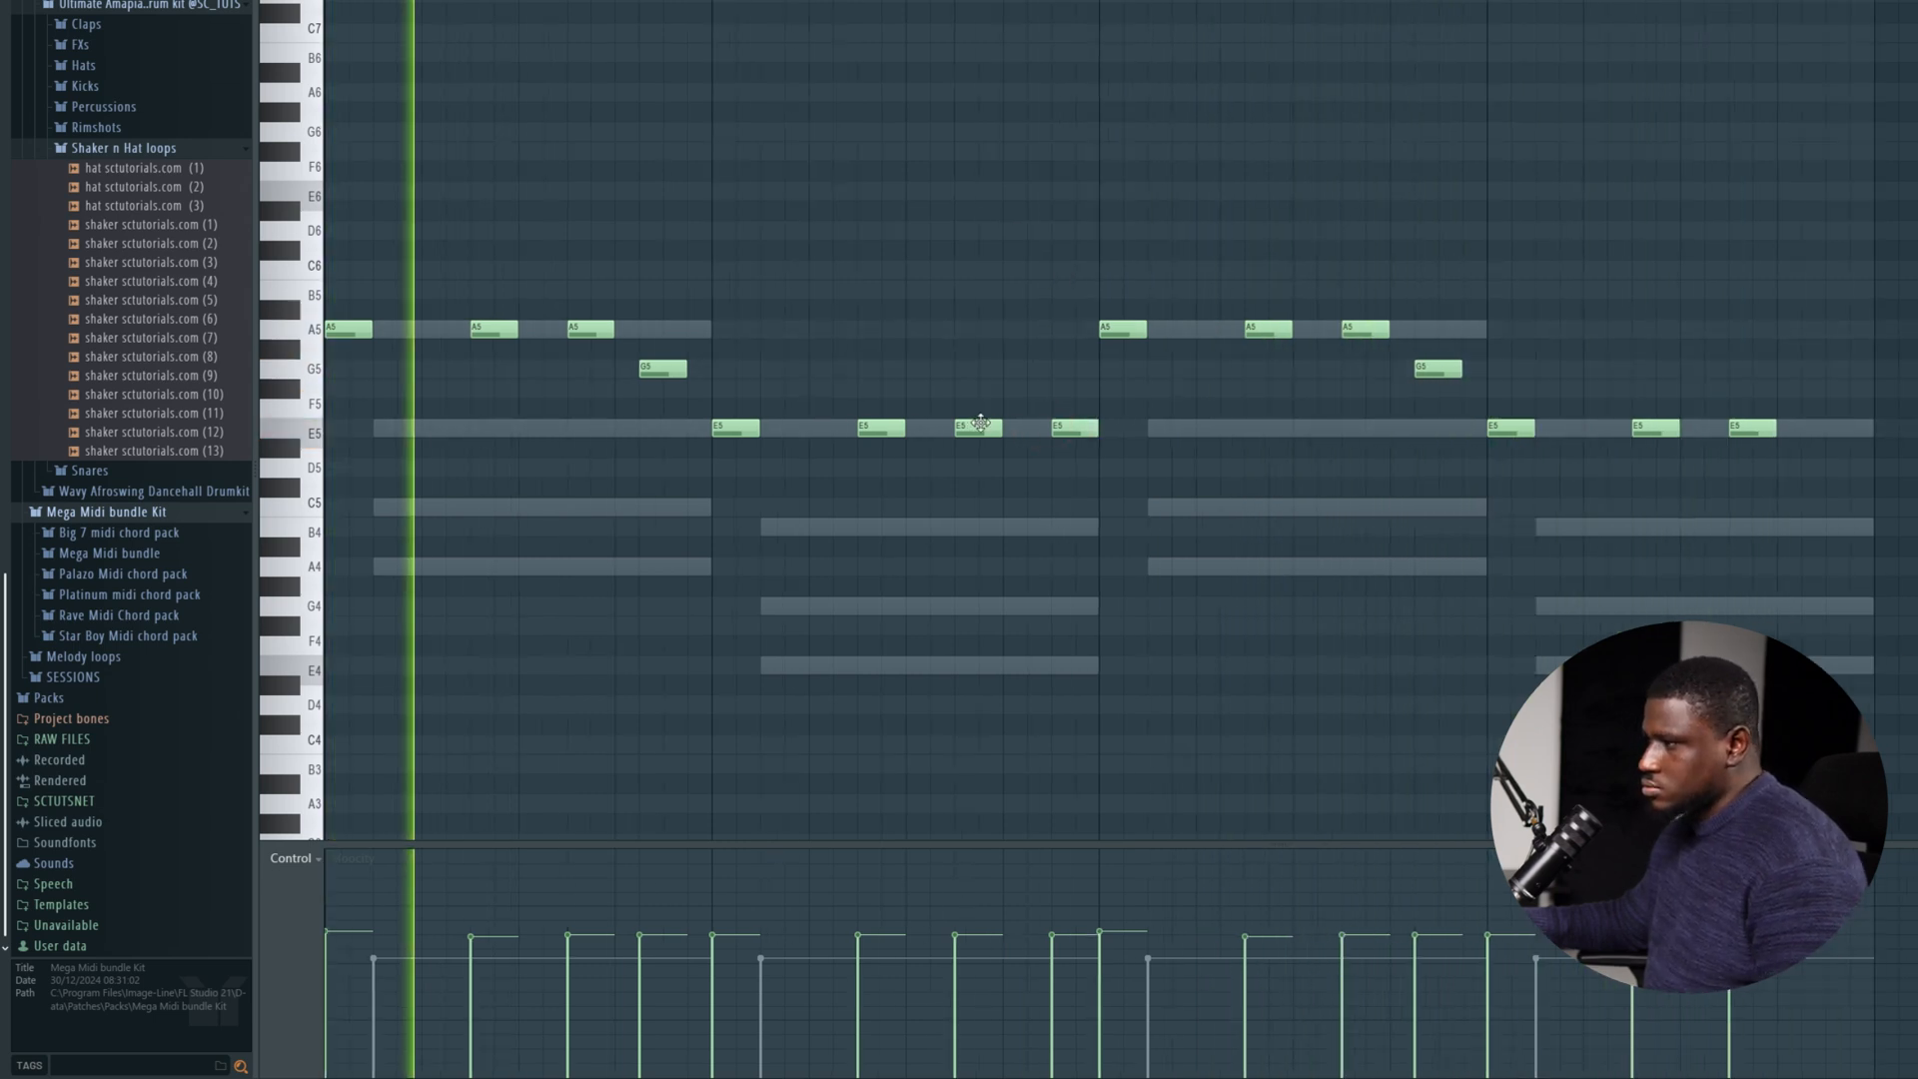
pyautogui.click(1836, 428)
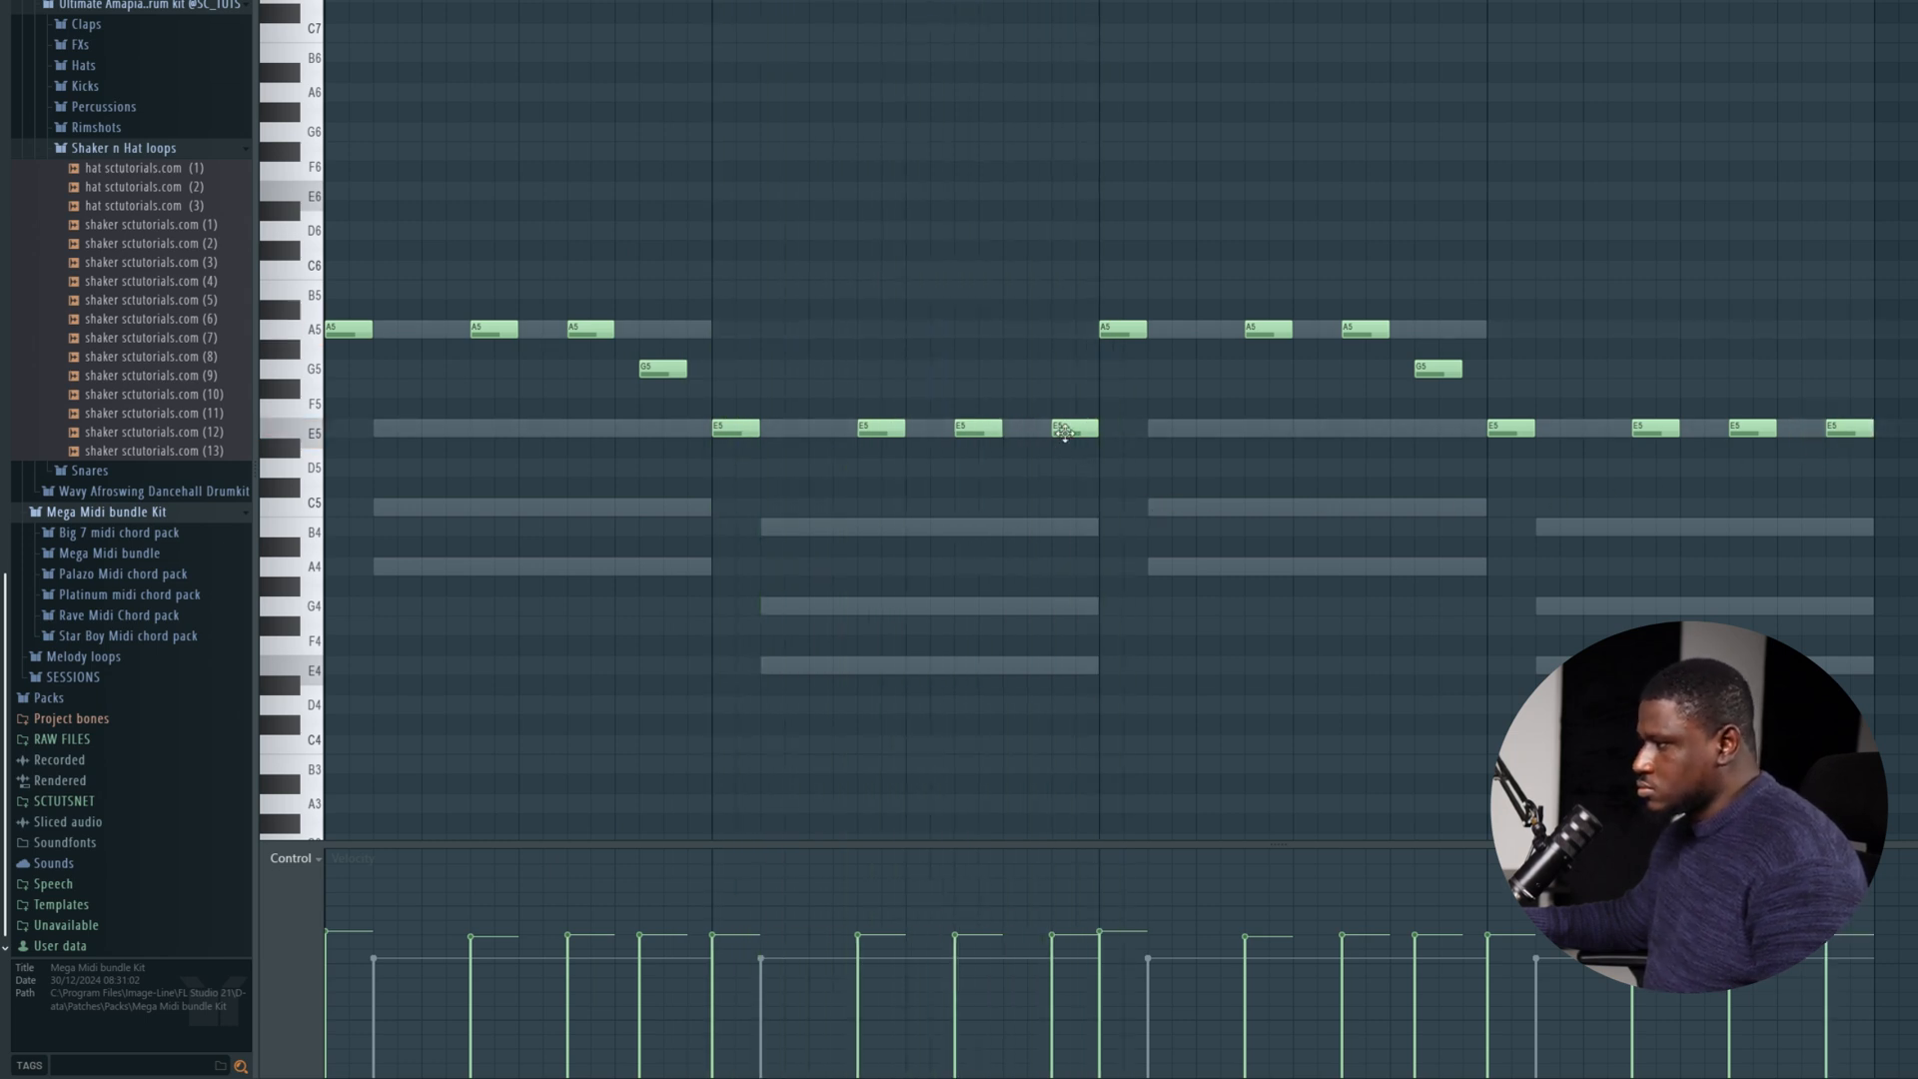
pyautogui.moveTo(1064, 430); pyautogui.dragTo(1040, 431)
pyautogui.moveTo(1858, 430); pyautogui.dragTo(1836, 429)
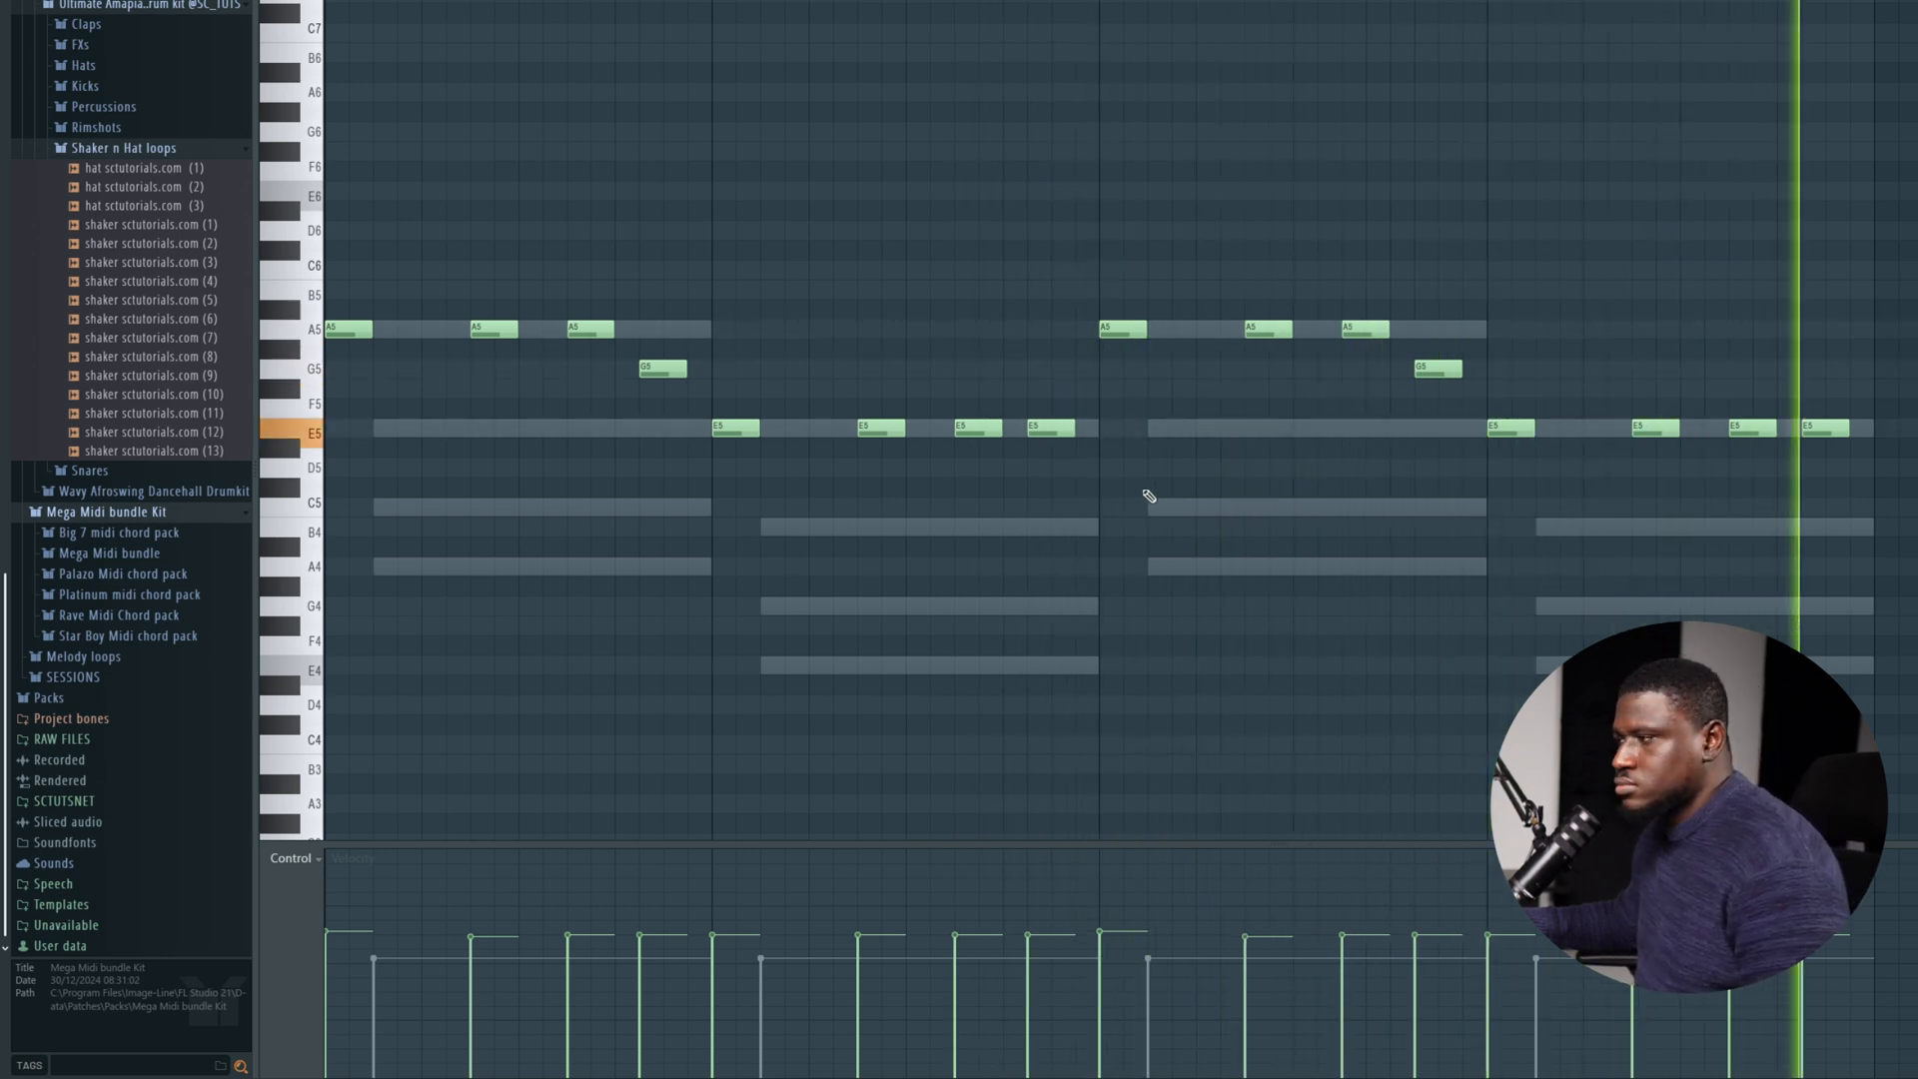
pyautogui.press('space')
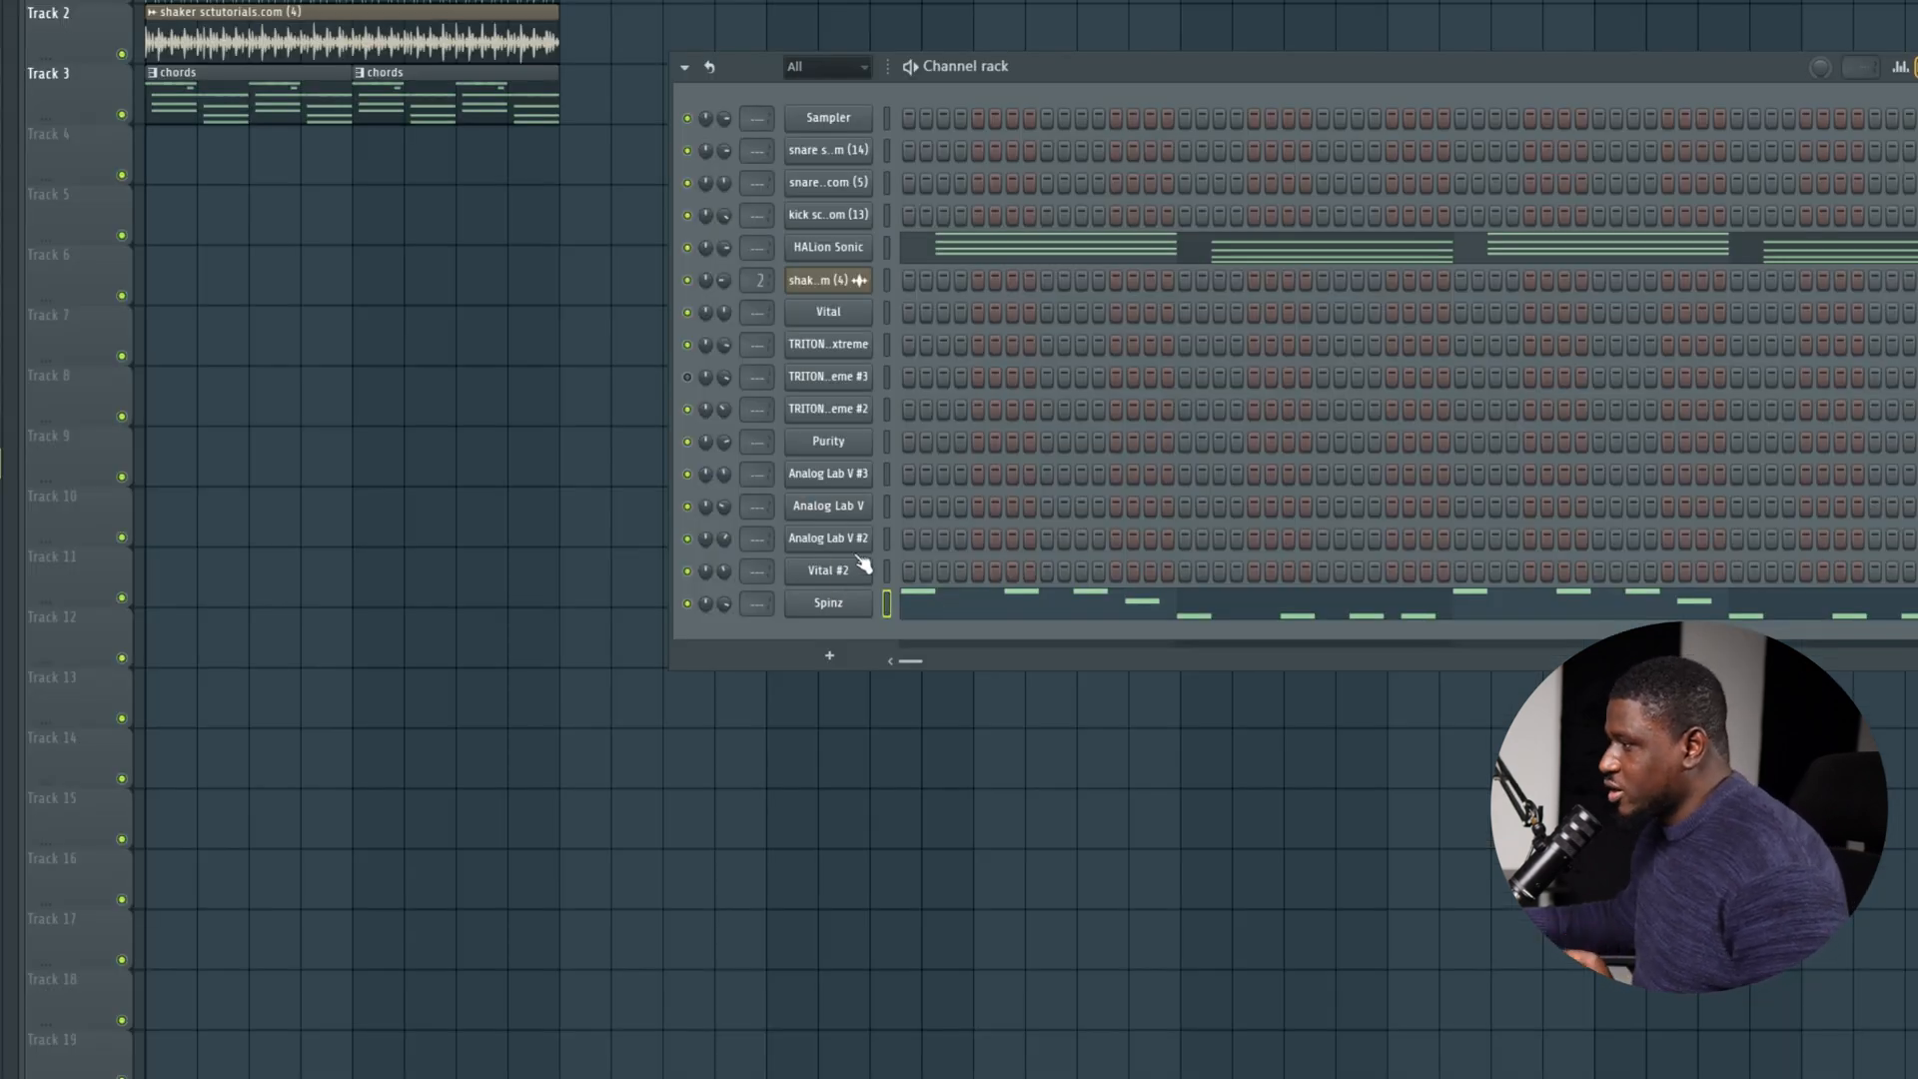
# Open the TRITON Extreme channel's program browser, filter by Hit/Arpg, search for "blas" and choose BlastFromDaPast.
pyautogui.click(843, 350)
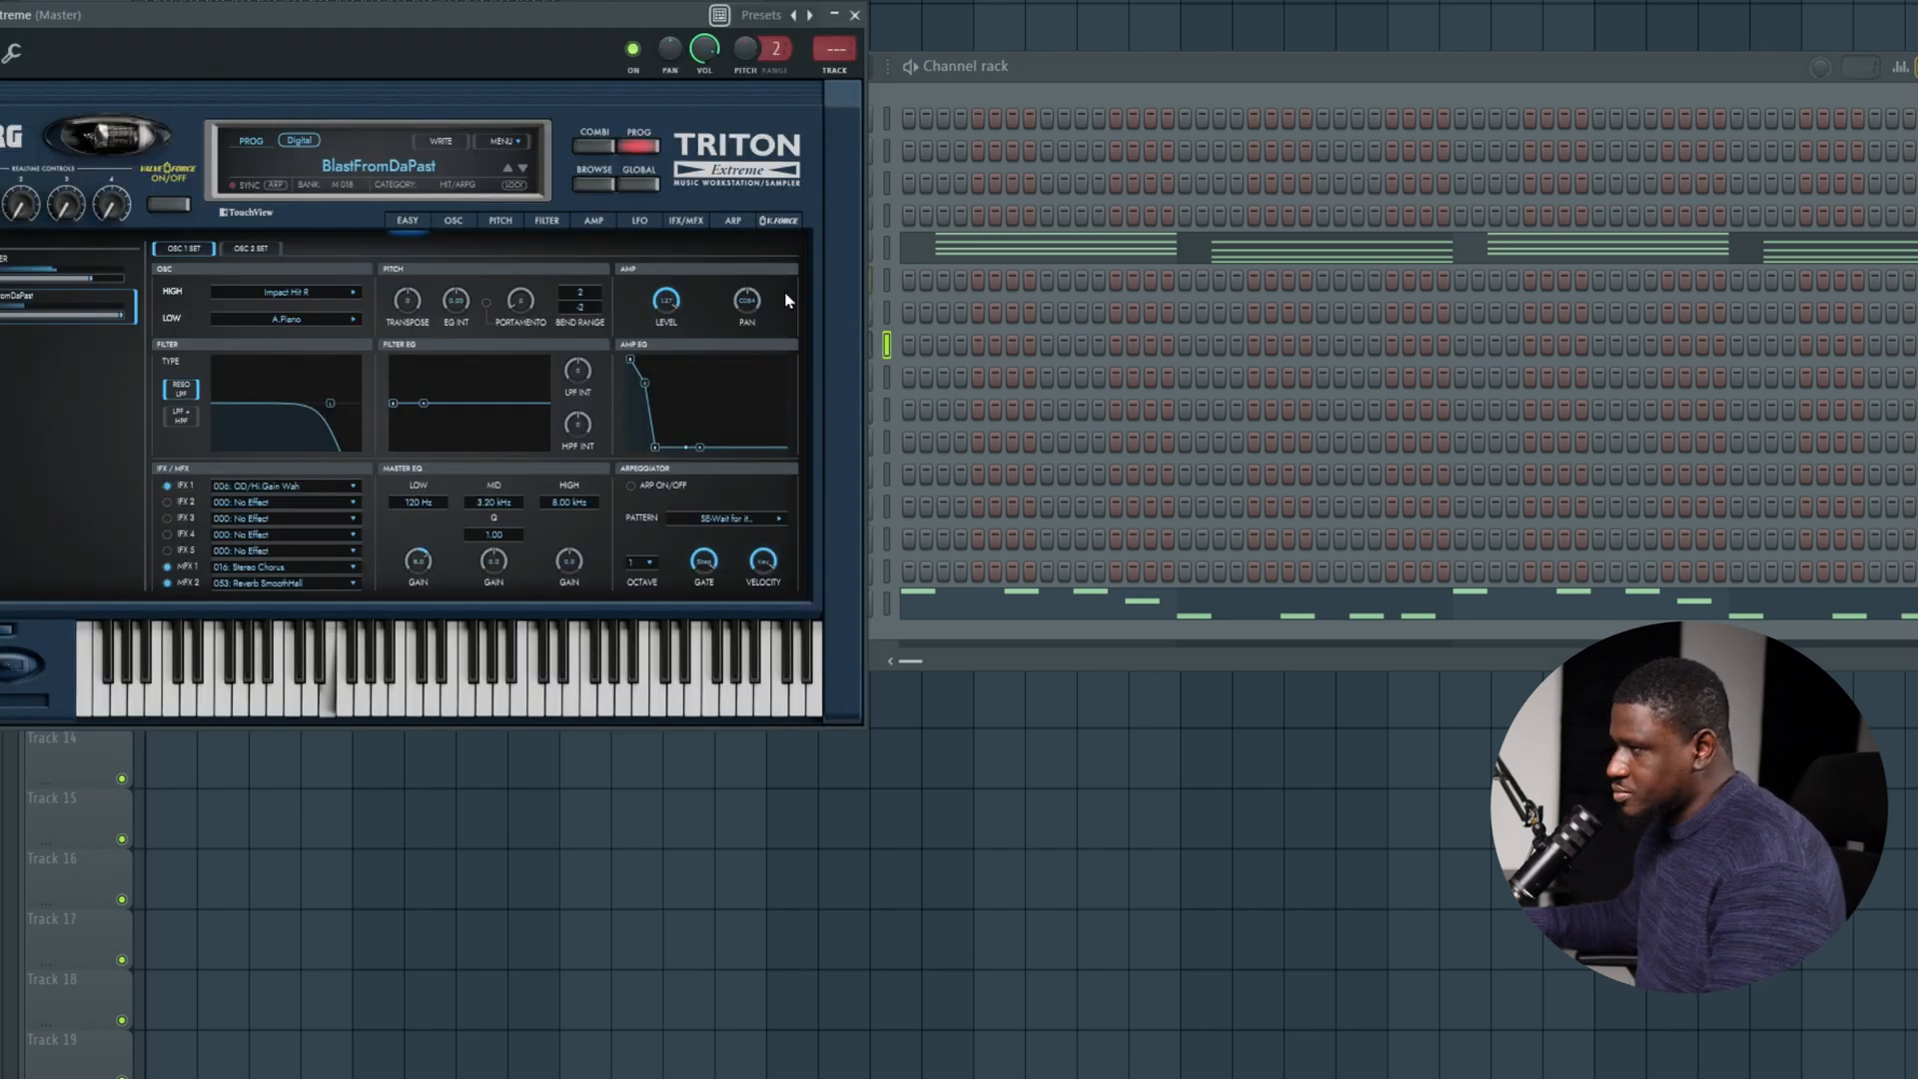
pyautogui.click(589, 182)
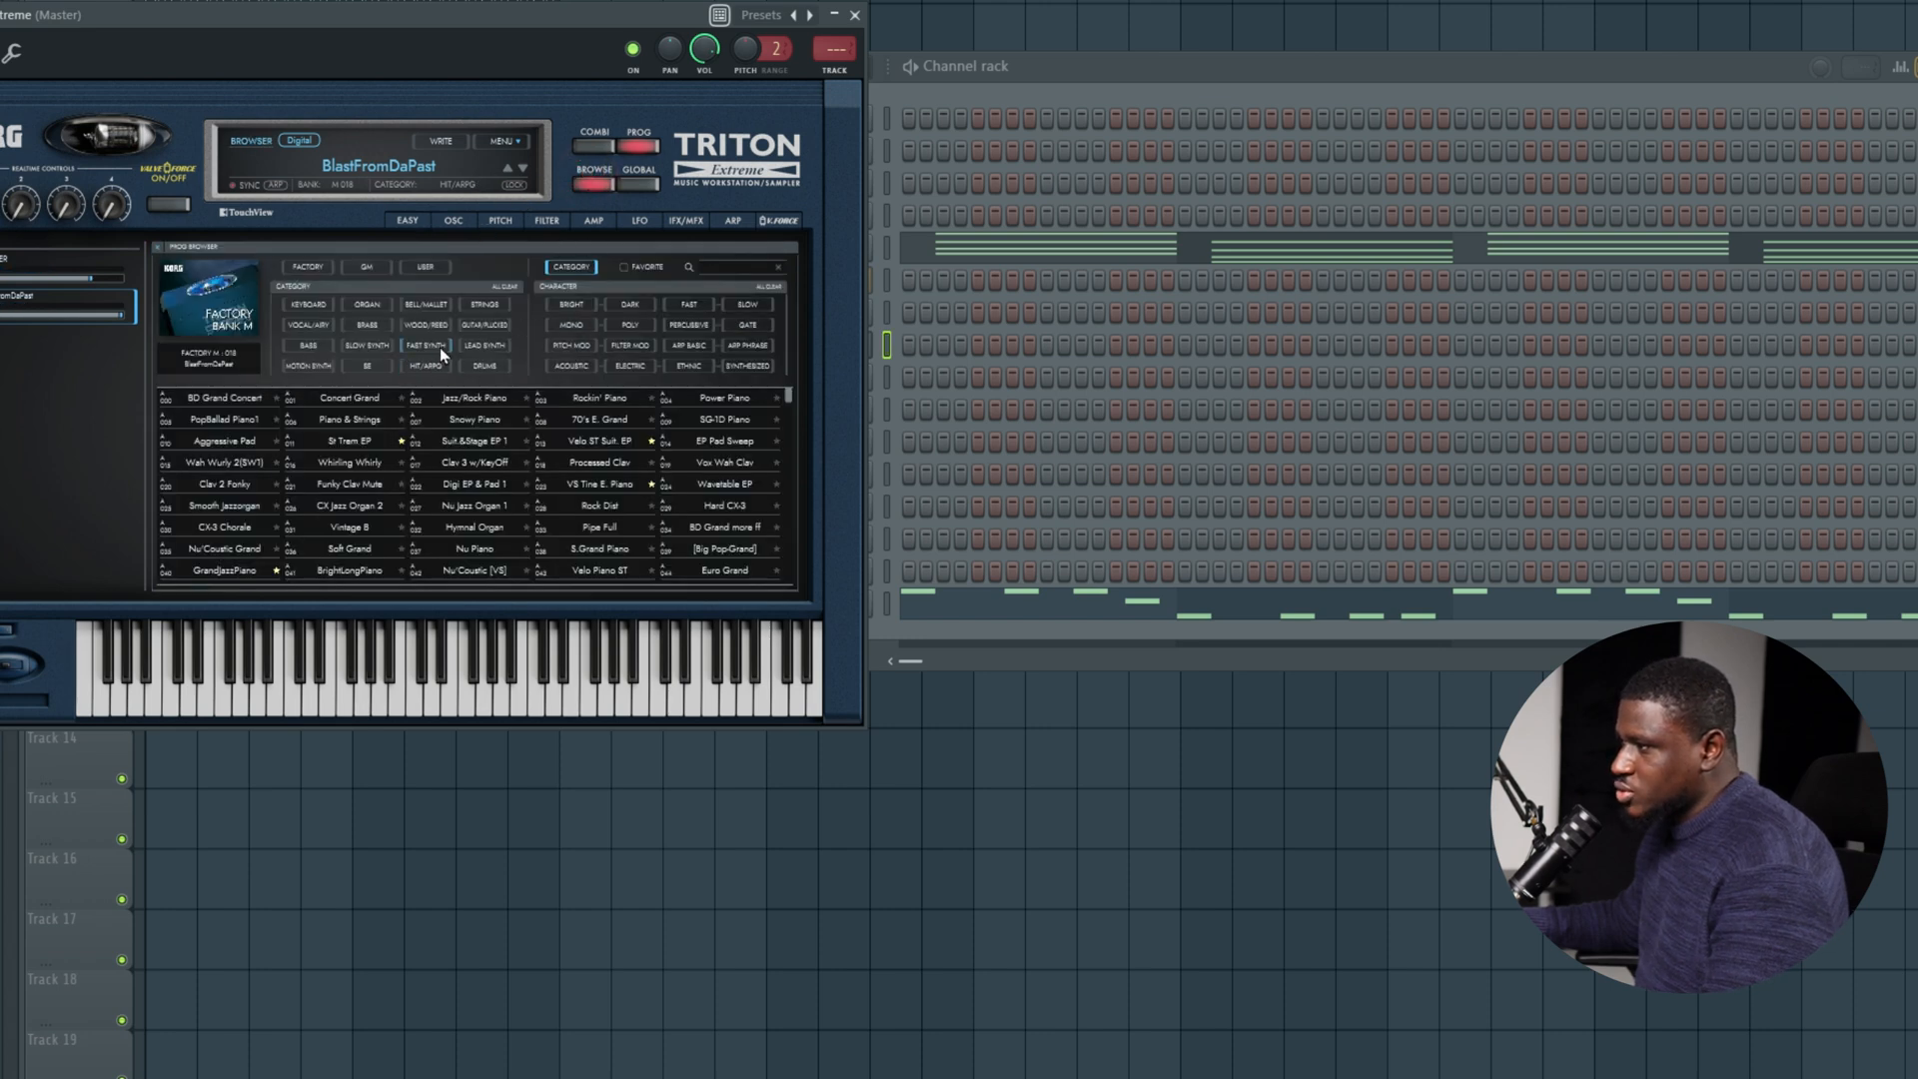
pyautogui.click(428, 364)
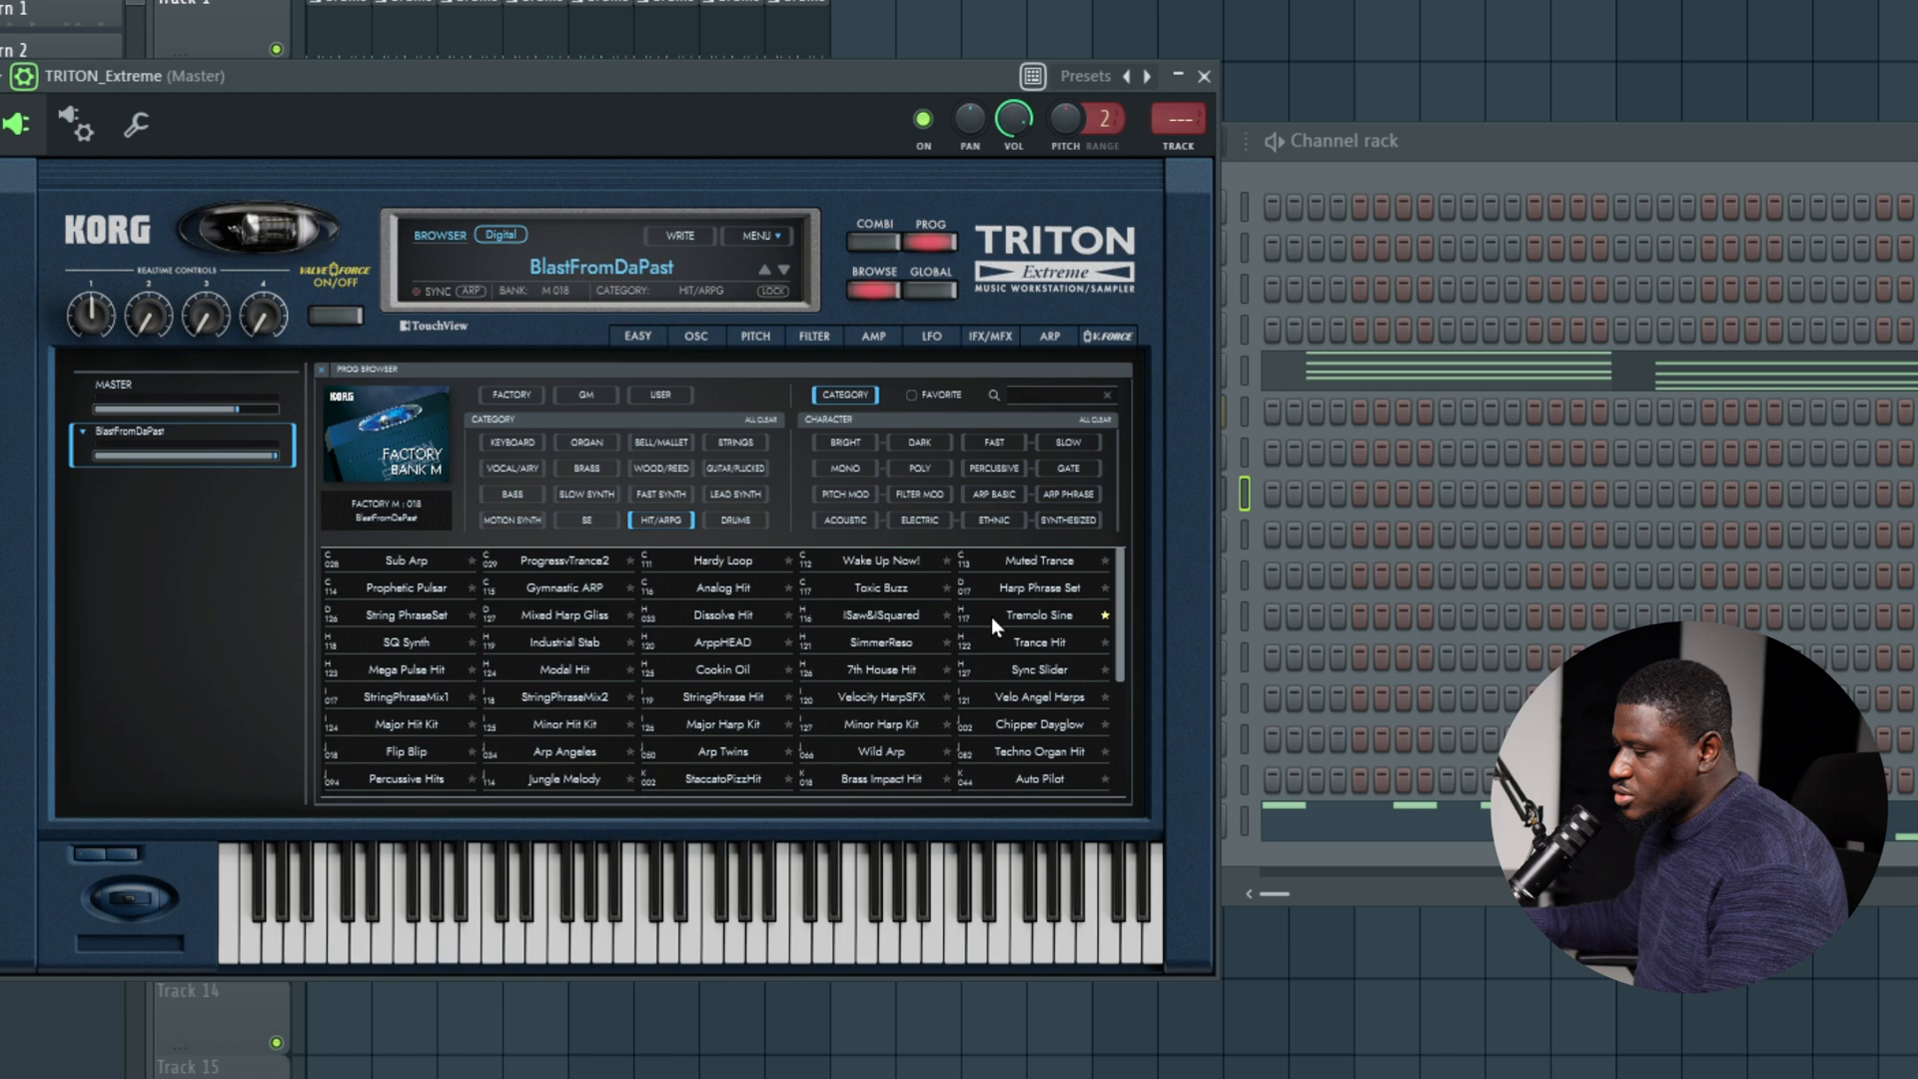
pyautogui.scroll(-8, 644, 685)
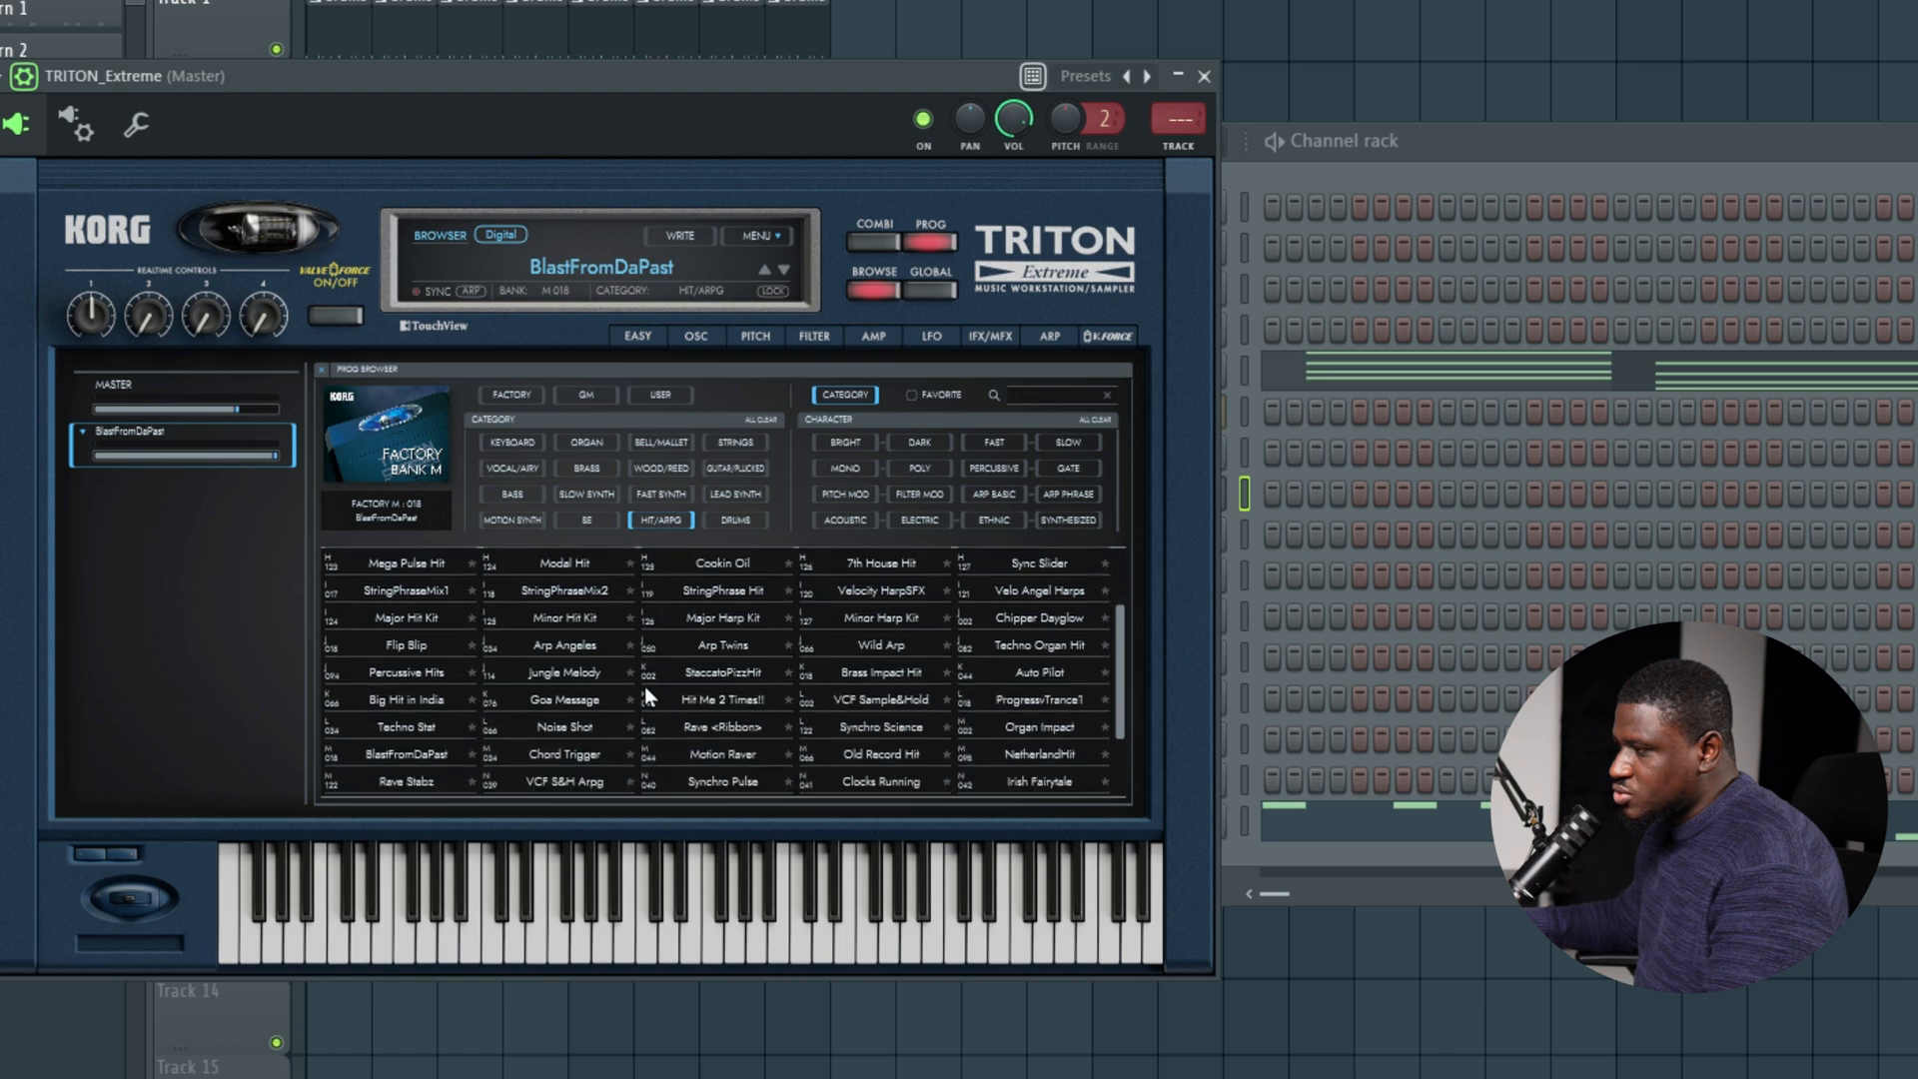
pyautogui.scroll(8, 559, 683)
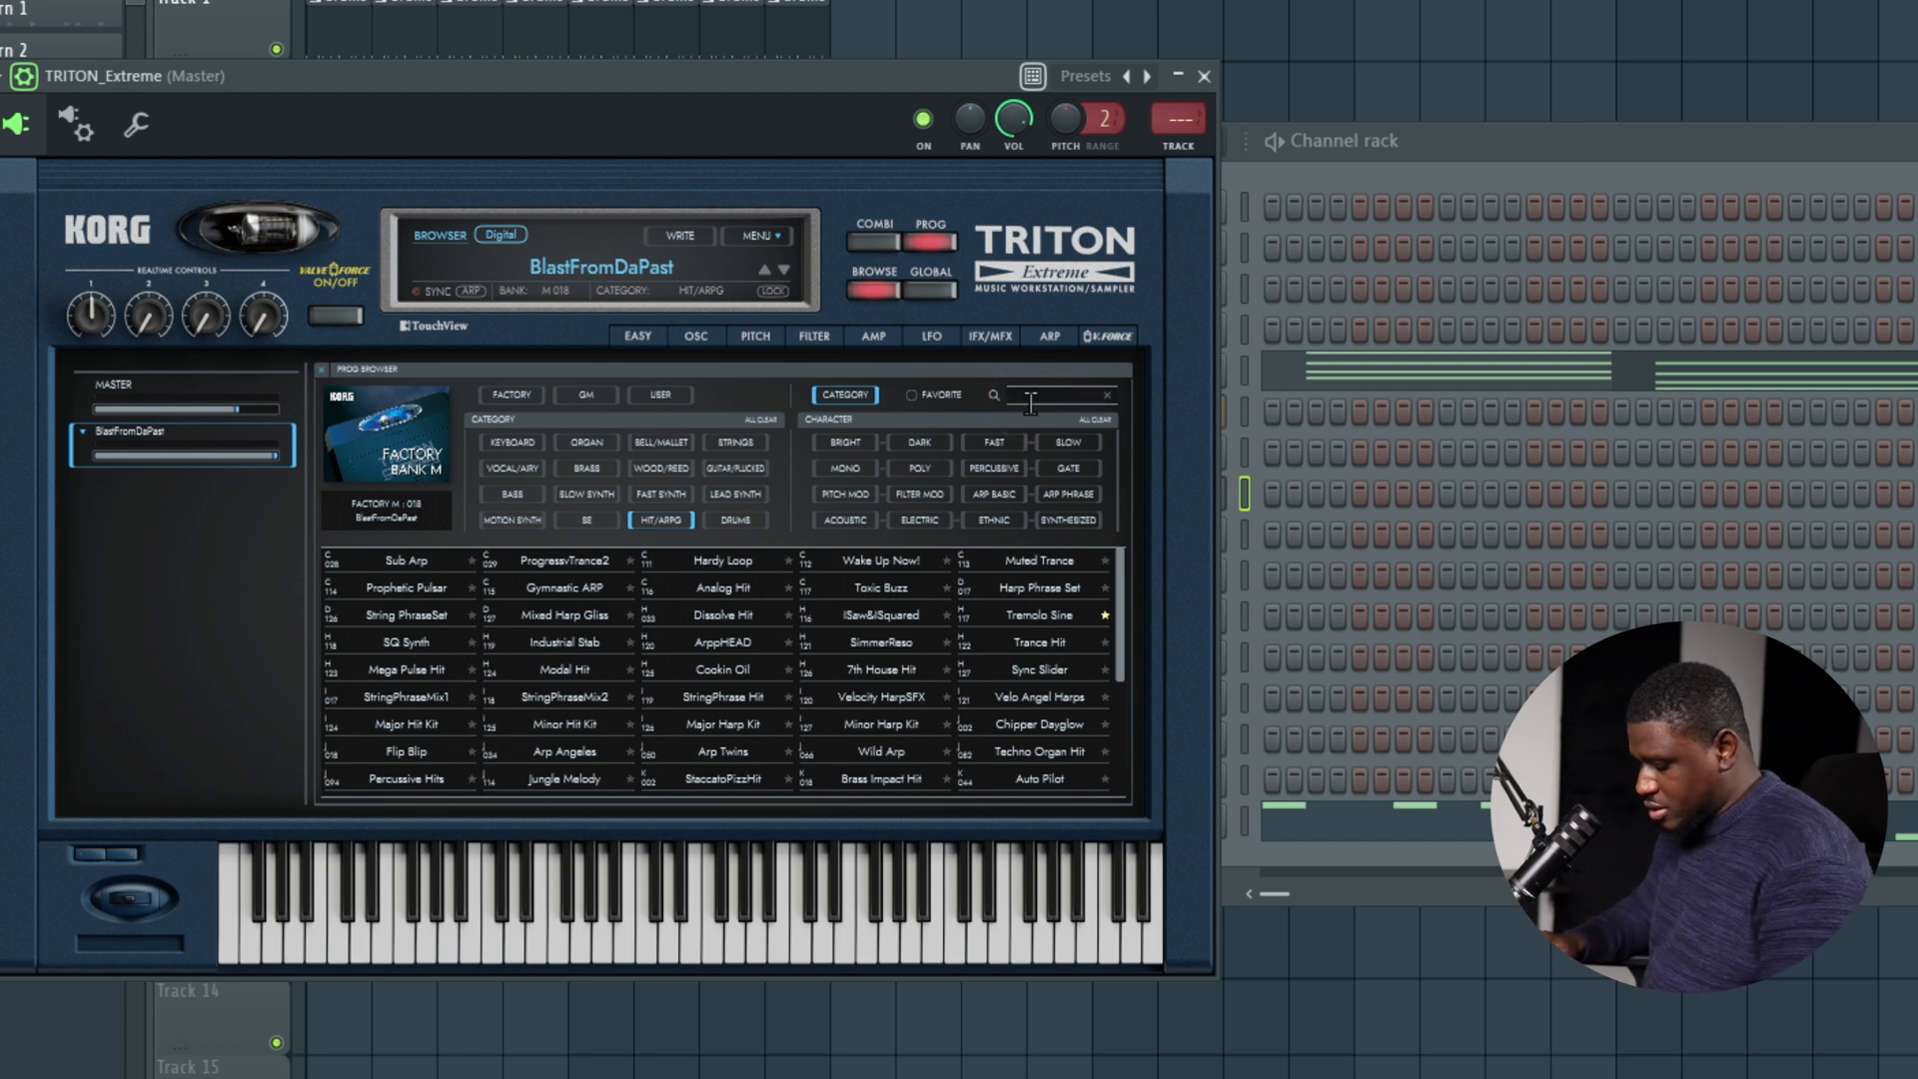
pyautogui.write('blas')
pyautogui.click(440, 561)
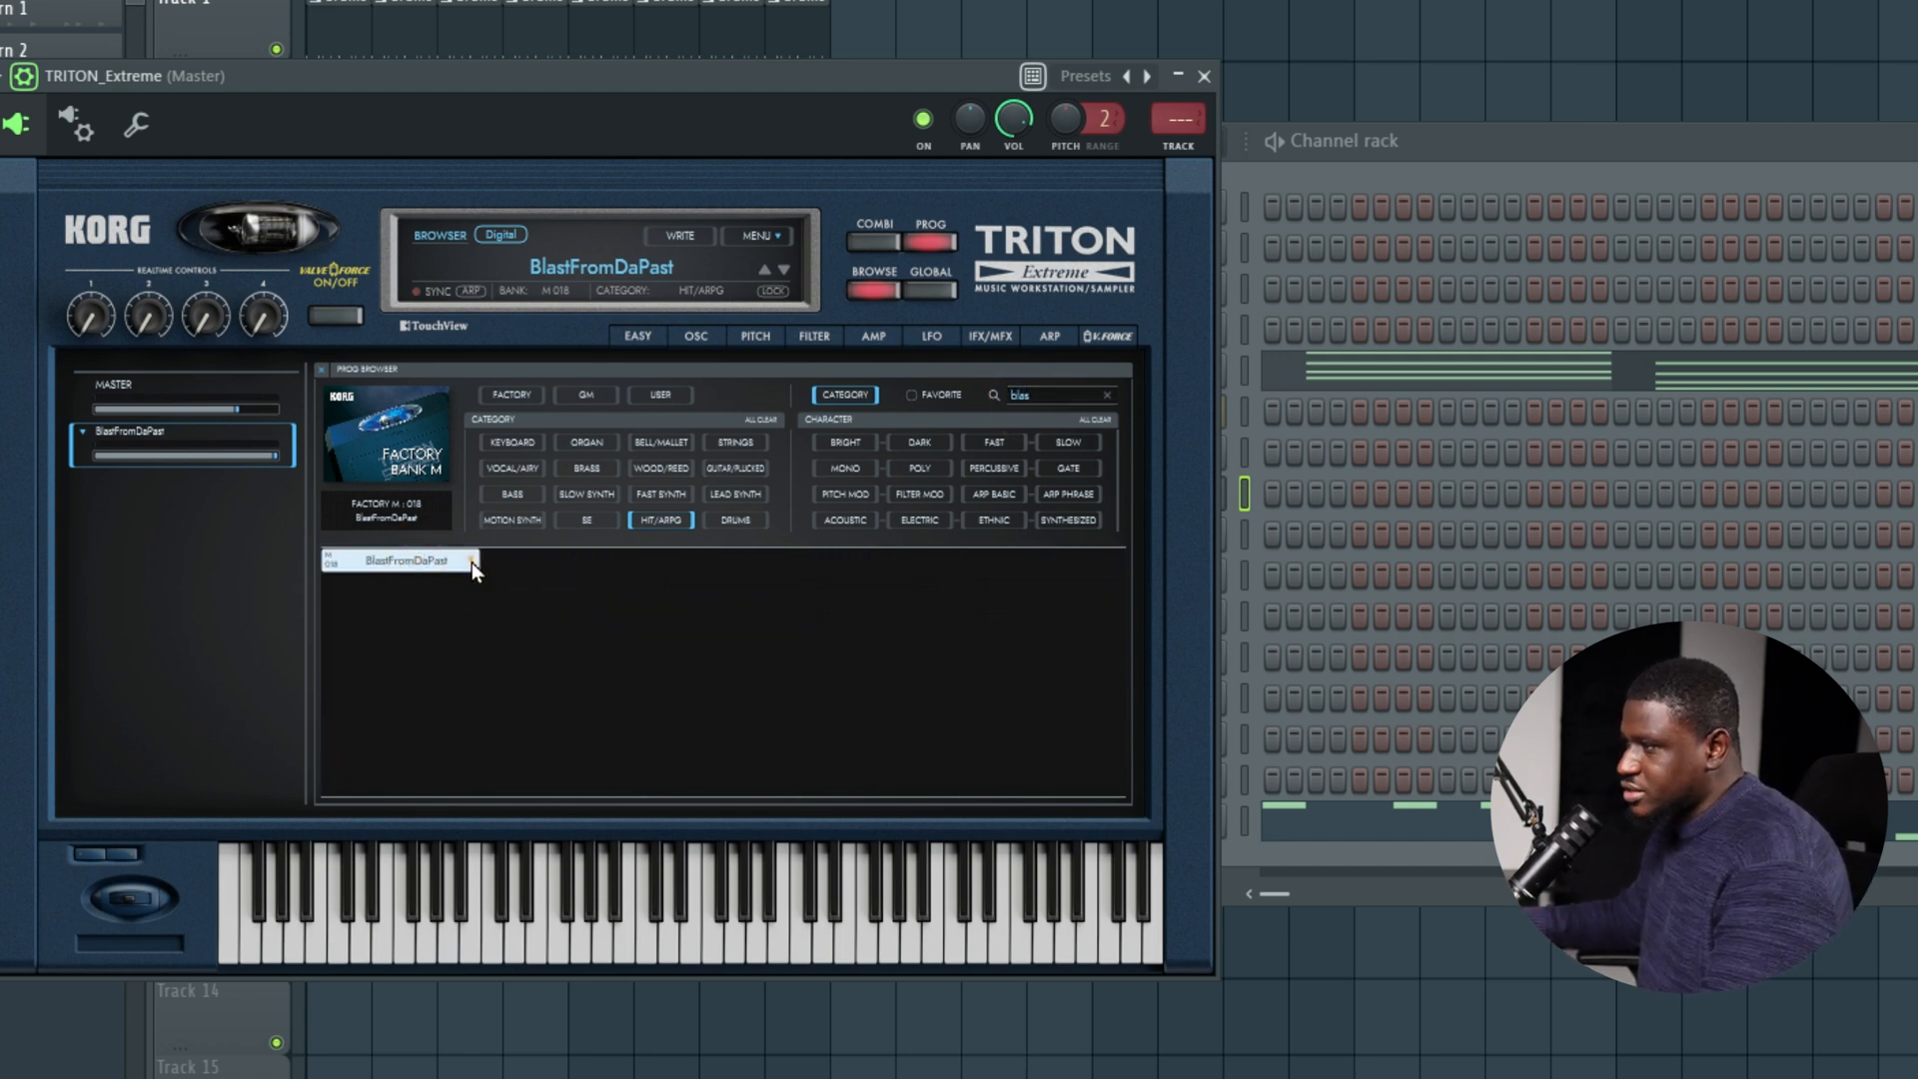
pyautogui.click(472, 562)
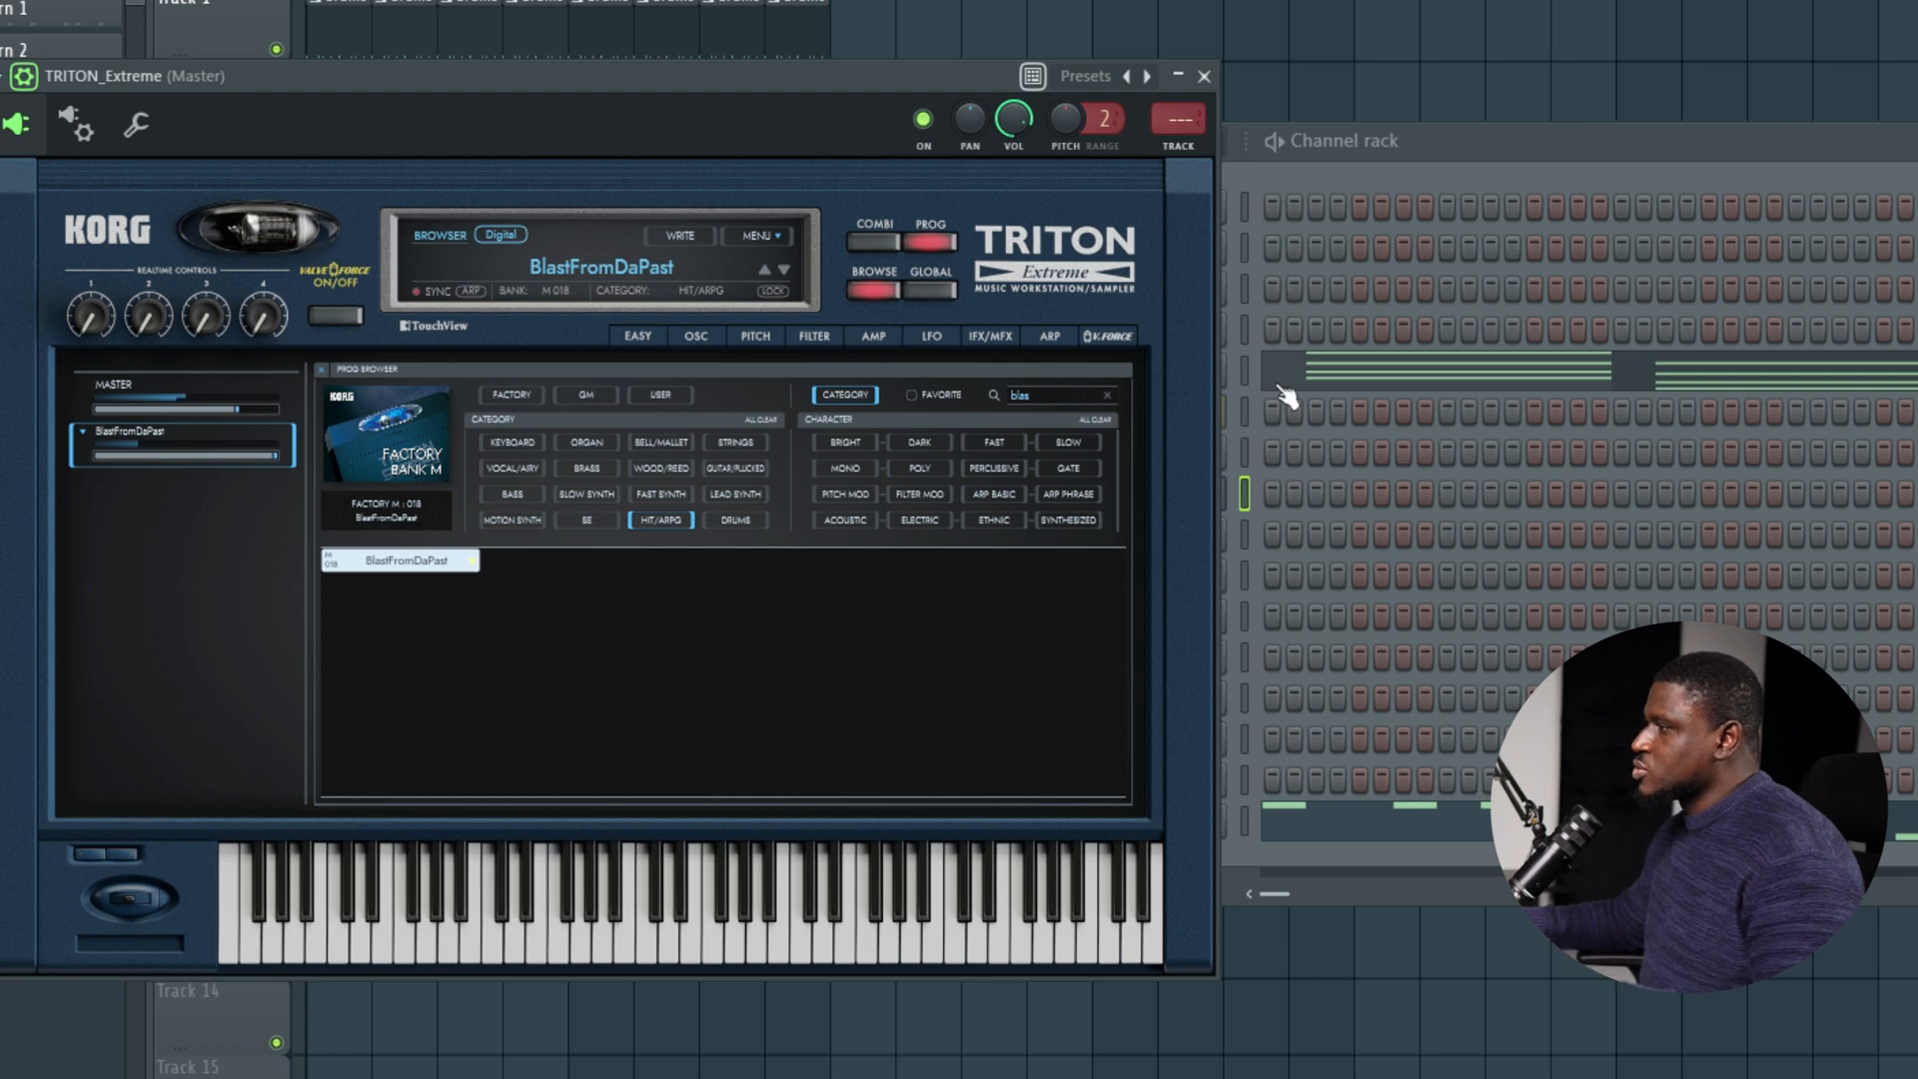
# Copy the Spinz channel's notes and paste them into the first TRITON Extreme channel.
pyautogui.click(1443, 125)
pyautogui.rightClick(1167, 825)
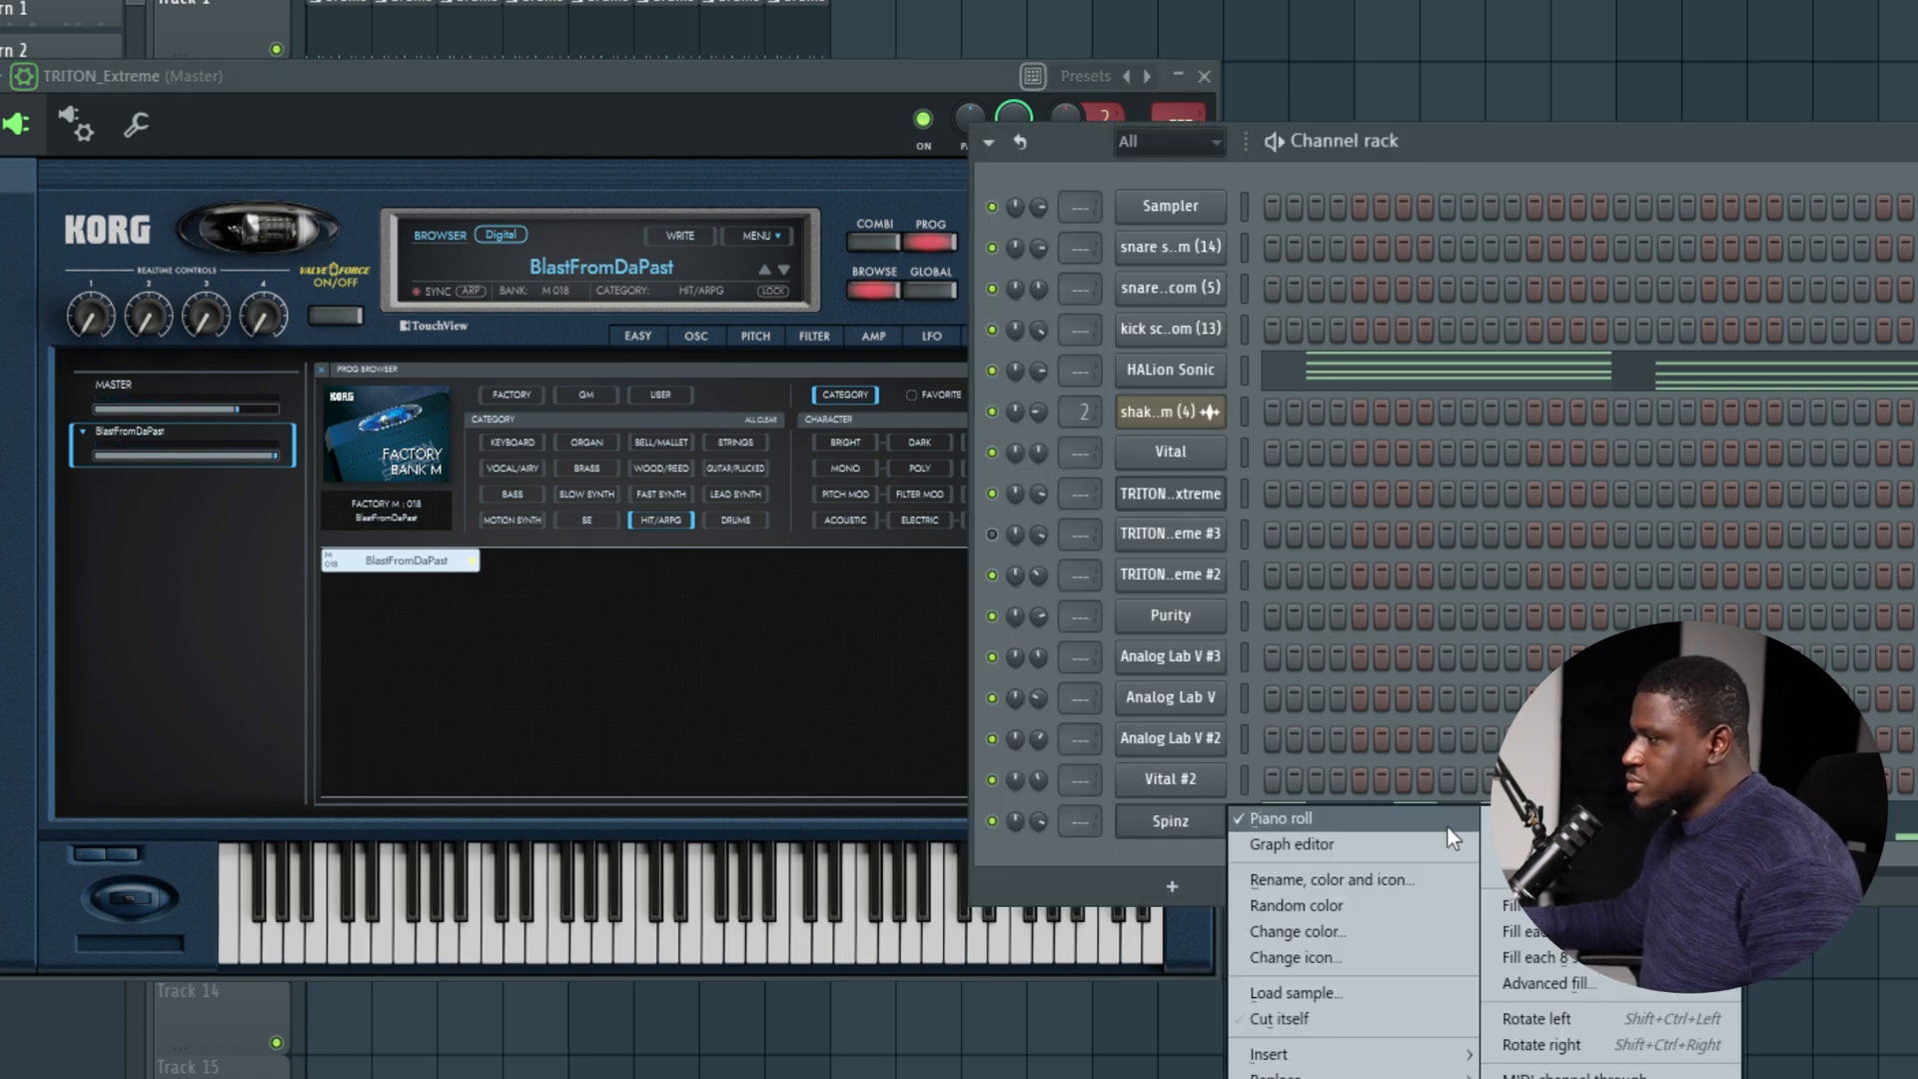
pyautogui.click(1448, 825)
pyautogui.rightClick(1181, 454)
pyautogui.click(1180, 454)
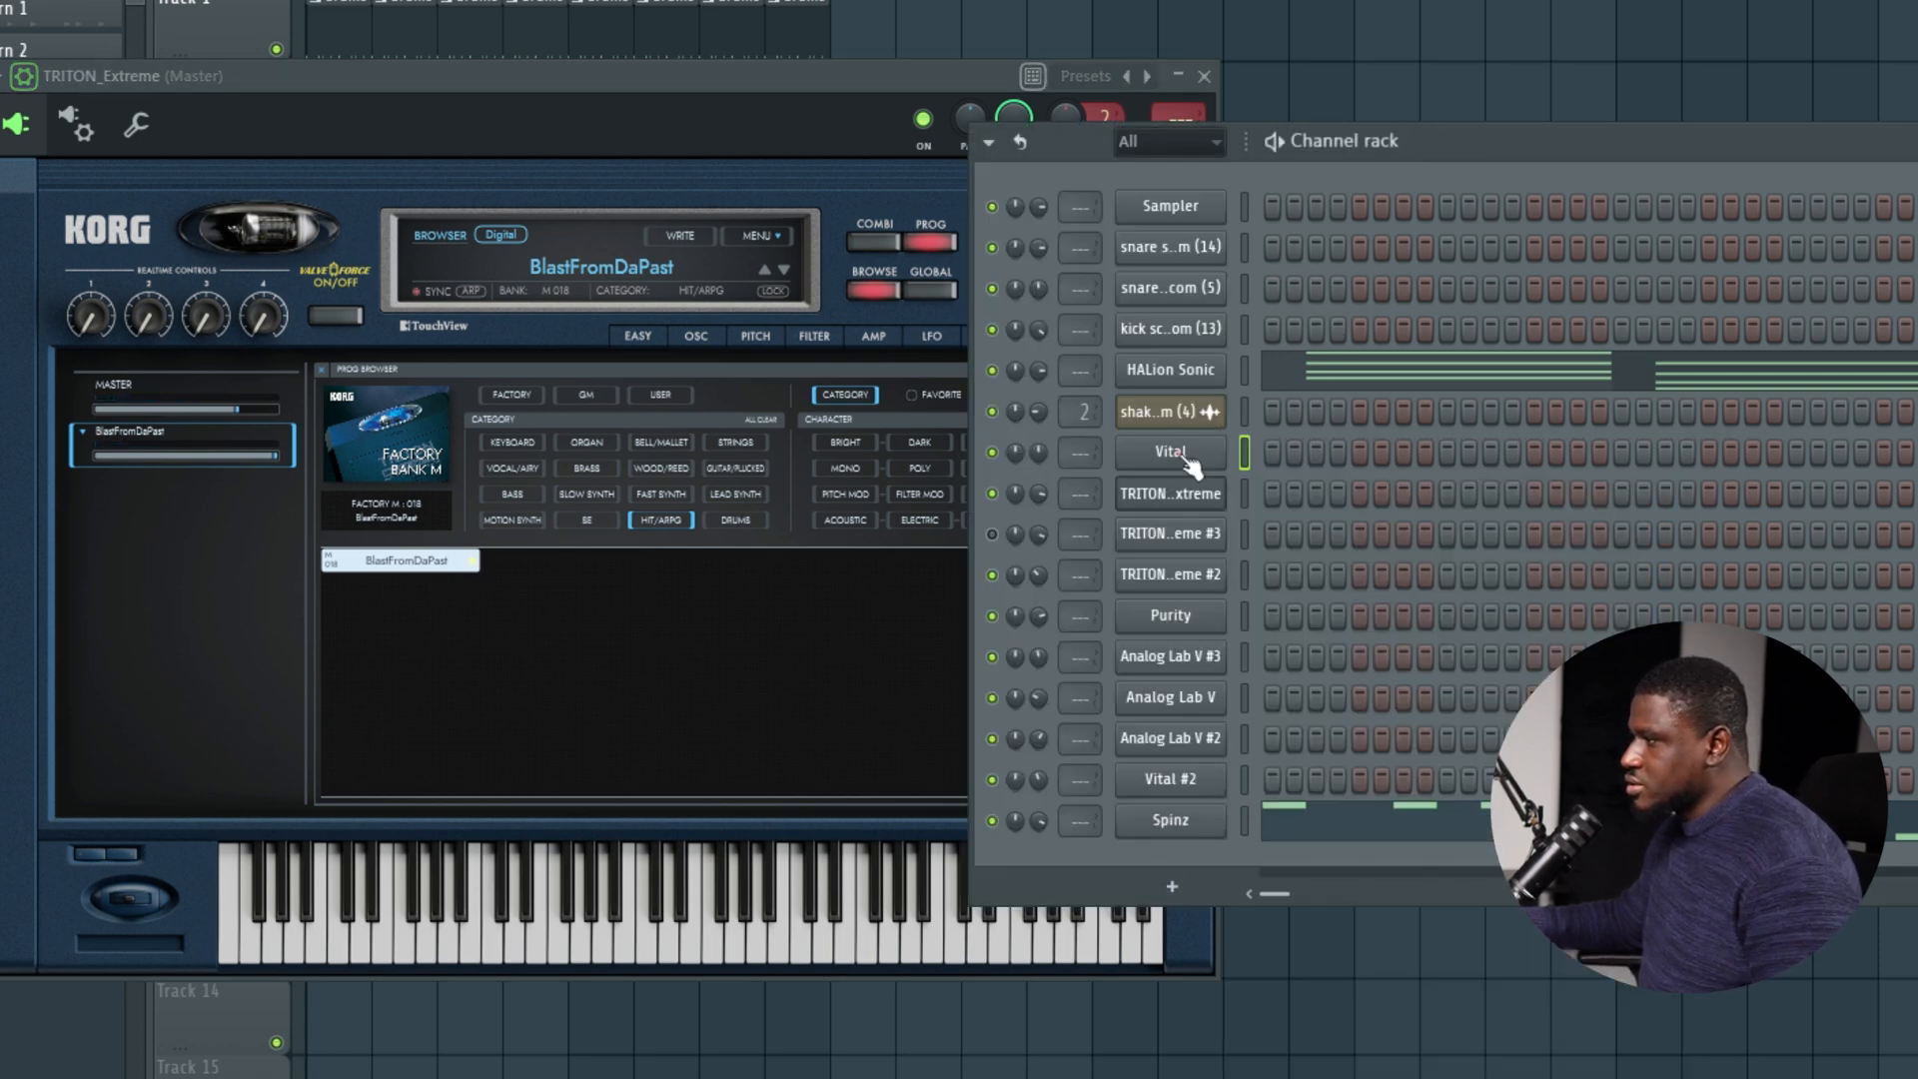
pyautogui.rightClick(1205, 495)
pyautogui.click(1521, 545)
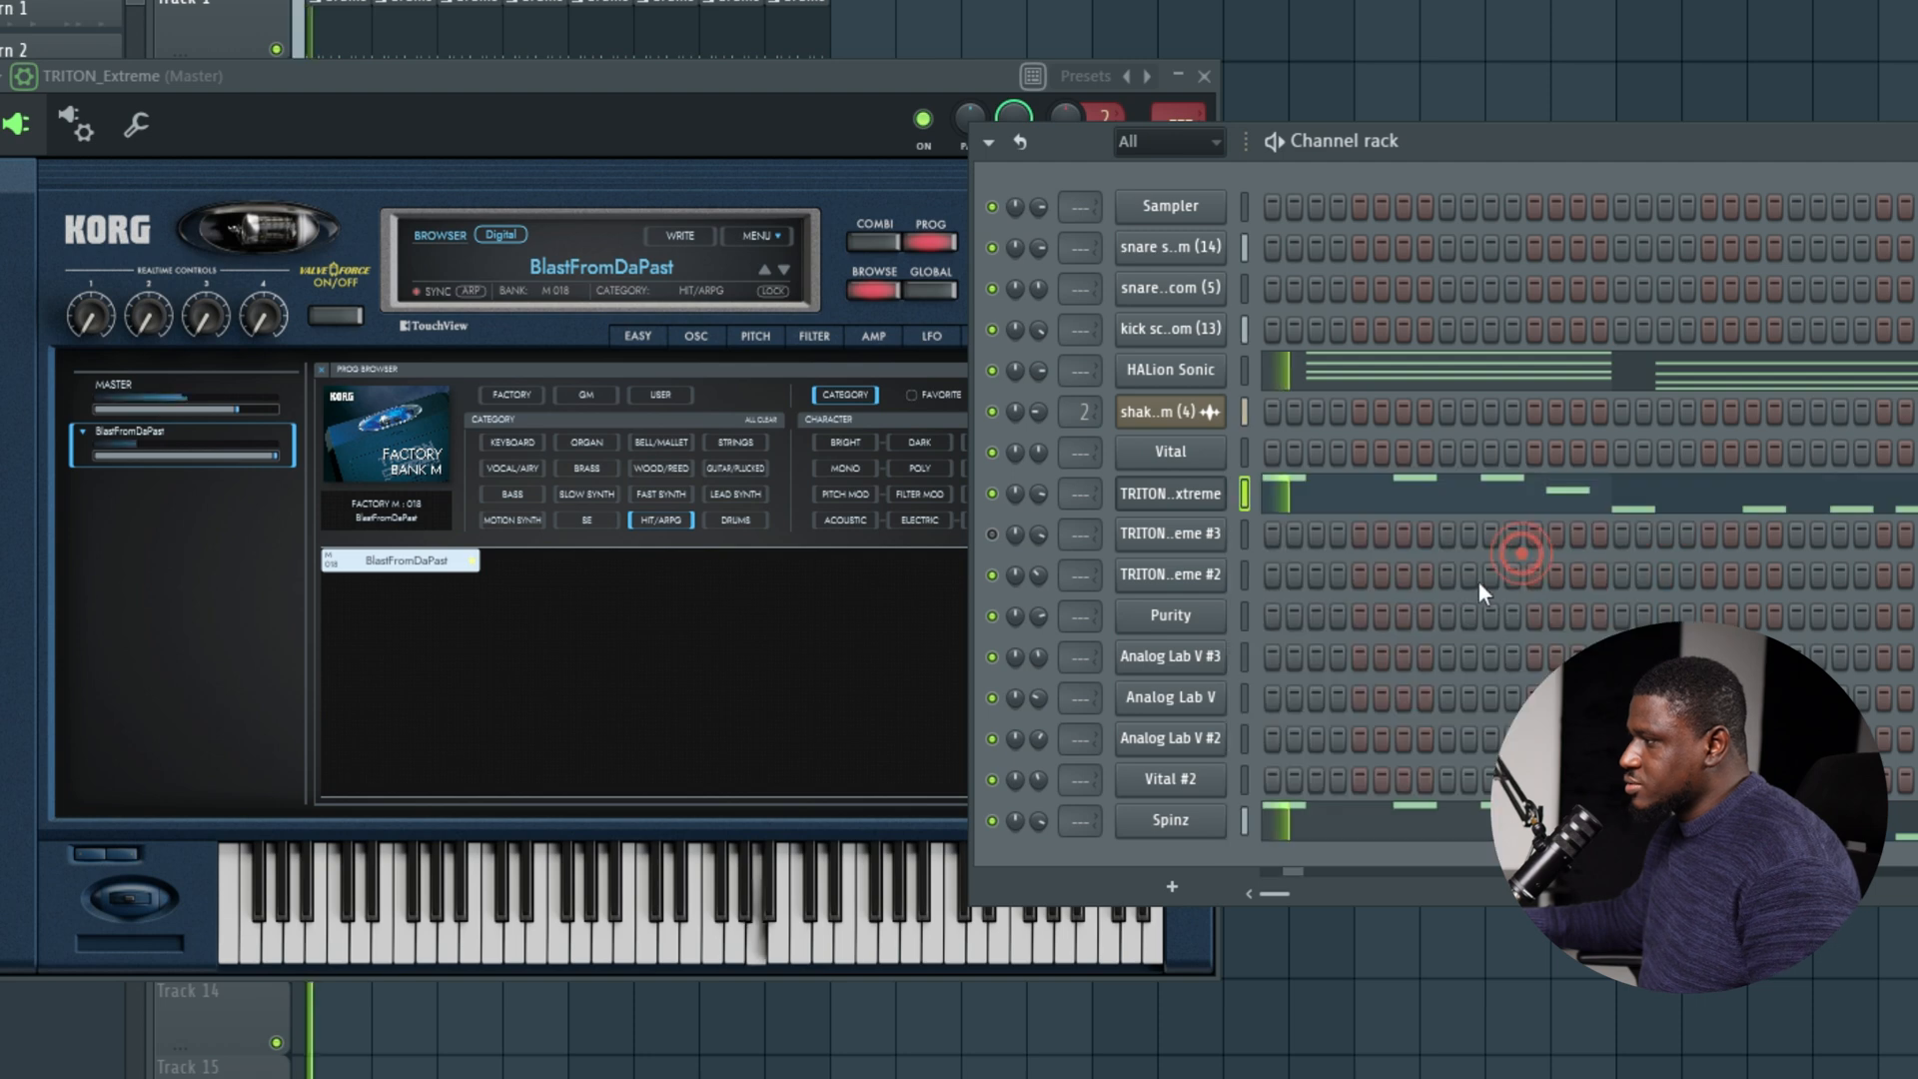
# Transpose all notes of the TRITON Extreme part down one octave, listen, and return to the channel rack.
pyautogui.click(1317, 498)
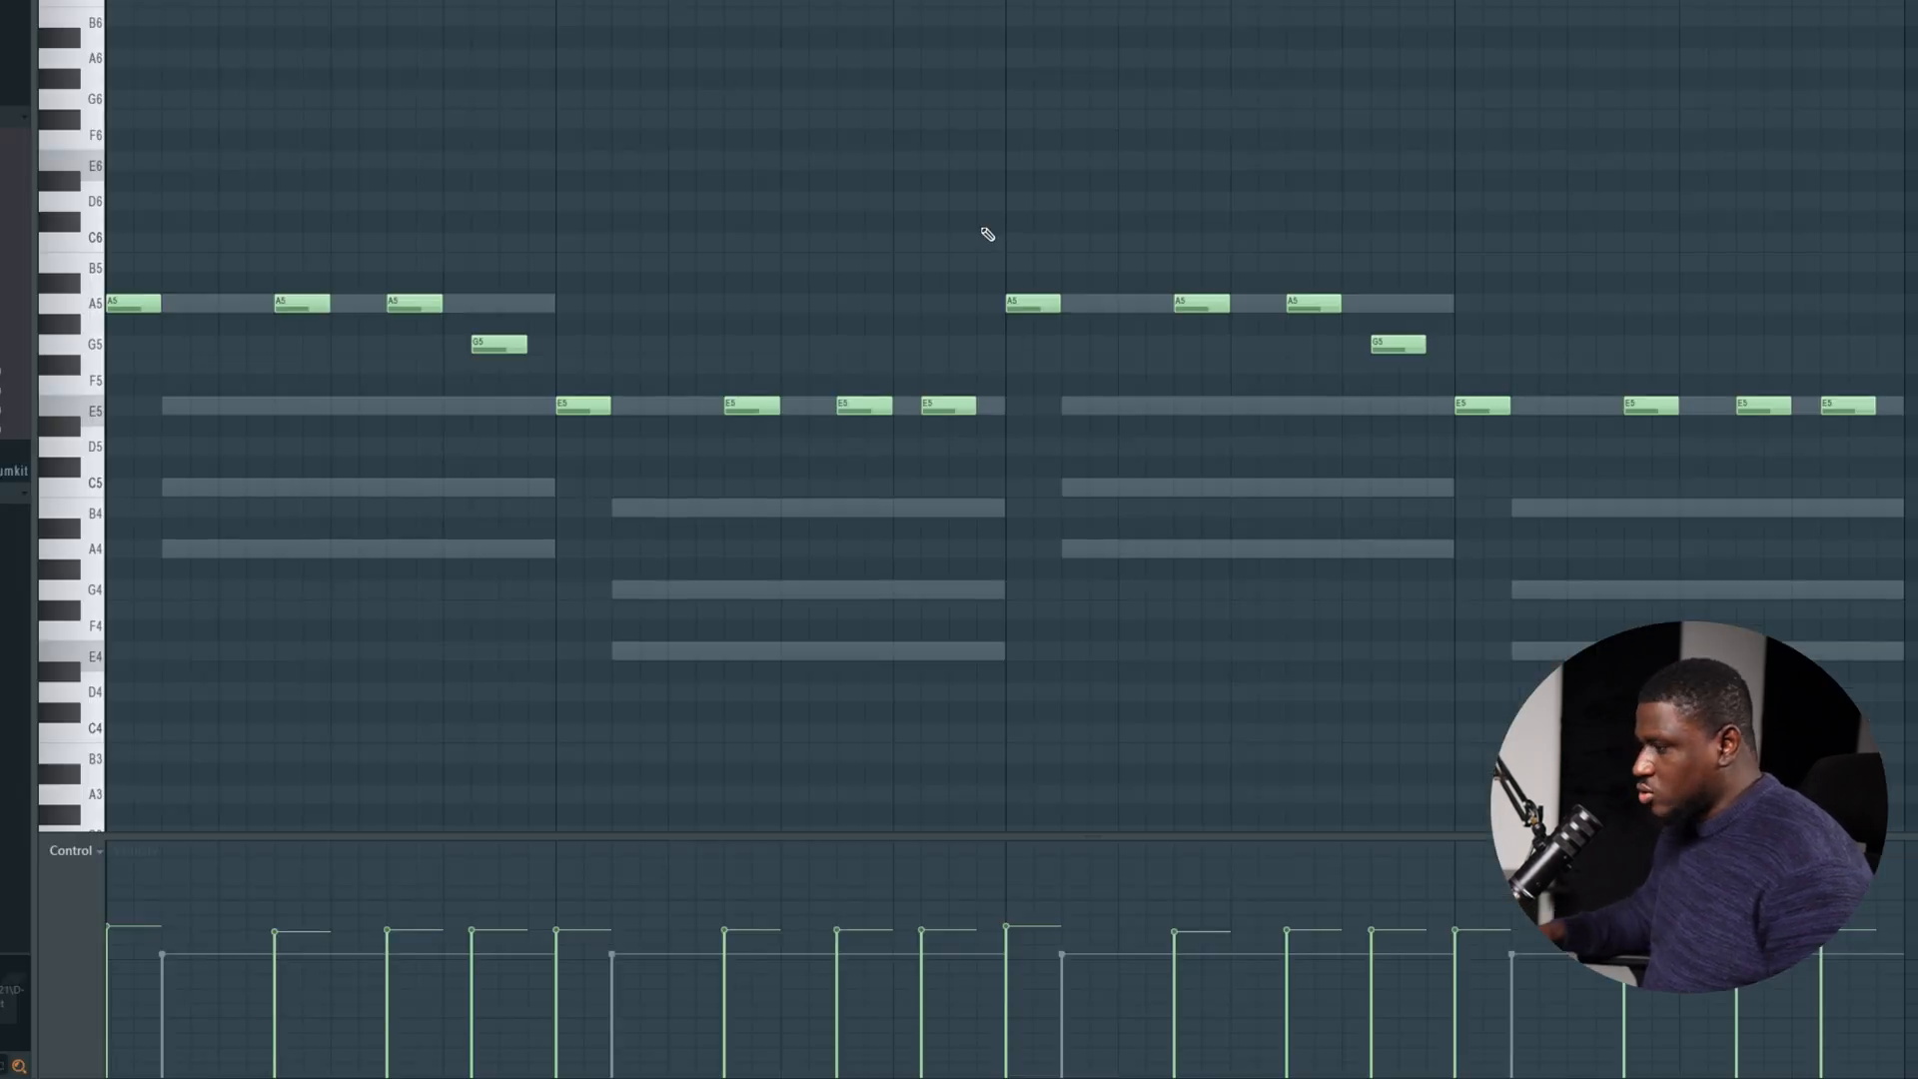
pyautogui.hotkey('ctrl', 'Down')
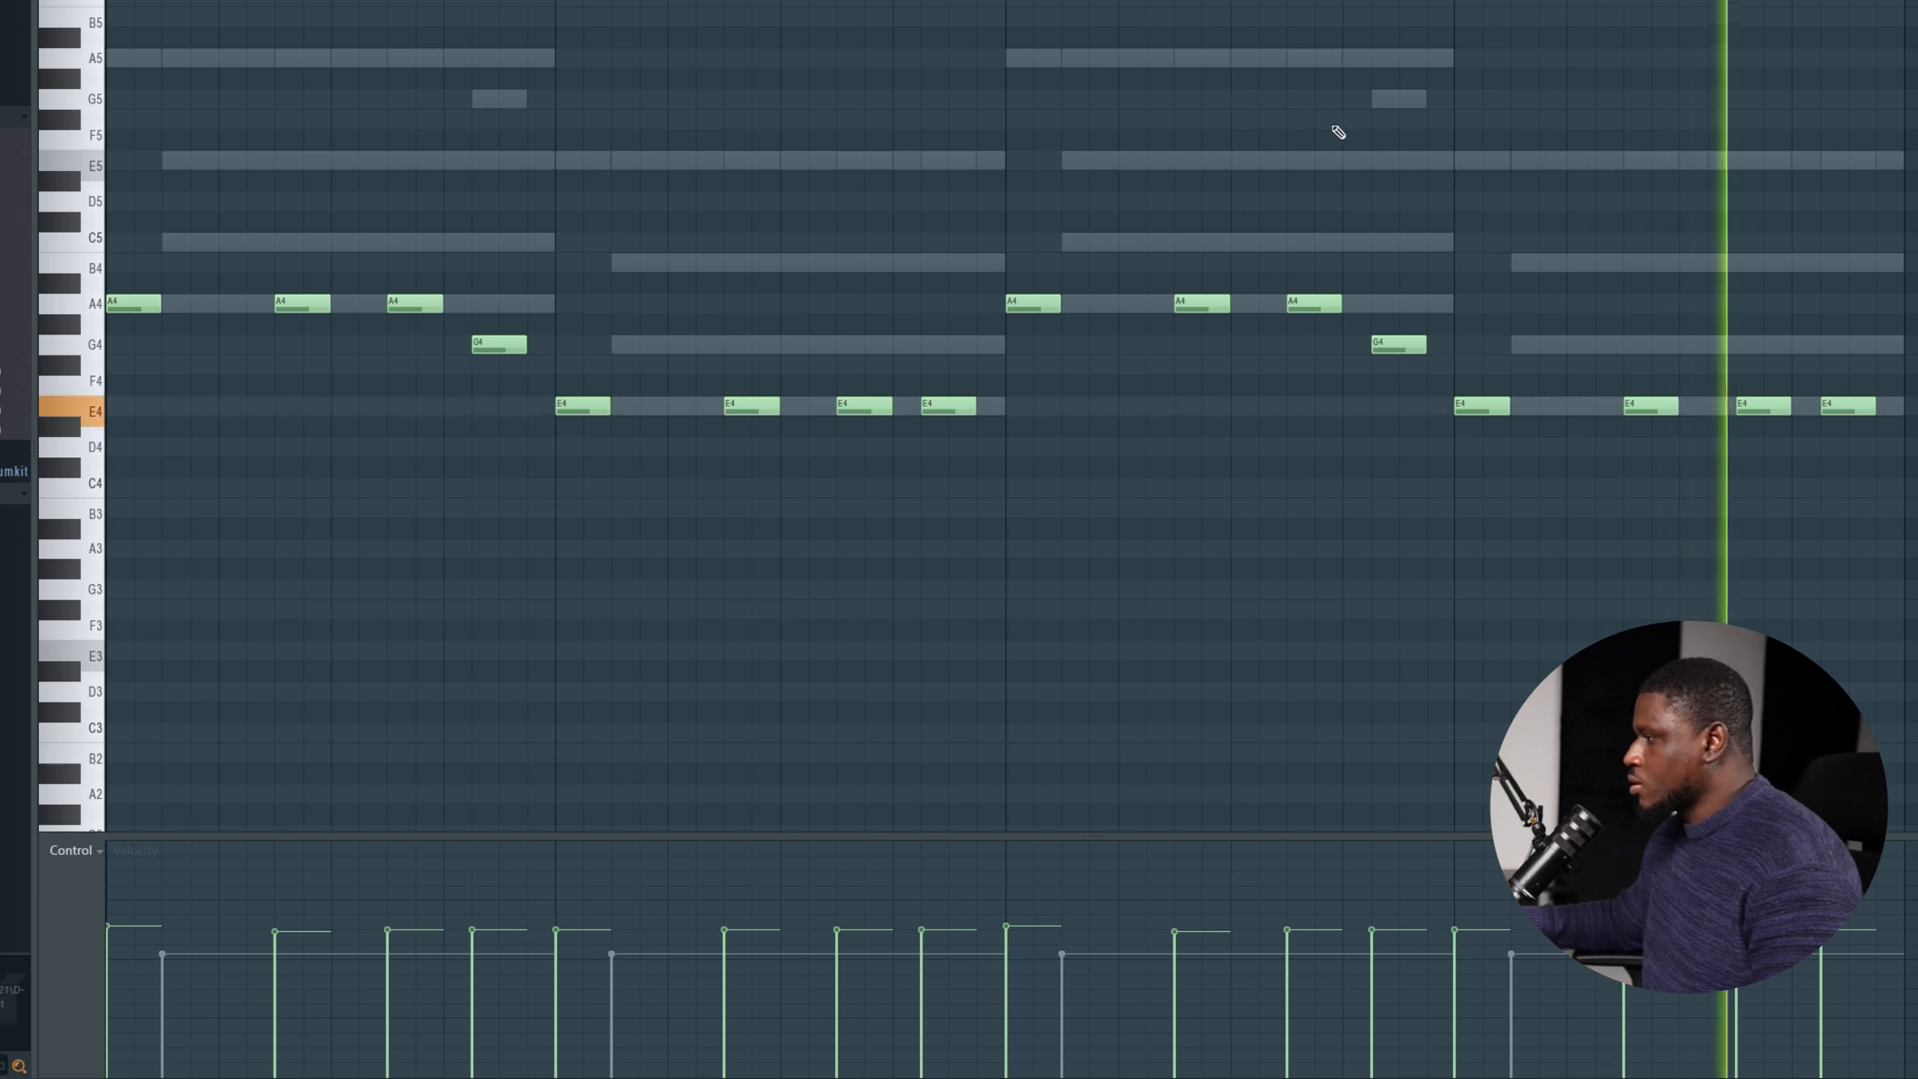
pyautogui.press('F6')
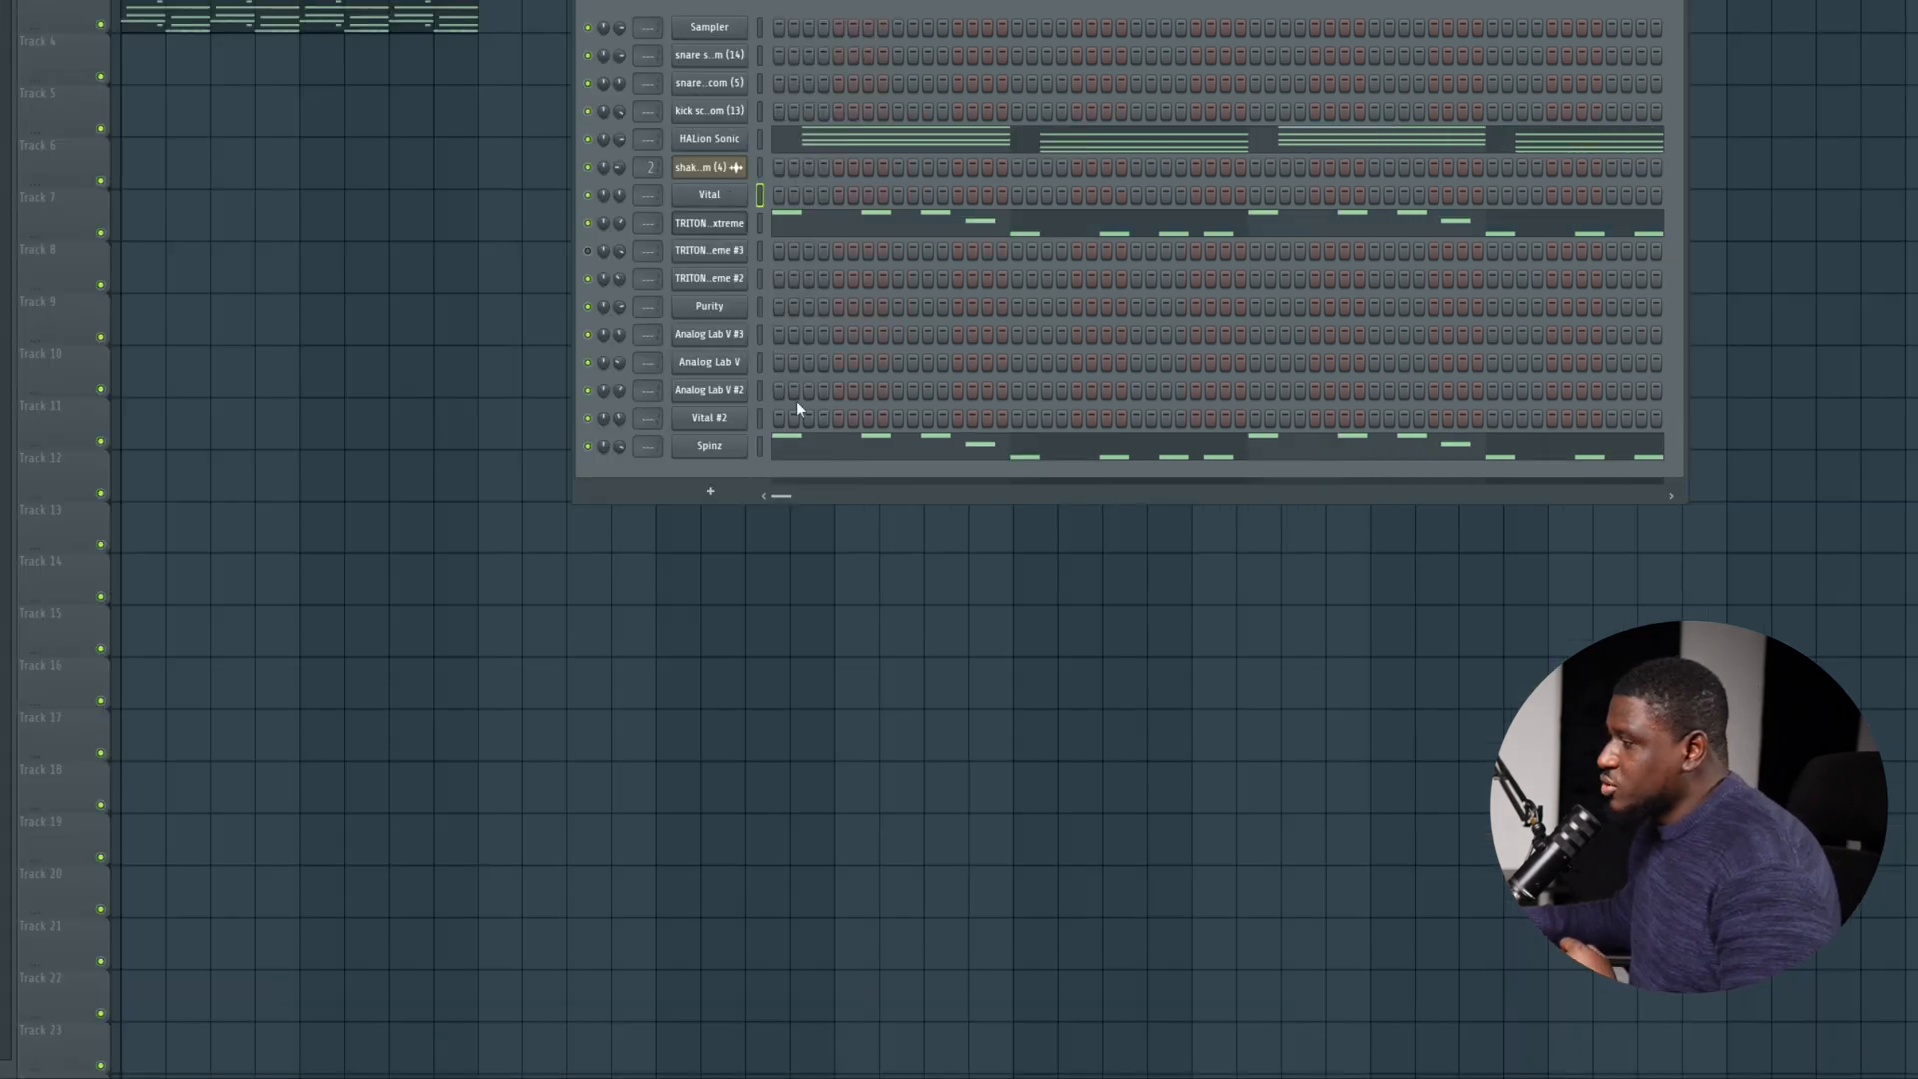
# Copy the Spinz notes, check the Vital channel's Future Bass patch, and paste the notes into the Vital channel.
pyautogui.rightClick(727, 447)
pyautogui.click(933, 467)
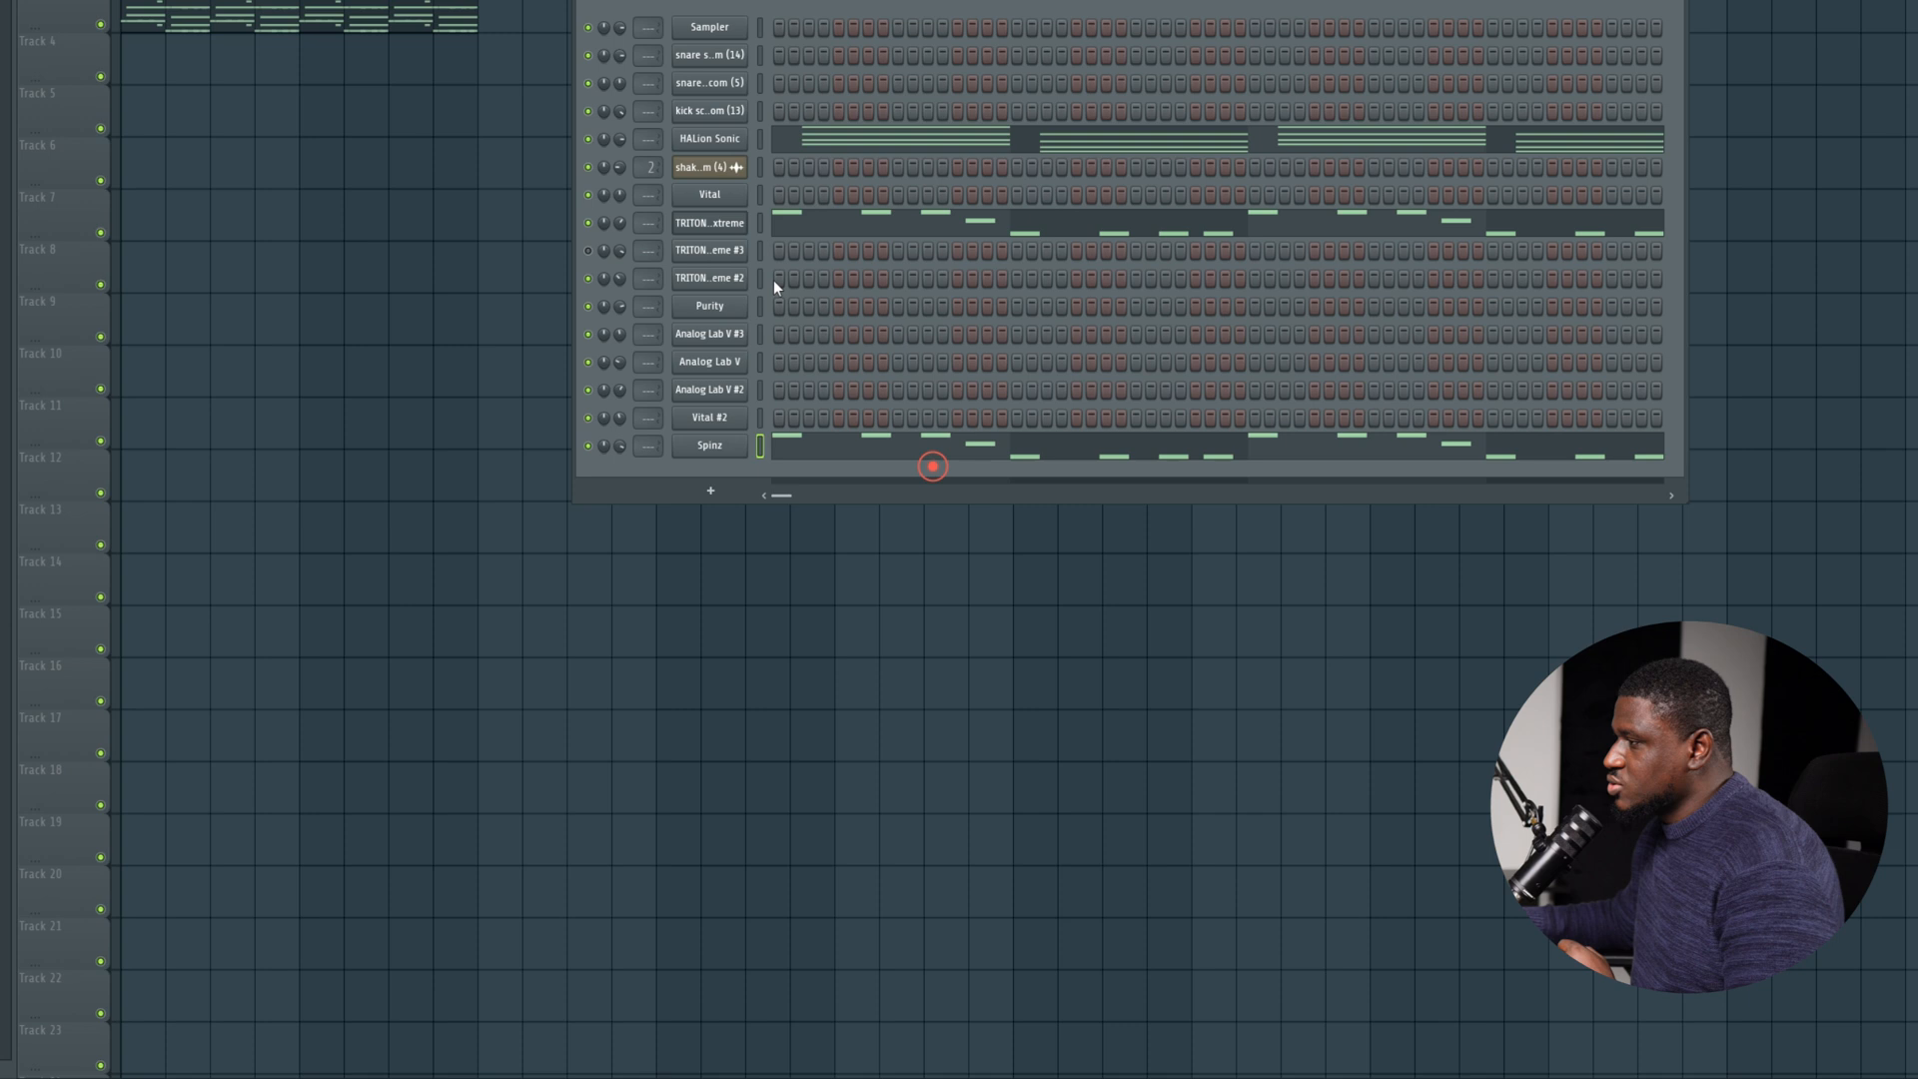
pyautogui.click(736, 196)
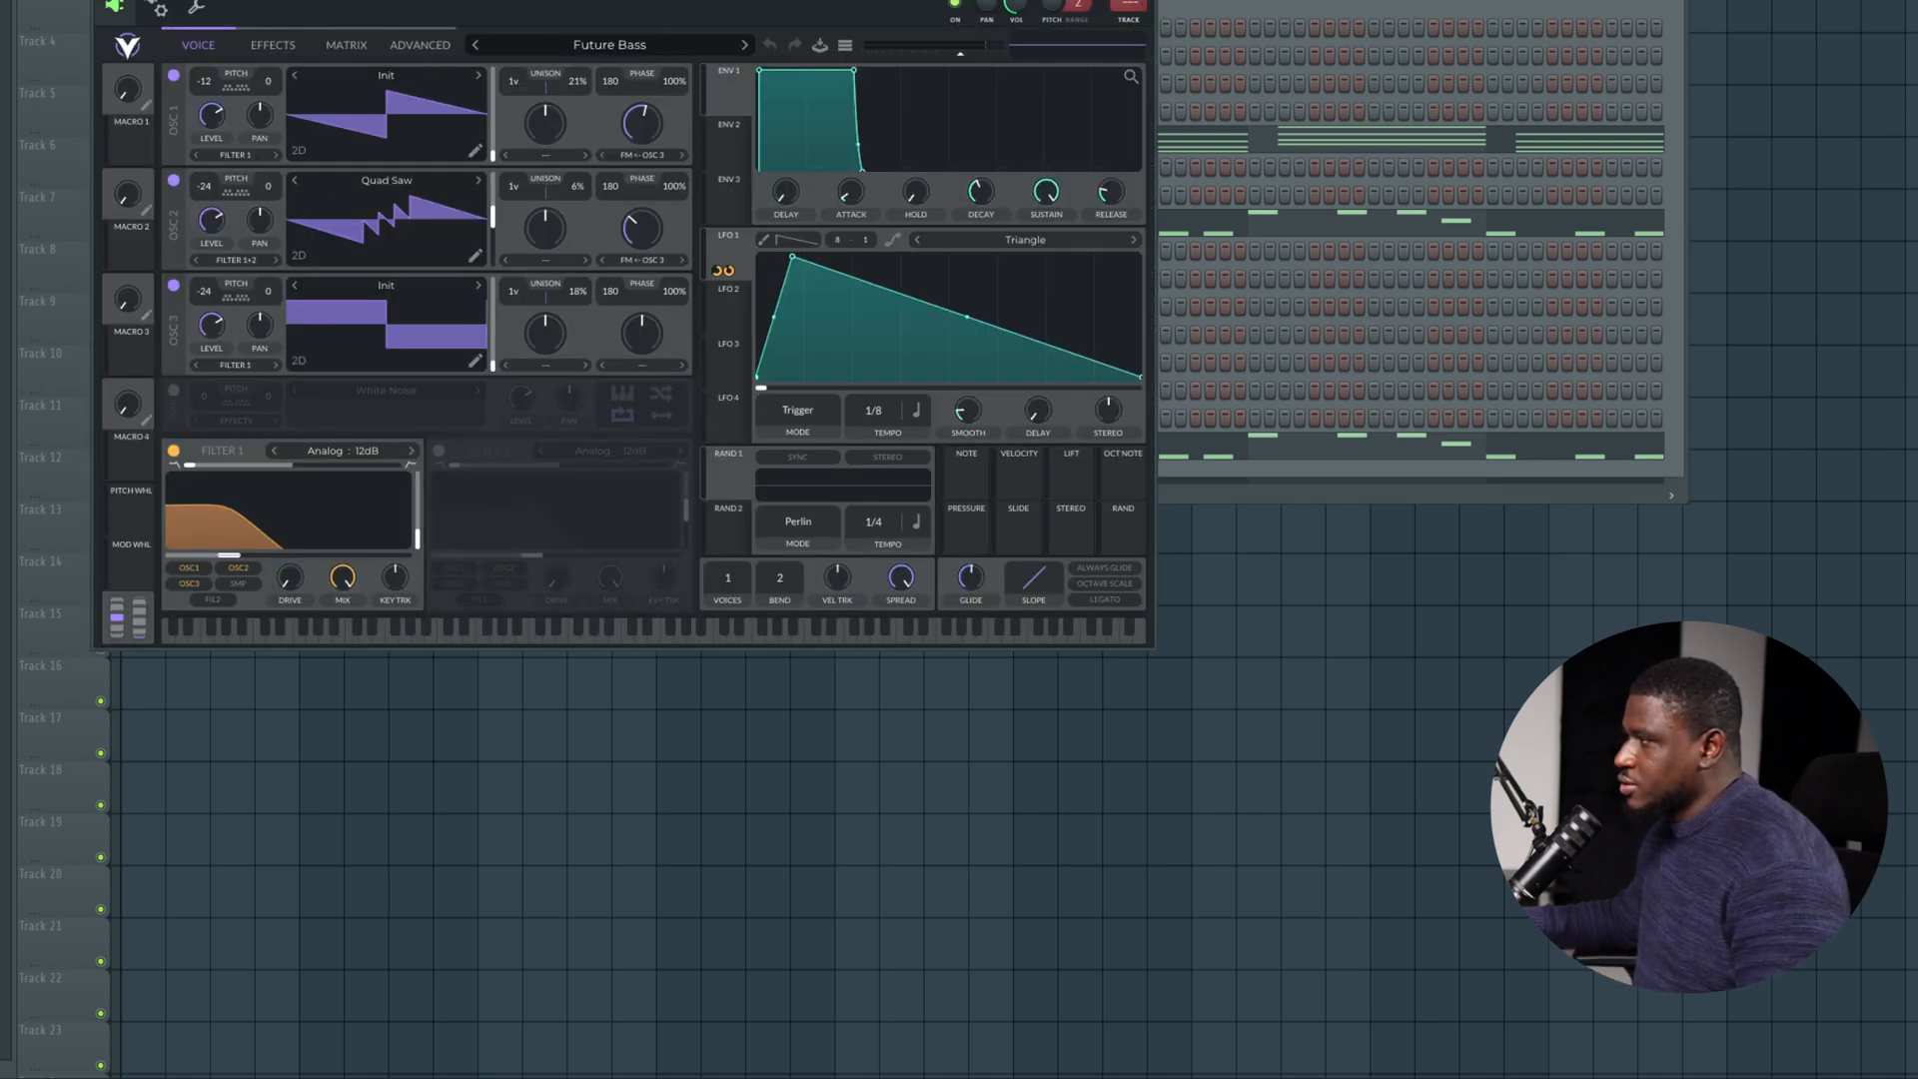
pyautogui.press('Escape')
pyautogui.rightClick(710, 196)
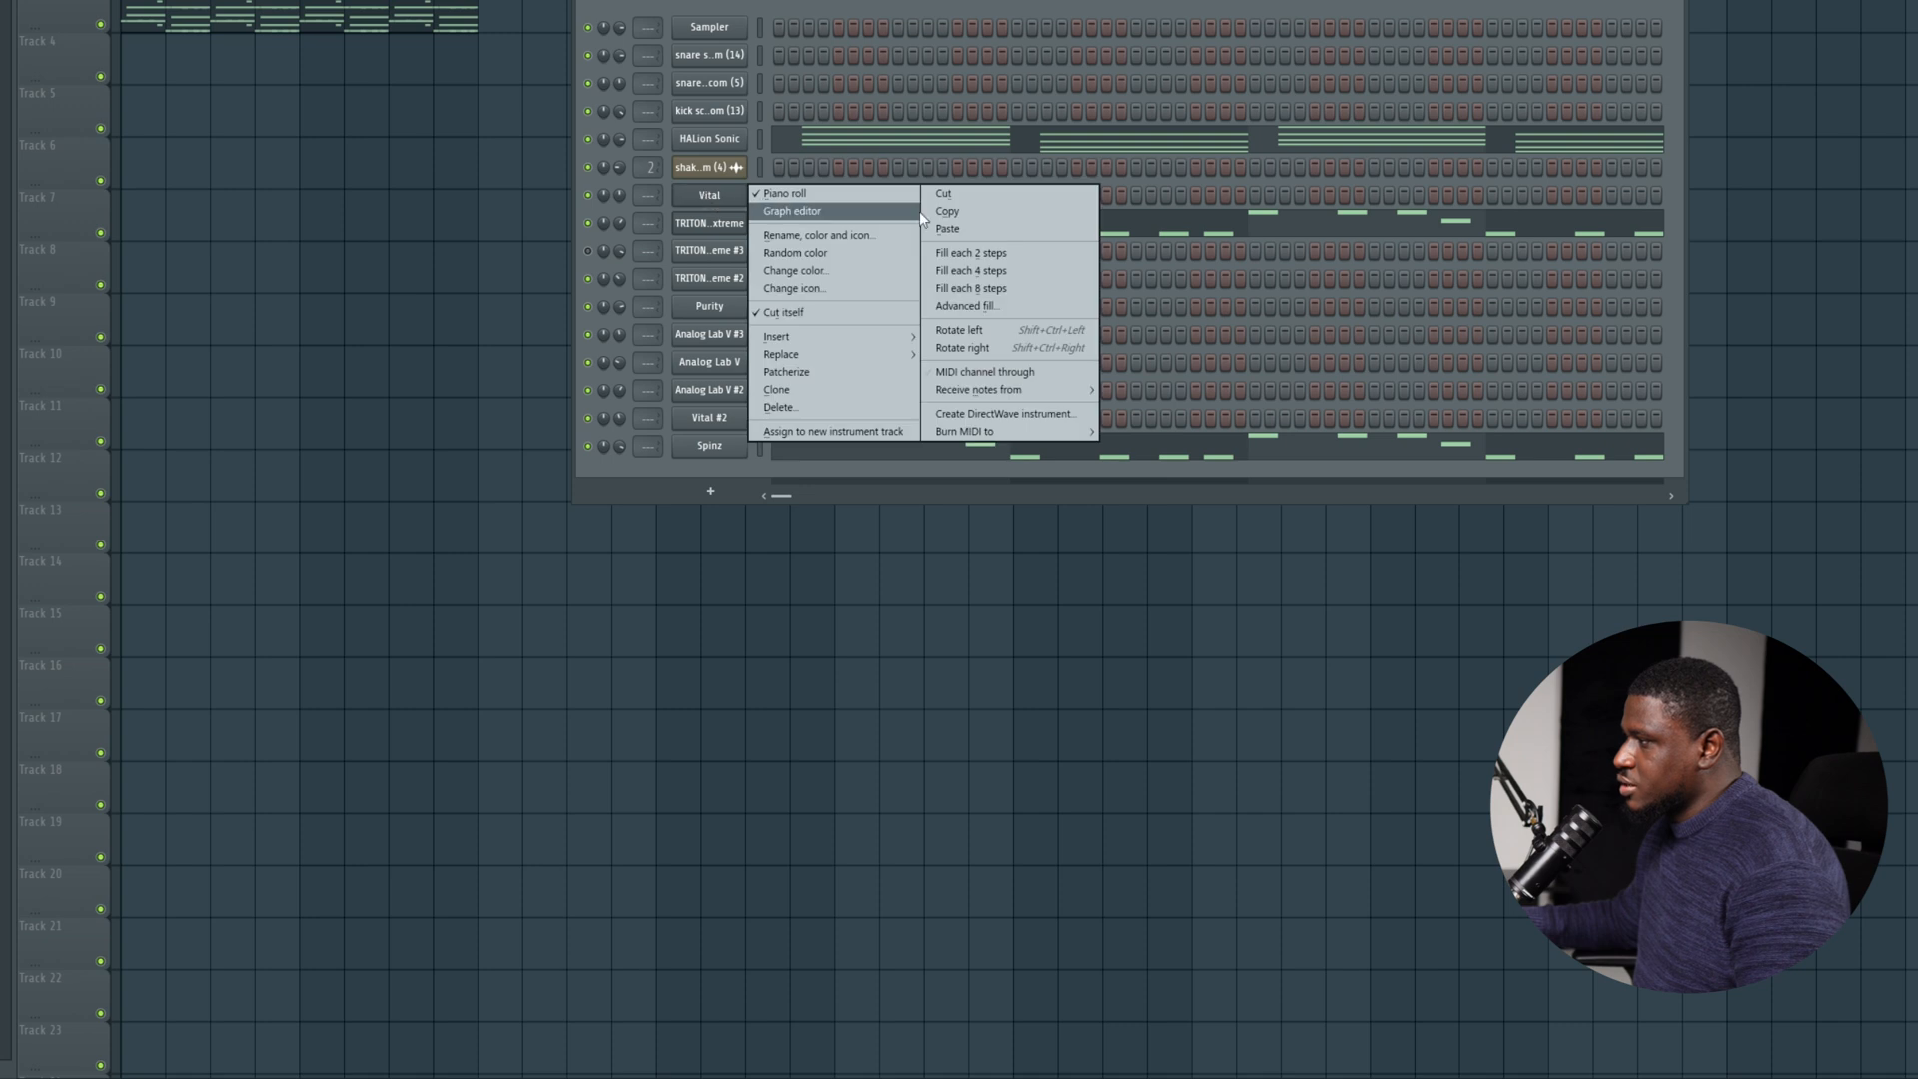
pyautogui.click(940, 238)
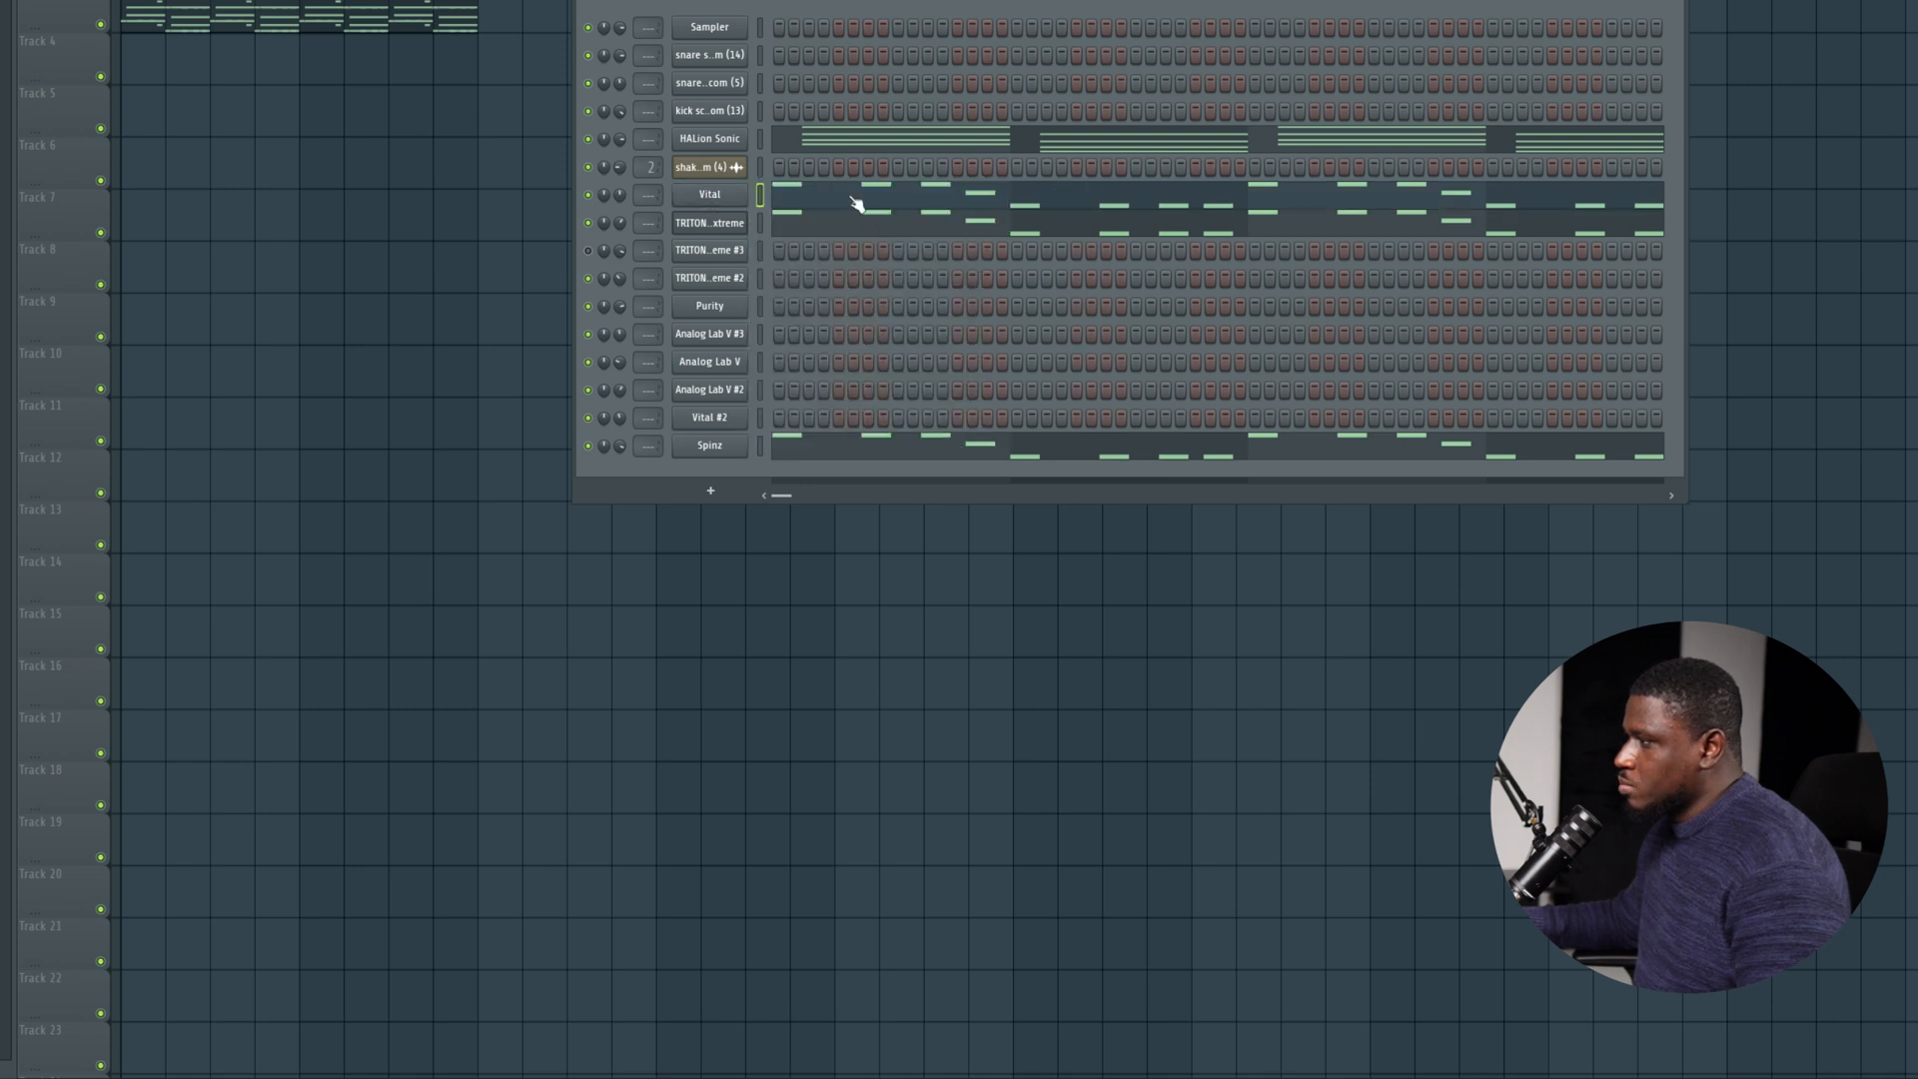
# Delete the A5 notes on steps 7 and 11 in bar 1 of the Vital part, checking by playback.
pyautogui.click(848, 196)
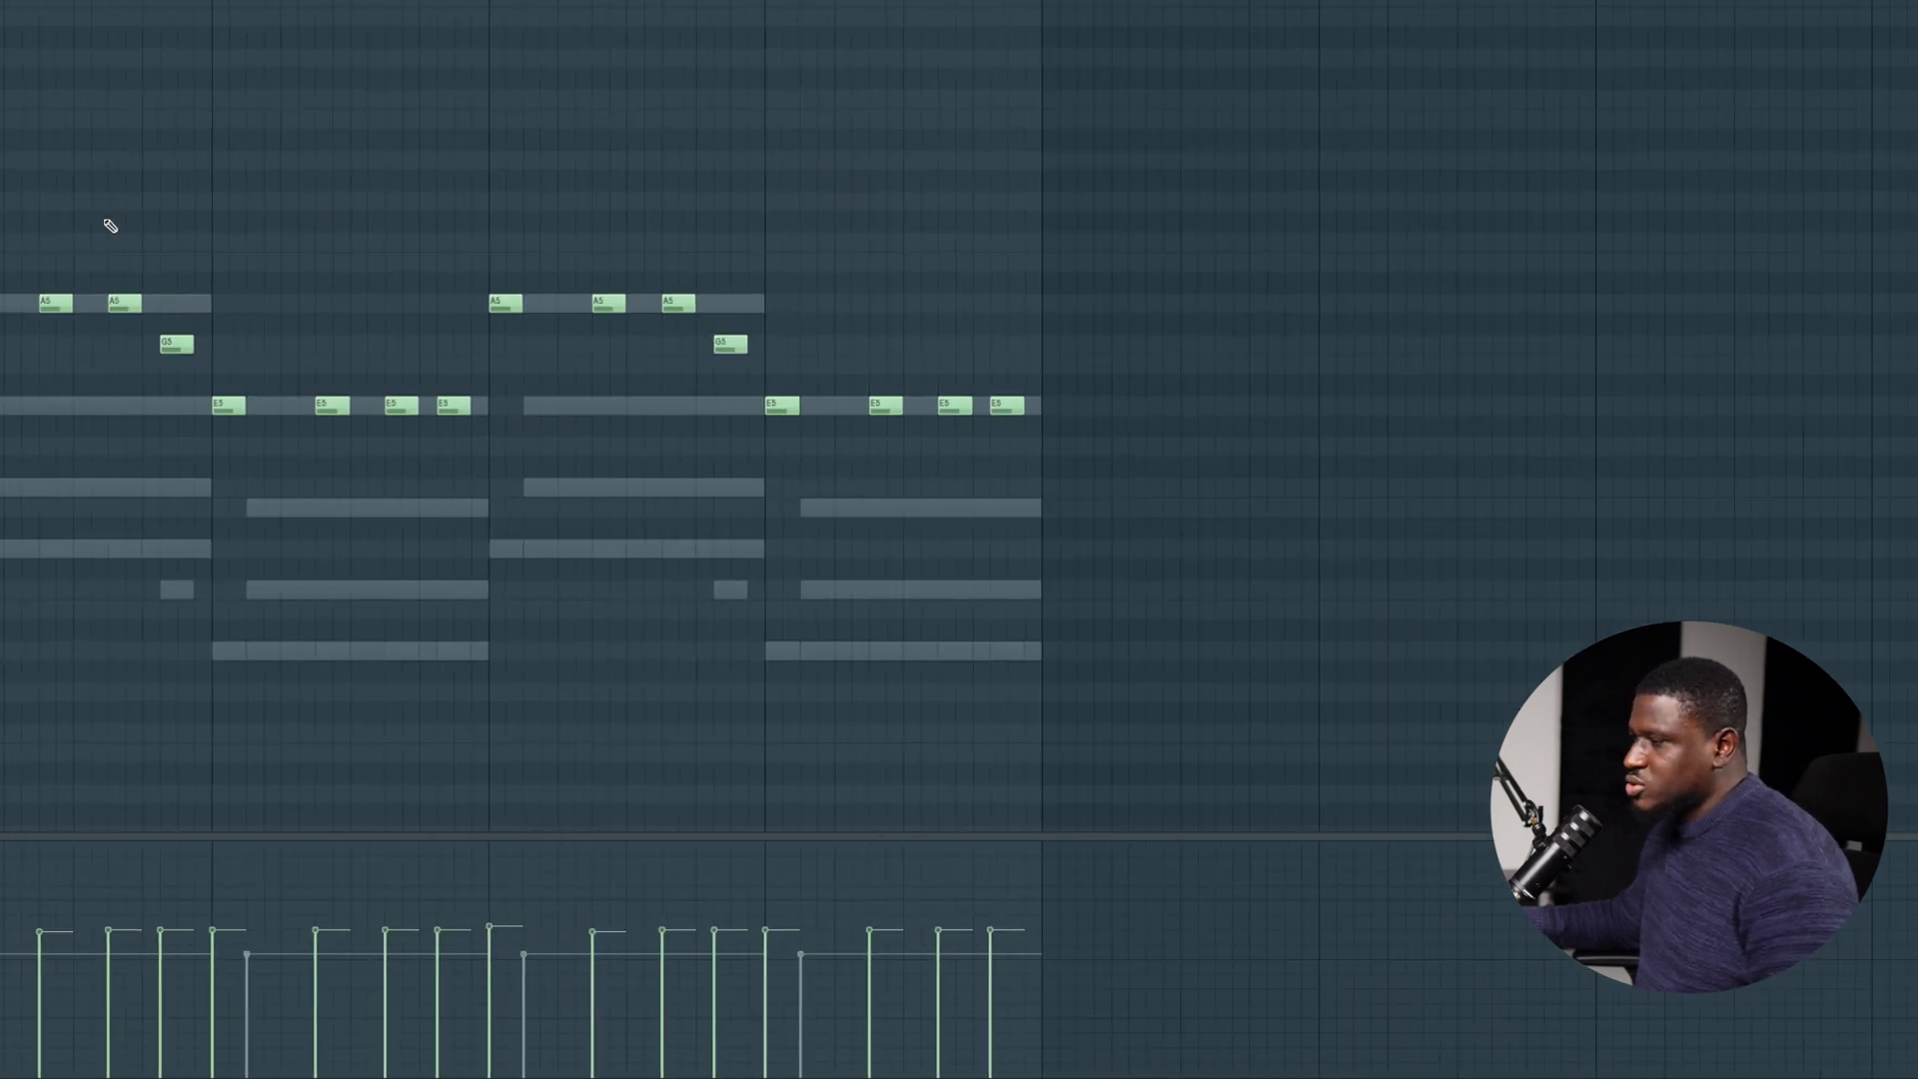
pyautogui.press('space')
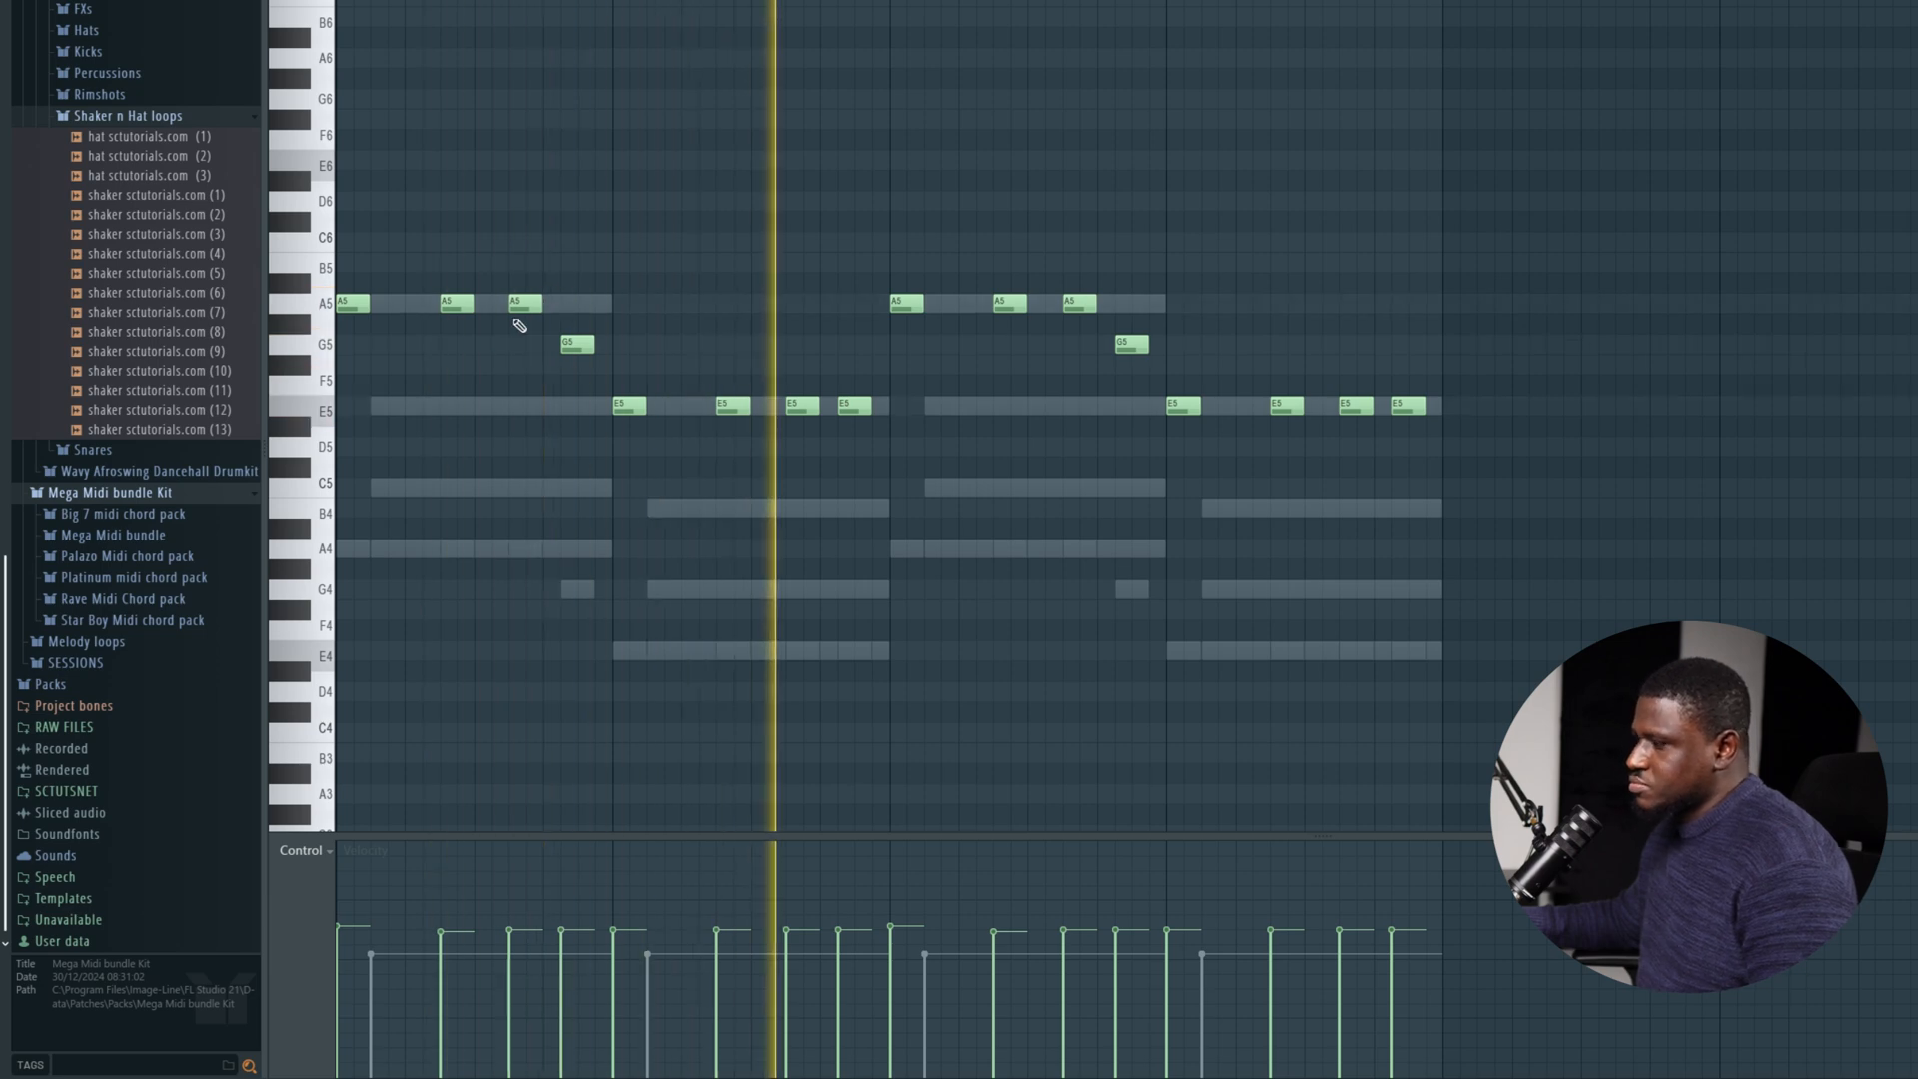
pyautogui.press('space')
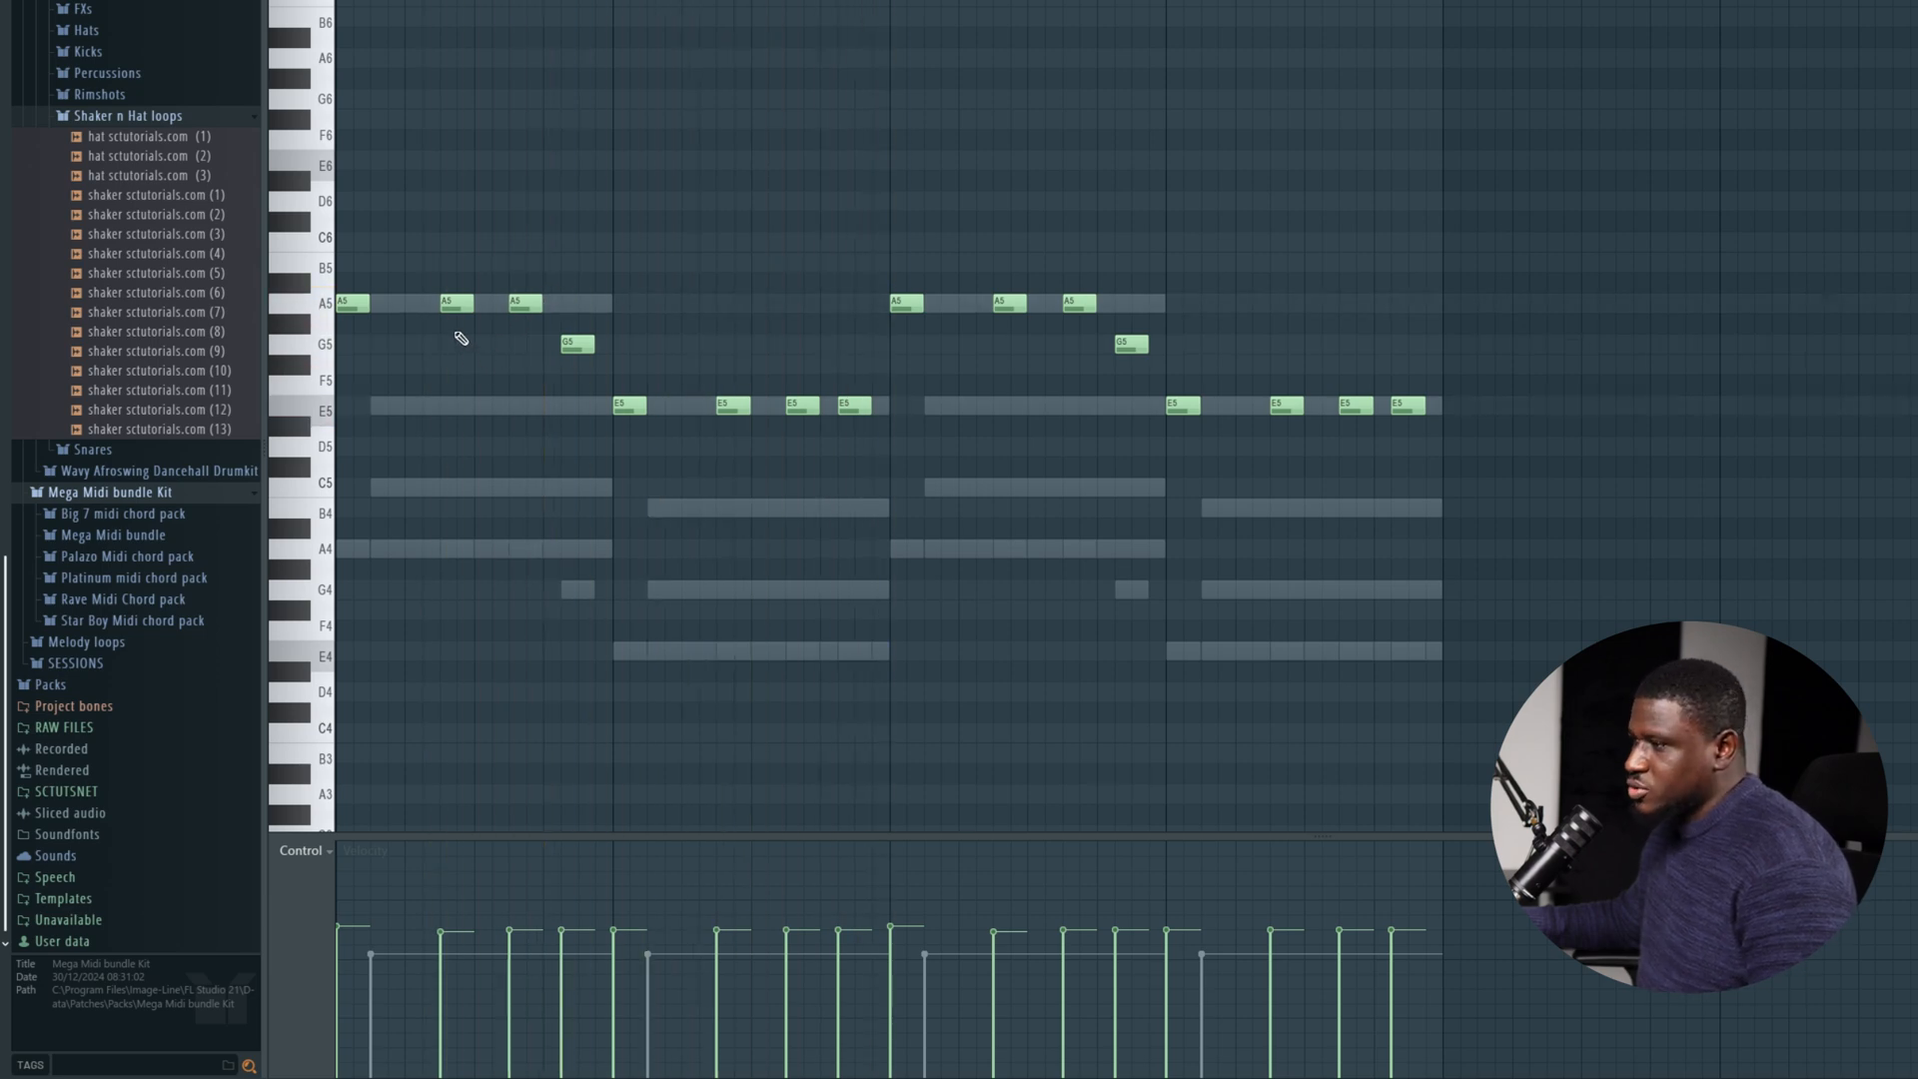
pyautogui.press('space')
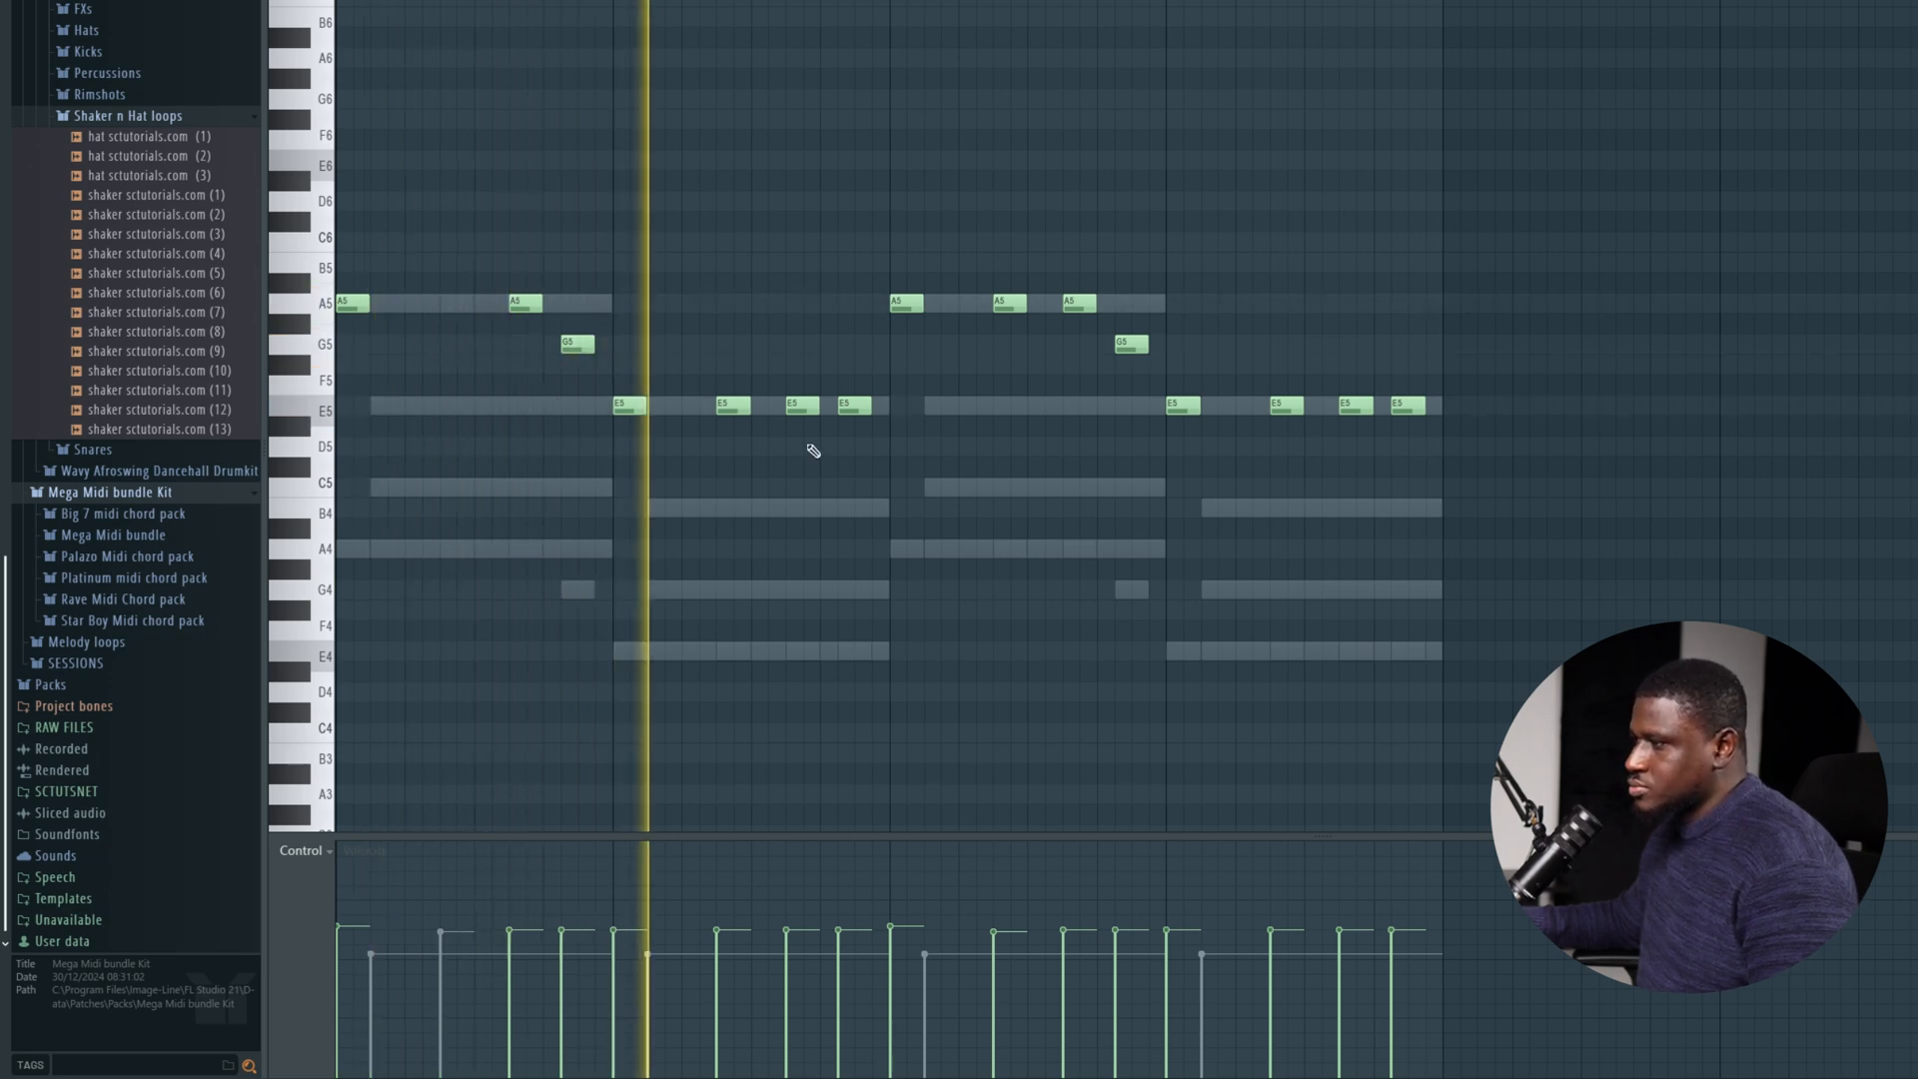
pyautogui.press('space')
pyautogui.press('space')
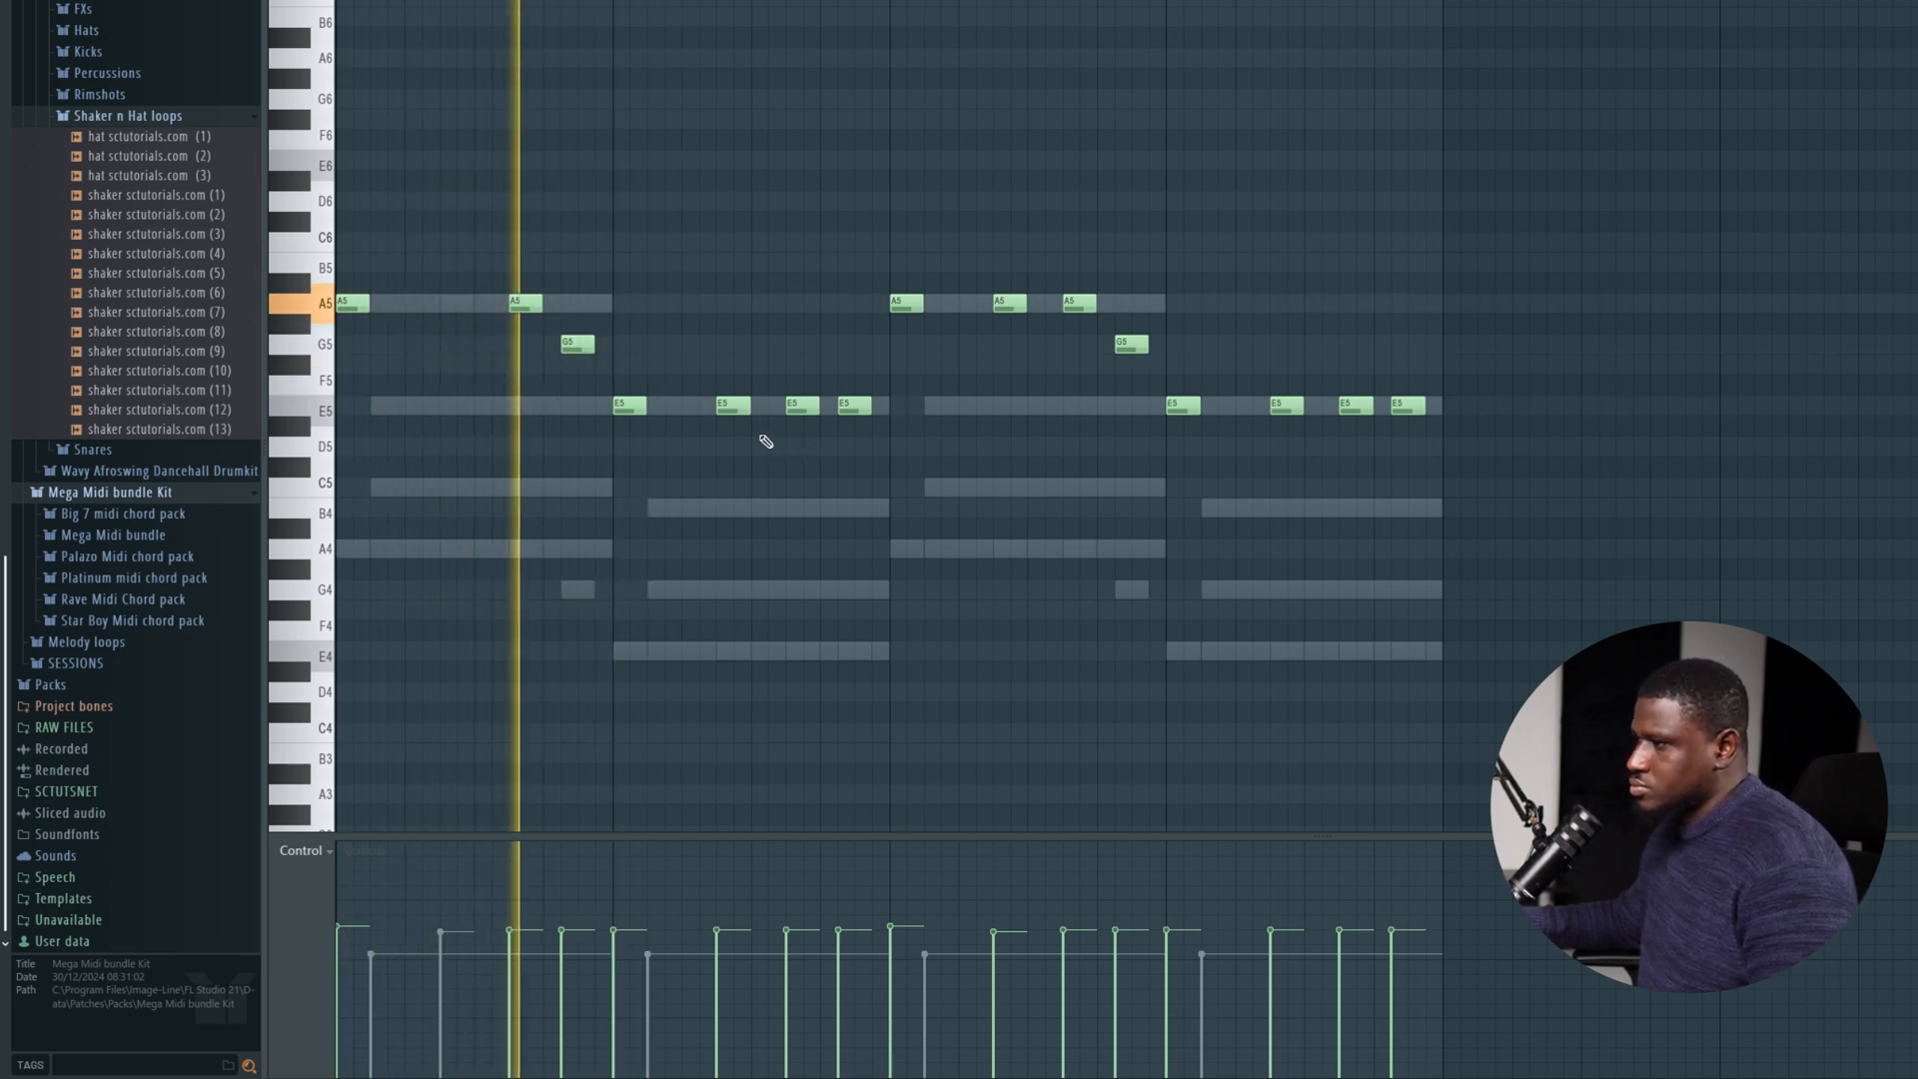
pyautogui.press('space')
pyautogui.press('space')
pyautogui.rightClick(530, 310)
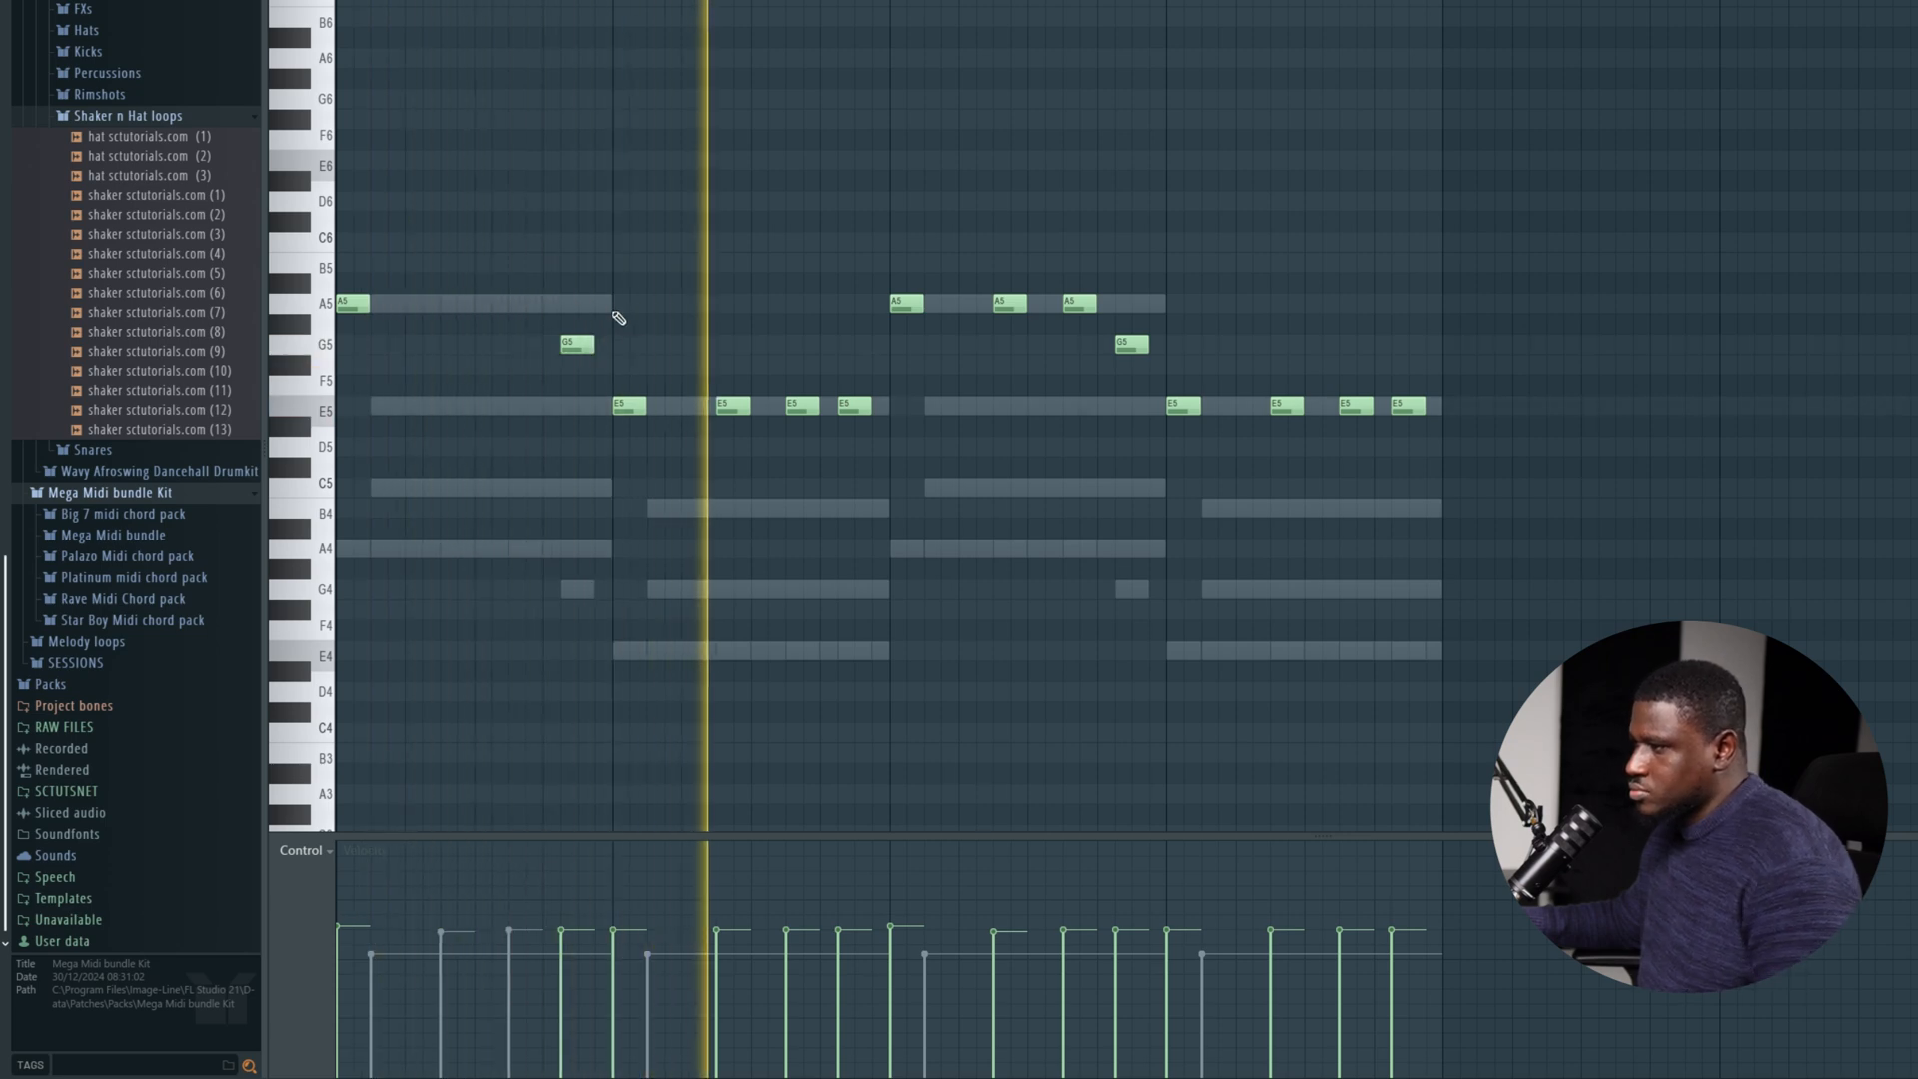
# Restore the Vital part's A5 note on step 11 of bar 1 and delete the notes on step 7 of bars 2, 3 and 4.
pyautogui.press('space')
pyautogui.press('space')
pyautogui.hotkey('ctrl', 'z')
pyautogui.rightClick(725, 404)
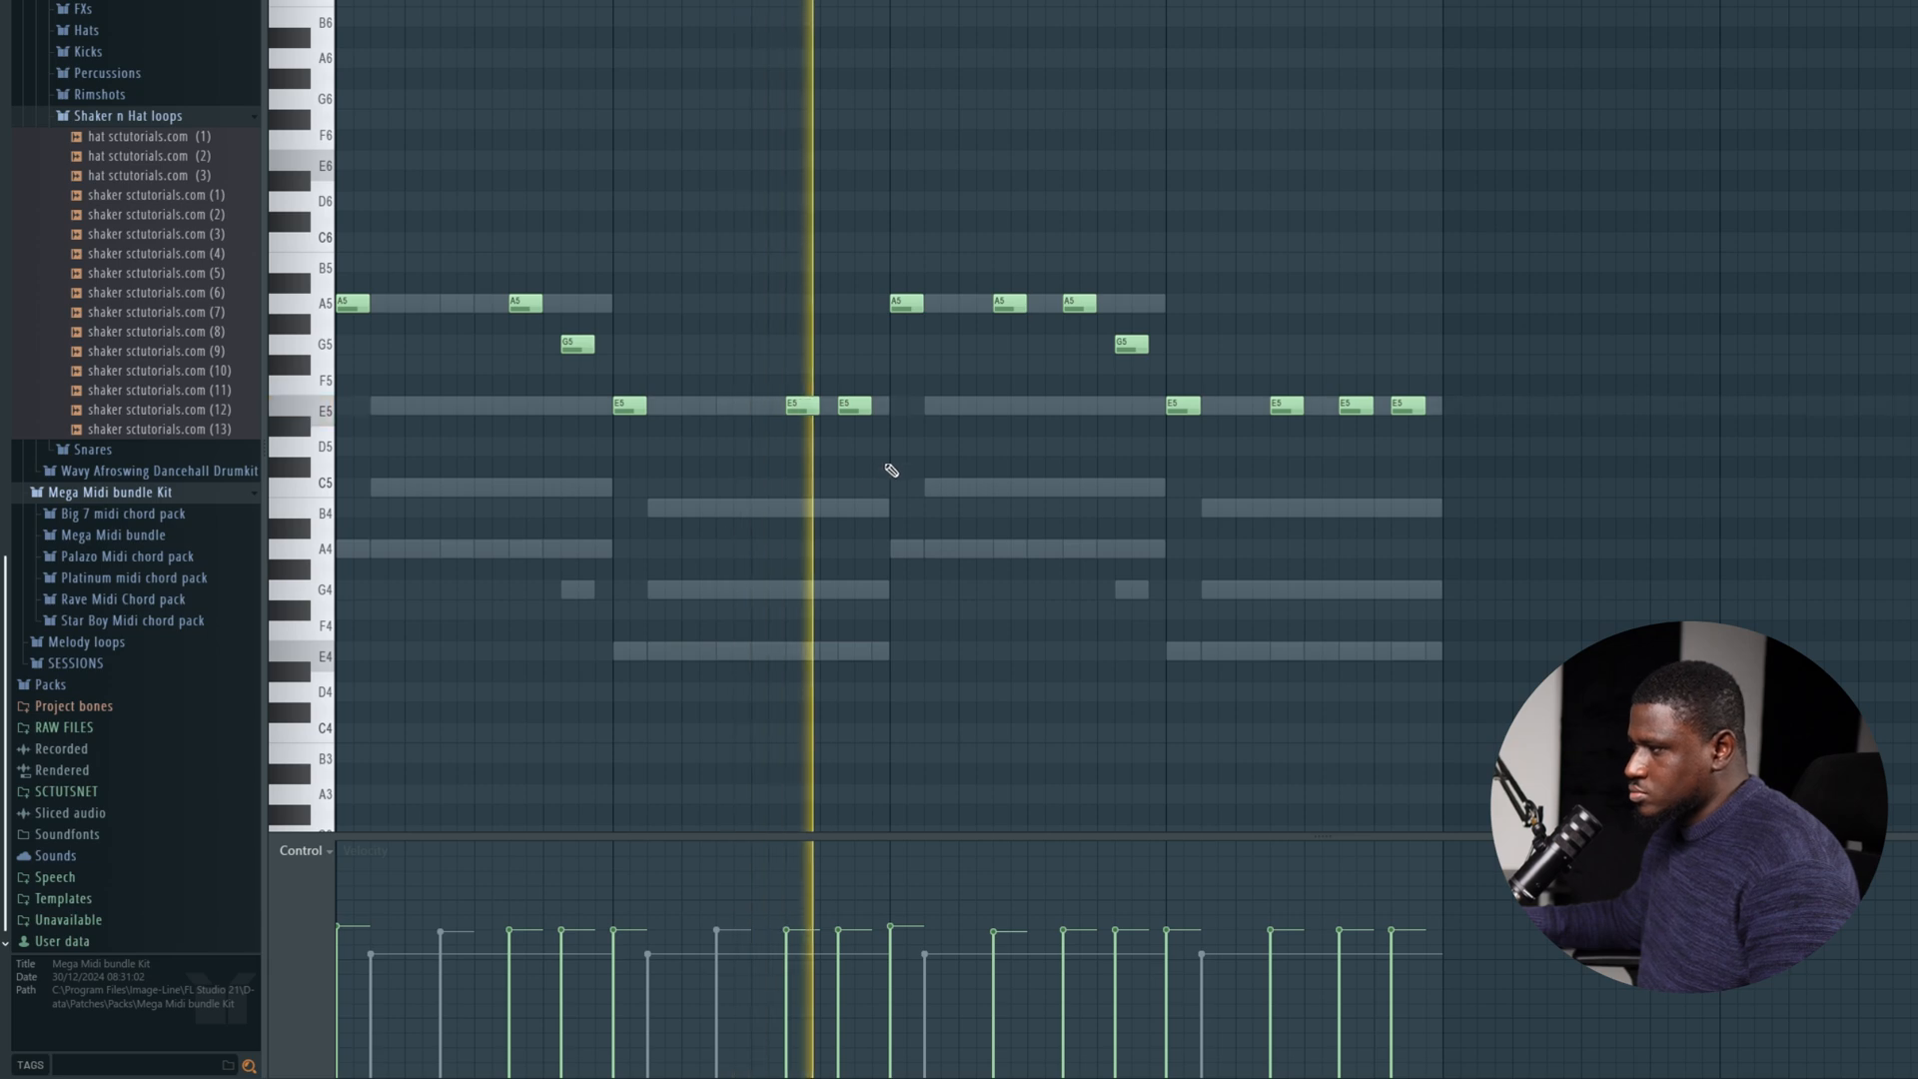
pyautogui.rightClick(1011, 308)
pyautogui.rightClick(1071, 311)
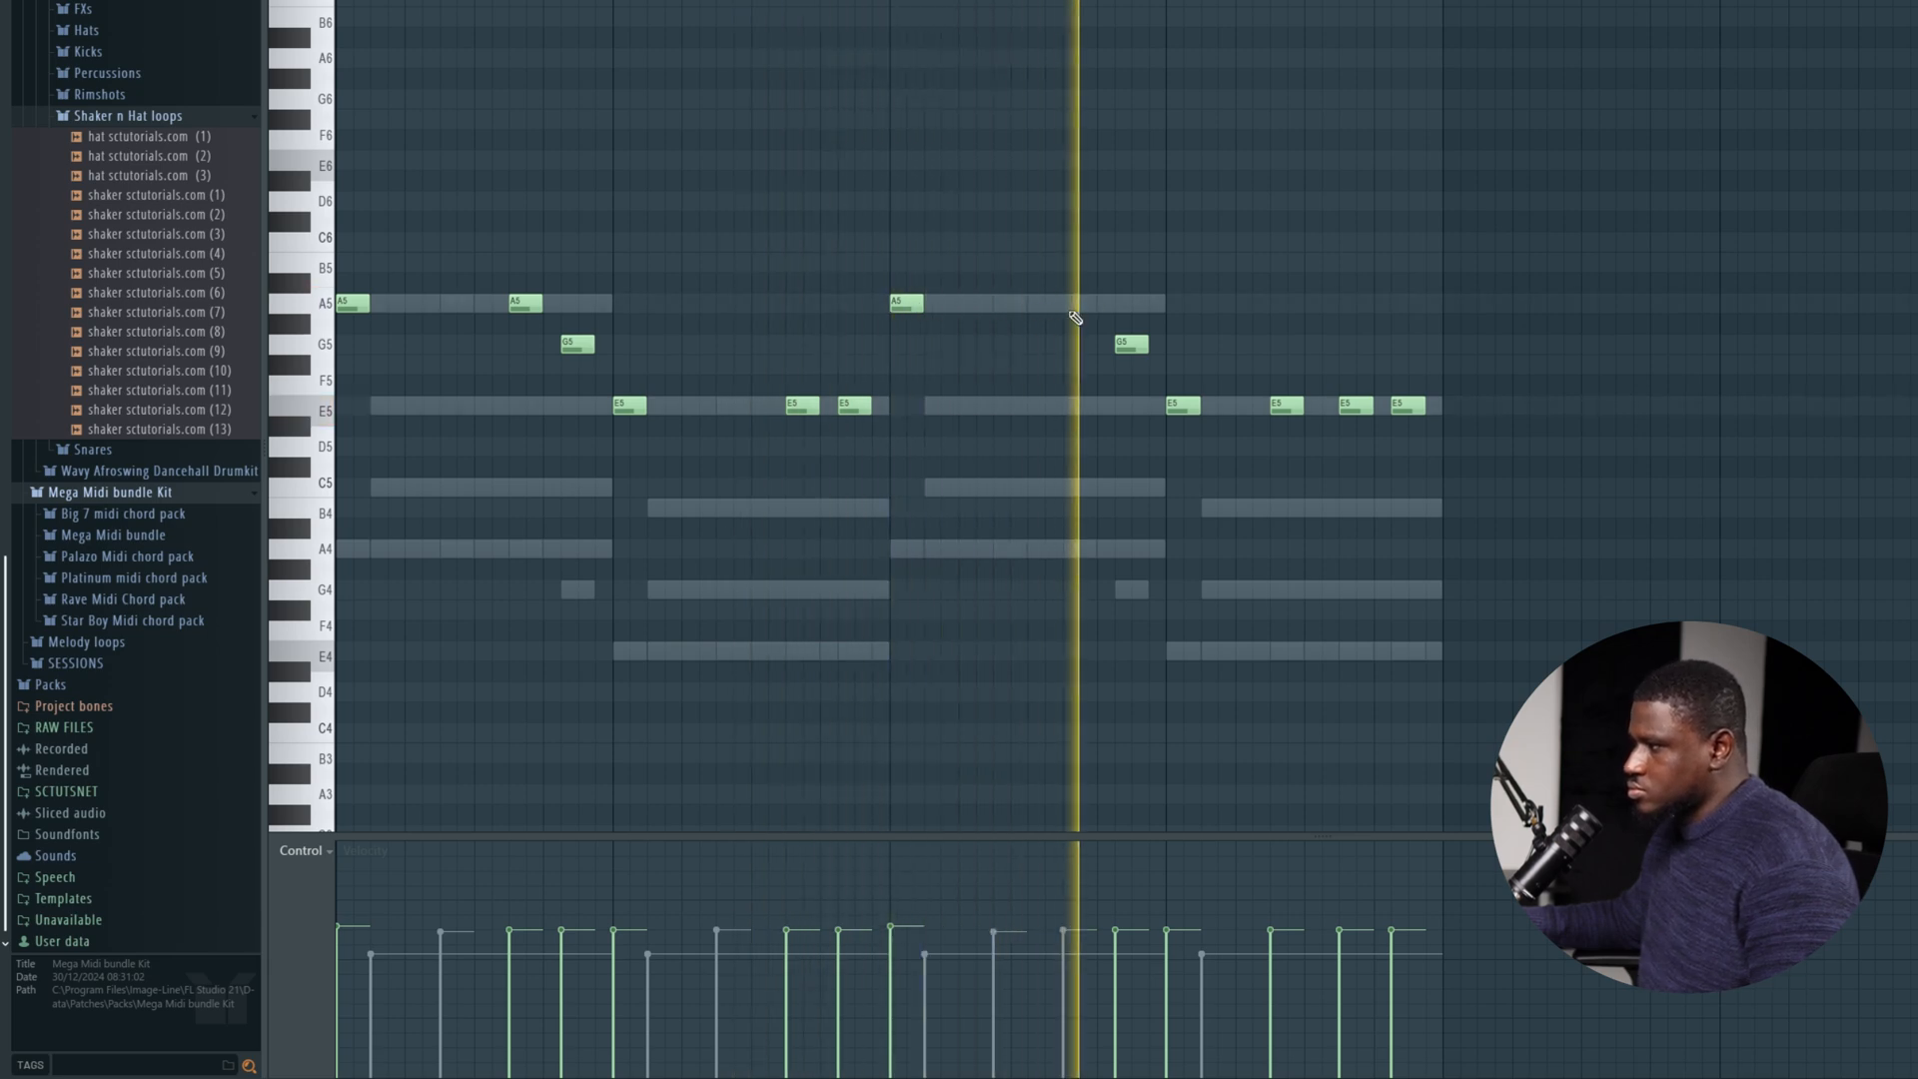
pyautogui.click(1073, 305)
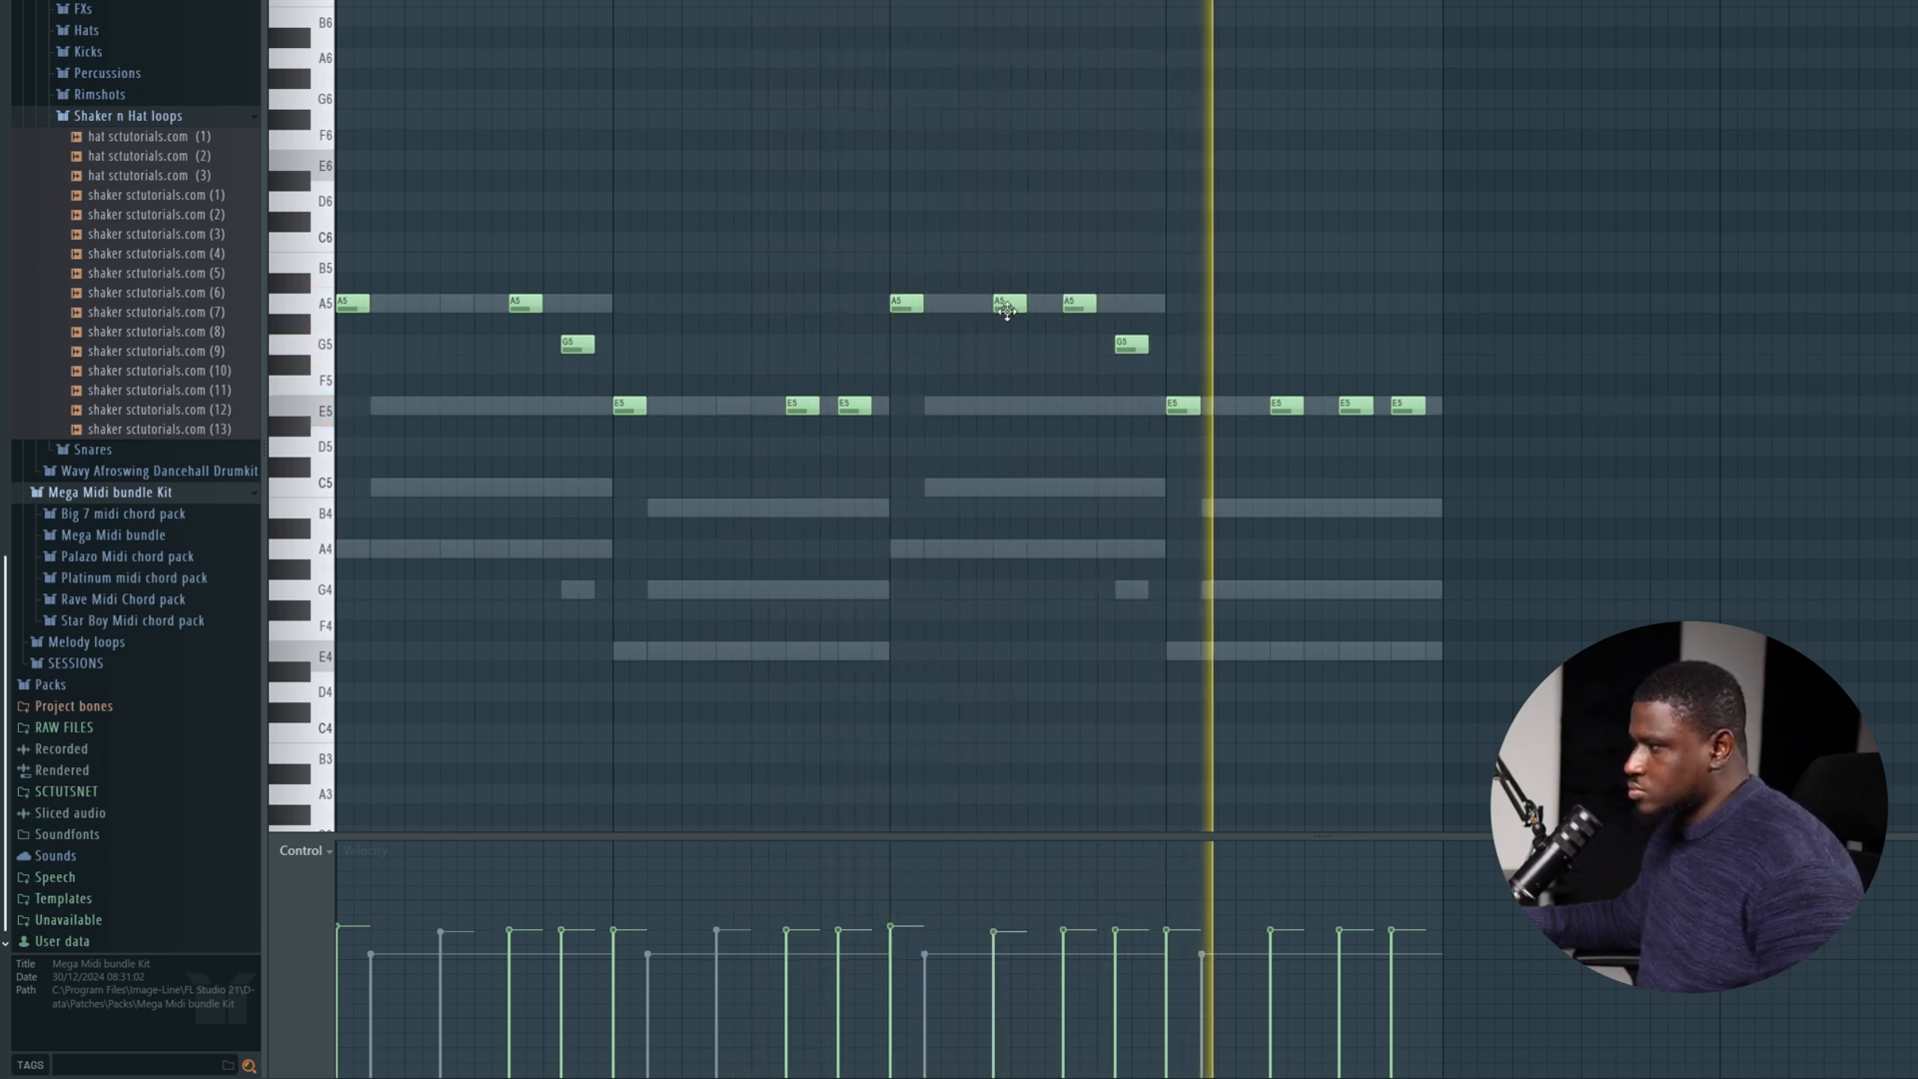
pyautogui.rightClick(1289, 407)
# Transpose all notes of the Vital part down one octave and listen to the result.
pyautogui.hotkey('ctrl', 'Down')
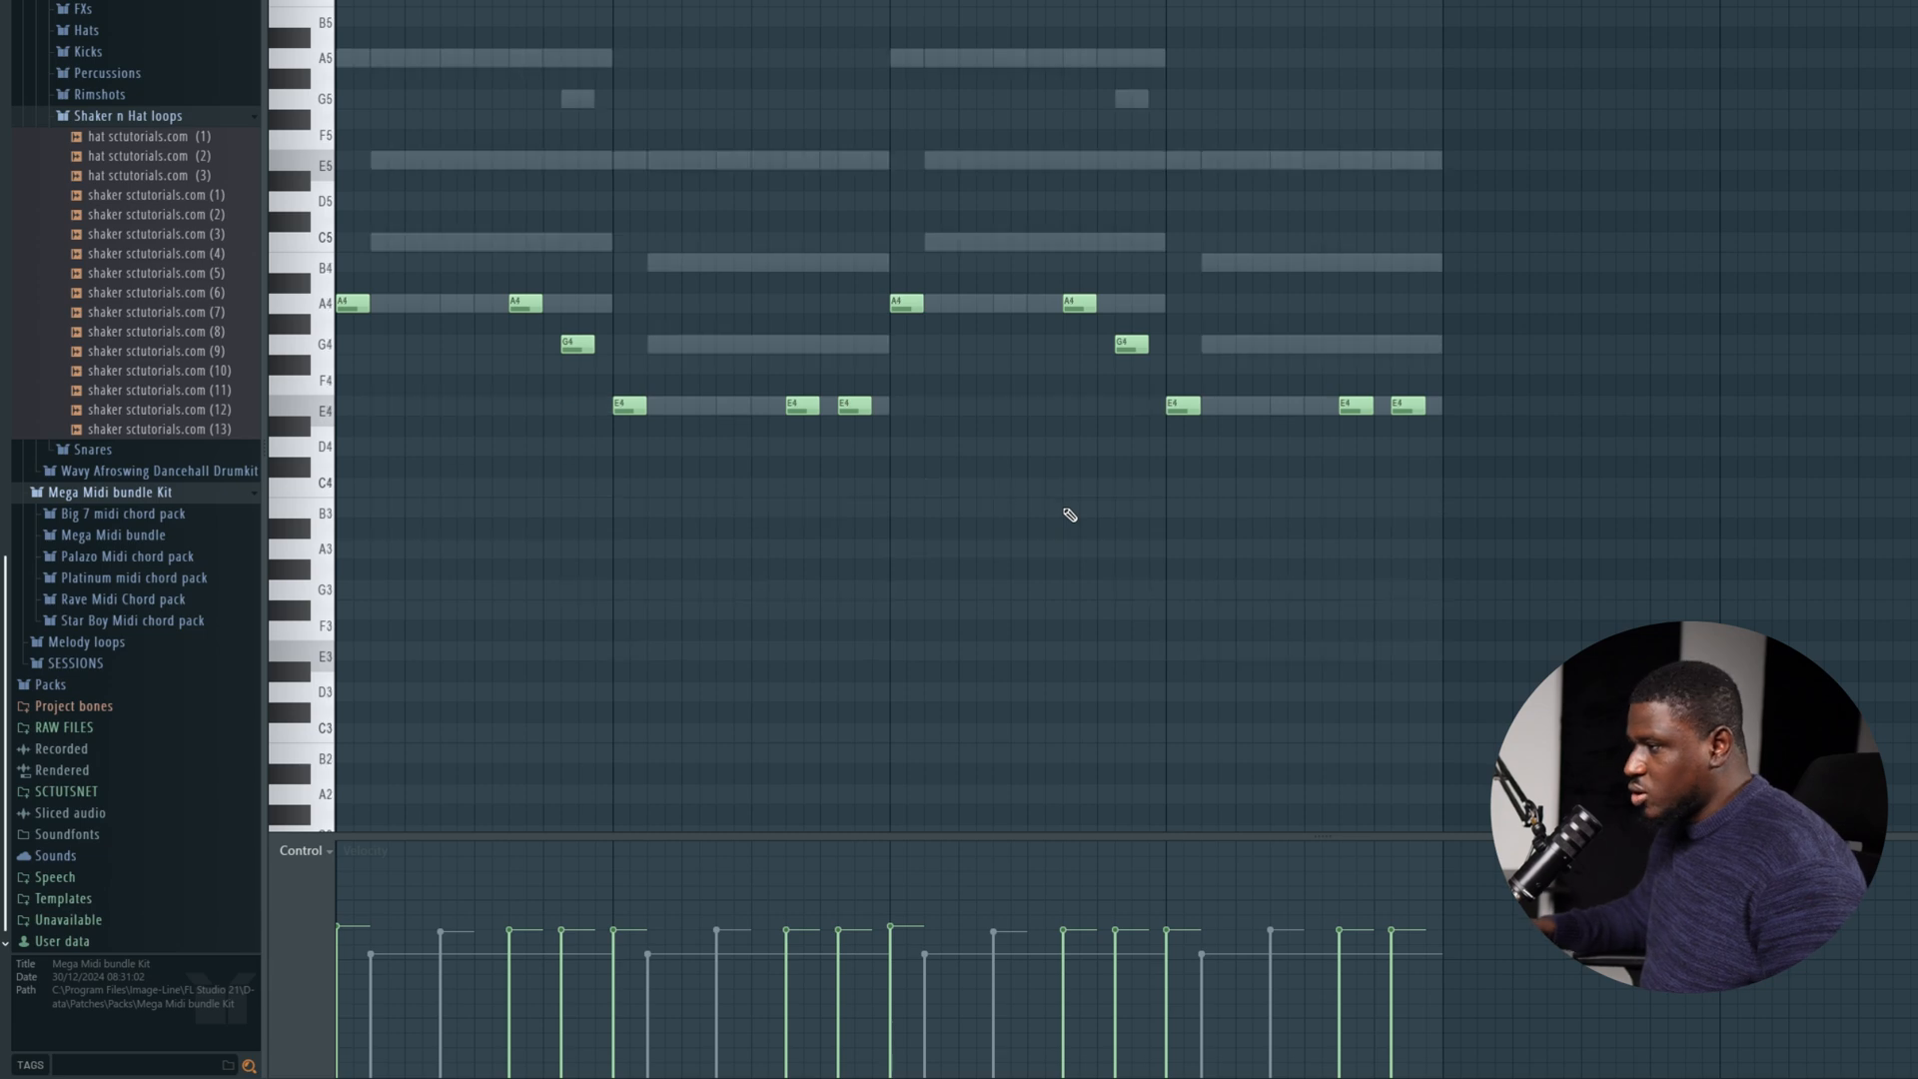
pyautogui.press('space')
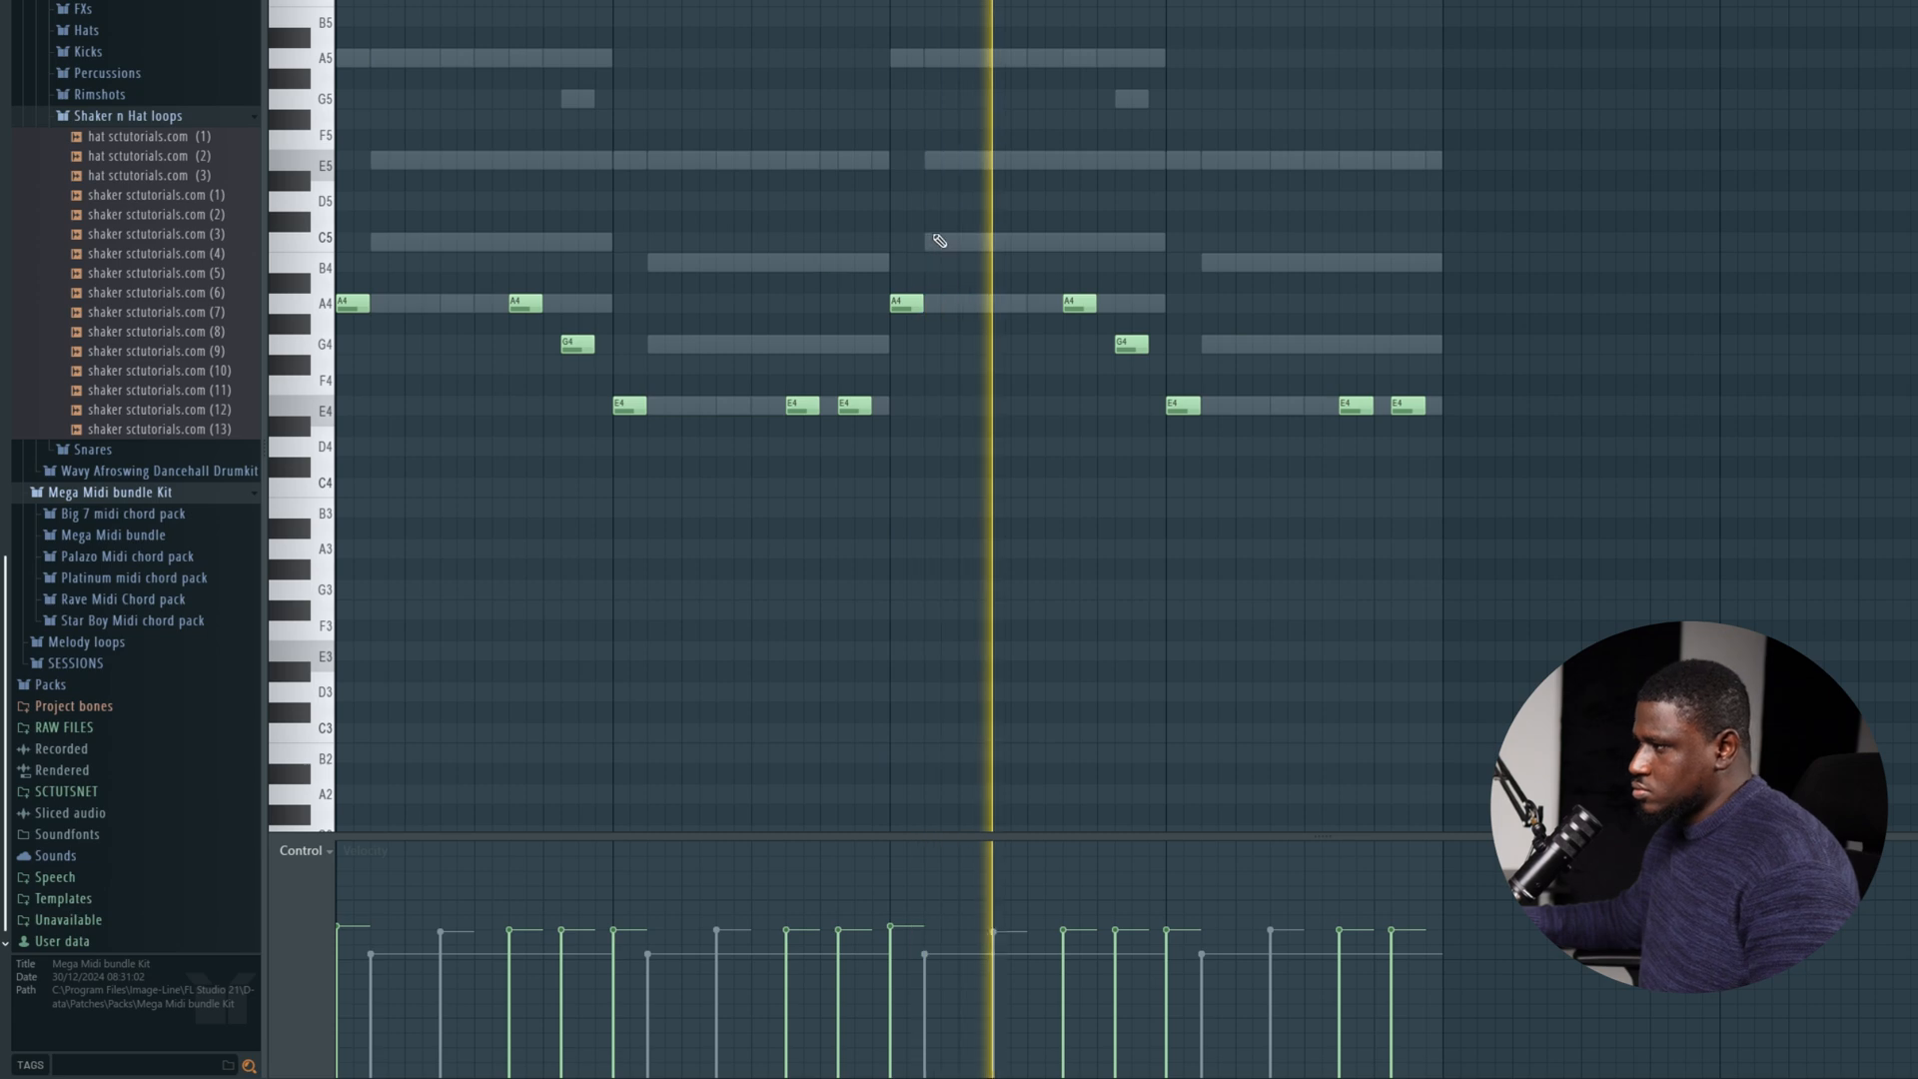
pyautogui.press('space')
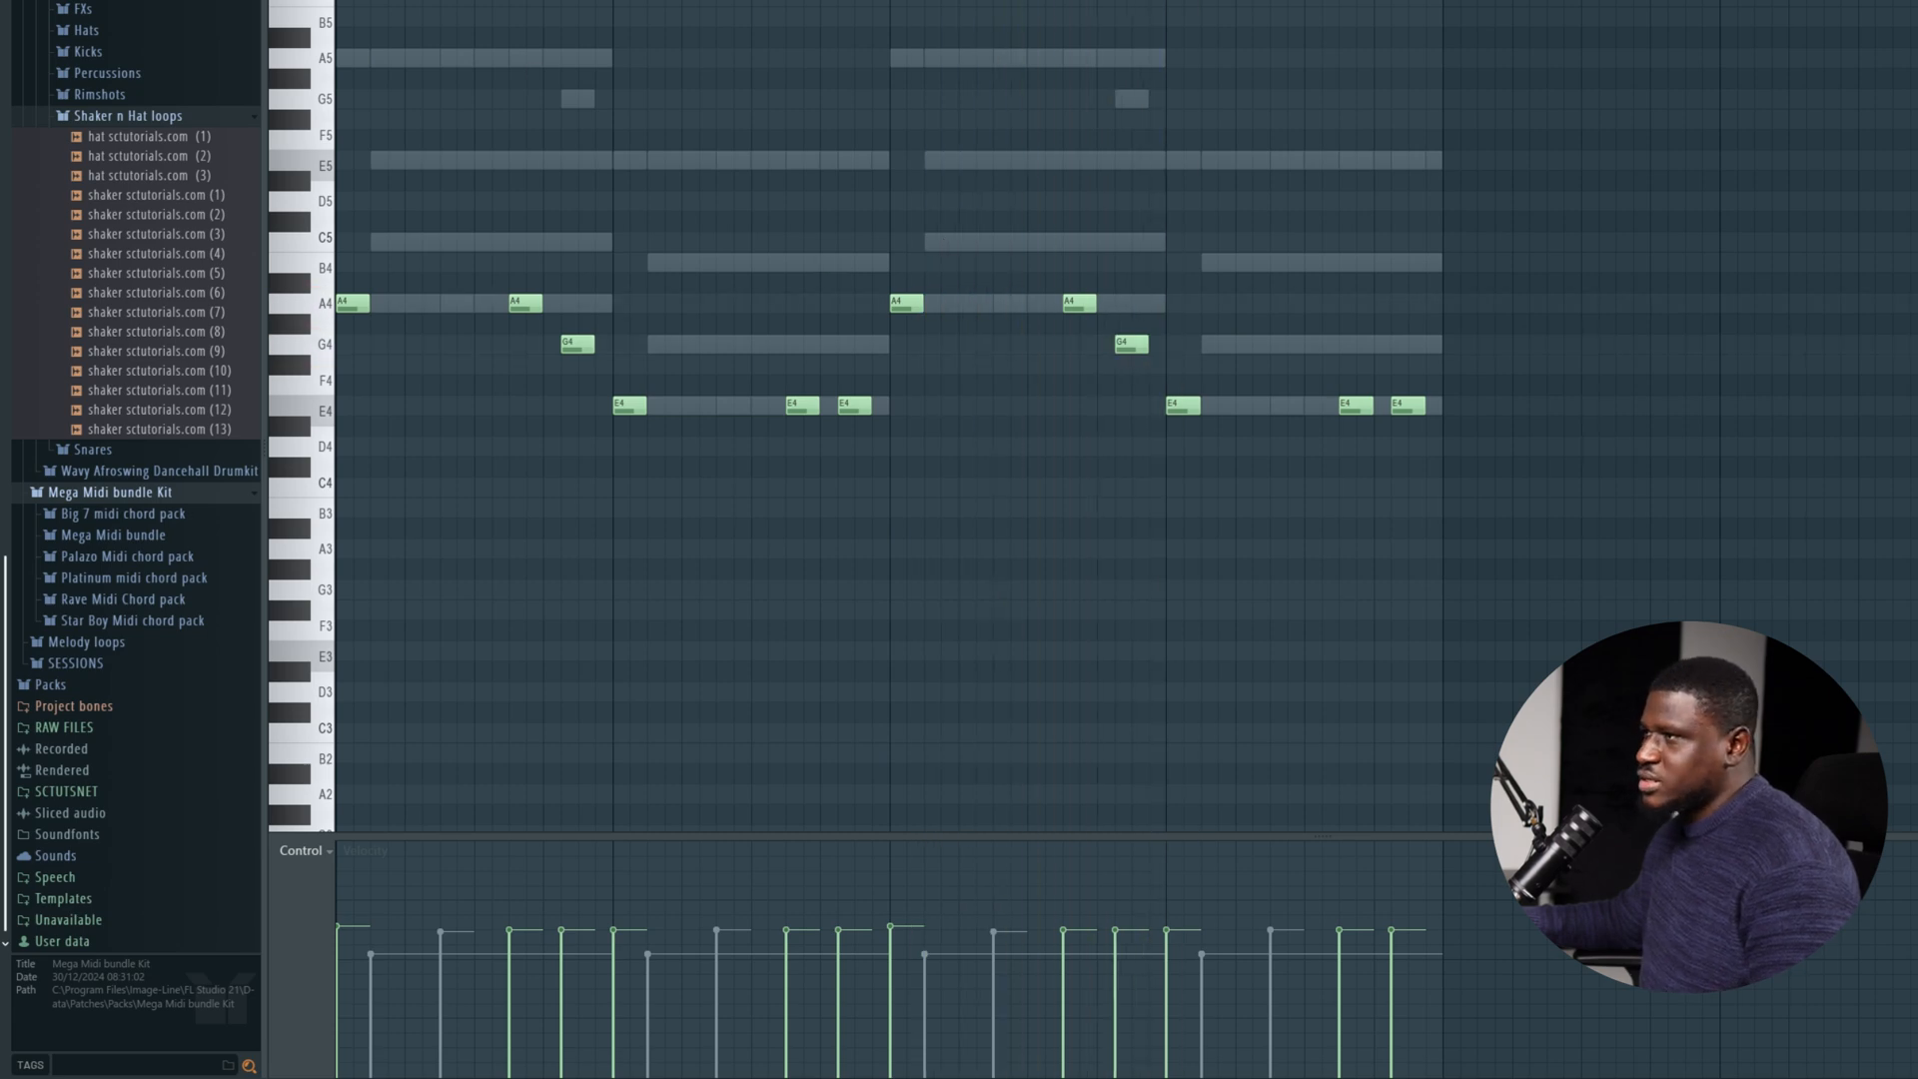
pyautogui.press('space')
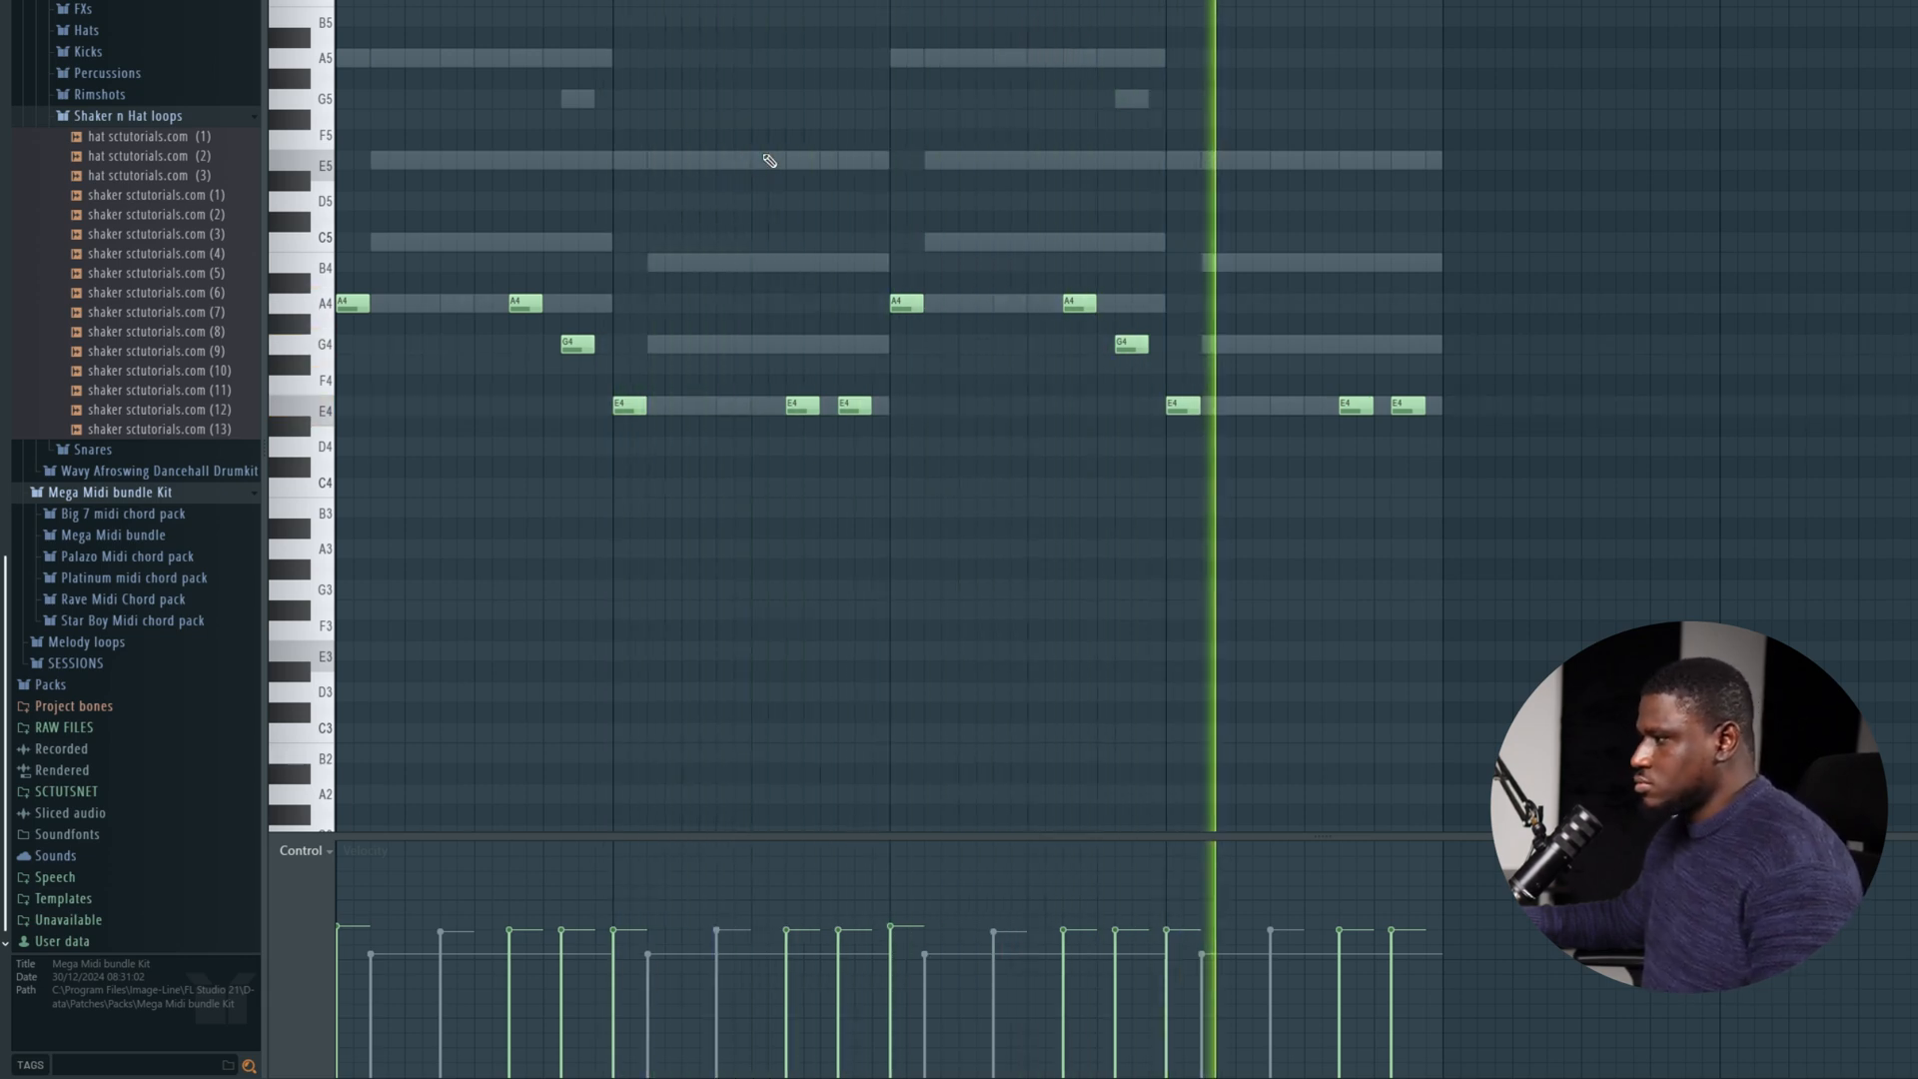
pyautogui.press('space')
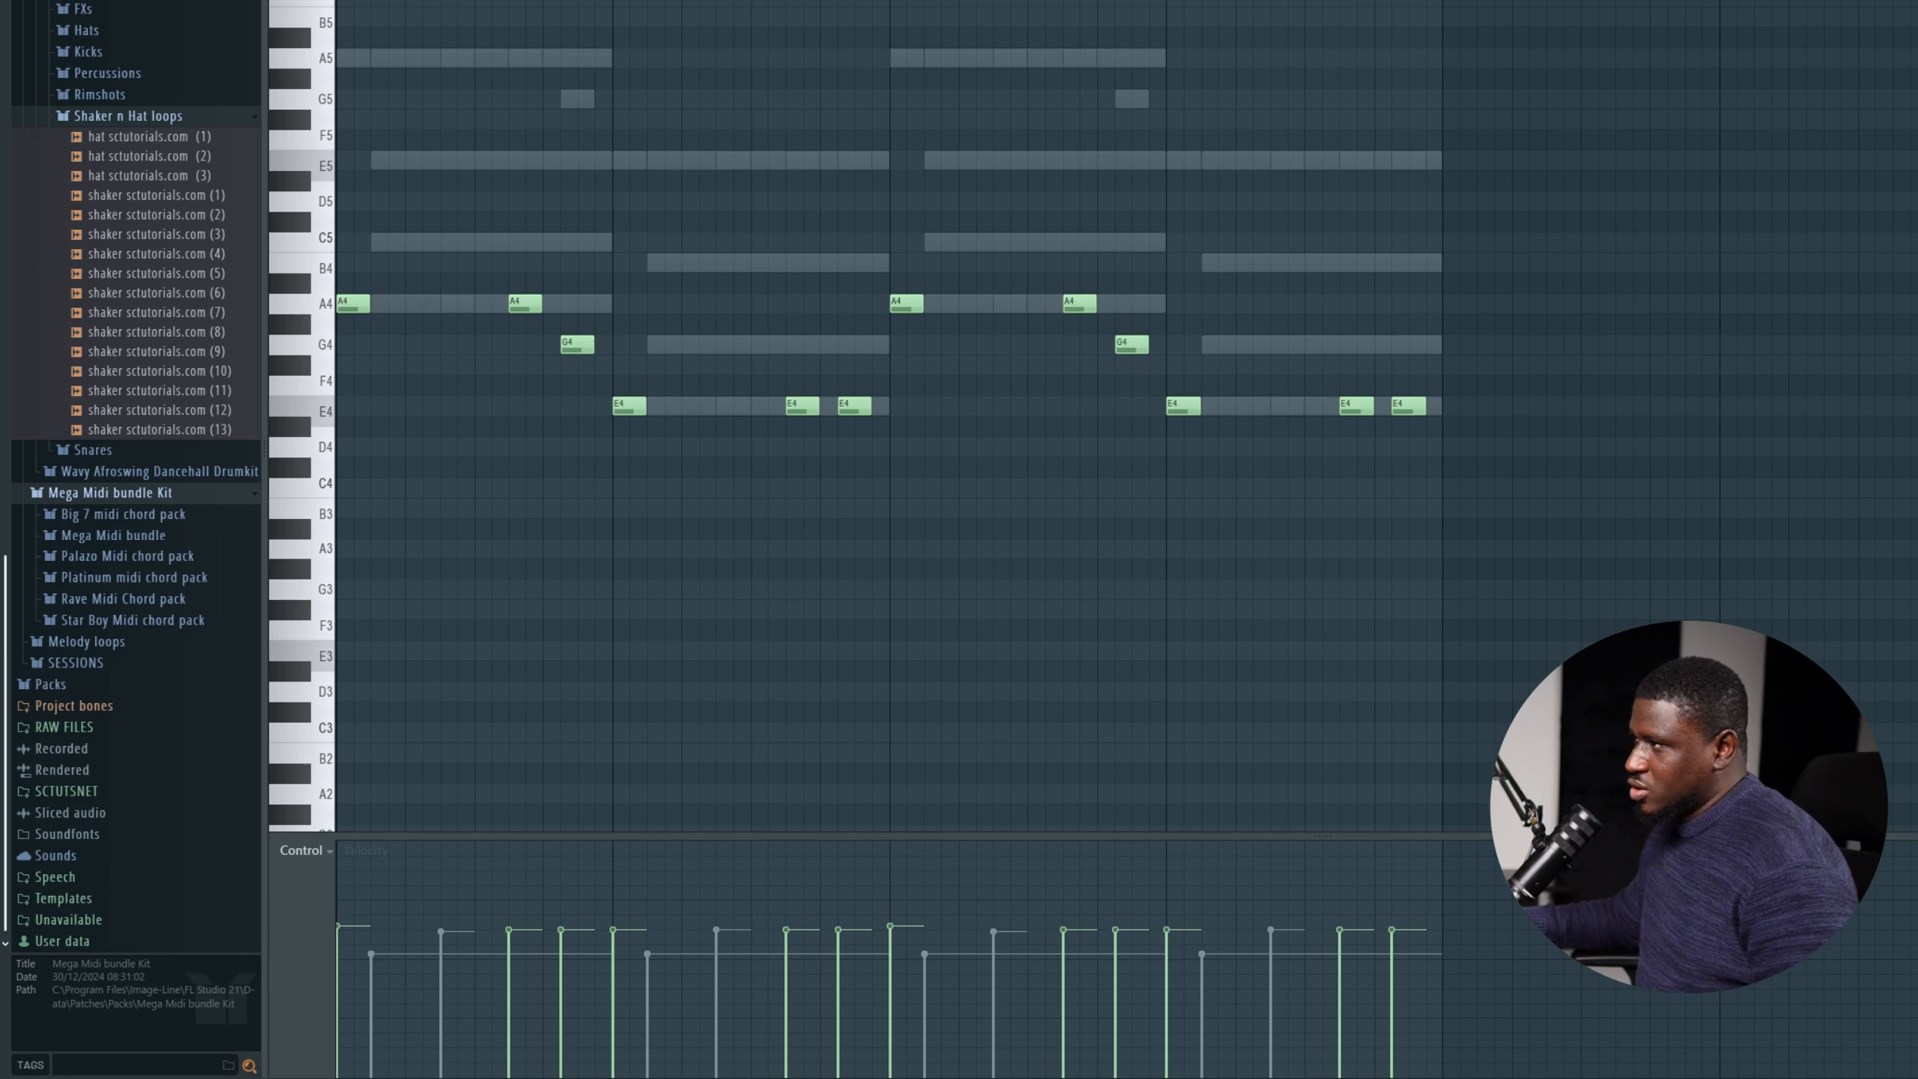
# Return to the channel rack and audition the Vital, TRITON Extreme and Spinz channels.
pyautogui.press('F6')
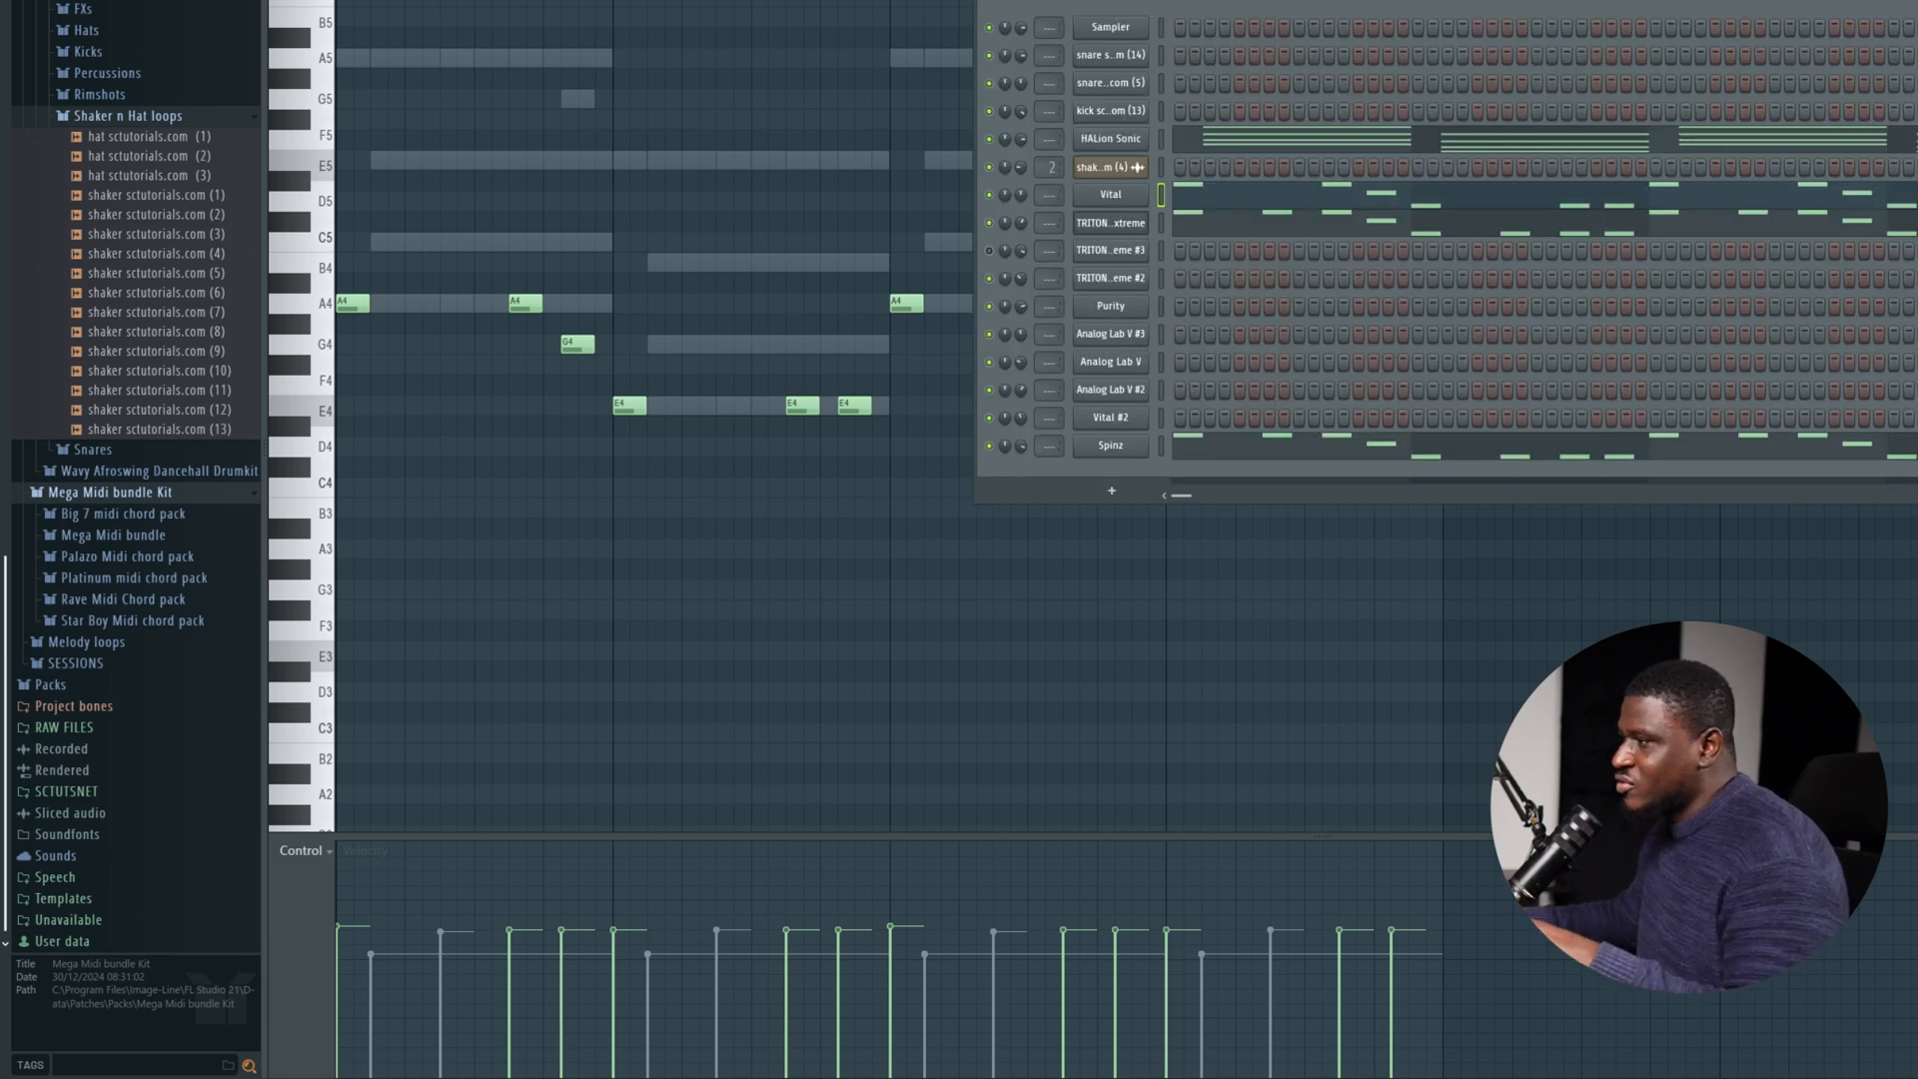
pyautogui.press('z')
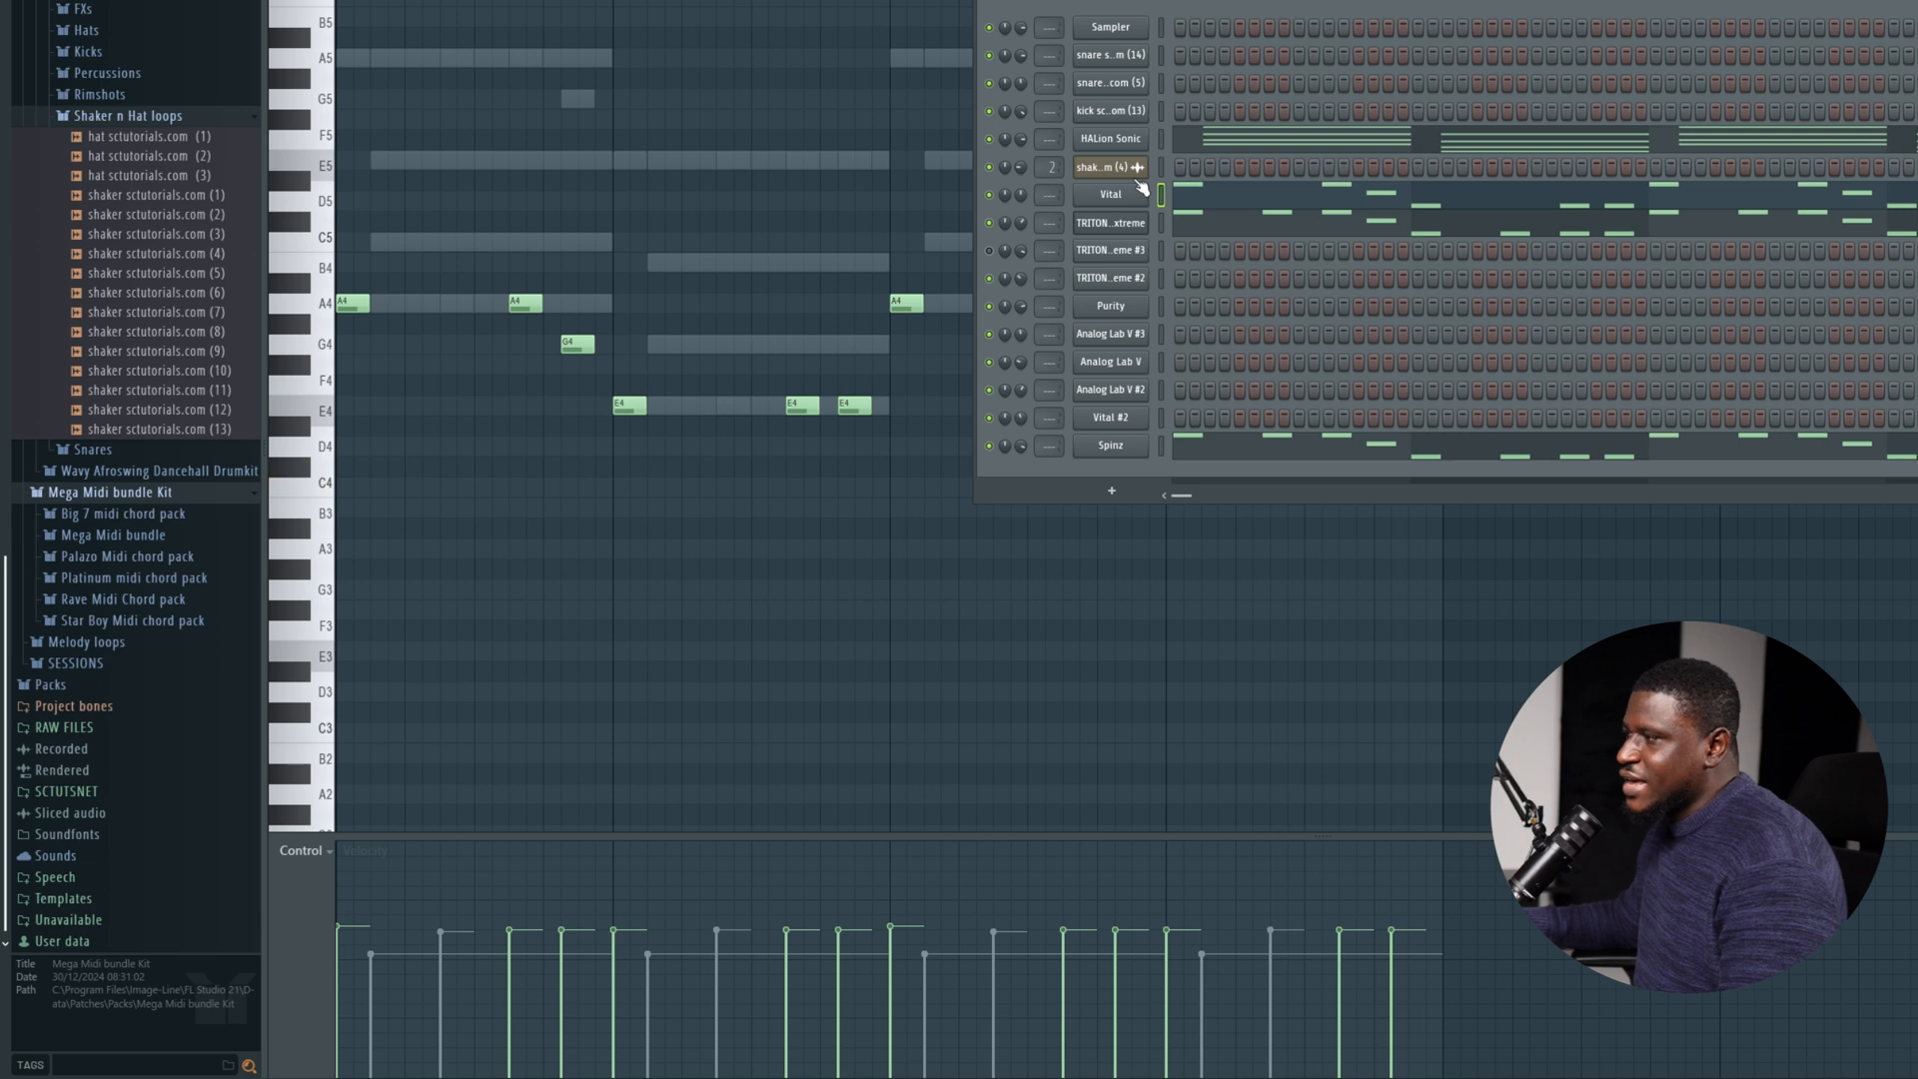
pyautogui.press('z')
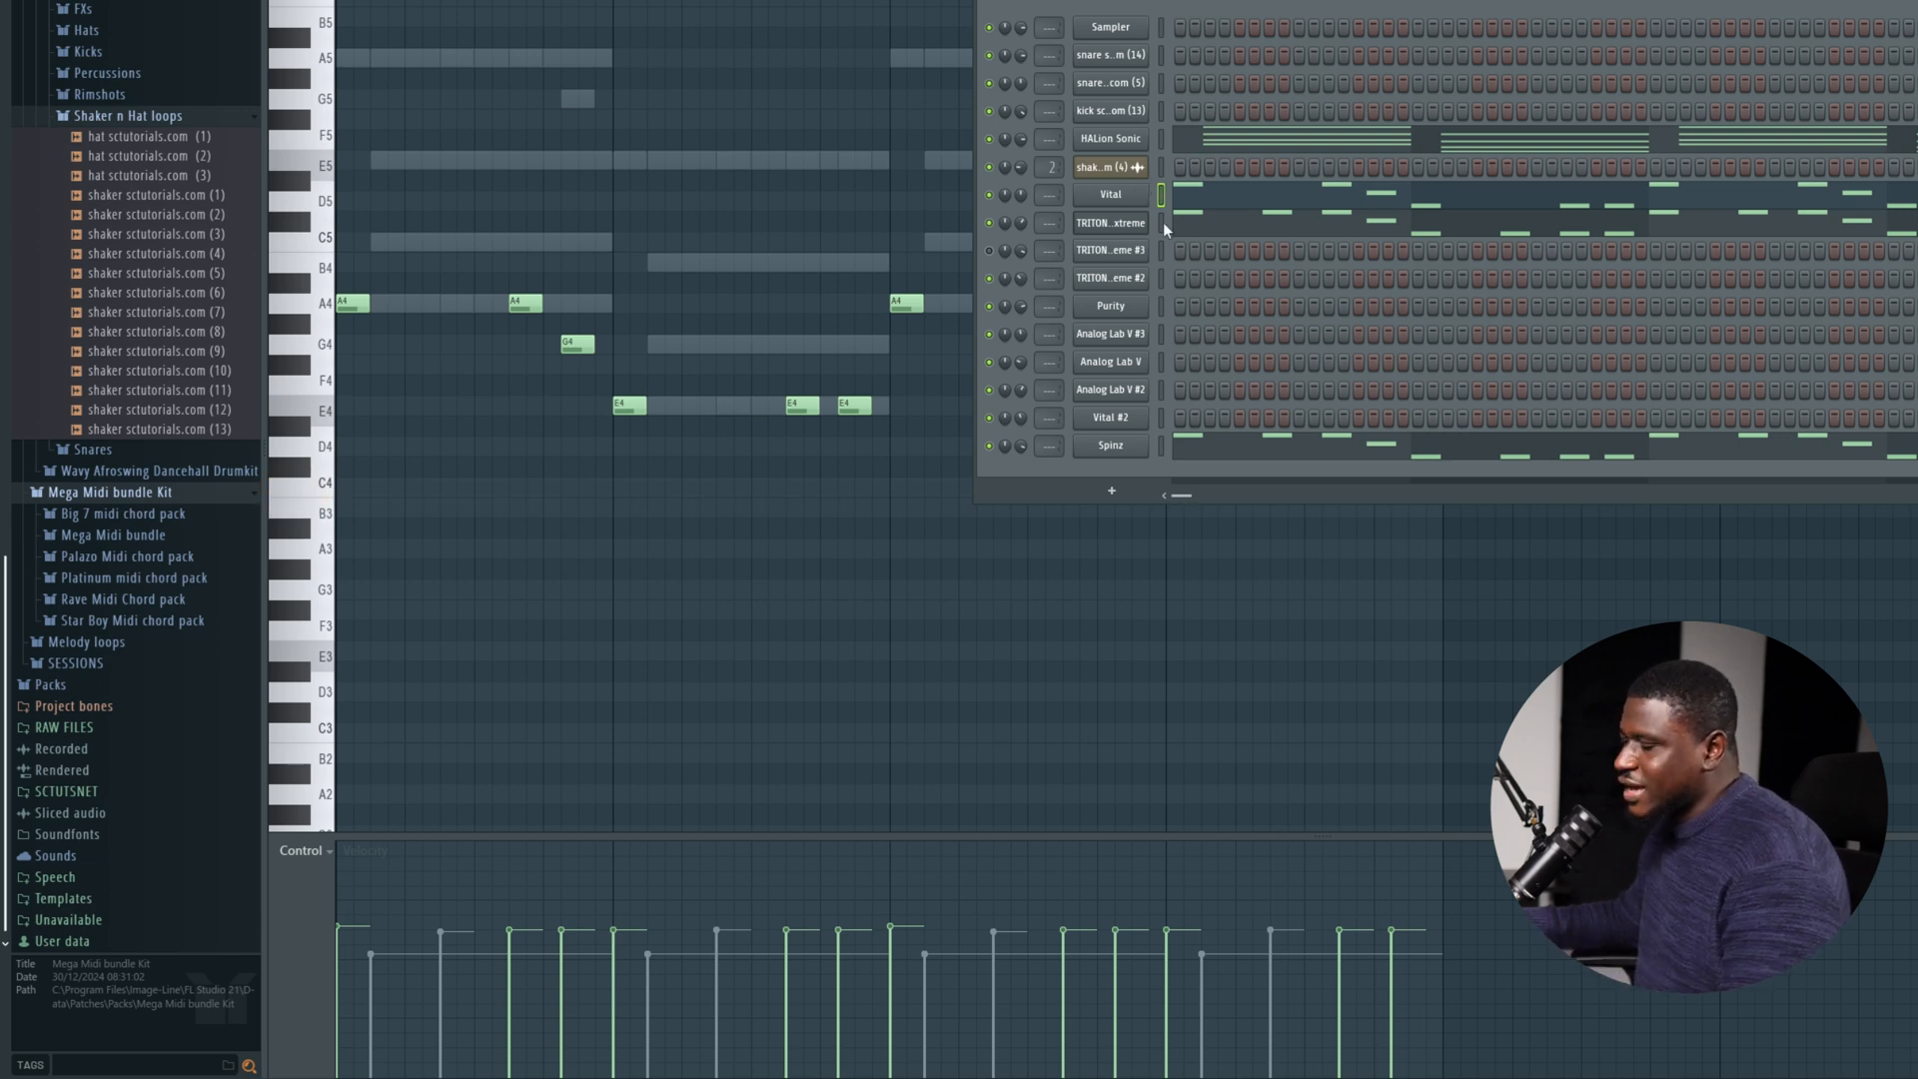
pyautogui.click(1161, 228)
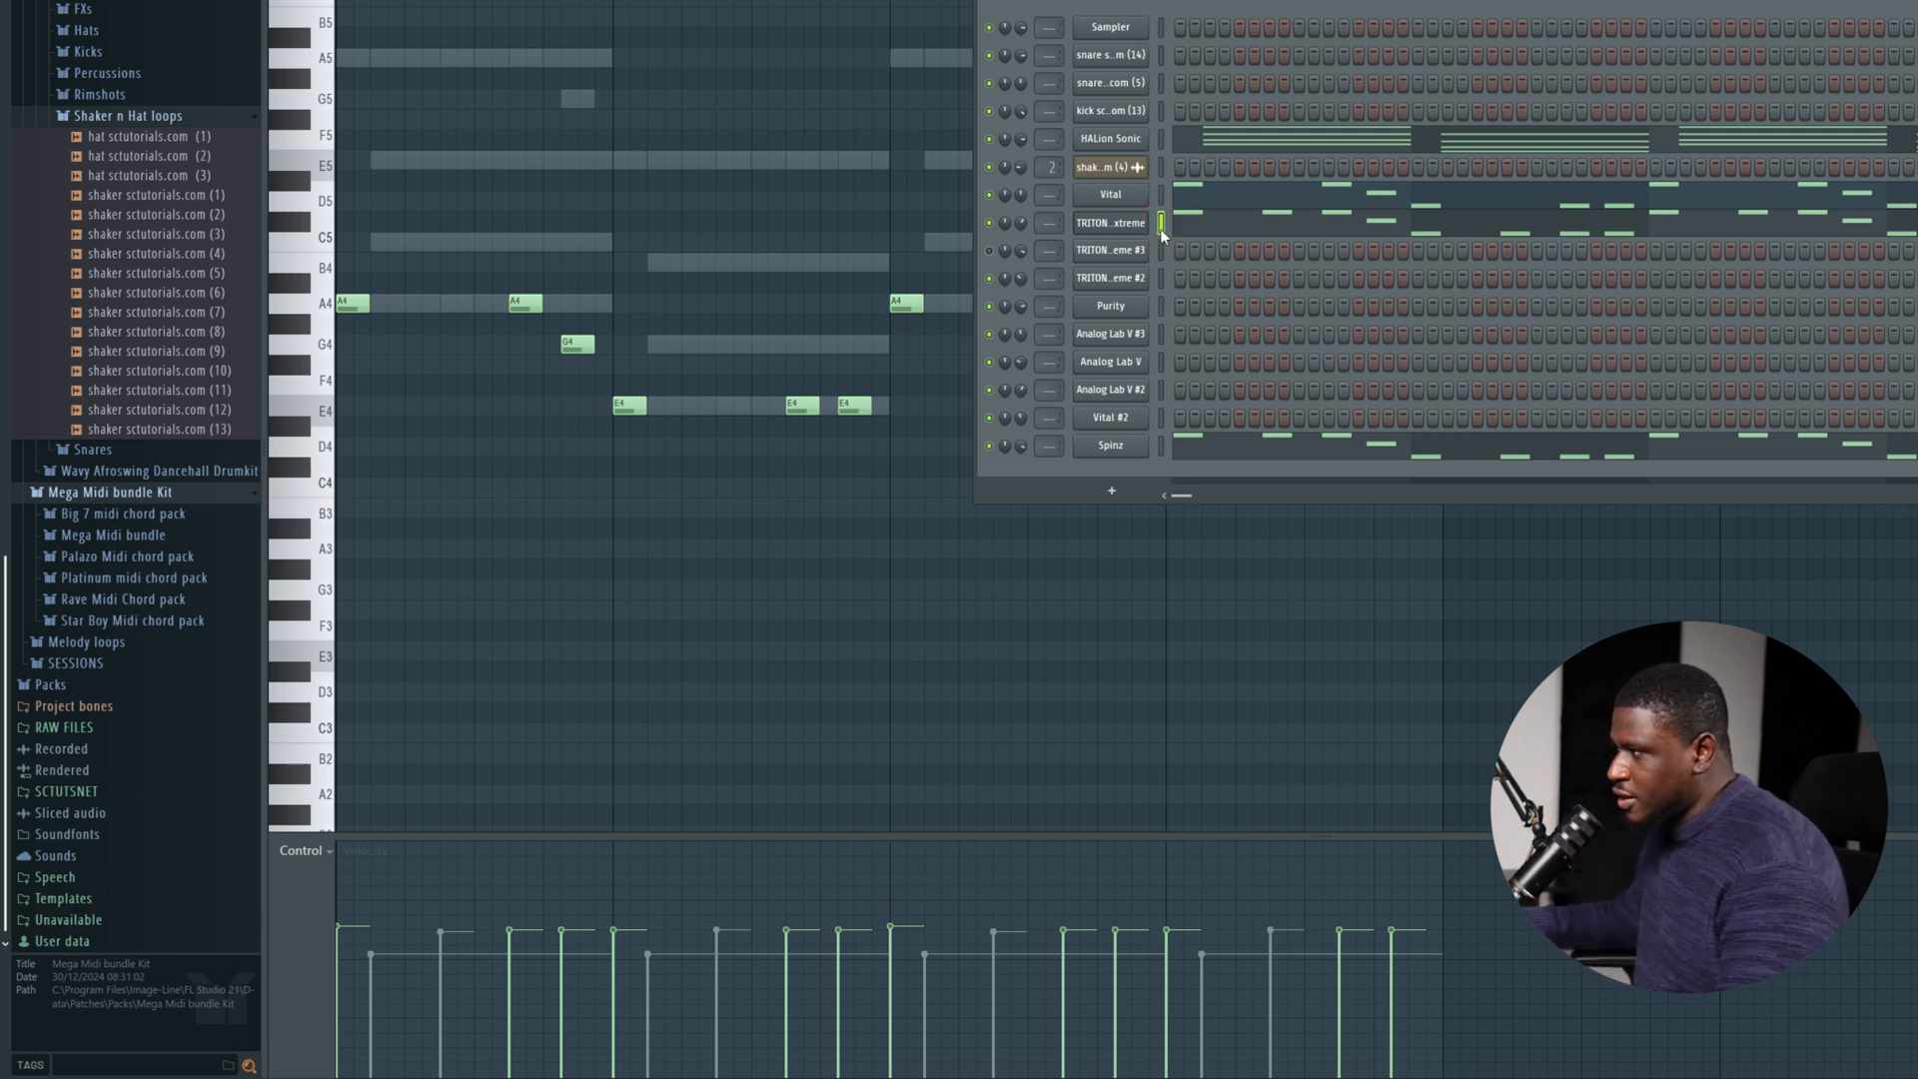
pyautogui.click(1161, 447)
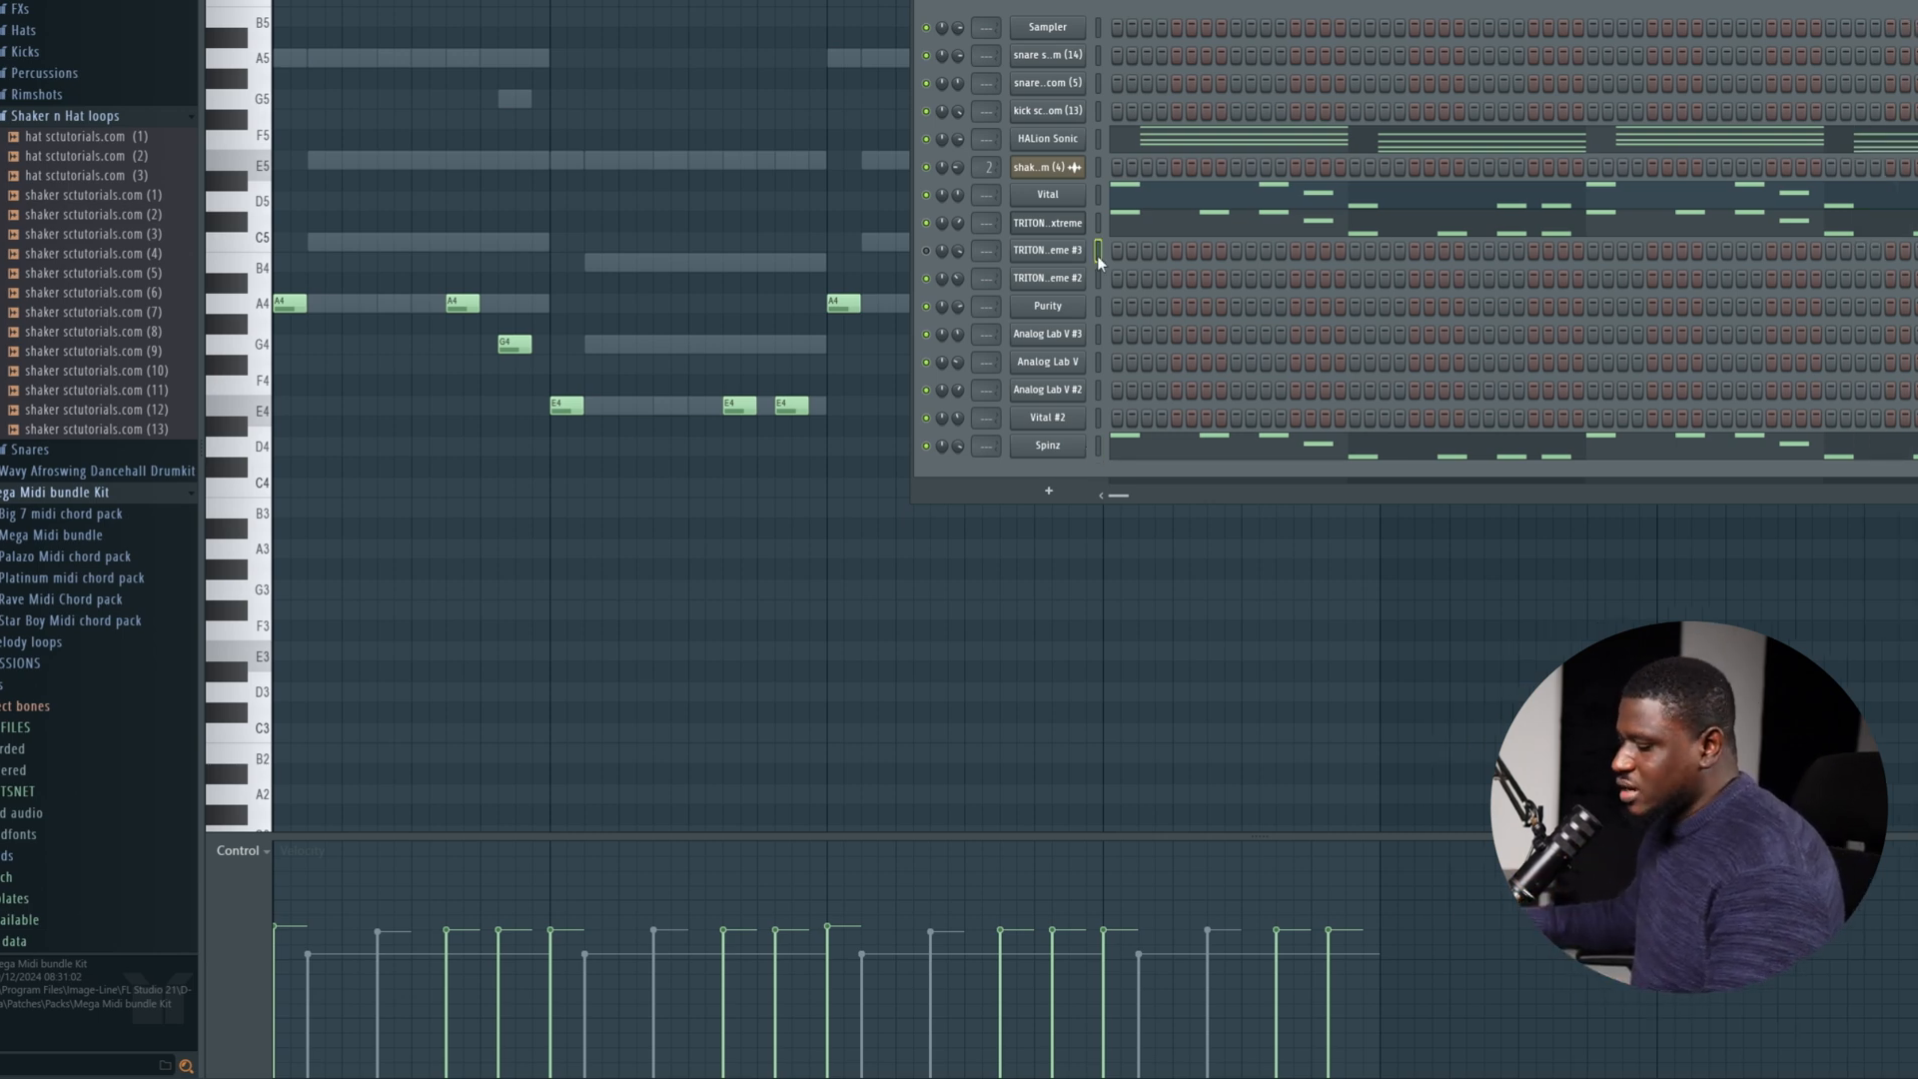
# Place an E5 note across bars 1 and 2 of the Purity channel and duplicate it over bars 3 and 4.
pyautogui.click(1079, 307)
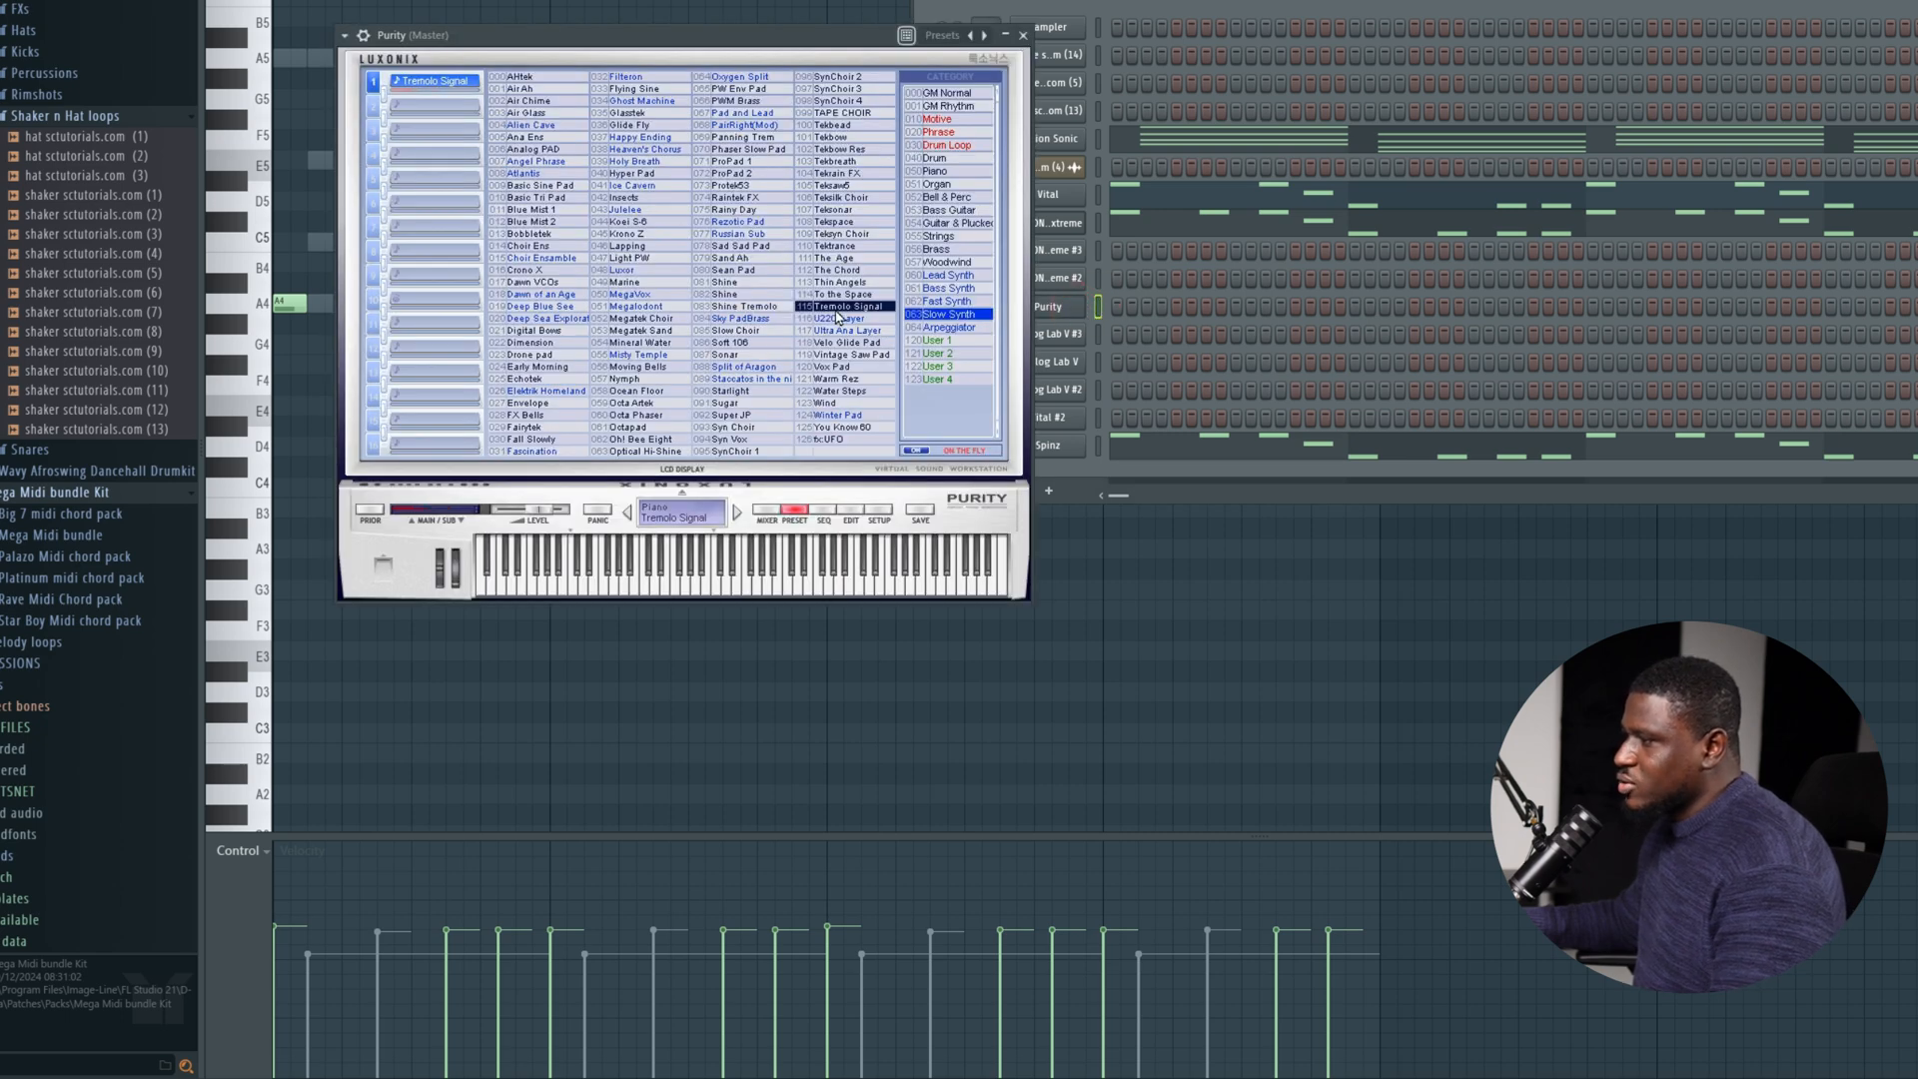
pyautogui.rightClick(1071, 308)
pyautogui.click(1159, 315)
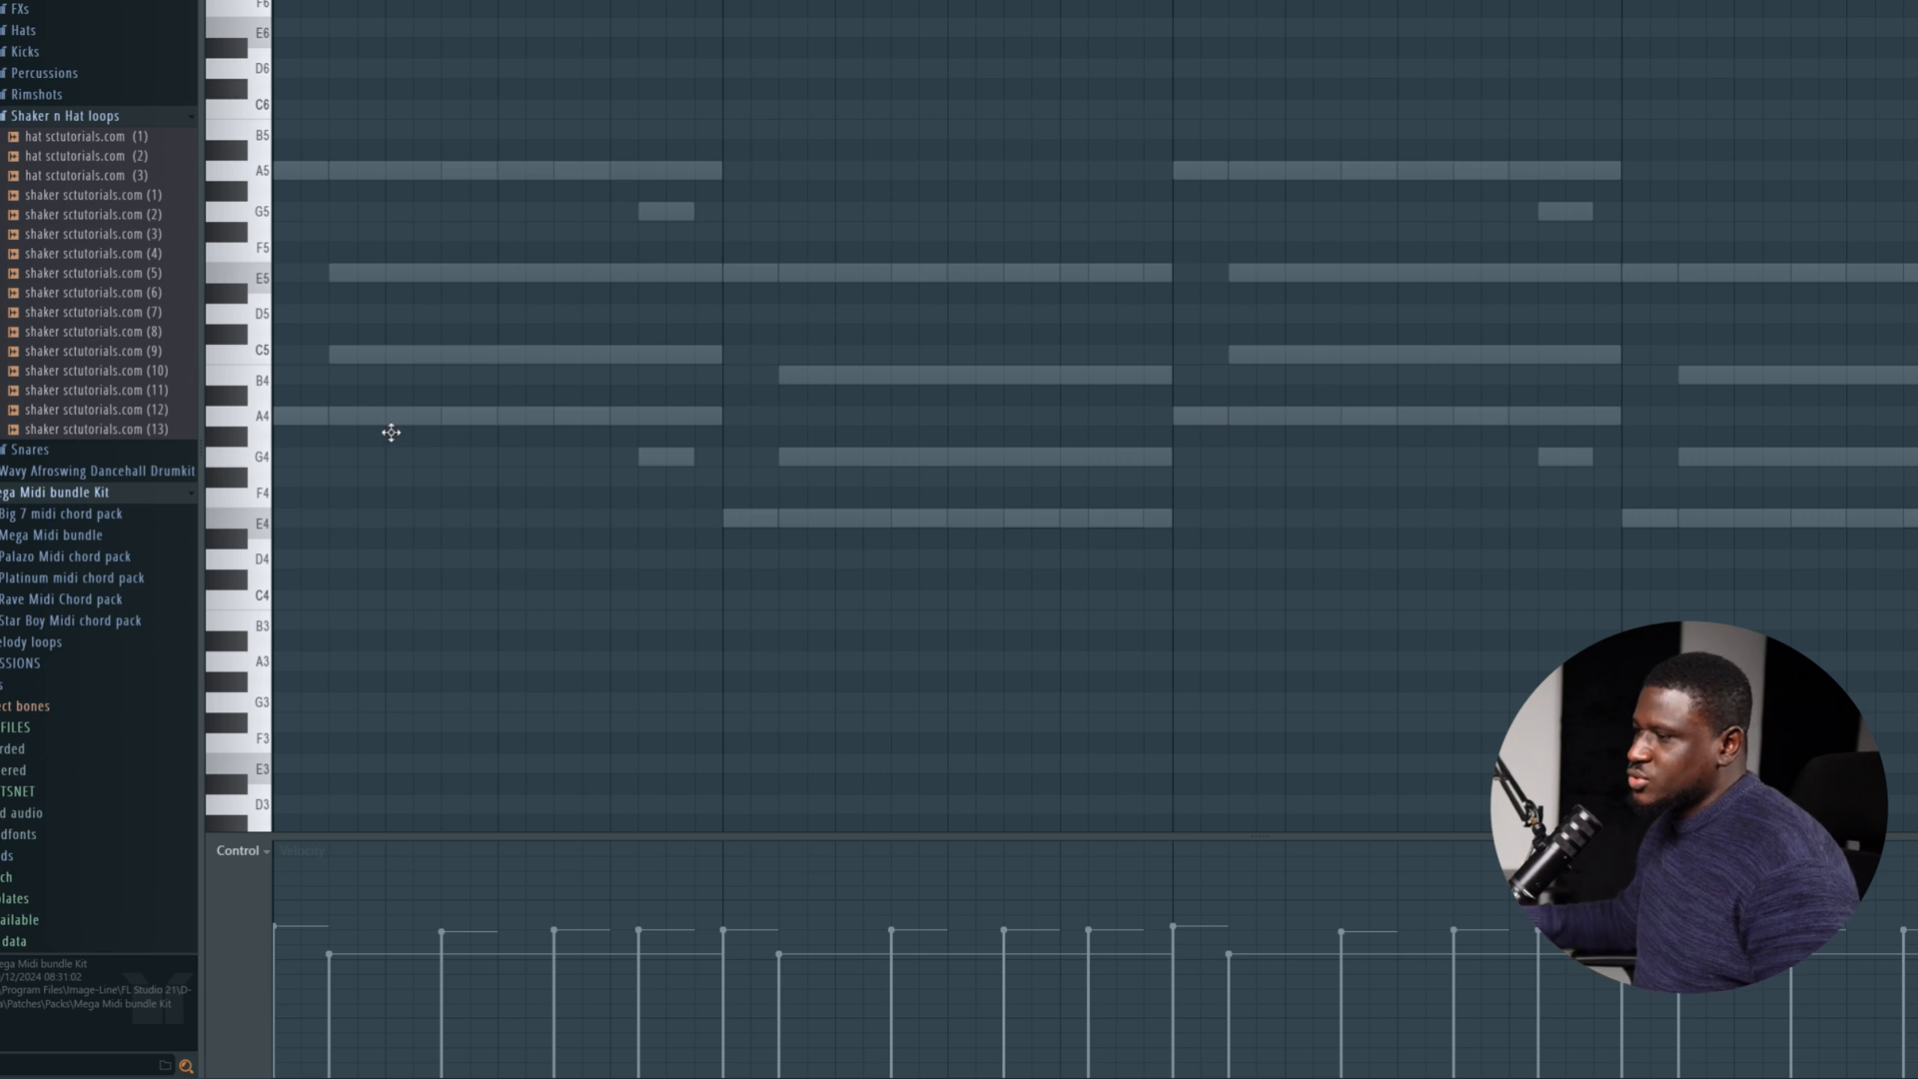
pyautogui.moveTo(391, 431); pyautogui.dragTo(265, 268)
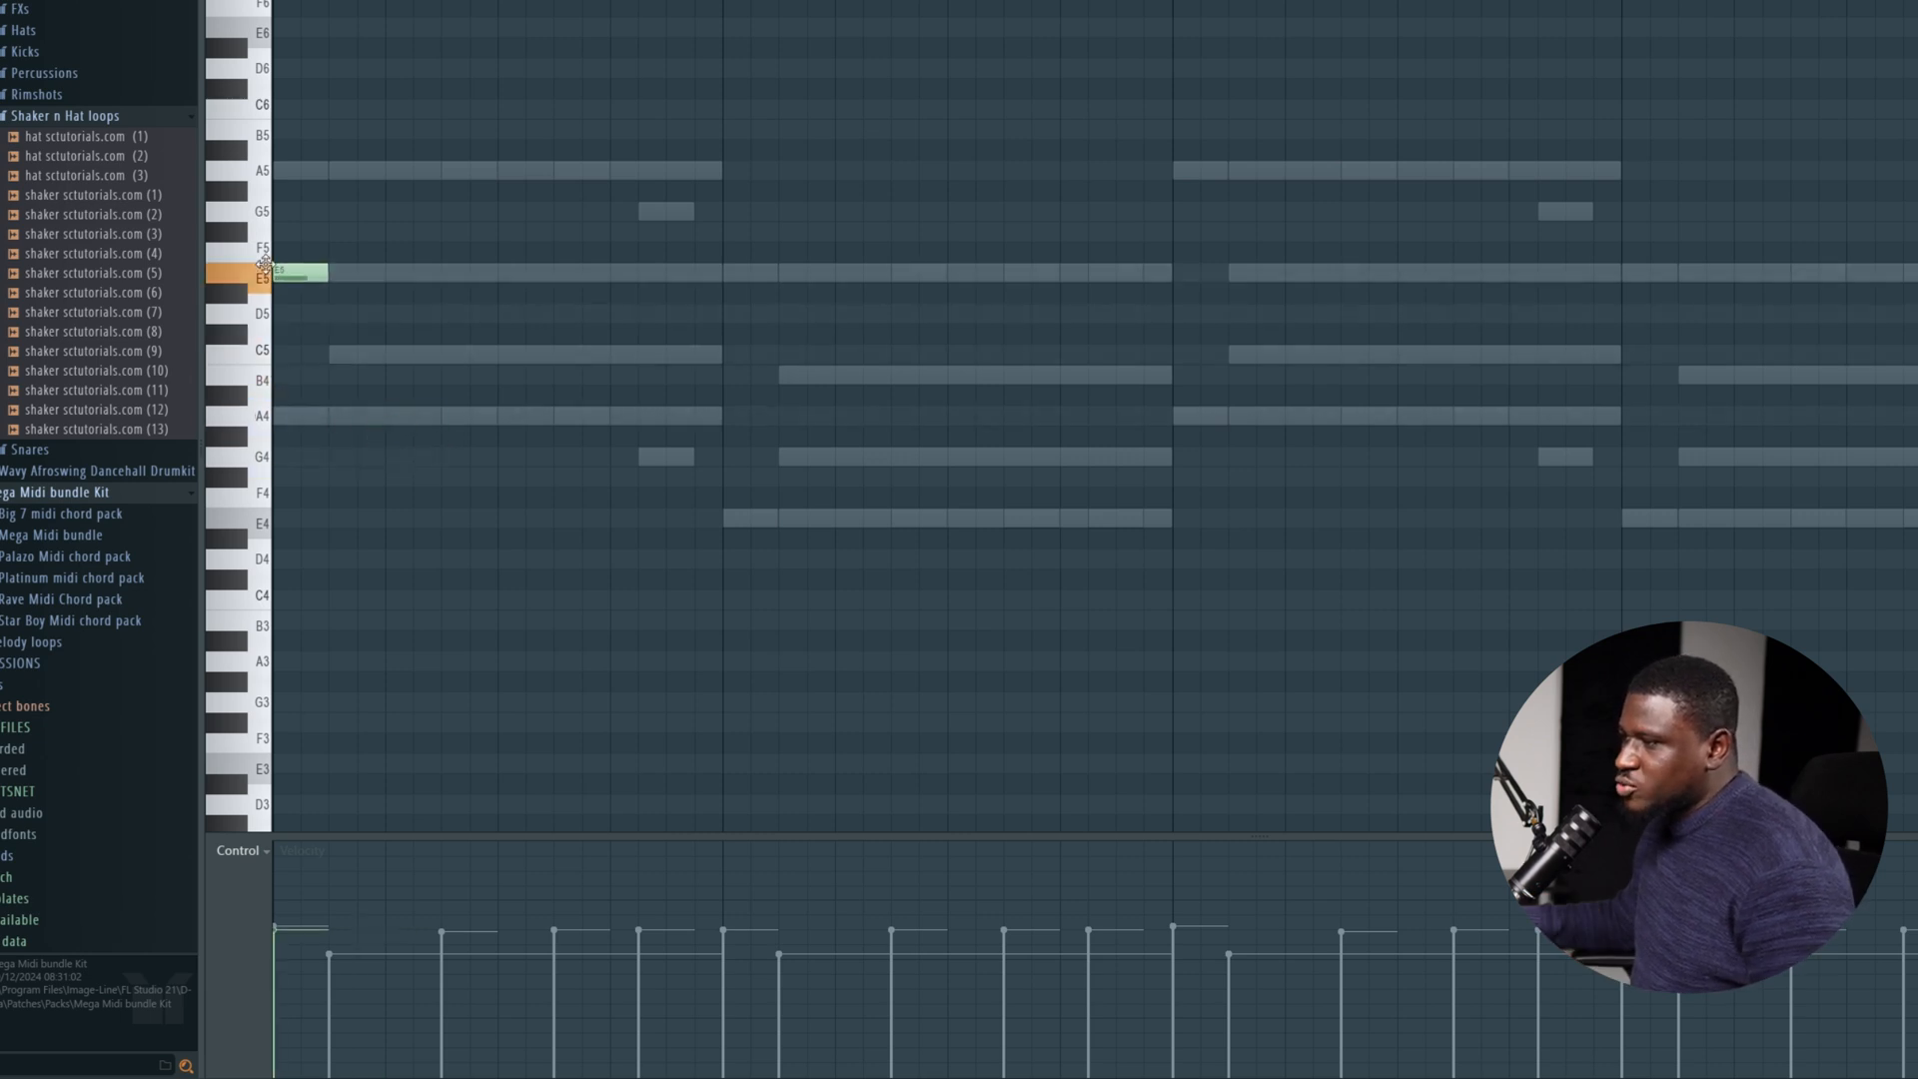
pyautogui.moveTo(403, 273); pyautogui.dragTo(1162, 291)
pyautogui.press('space')
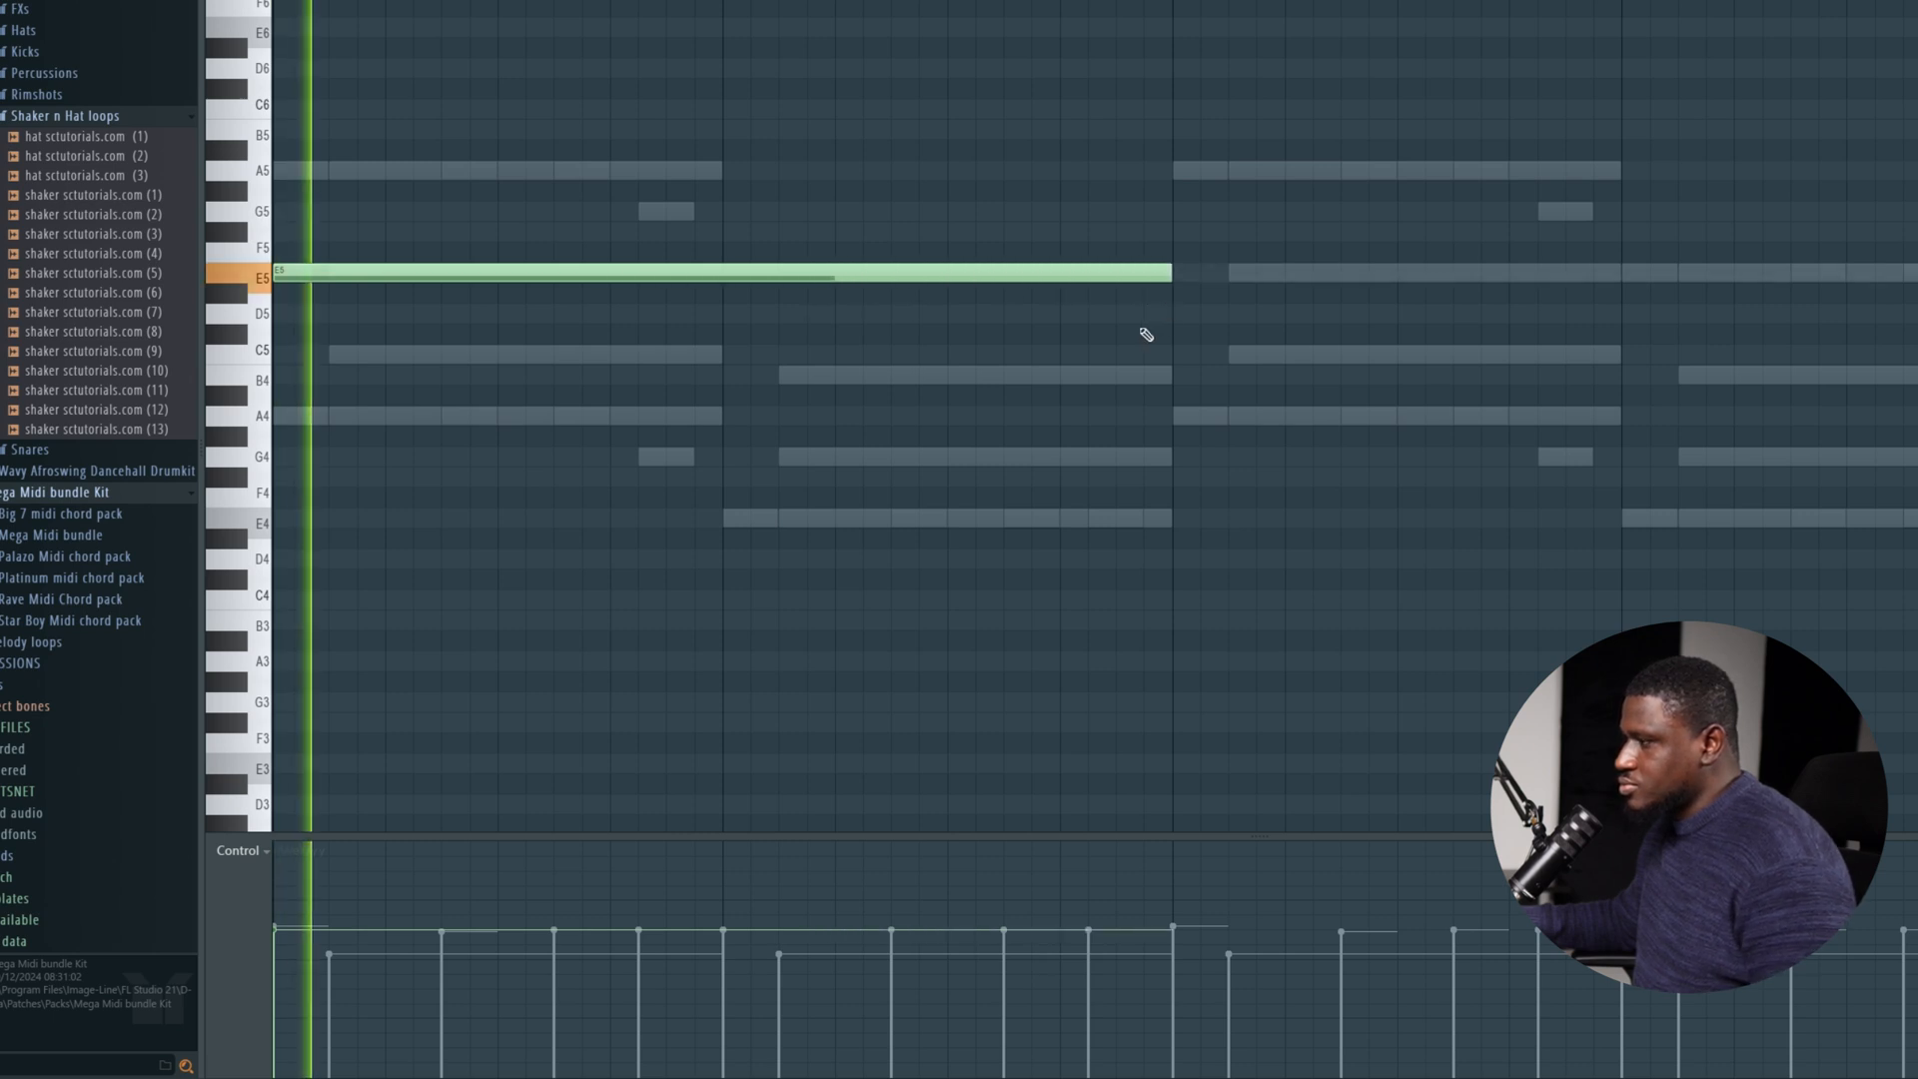
pyautogui.click(1111, 212)
pyautogui.hotkey('ctrl', 'b')
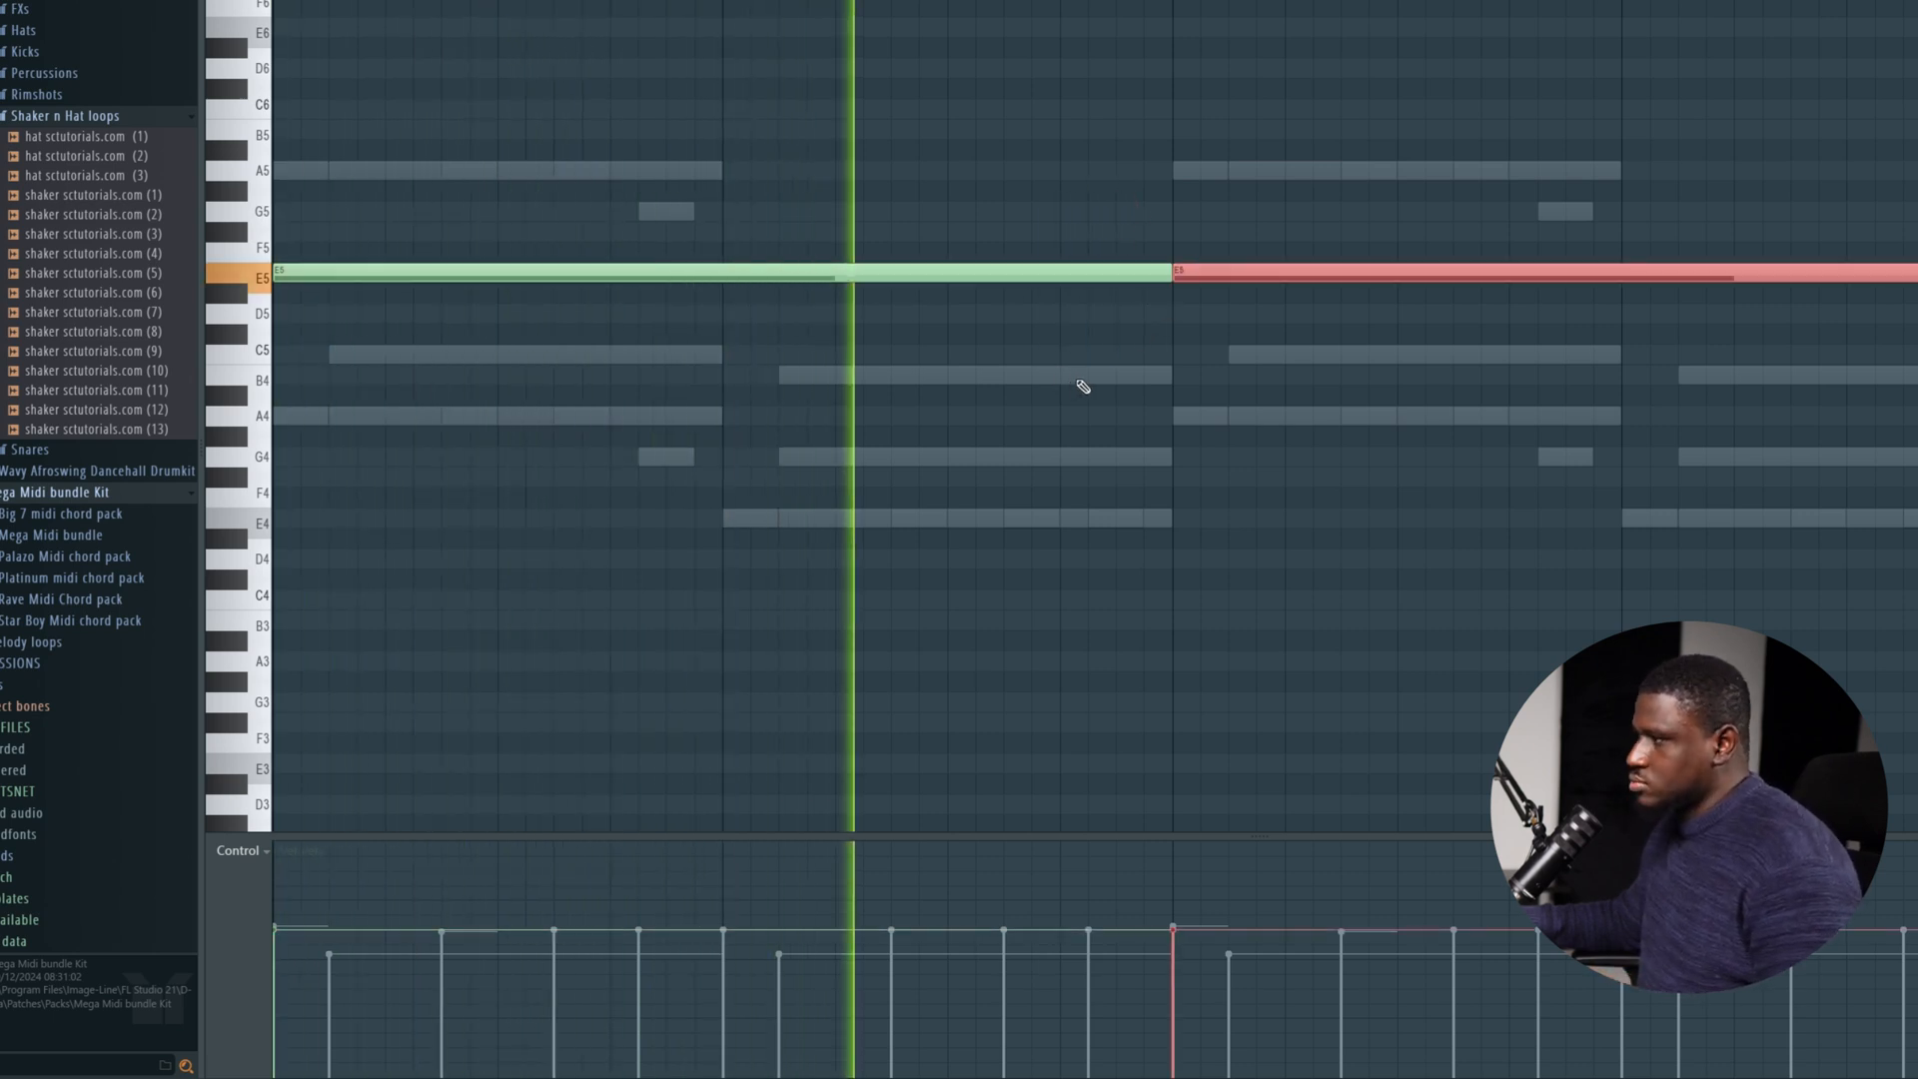
pyautogui.hotkey('ctrl', 'd')
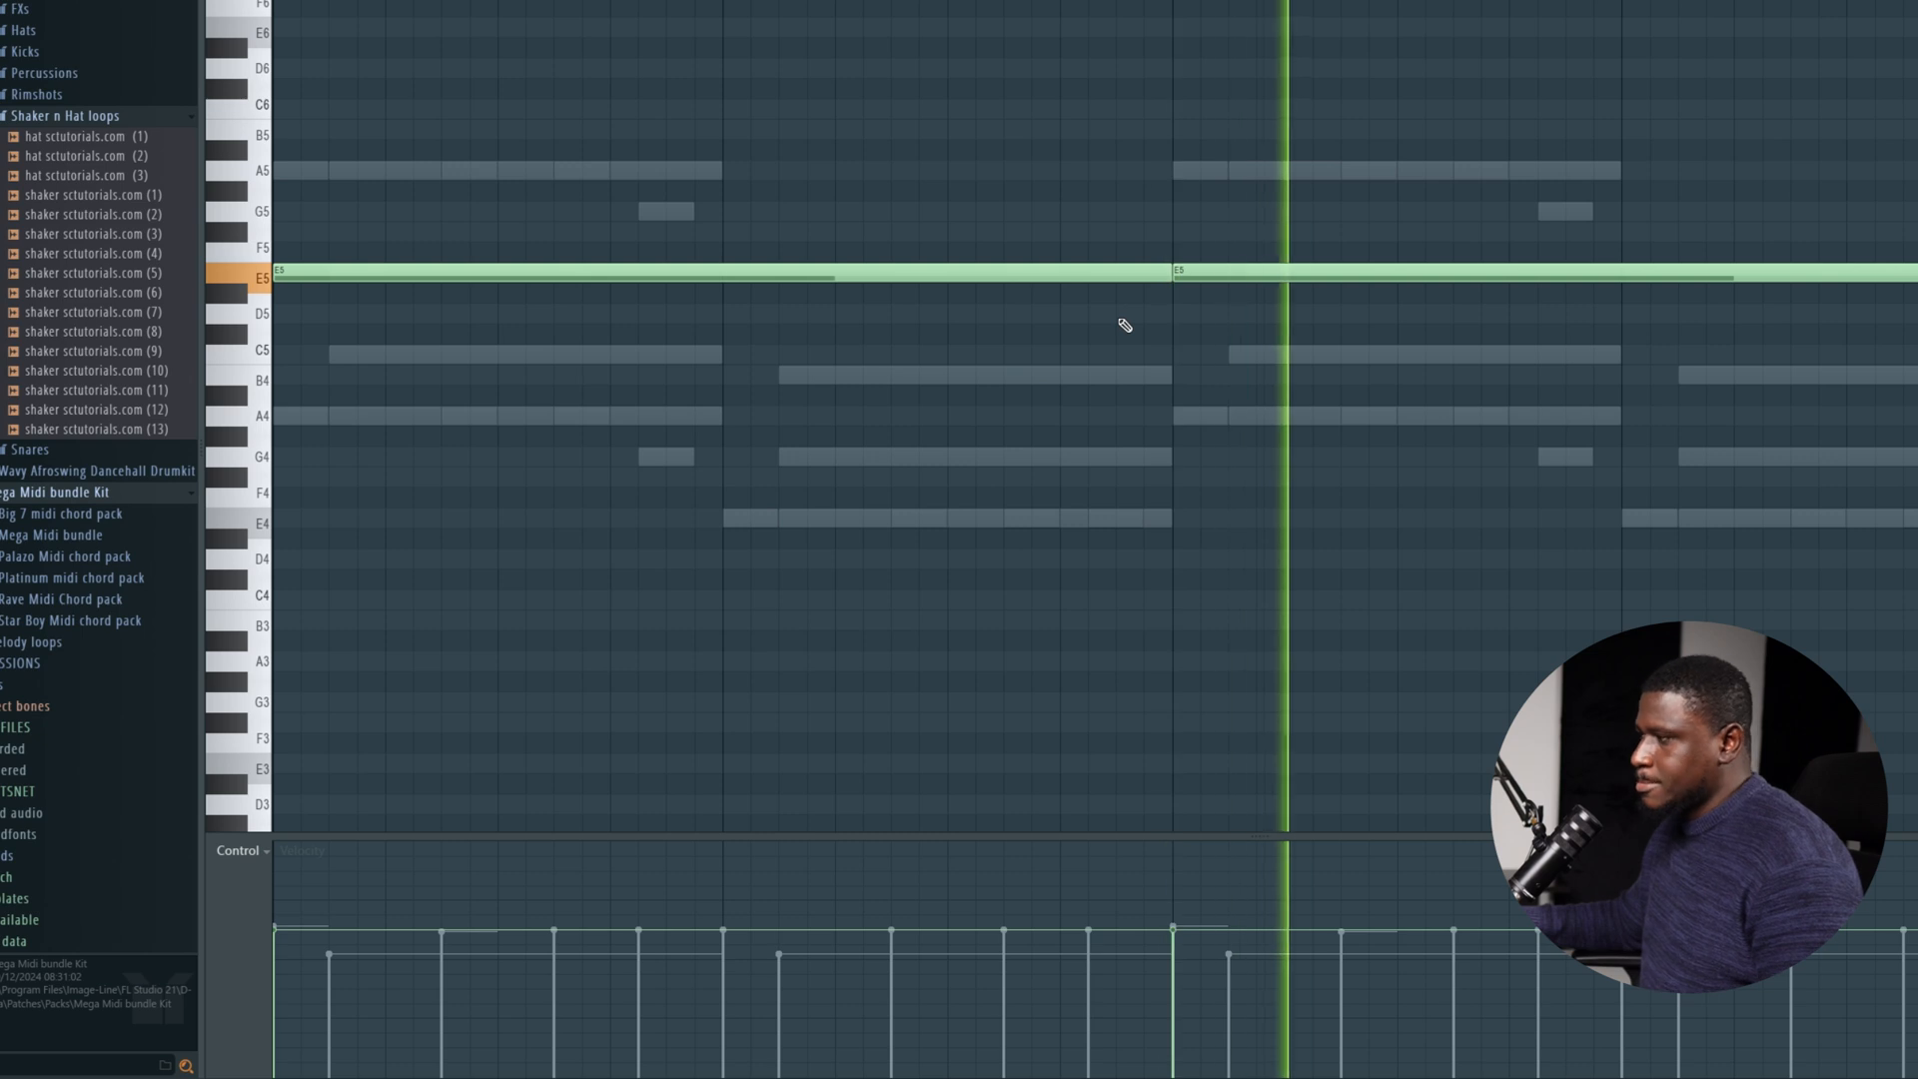
# Try the Purity notes one octave higher during playback and transpose them back down.
pyautogui.press('space')
pyautogui.hotkey('ctrl', 'Up')
pyautogui.press('space')
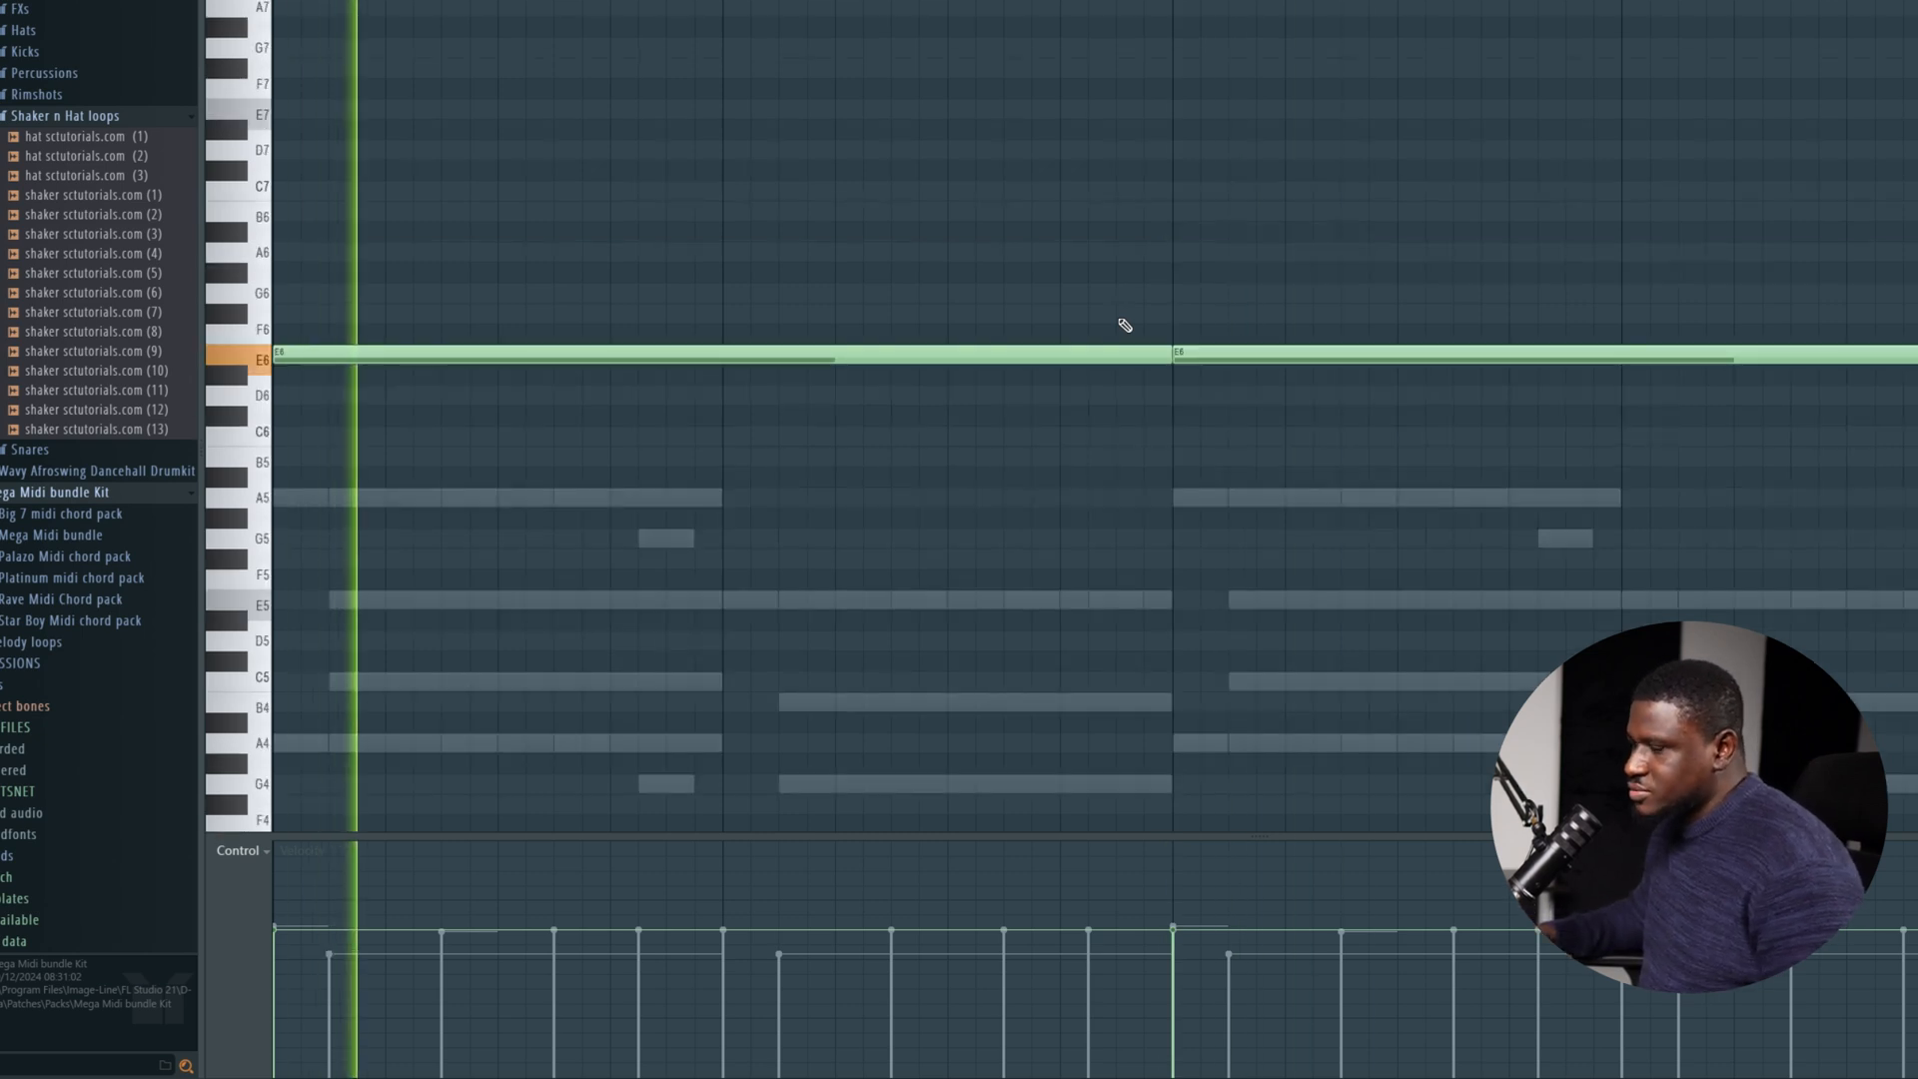
pyautogui.press('space')
pyautogui.hotkey('ctrl', 'Down')
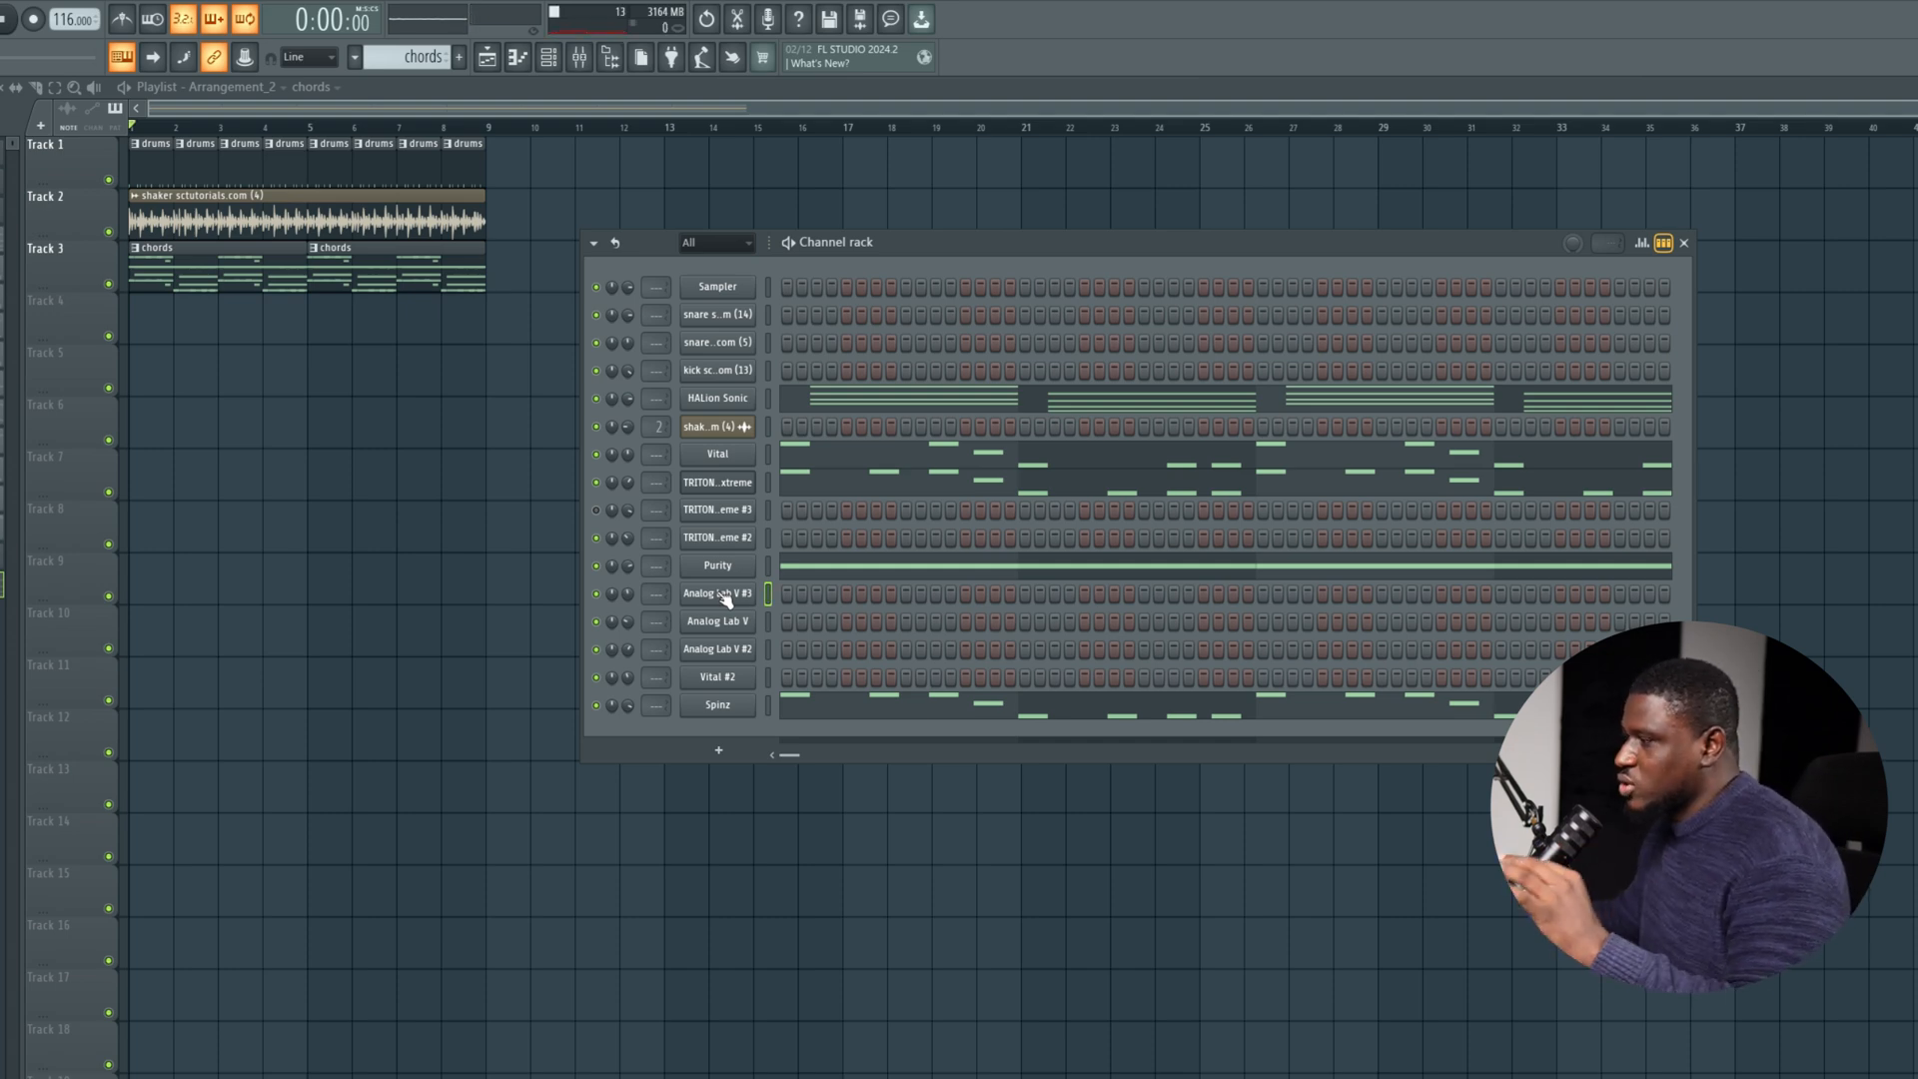
# Place half-bar A5 notes in the second halves of bars 1 and 3 of the Analog Lab V #3 channel, listening to the loop.
pyautogui.rightClick(734, 596)
pyautogui.click(762, 595)
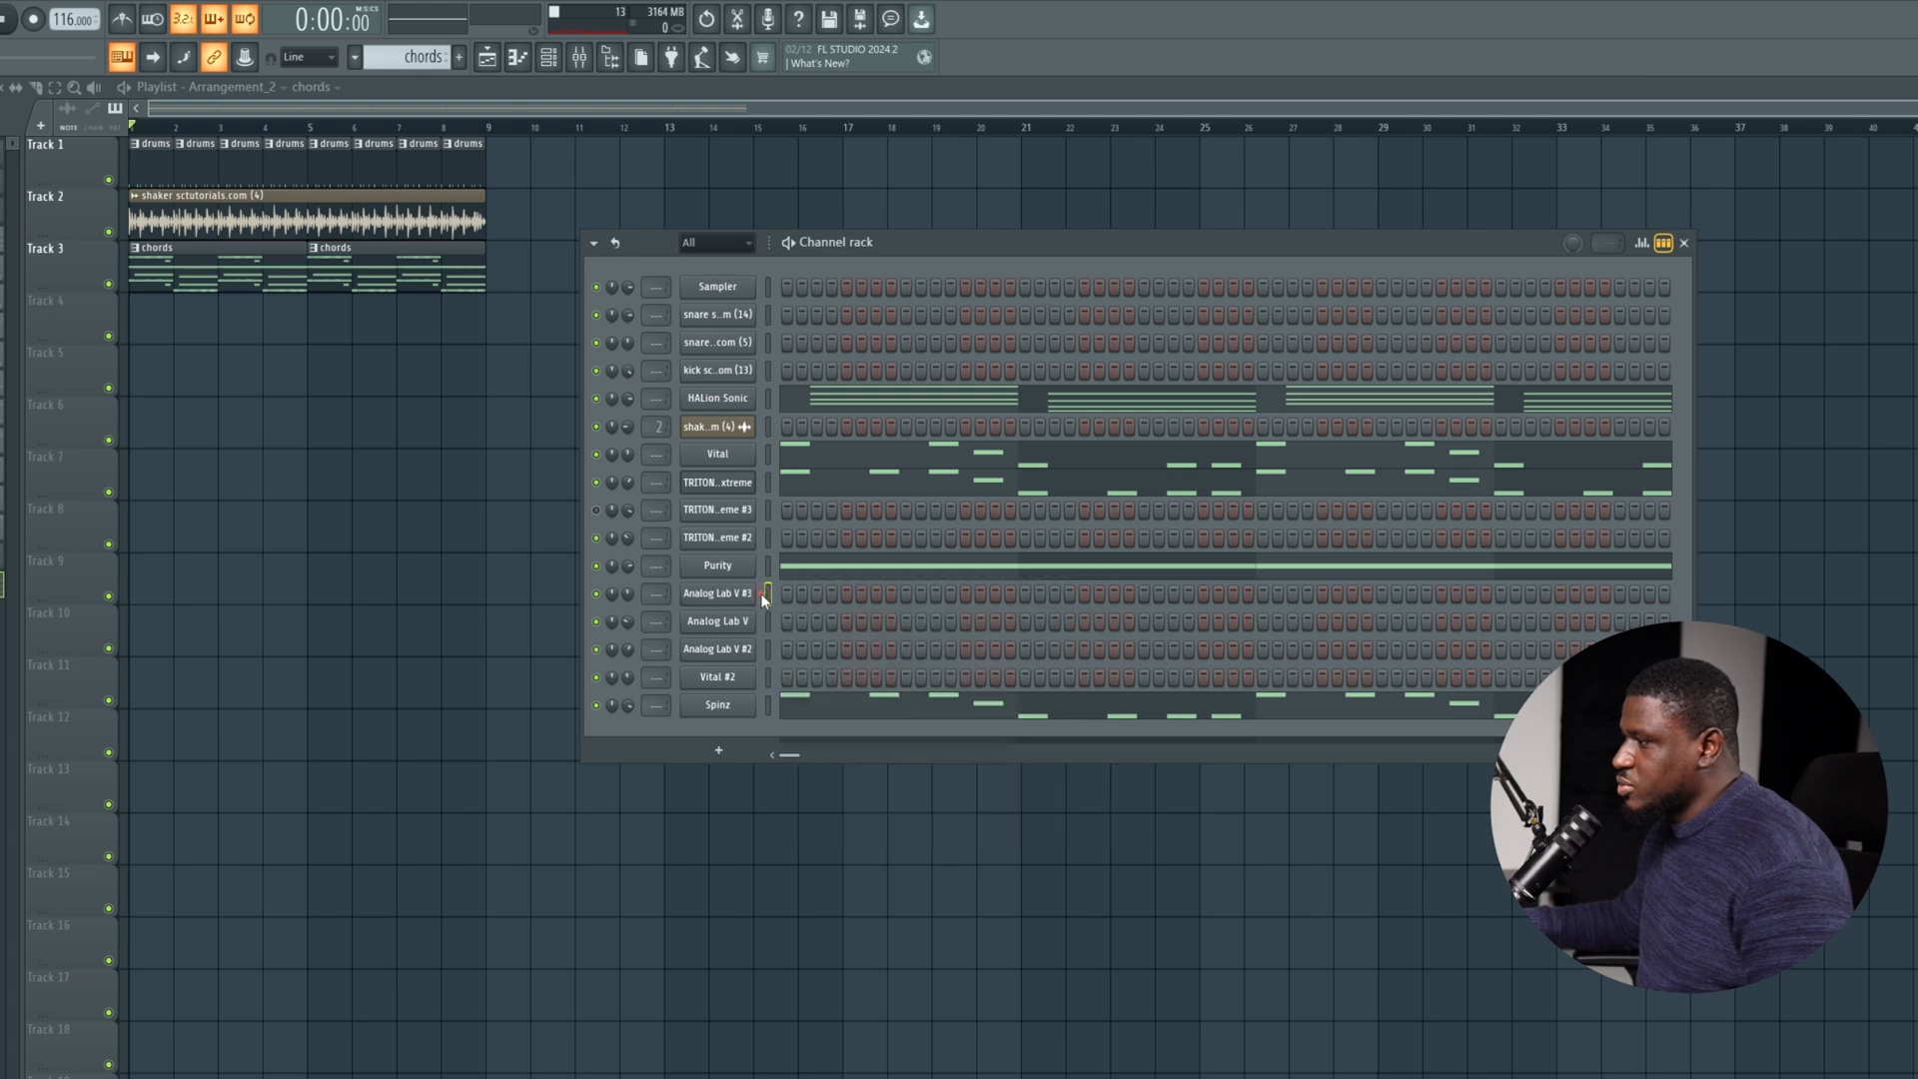
pyautogui.rightClick(734, 594)
pyautogui.click(778, 593)
pyautogui.keyDown('ctrl'); pyautogui.rightClick(777, 593); pyautogui.keyUp('ctrl')
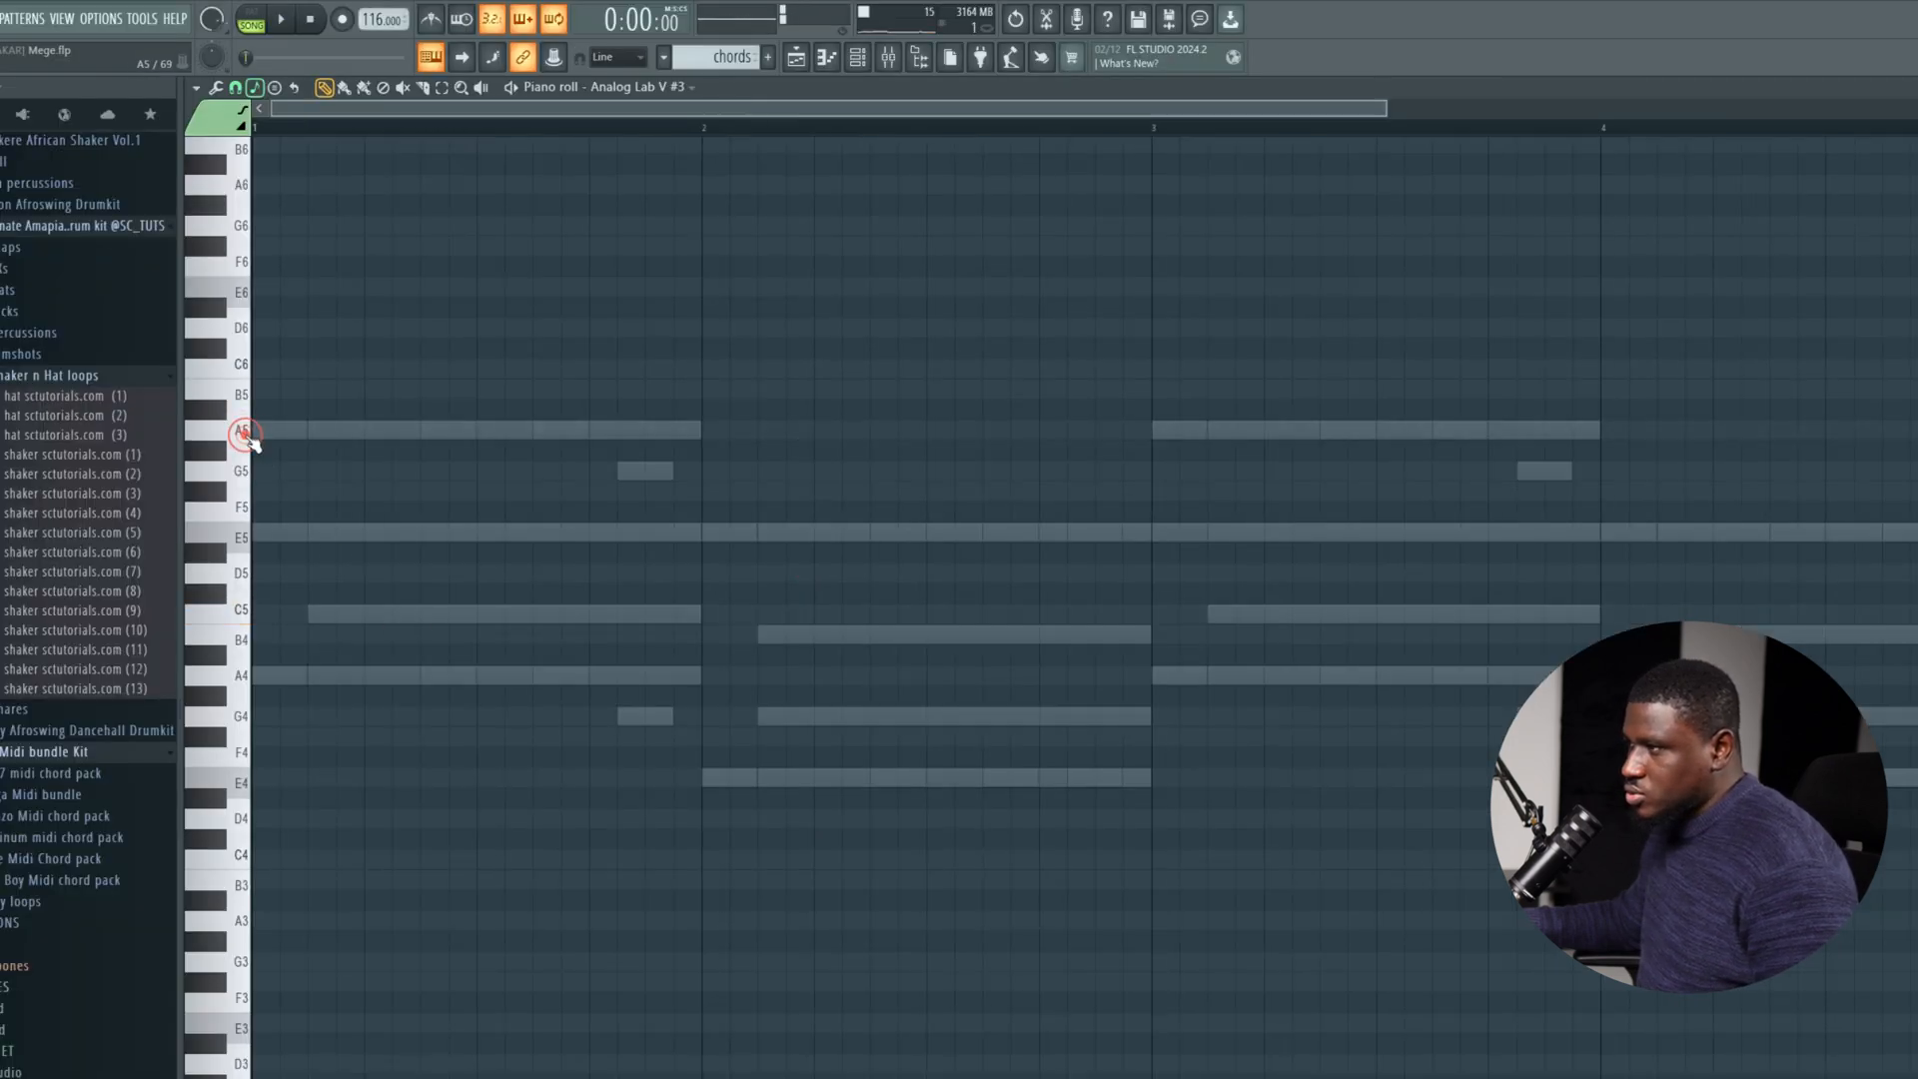
pyautogui.press('space')
pyautogui.click(481, 429)
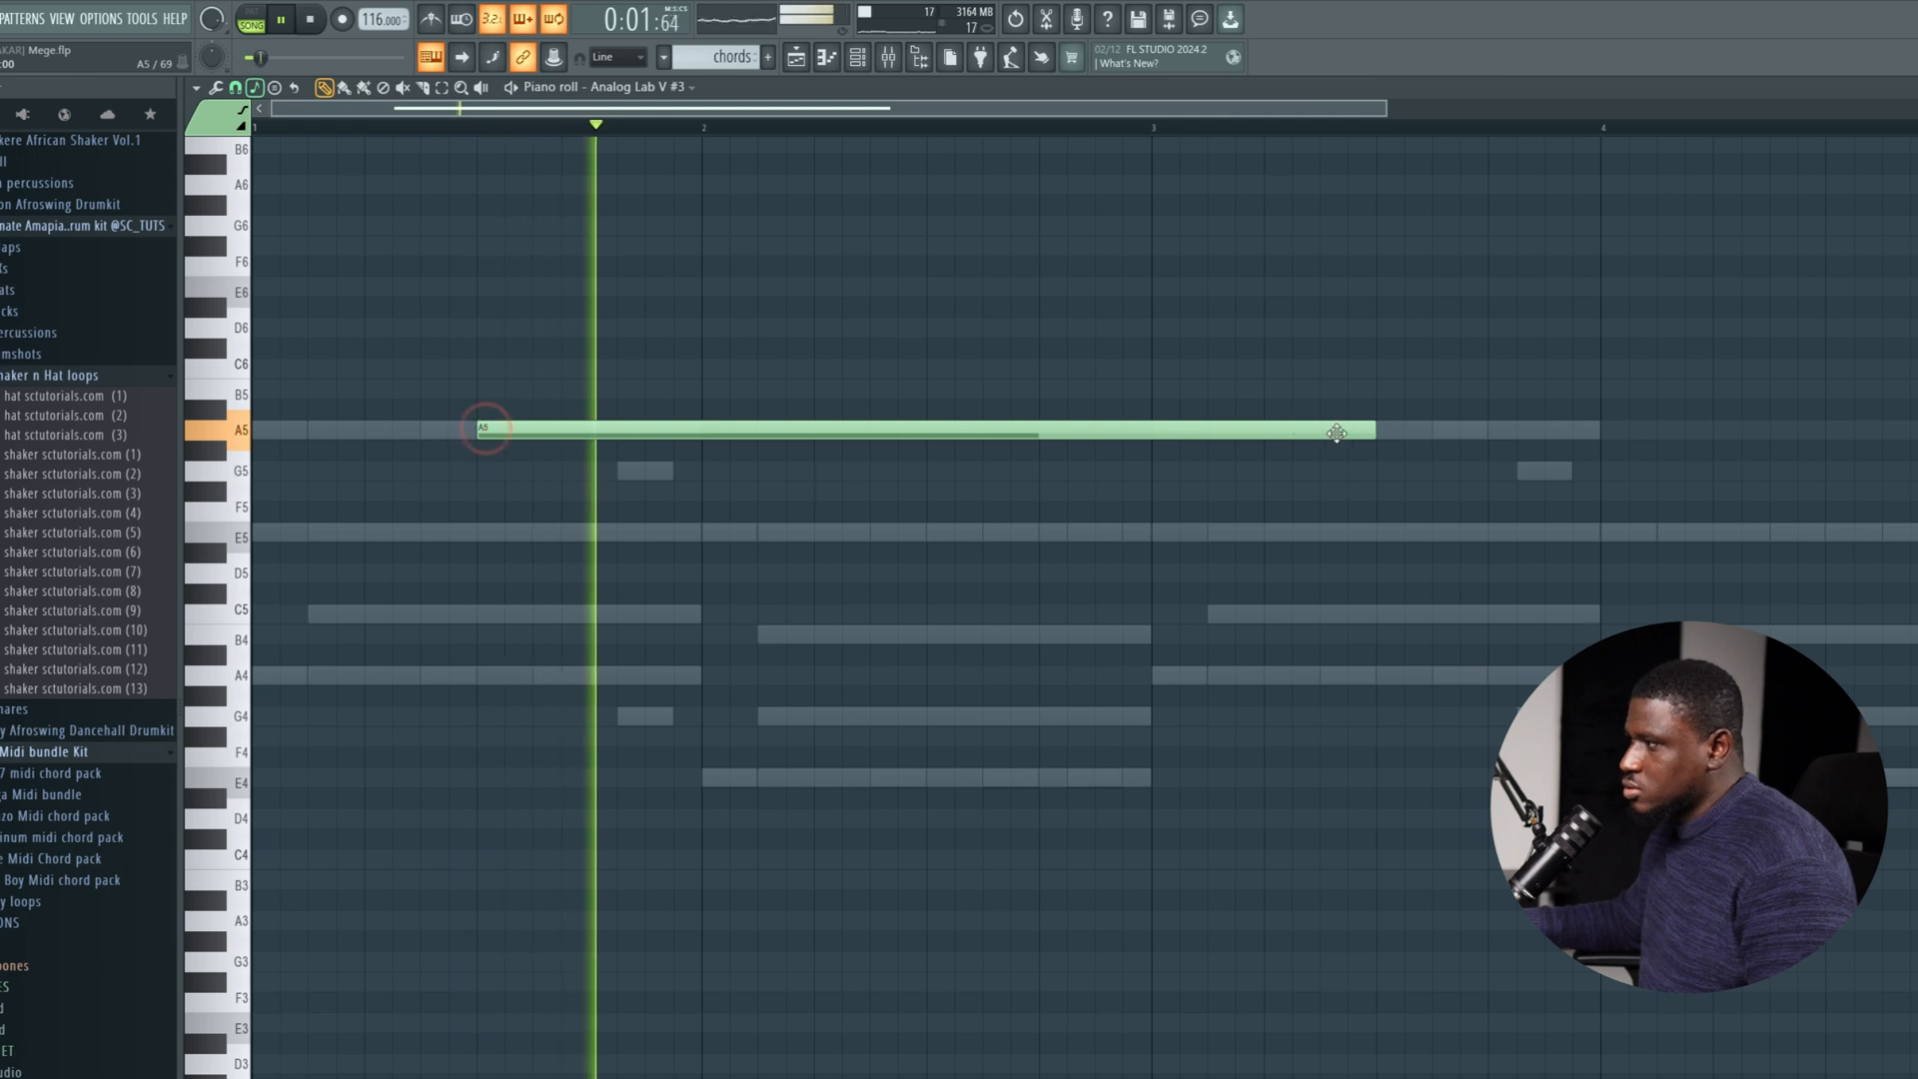
pyautogui.moveTo(1376, 434); pyautogui.dragTo(694, 437)
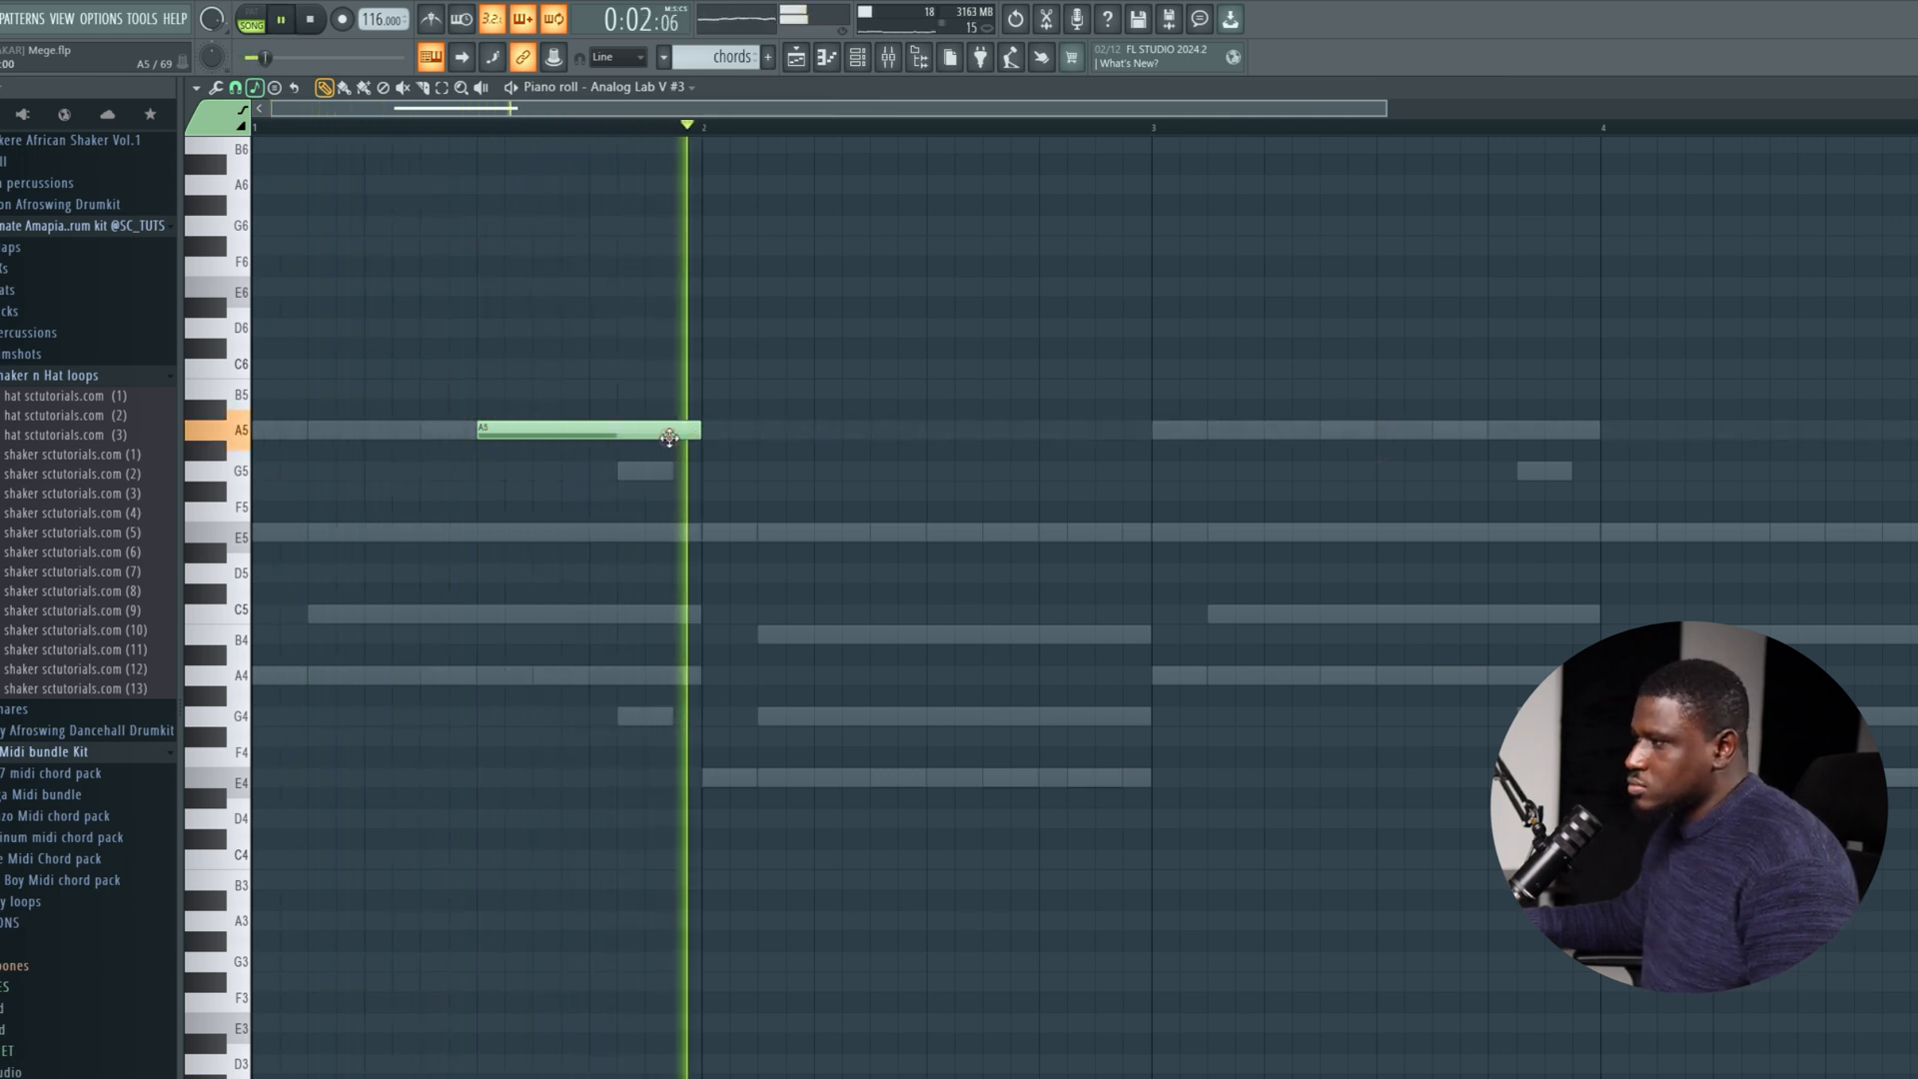
pyautogui.click(1377, 429)
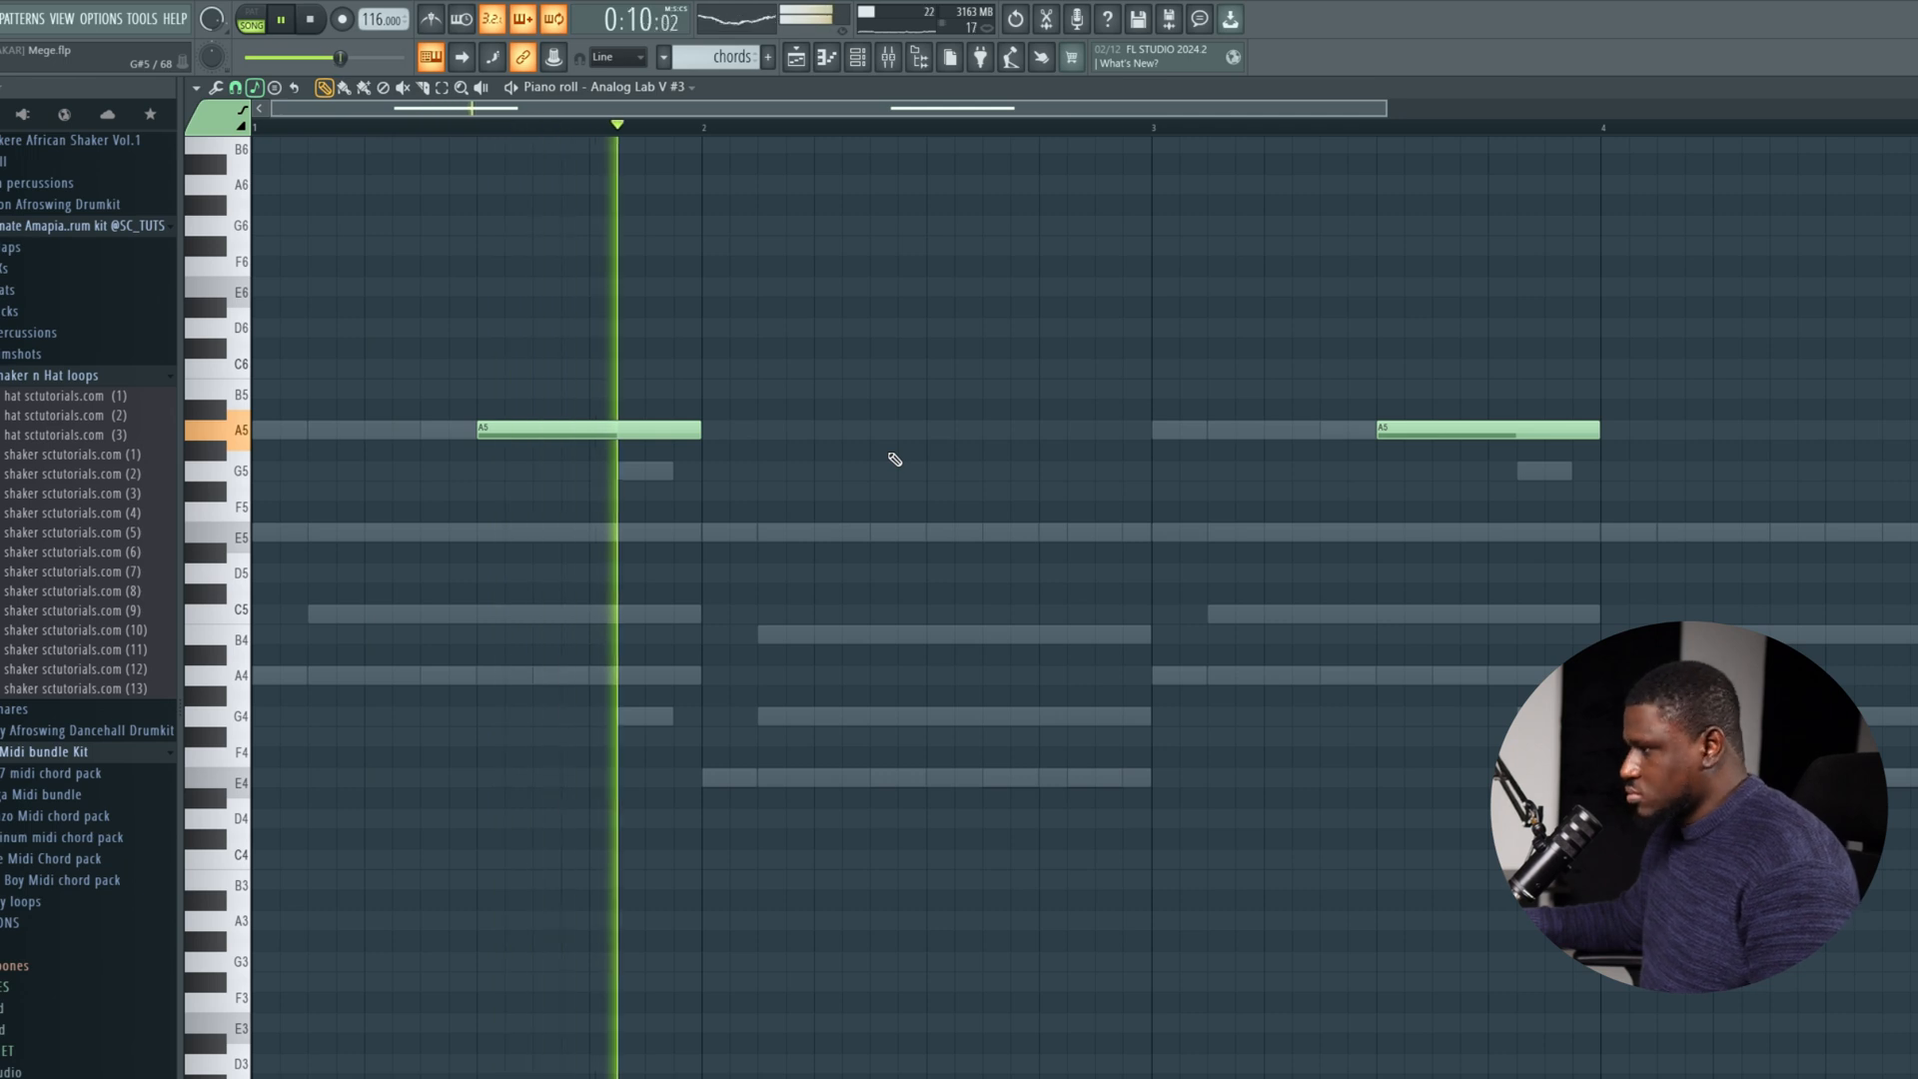
pyautogui.press('space')
# Play the pattern from the channel rack and check which patch the Analog Lab V #2 channel uses.
pyautogui.click(857, 57)
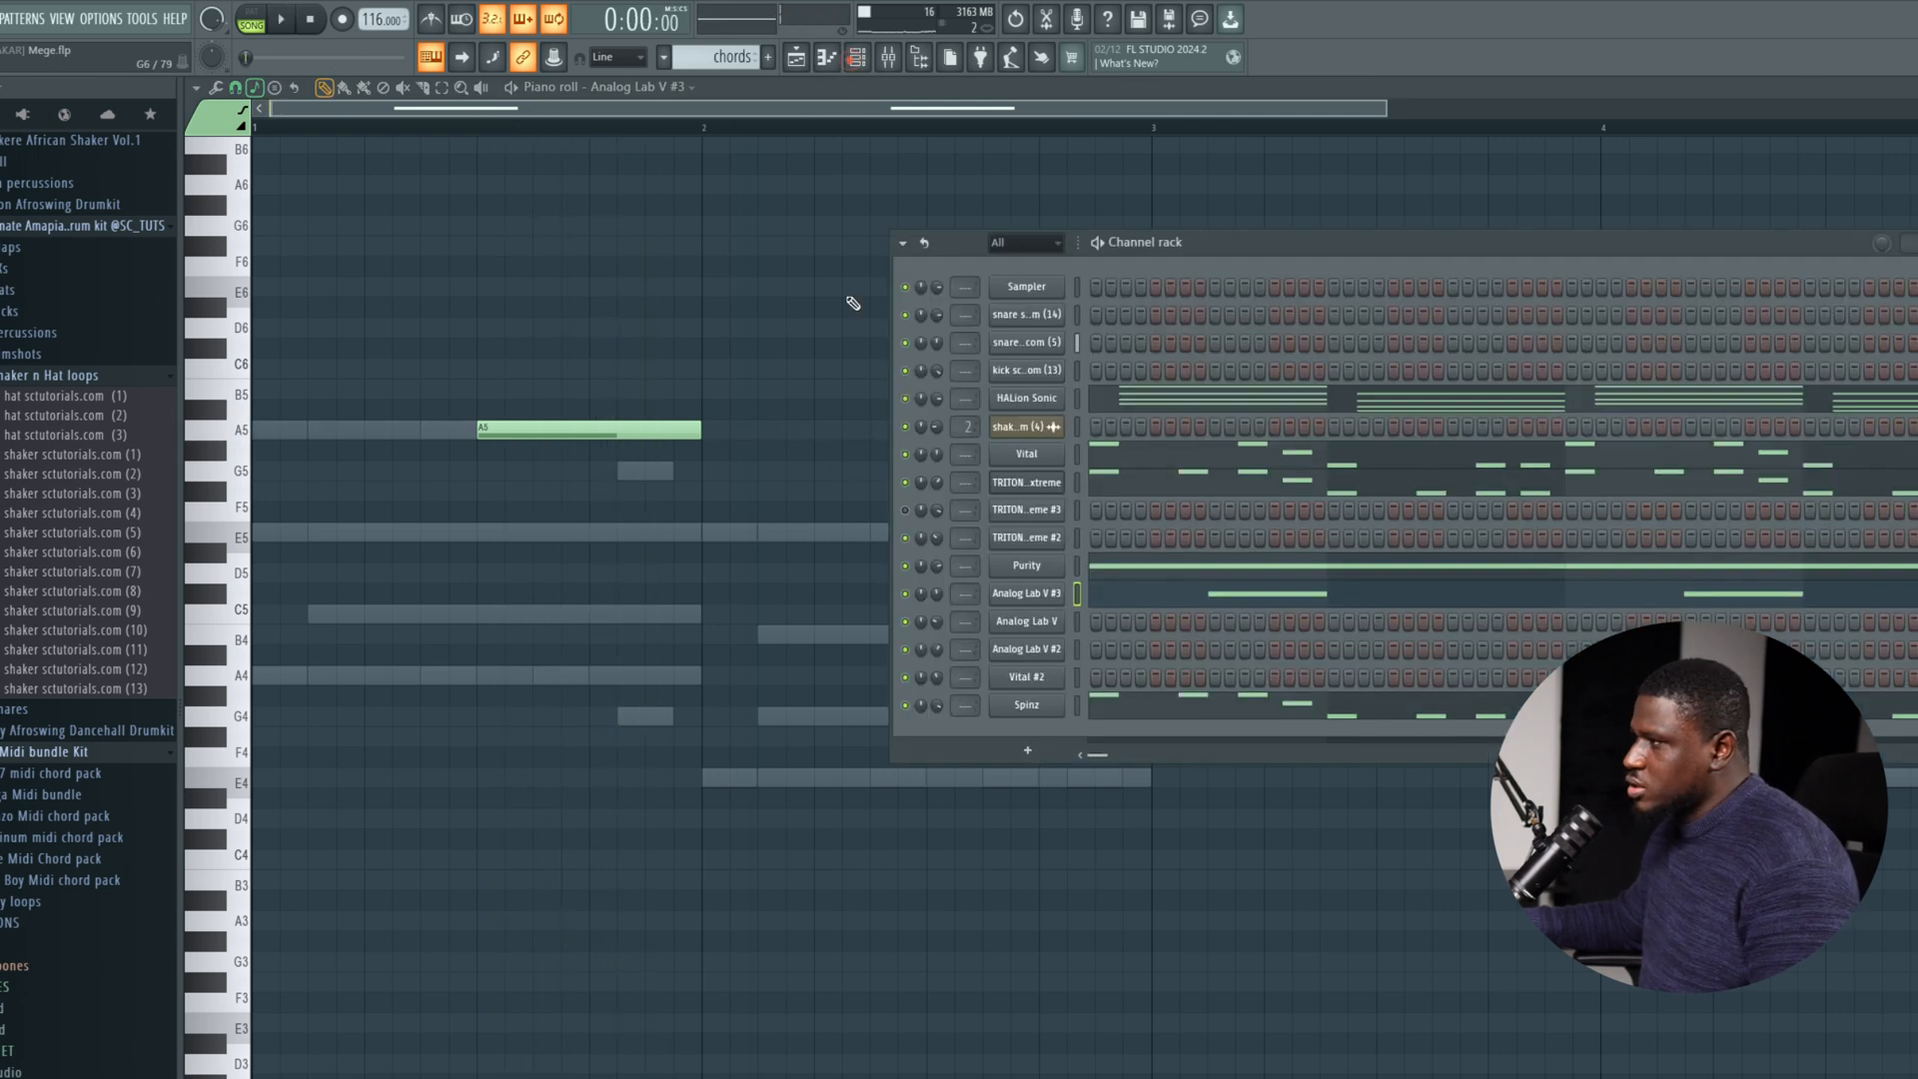
pyautogui.press('space')
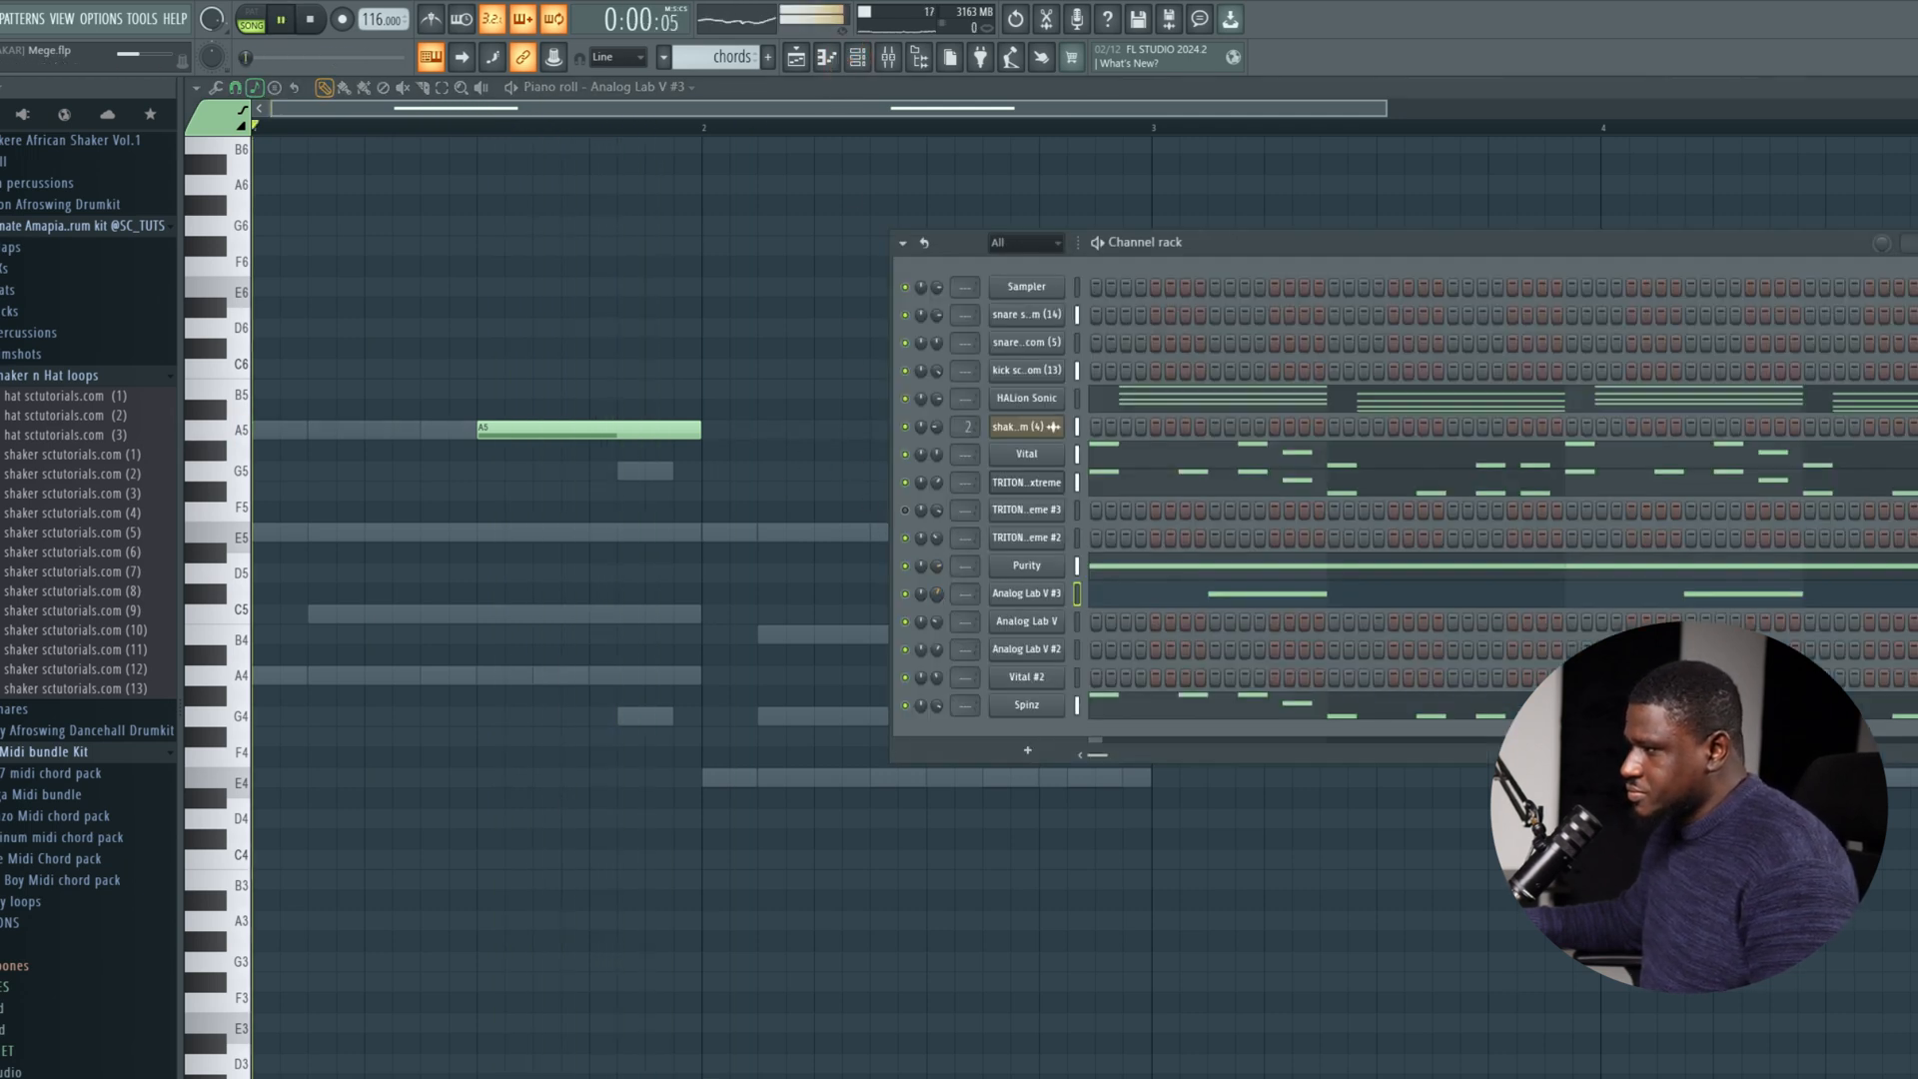
pyautogui.press('F6')
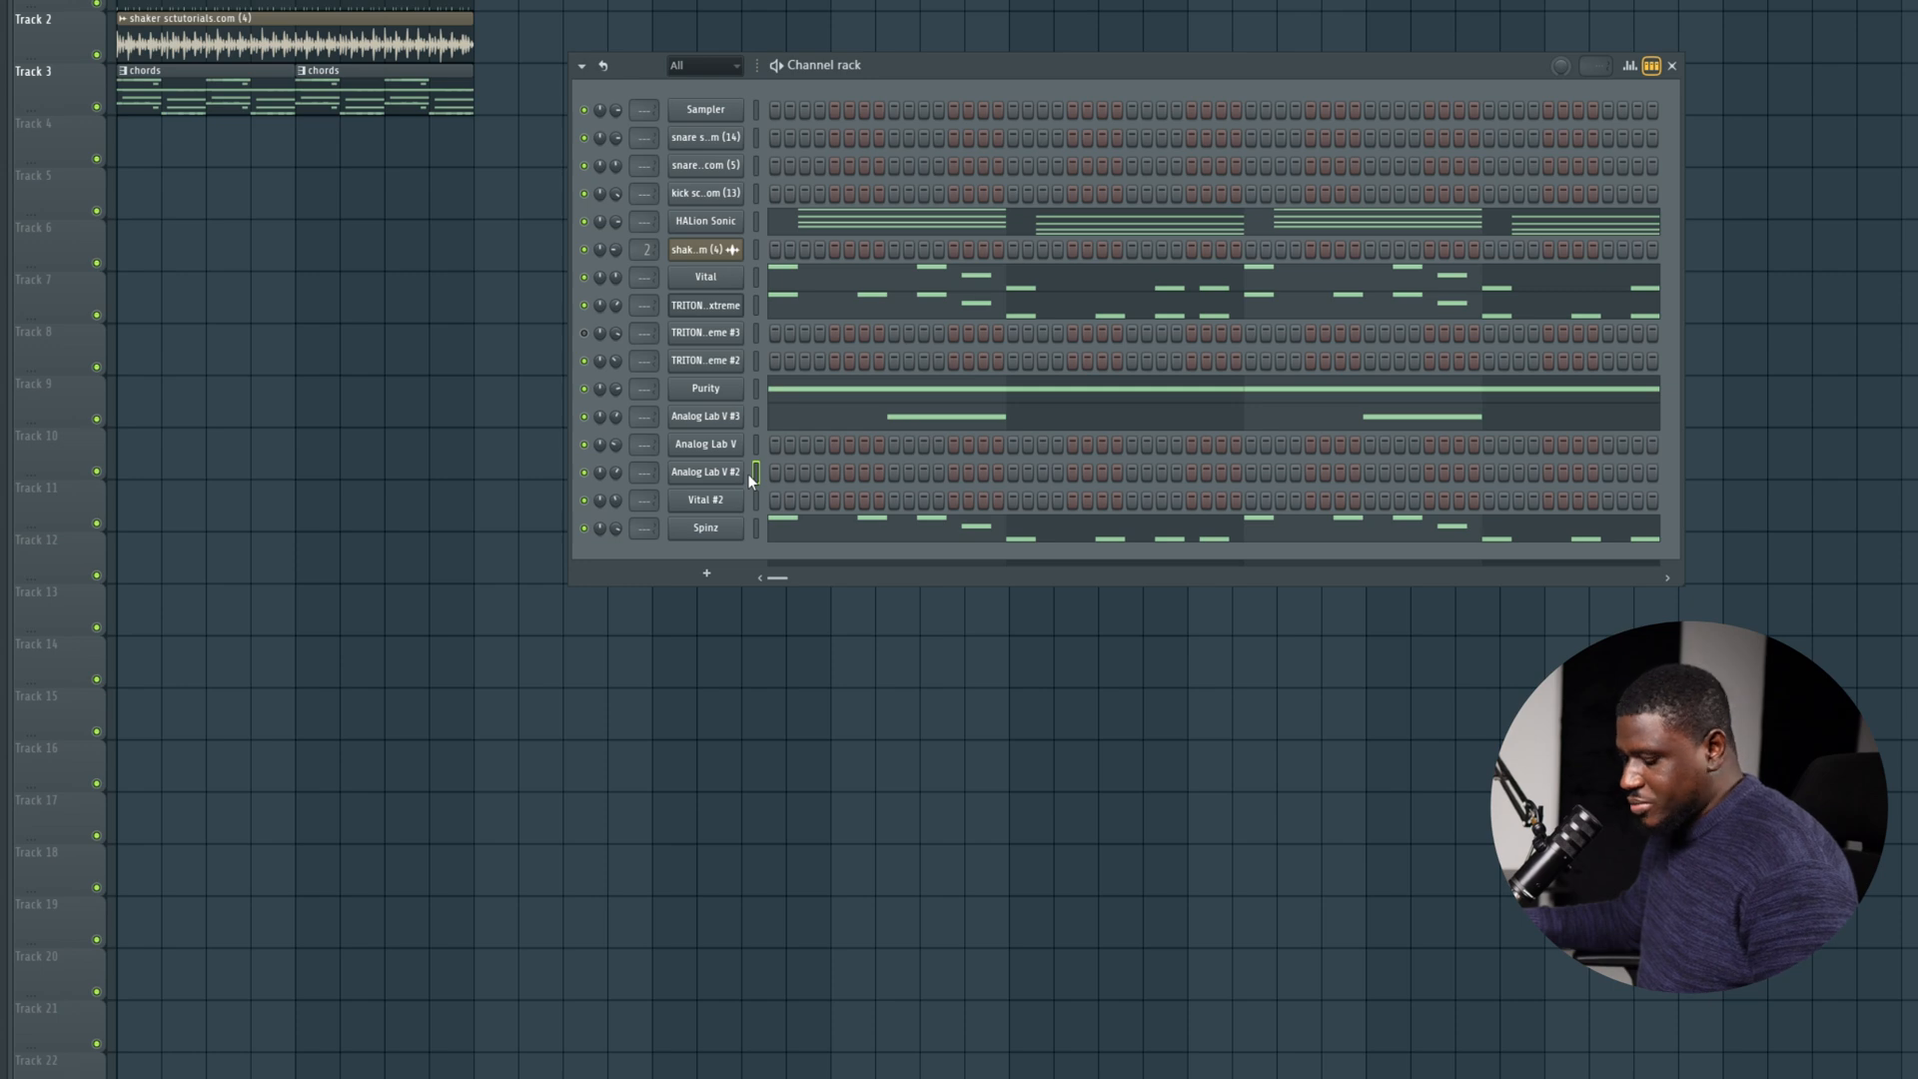
pyautogui.click(709, 475)
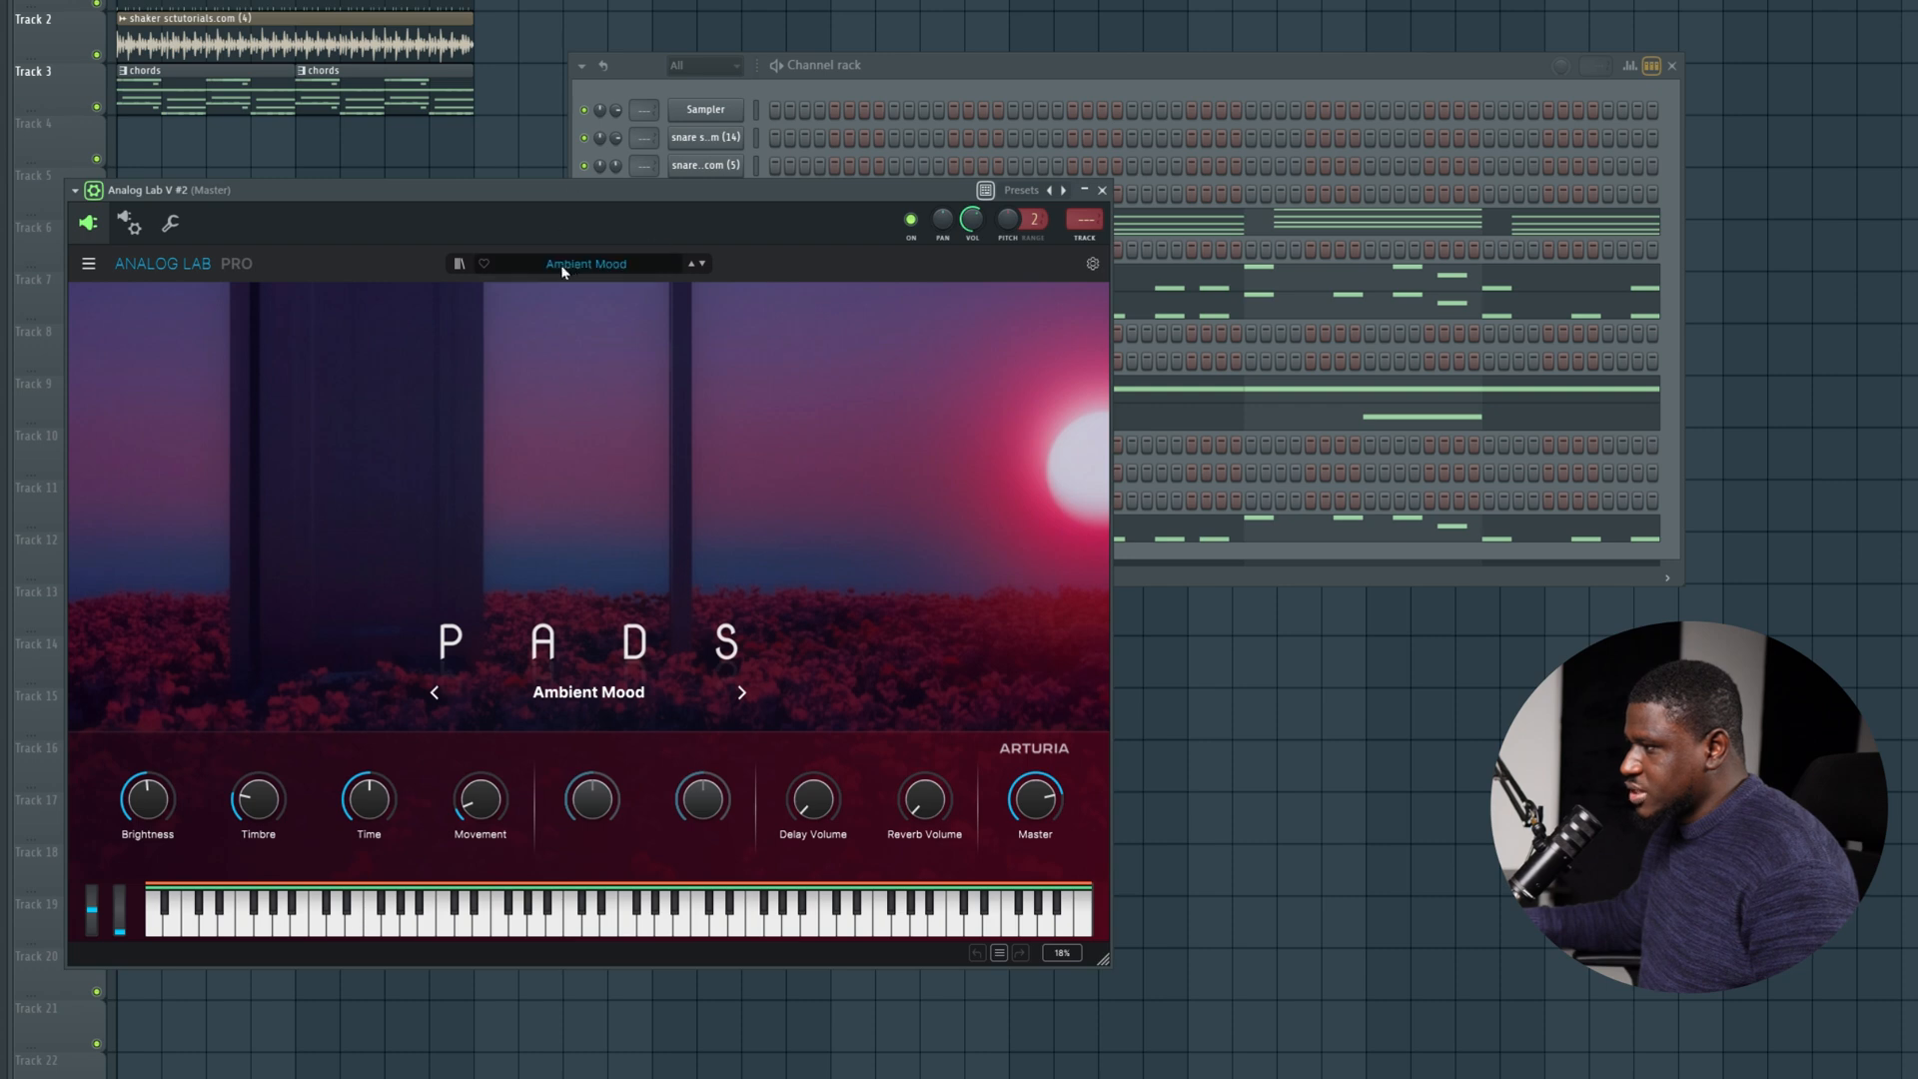
pyautogui.click(1103, 191)
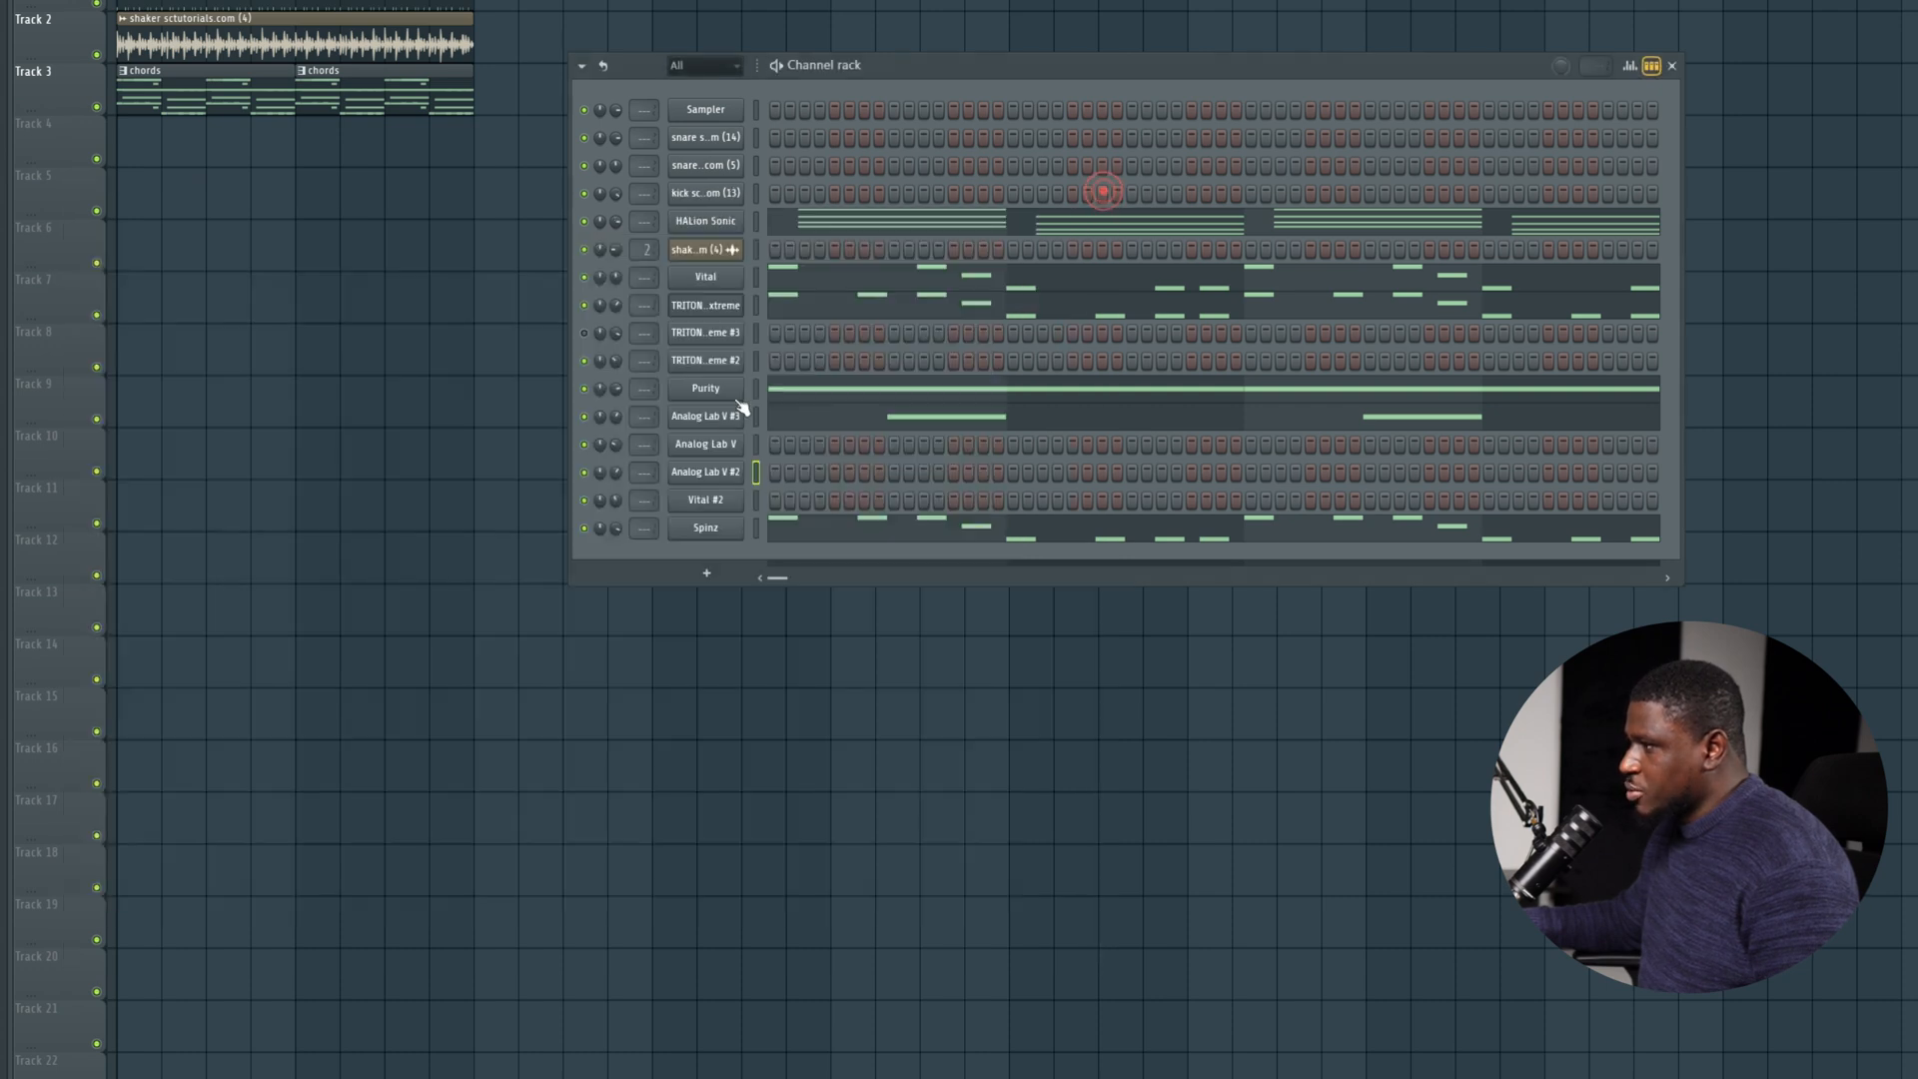
# Place a two-step E5 note at the start of bar 1 in the Analog Lab V #2 channel and listen.
pyautogui.rightClick(707, 474)
pyautogui.click(764, 466)
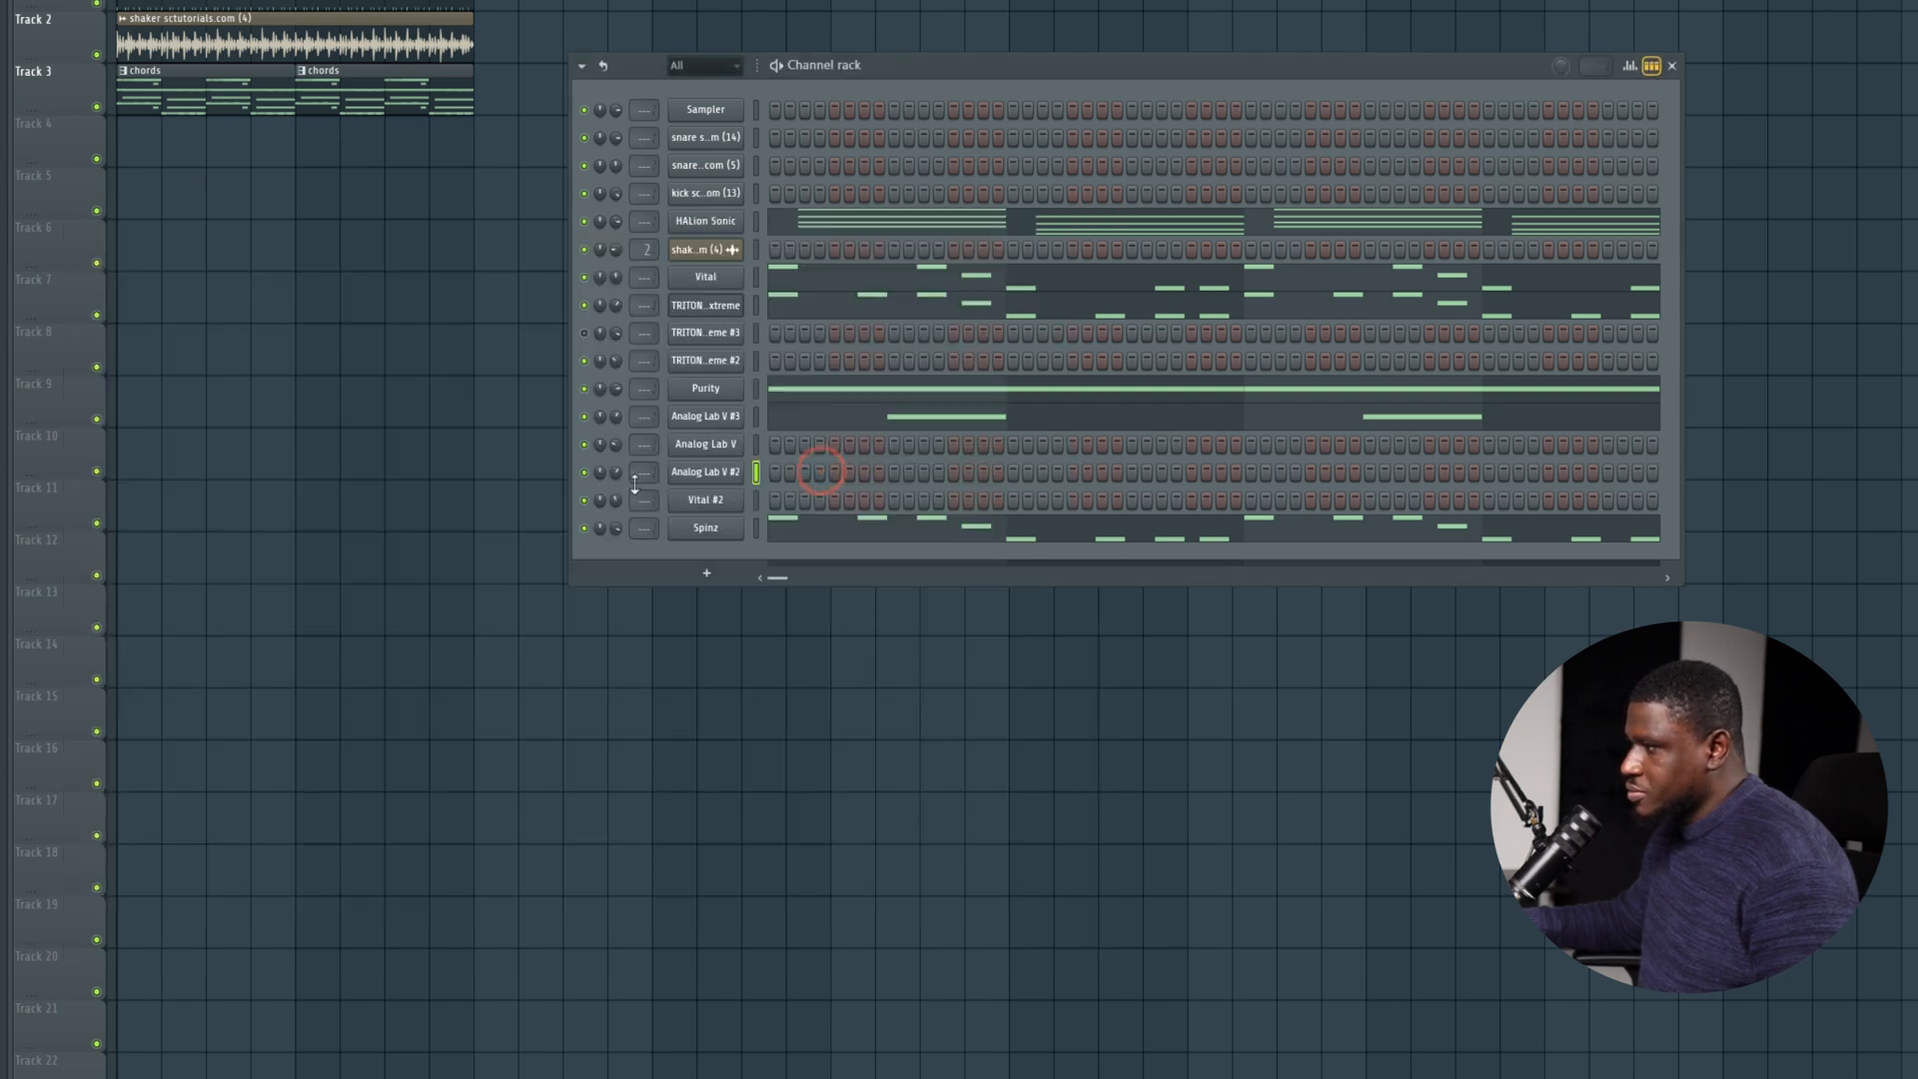
pyautogui.rightClick(710, 484)
pyautogui.click(787, 475)
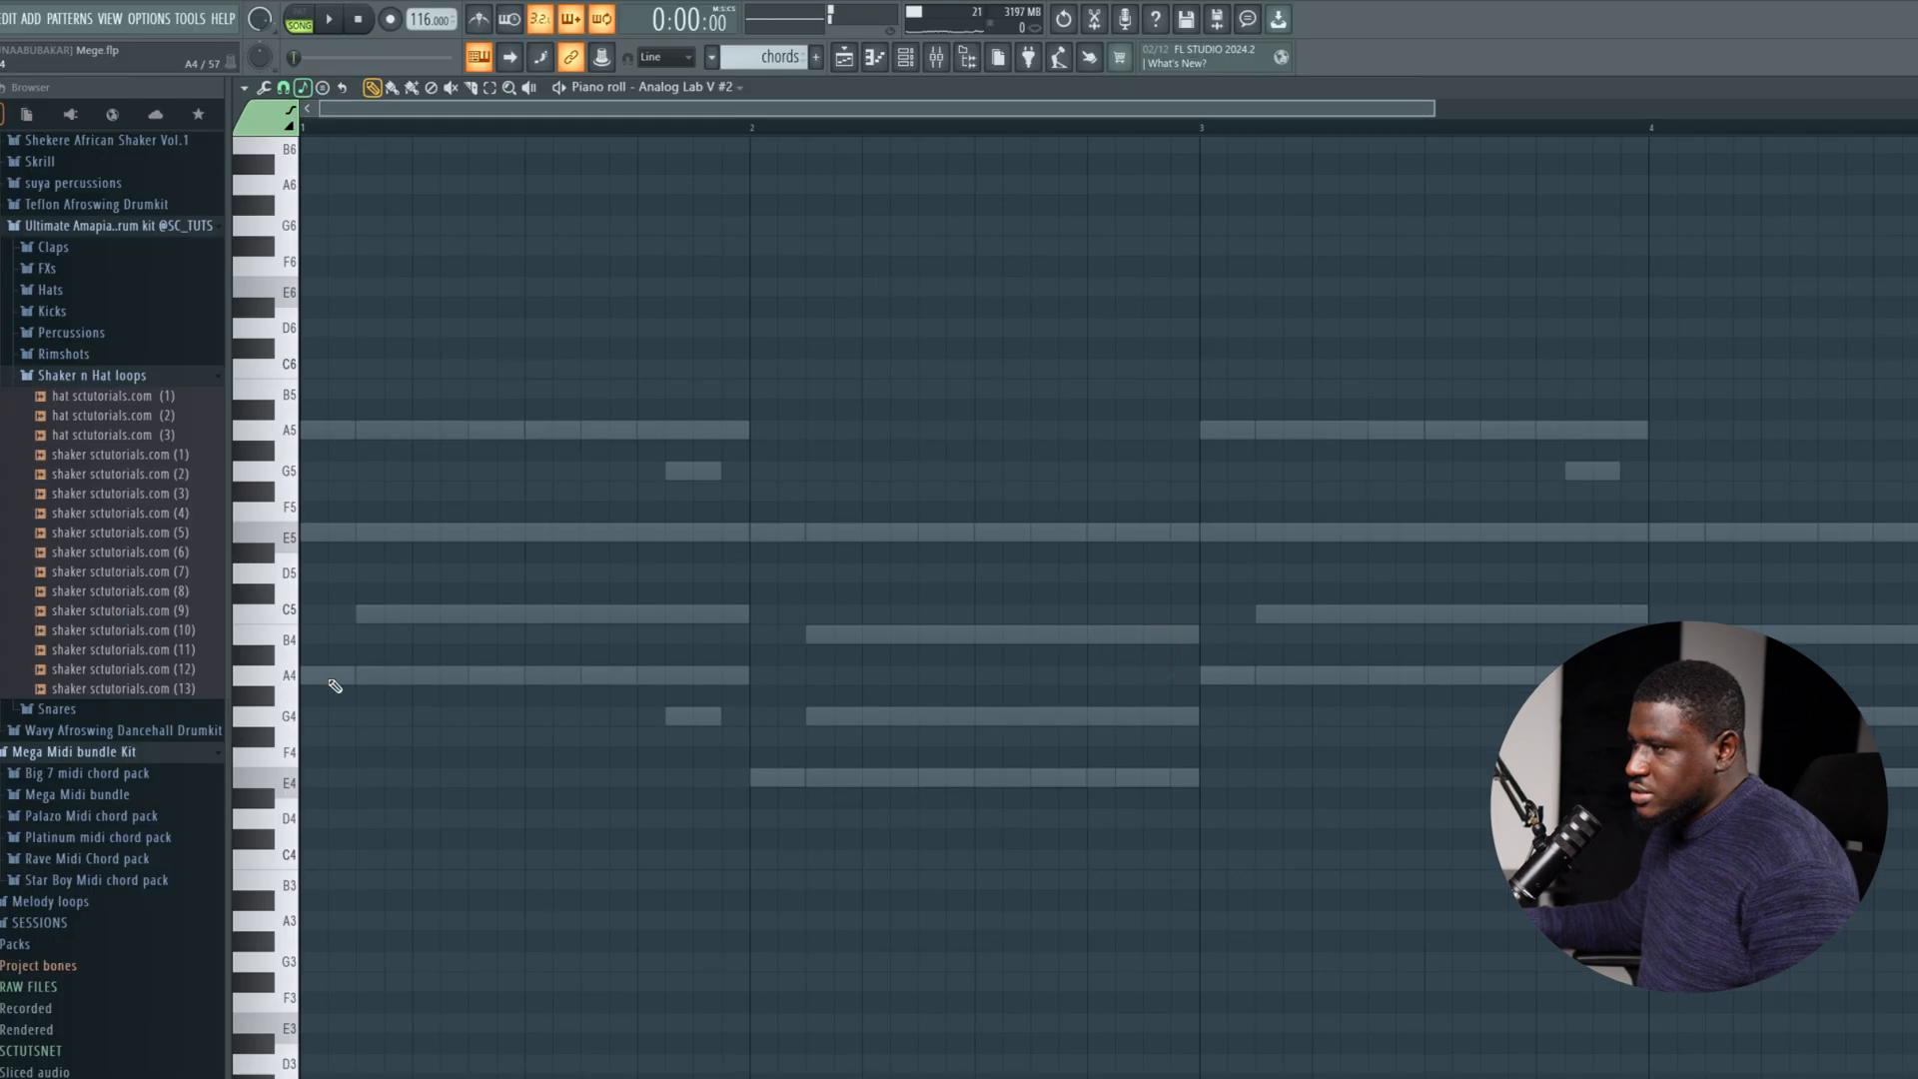
pyautogui.click(307, 531)
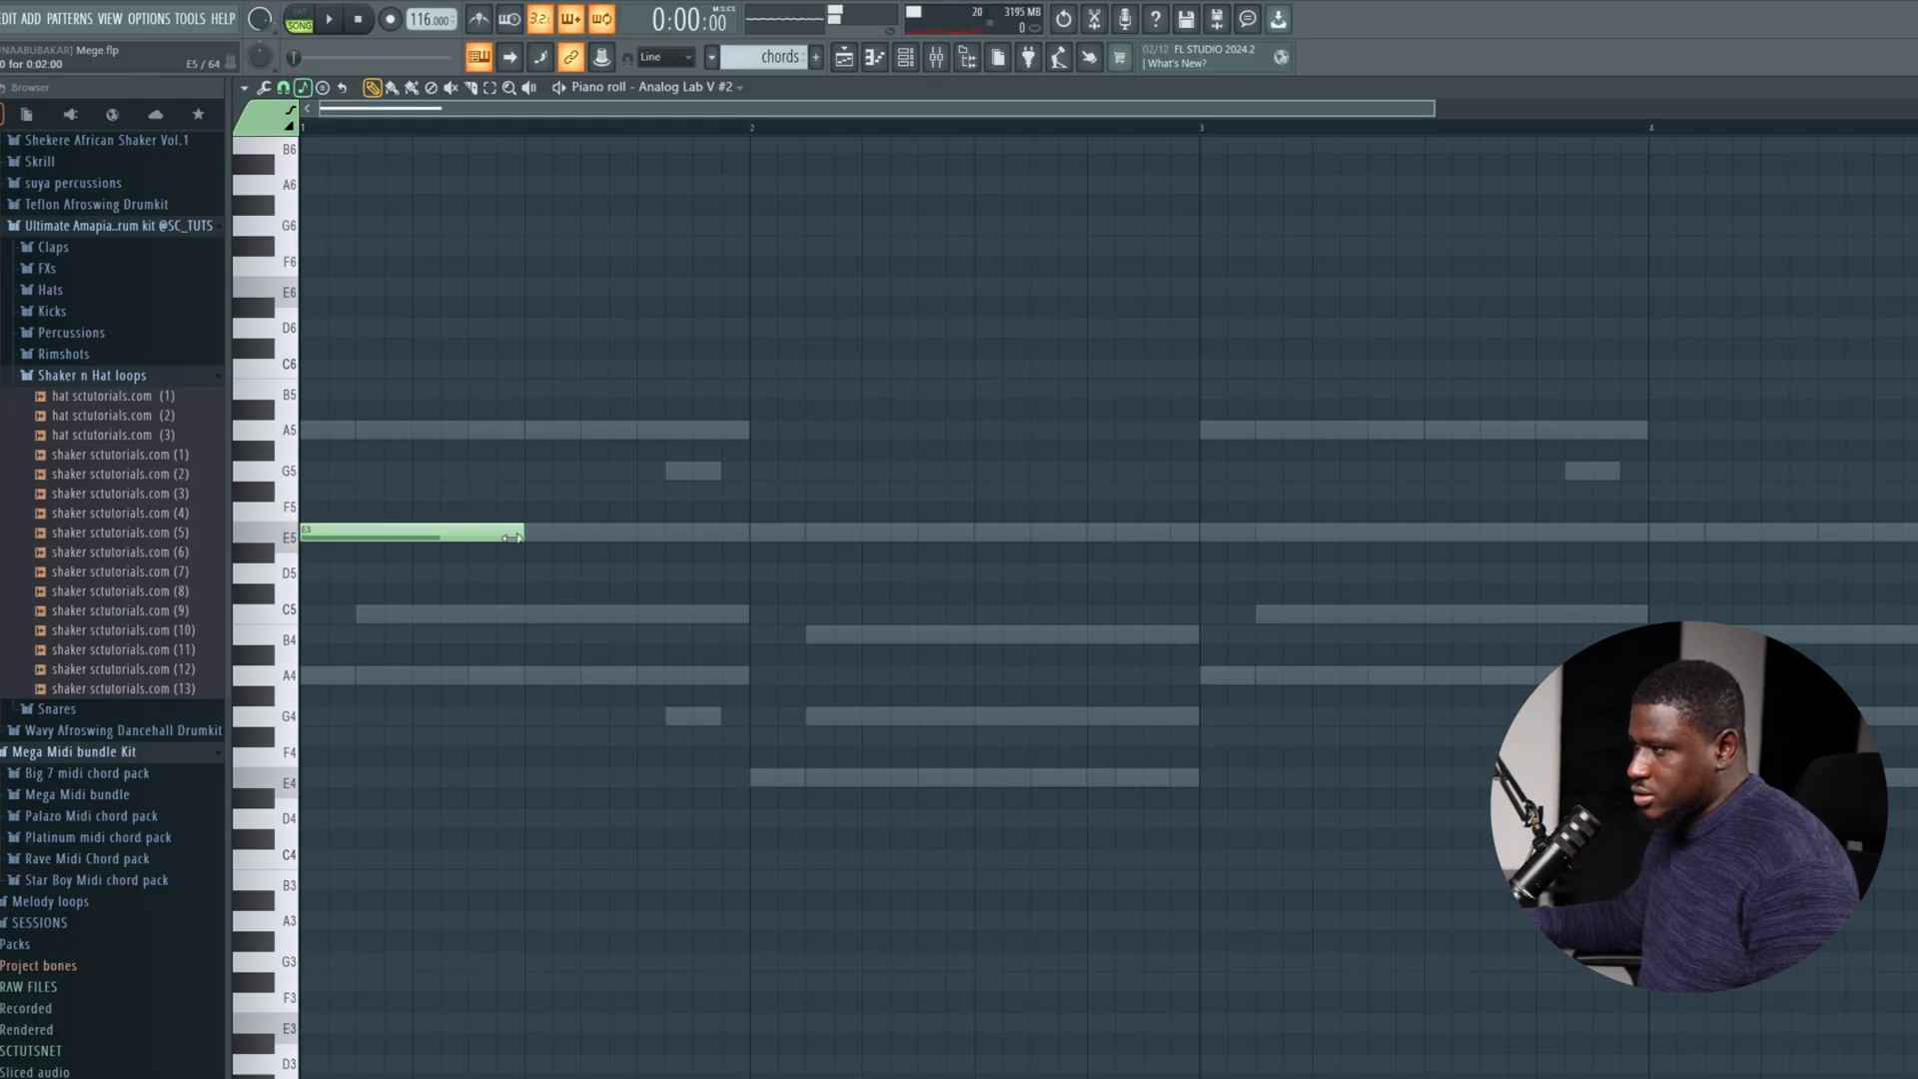
pyautogui.moveTo(512, 537); pyautogui.dragTo(314, 554)
pyautogui.press('space')
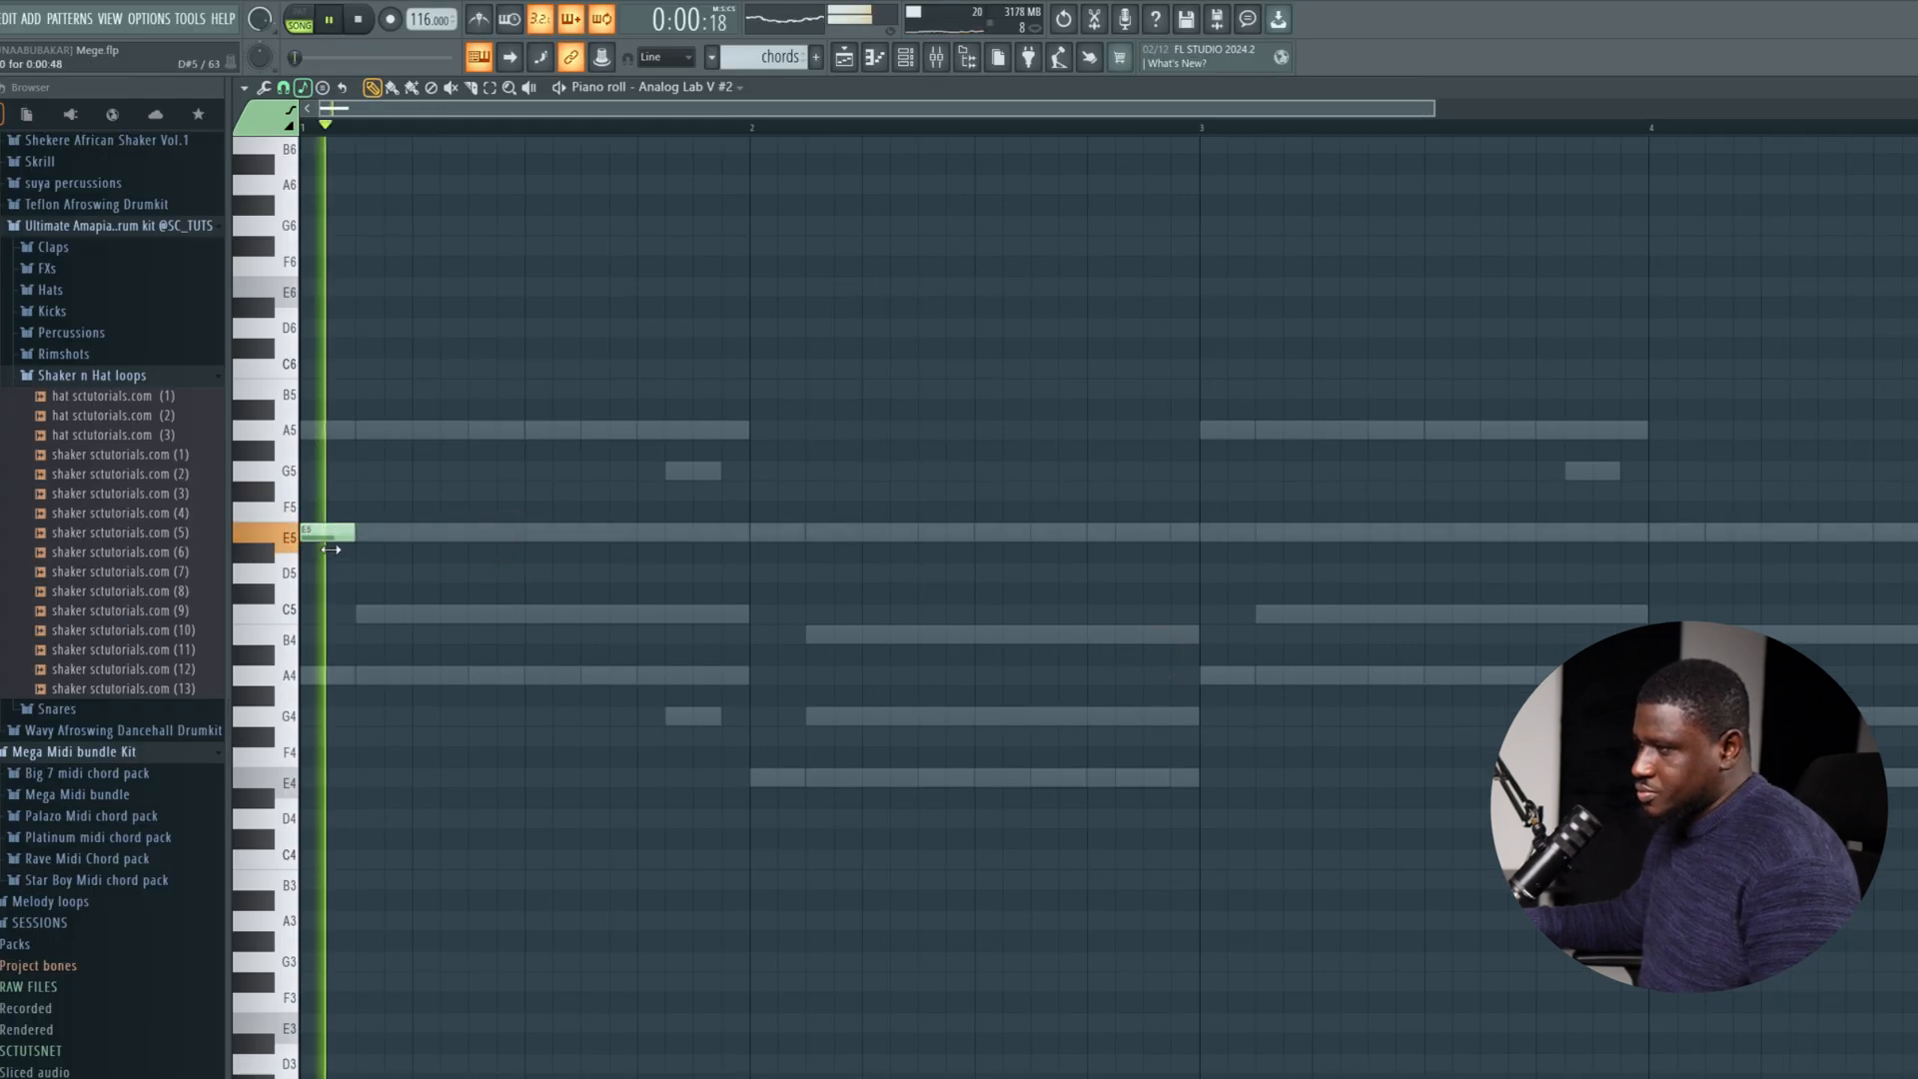
# Place a two-step note at the start of bar 2 in the Analog Lab V #2 channel and move it to B4.
pyautogui.press('space')
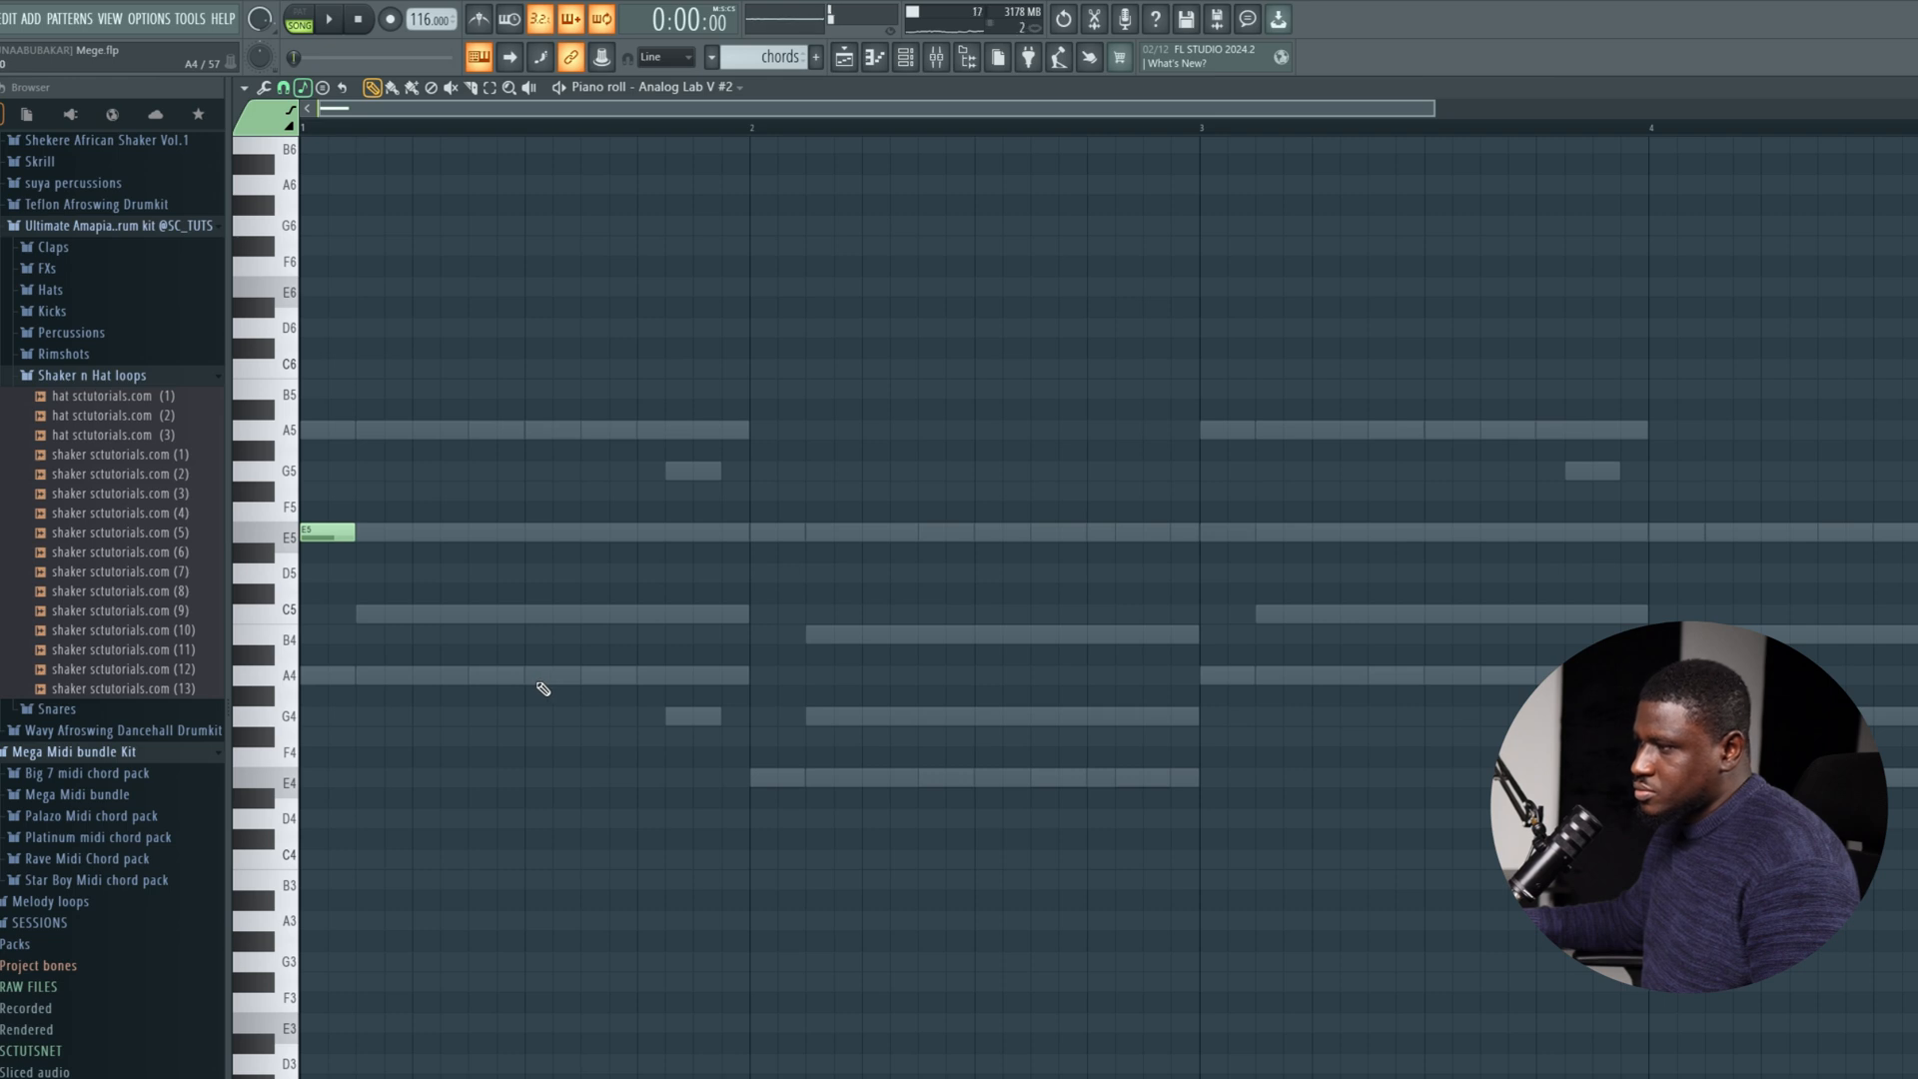
pyautogui.press('space')
pyautogui.click(757, 778)
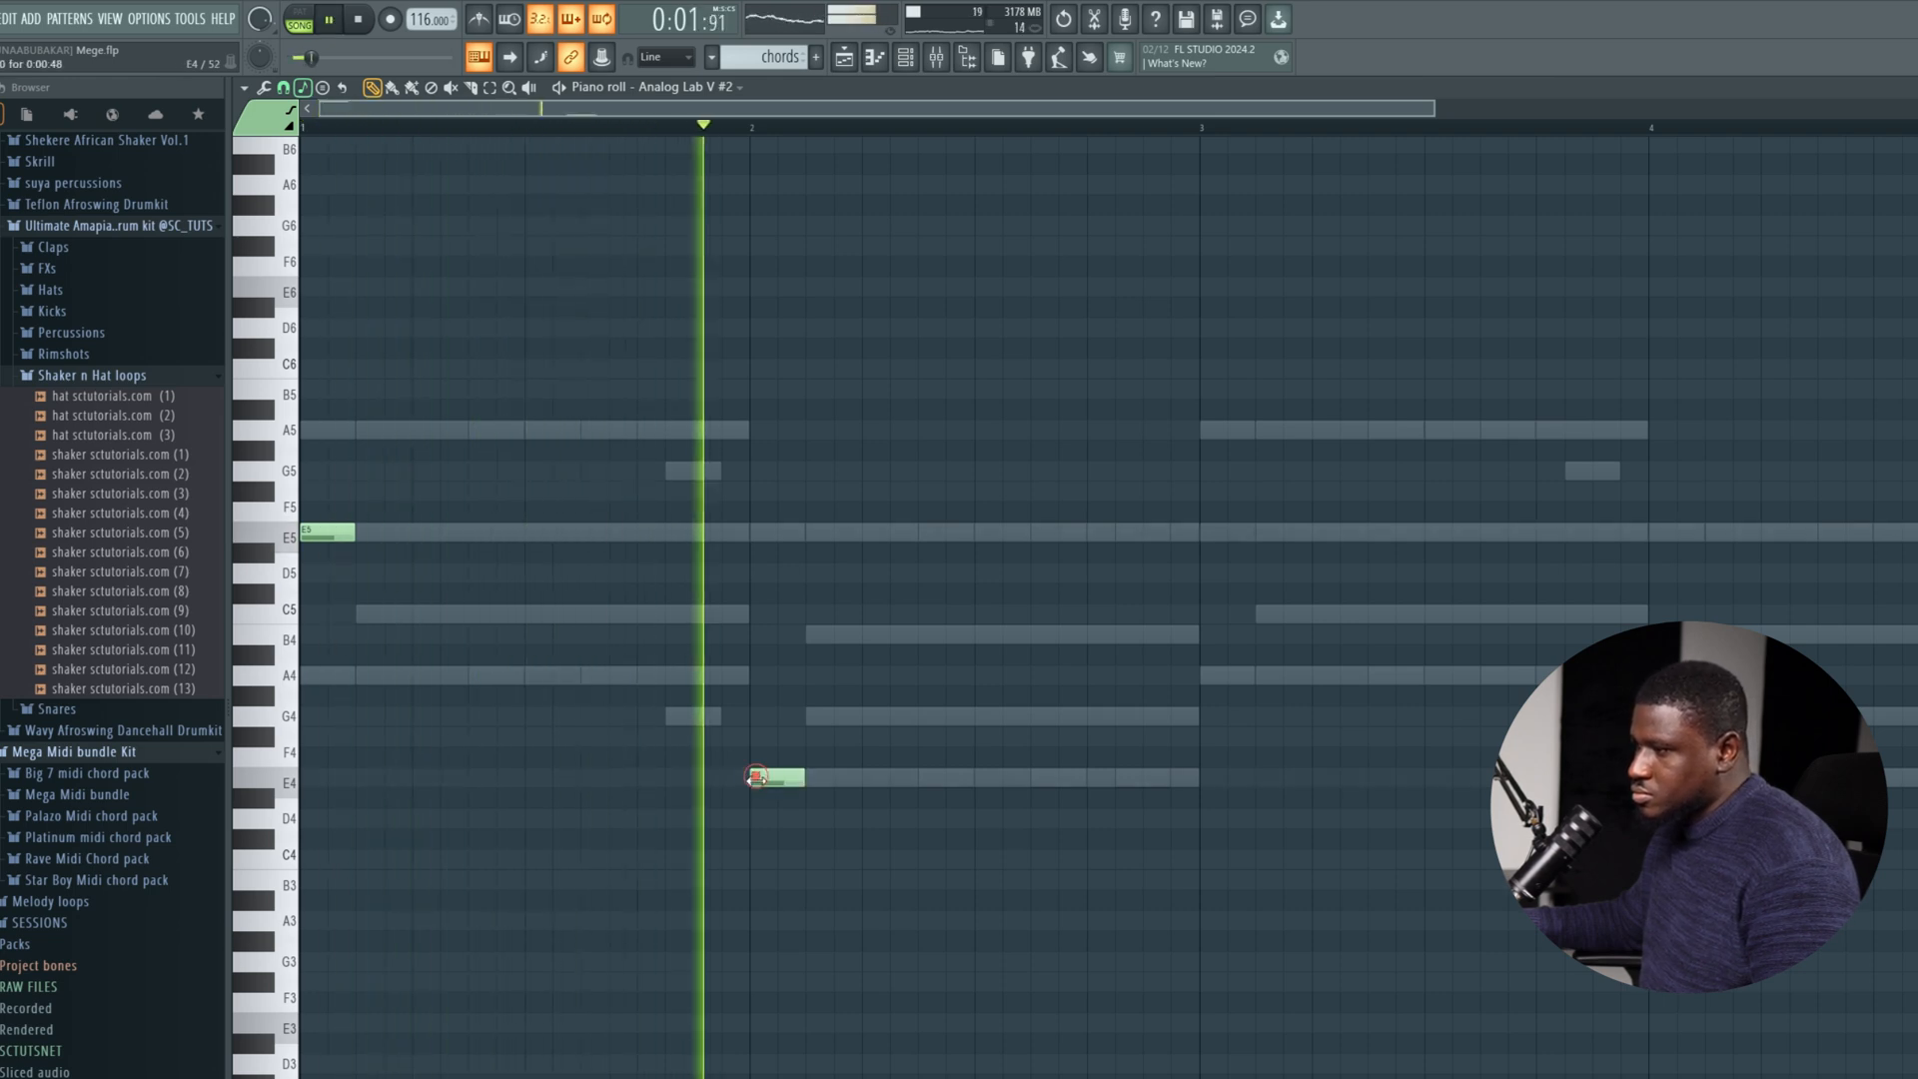
pyautogui.press('space')
pyautogui.moveTo(767, 781); pyautogui.dragTo(758, 627)
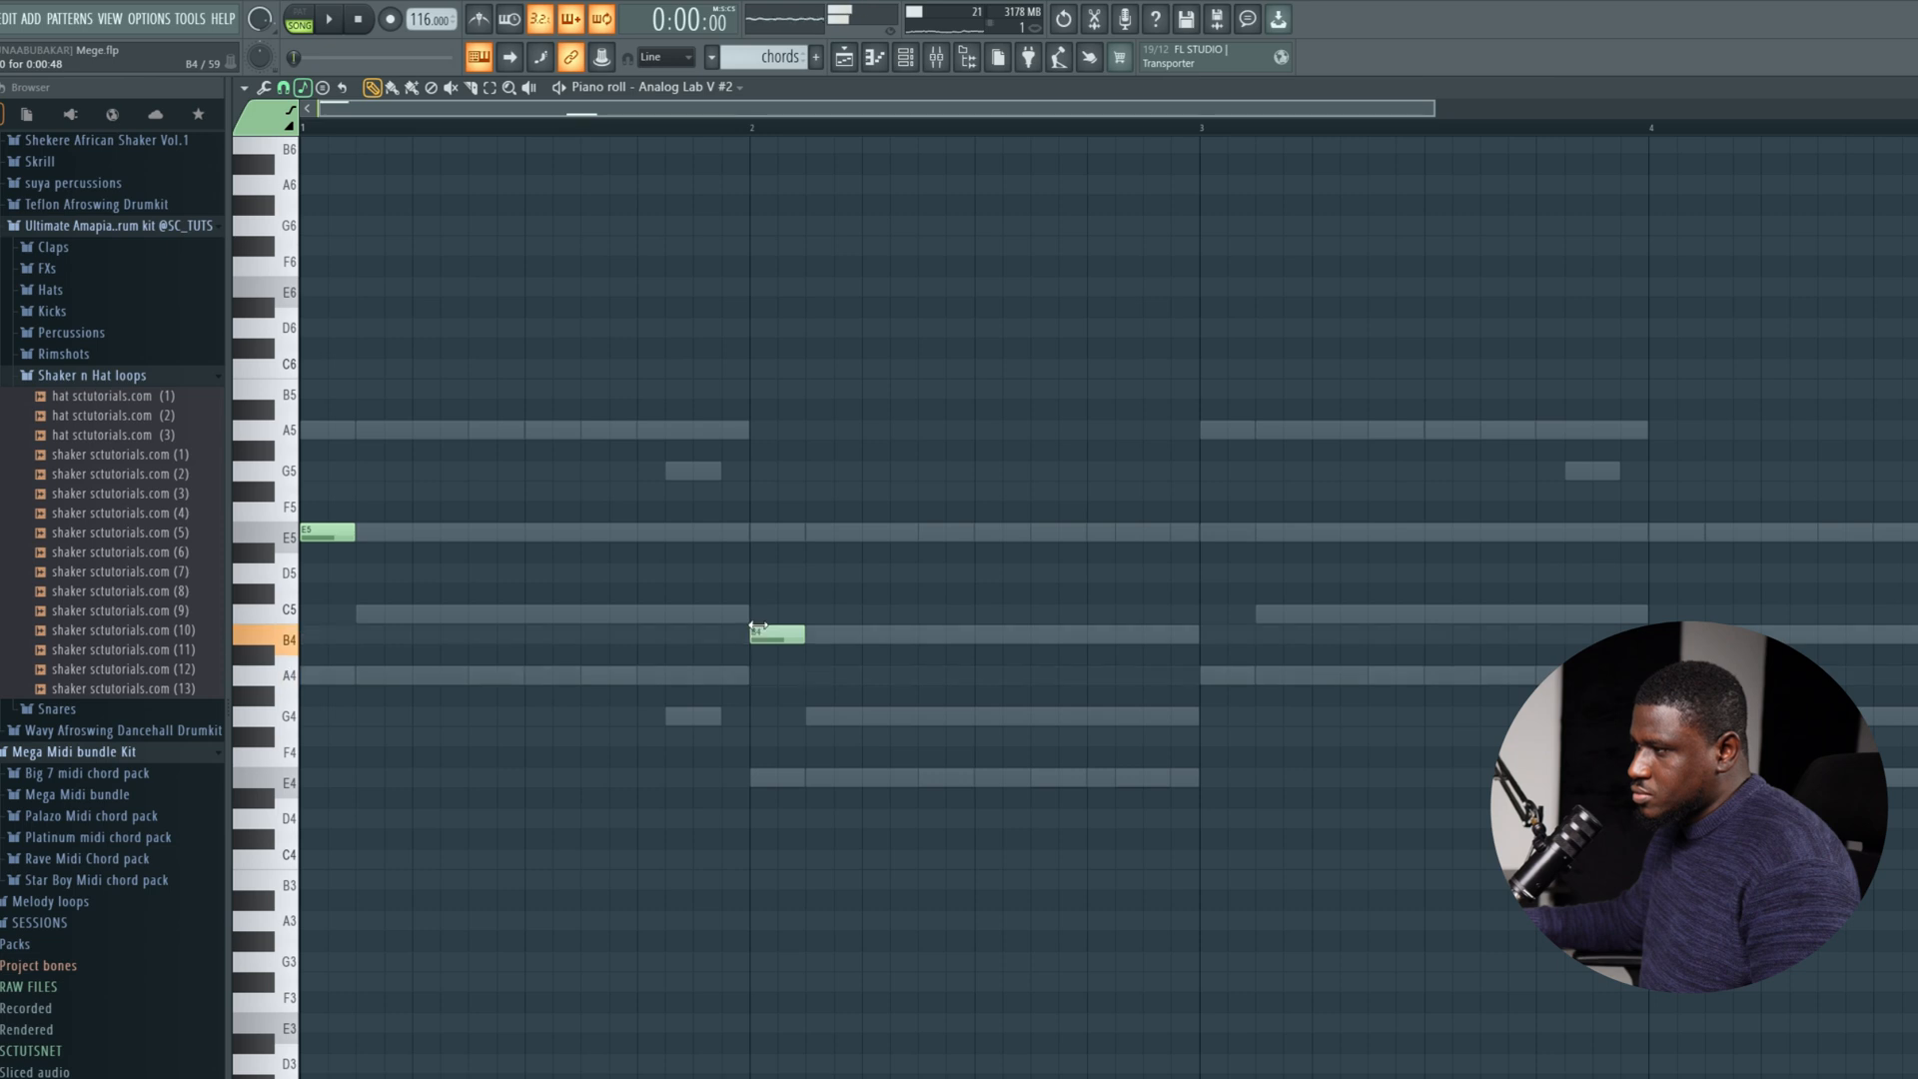
# Try the Analog Lab V #2 notes one octave higher during playback and transpose them back down.
pyautogui.hotkey('ctrl', 'Up')
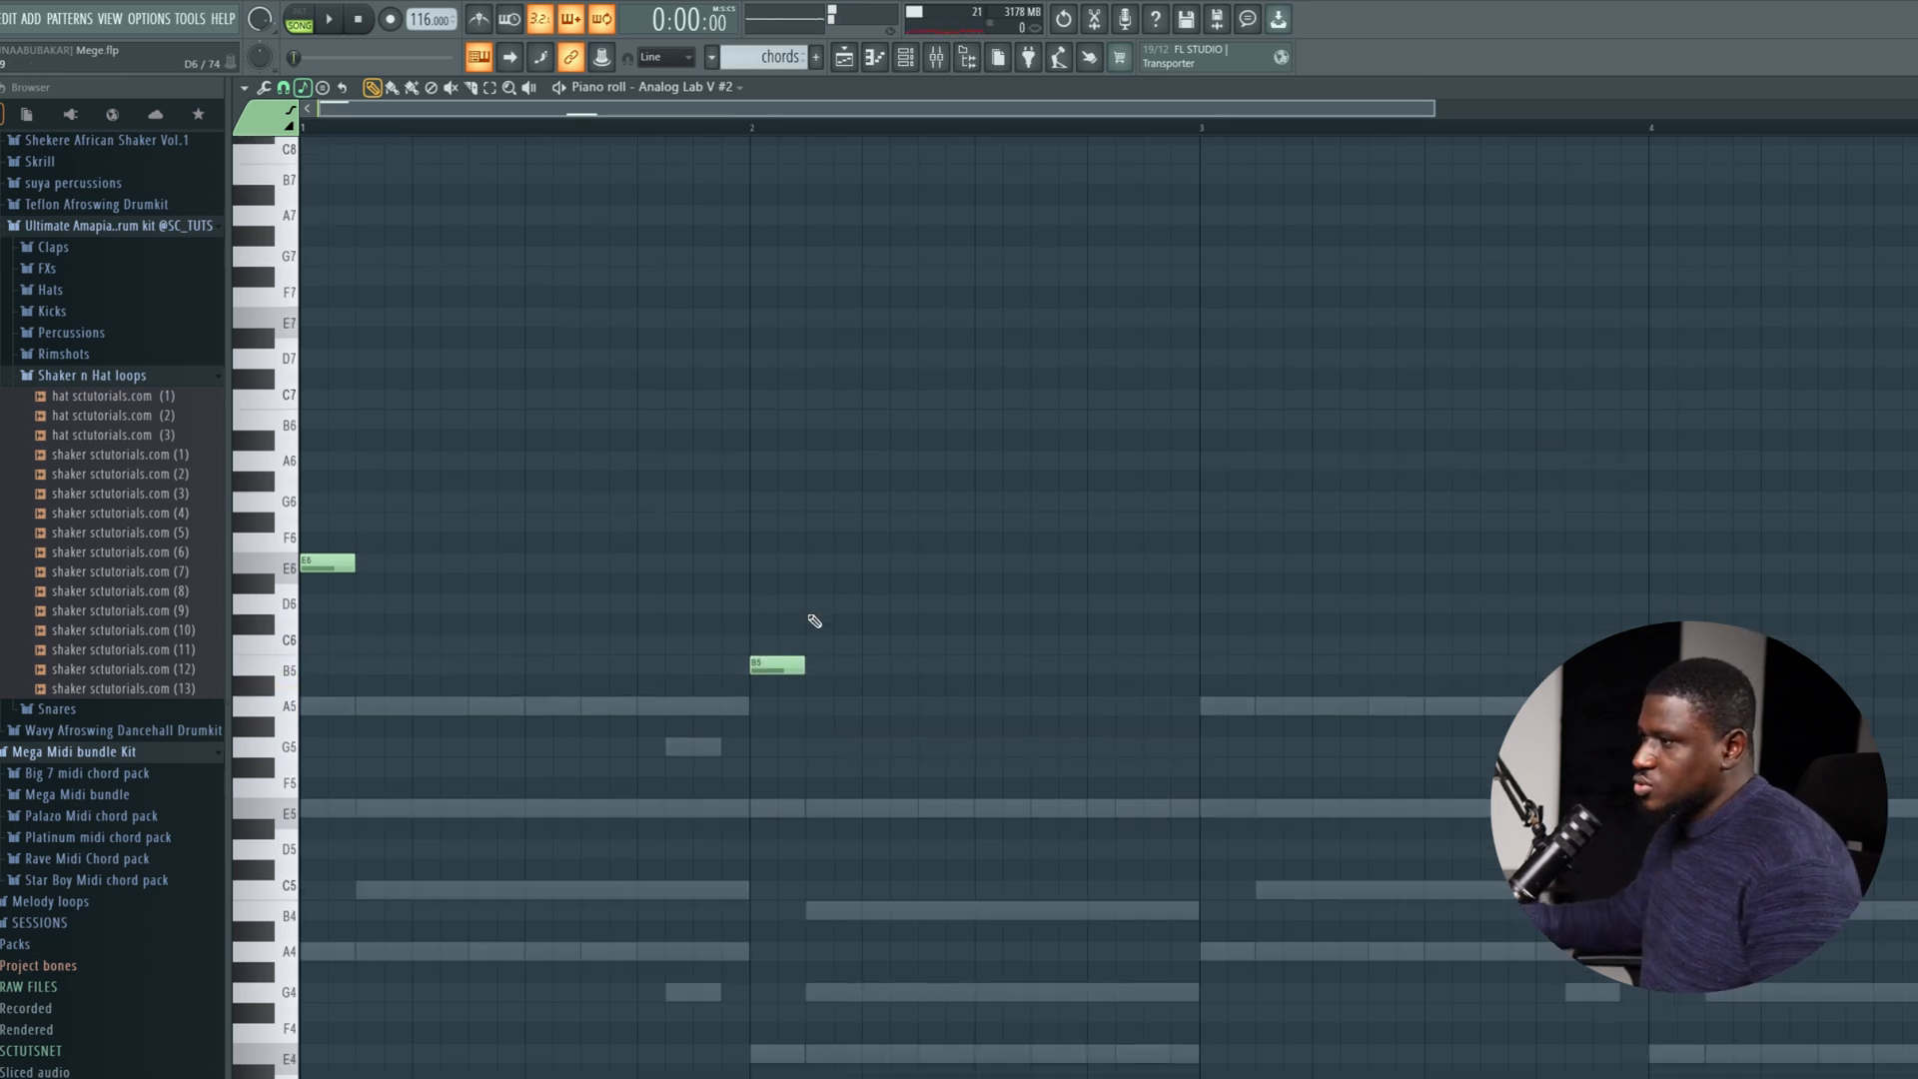
pyautogui.press('space')
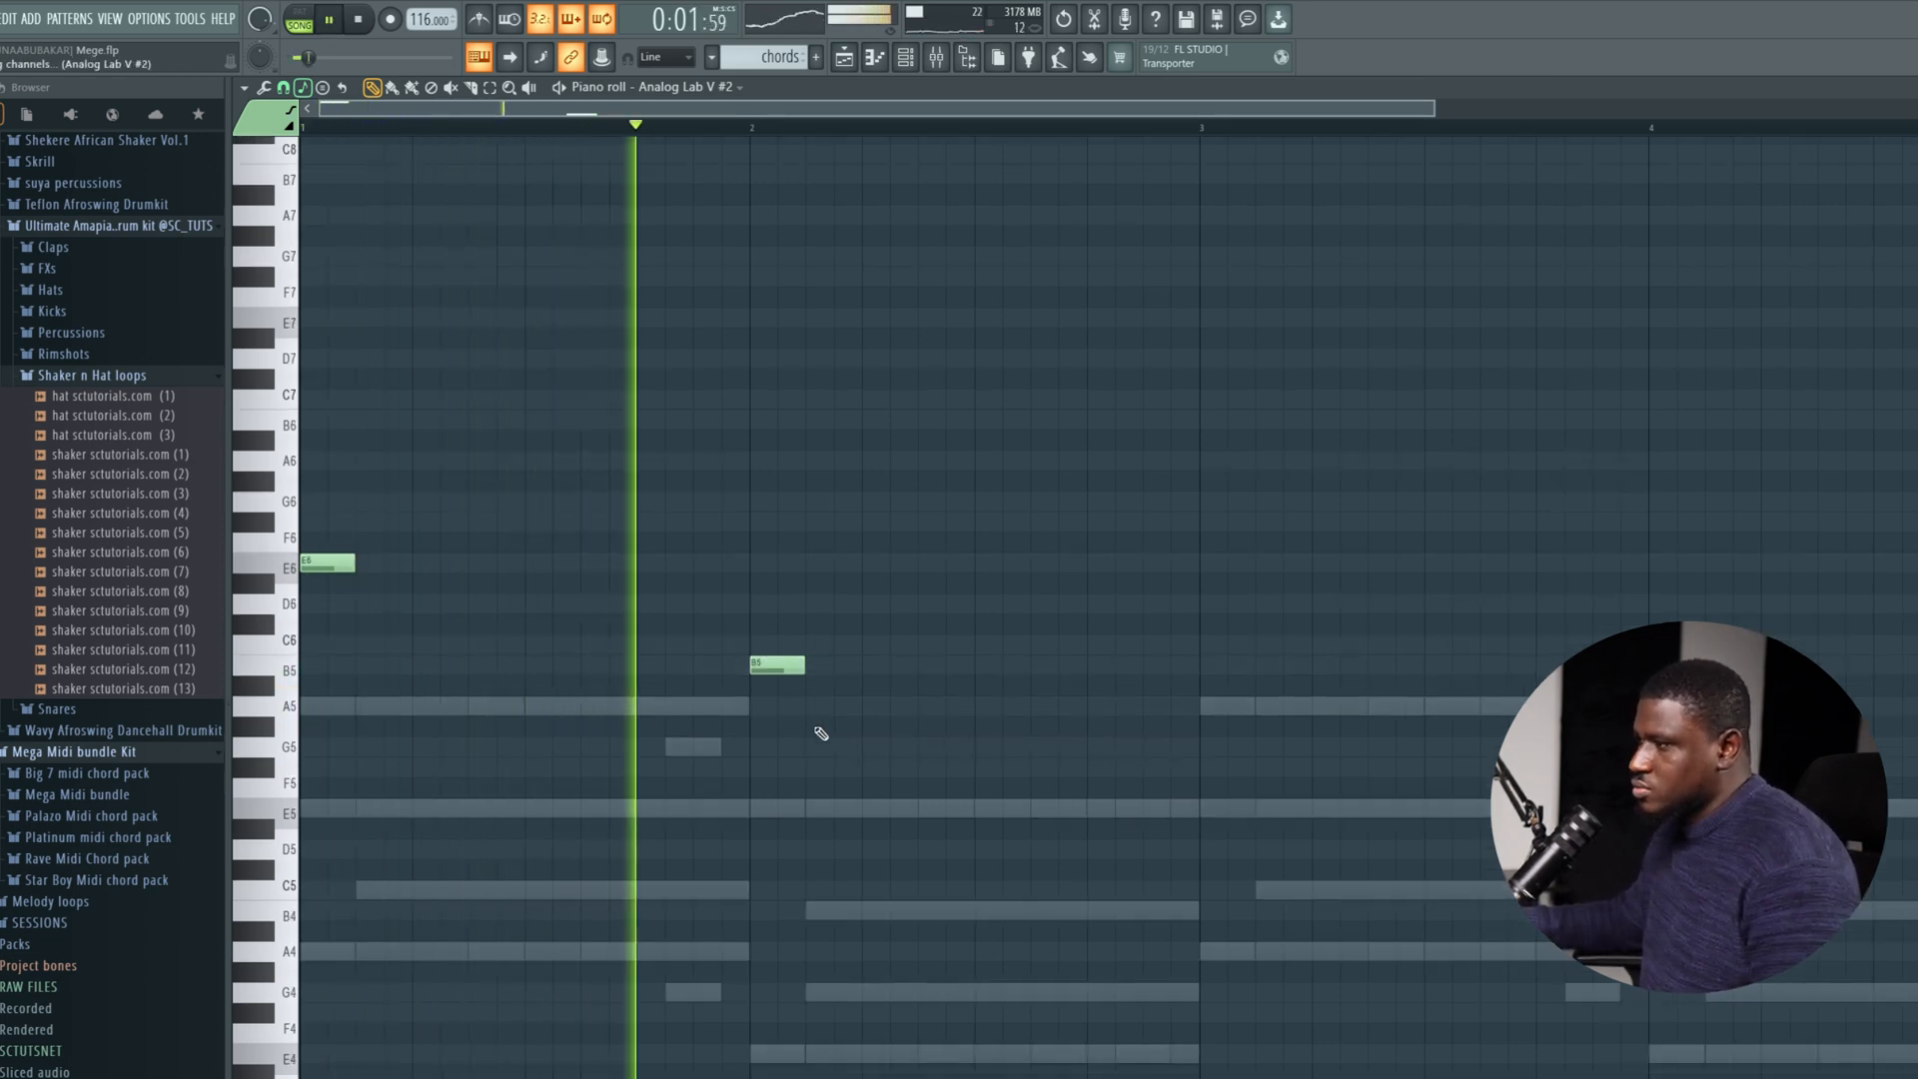
pyautogui.press('space')
pyautogui.hotkey('ctrl', 'Down')
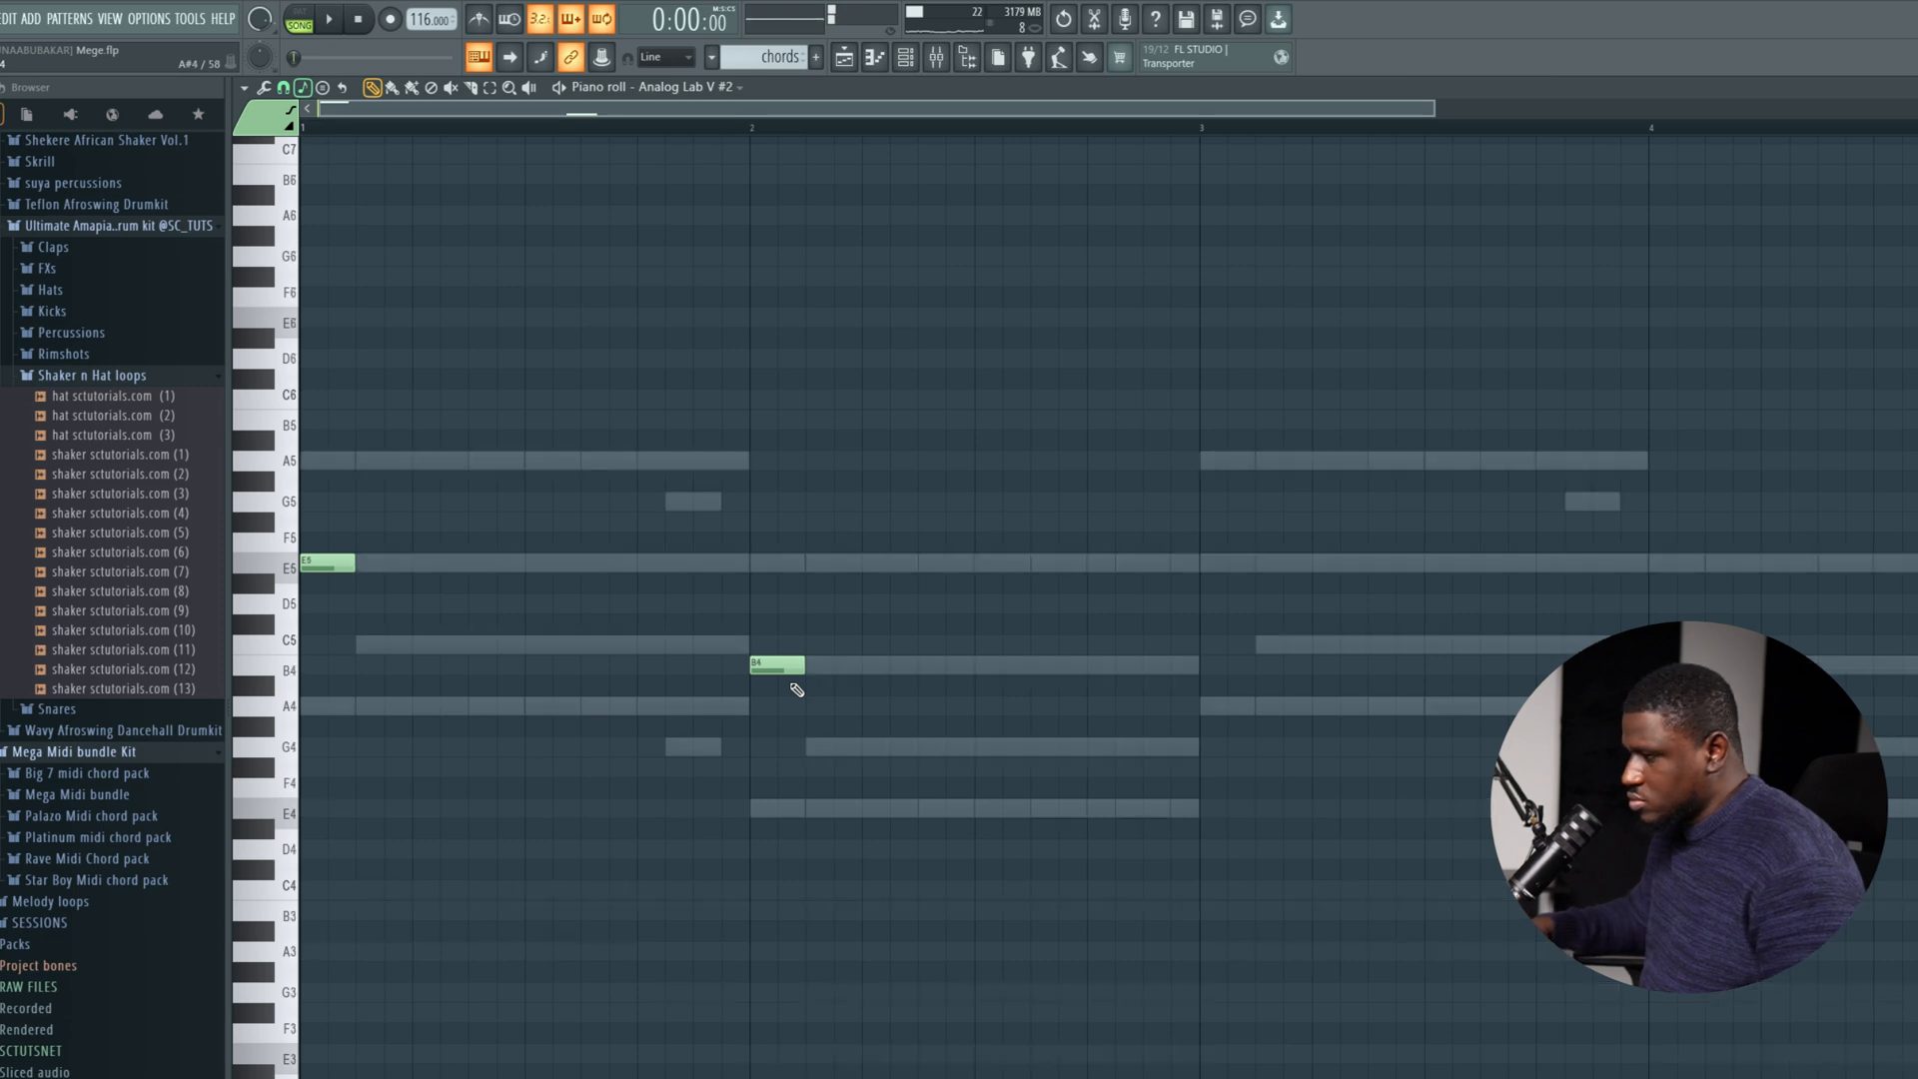
# Place two-step notes at the starts of bar 3 (E5) and bar 4 (G4) in the Analog Lab V #2 channel, listening to the loop.
pyautogui.press('space')
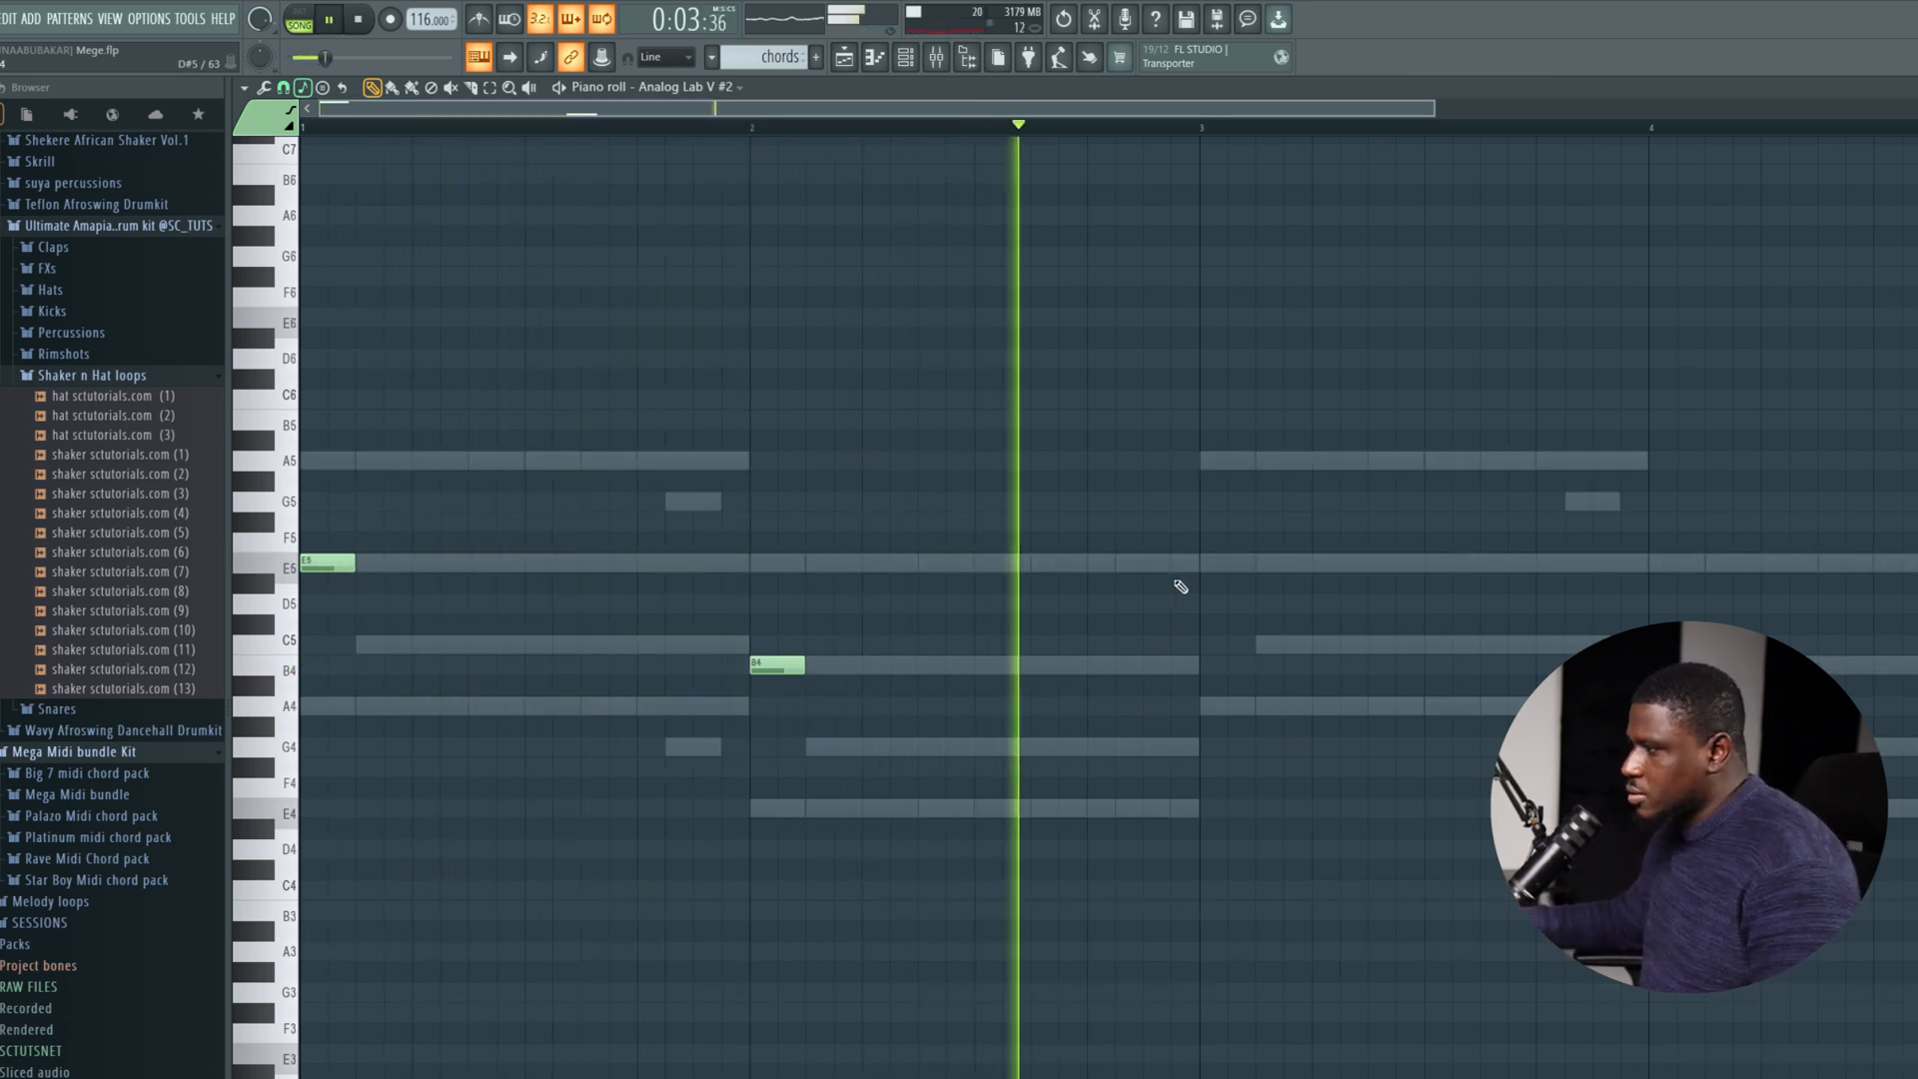
pyautogui.click(1205, 562)
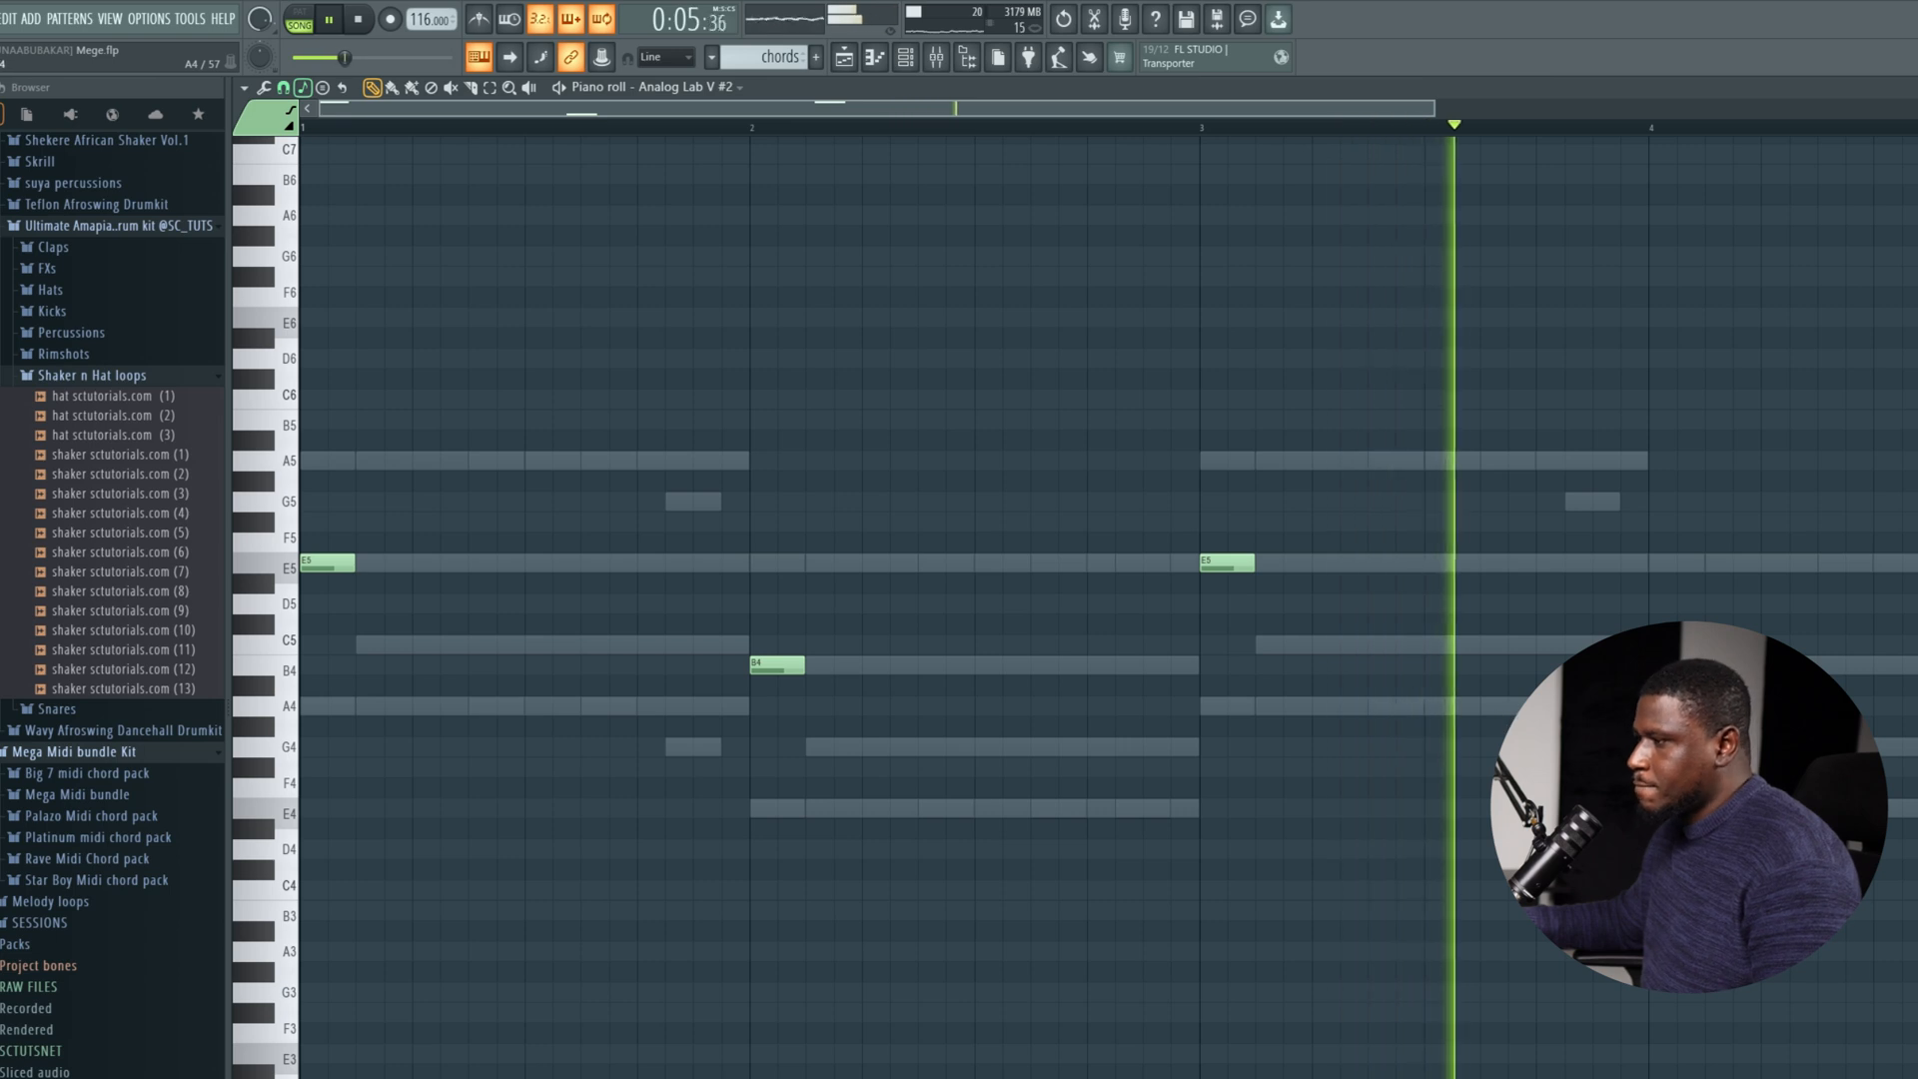
pyautogui.press('space')
pyautogui.press('space')
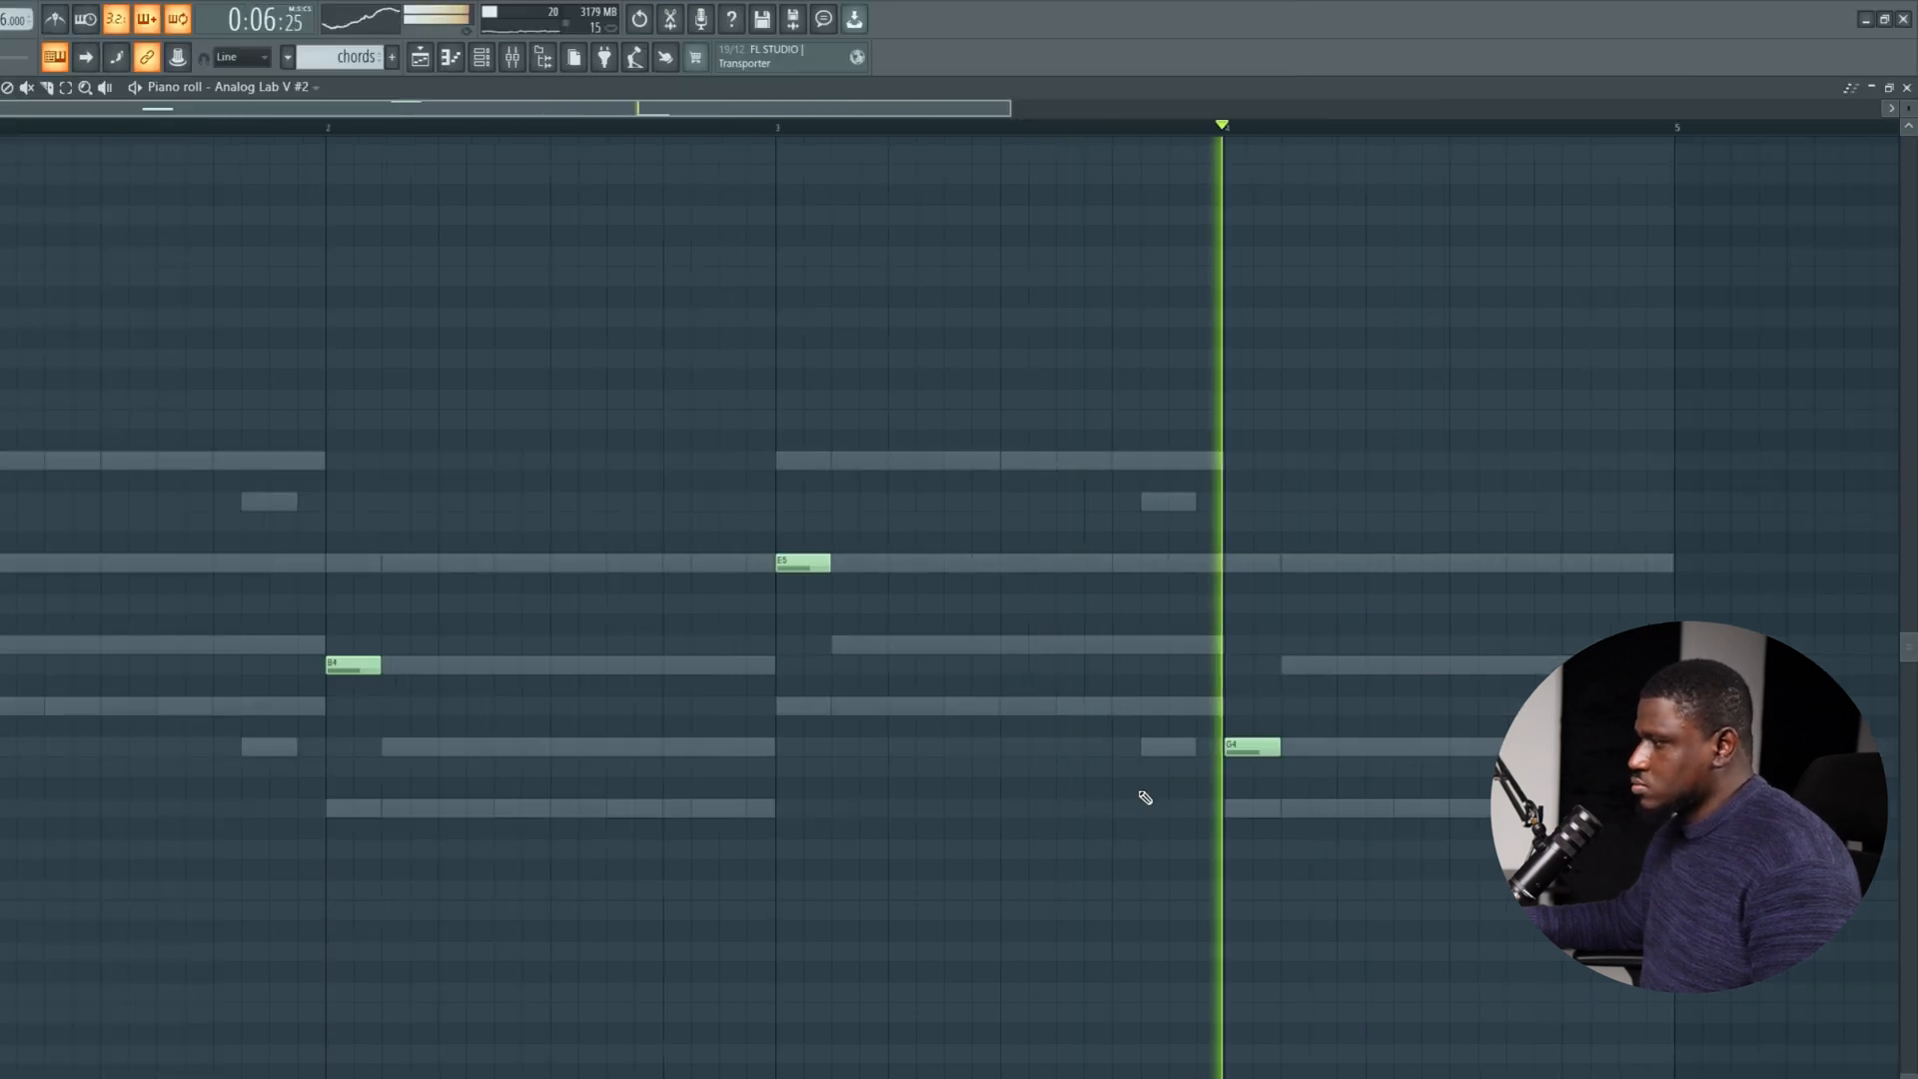
pyautogui.press('space')
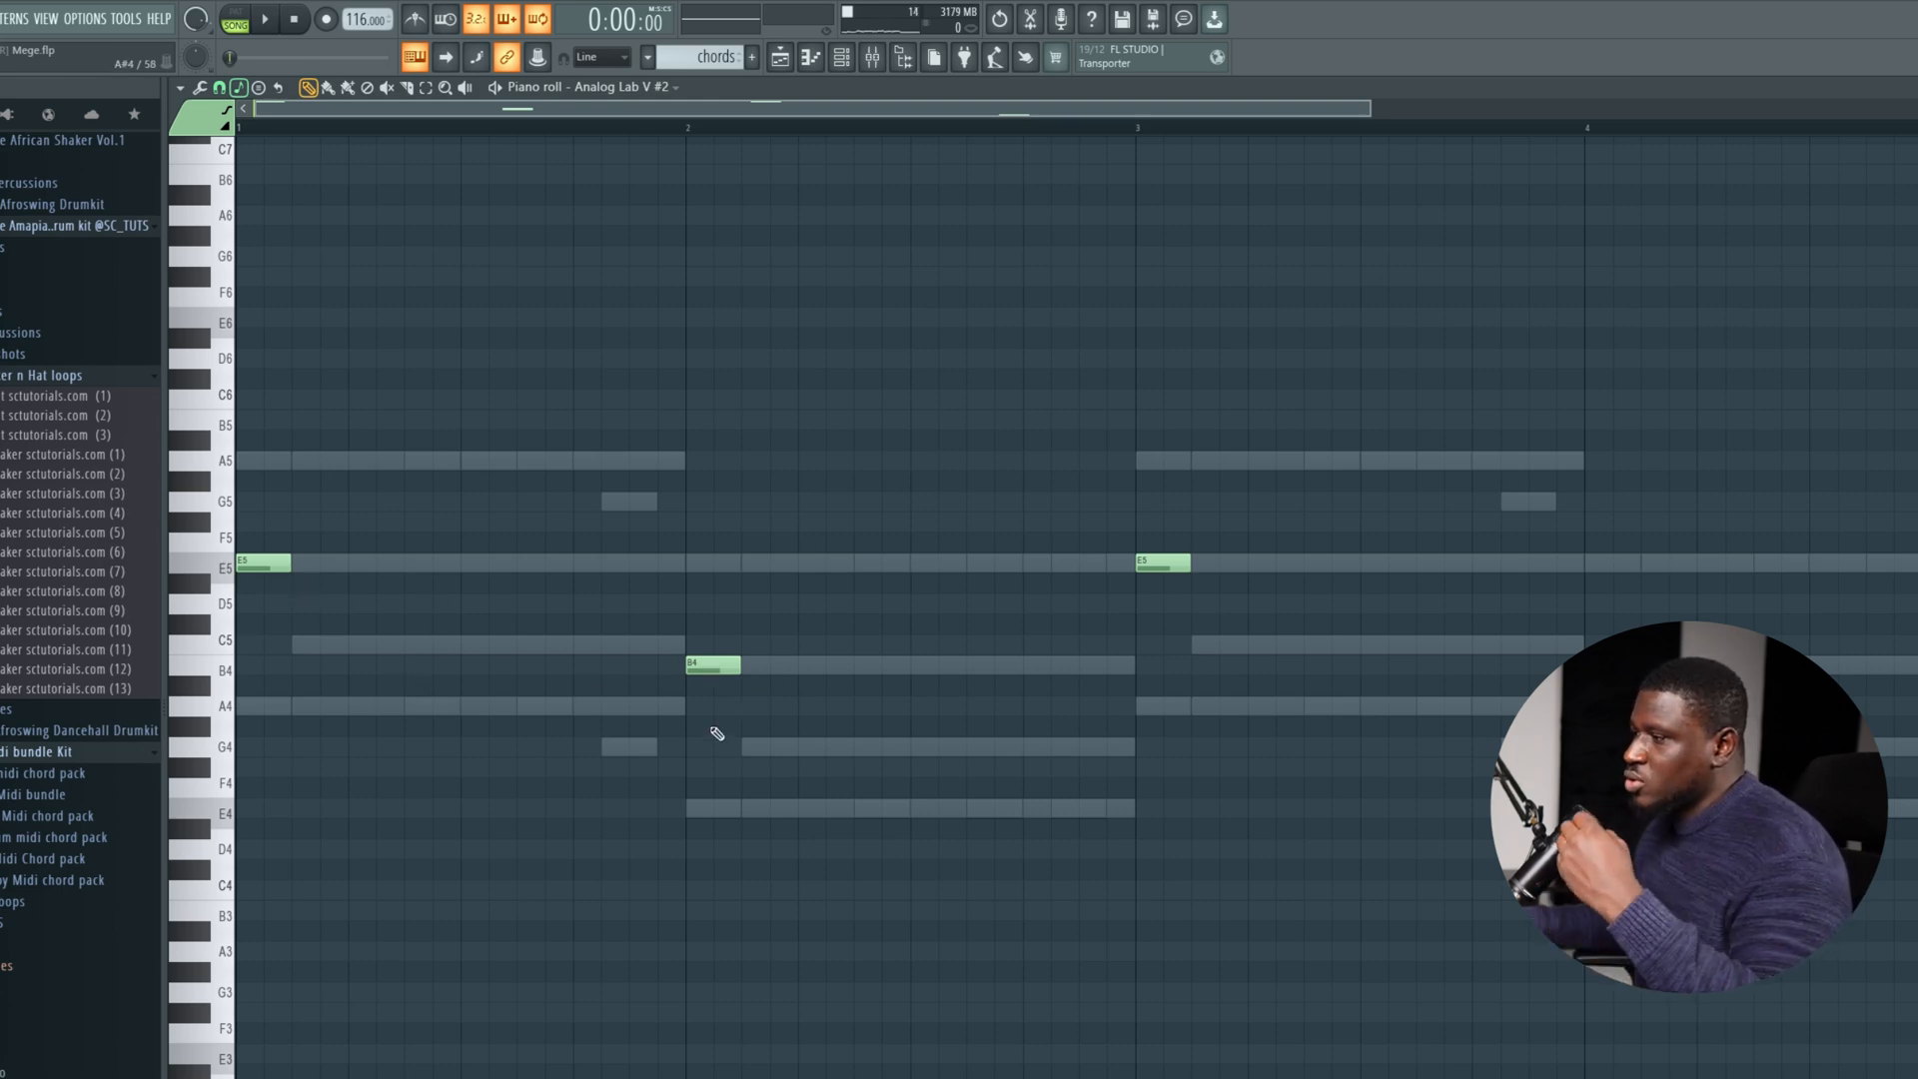
# Highlight the E5 notes in the Analog Lab V #2 channel and open the piano roll of Analog Lab V #3.
pyautogui.keyDown('ctrl'); pyautogui.click(218, 568); pyautogui.keyUp('ctrl')
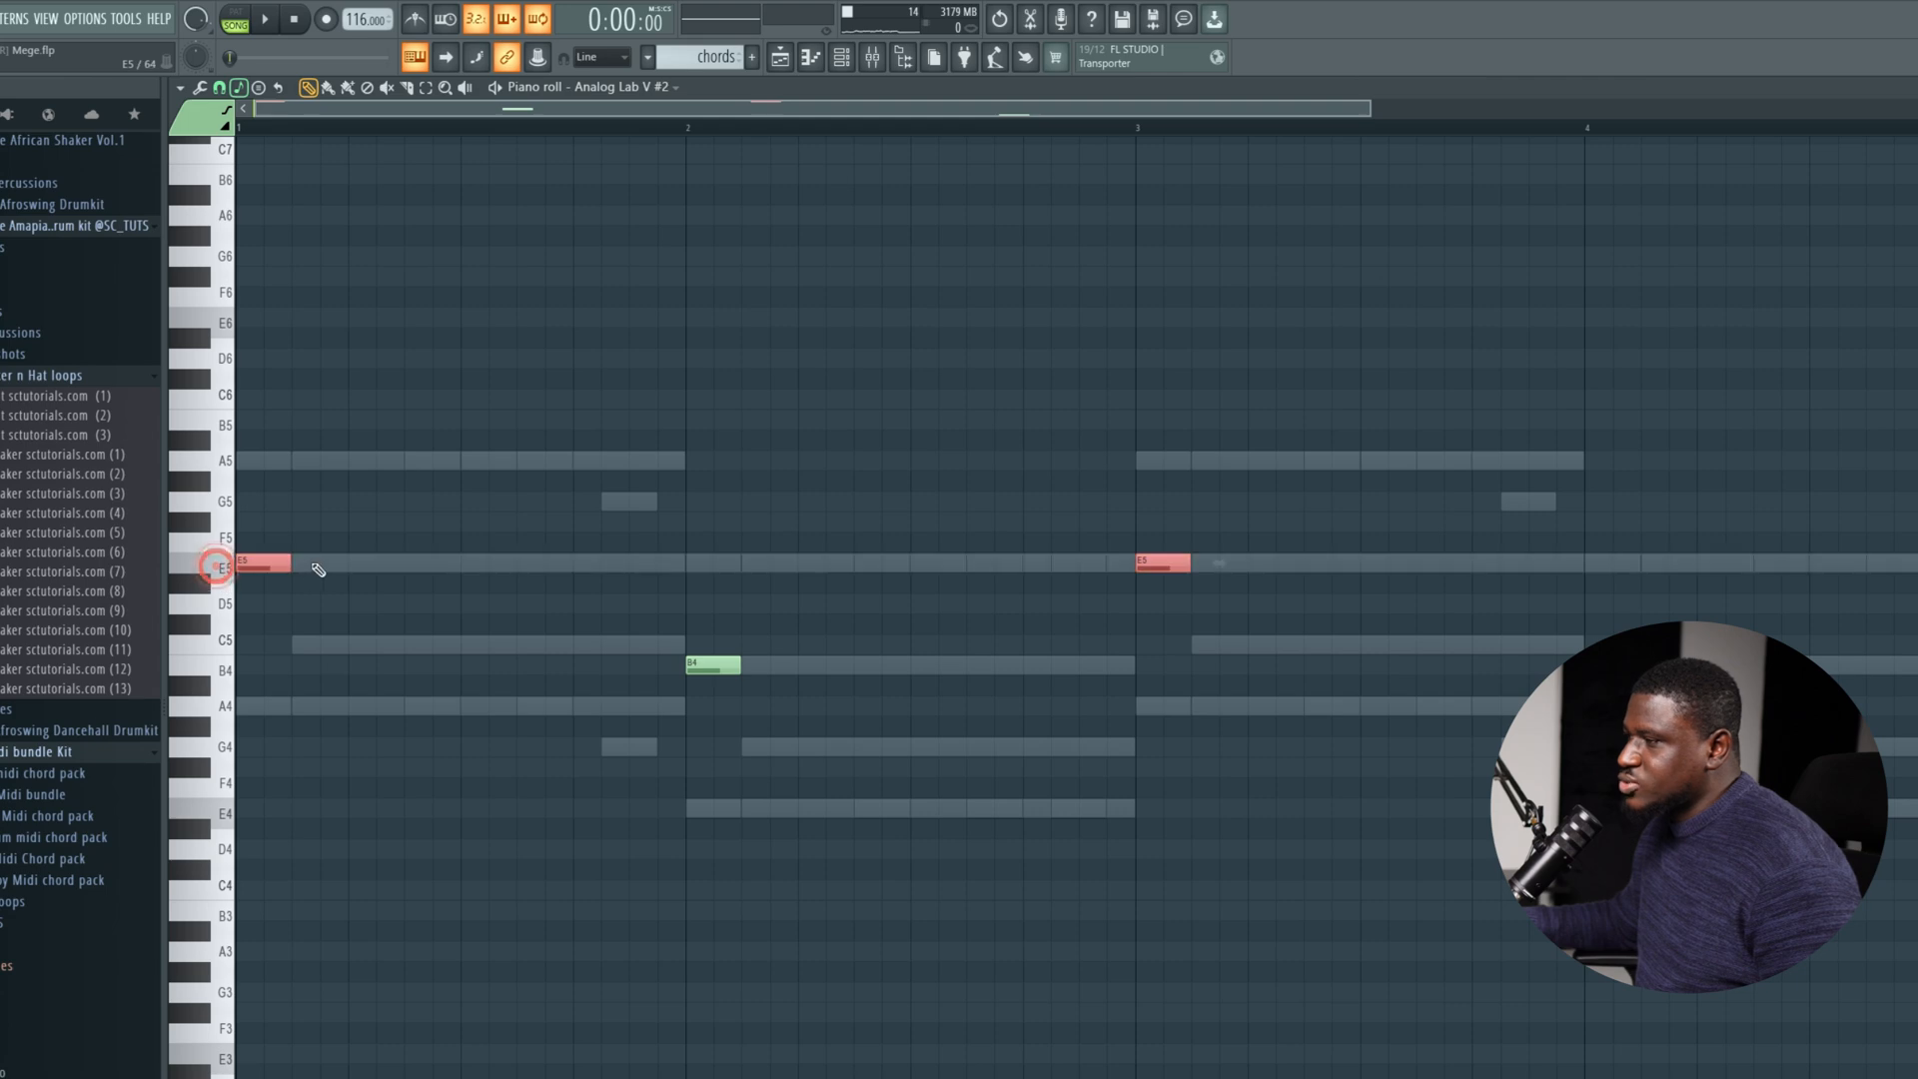
pyautogui.hotkey('ctrl', 'd')
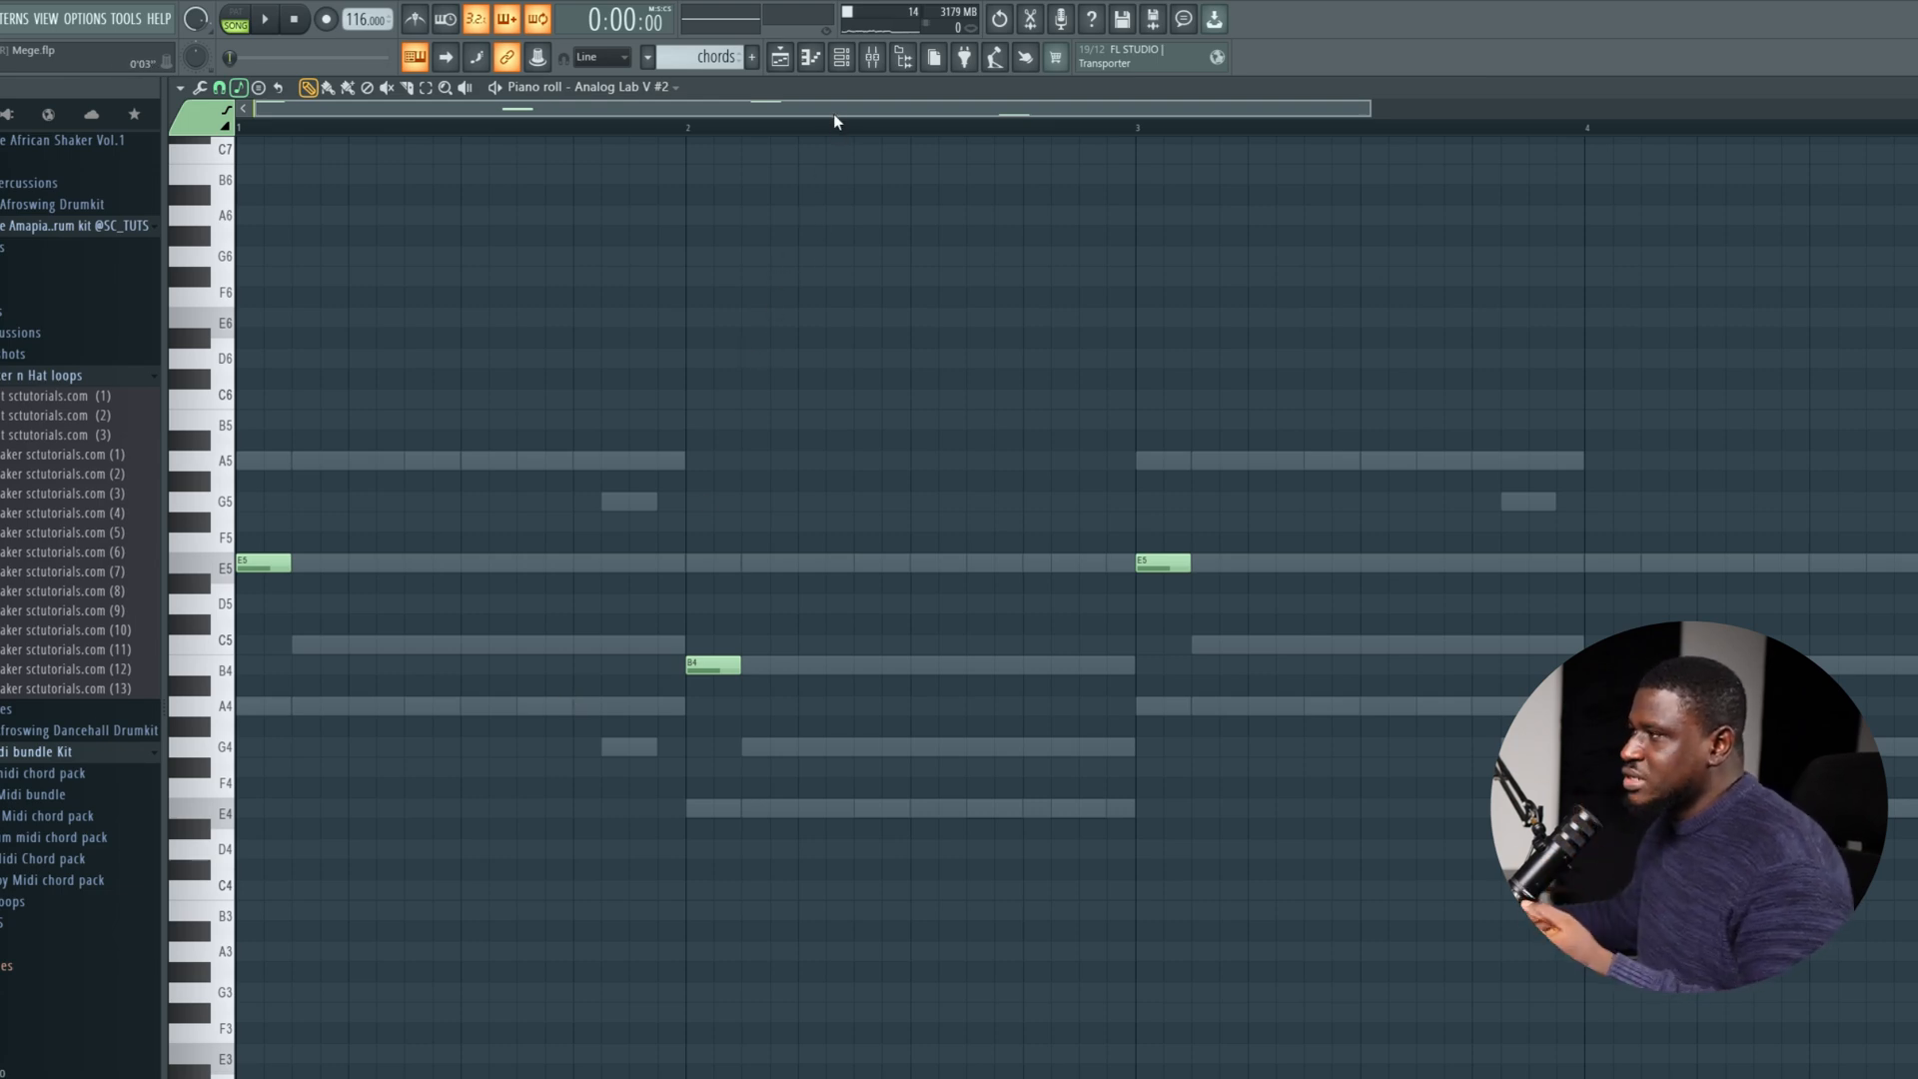
pyautogui.click(840, 56)
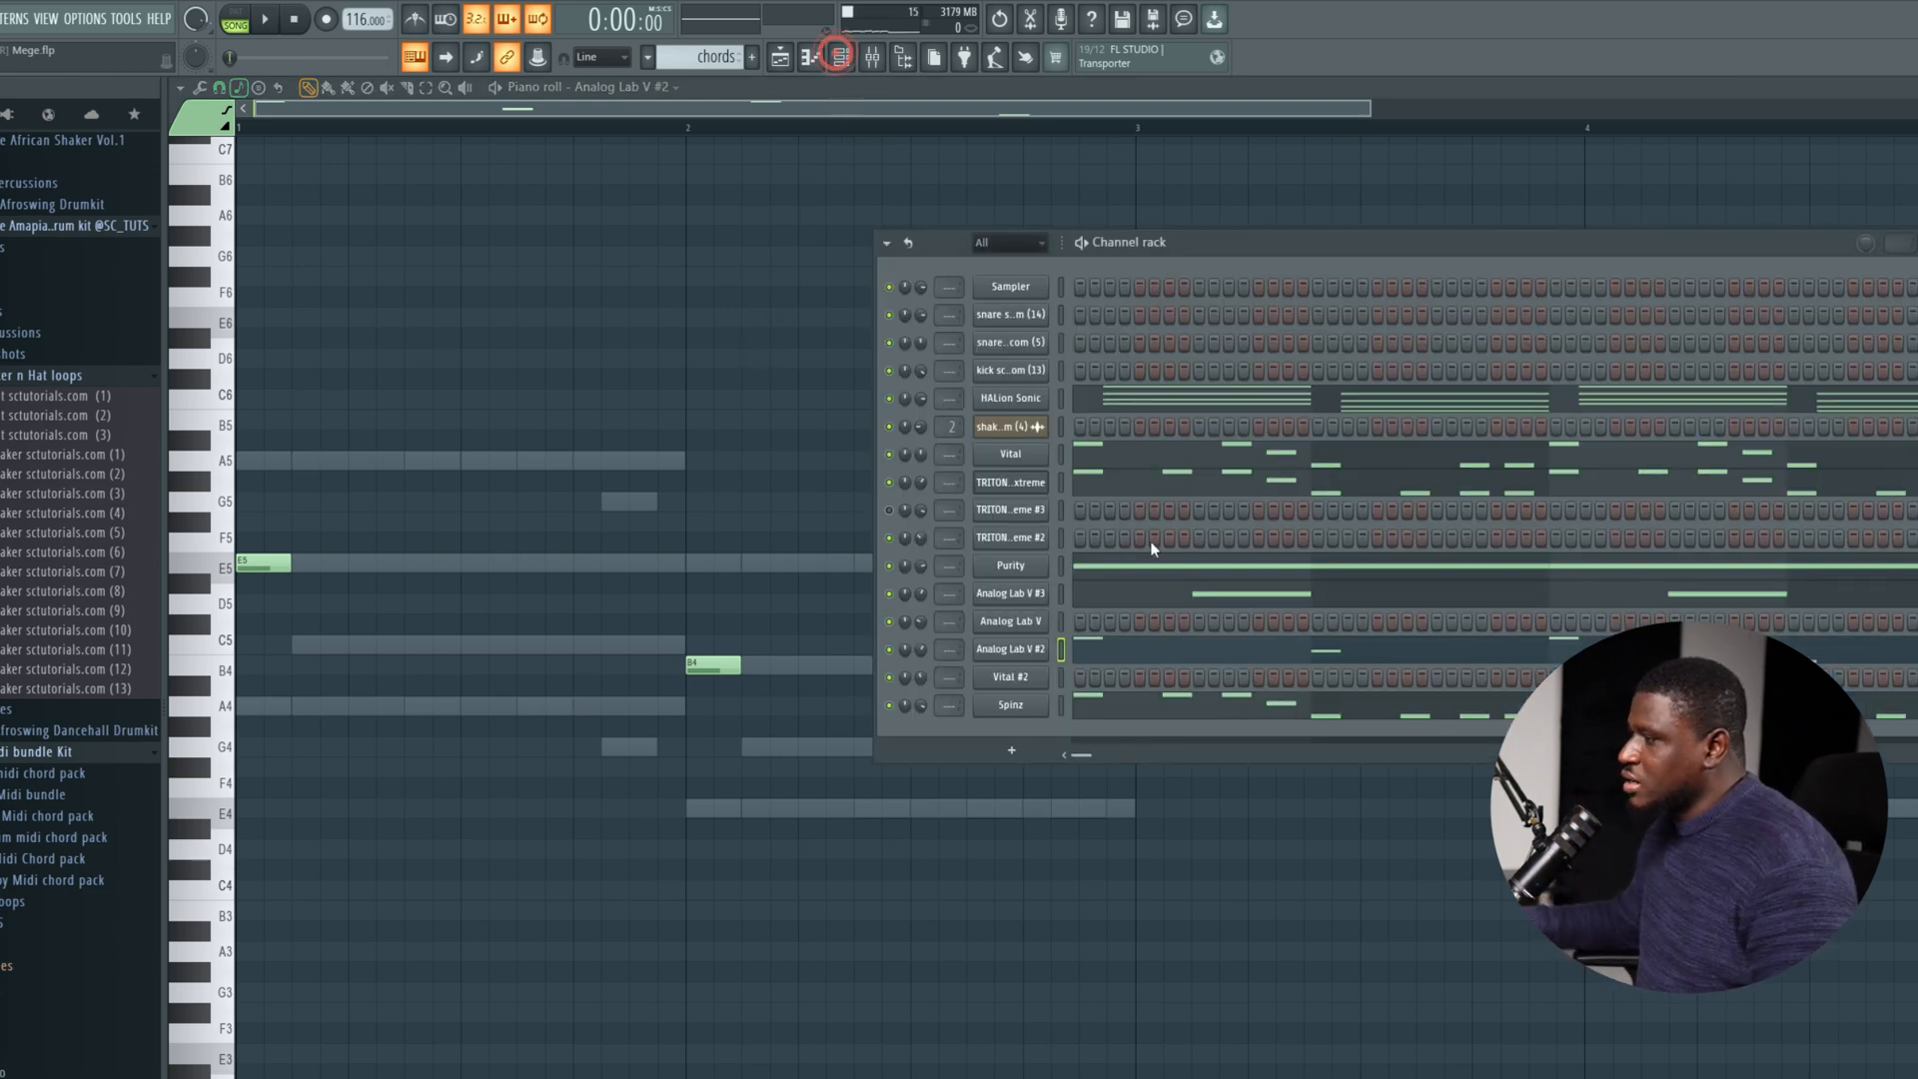
pyautogui.click(1149, 598)
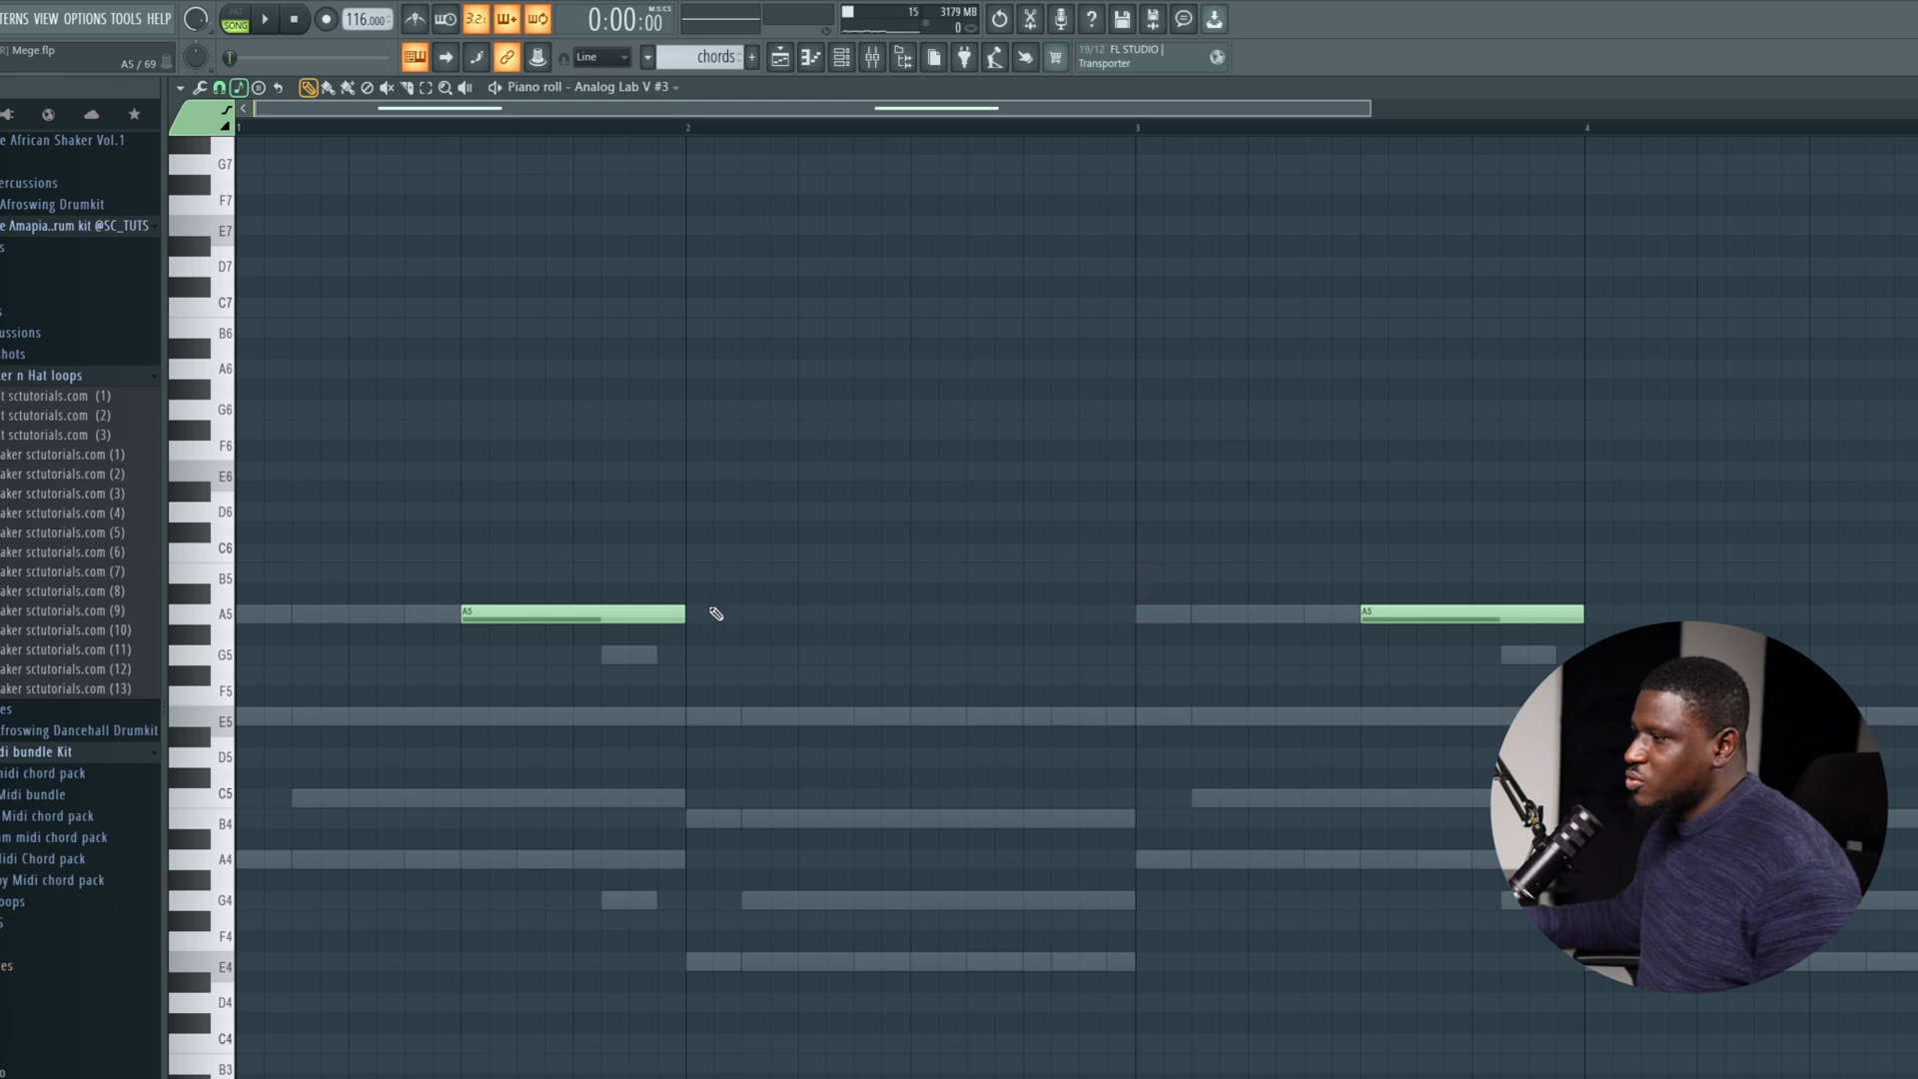
# Compare the A5 notes in bars 1 and 3 of the Analog Lab V #3 channel with the ghost chord notes.
pyautogui.scroll(-1, 410, 609)
pyautogui.moveTo(511, 544); pyautogui.dragTo(539, 668)
pyautogui.moveTo(1439, 550); pyautogui.dragTo(1413, 663)
pyautogui.click(222, 620)
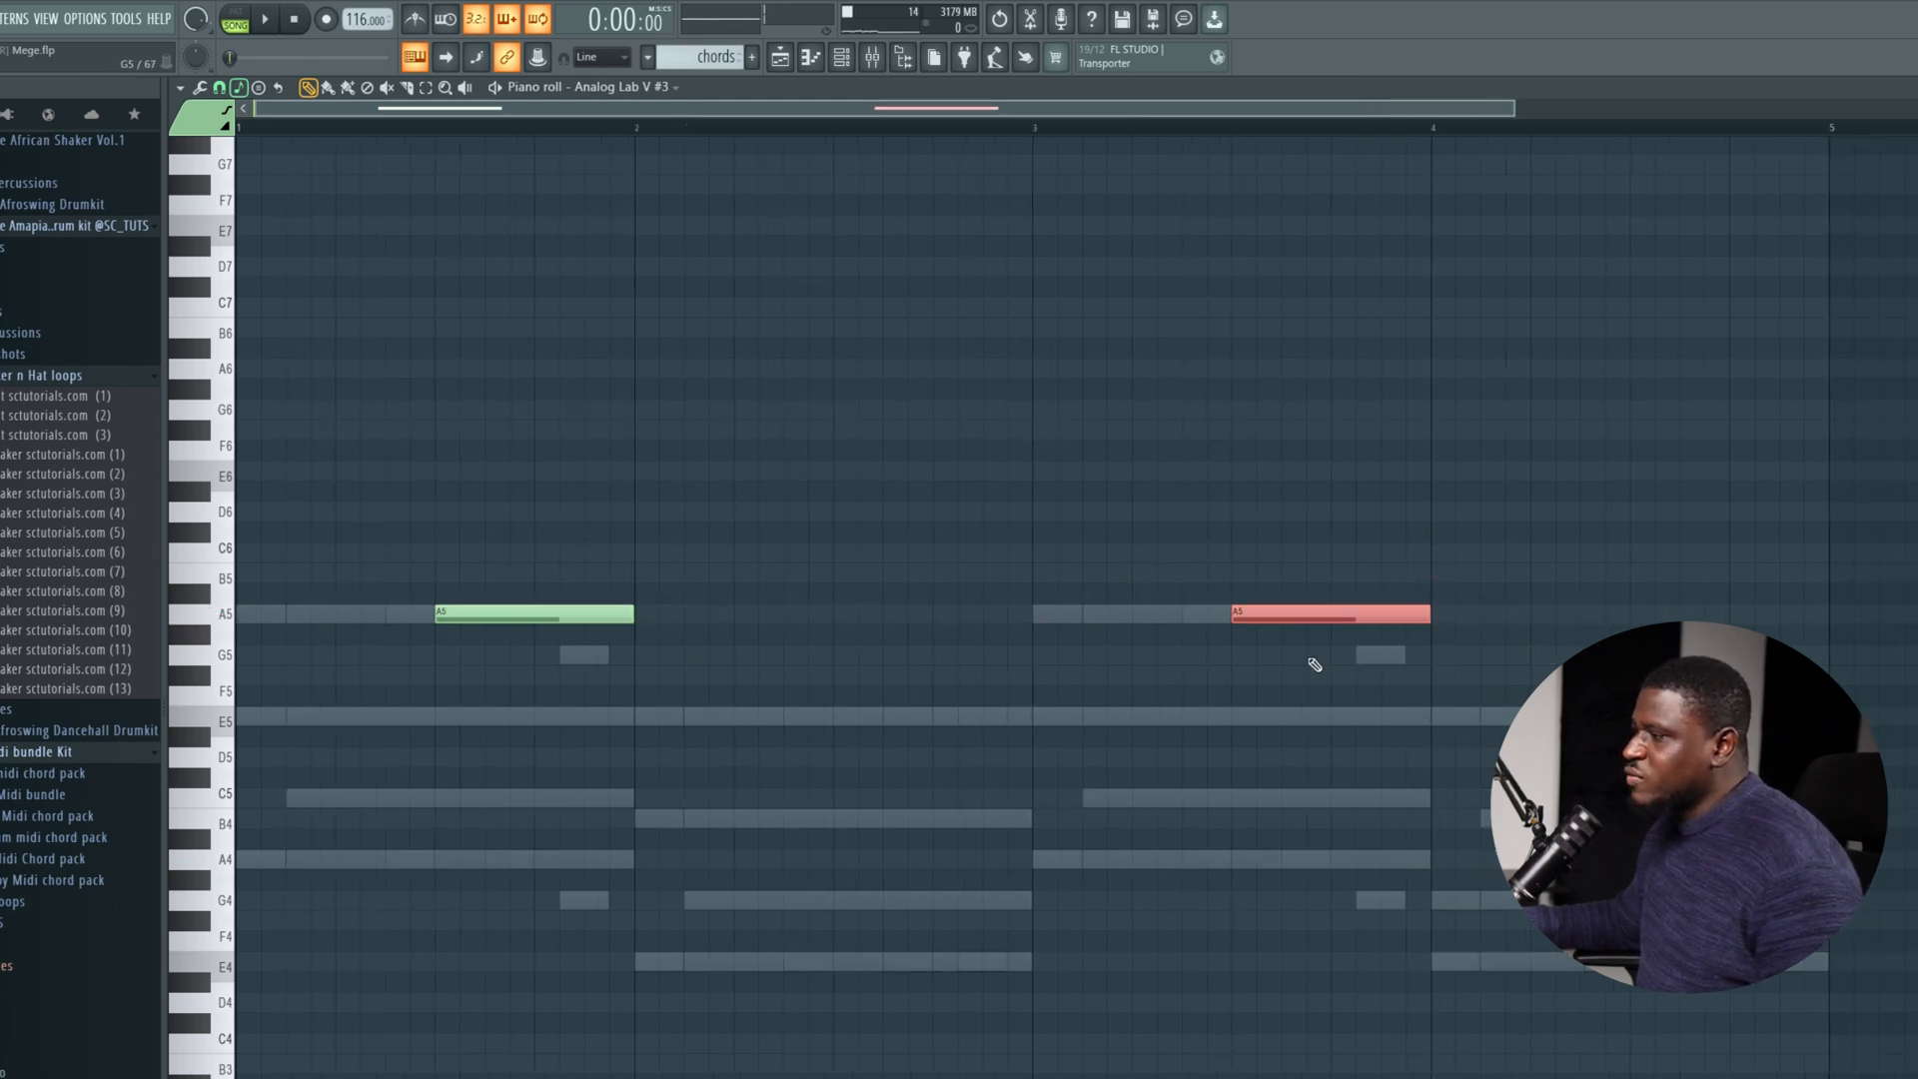
pyautogui.click(1059, 744)
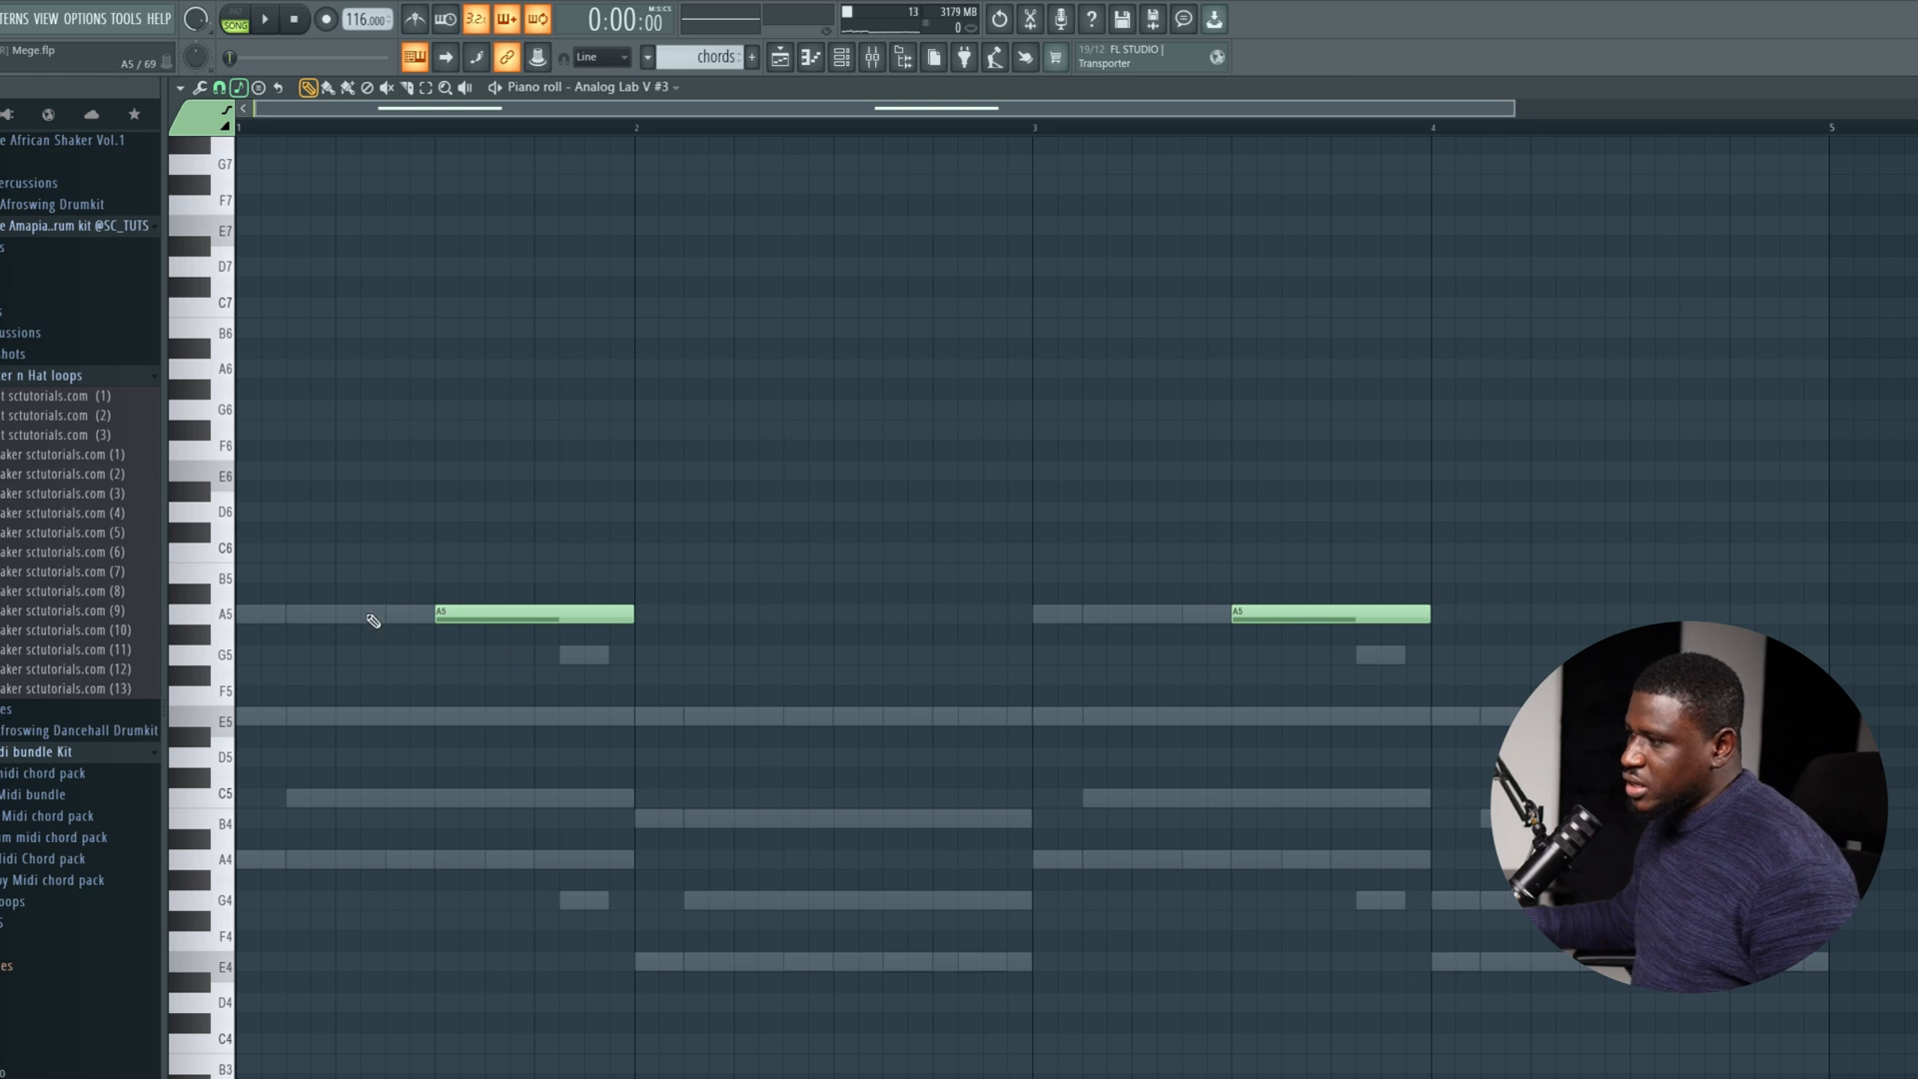
pyautogui.click(1314, 614)
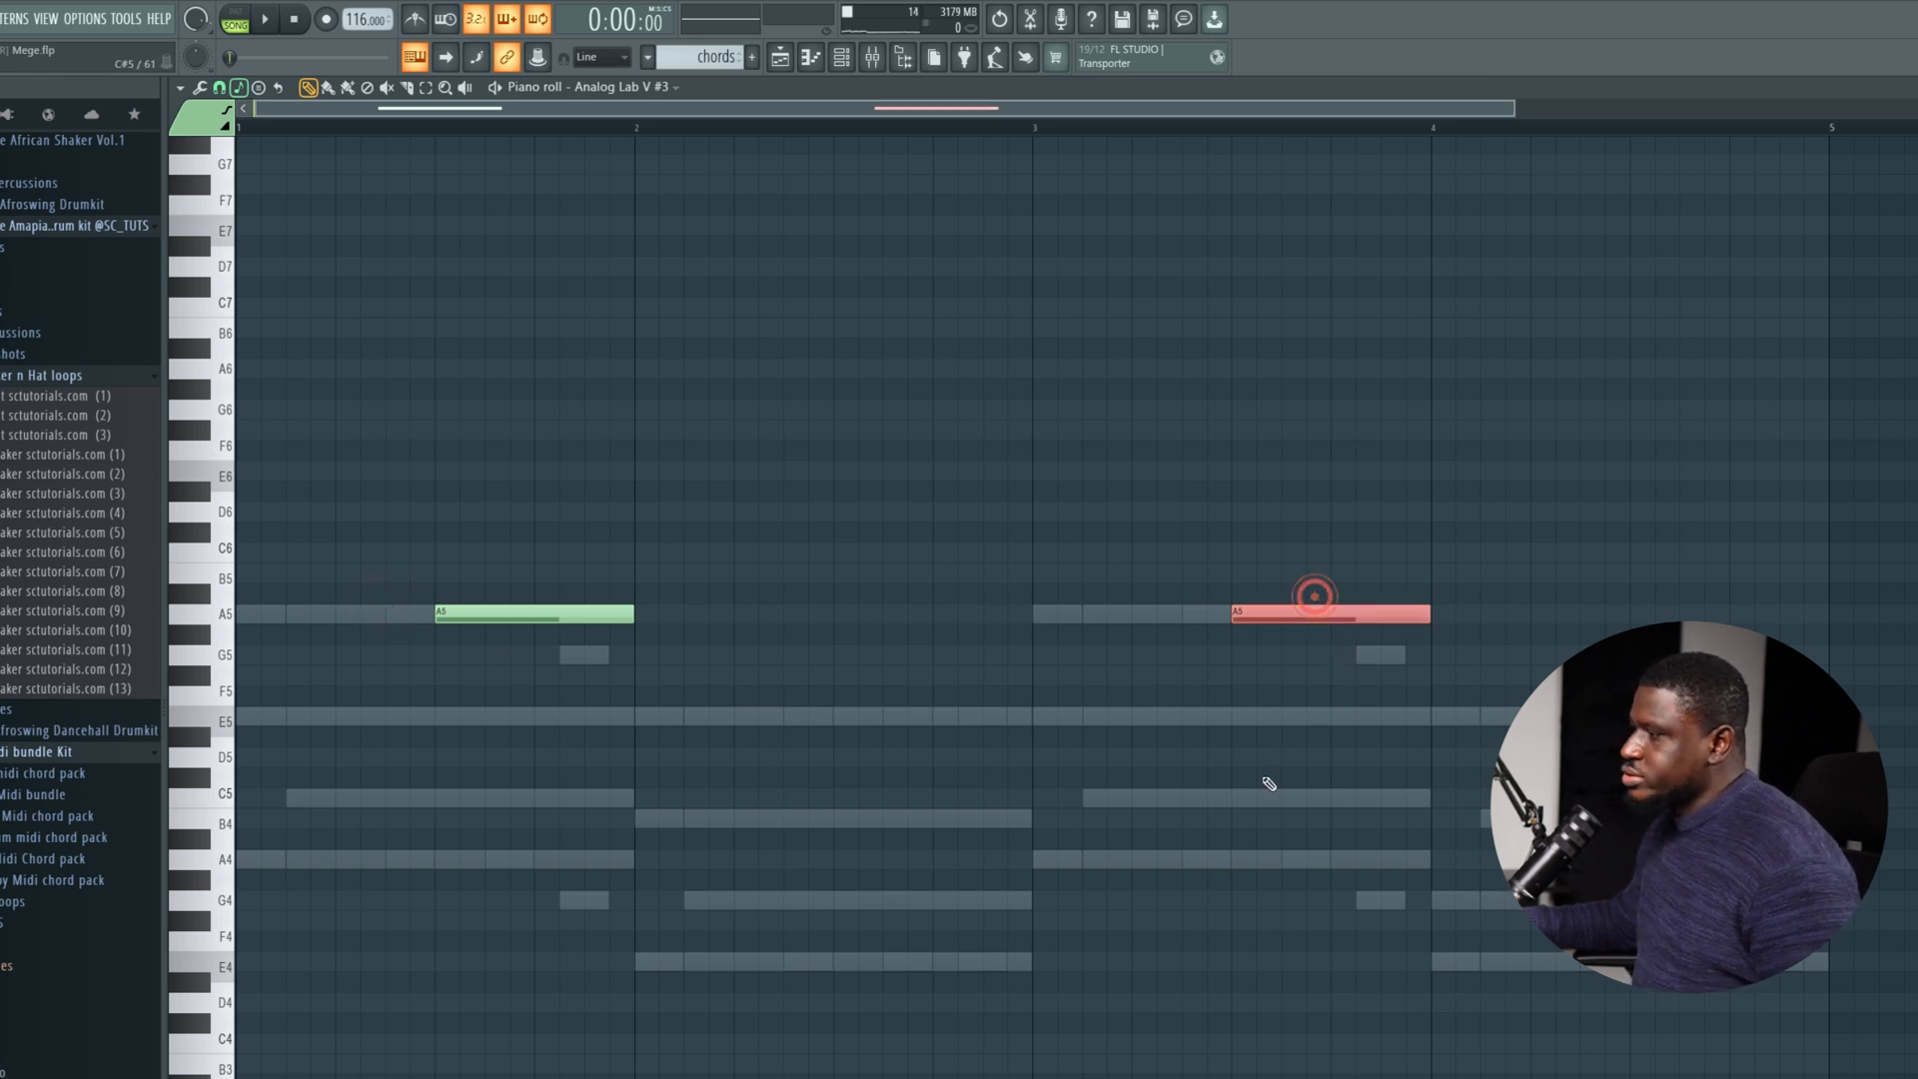
pyautogui.click(314, 580)
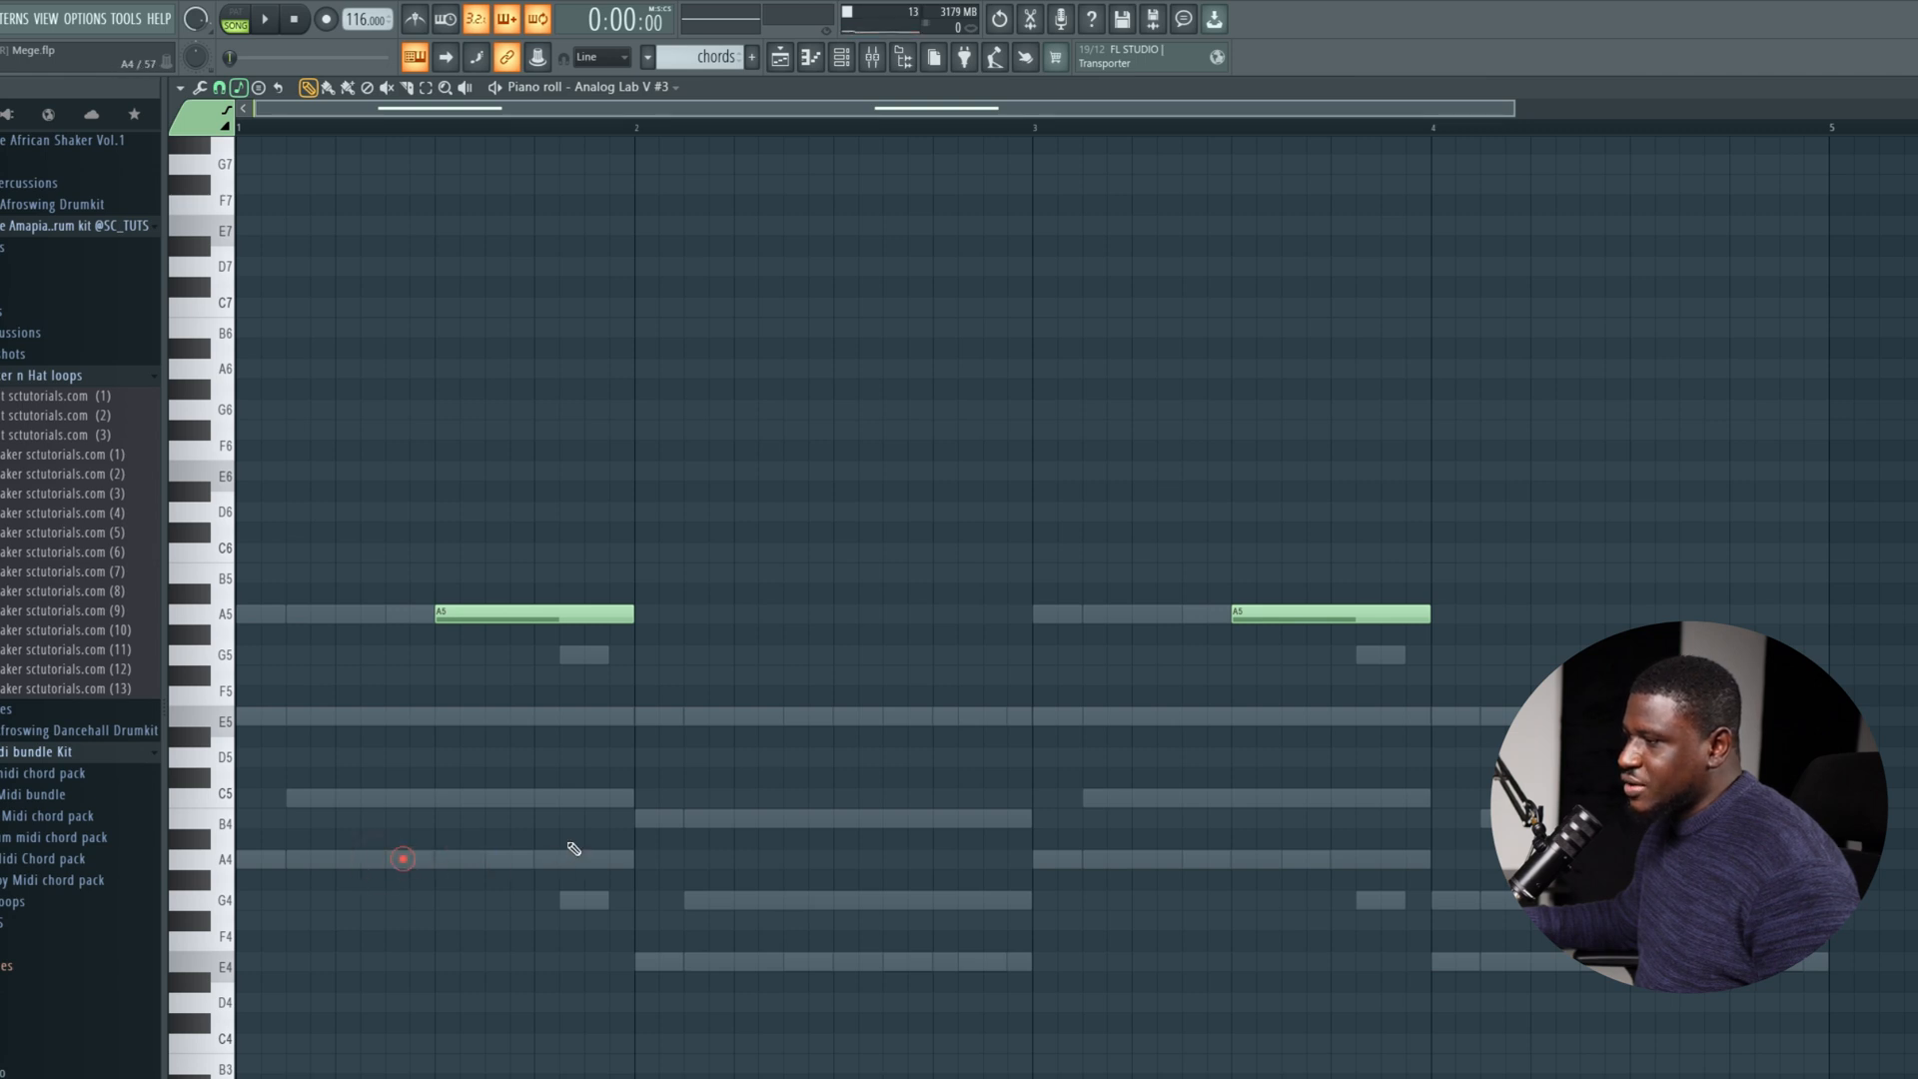
pyautogui.click(437, 613)
pyautogui.click(1235, 613)
pyautogui.click(1173, 865)
pyautogui.click(780, 966)
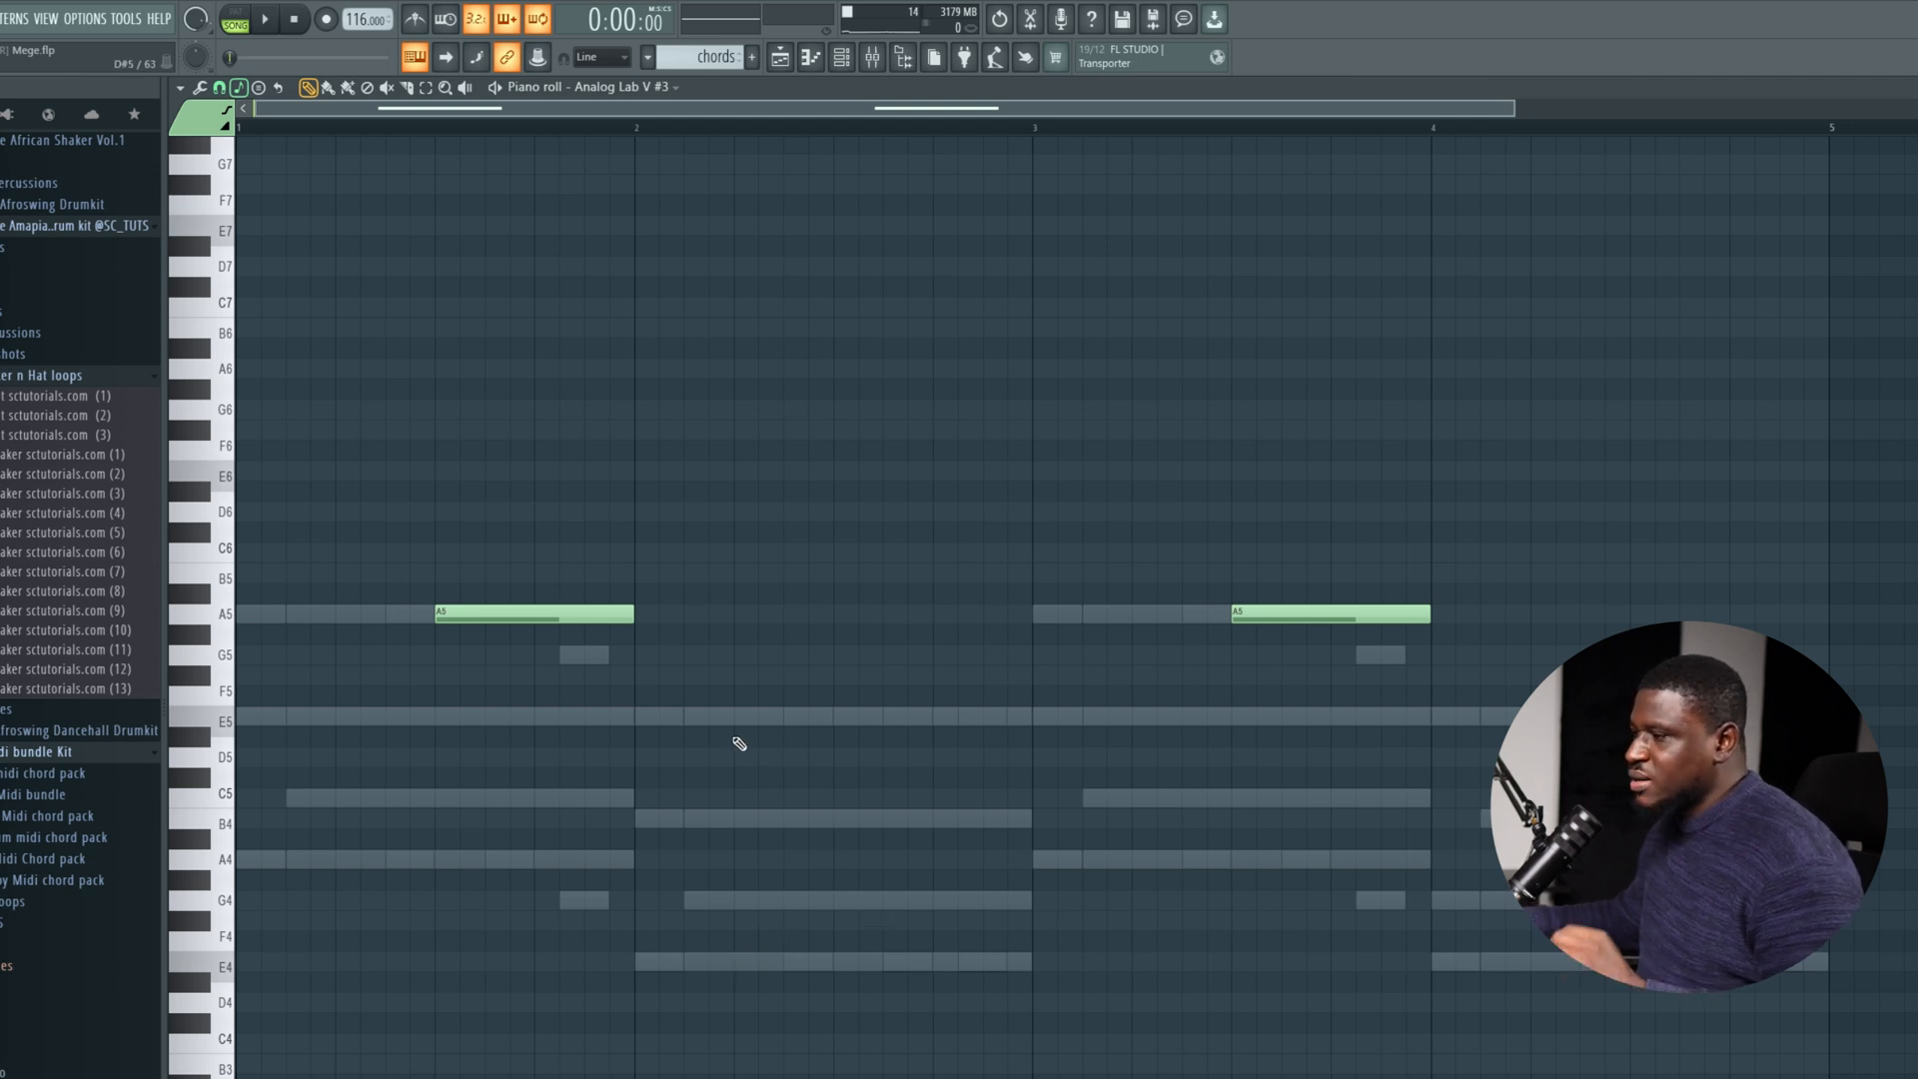
# Select the Analog Lab V channel in the channel rack and open its piano roll.
pyautogui.click(841, 60)
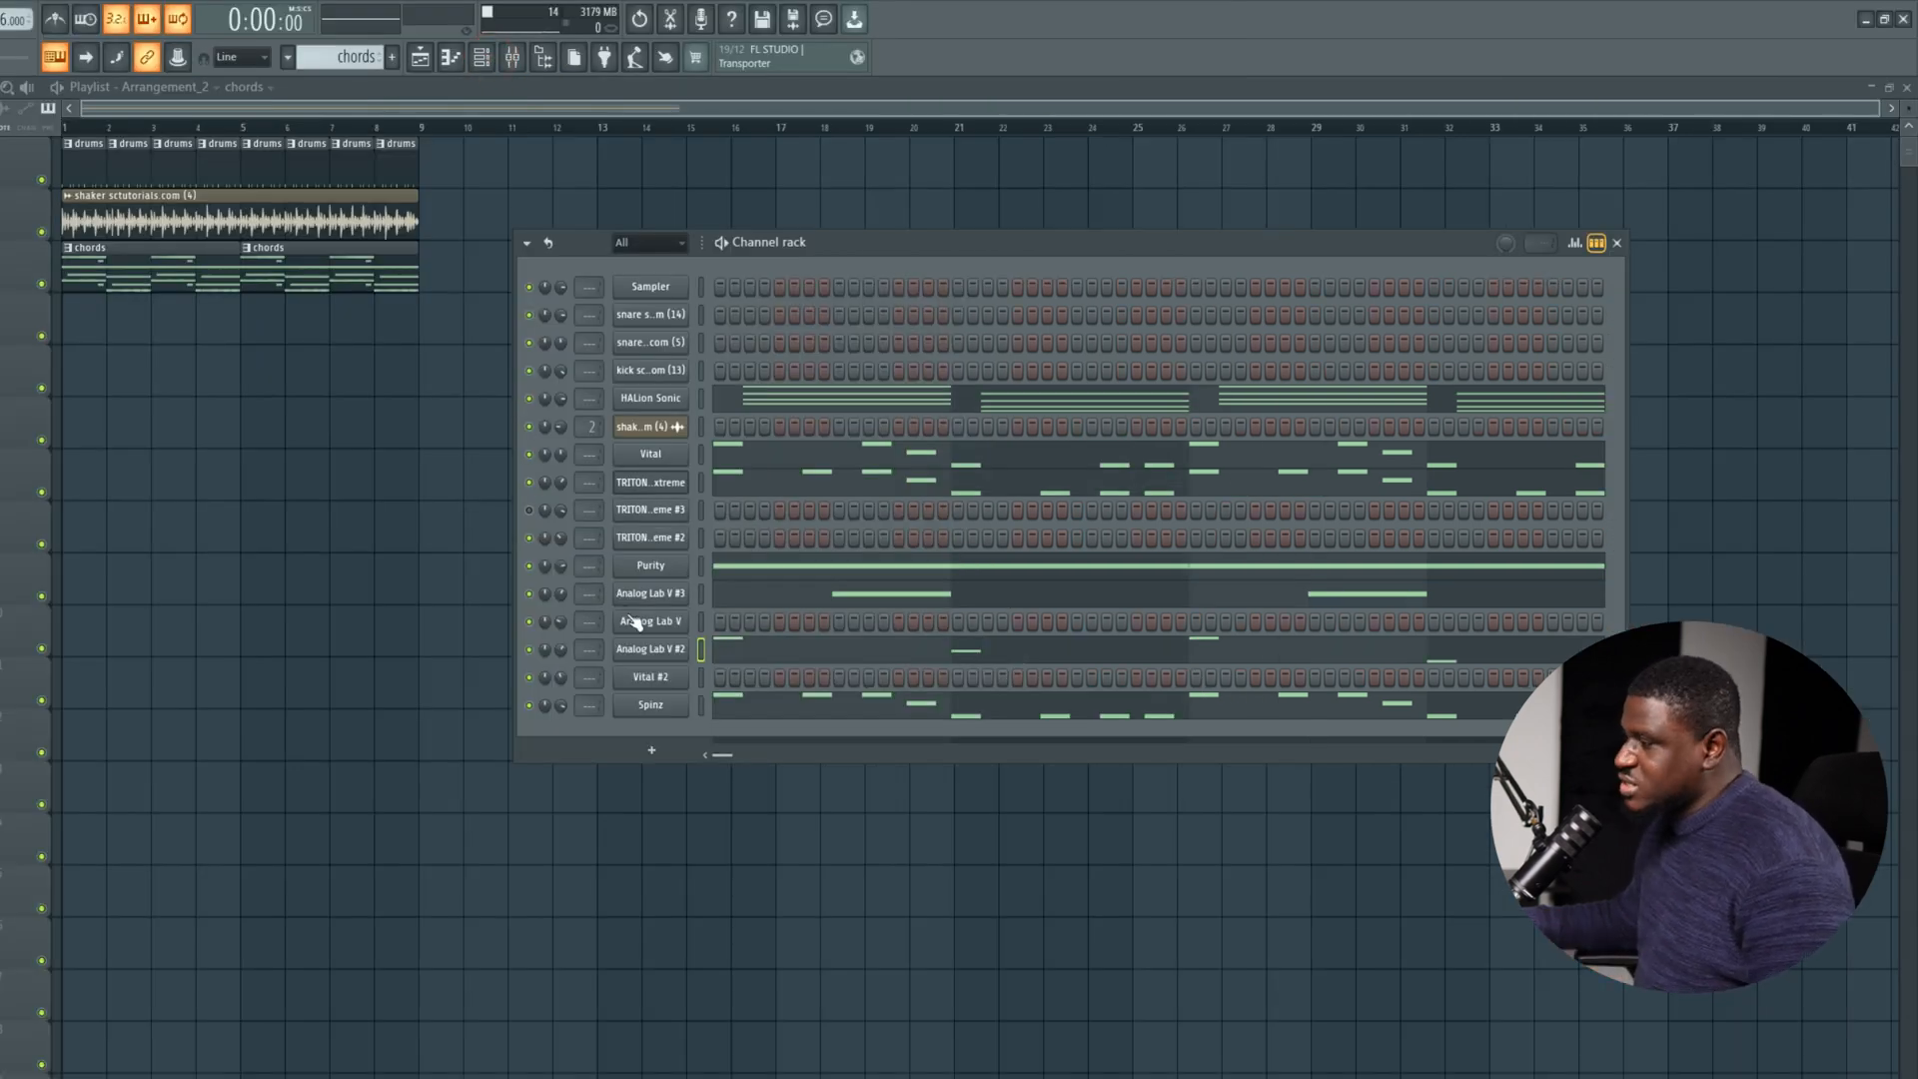
pyautogui.click(701, 622)
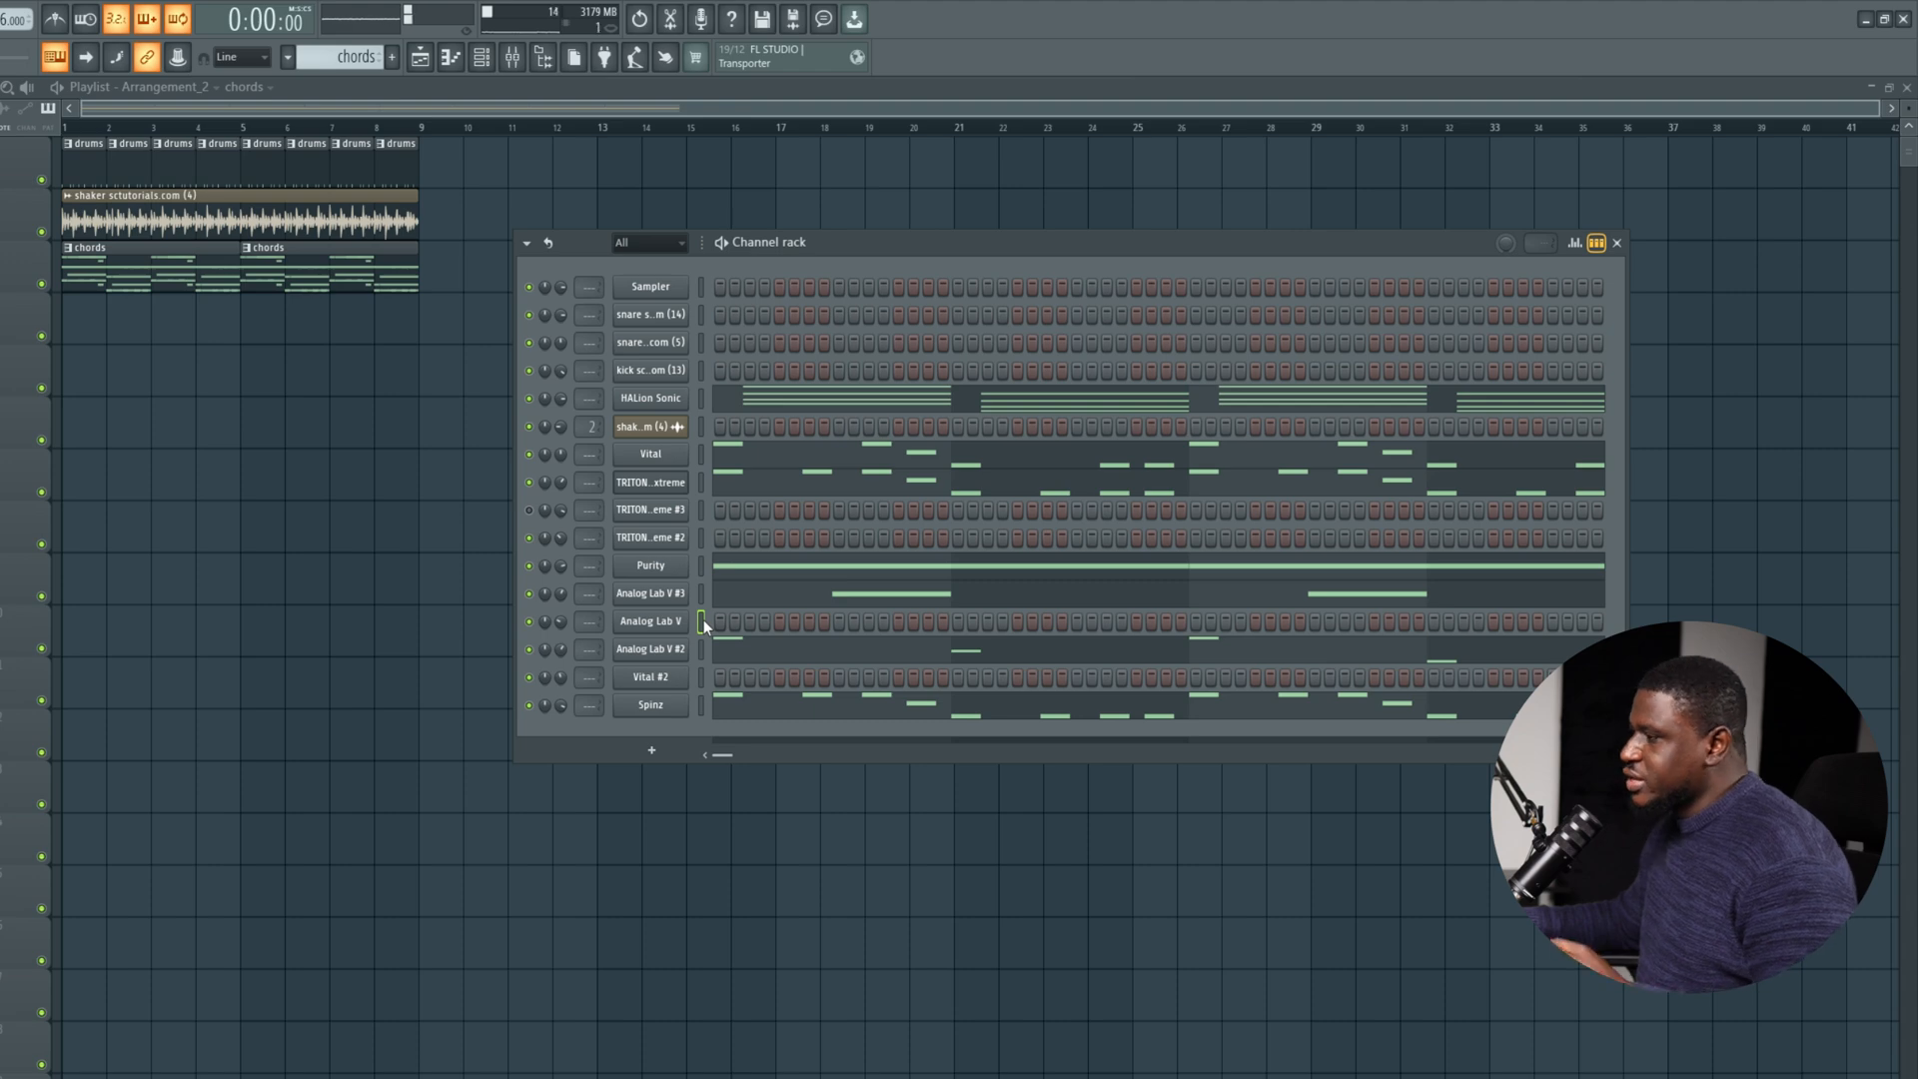
pyautogui.click(675, 623)
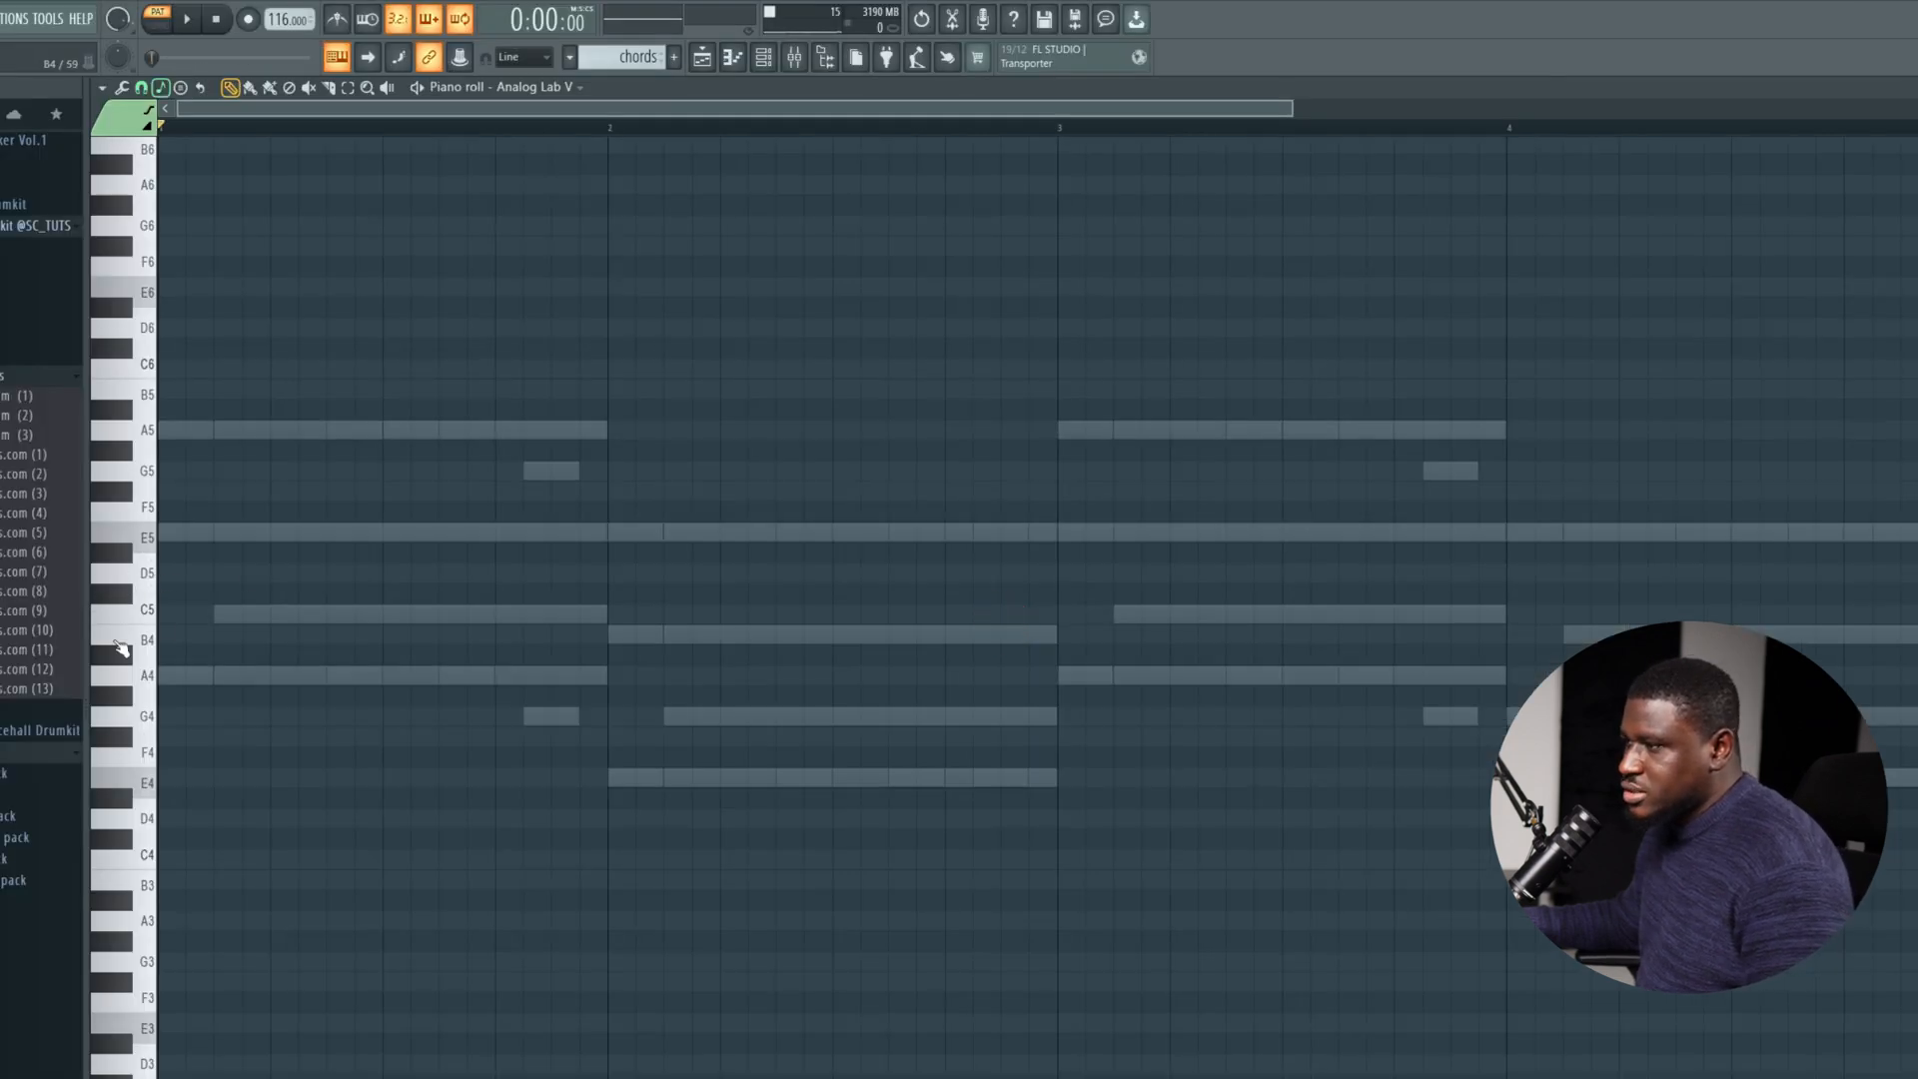
# Switch playback to song mode and audition the C5, E5, A5 and A4 keys on Analog Lab V over the loop.
pyautogui.press('space')
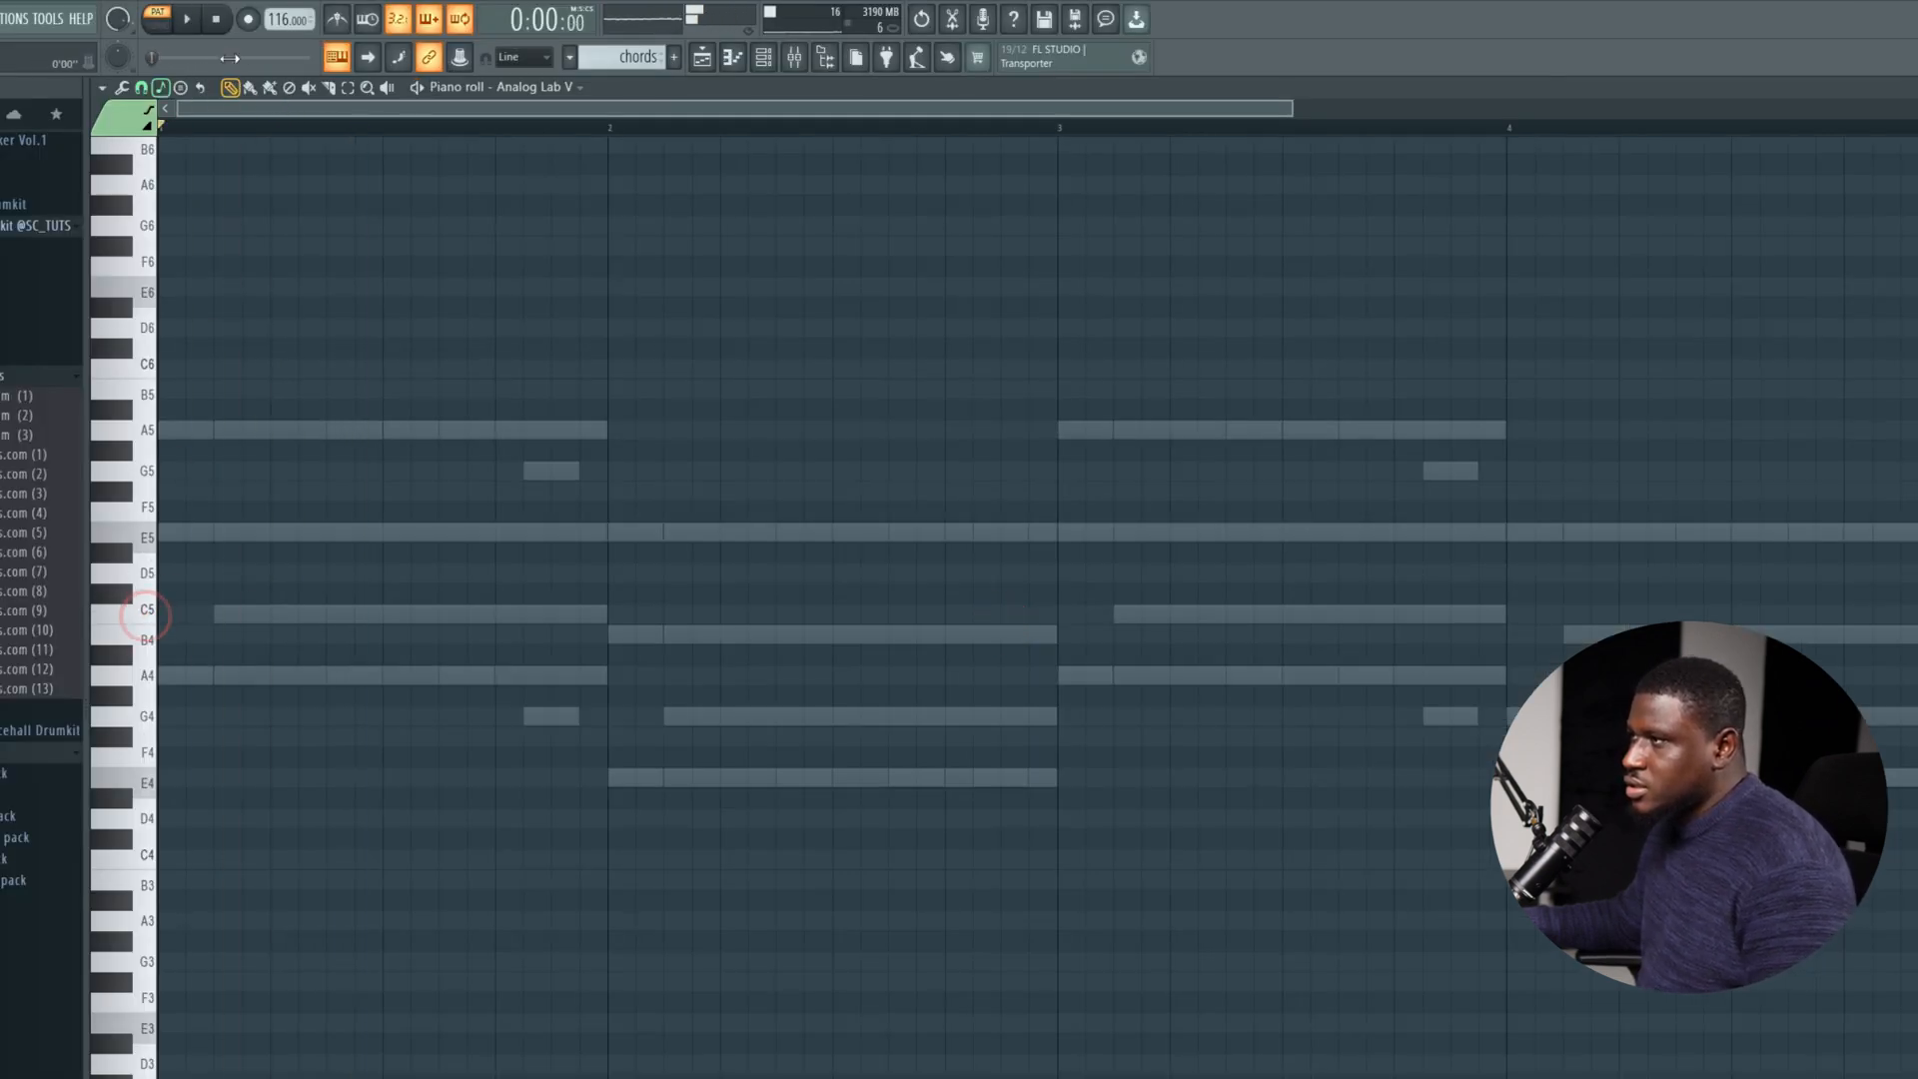
pyautogui.click(157, 22)
pyautogui.press('space')
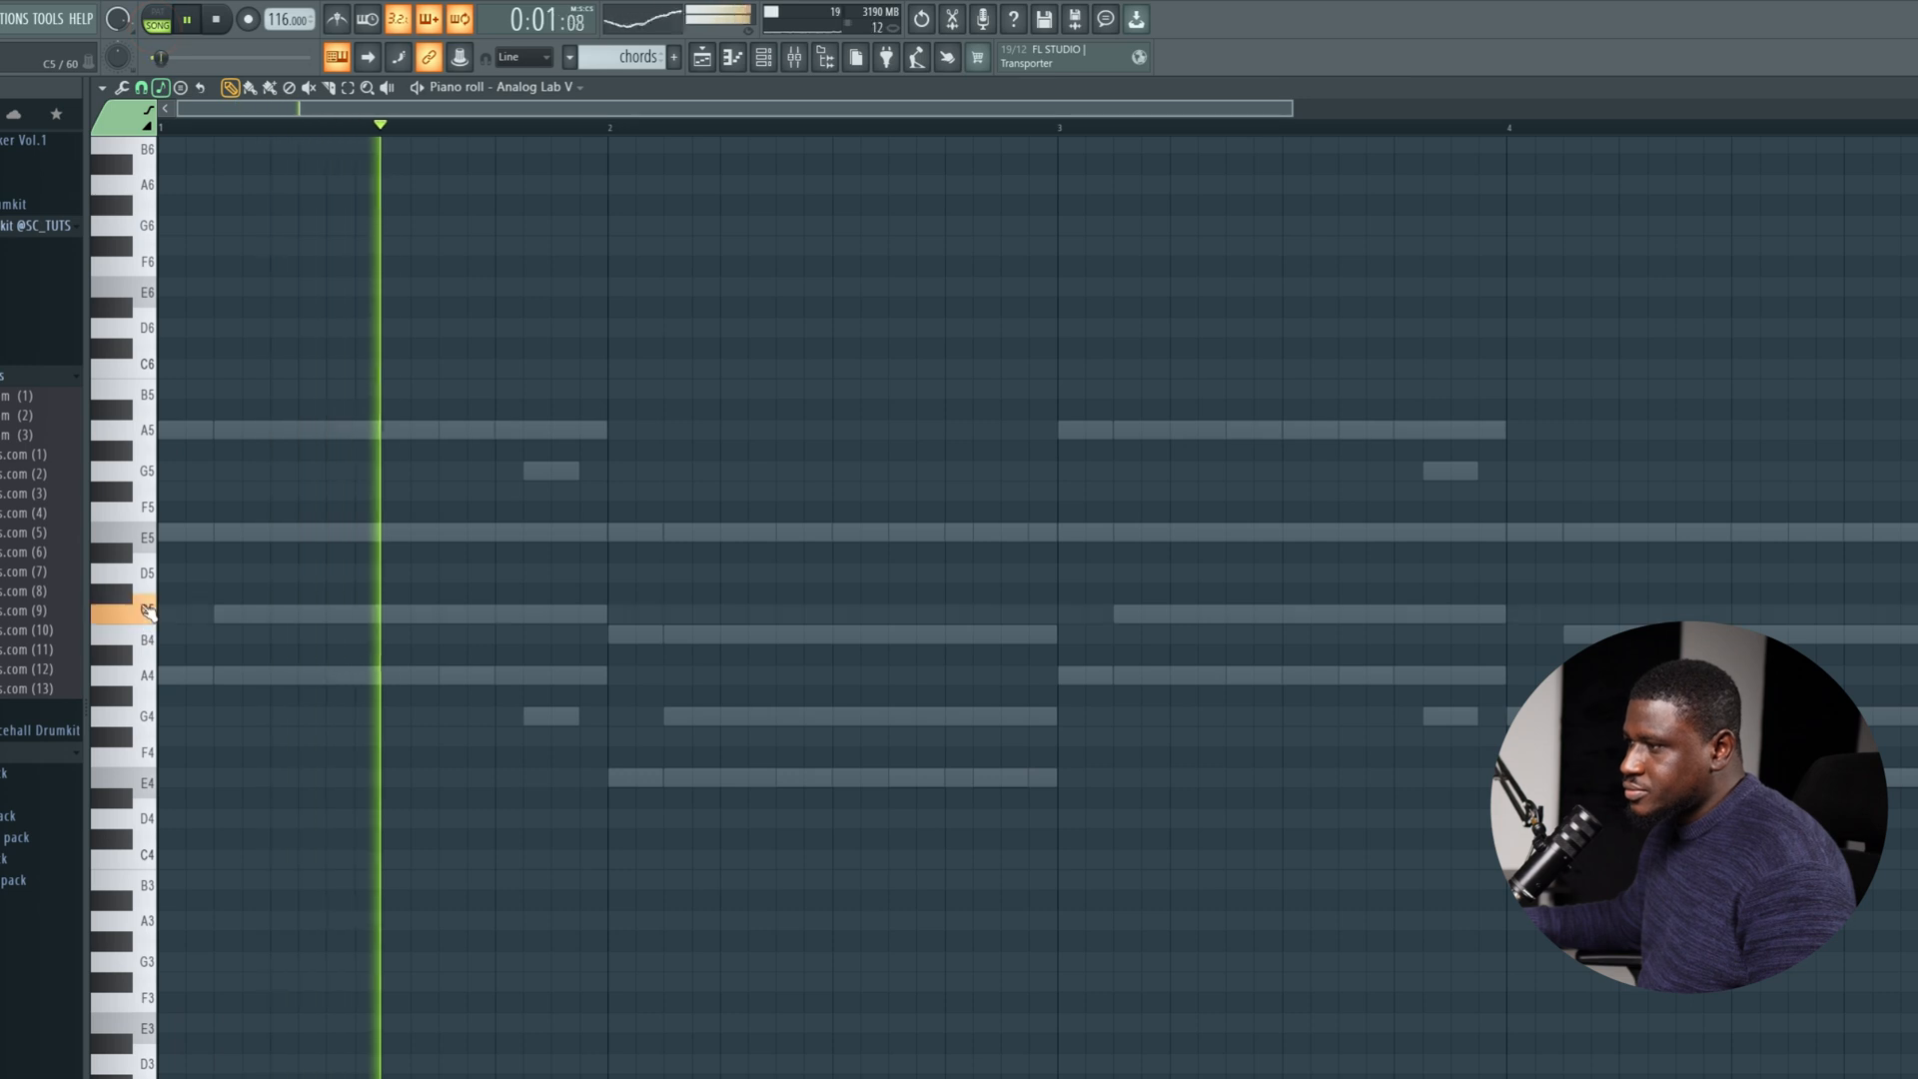
pyautogui.click(141, 536)
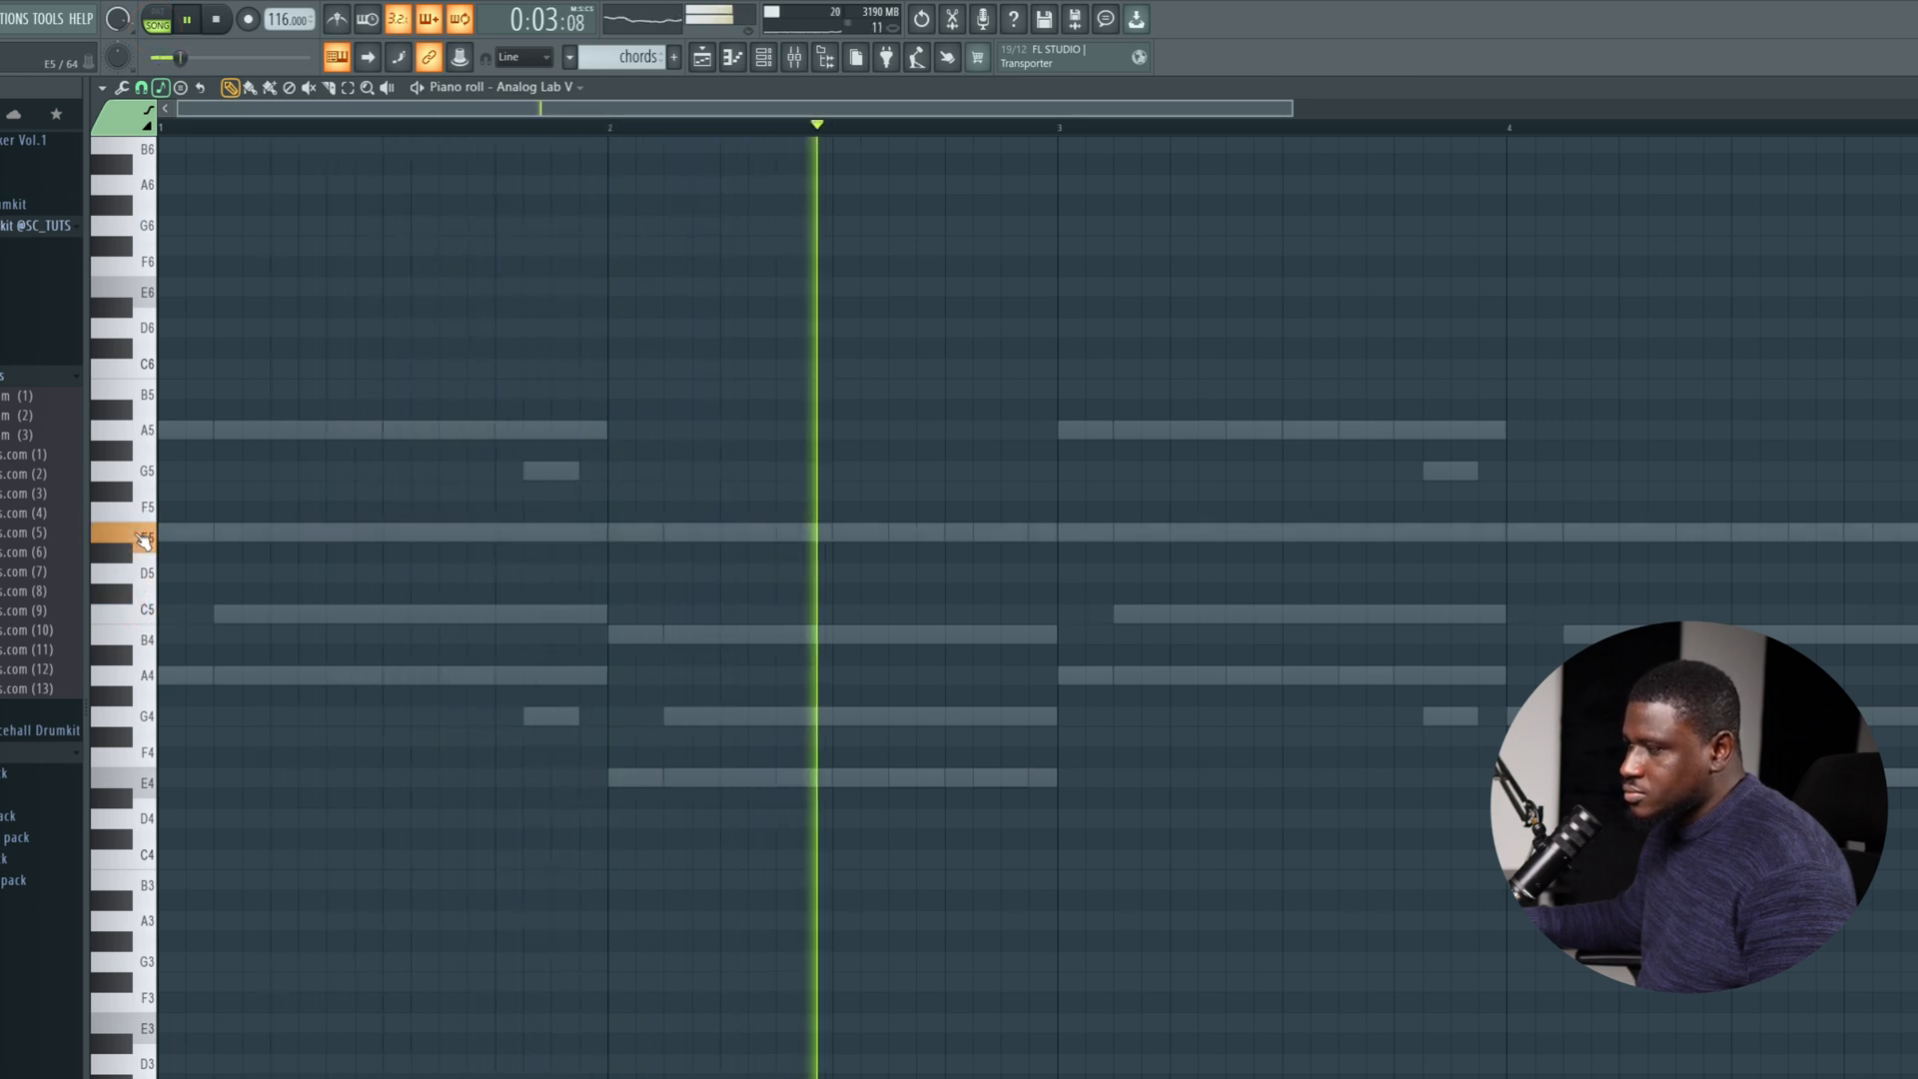
pyautogui.click(146, 430)
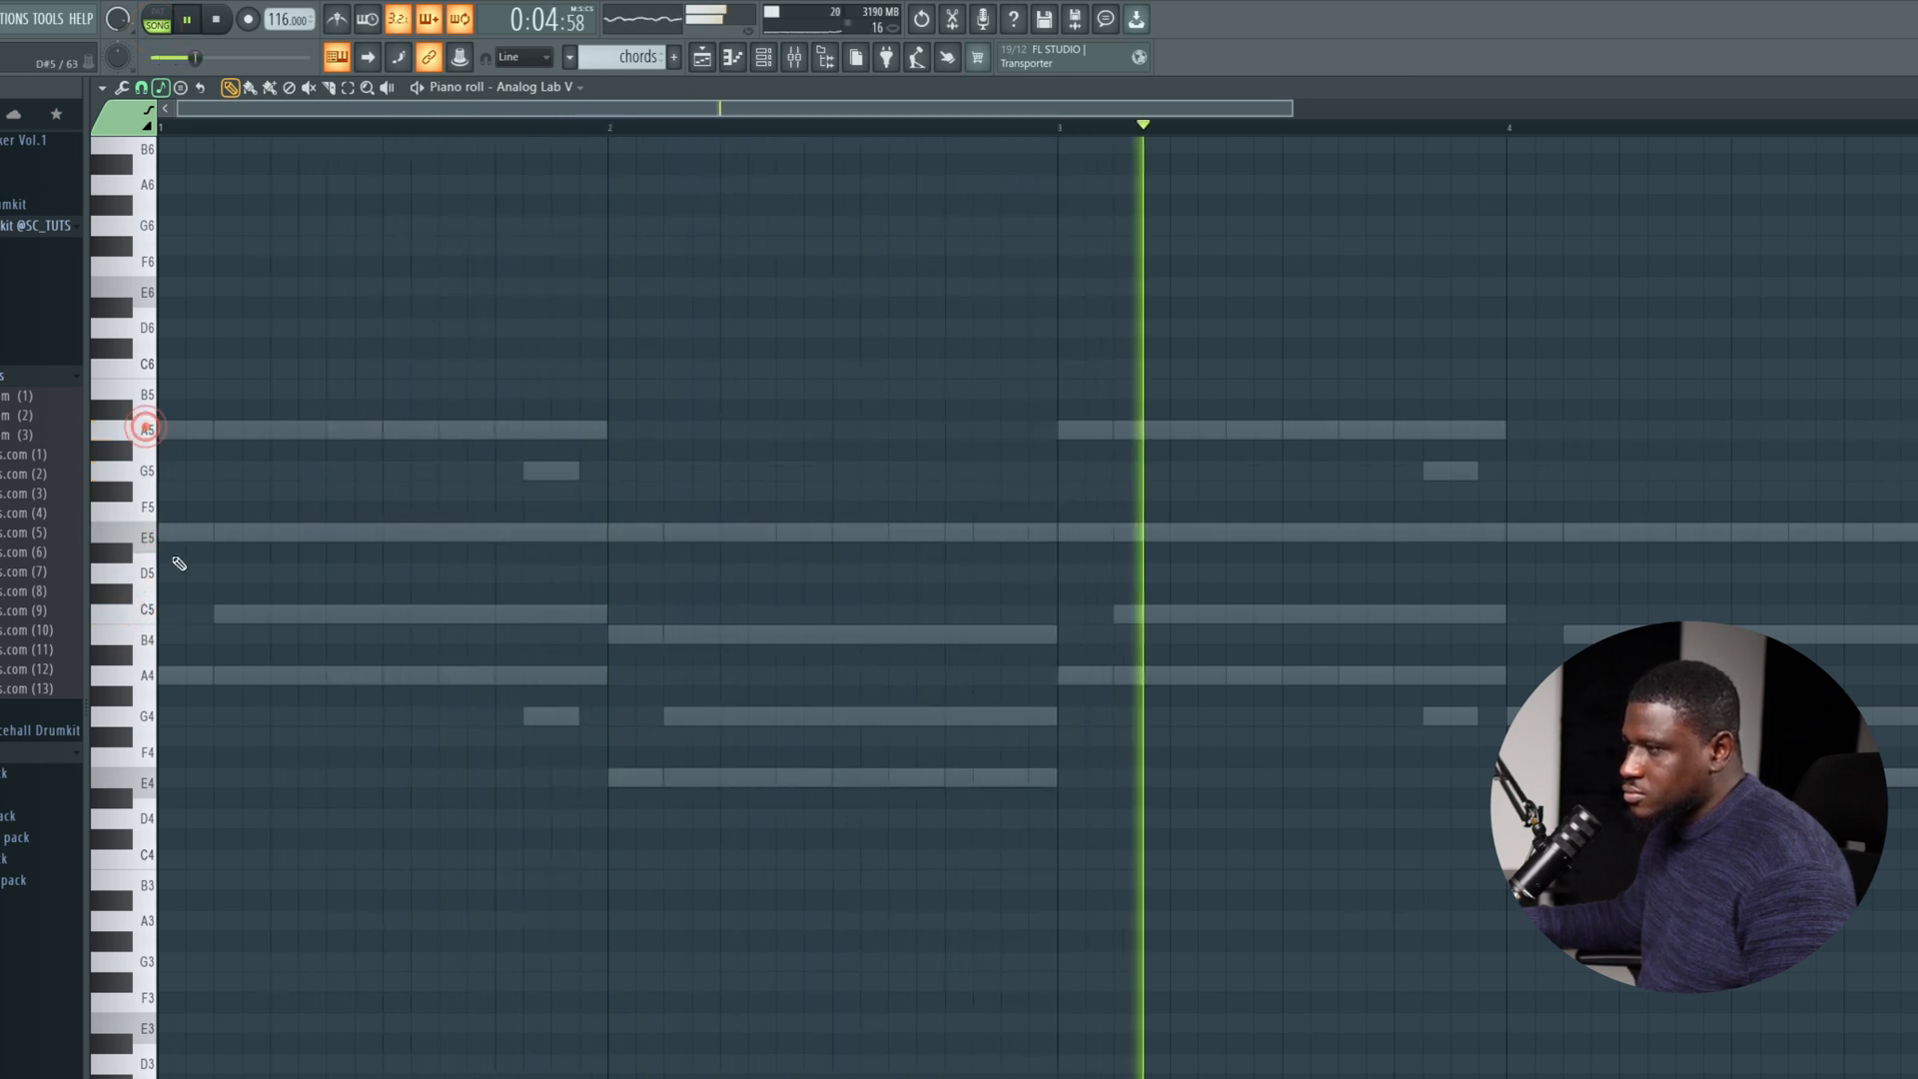
pyautogui.click(150, 678)
pyautogui.press('space')
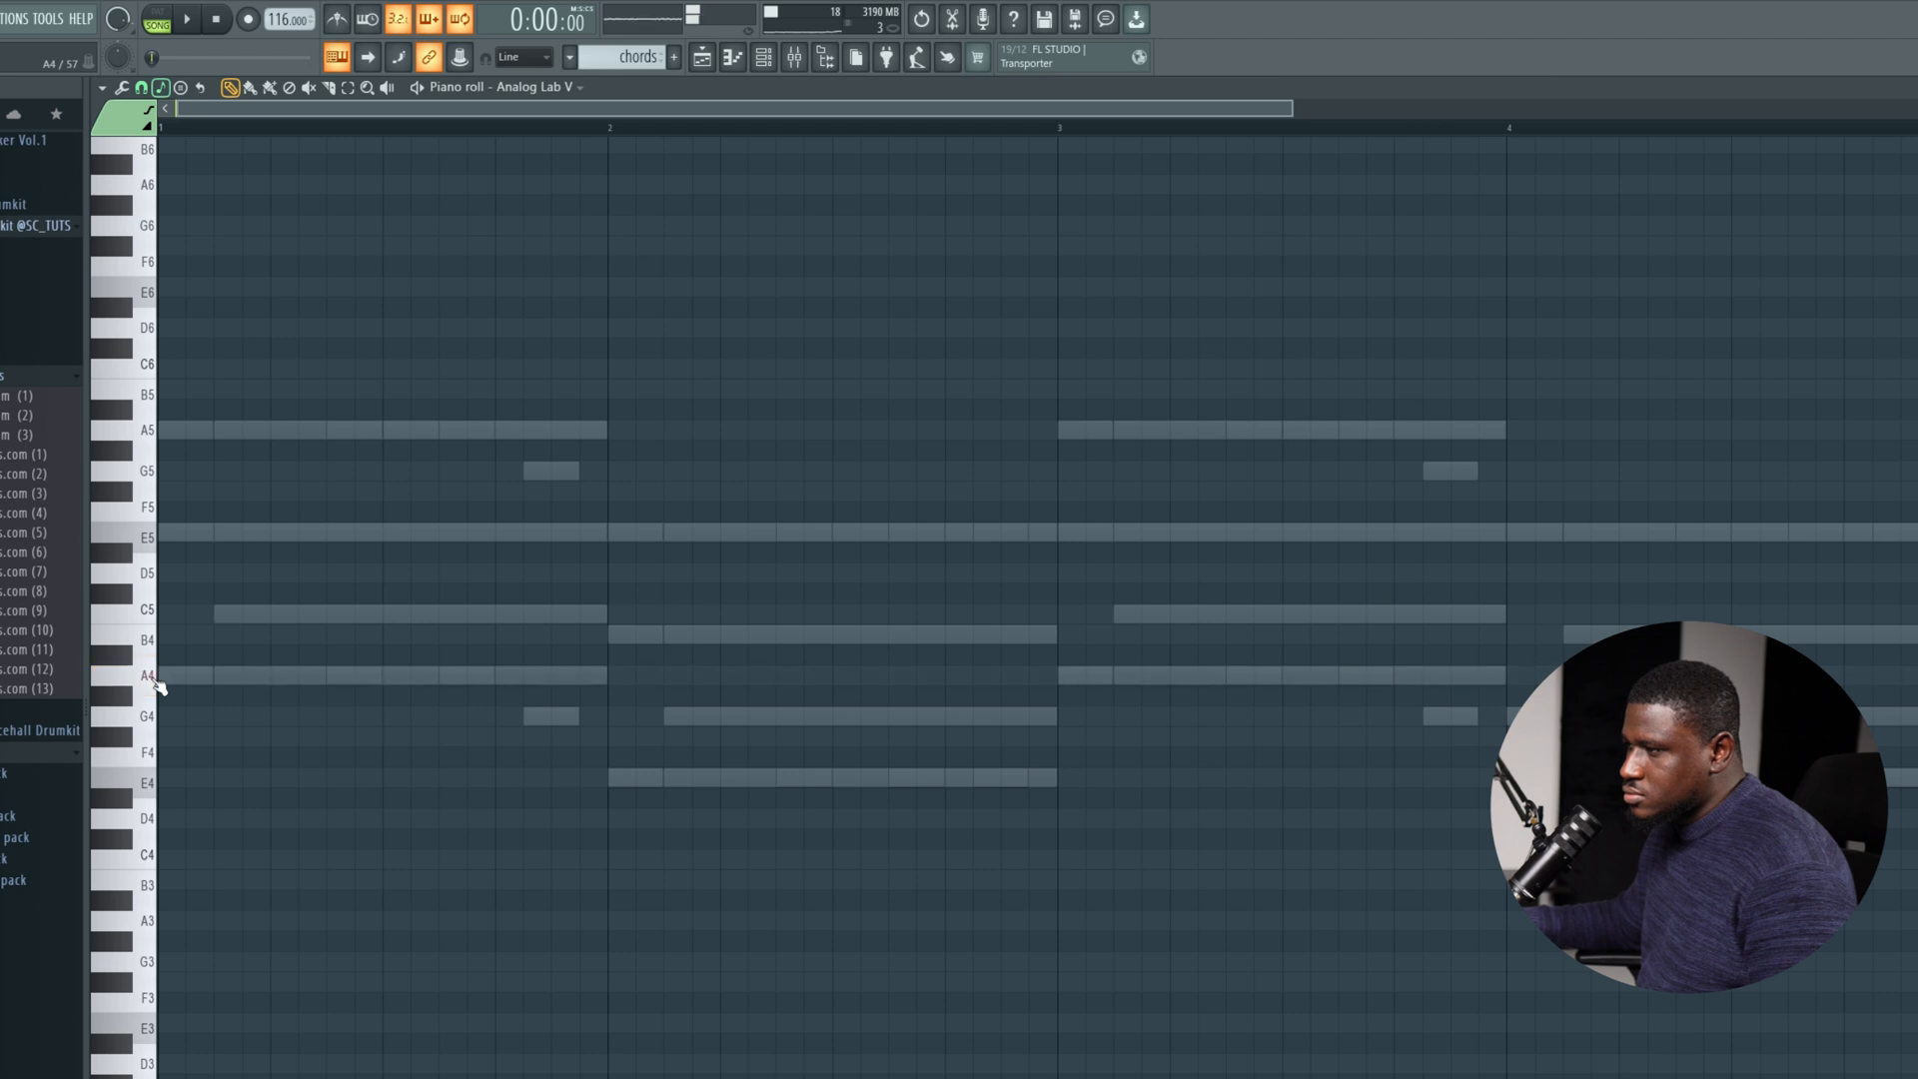
pyautogui.press('space')
pyautogui.click(150, 677)
pyautogui.click(150, 675)
pyautogui.click(156, 435)
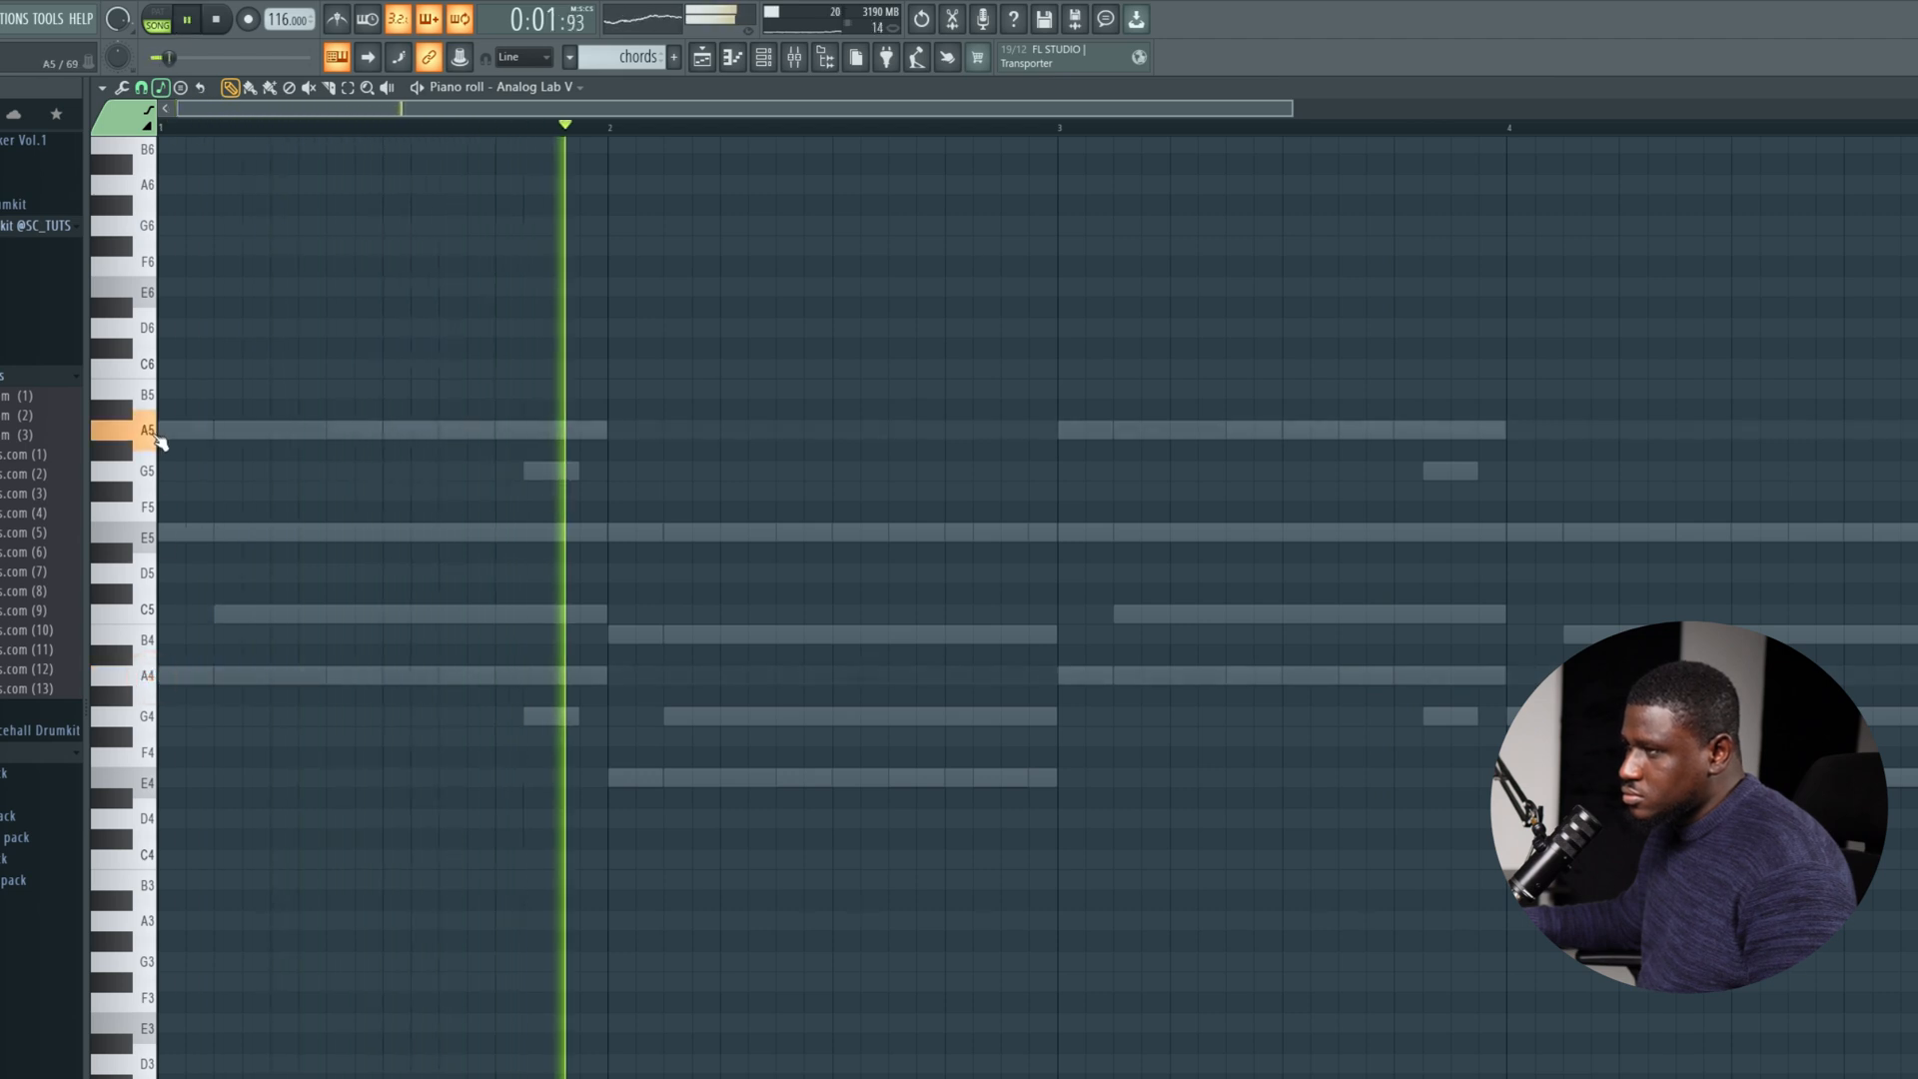
pyautogui.press('space')
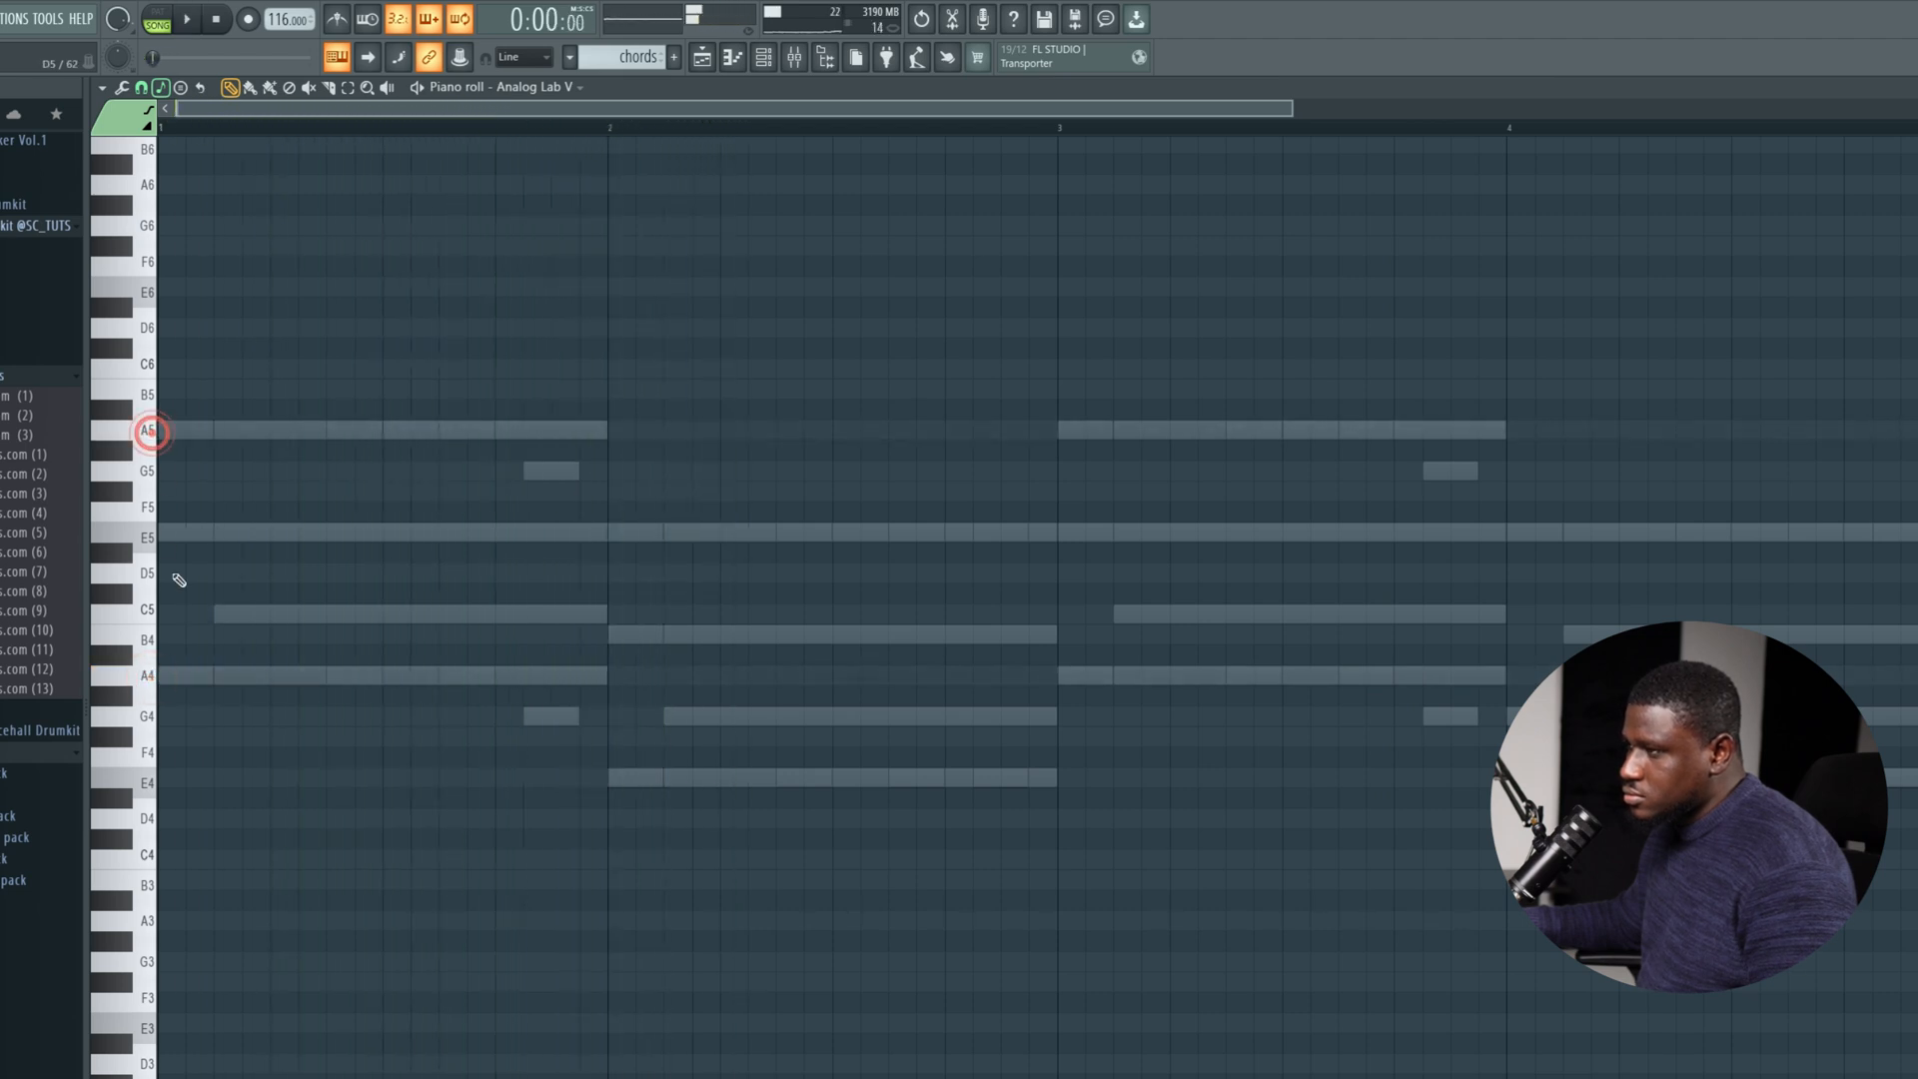
# Place a one-step C5 note on the third step of bar 1 in the Analog Lab V channel and listen.
pyautogui.click(220, 613)
pyautogui.moveTo(253, 612); pyautogui.dragTo(243, 612)
pyautogui.press('space')
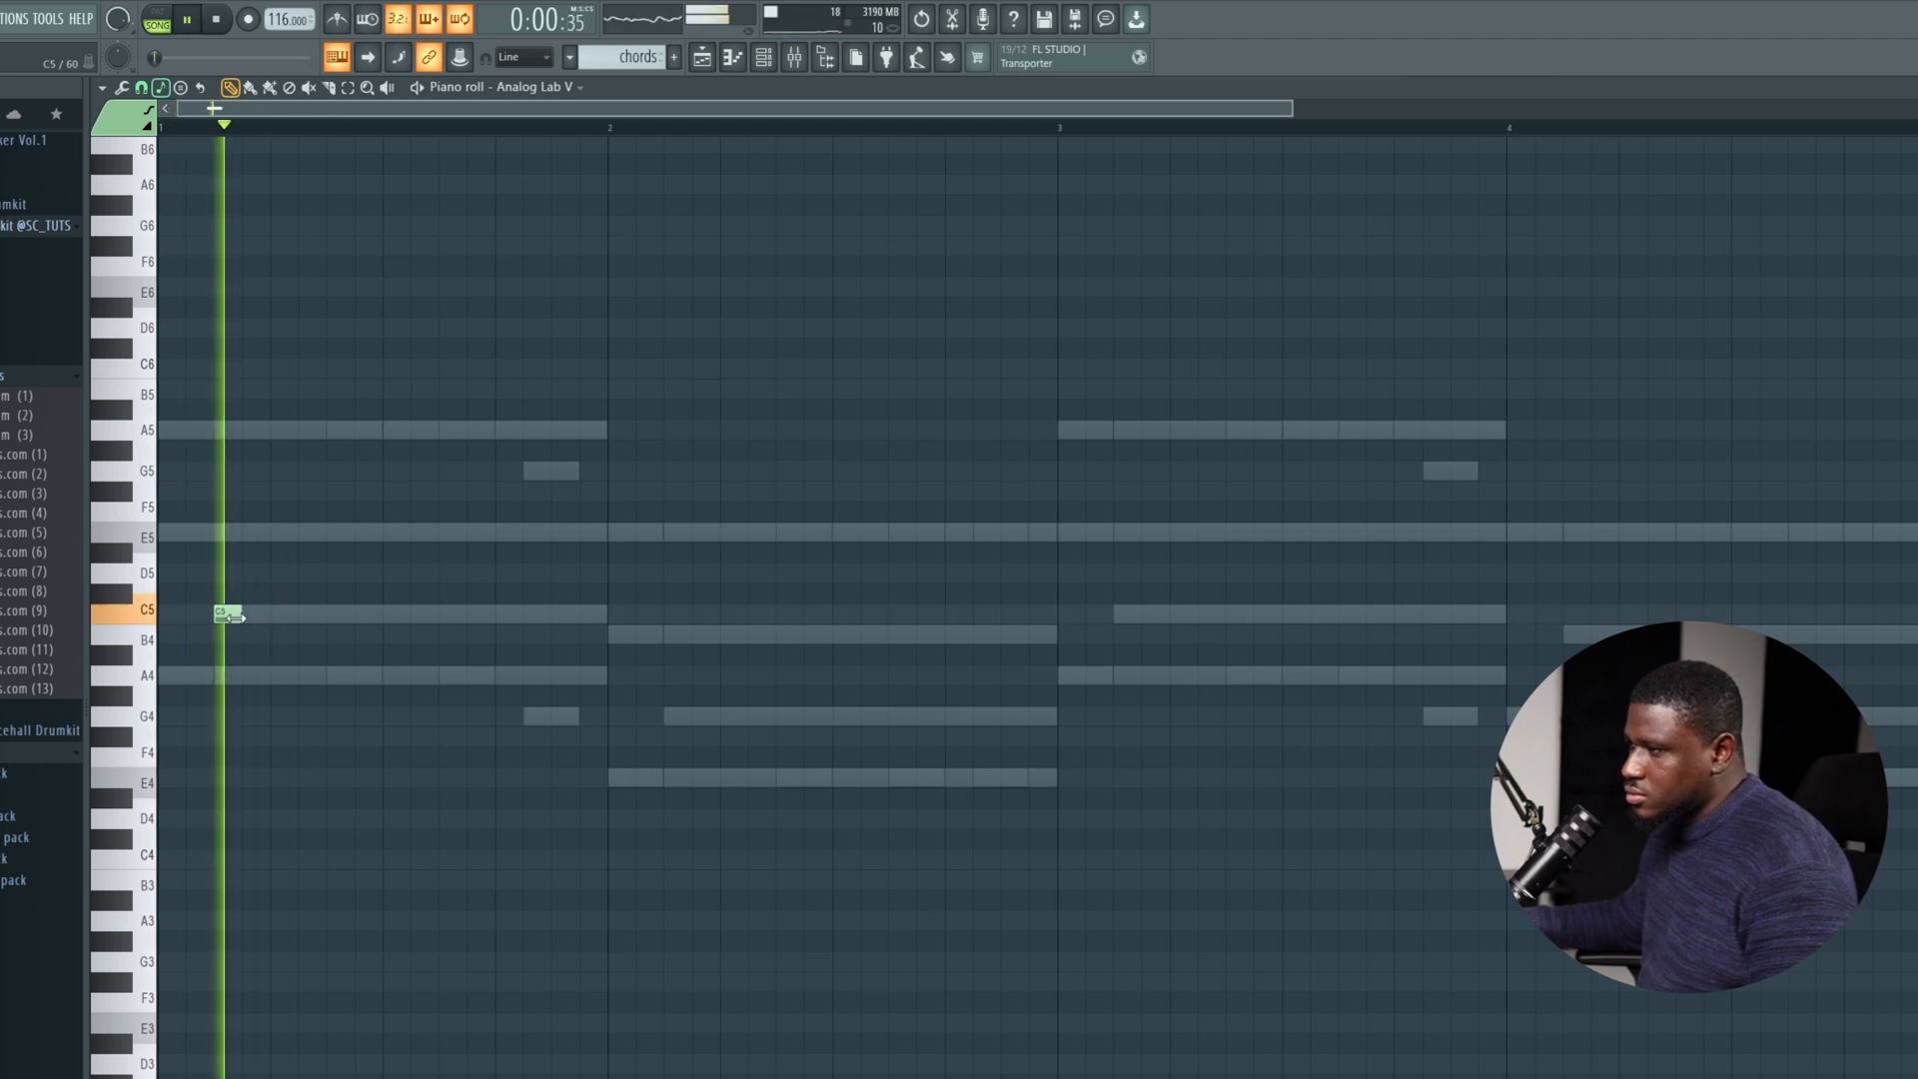
pyautogui.press('space')
# Try the Analog Lab V note one octave higher and transpose it back down during playback.
pyautogui.scroll(4, 232, 617)
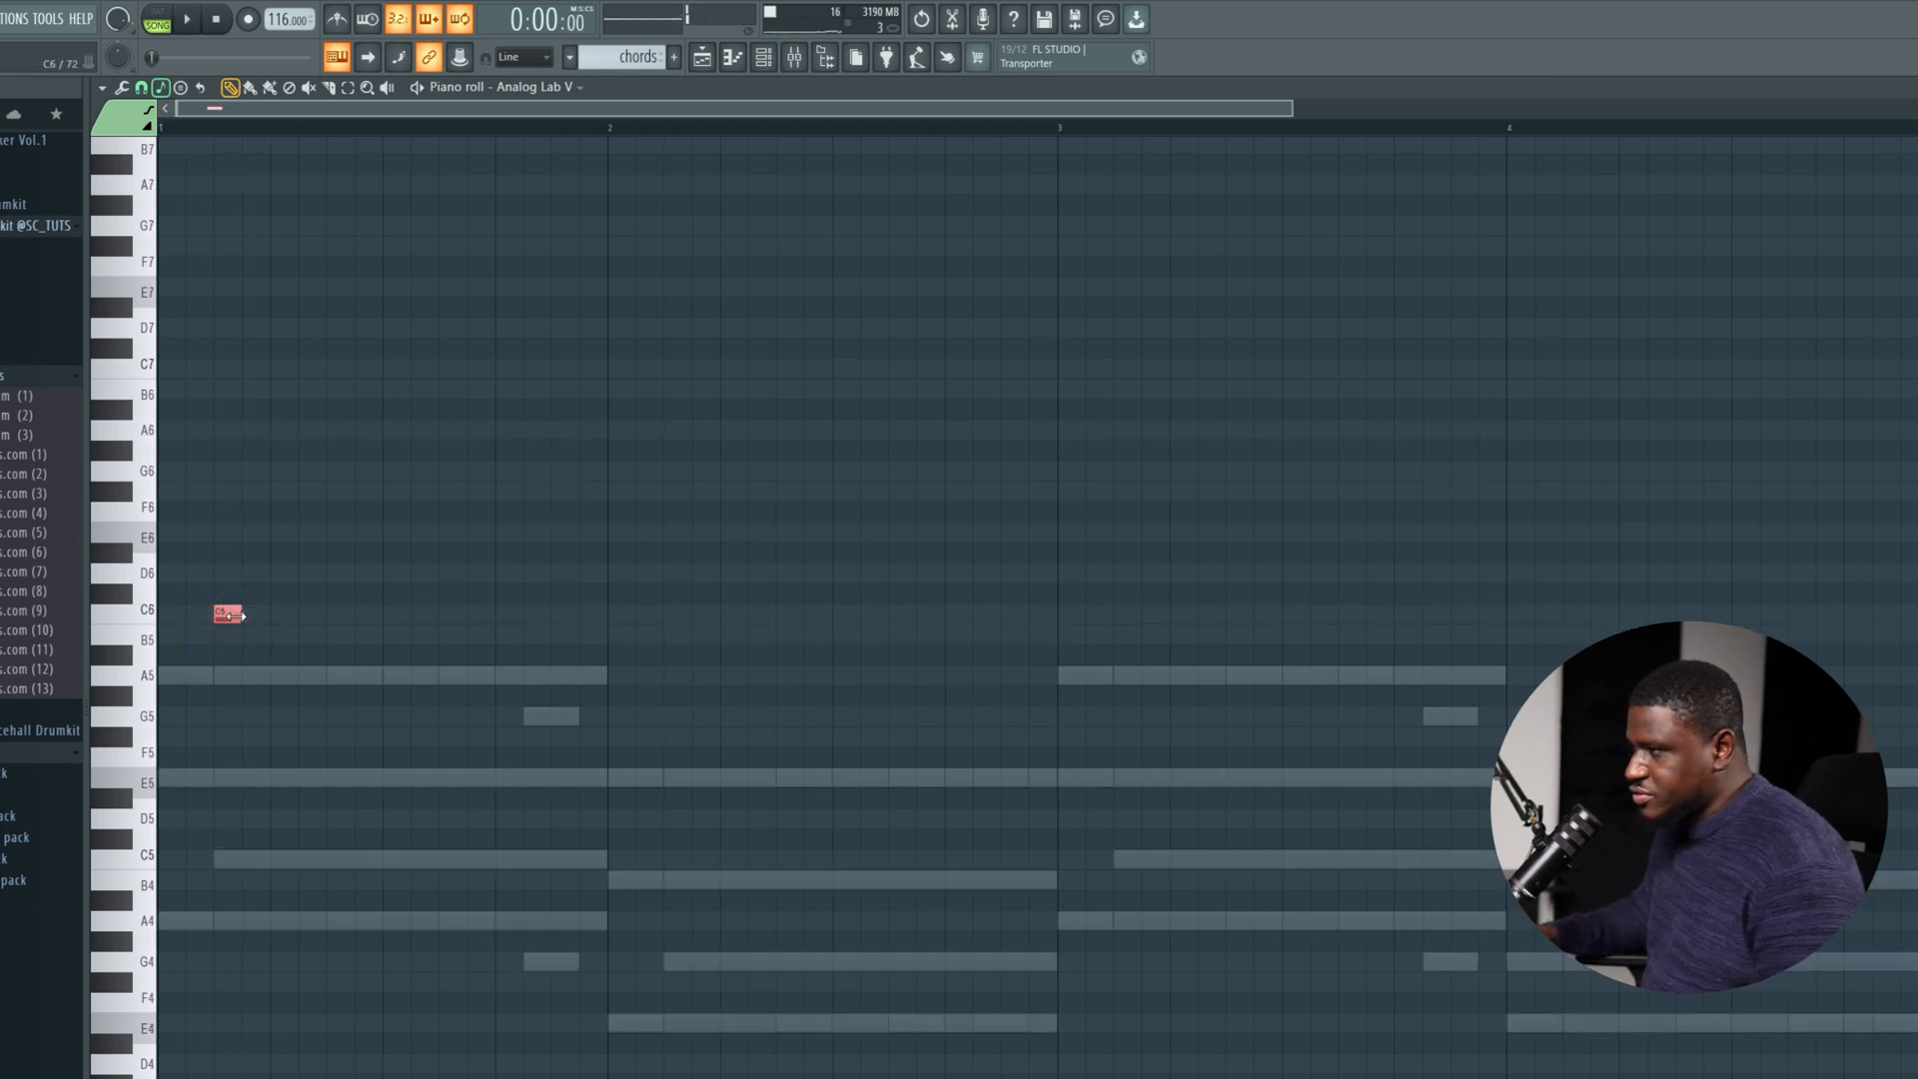
pyautogui.press('space')
pyautogui.scroll(-4, 232, 617)
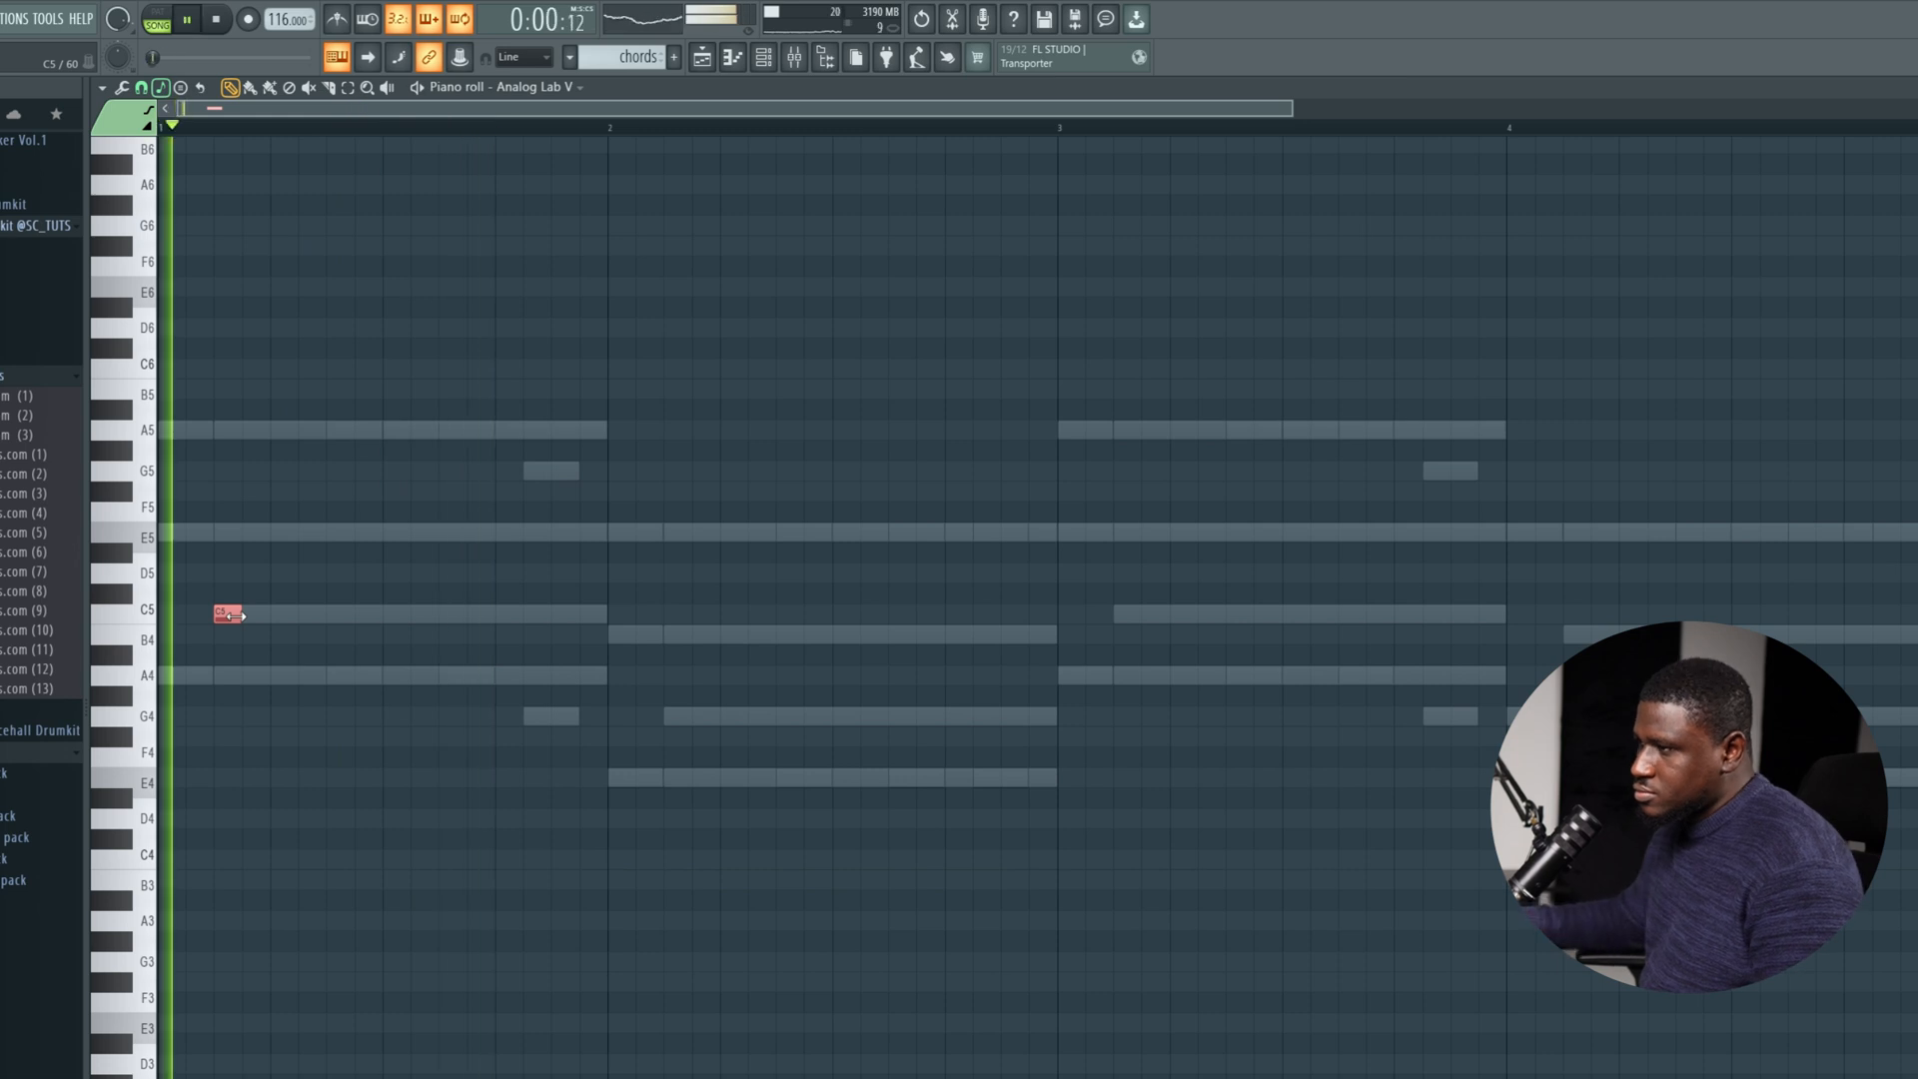
pyautogui.press('space')
pyautogui.press('space')
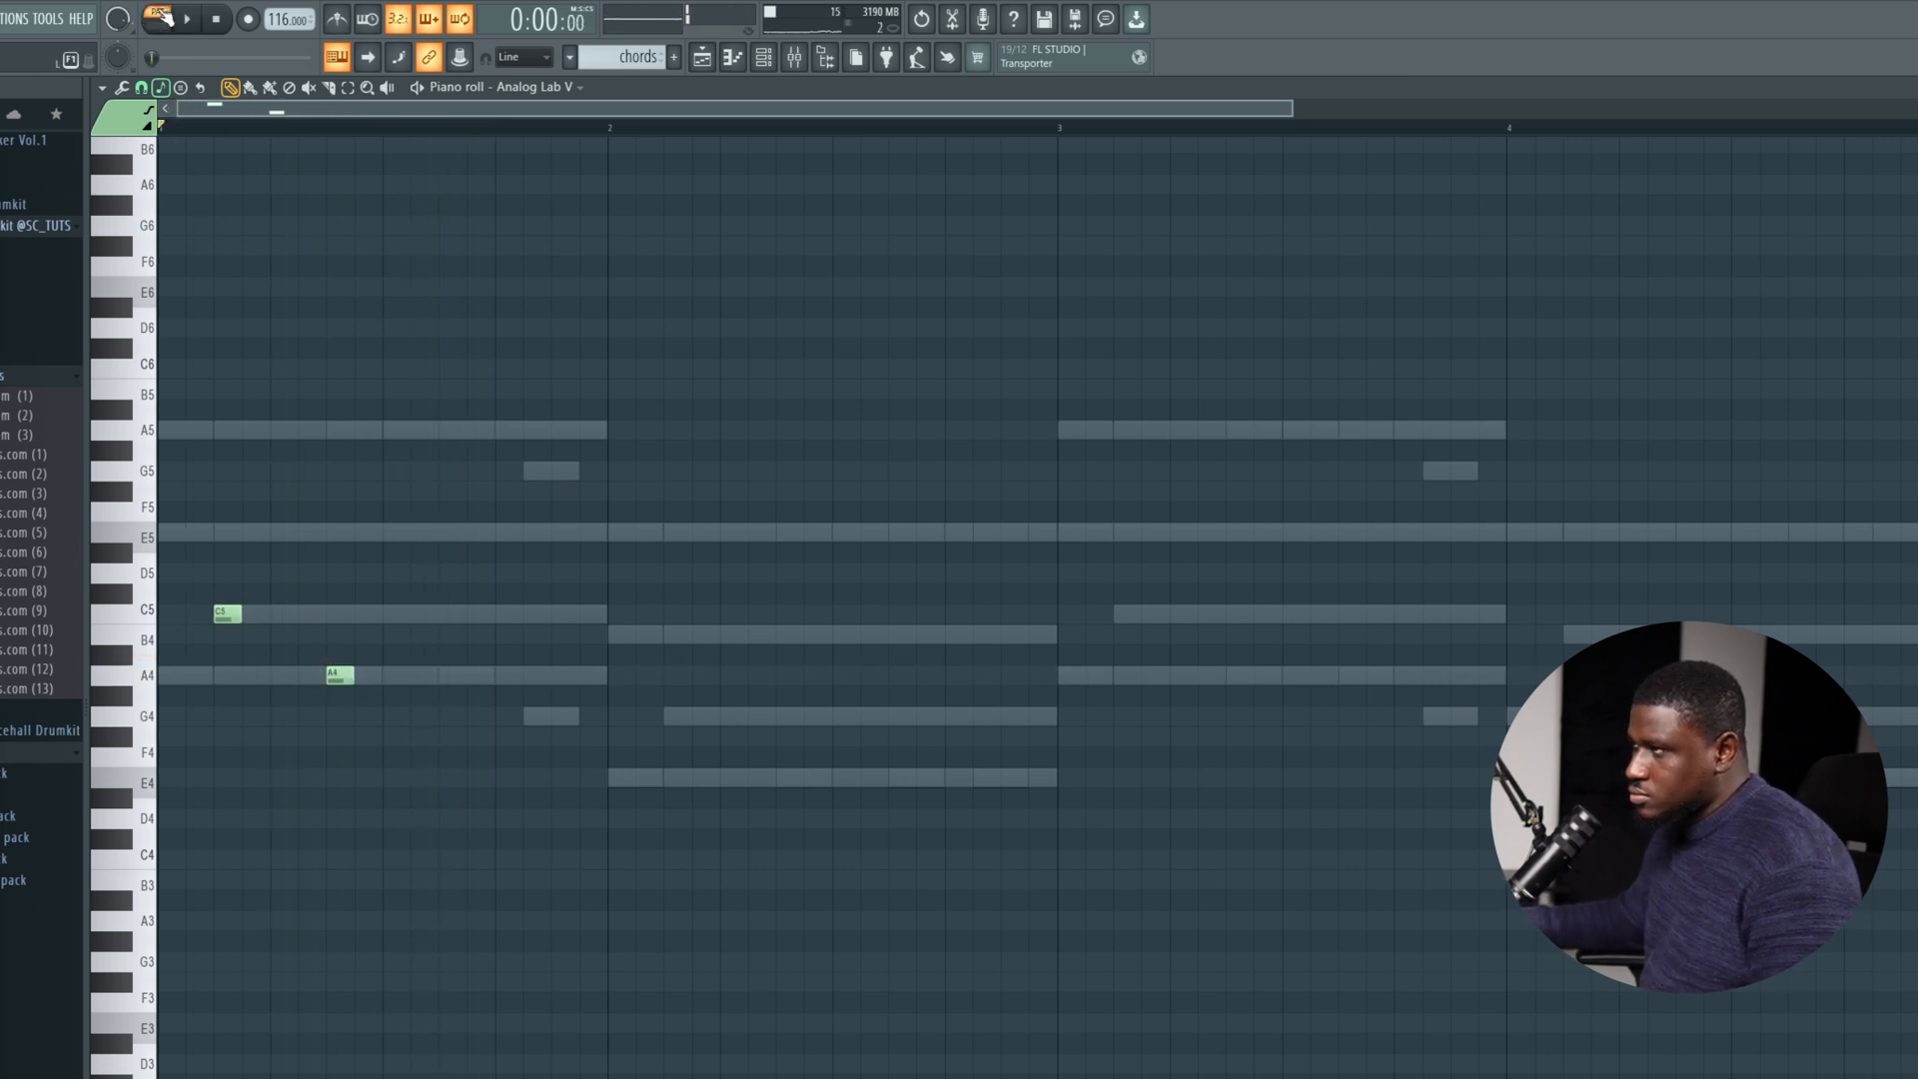
# Add a one-step A4 note on the seventh step of bar 1 in the Analog Lab V channel and play it with the channel rack open.
pyautogui.click(763, 57)
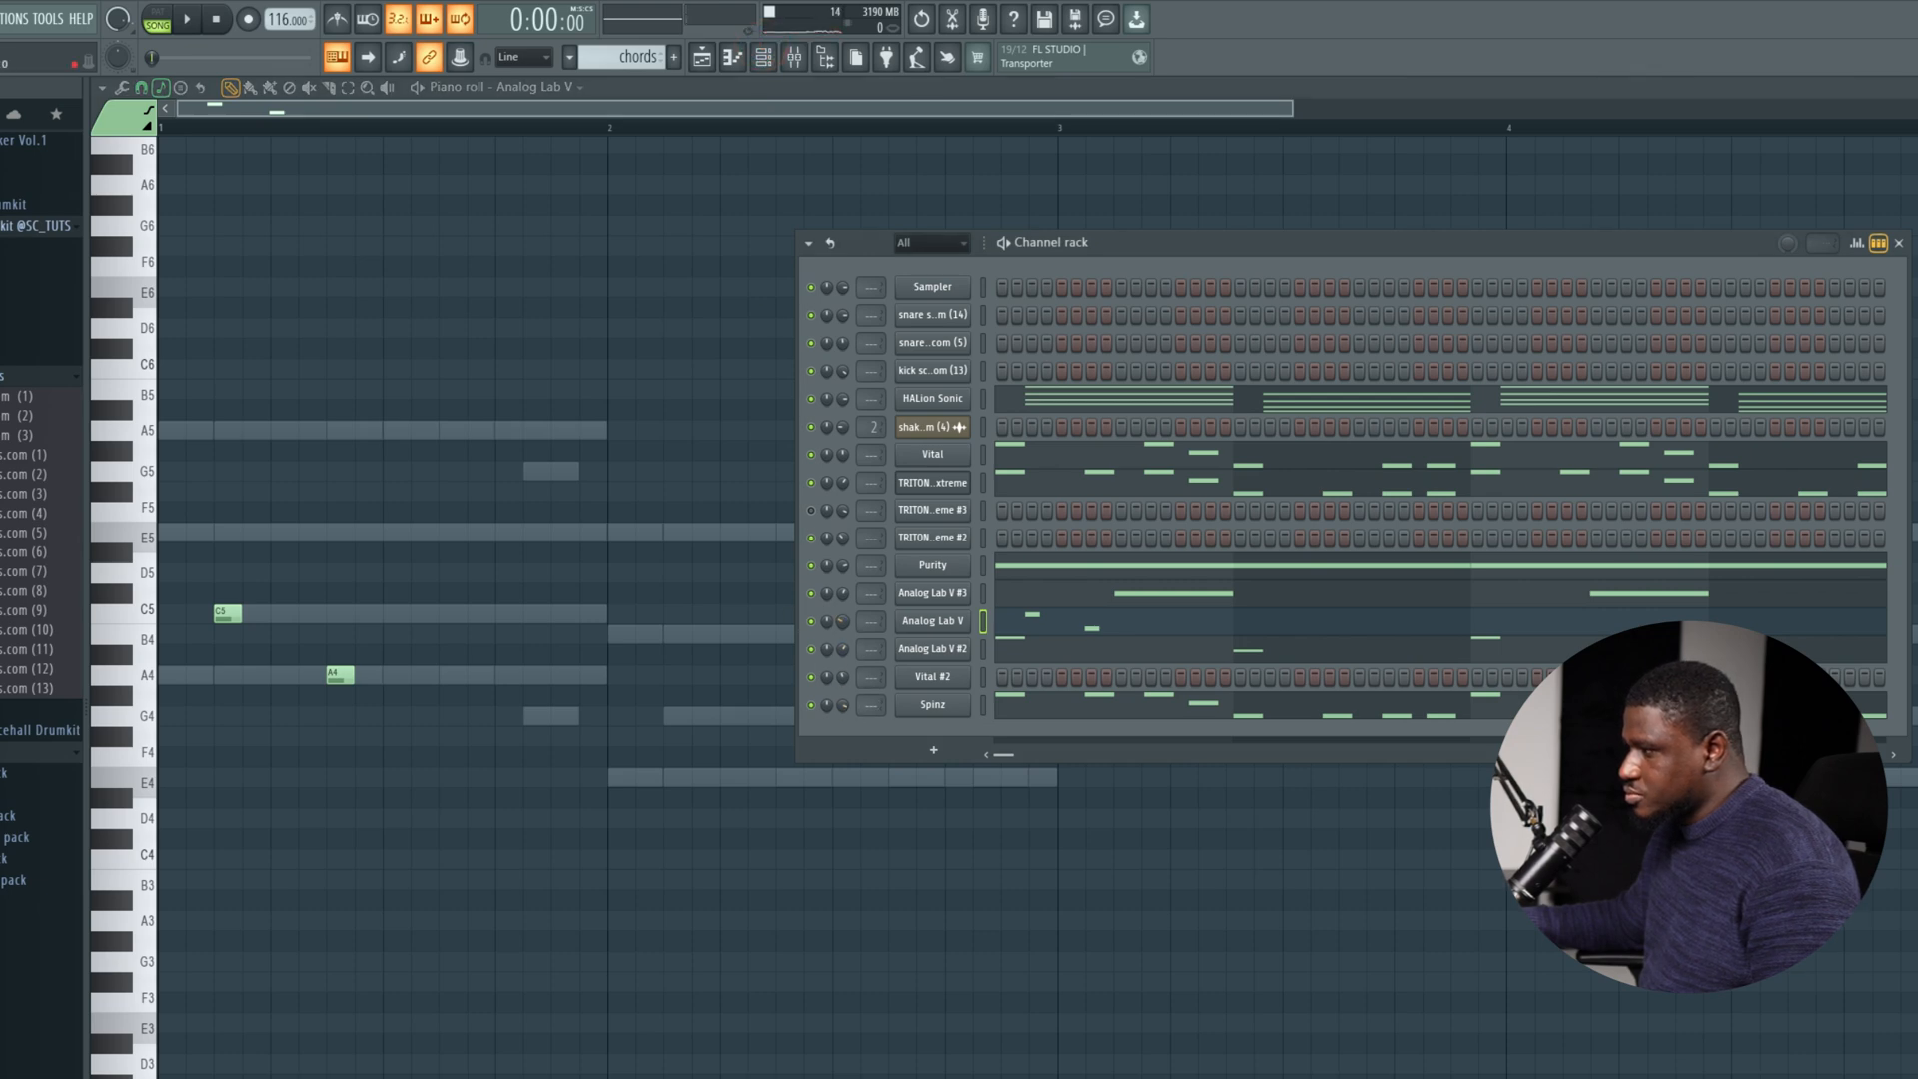
pyautogui.press('space')
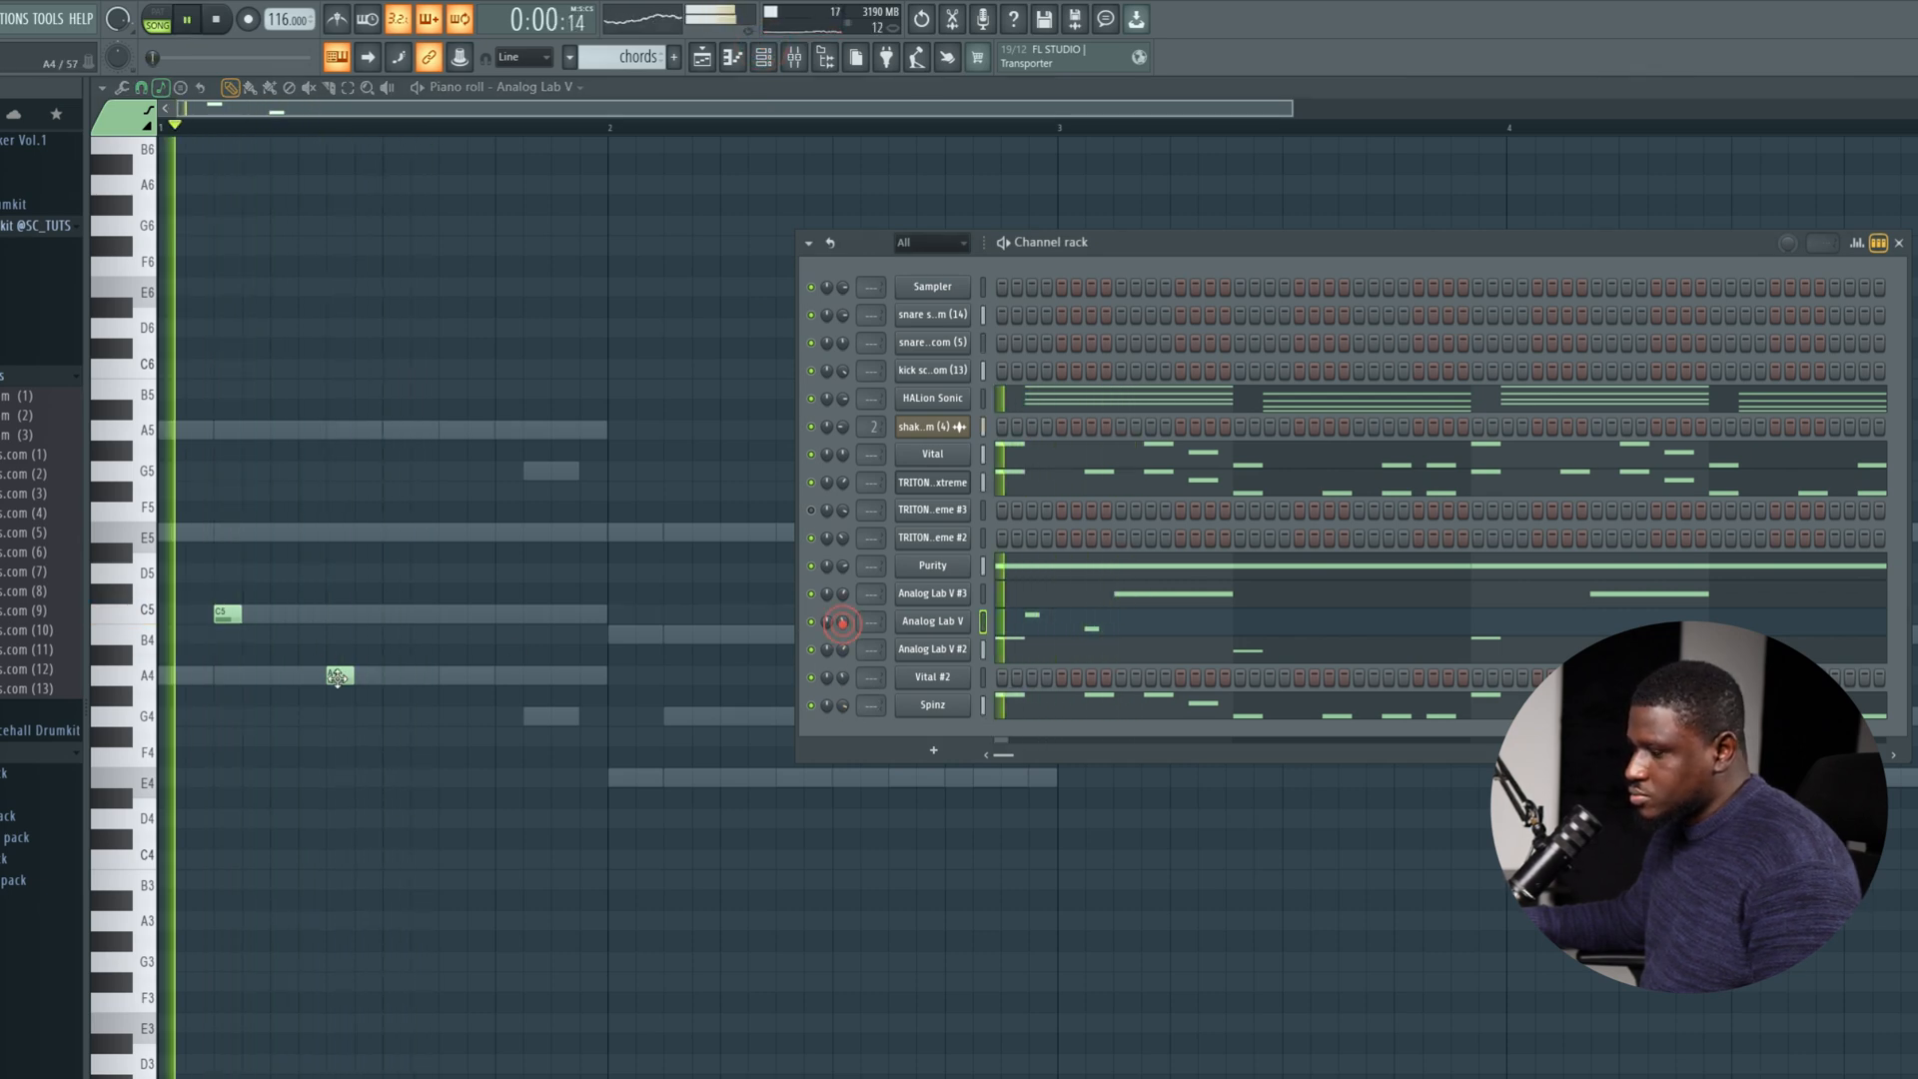
# Lower the A4 note on the seventh step of bar 1 to E4 and listen to it with the loop.
pyautogui.press('F6')
pyautogui.press('space')
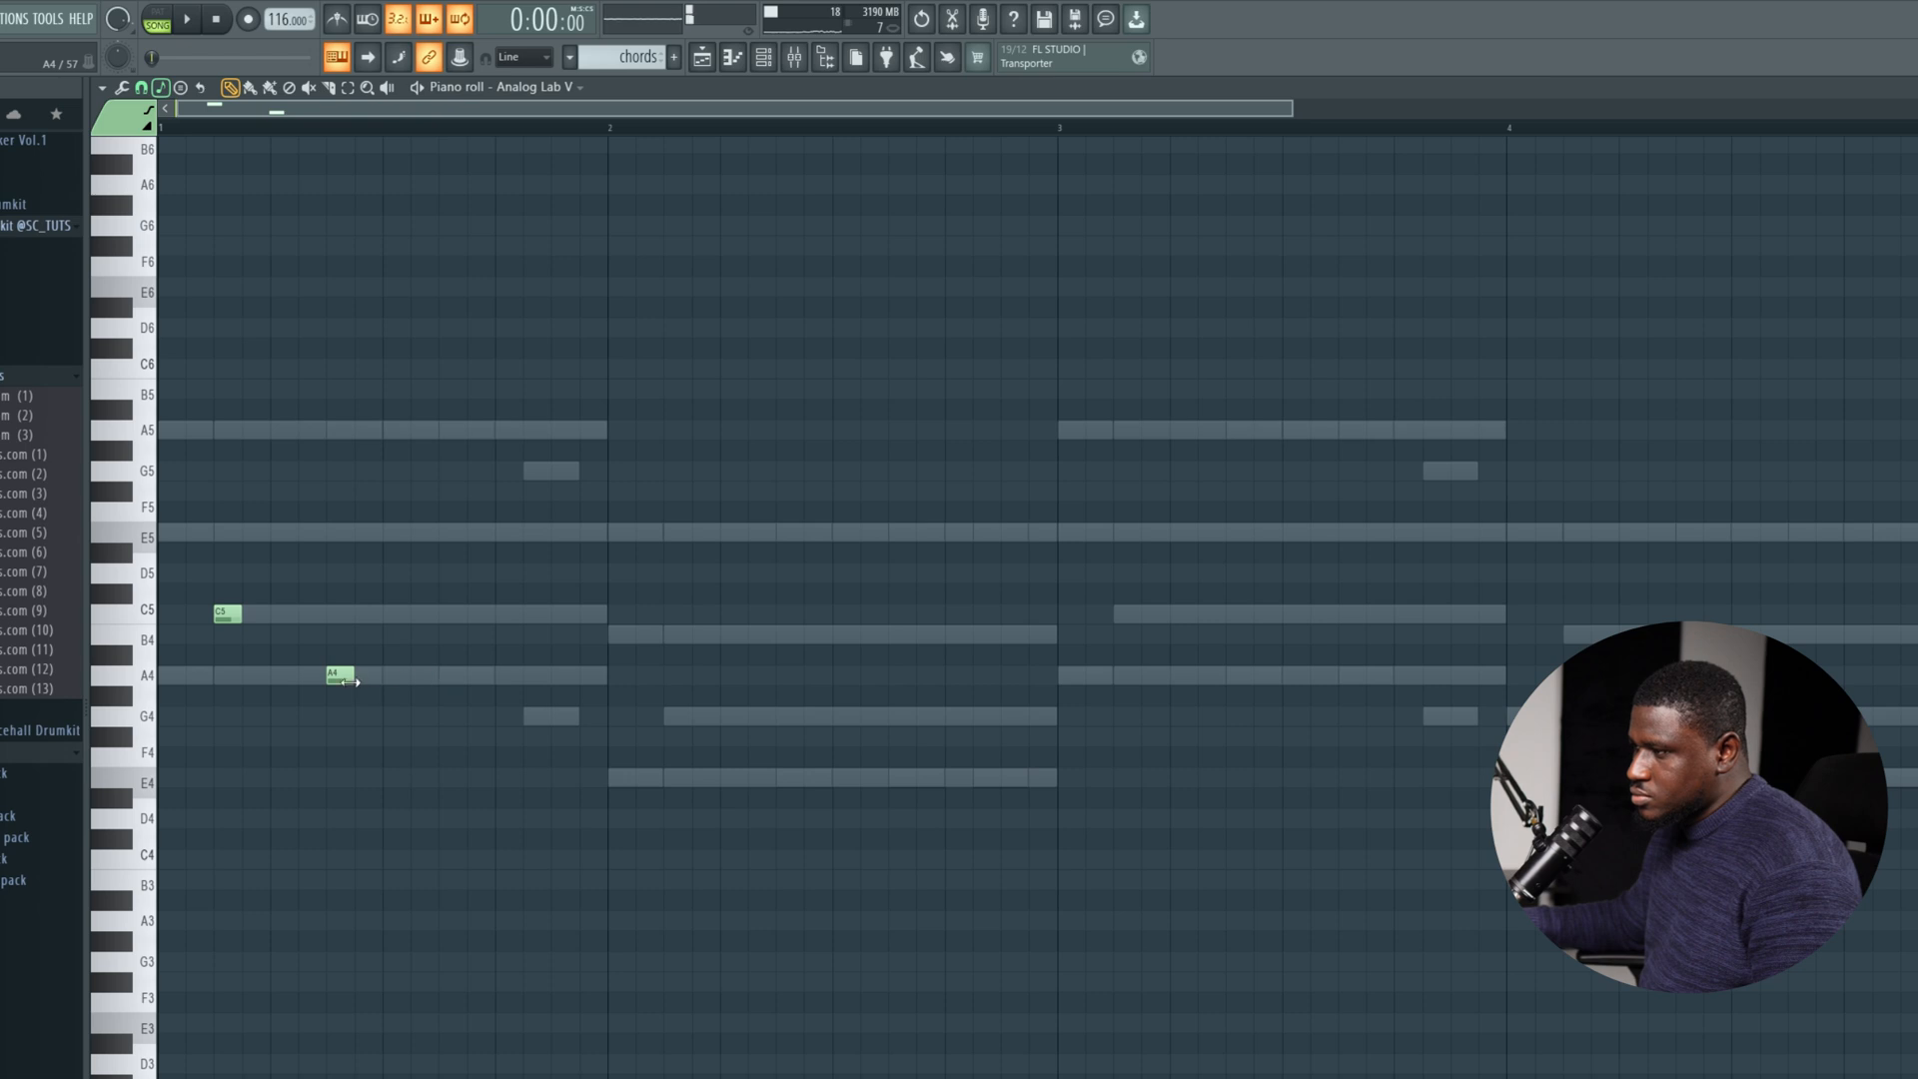
pyautogui.press('space')
pyautogui.press('space')
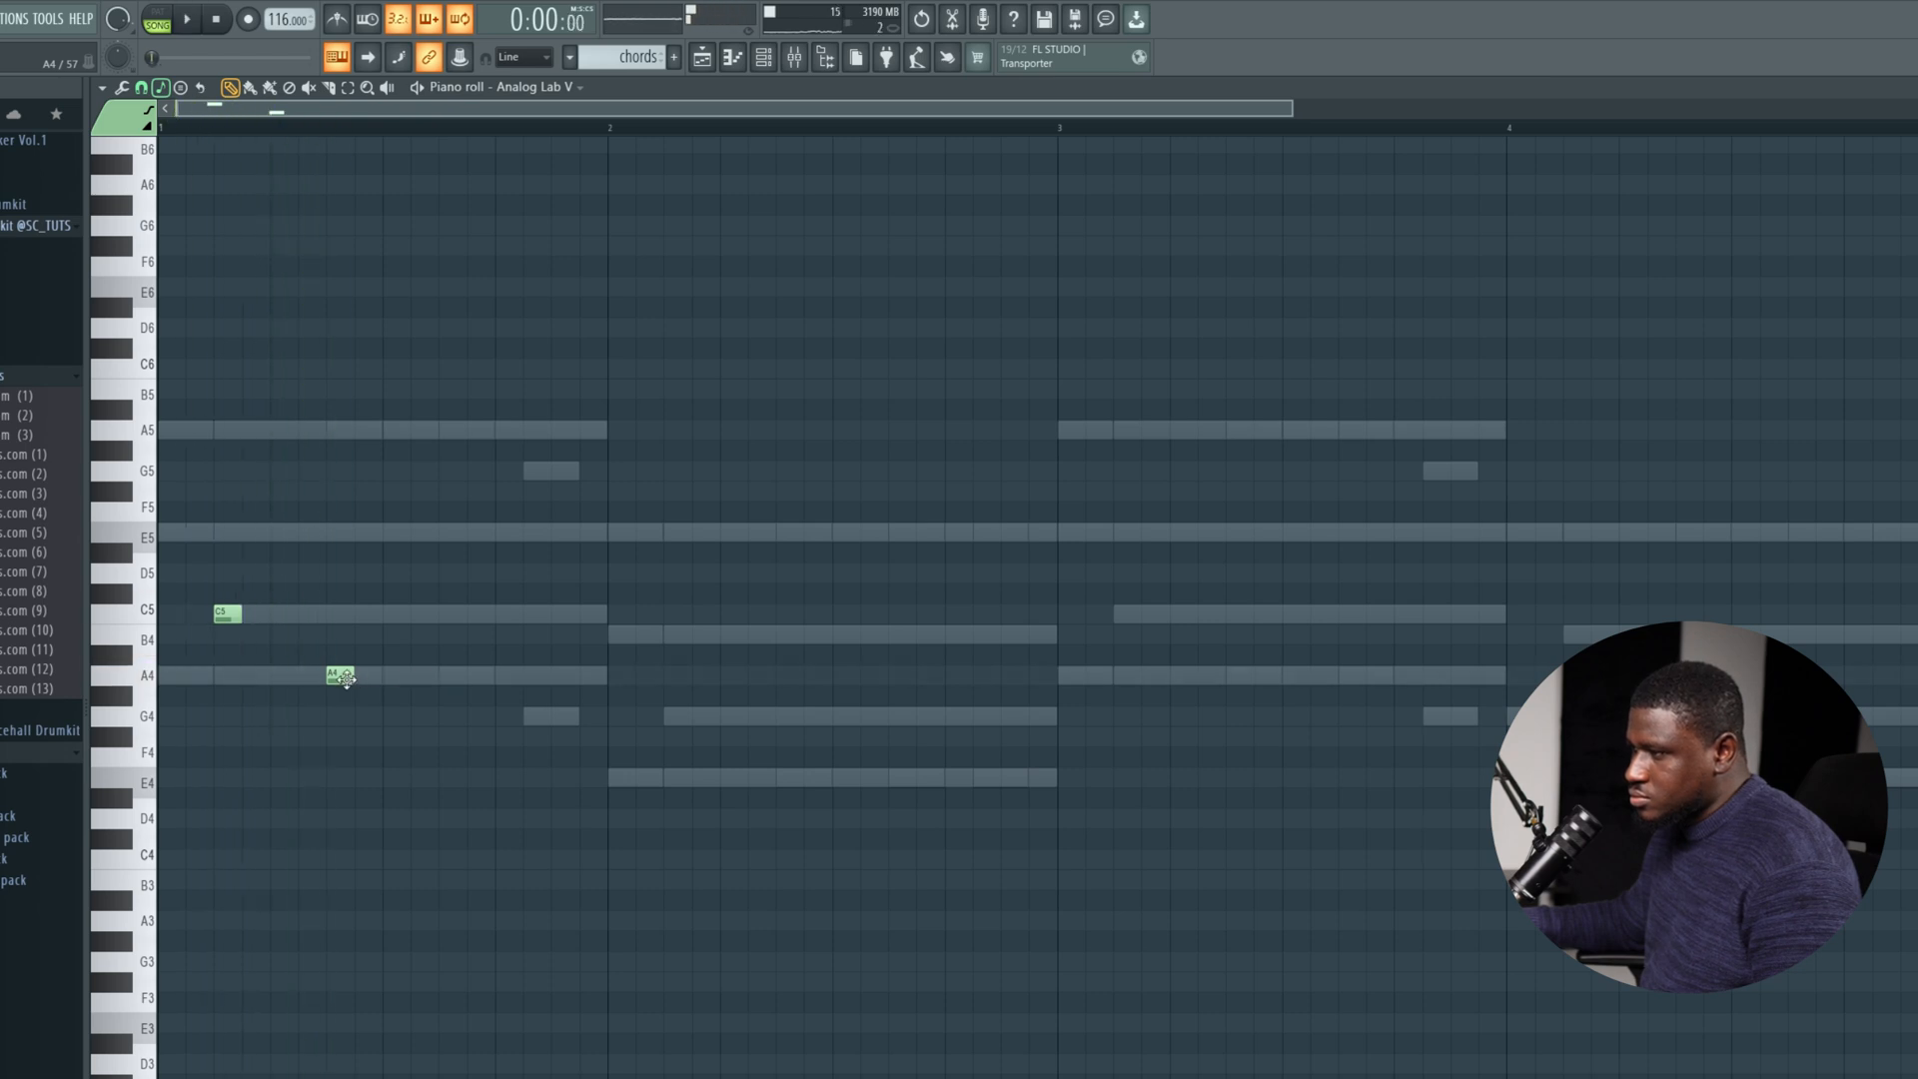
pyautogui.press('space')
pyautogui.moveTo(346, 679); pyautogui.dragTo(347, 782)
pyautogui.press('space')
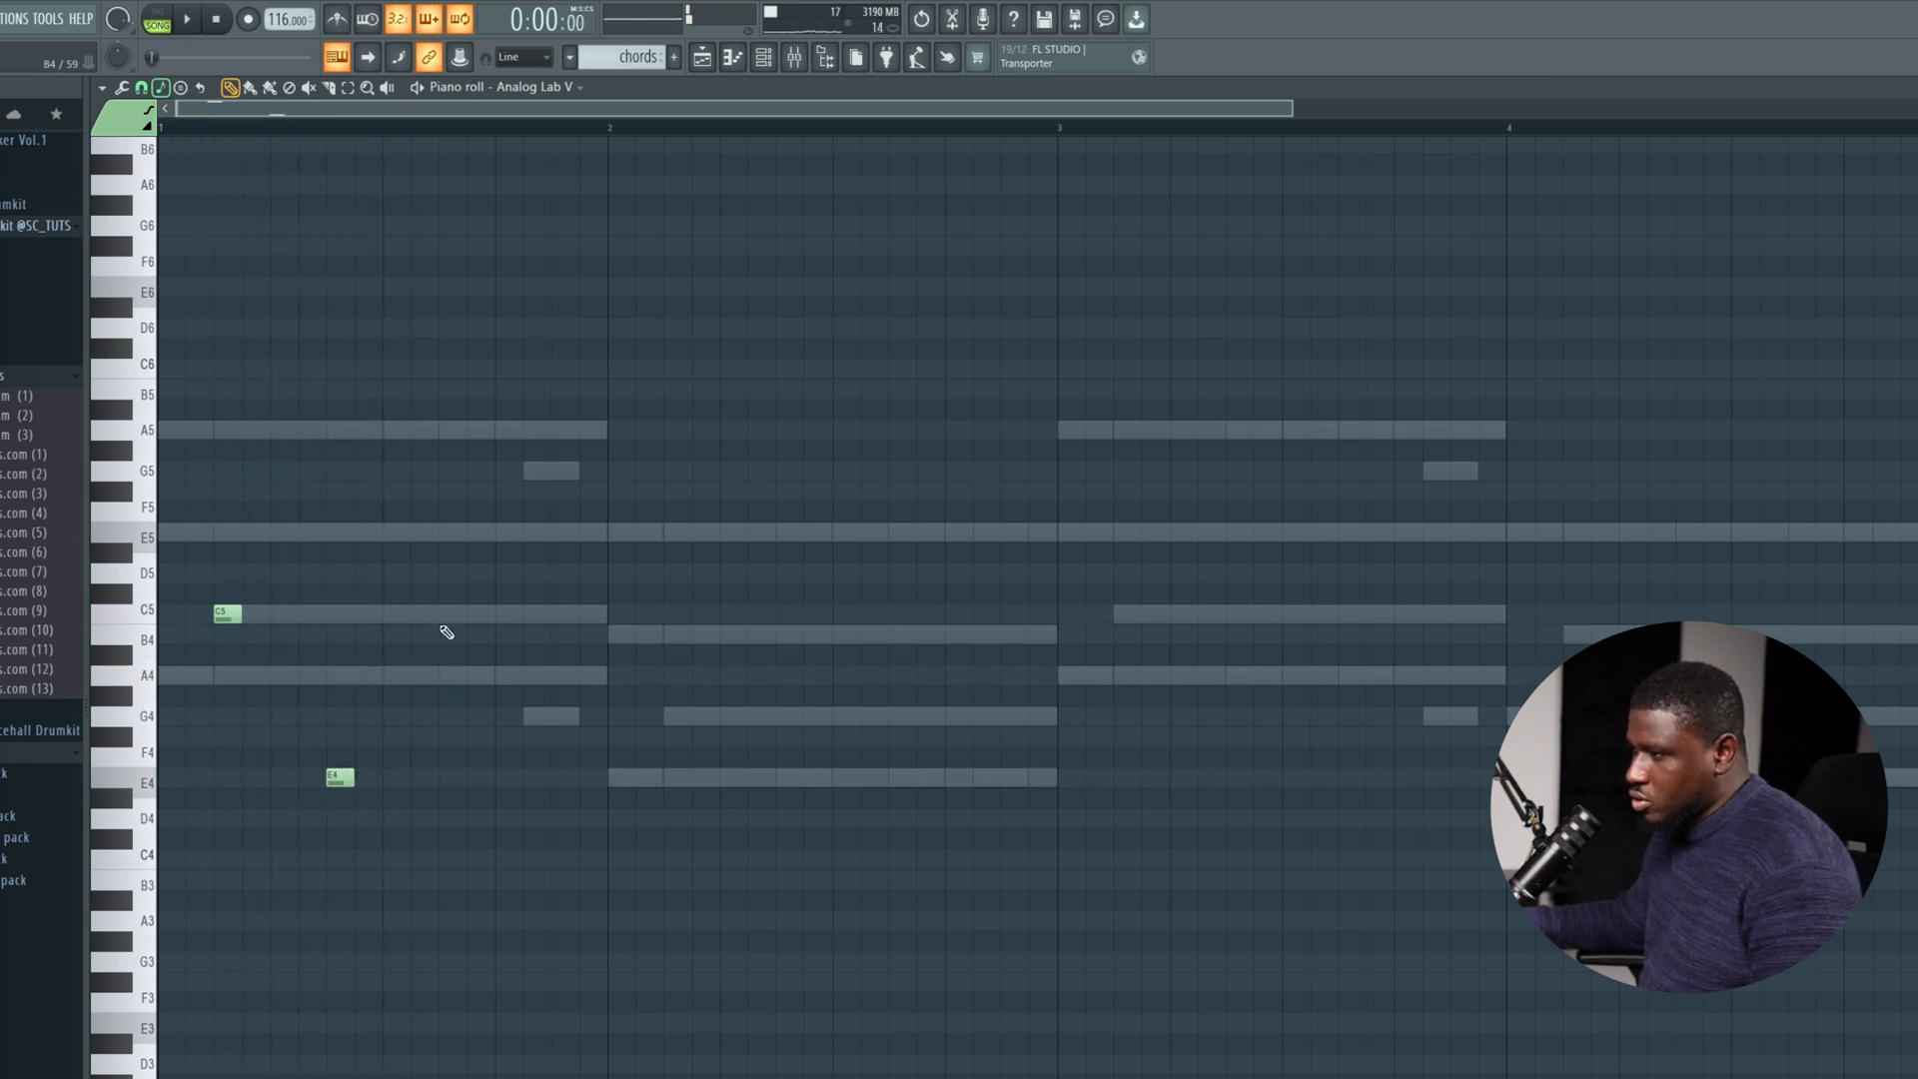
pyautogui.press('space')
# Try the seventh-step note at E5 and at G4 while replaying the loop.
pyautogui.press('space')
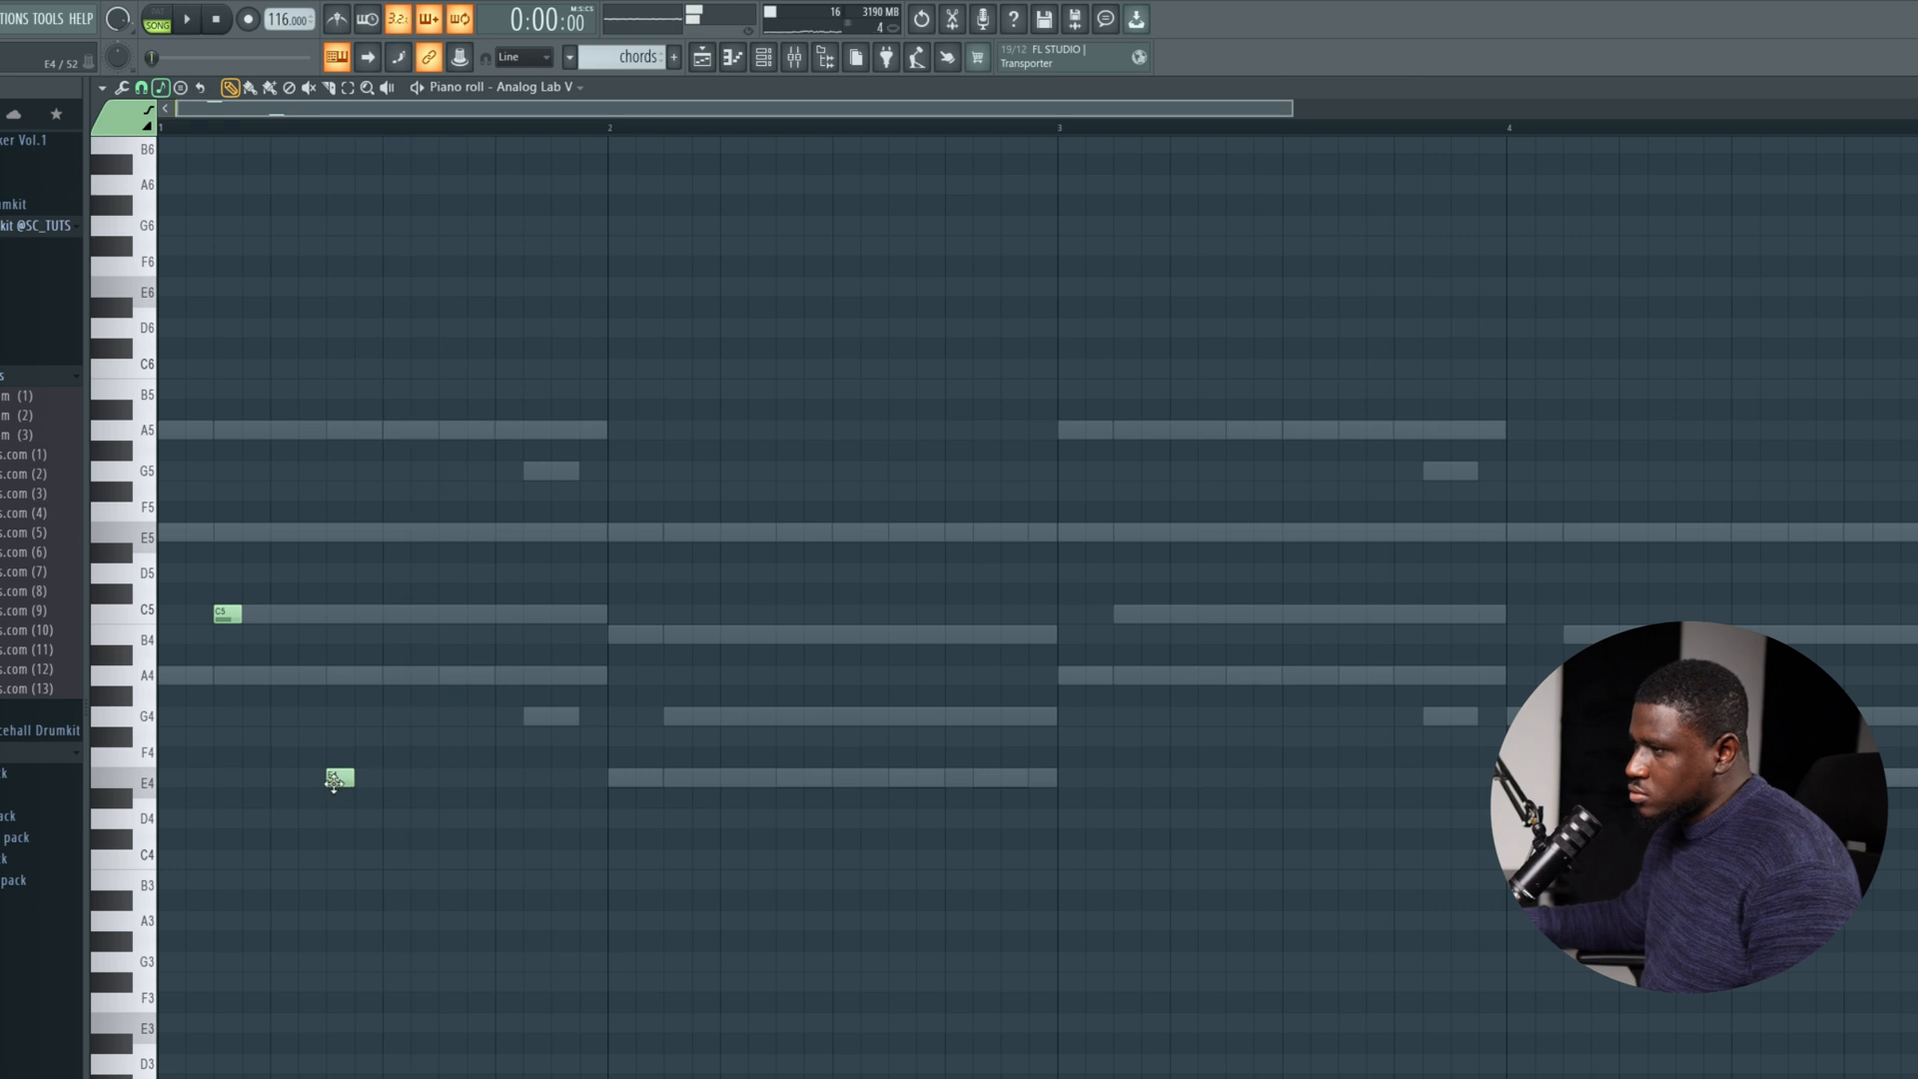
pyautogui.moveTo(331, 785); pyautogui.dragTo(339, 535)
pyautogui.press('space')
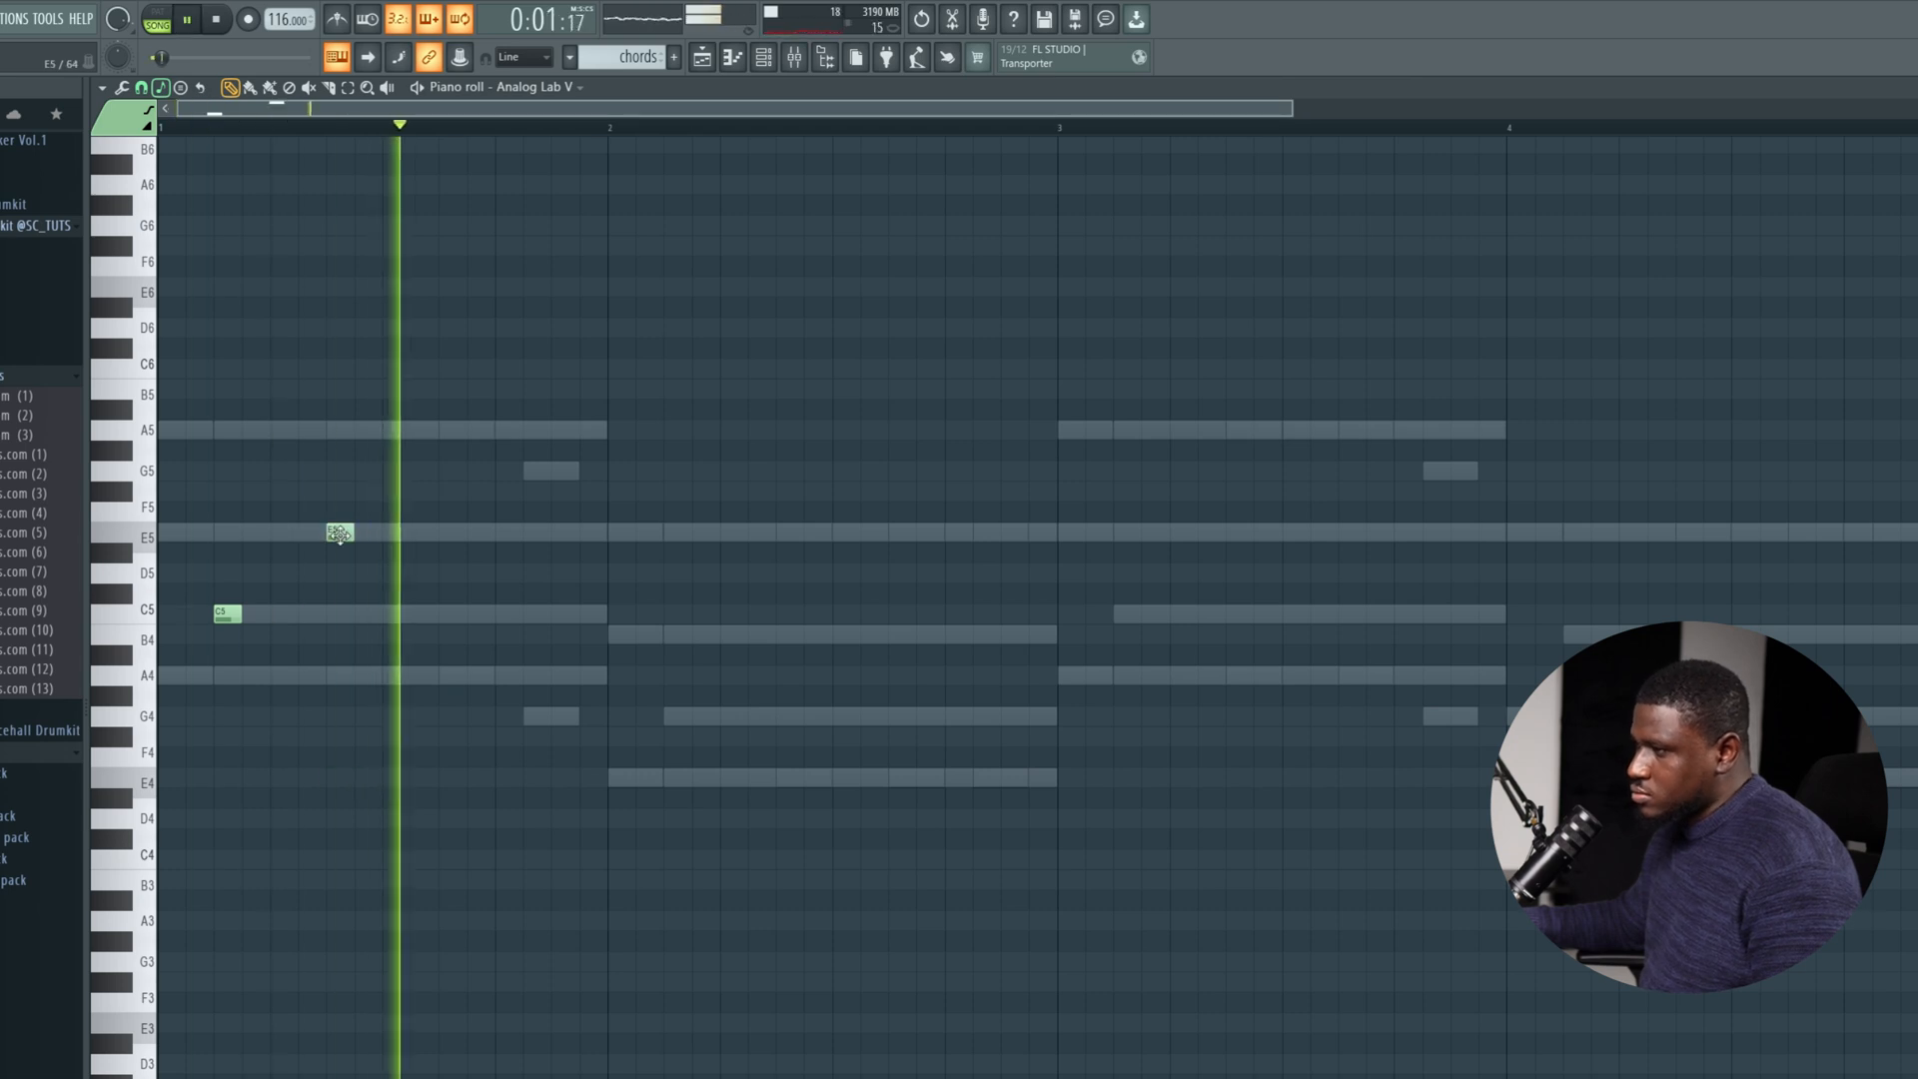
pyautogui.press('space')
pyautogui.press('space')
# Keep the seventh-step note at E4, add one-step notes C5 on step 11 and E4 on step 15 of bar 1, and play them.
pyautogui.press('space')
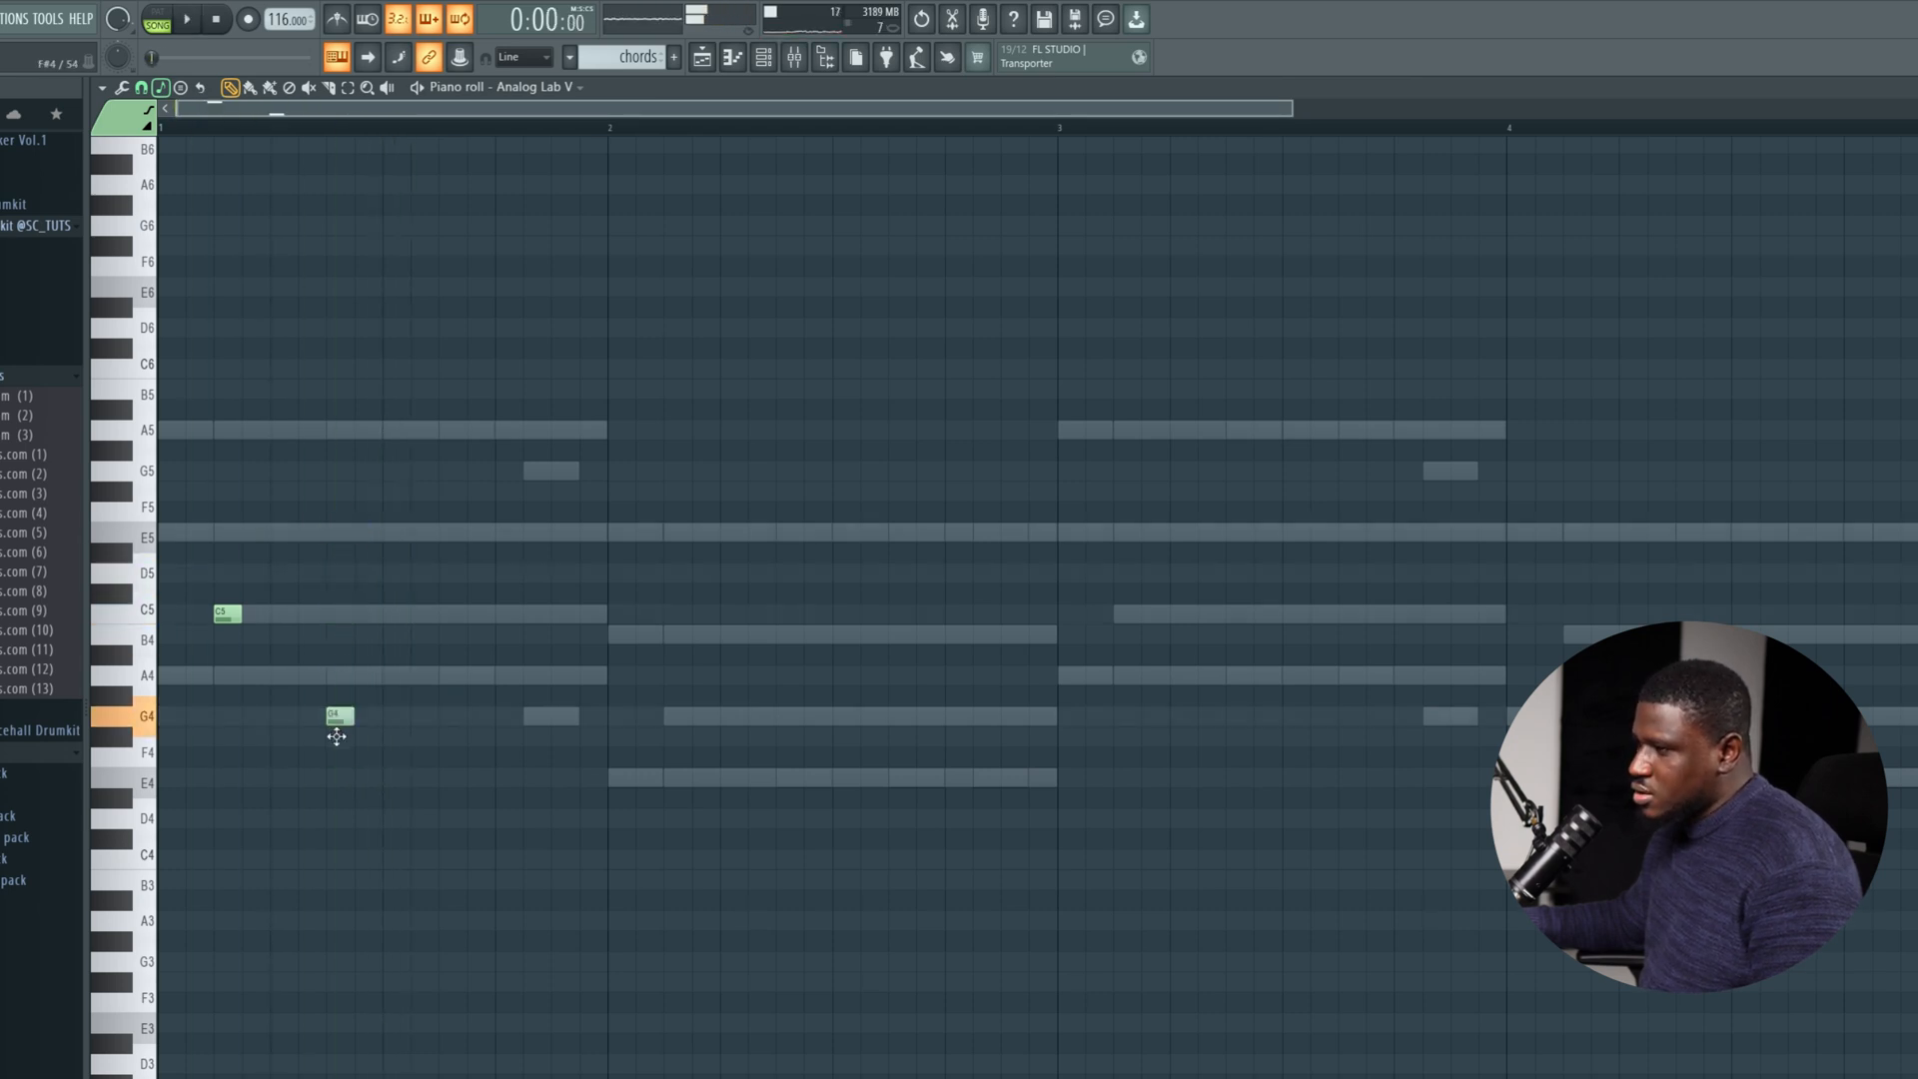
pyautogui.press('space')
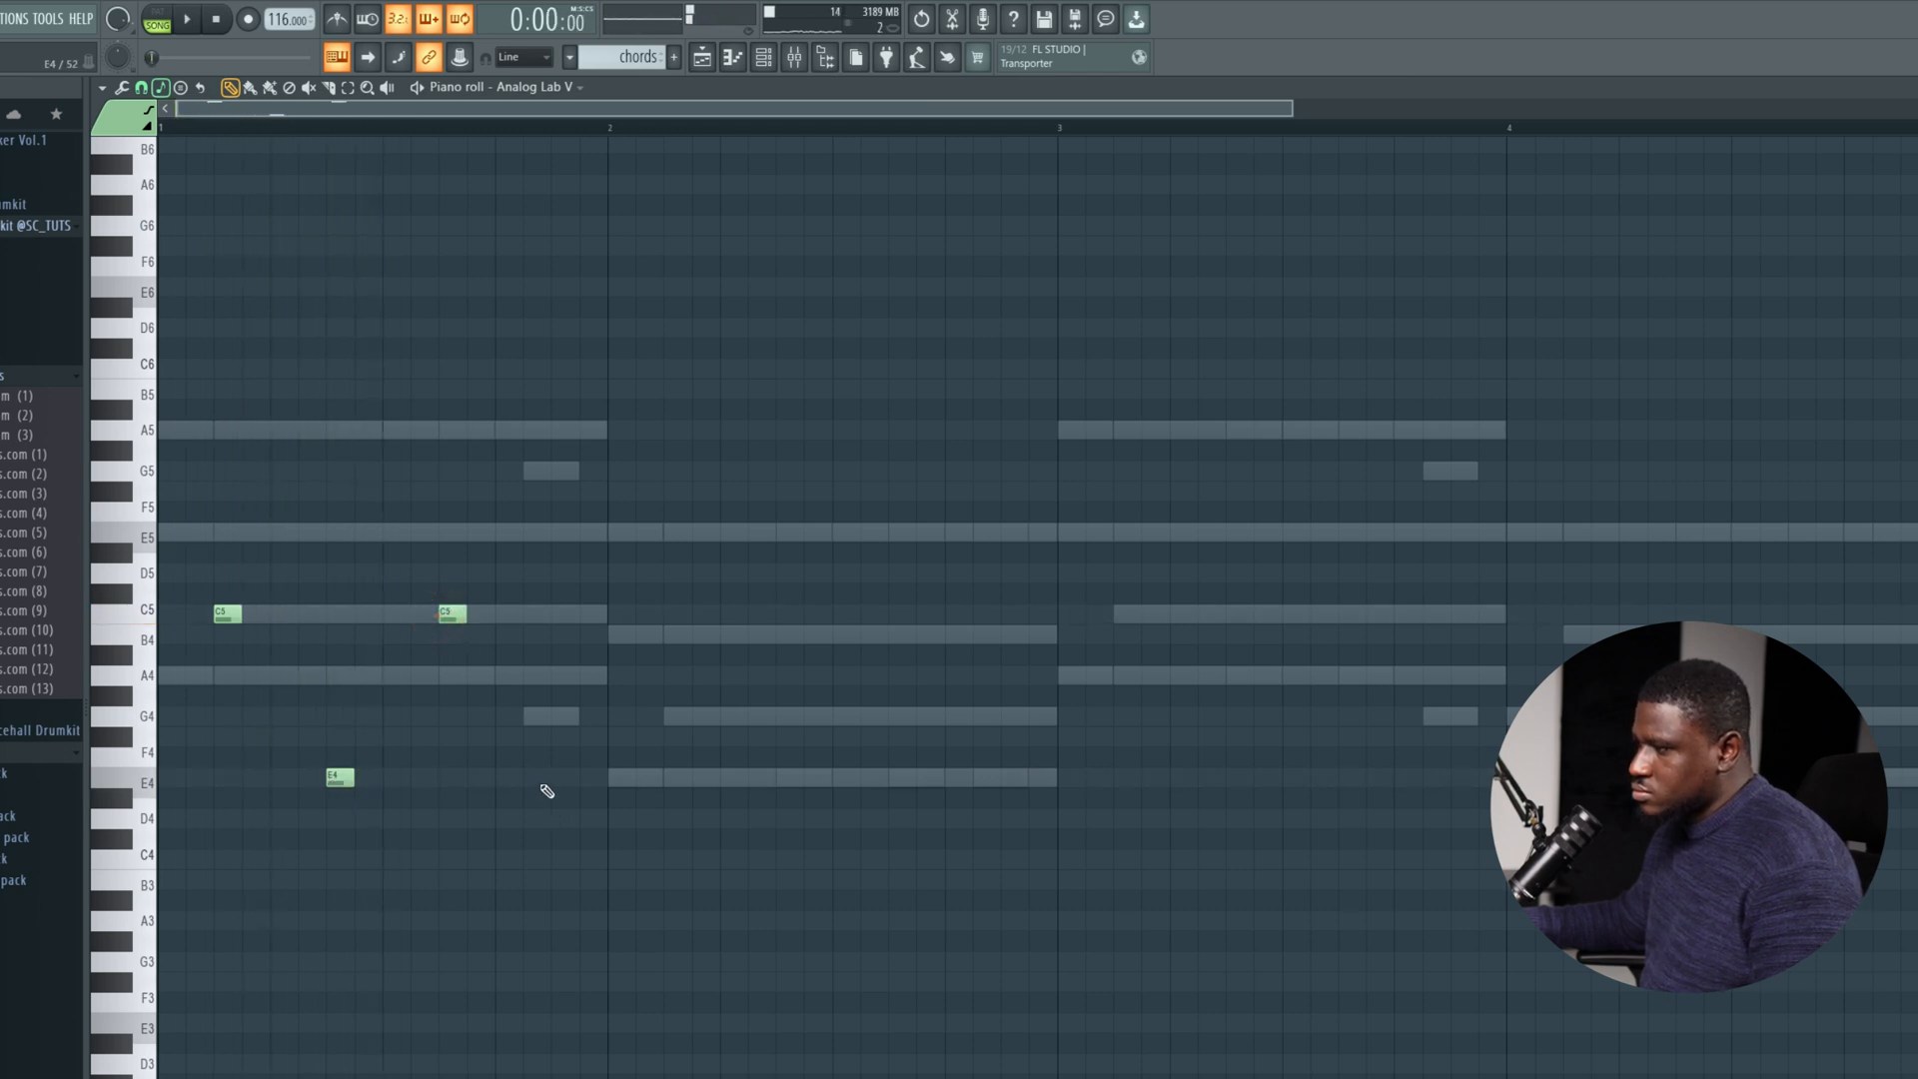
pyautogui.press('space')
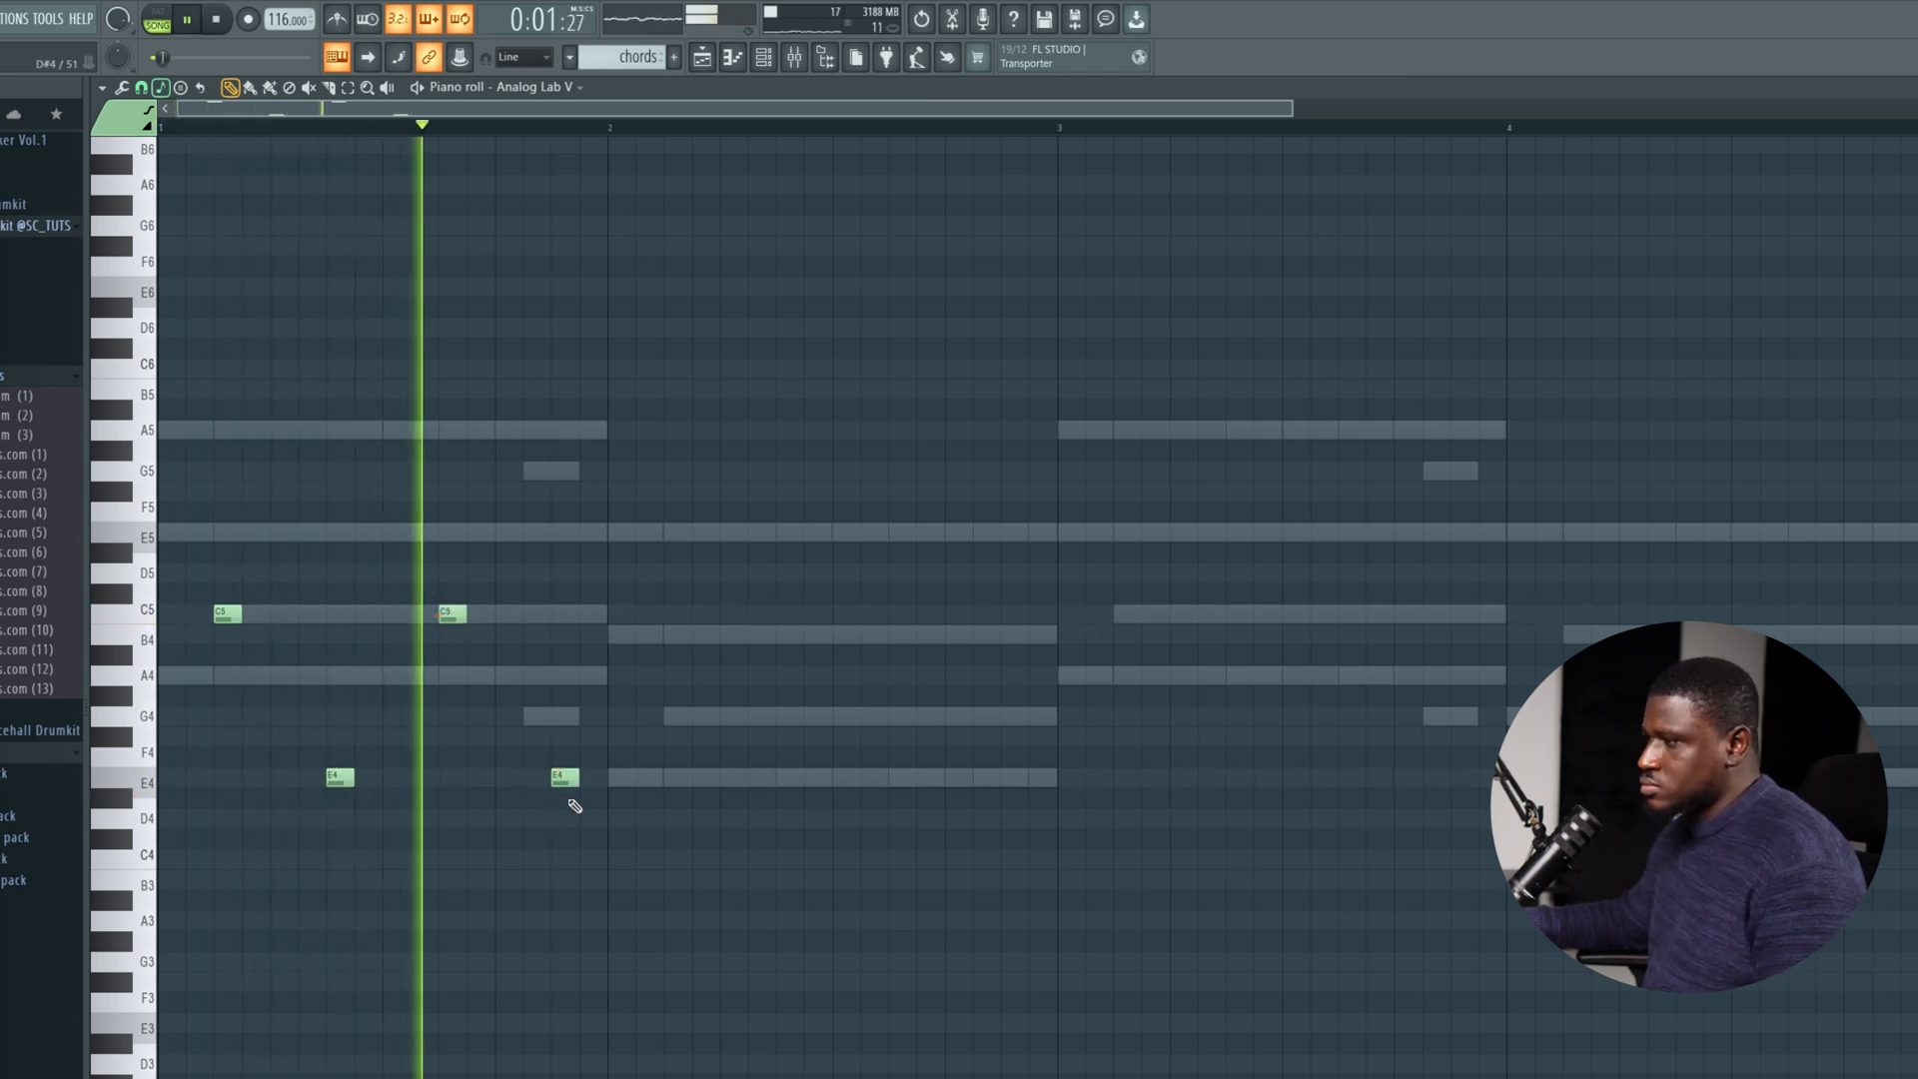
pyautogui.press('space')
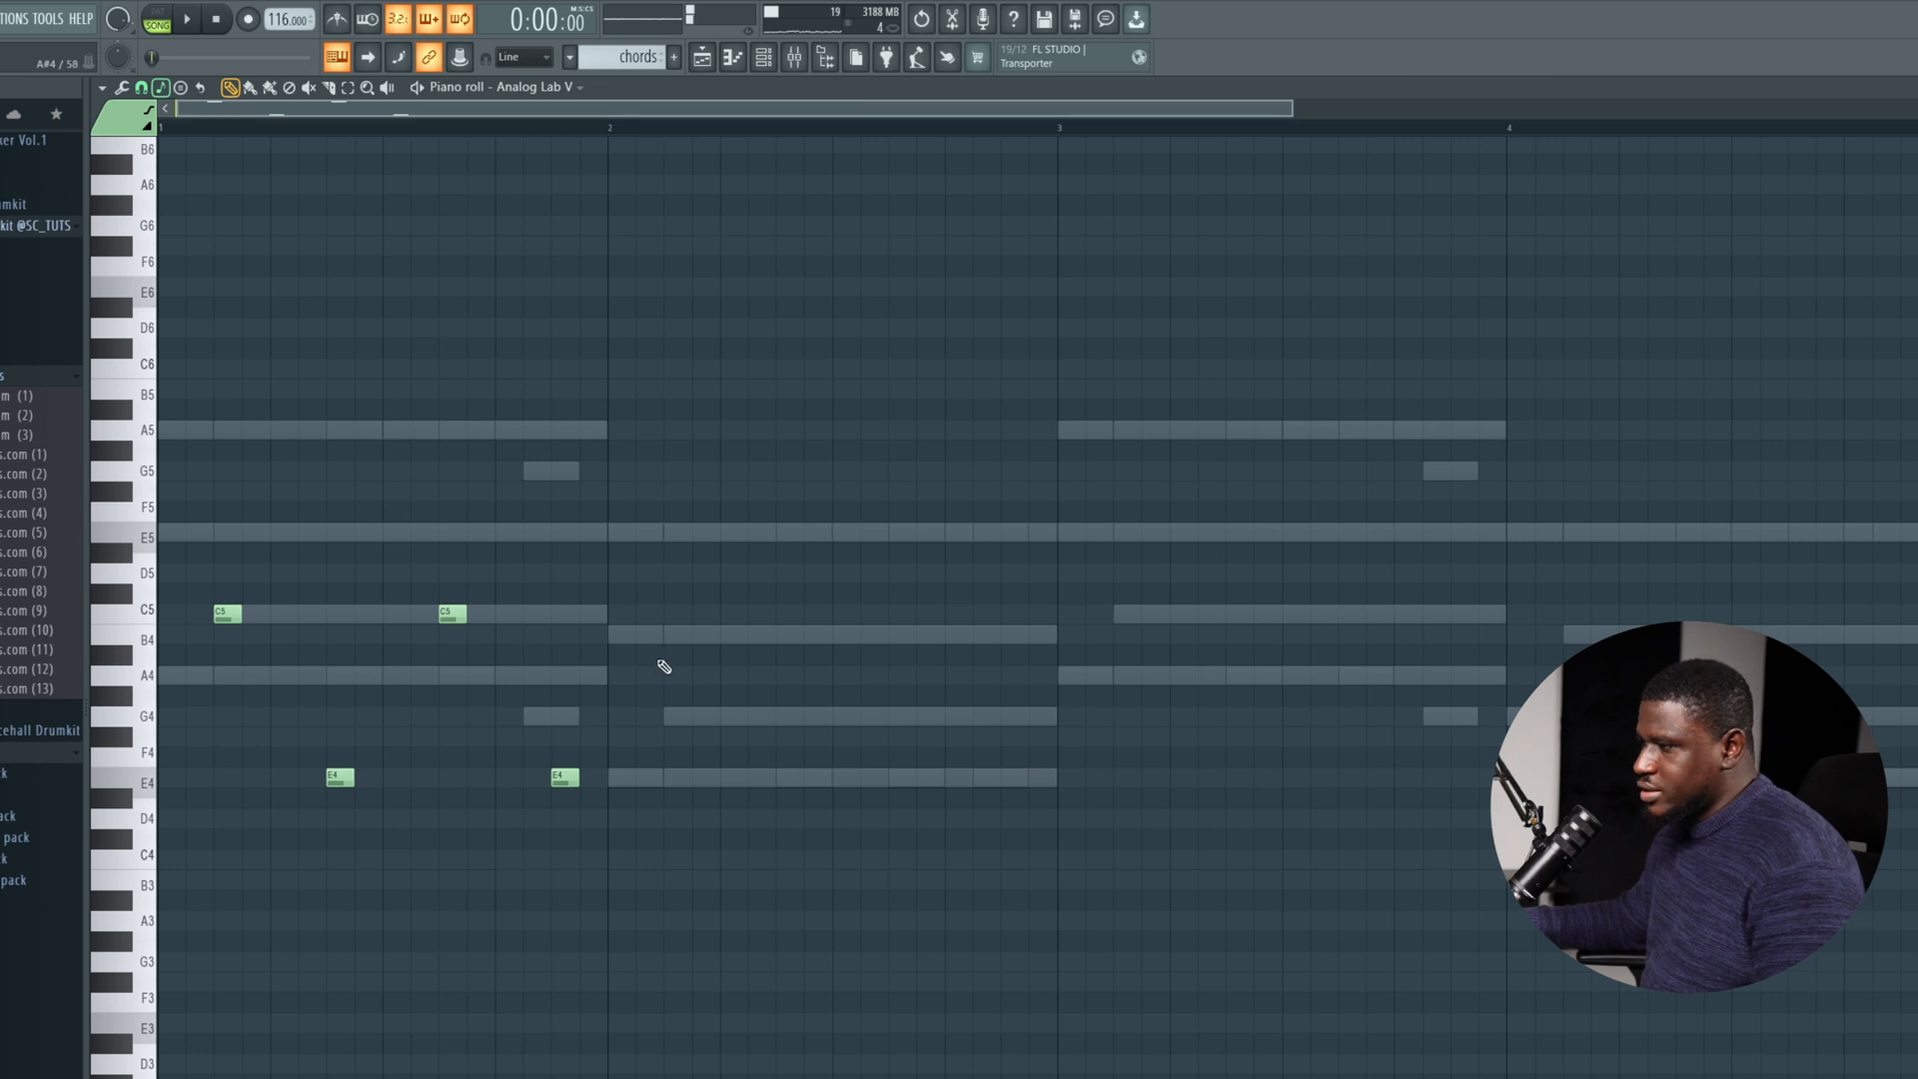
pyautogui.press('space')
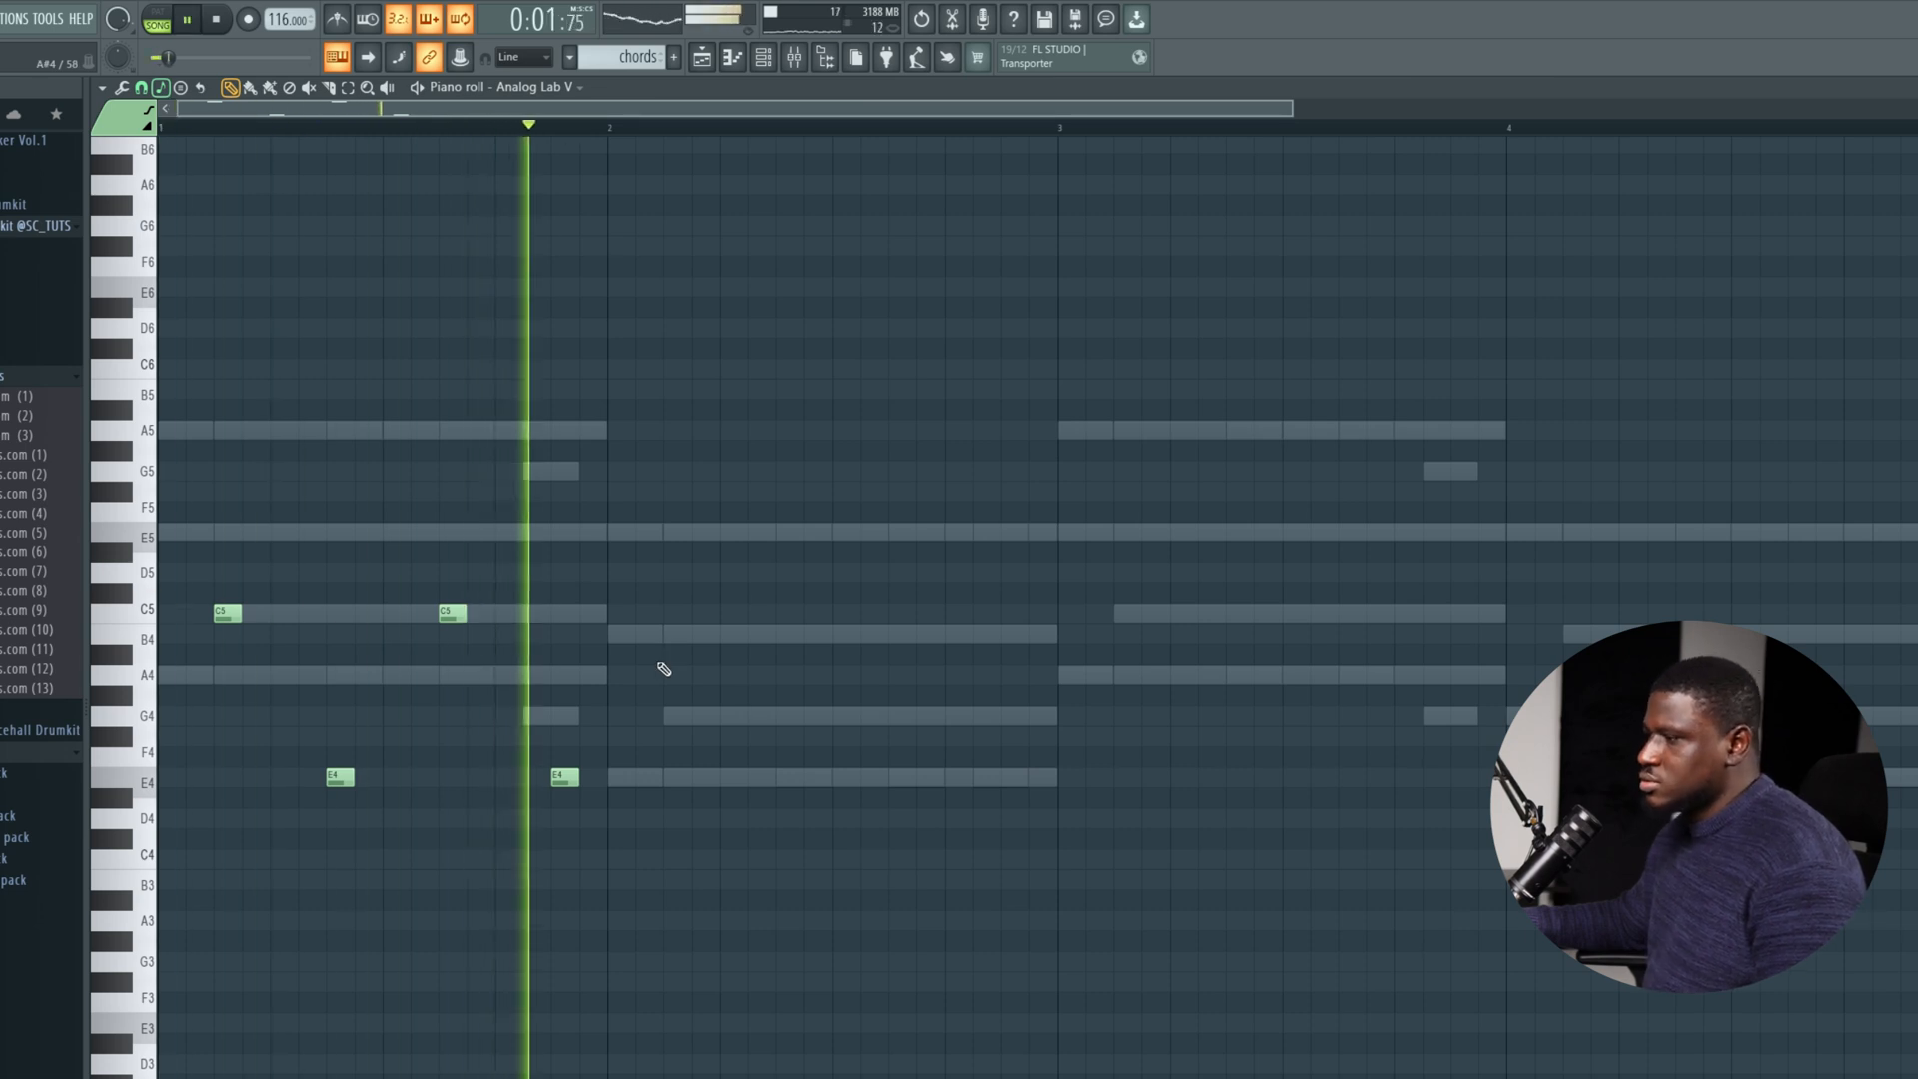
# Fill bar 2 with one-step B4 notes on steps 3 and 11 and E4 notes on steps 7 and 15, and copy both bars to bars 3 and 4.
pyautogui.press('space')
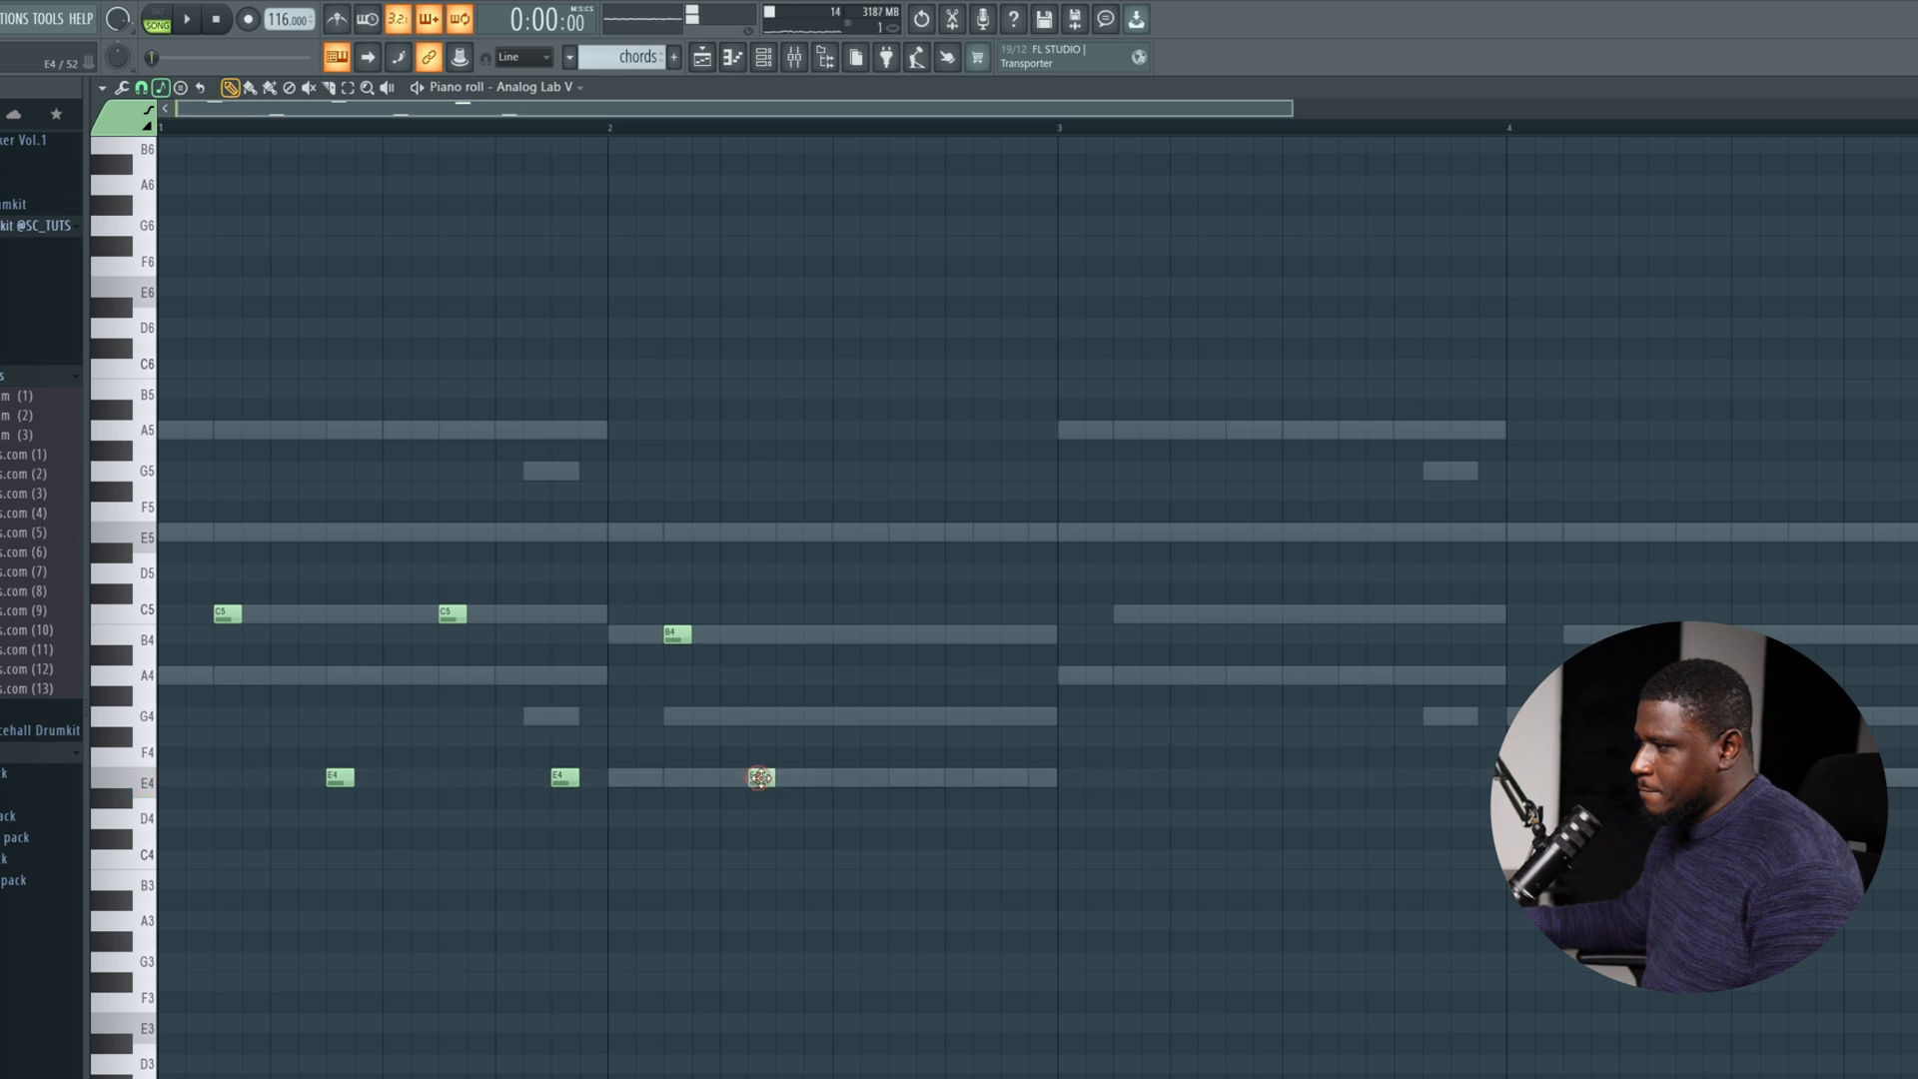
pyautogui.moveTo(759, 778); pyautogui.dragTo(786, 780)
pyautogui.press('space')
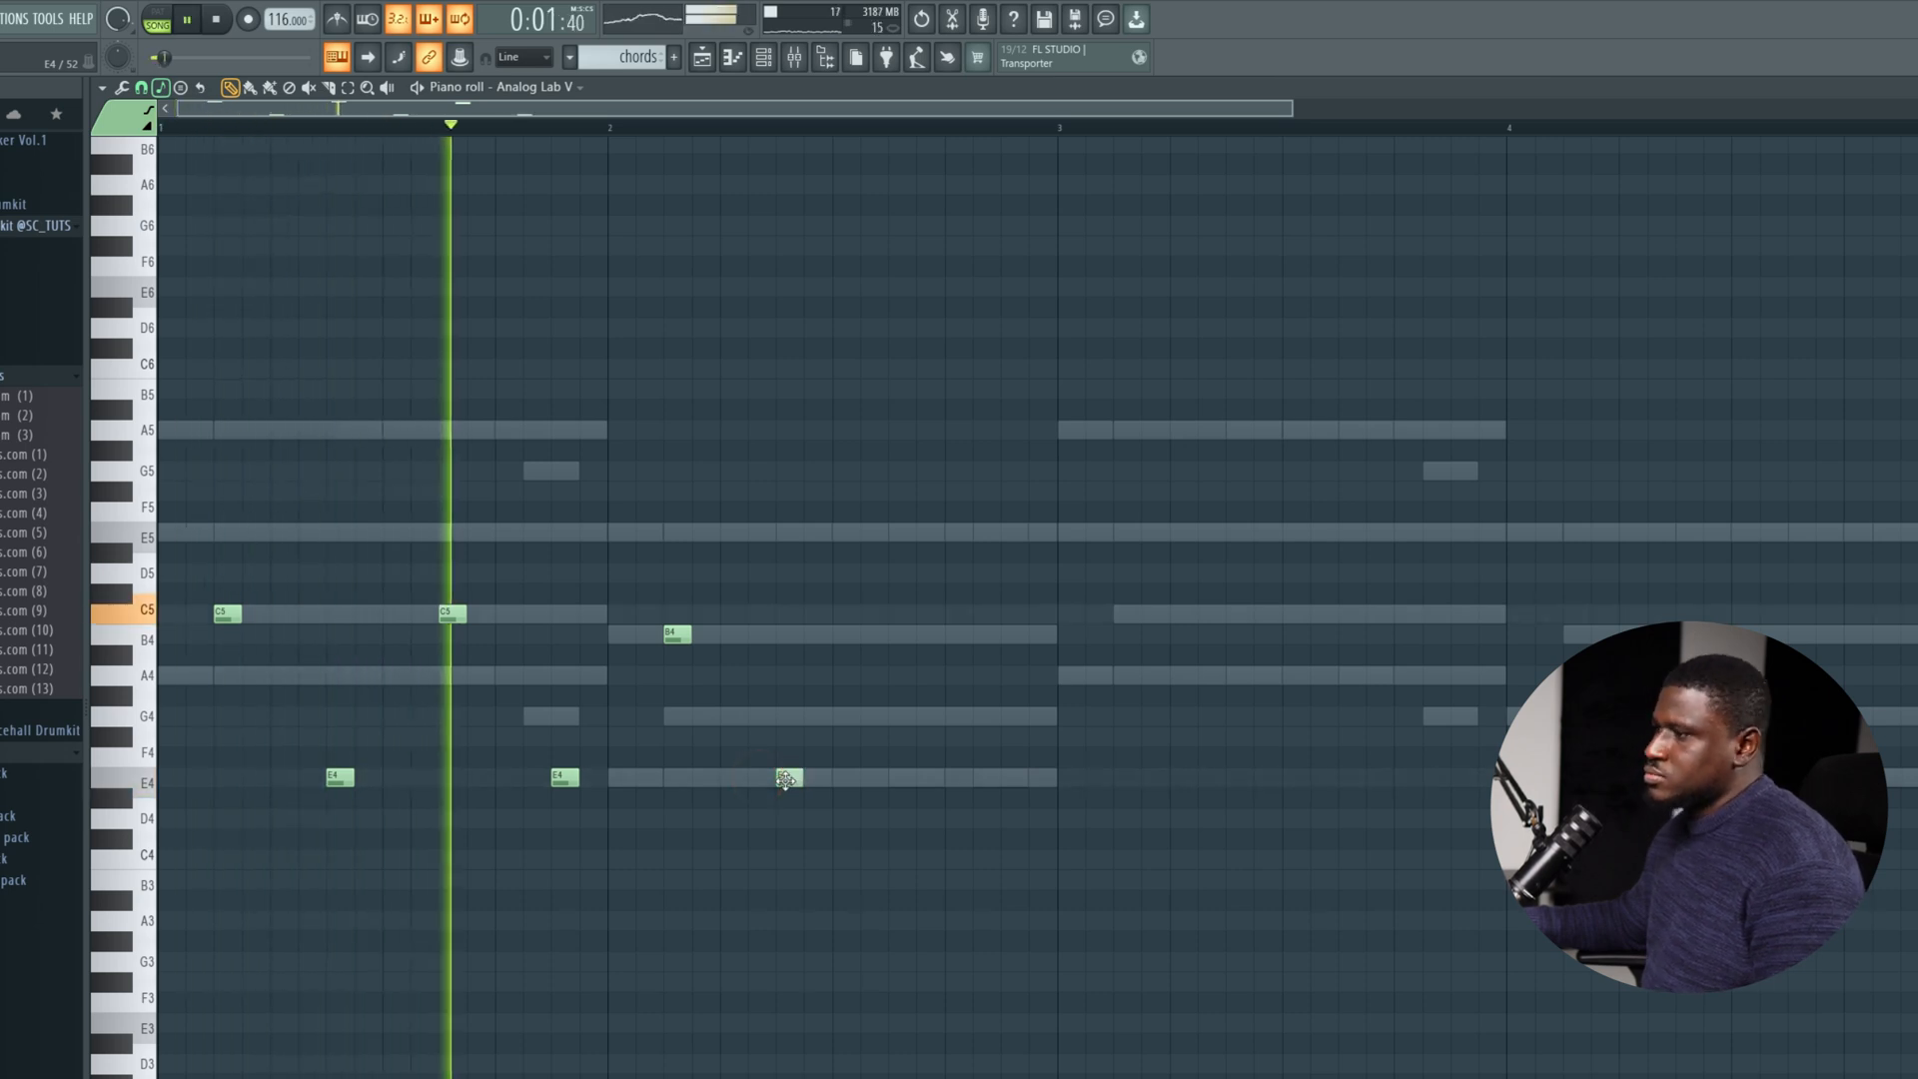
pyautogui.click(889, 640)
pyautogui.click(1004, 779)
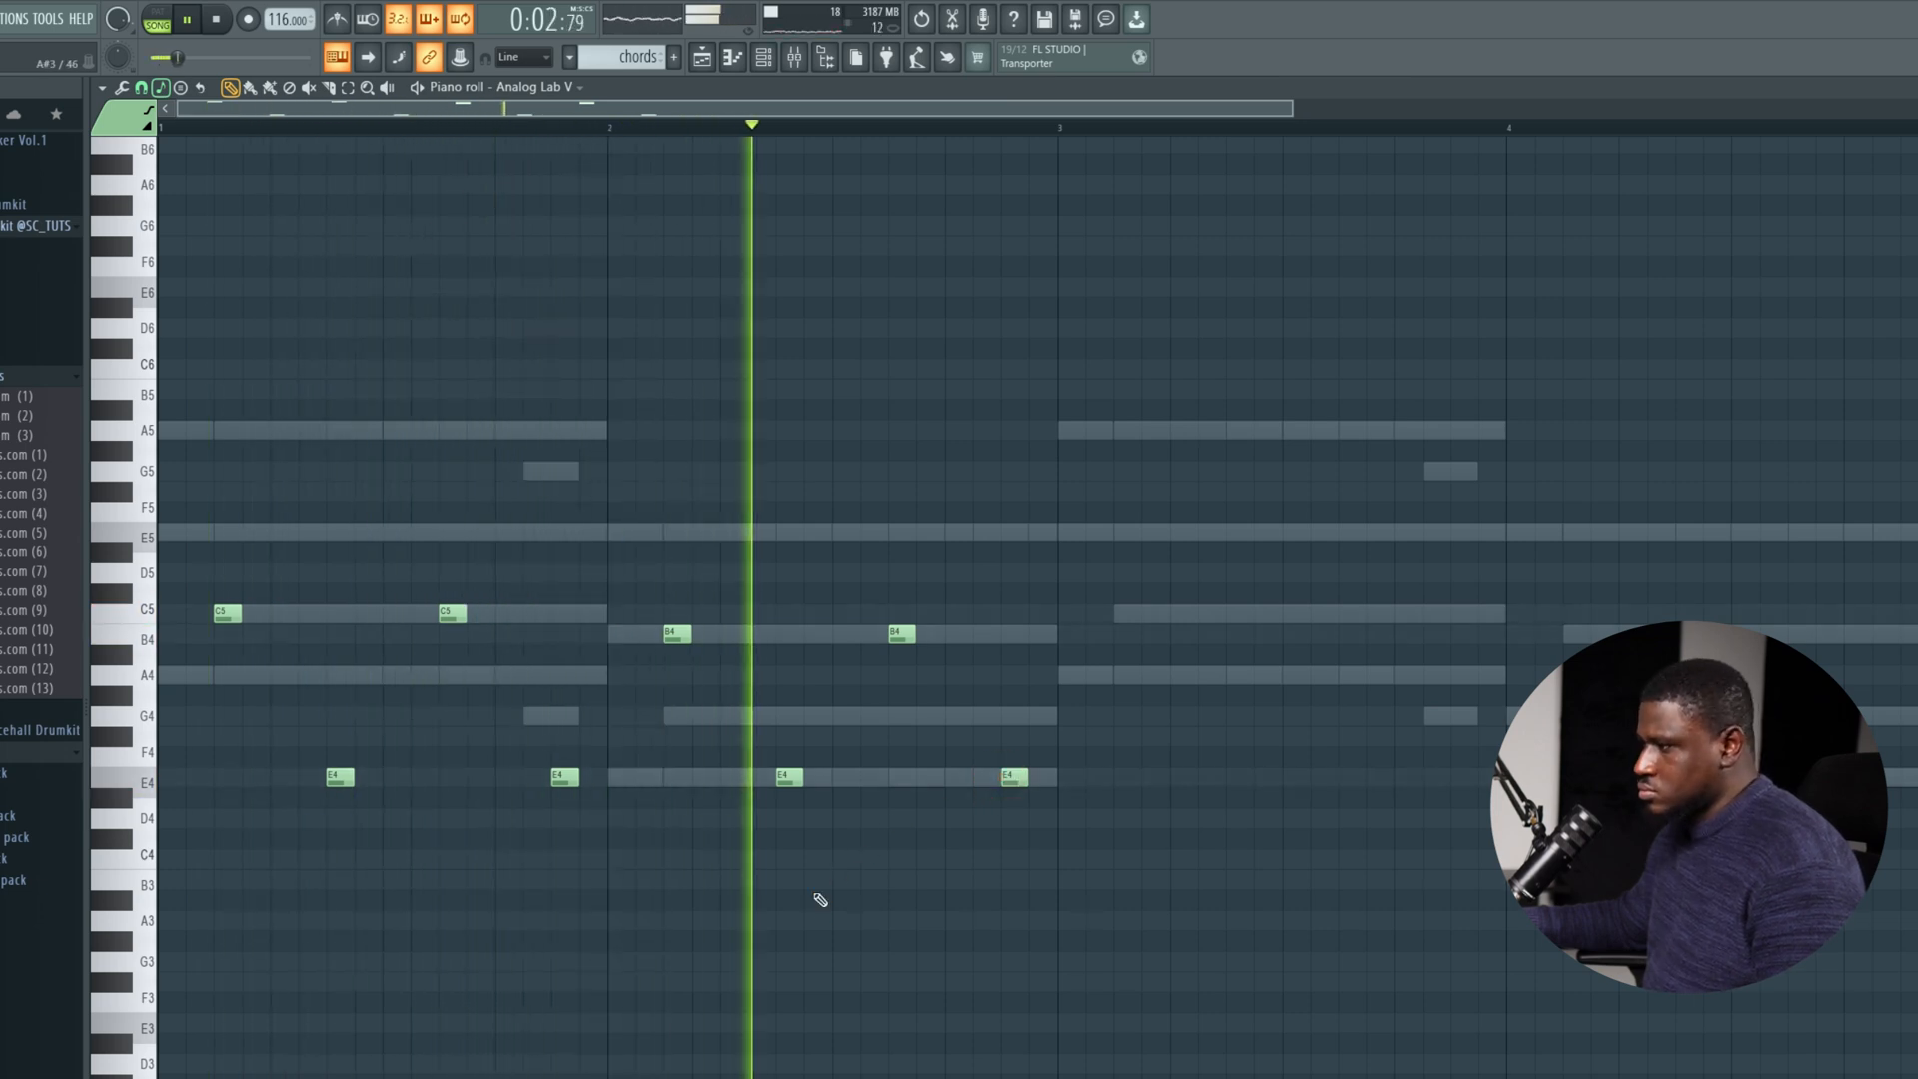
pyautogui.press('space')
pyautogui.moveTo(1149, 410); pyautogui.dragTo(190, 909)
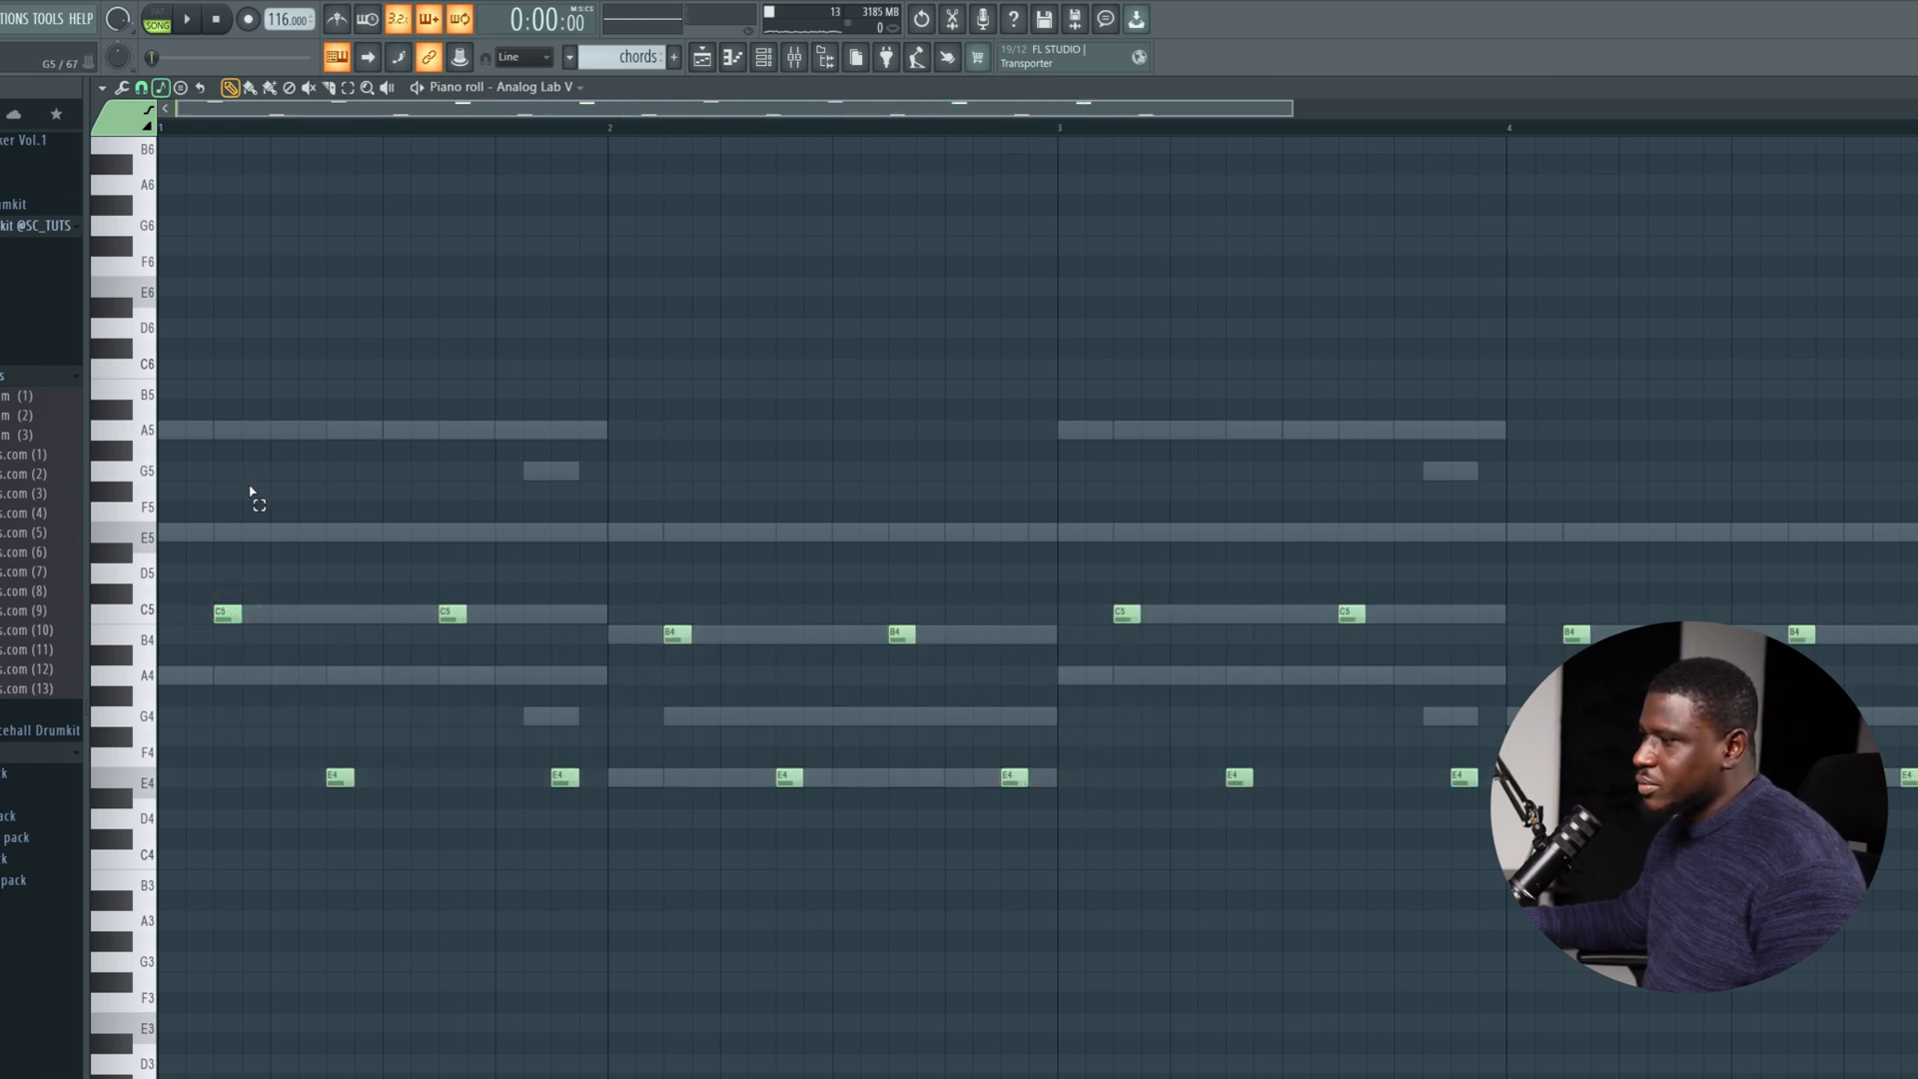
pyautogui.moveTo(251, 487); pyautogui.dragTo(500, 800)
pyautogui.moveTo(654, 520); pyautogui.dragTo(1260, 899)
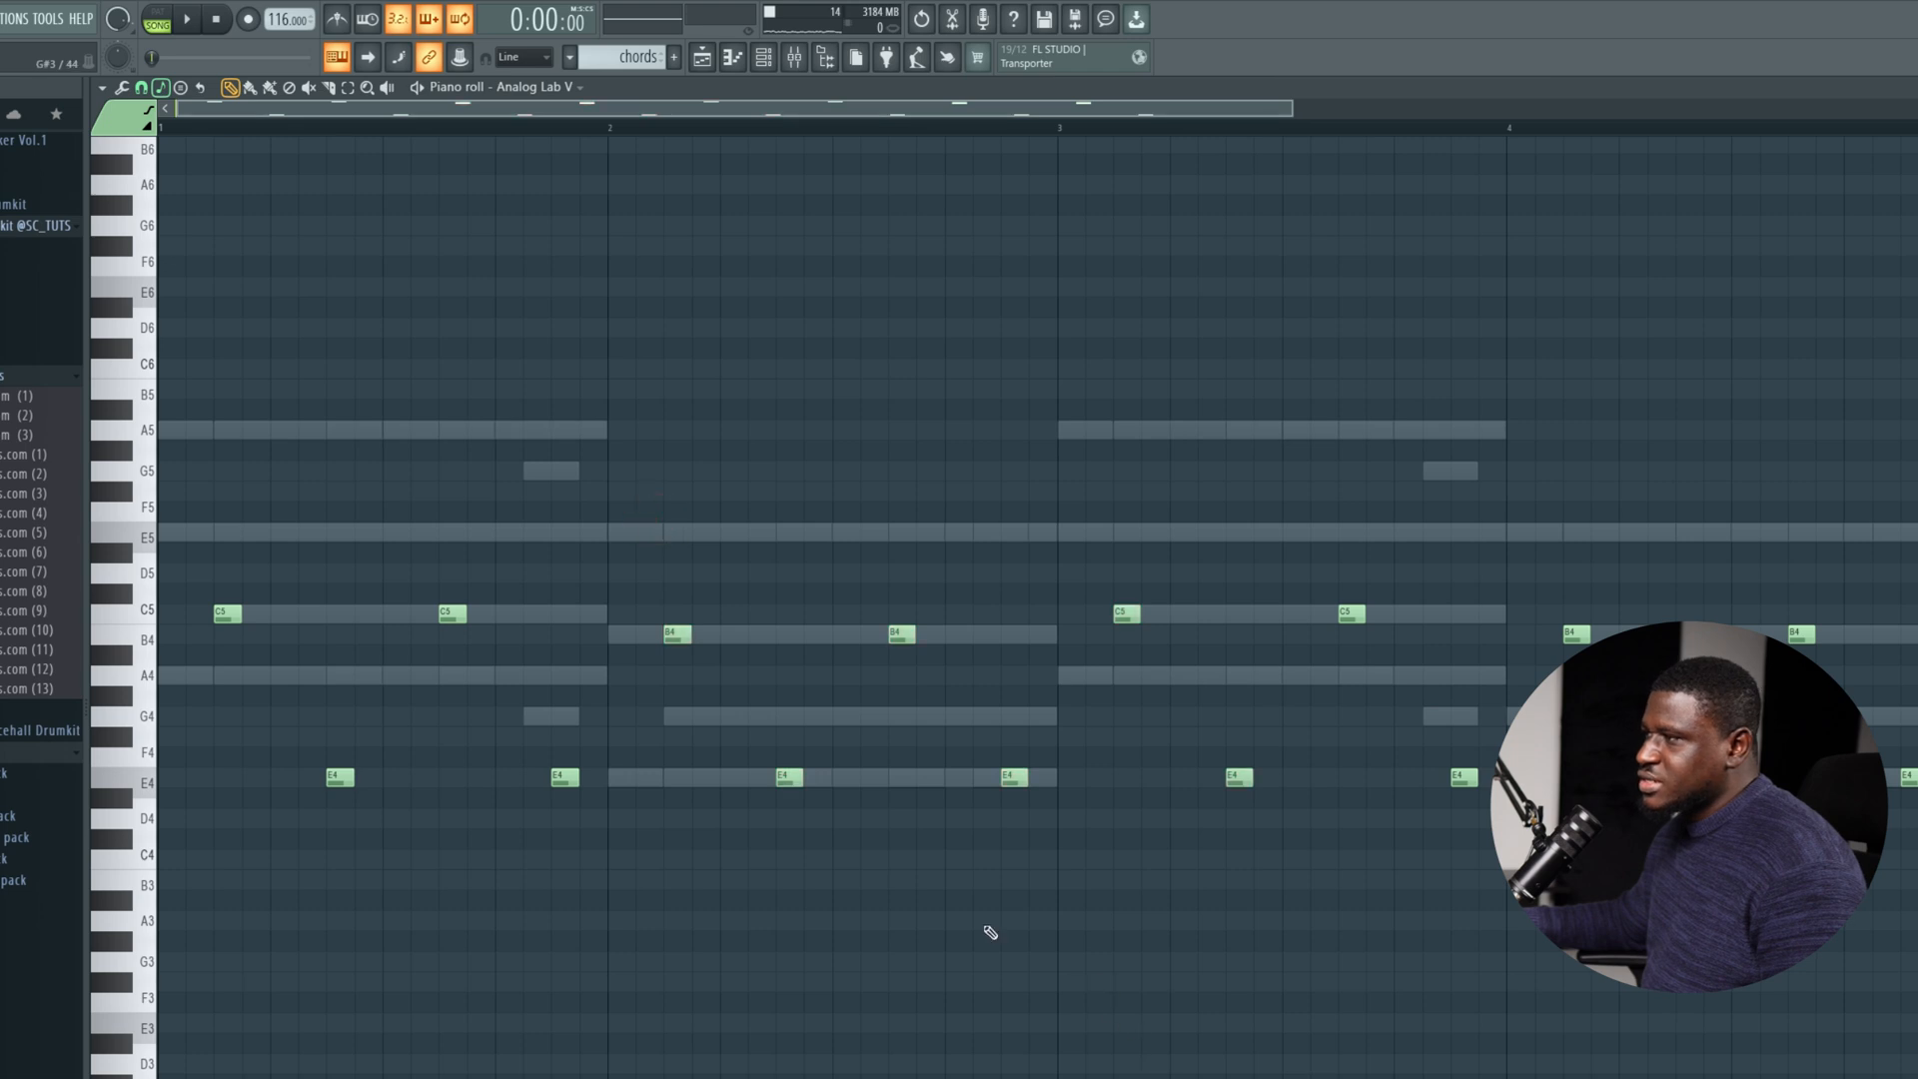
pyautogui.moveTo(289, 494); pyautogui.dragTo(575, 809)
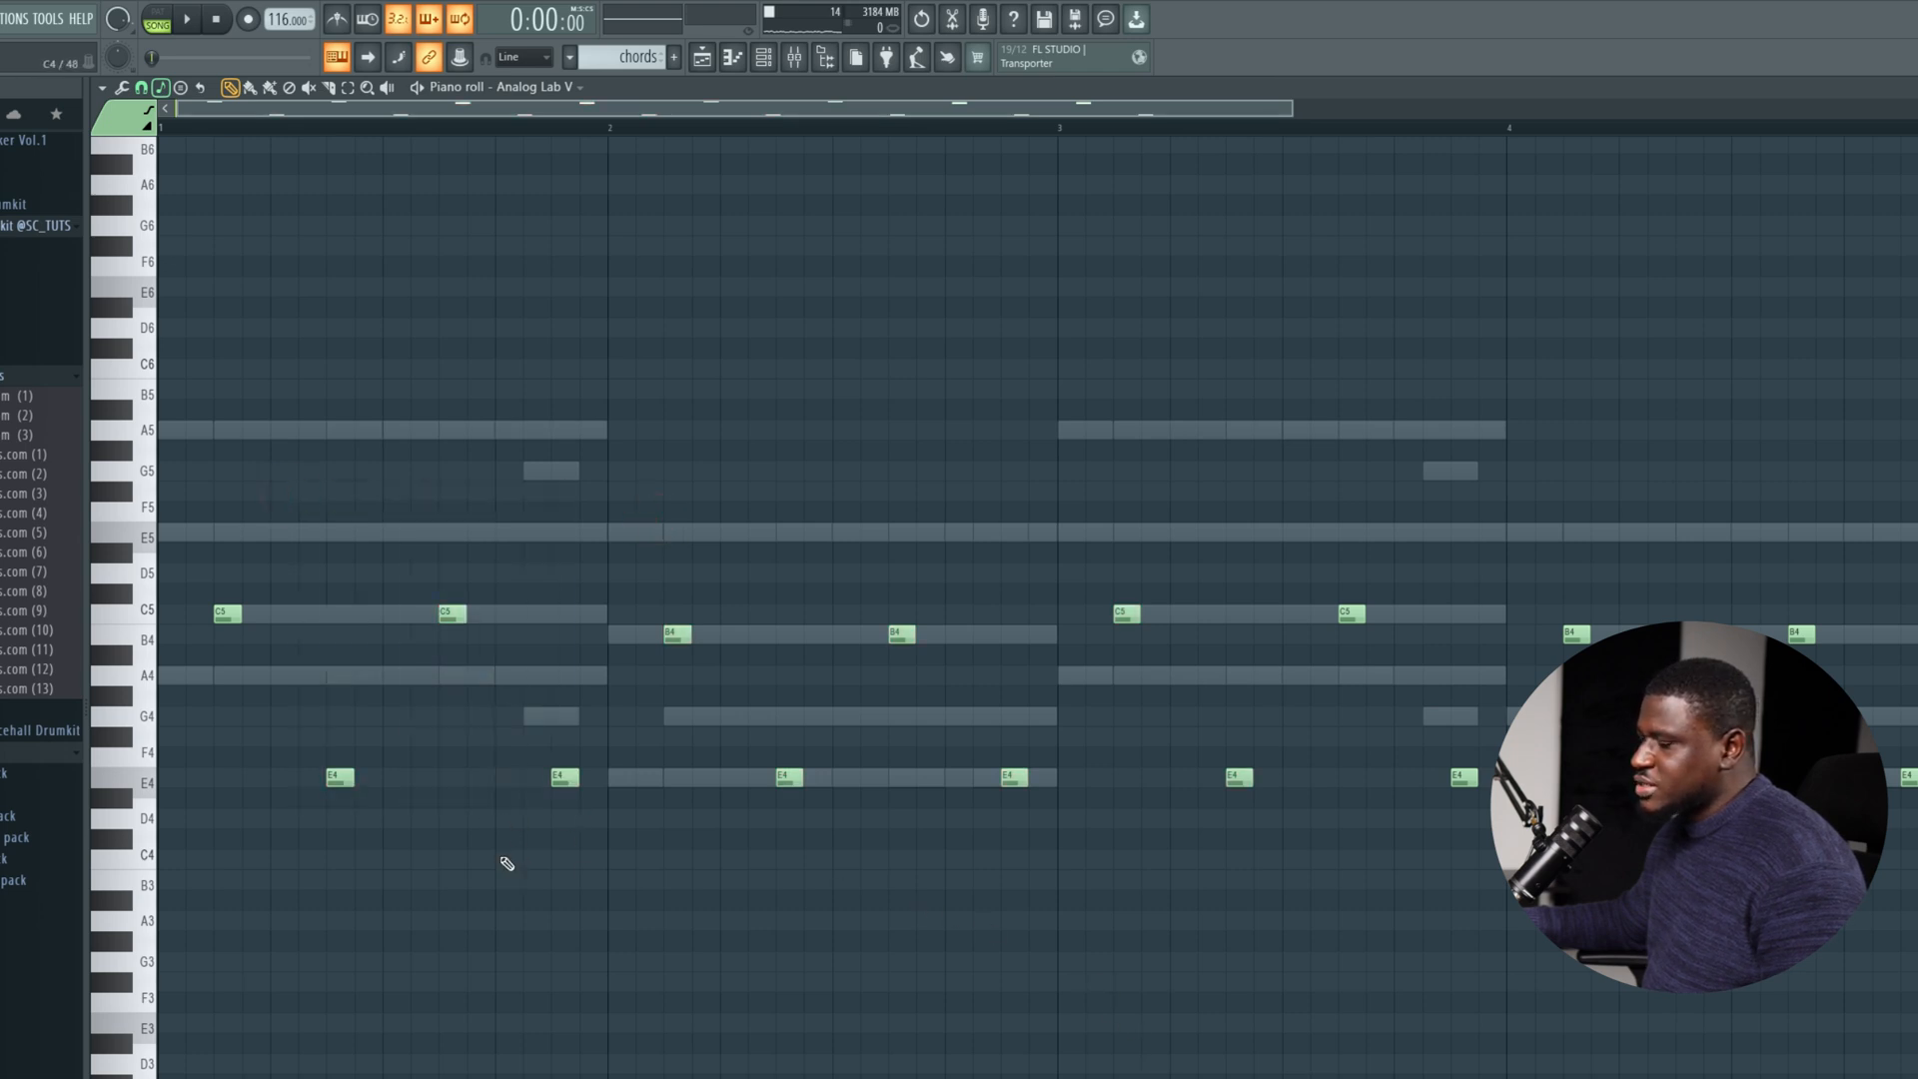
# Listen to the four-bar Analog Lab V melody with the loop and select the Vital #2 channel in the channel rack.
pyautogui.scroll(-2, 451, 764)
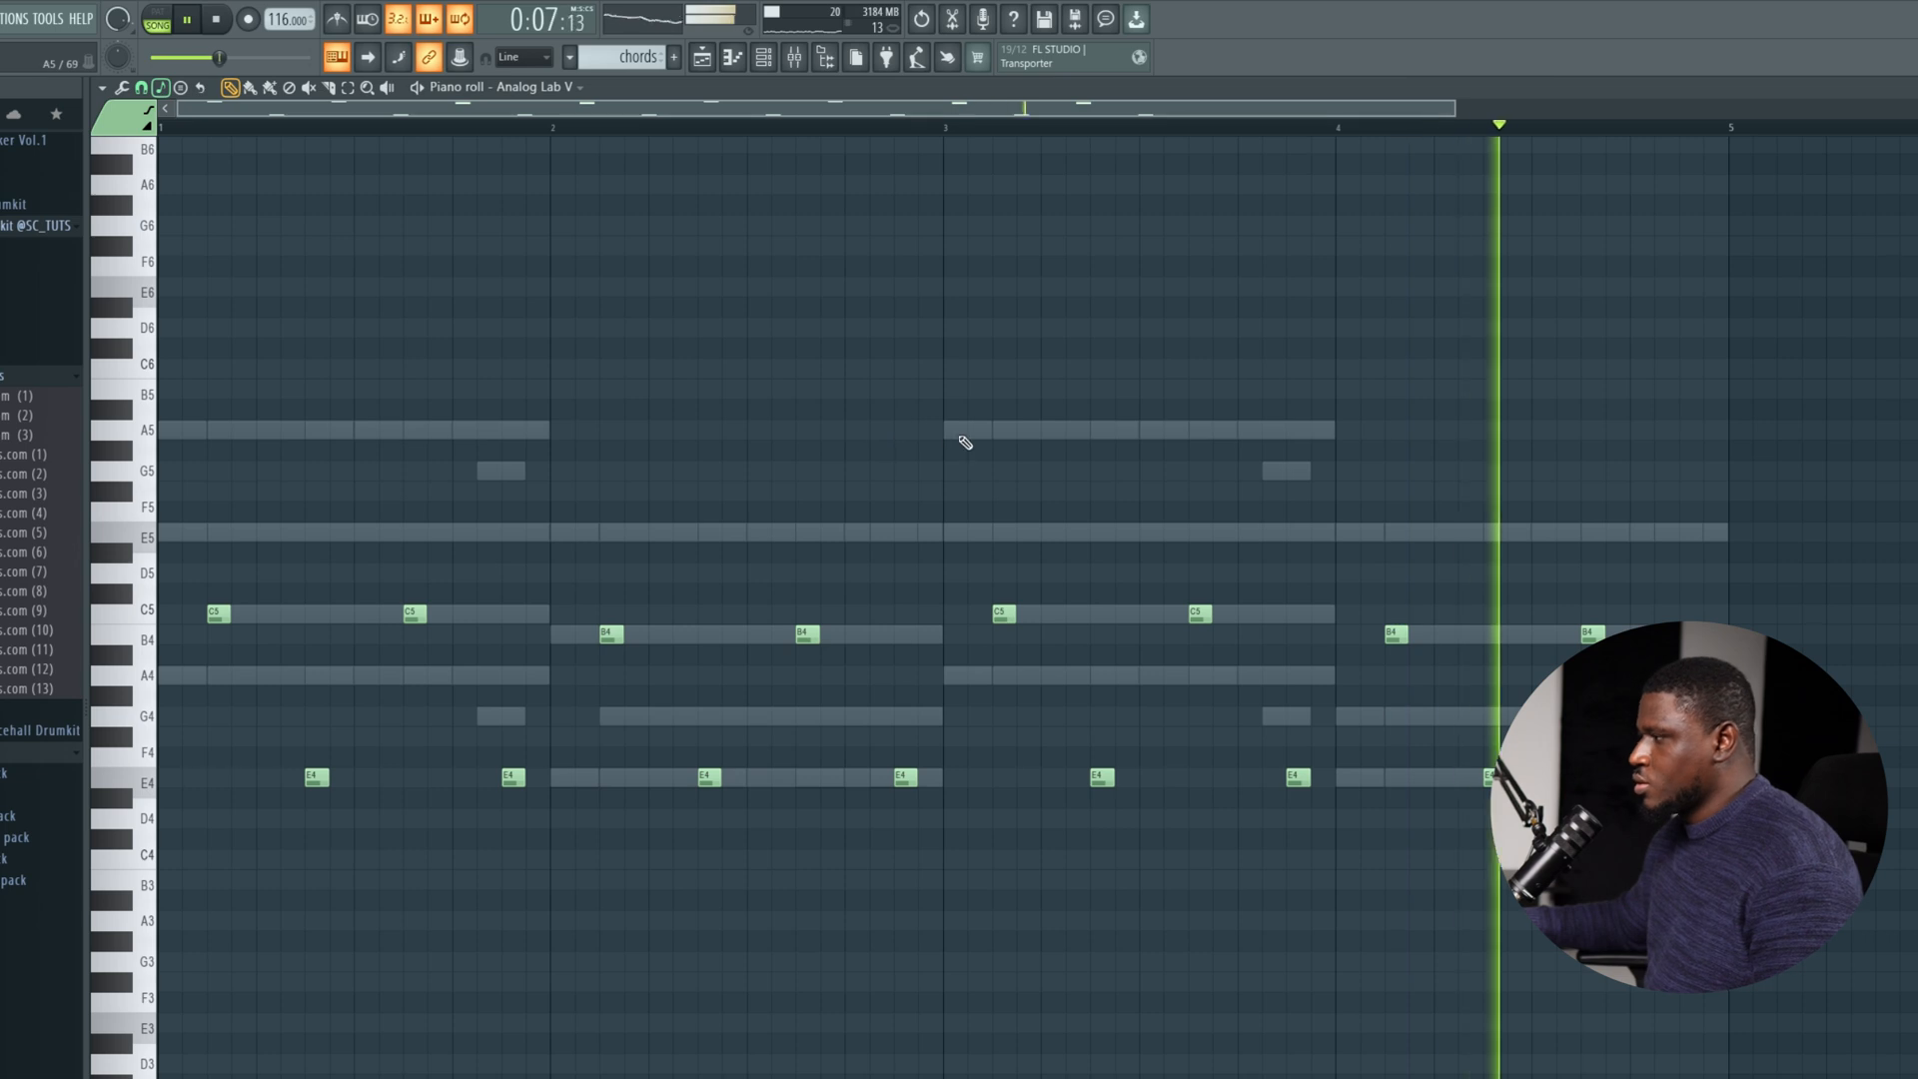
pyautogui.click(764, 60)
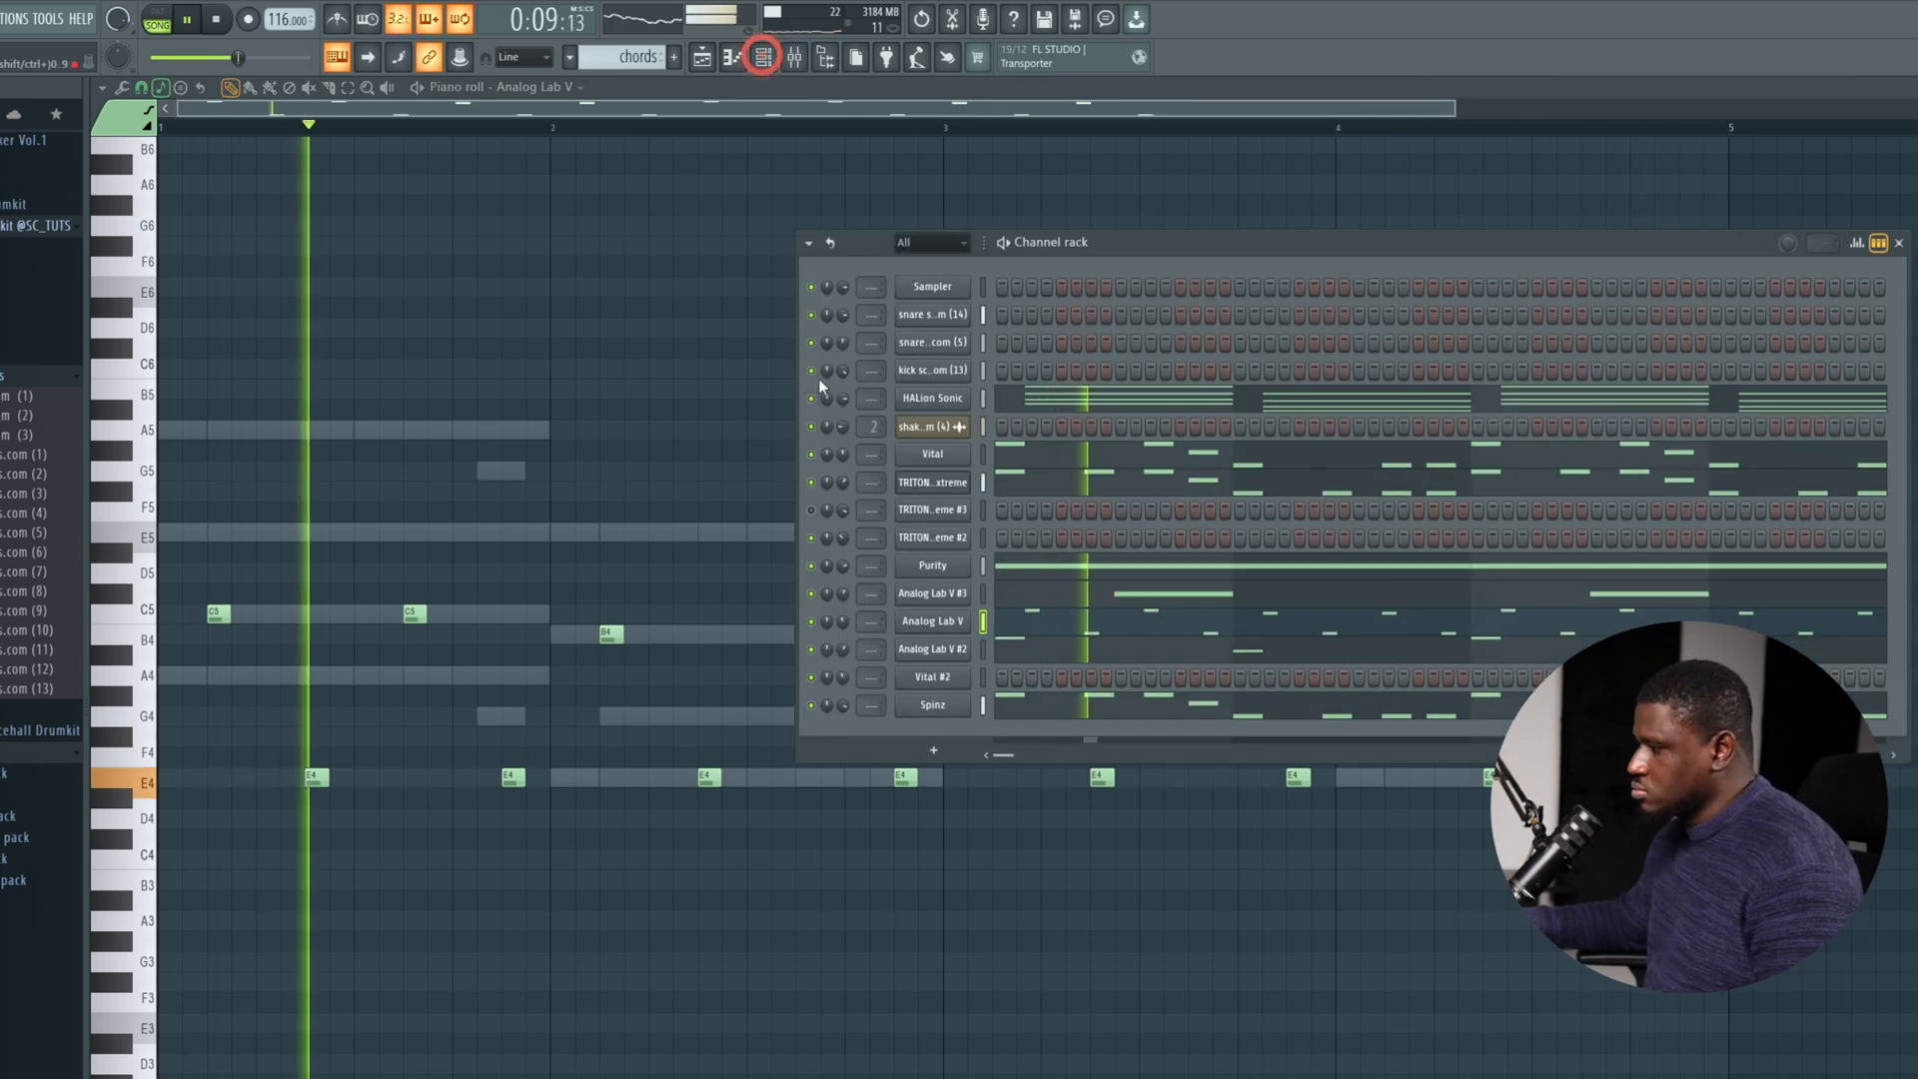
pyautogui.click(984, 679)
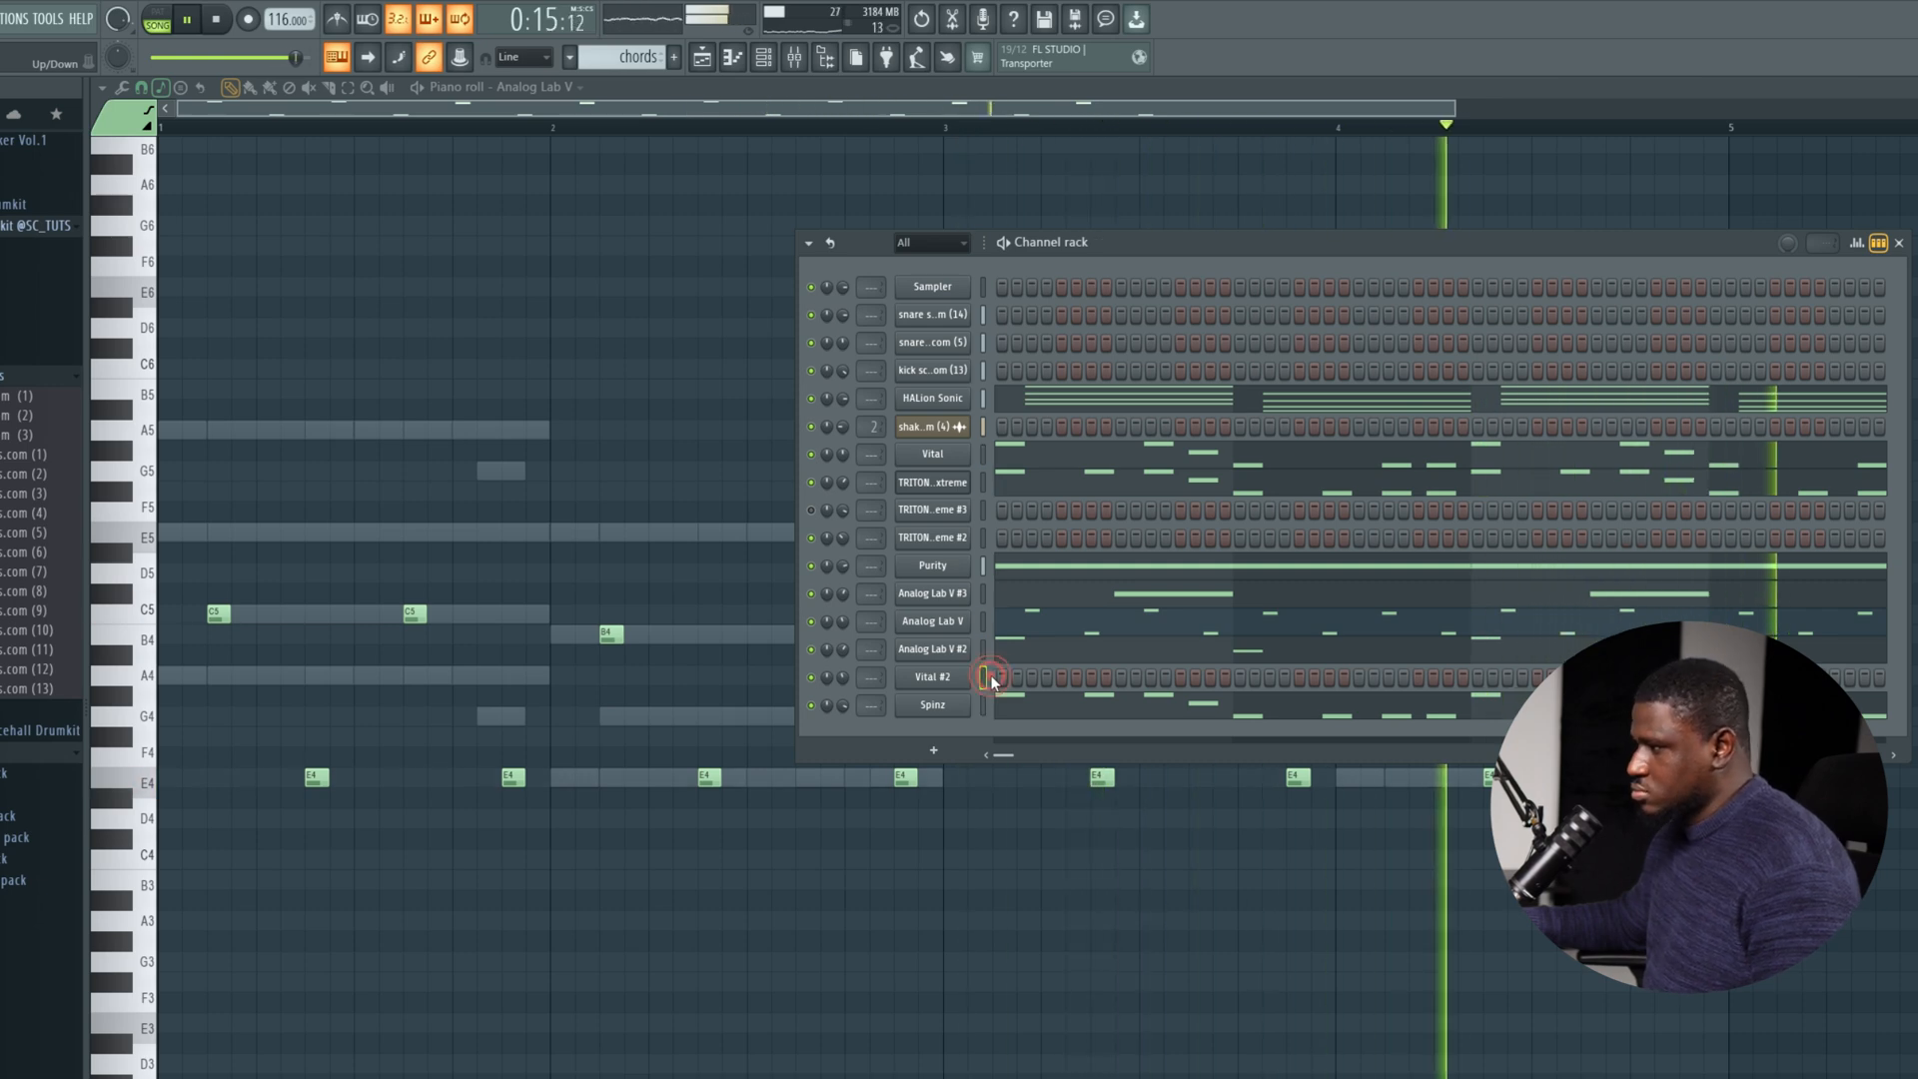
pyautogui.press('space')
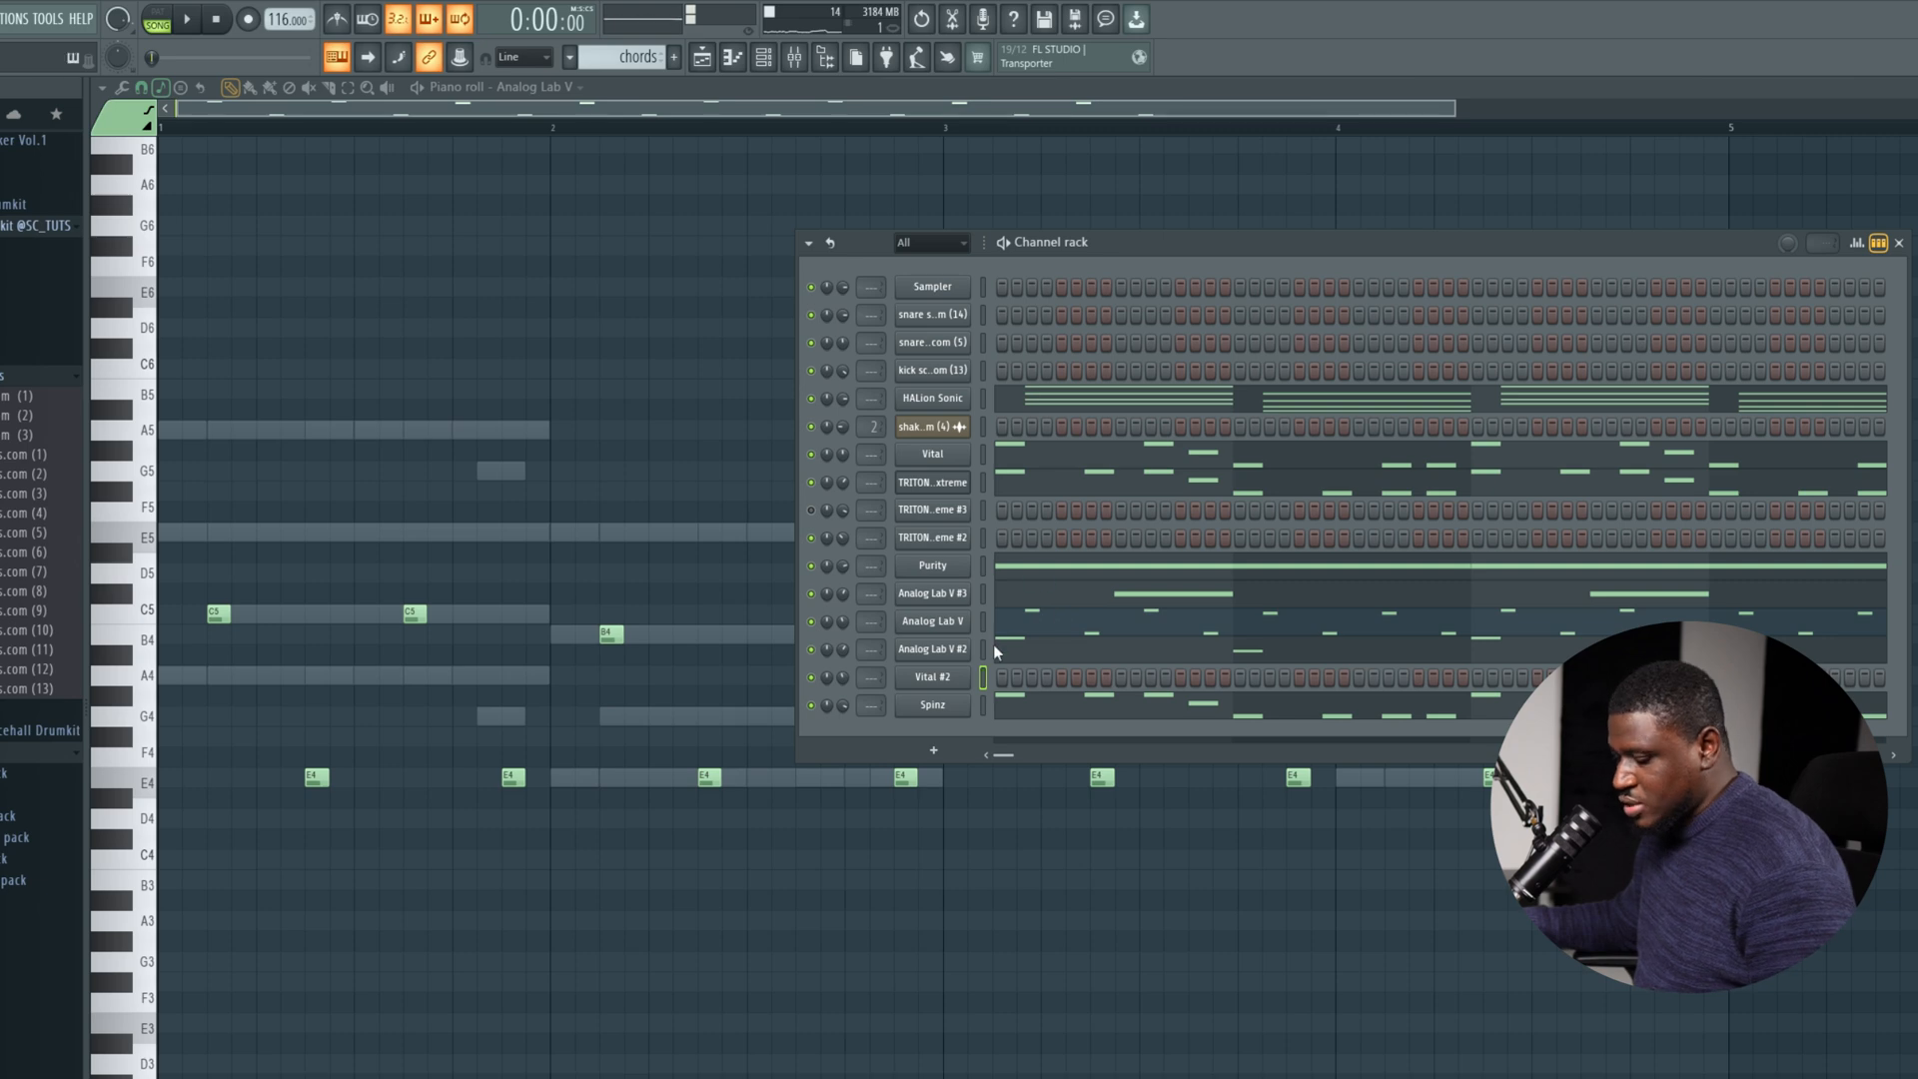
# Open Vital #2 in the piano roll and enter one-bar notes A4, E4, A4 and E4 across bars 1 to 4.
pyautogui.rightClick(944, 680)
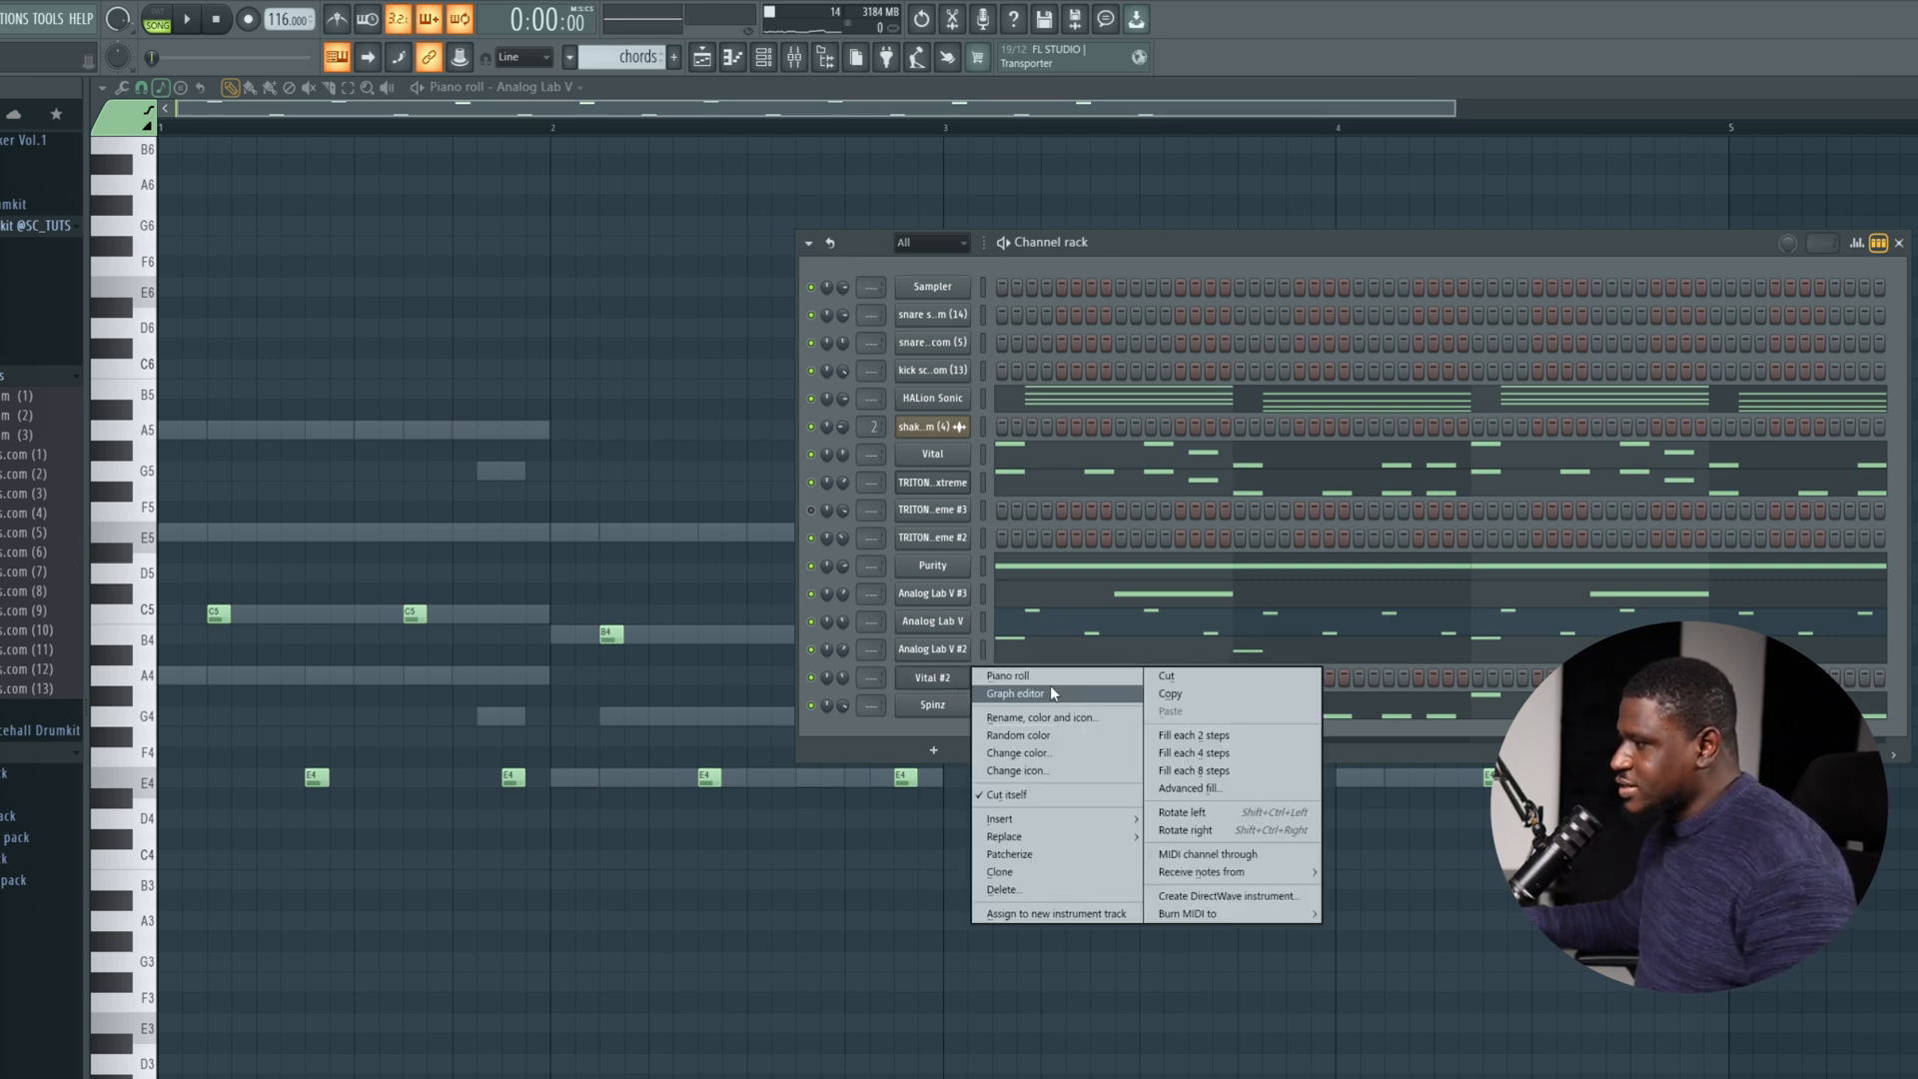
pyautogui.click(1119, 676)
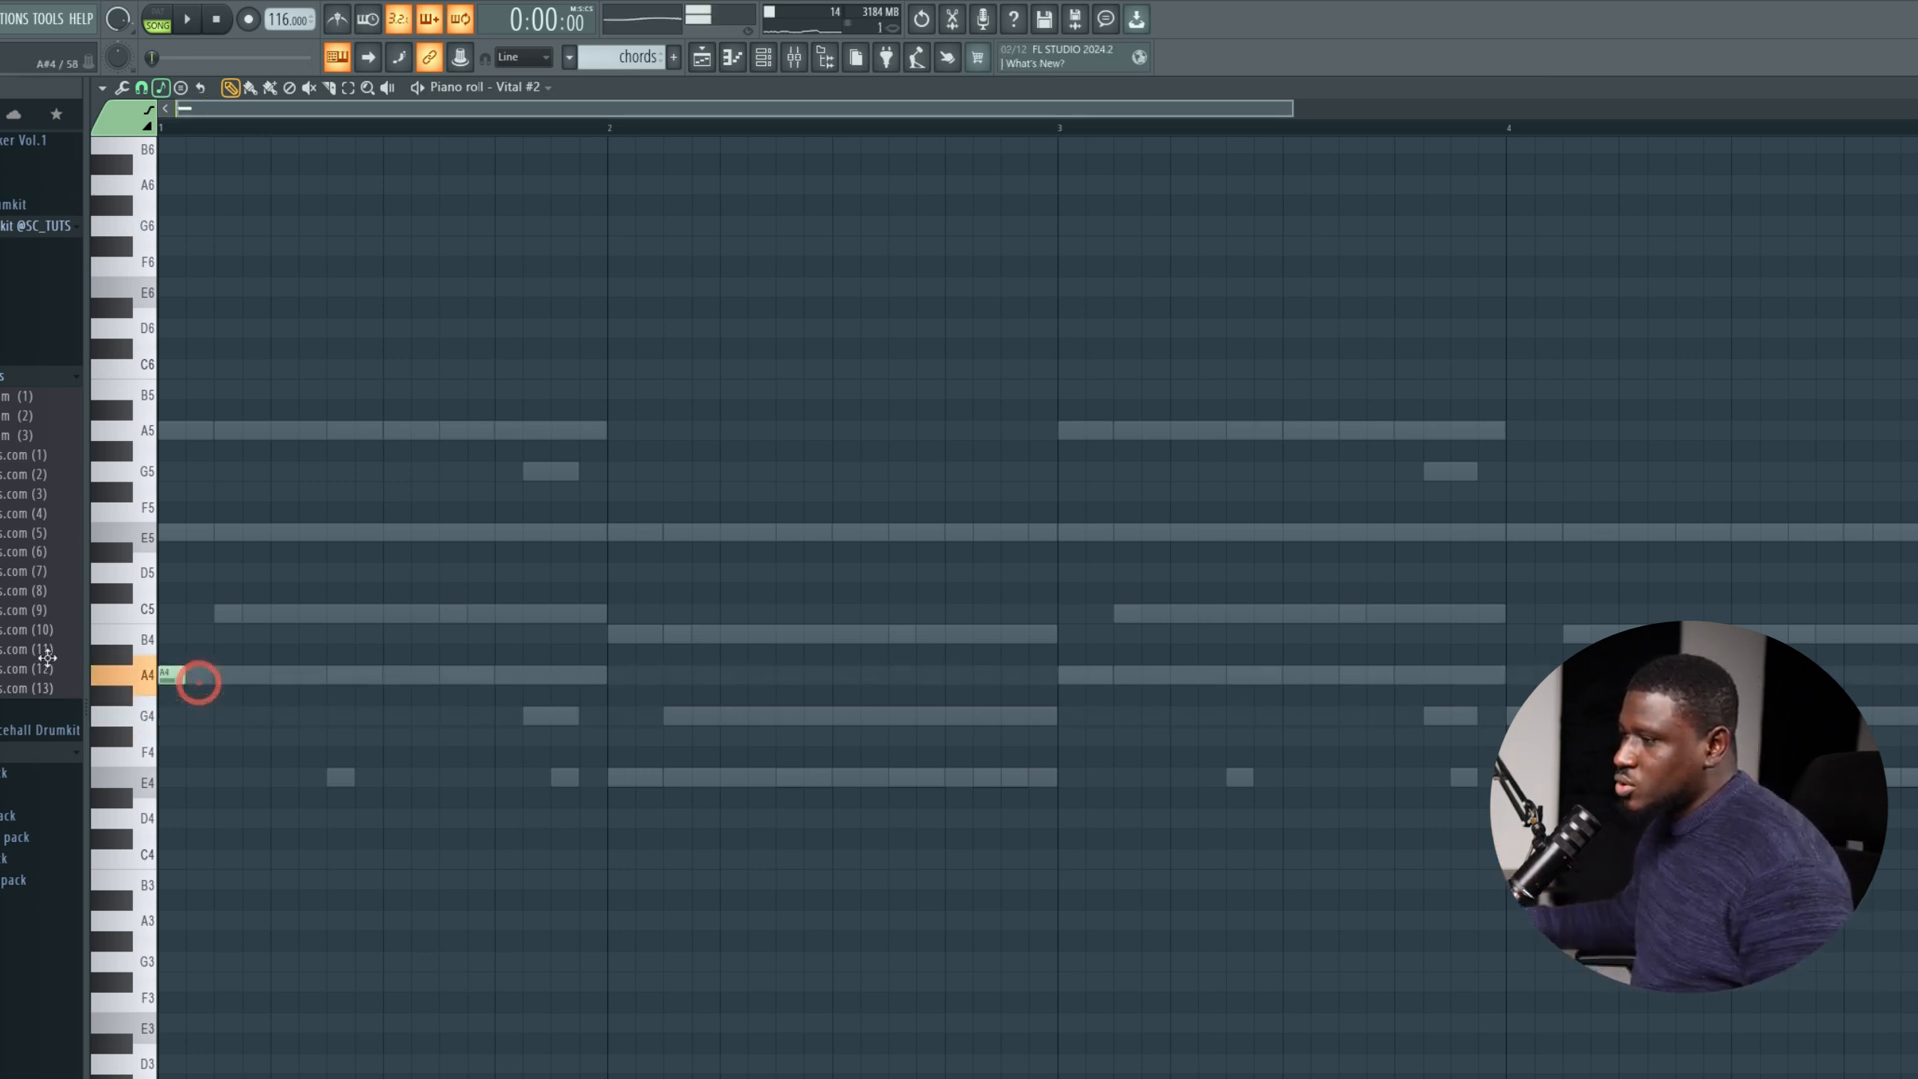
pyautogui.moveTo(643, 676); pyautogui.dragTo(612, 685)
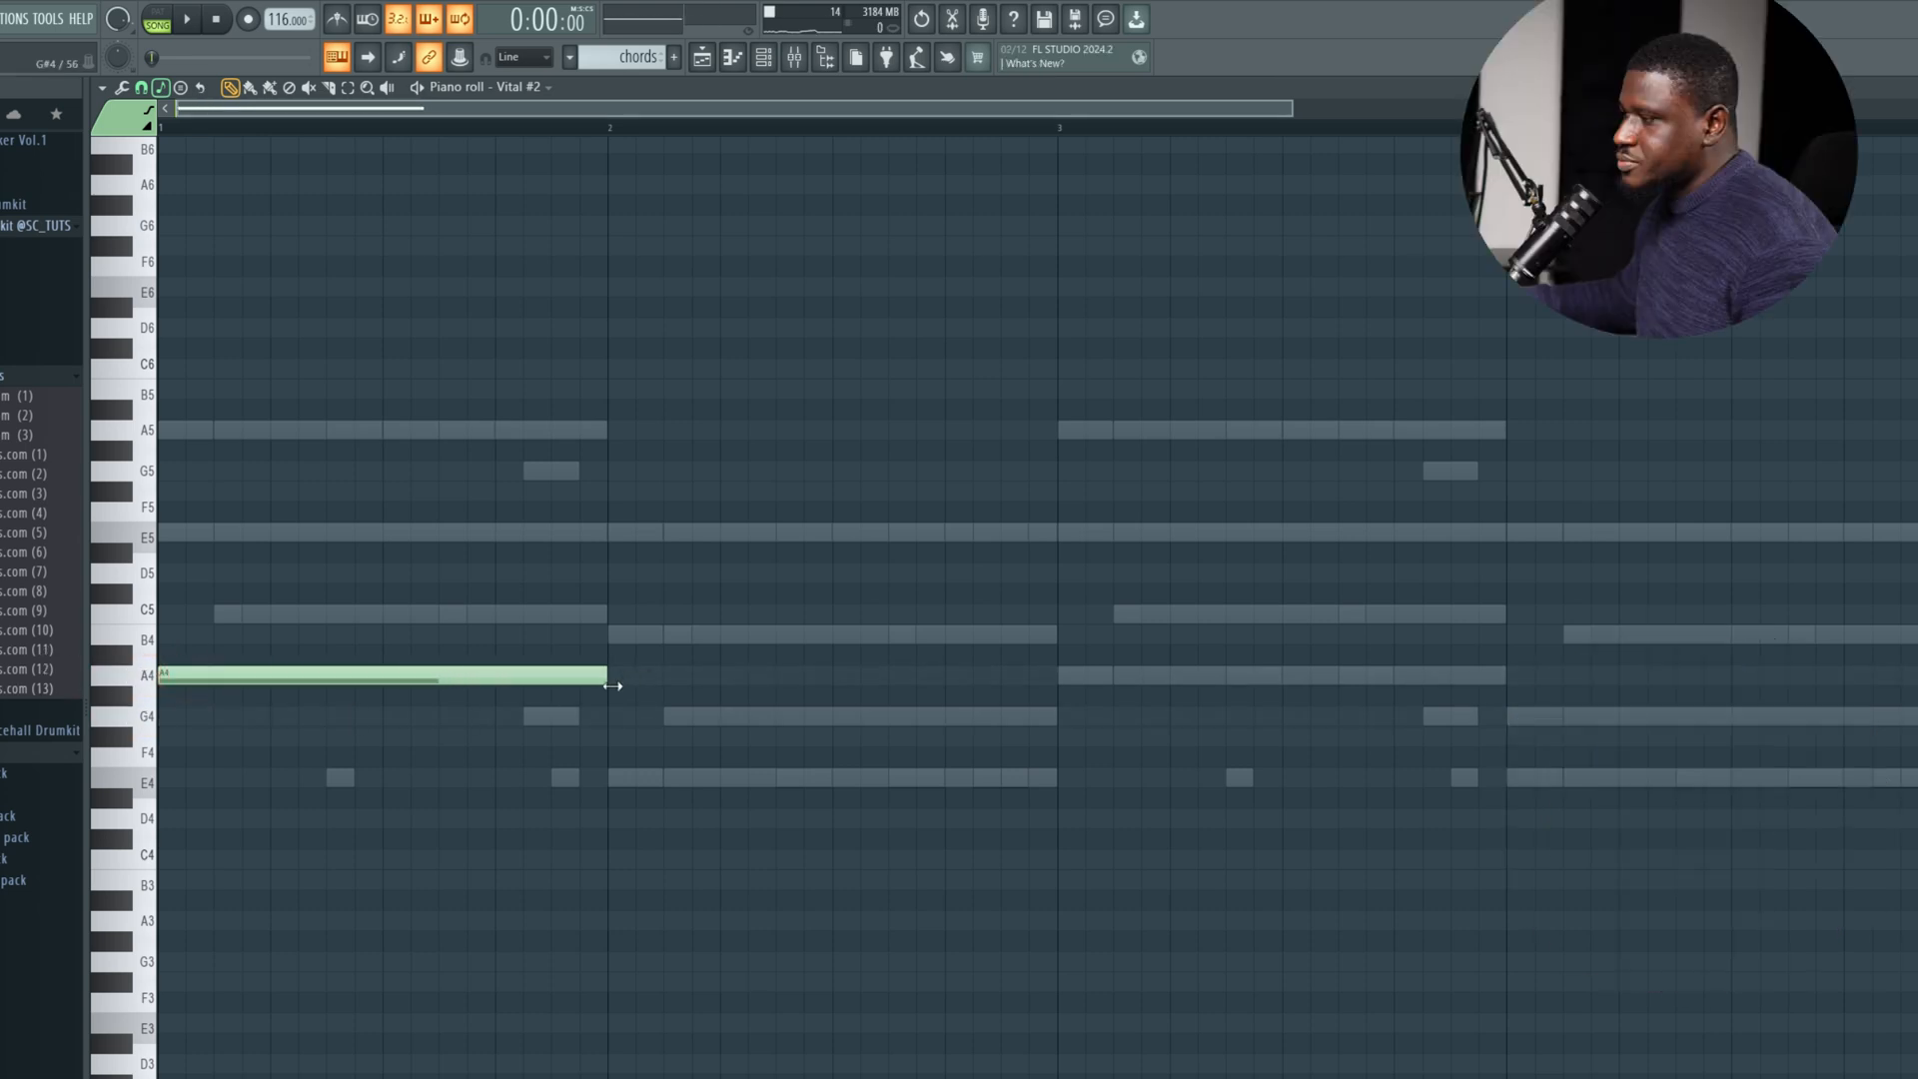
pyautogui.click(609, 782)
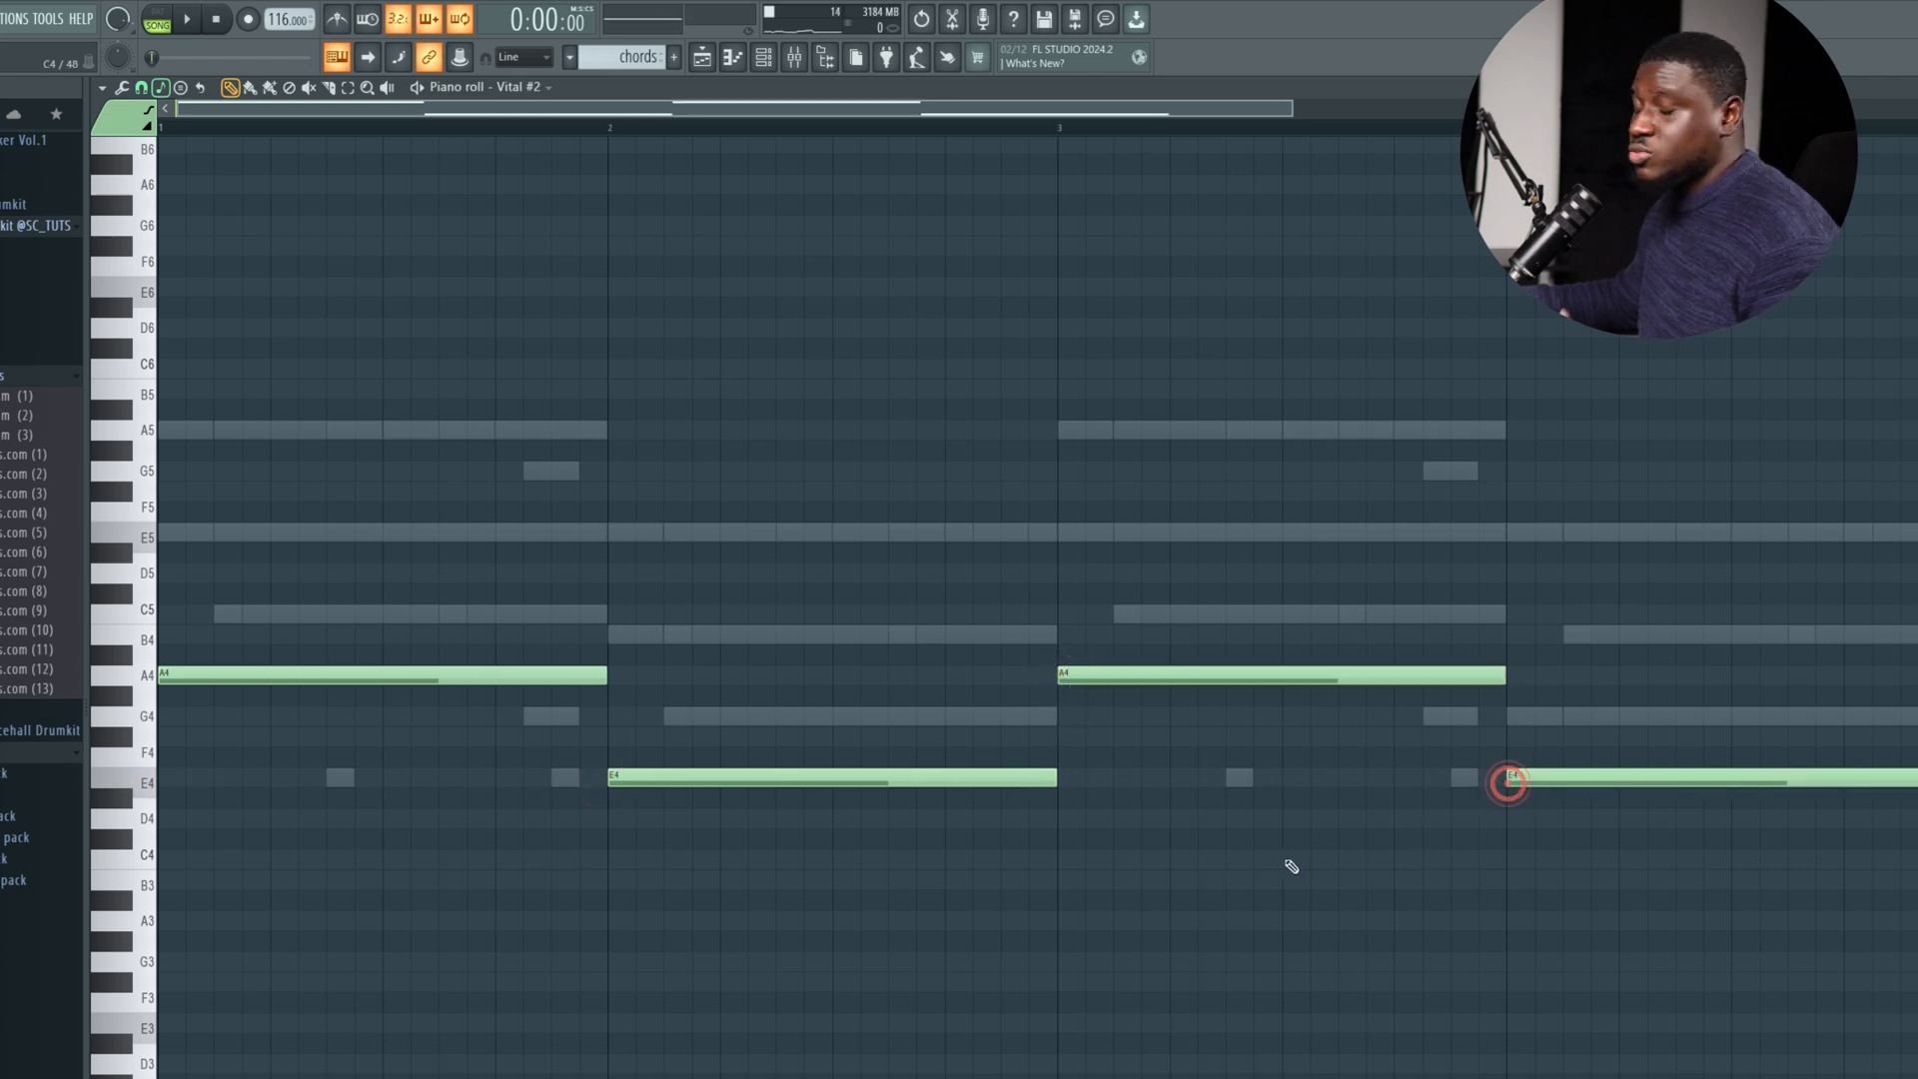
# Play the Vital #2 notes with the channel rack open, adjust the Vital #2 channel volume and mute the Spinz channel.
pyautogui.press('space')
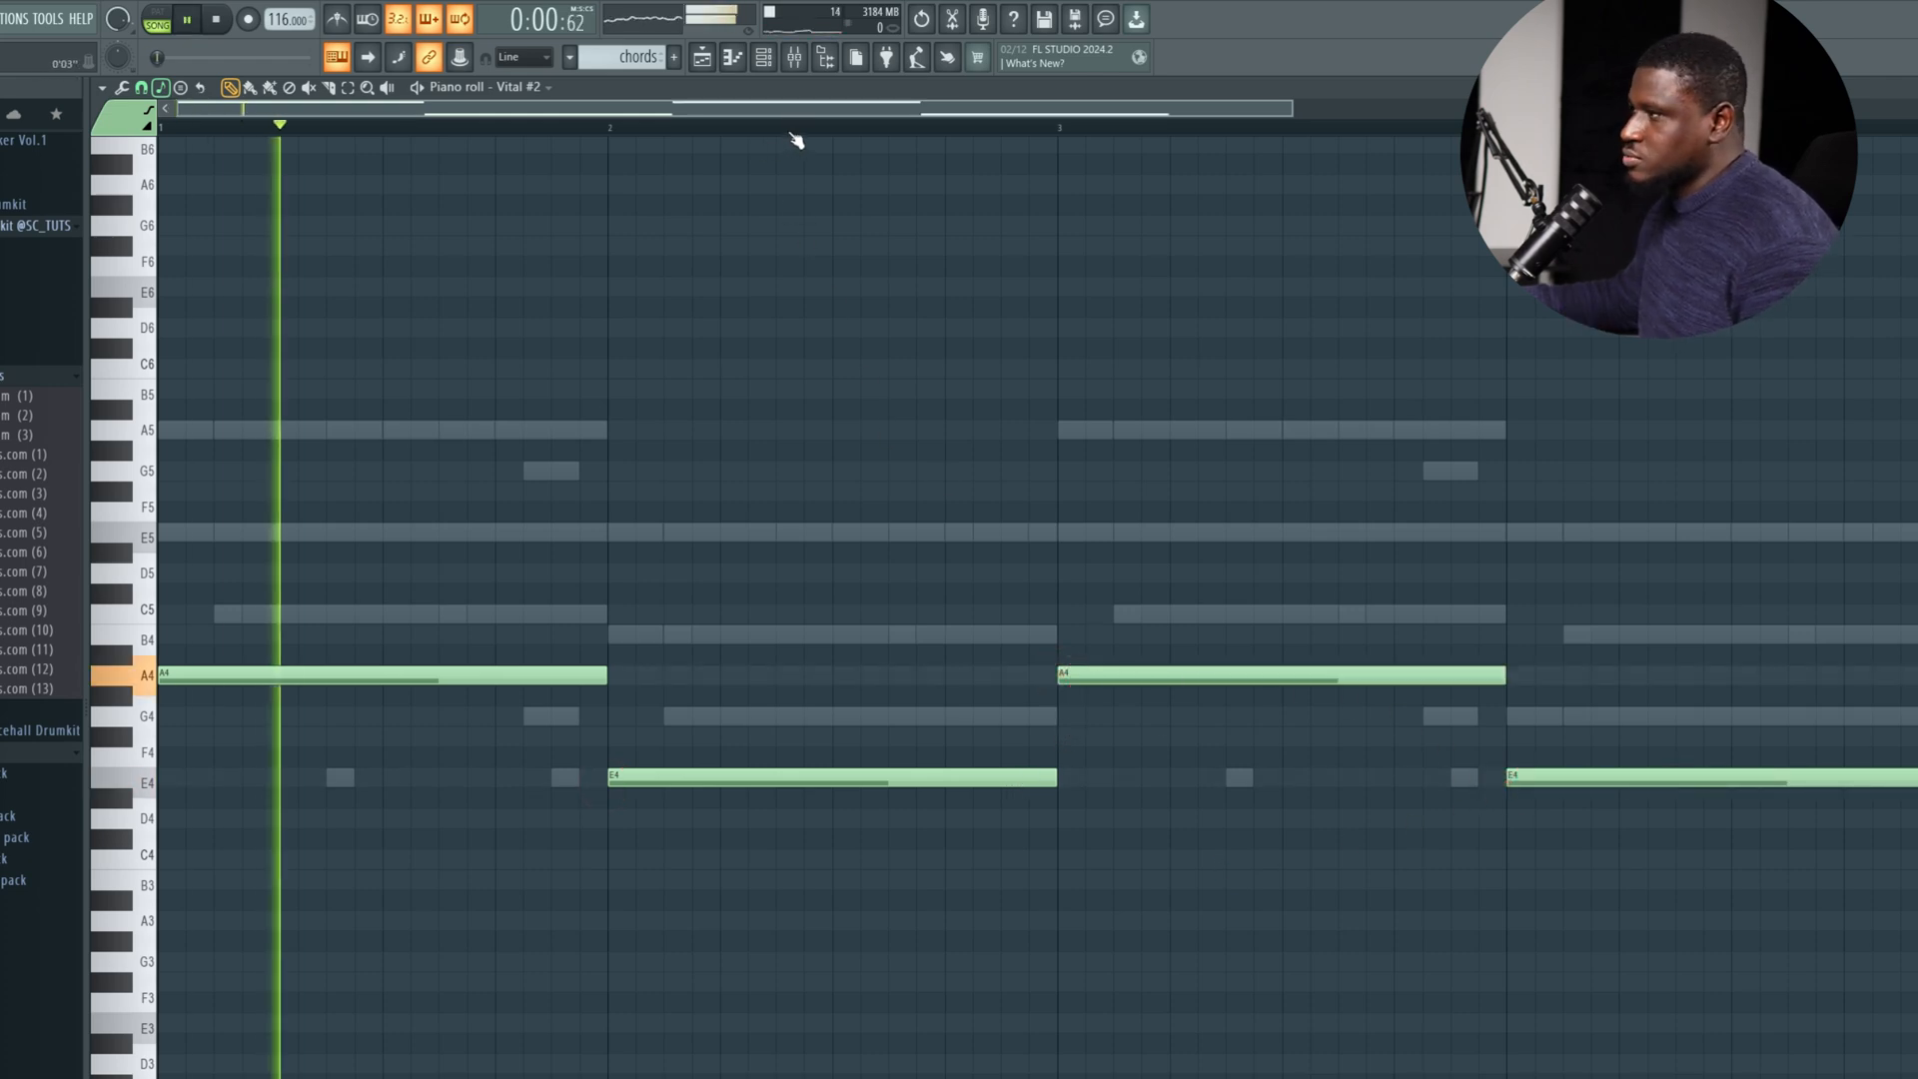
pyautogui.click(770, 60)
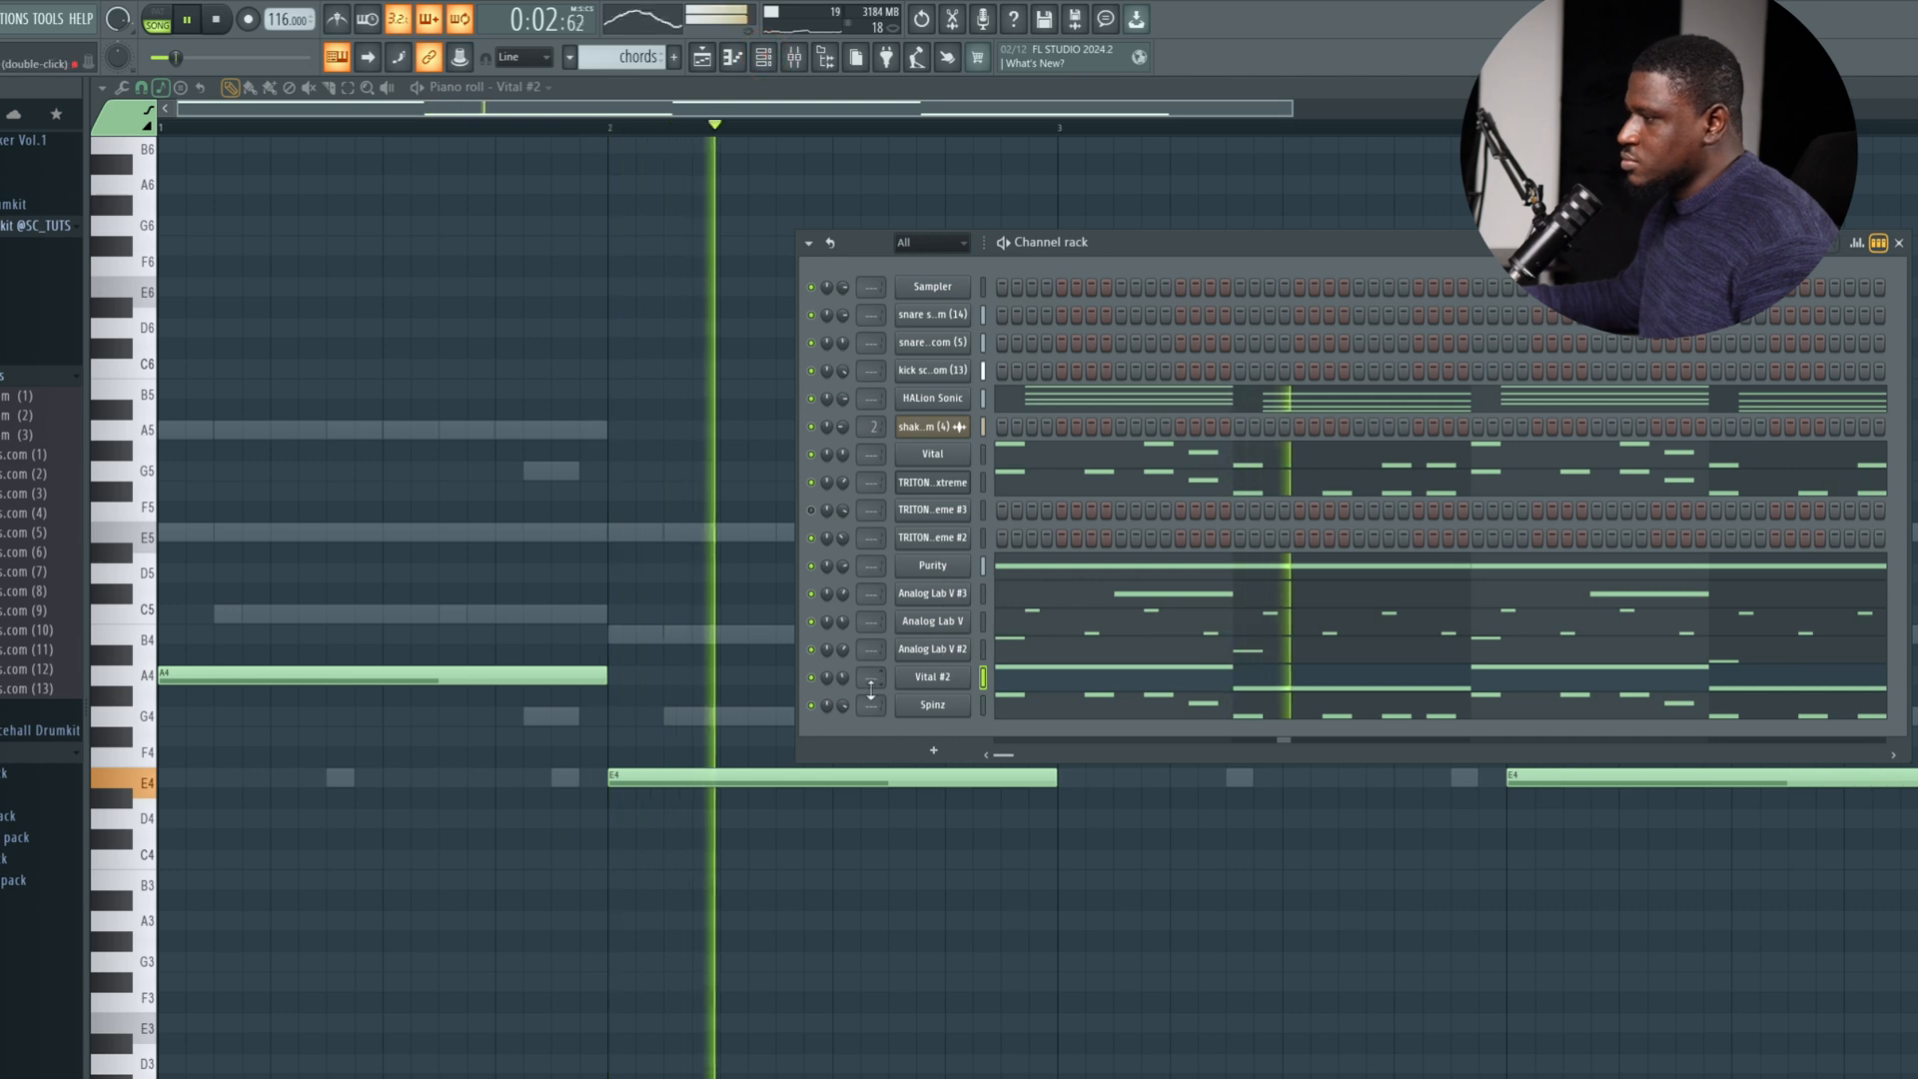
pyautogui.press('space')
pyautogui.press('space')
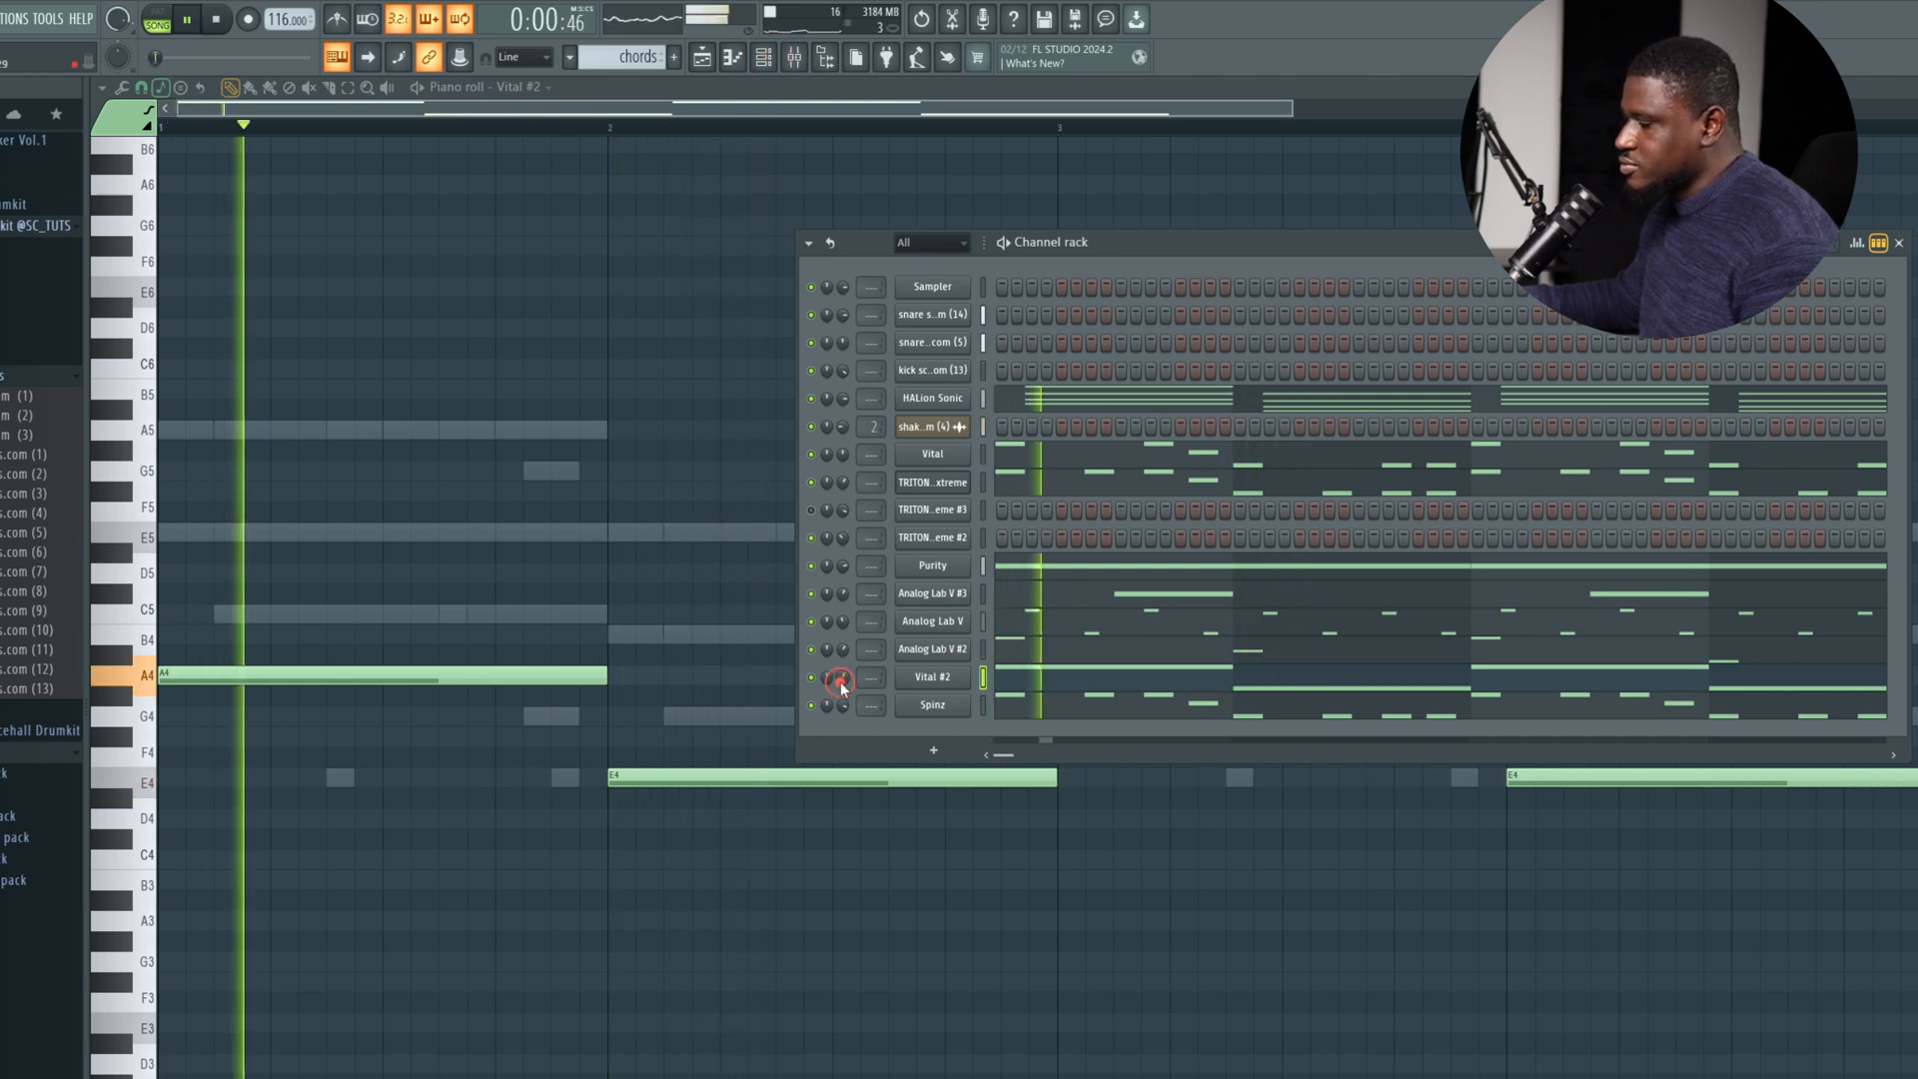
pyautogui.press('space')
pyautogui.press('space')
pyautogui.click(811, 706)
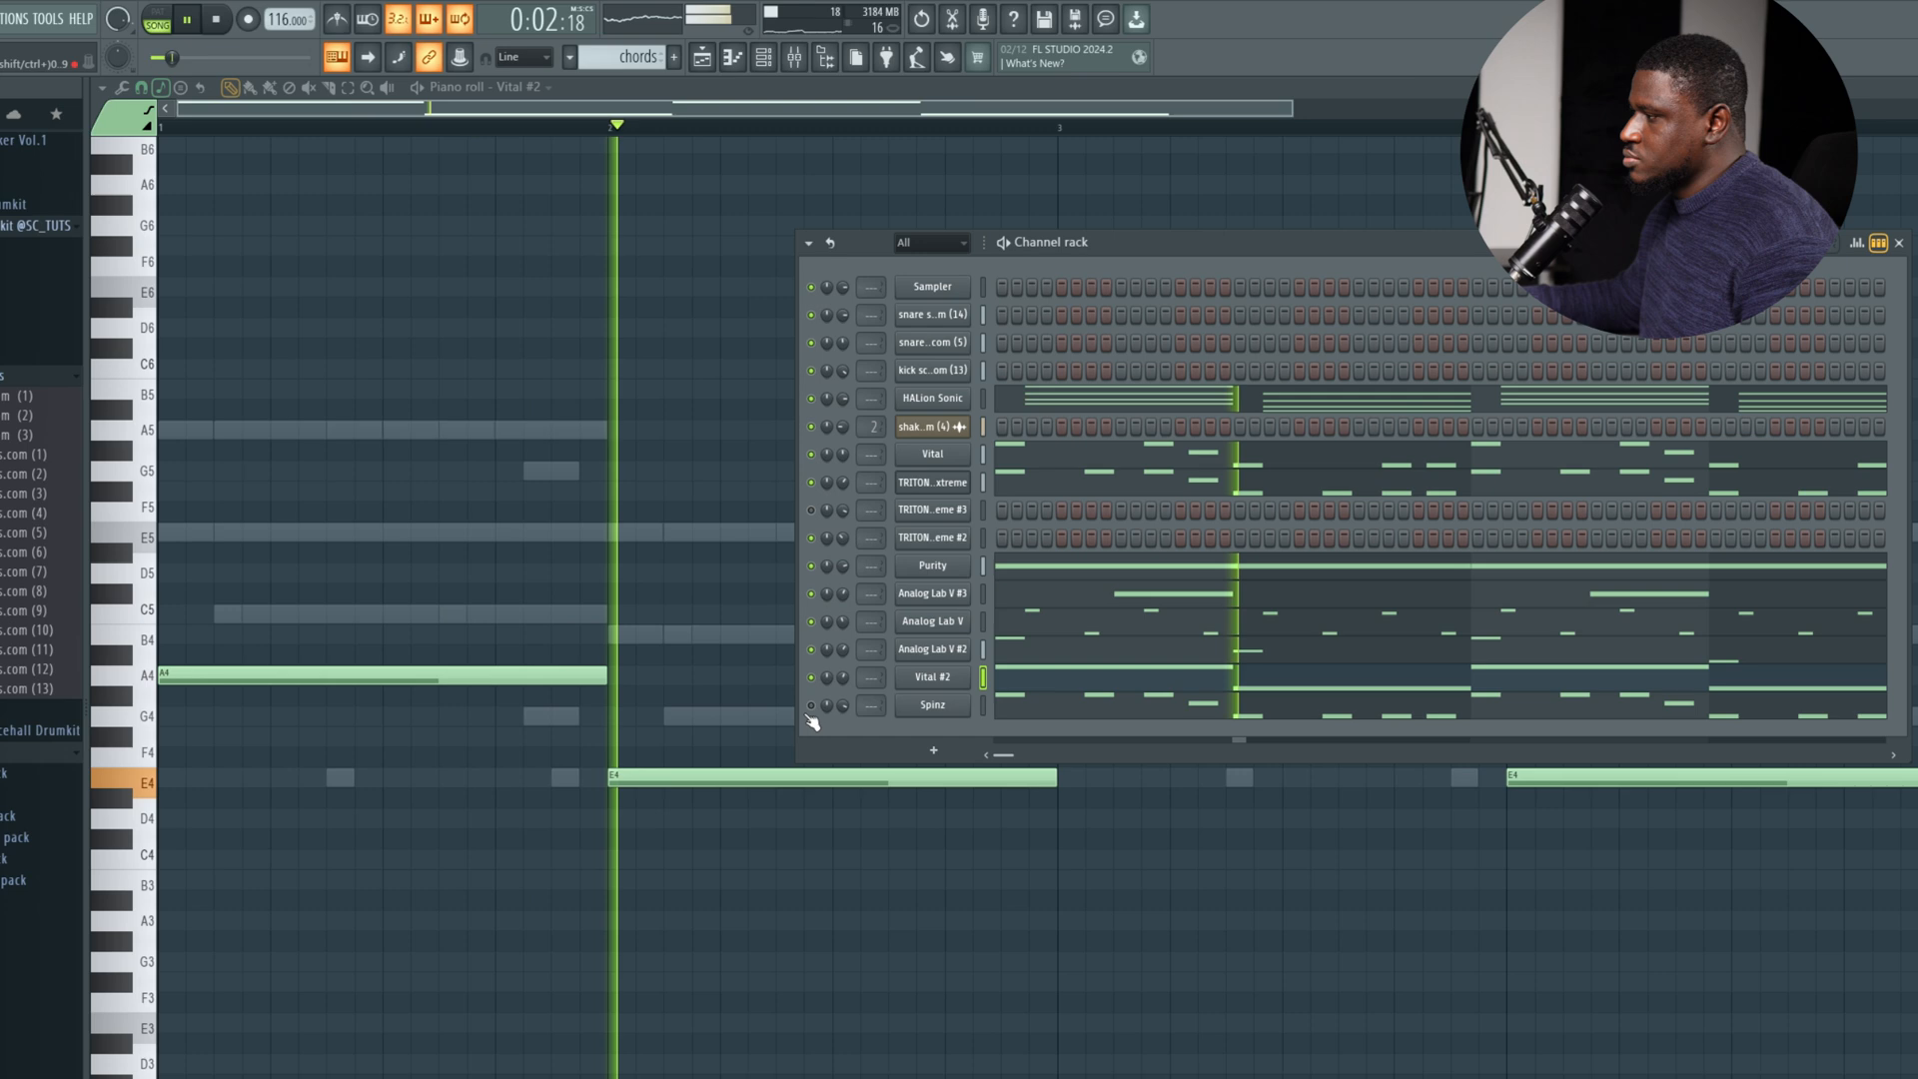
pyautogui.click(842, 677)
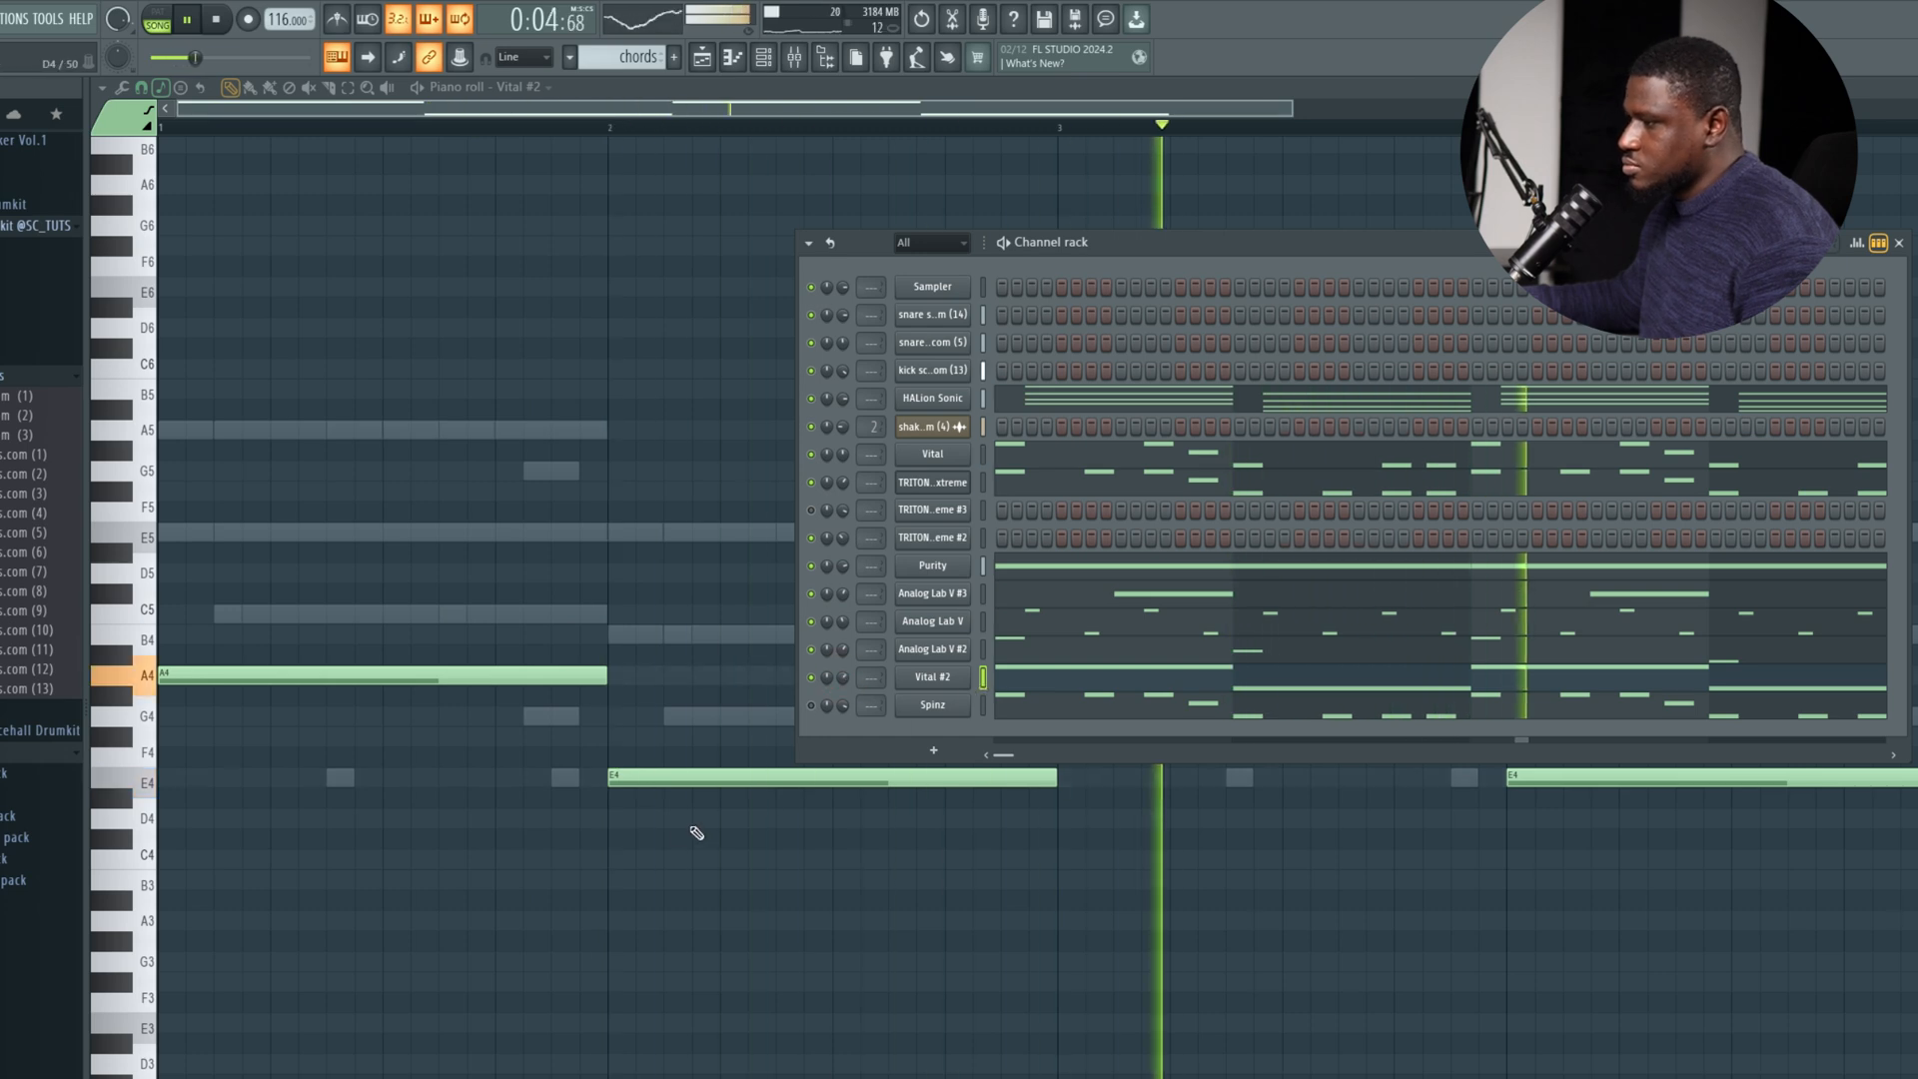
# Transpose all the Vital #2 notes up one octave to A5 and E5 and play them.
pyautogui.click(146, 539)
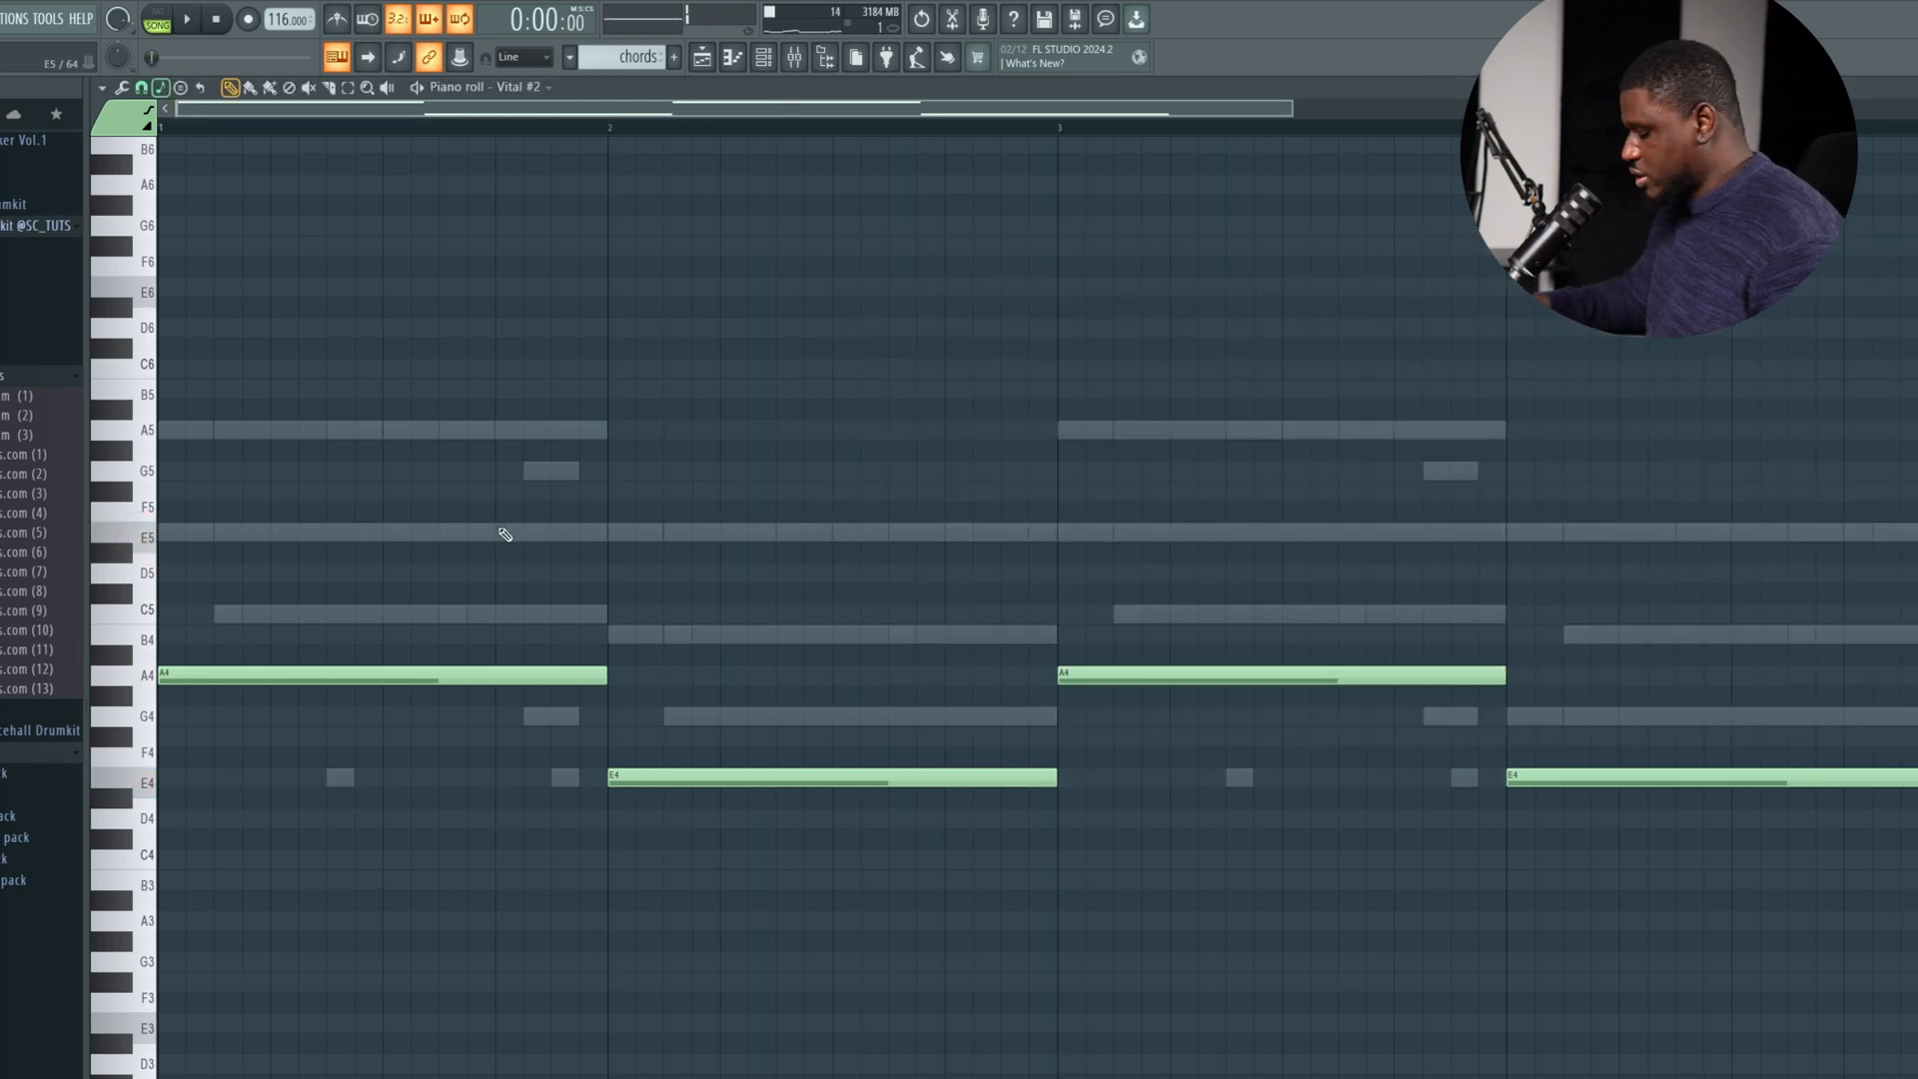
pyautogui.hotkey('ctrl', 'Up')
pyautogui.press('space')
# Lower the A5 notes in bars 1 and 3 to A4 during playback and bring the channel rack back up.
pyautogui.moveTo(497, 527); pyautogui.dragTo(497, 671)
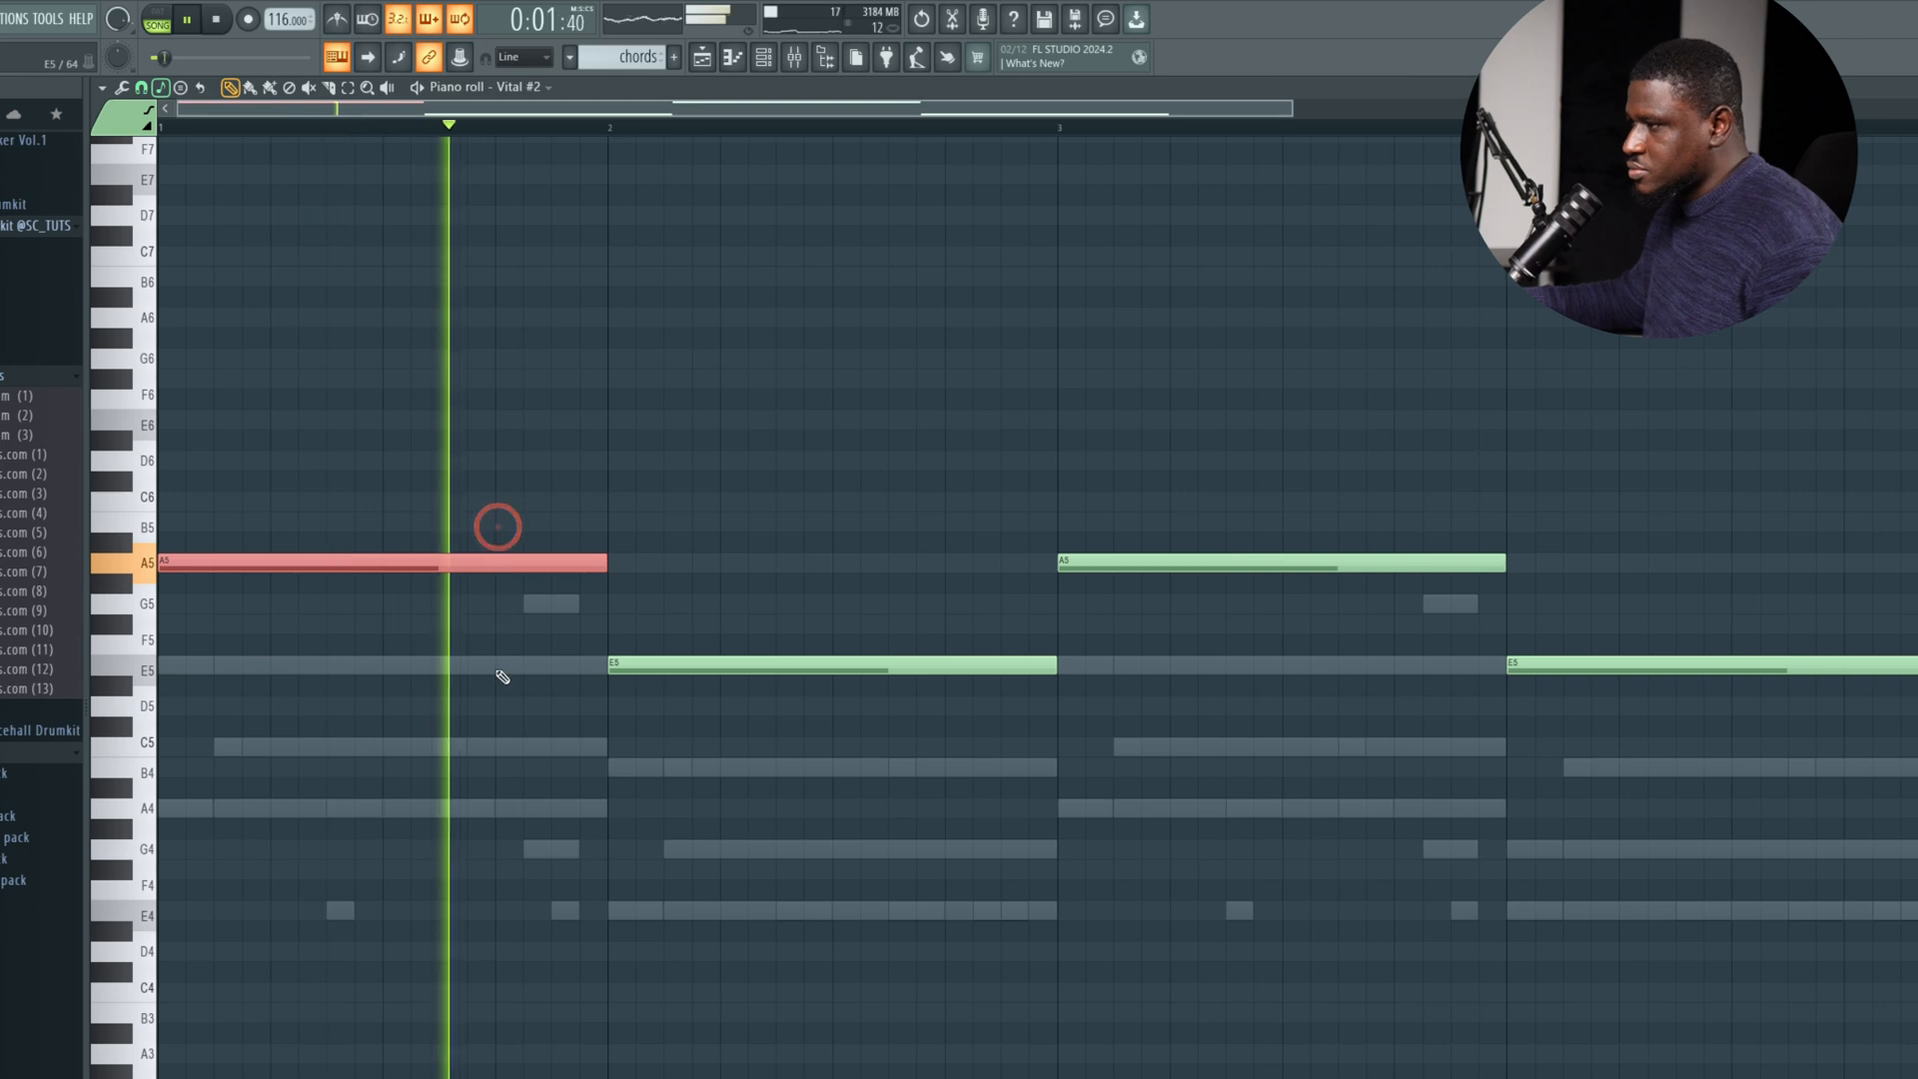
pyautogui.press('space')
pyautogui.hotkey('ctrl', 'Down')
pyautogui.press('space')
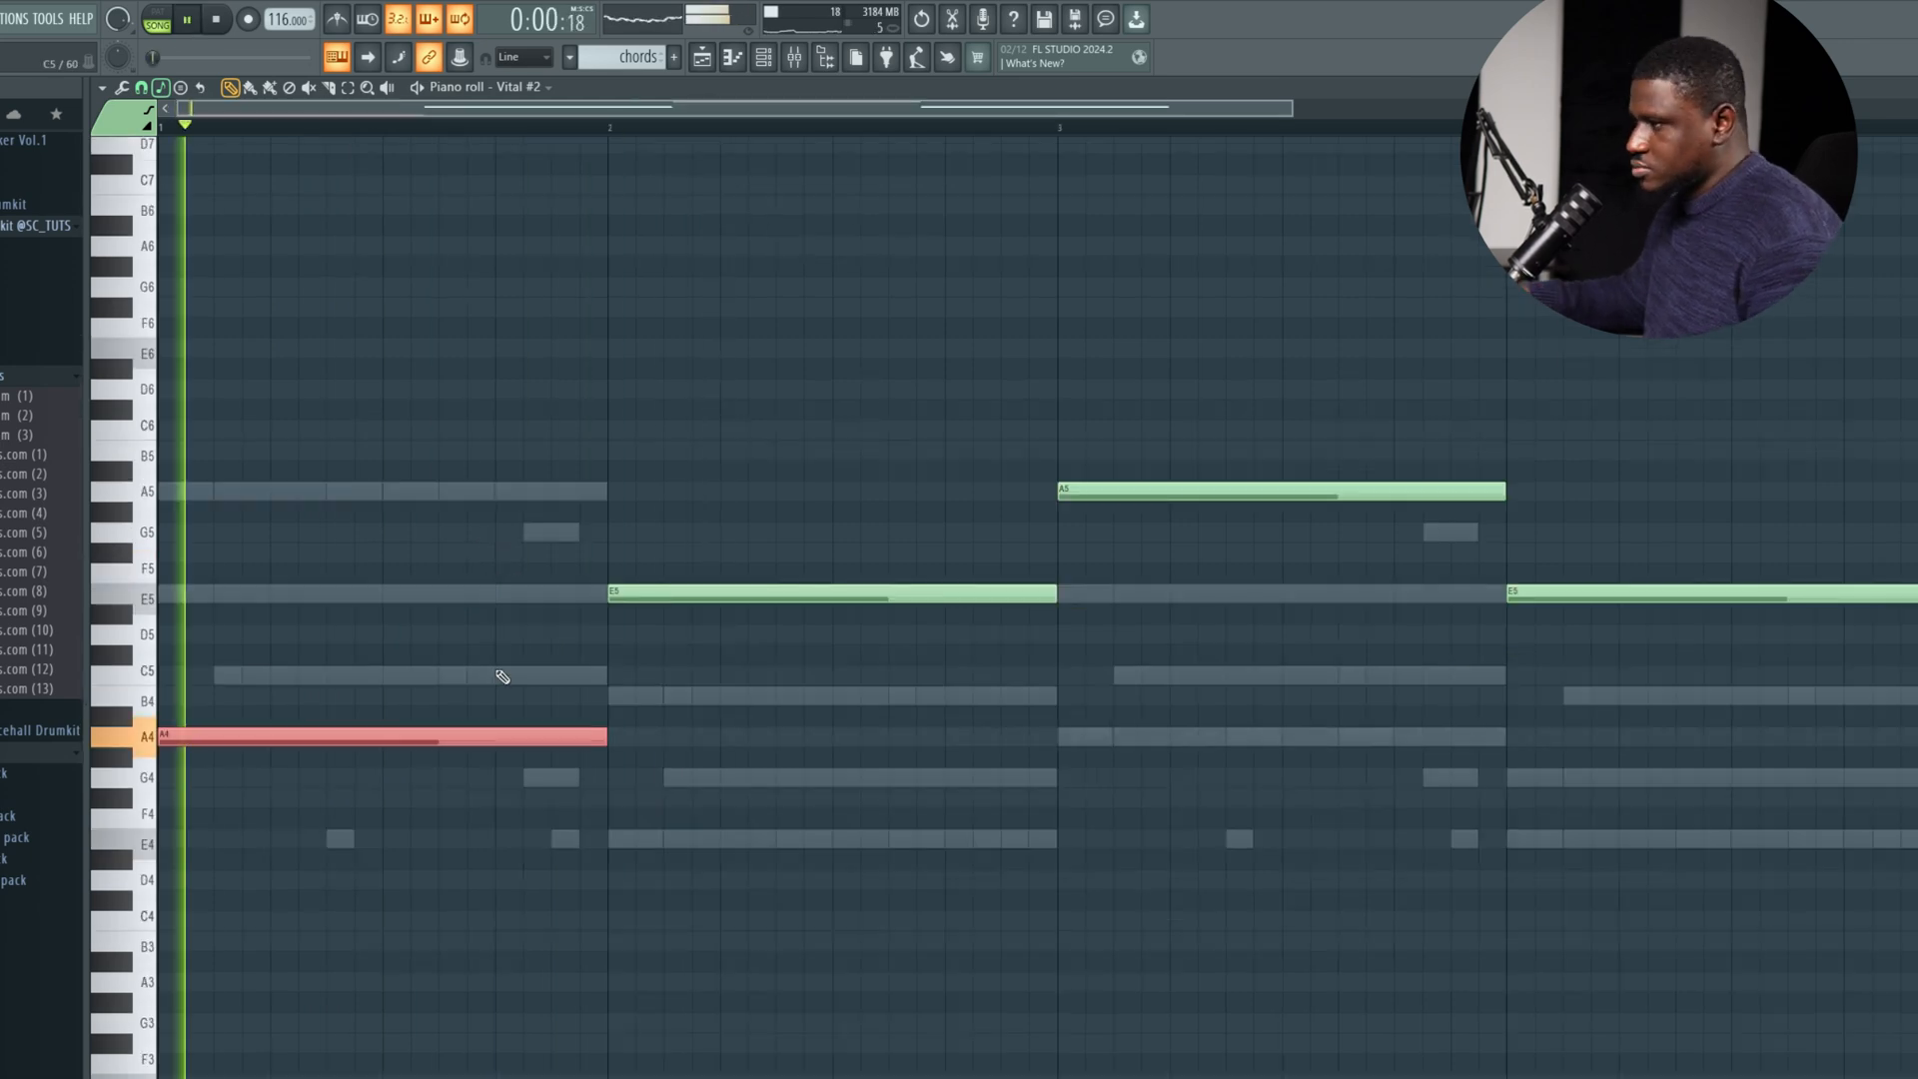
pyautogui.click(1237, 491)
pyautogui.hotkey('ctrl', 'Down')
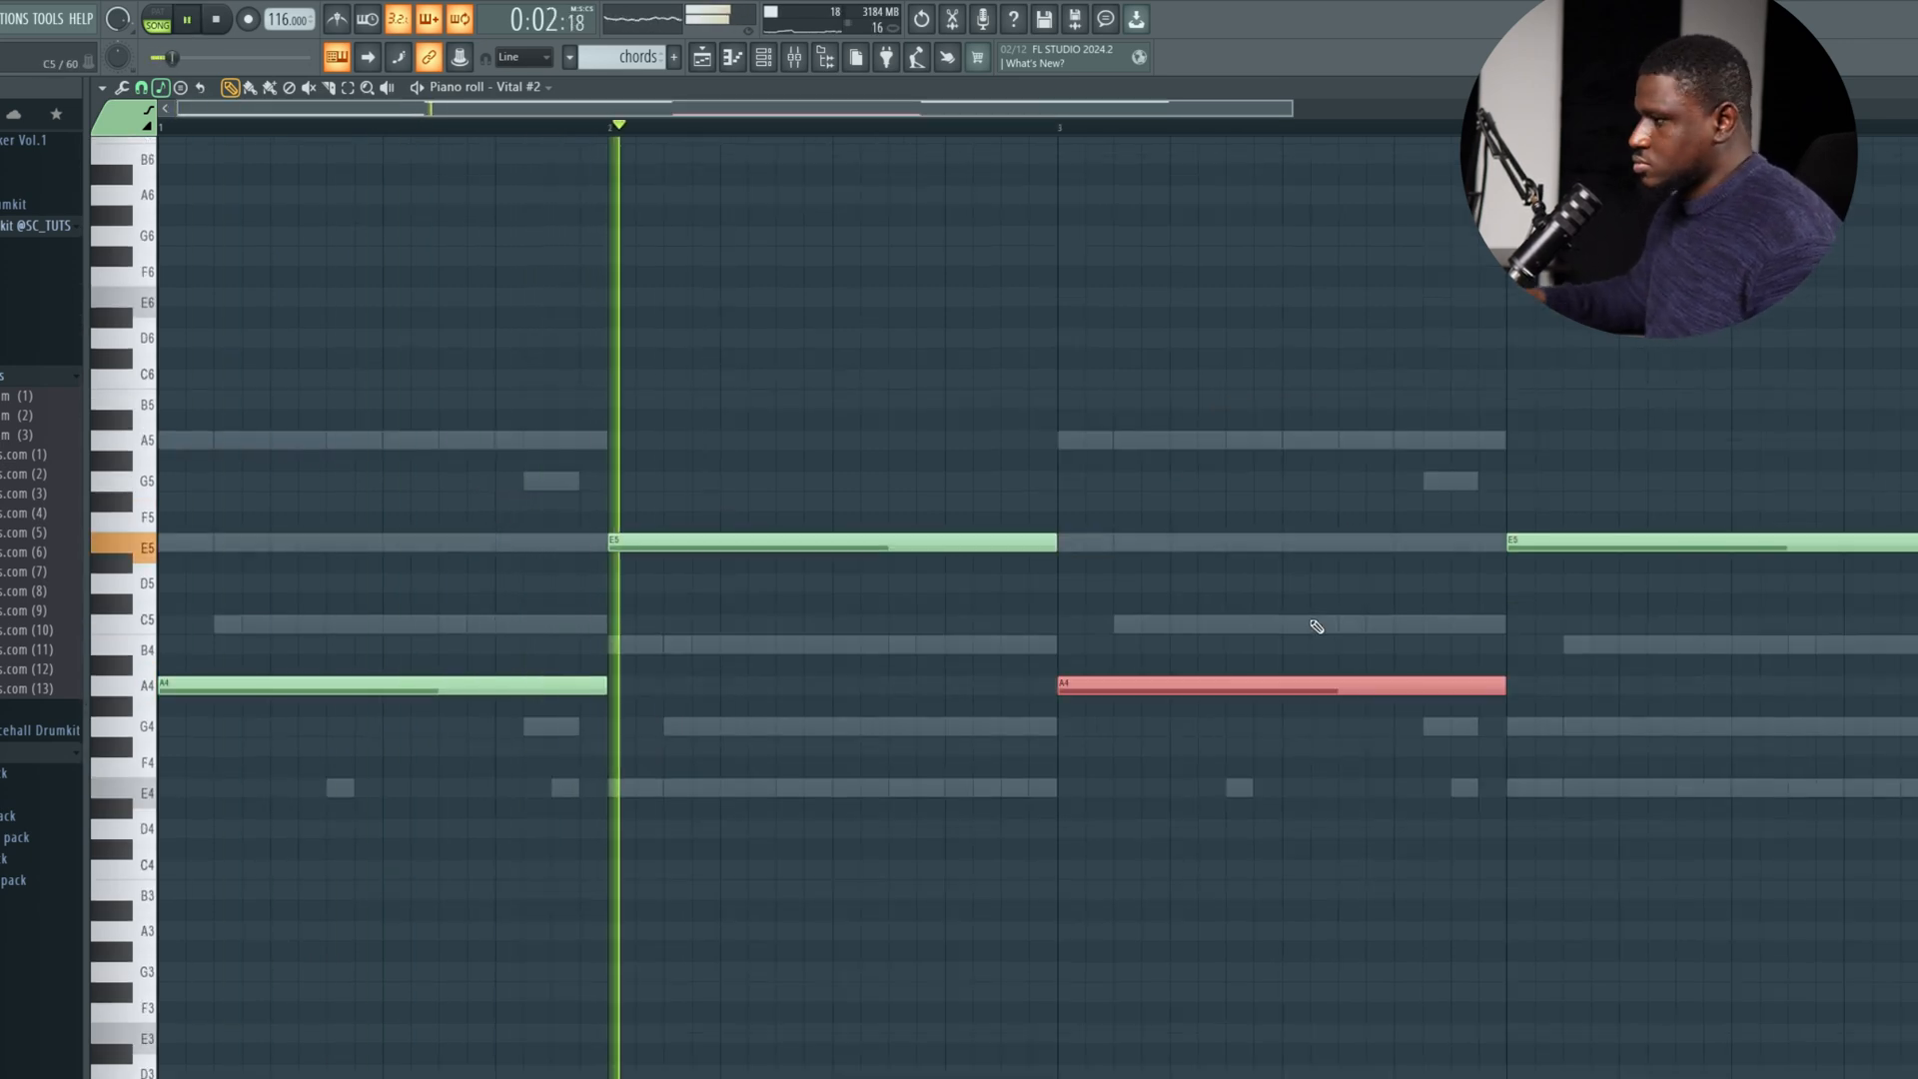
pyautogui.keyDown('ctrl'); pyautogui.click(1356, 524); pyautogui.keyUp('ctrl')
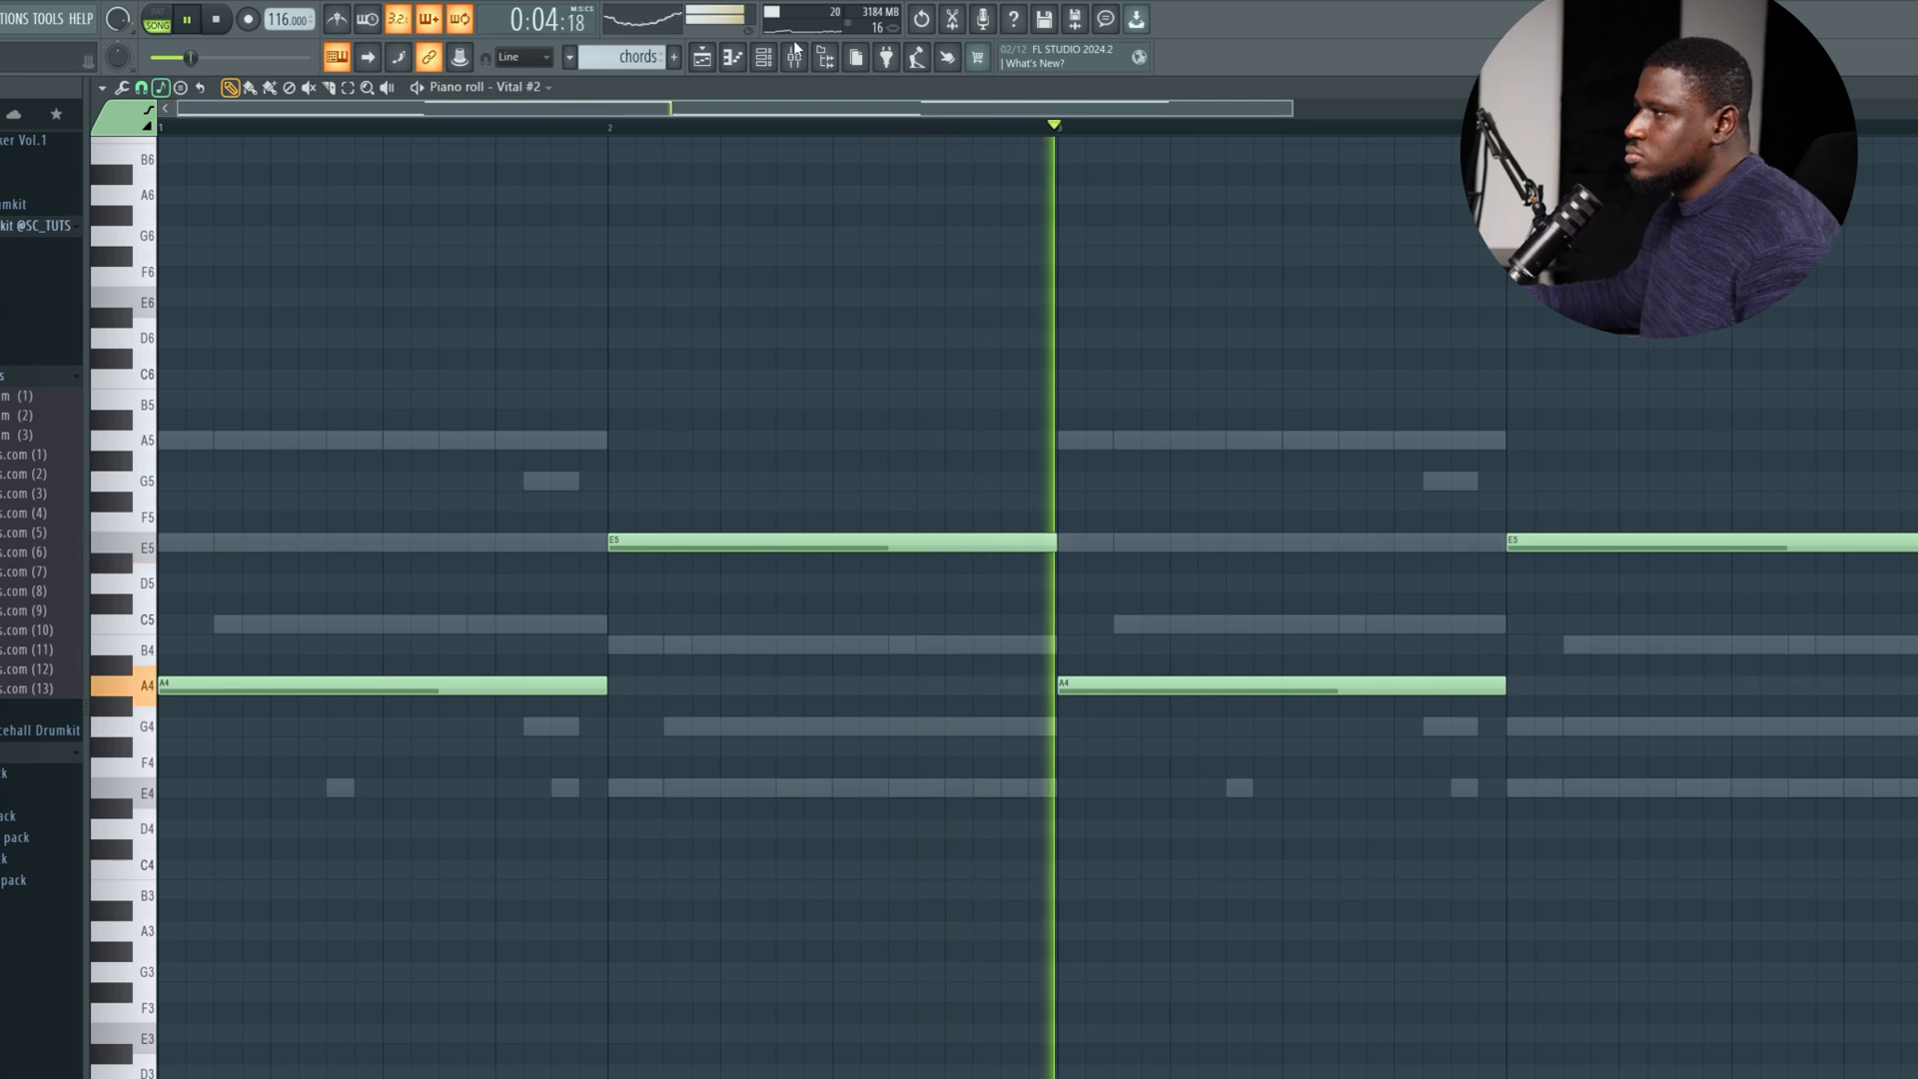
pyautogui.click(763, 57)
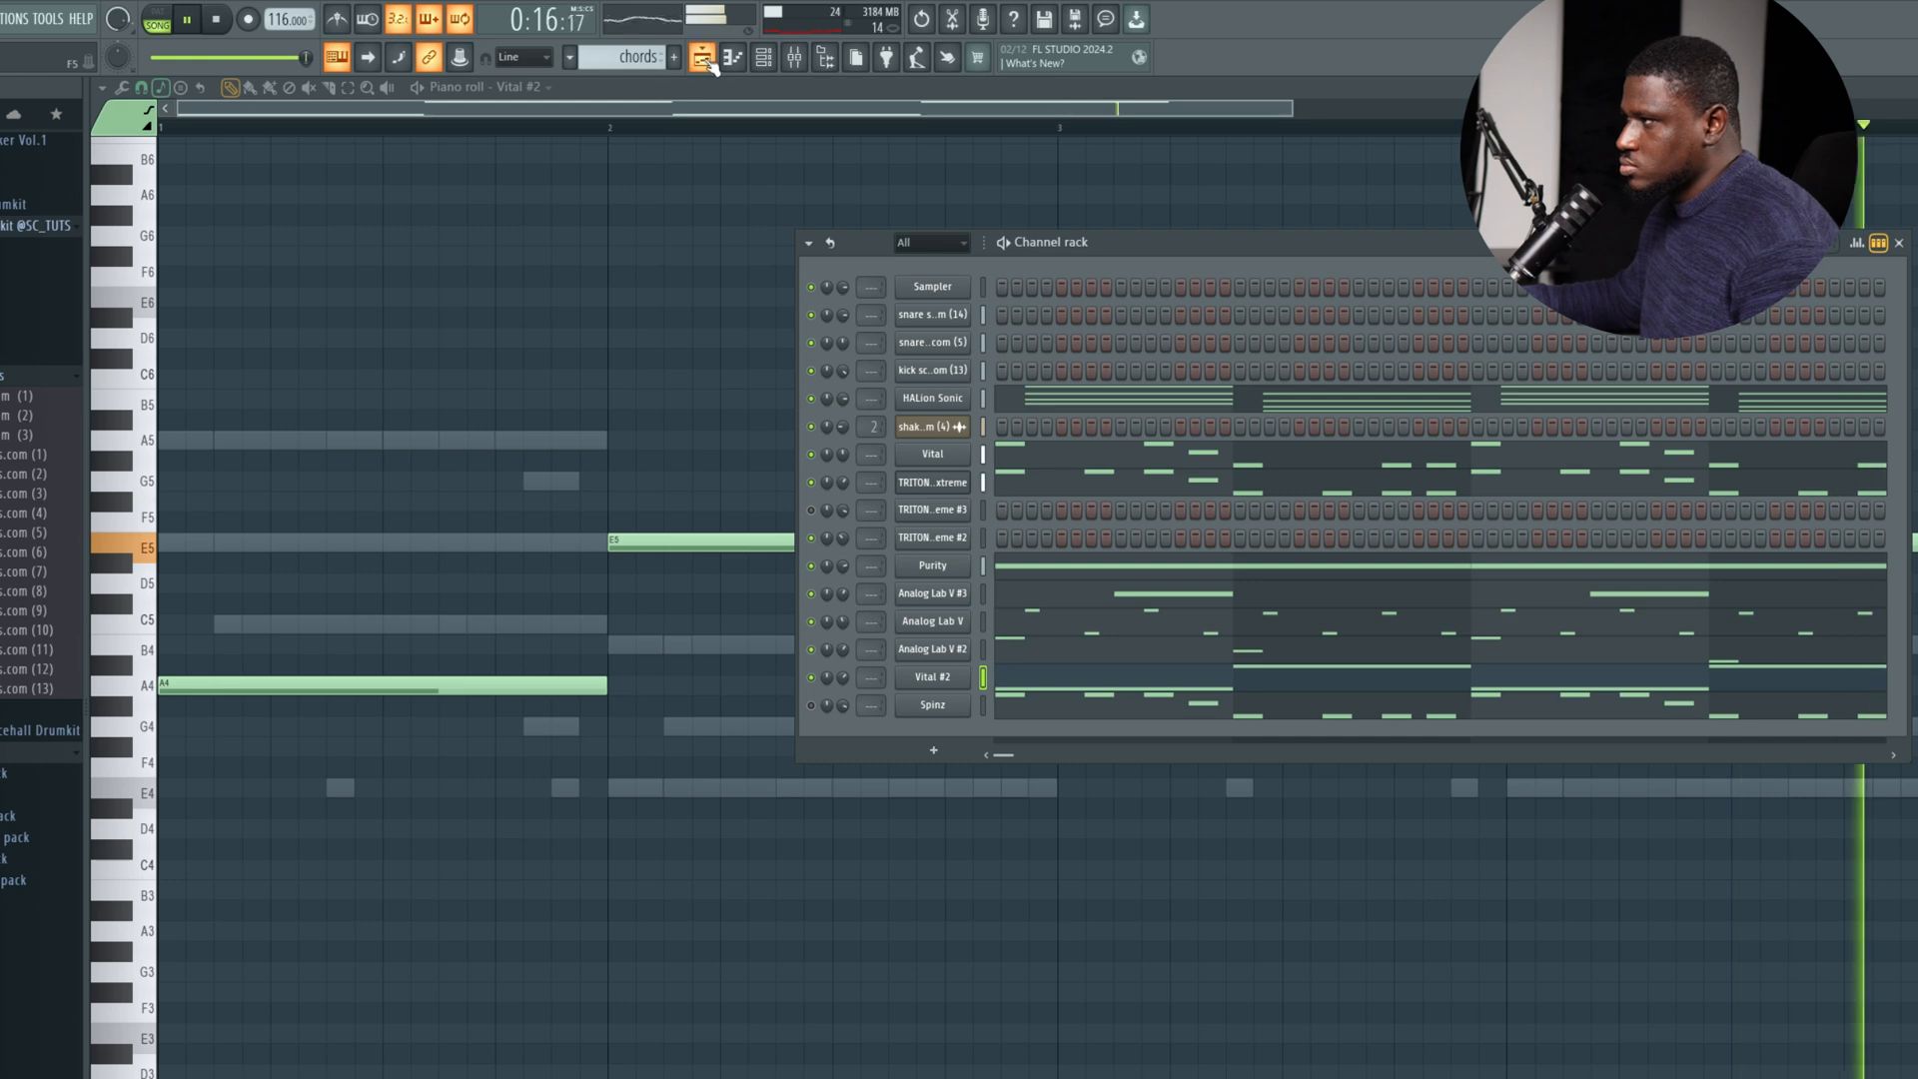
# Check the Solo Violin Vib. sound on TRITON Extreme #2, close the plugin and open the channel's piano roll.
pyautogui.click(945, 540)
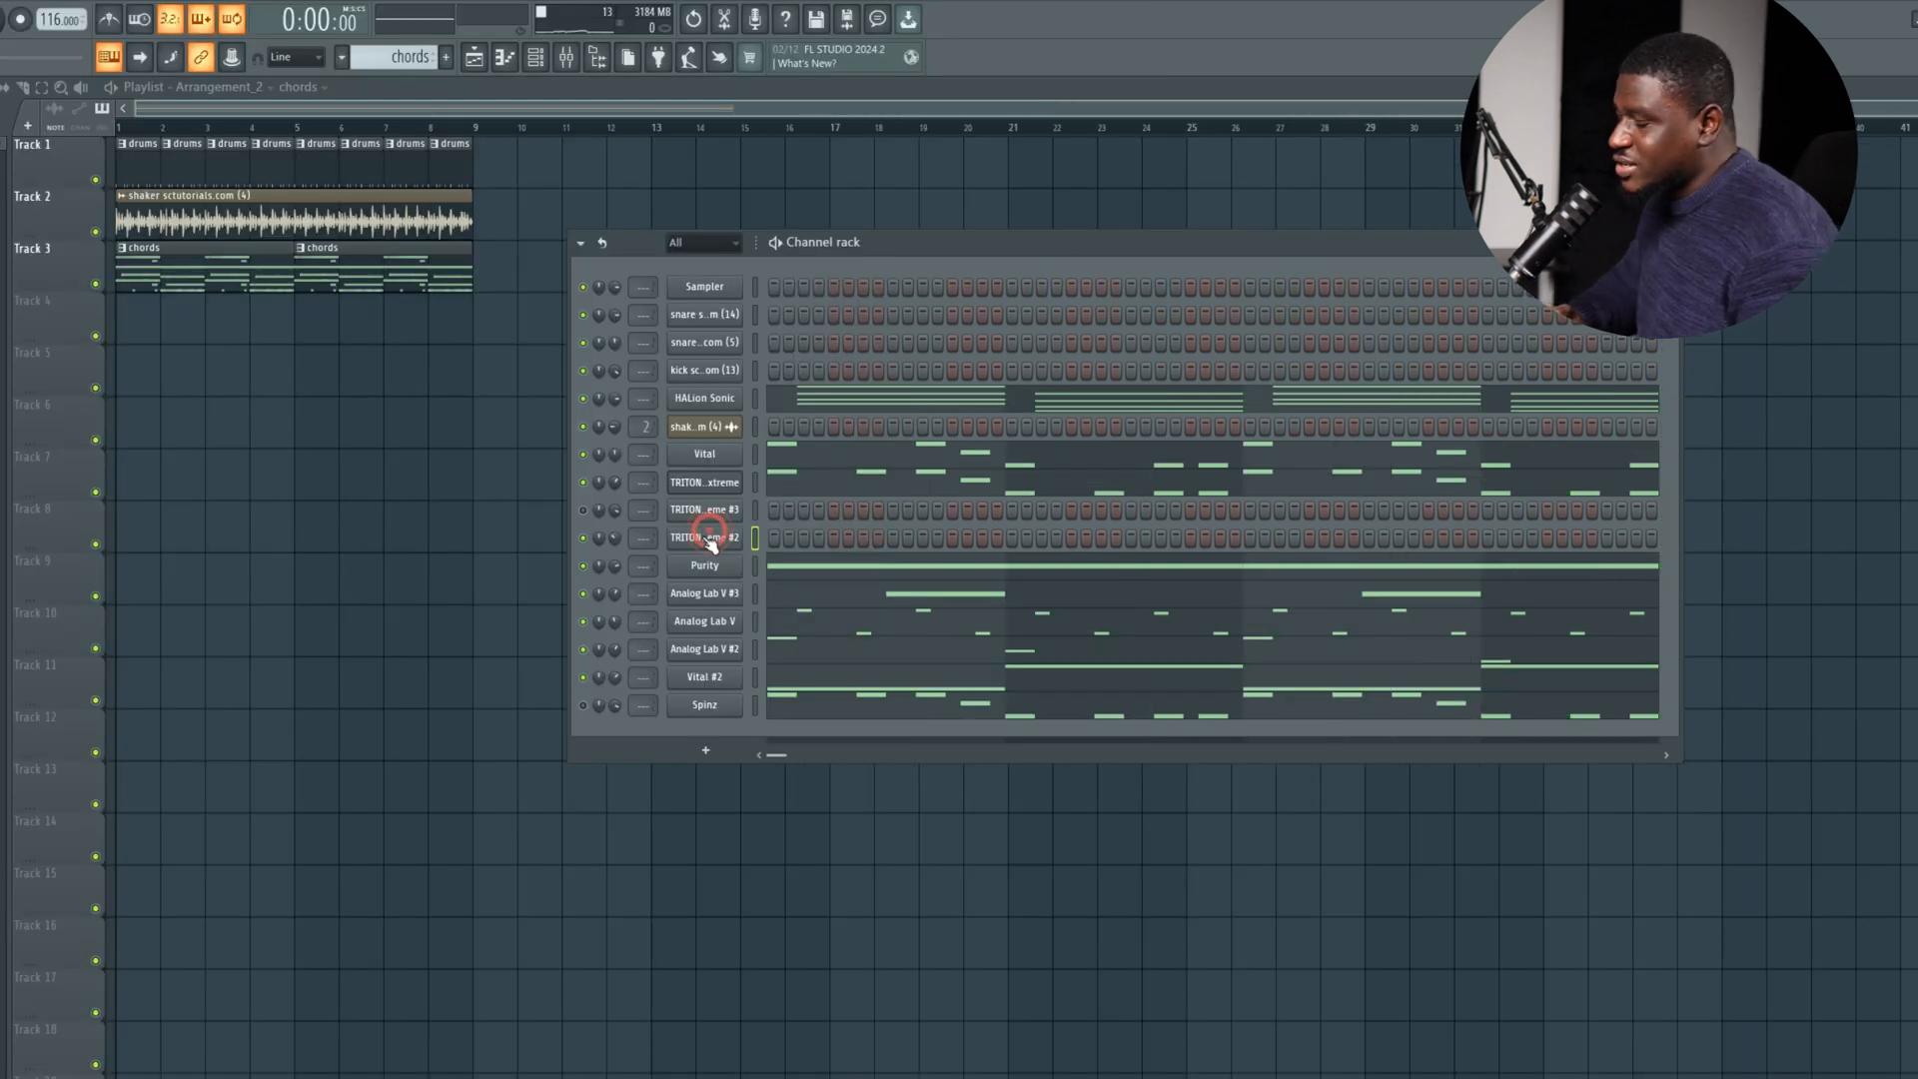
pyautogui.click(704, 540)
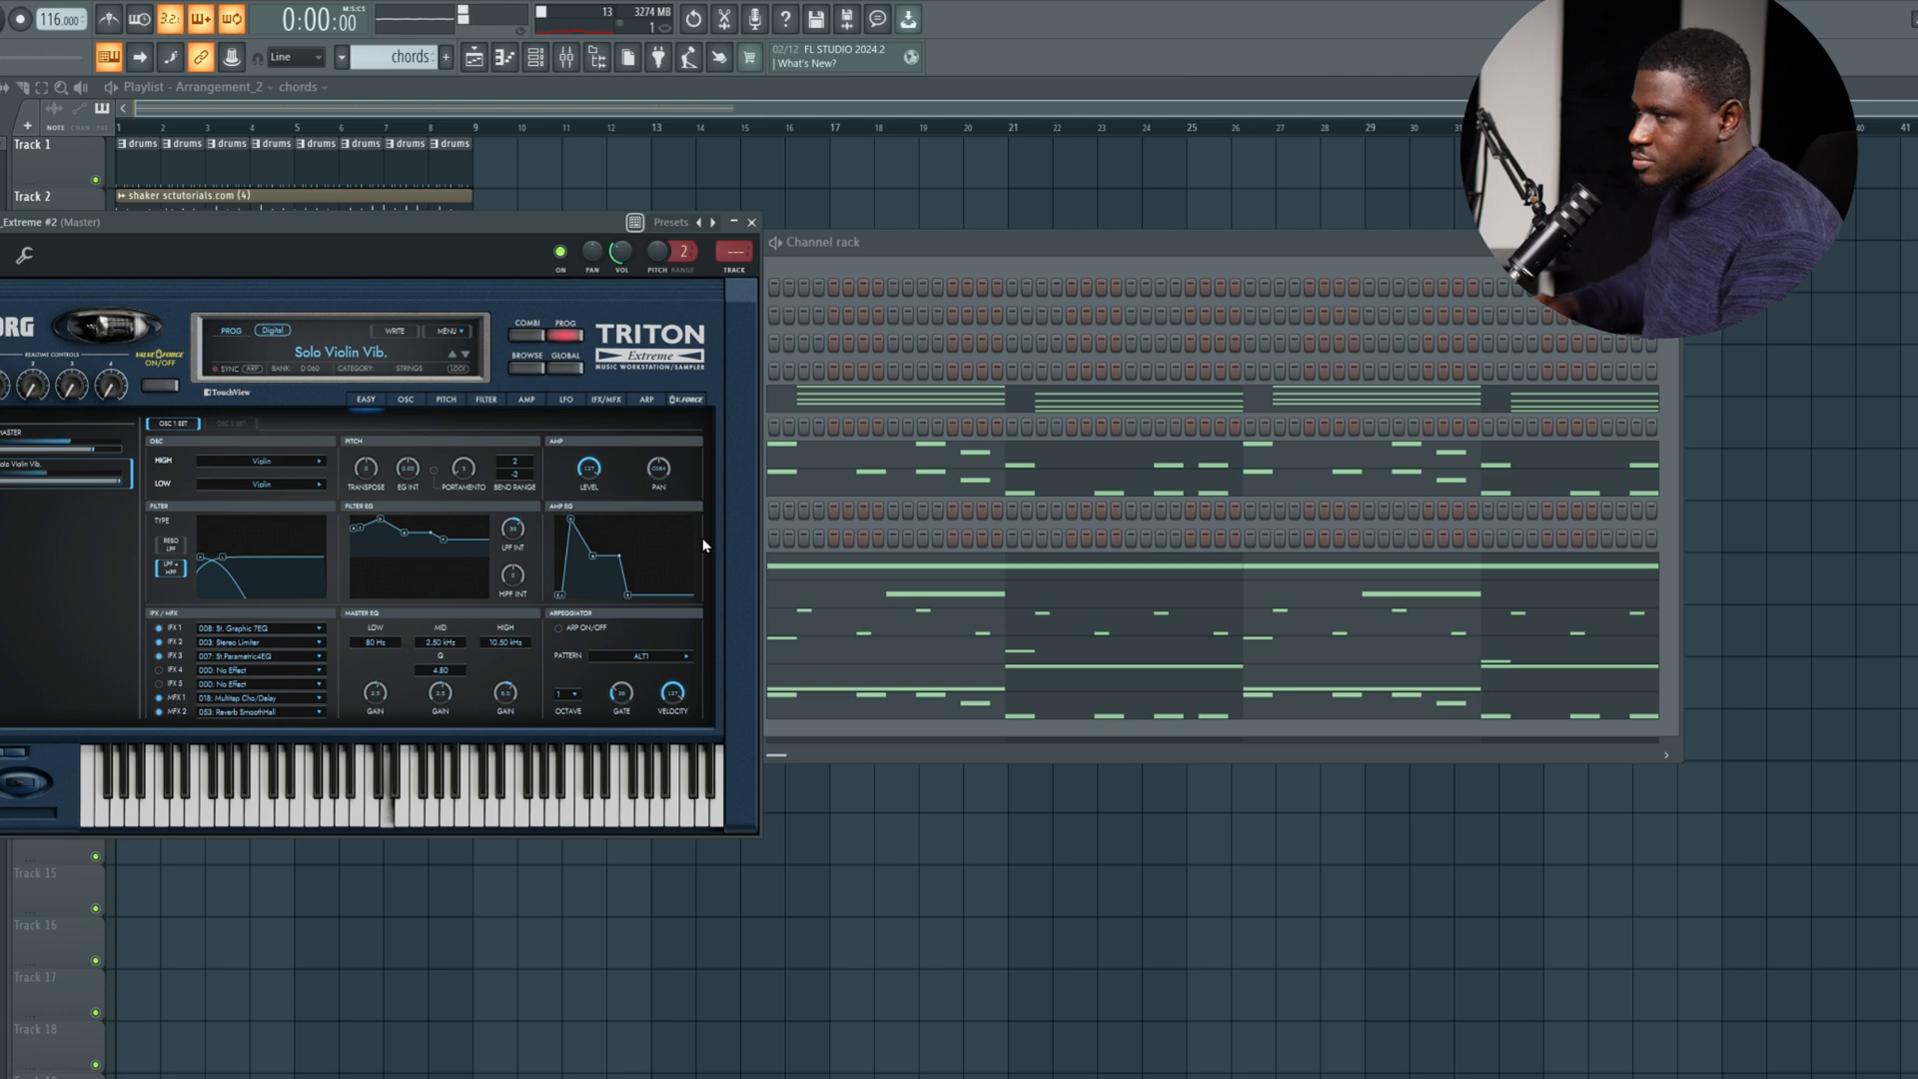
pyautogui.click(752, 222)
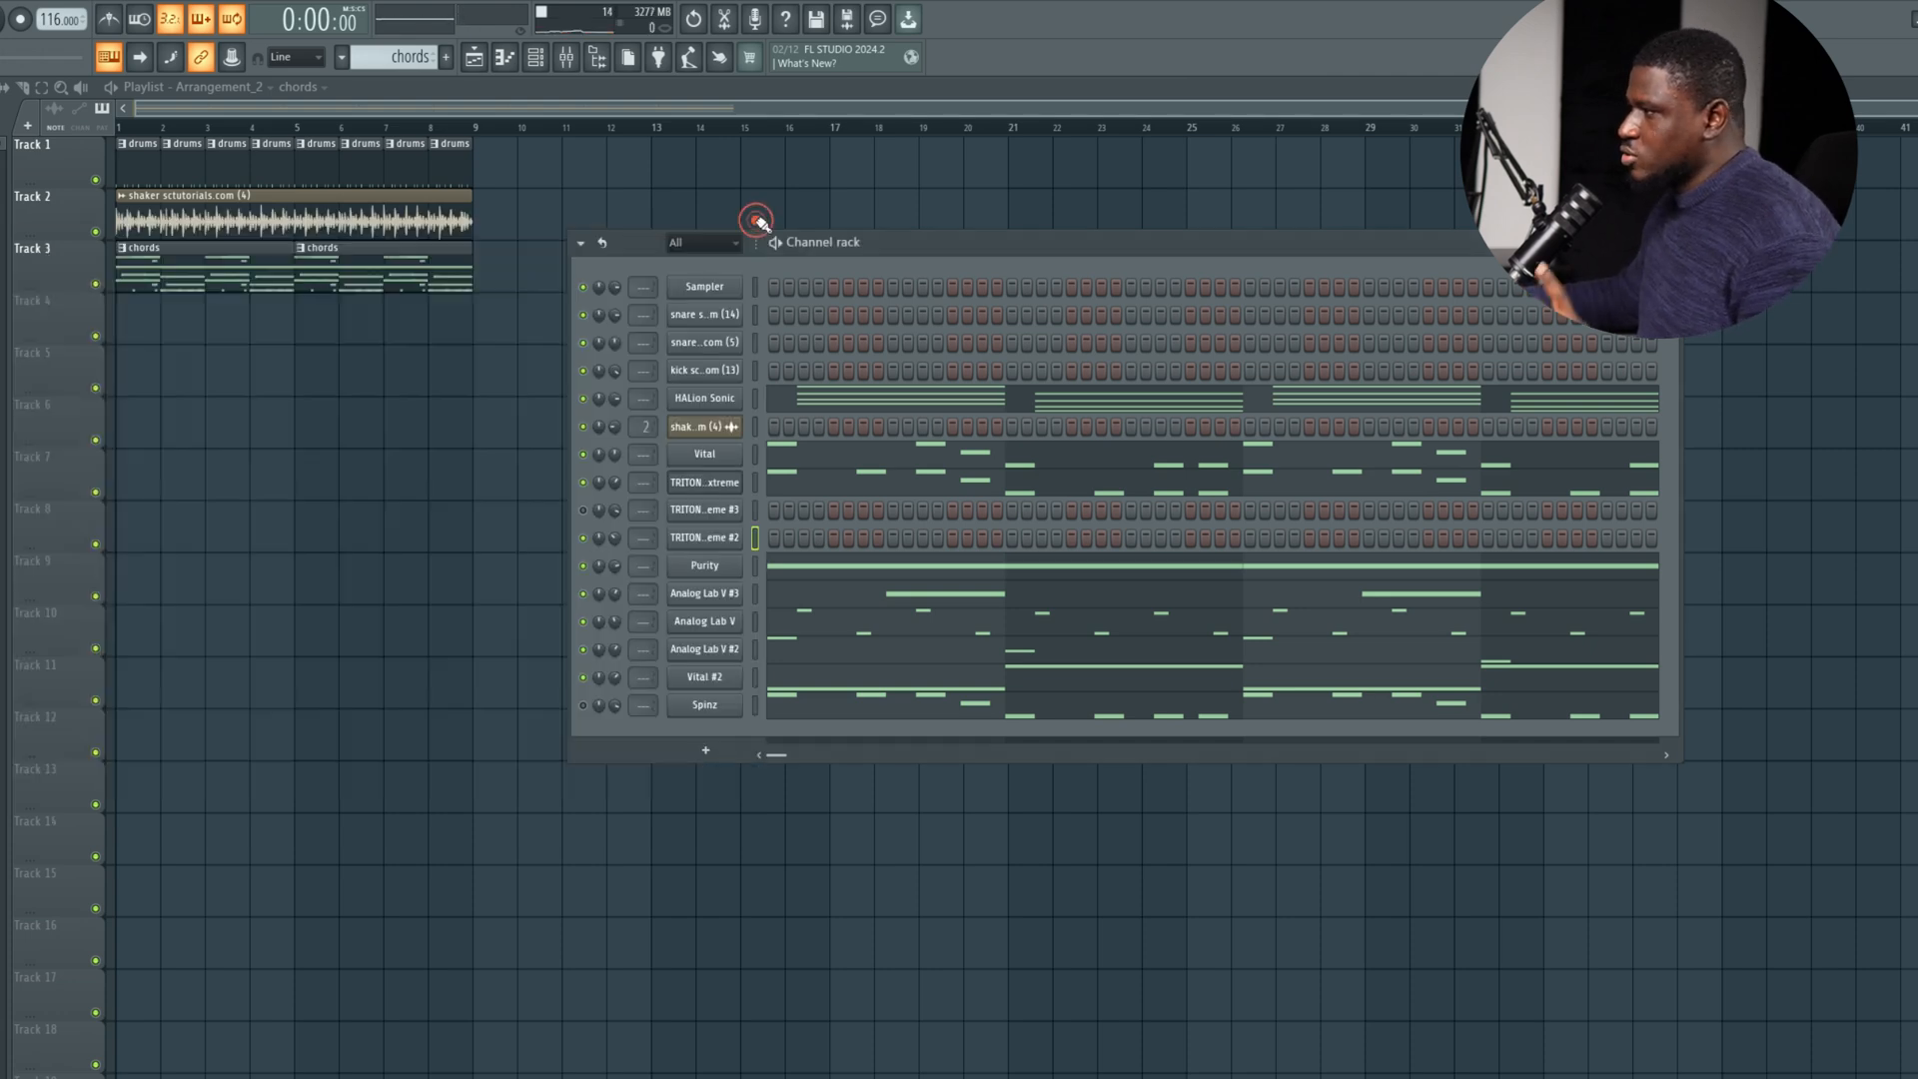
pyautogui.rightClick(731, 543)
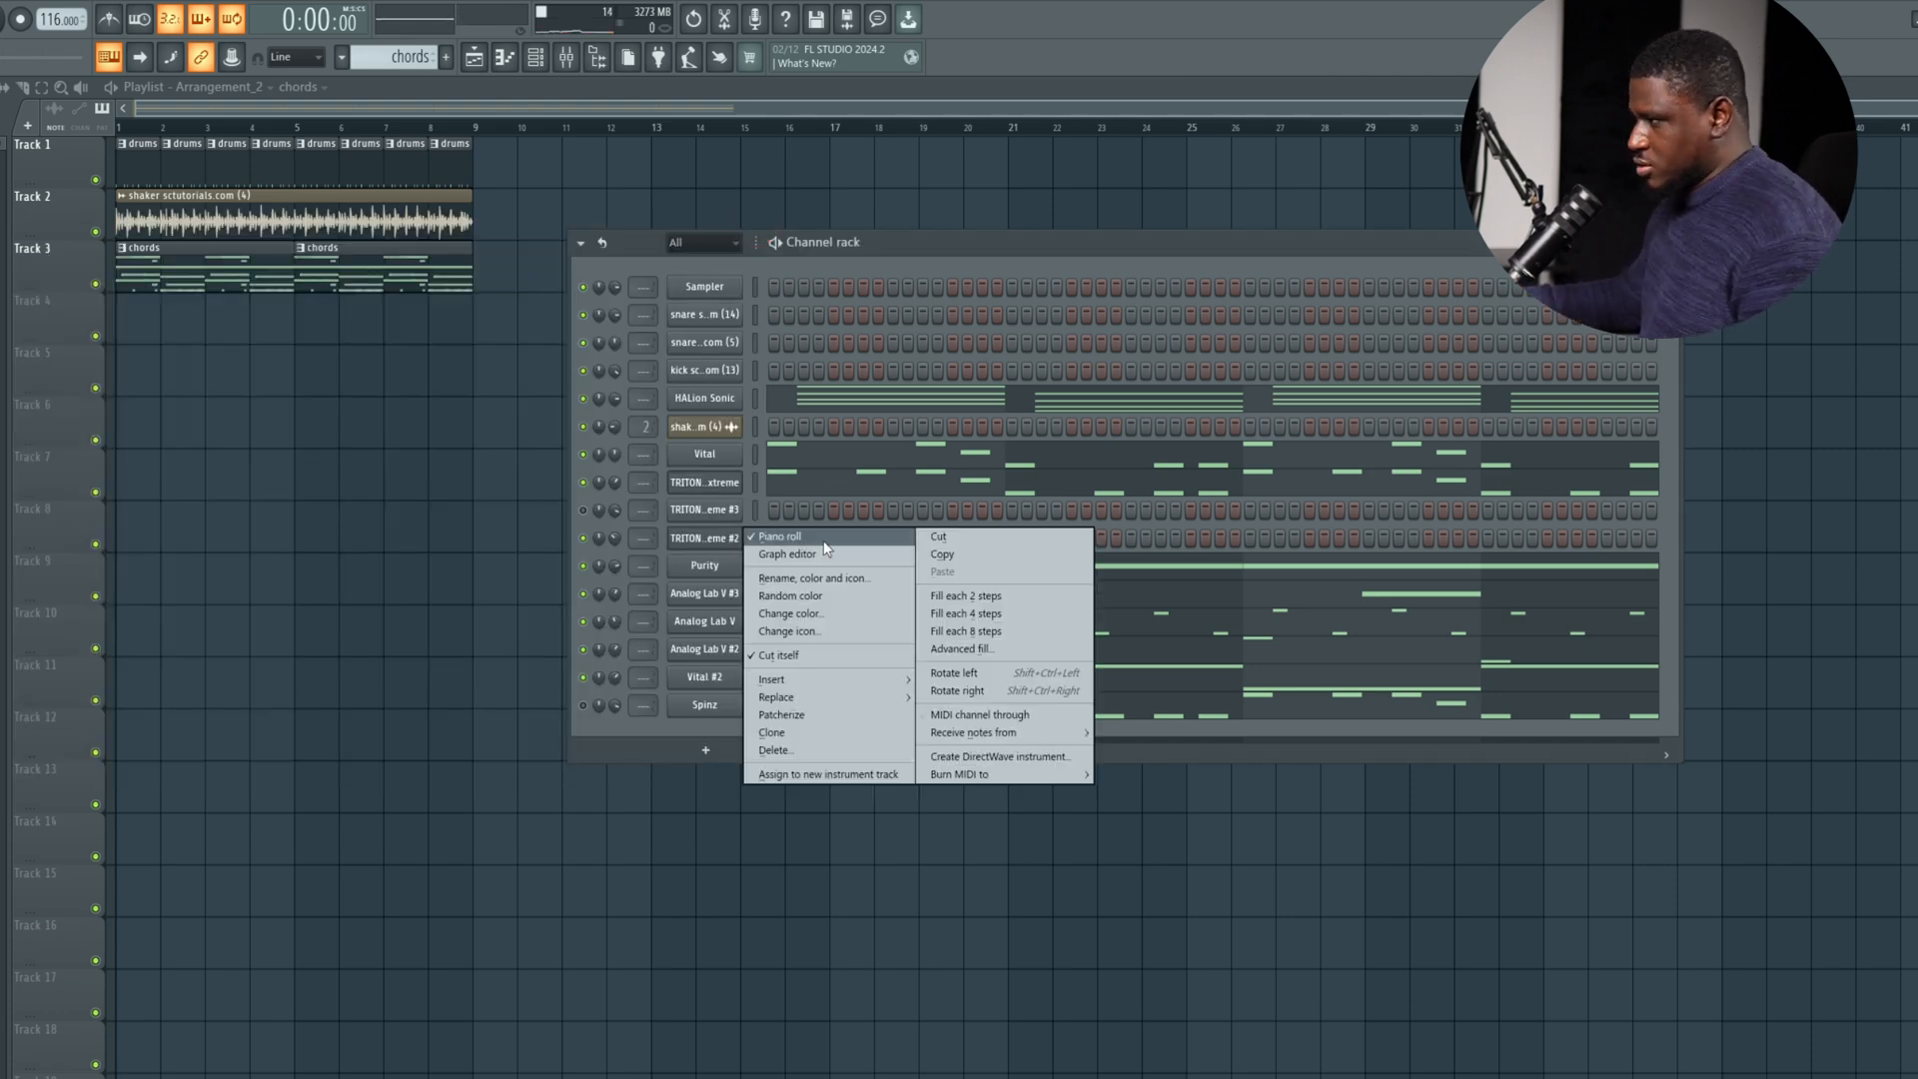
pyautogui.rightClick(701, 546)
pyautogui.click(763, 537)
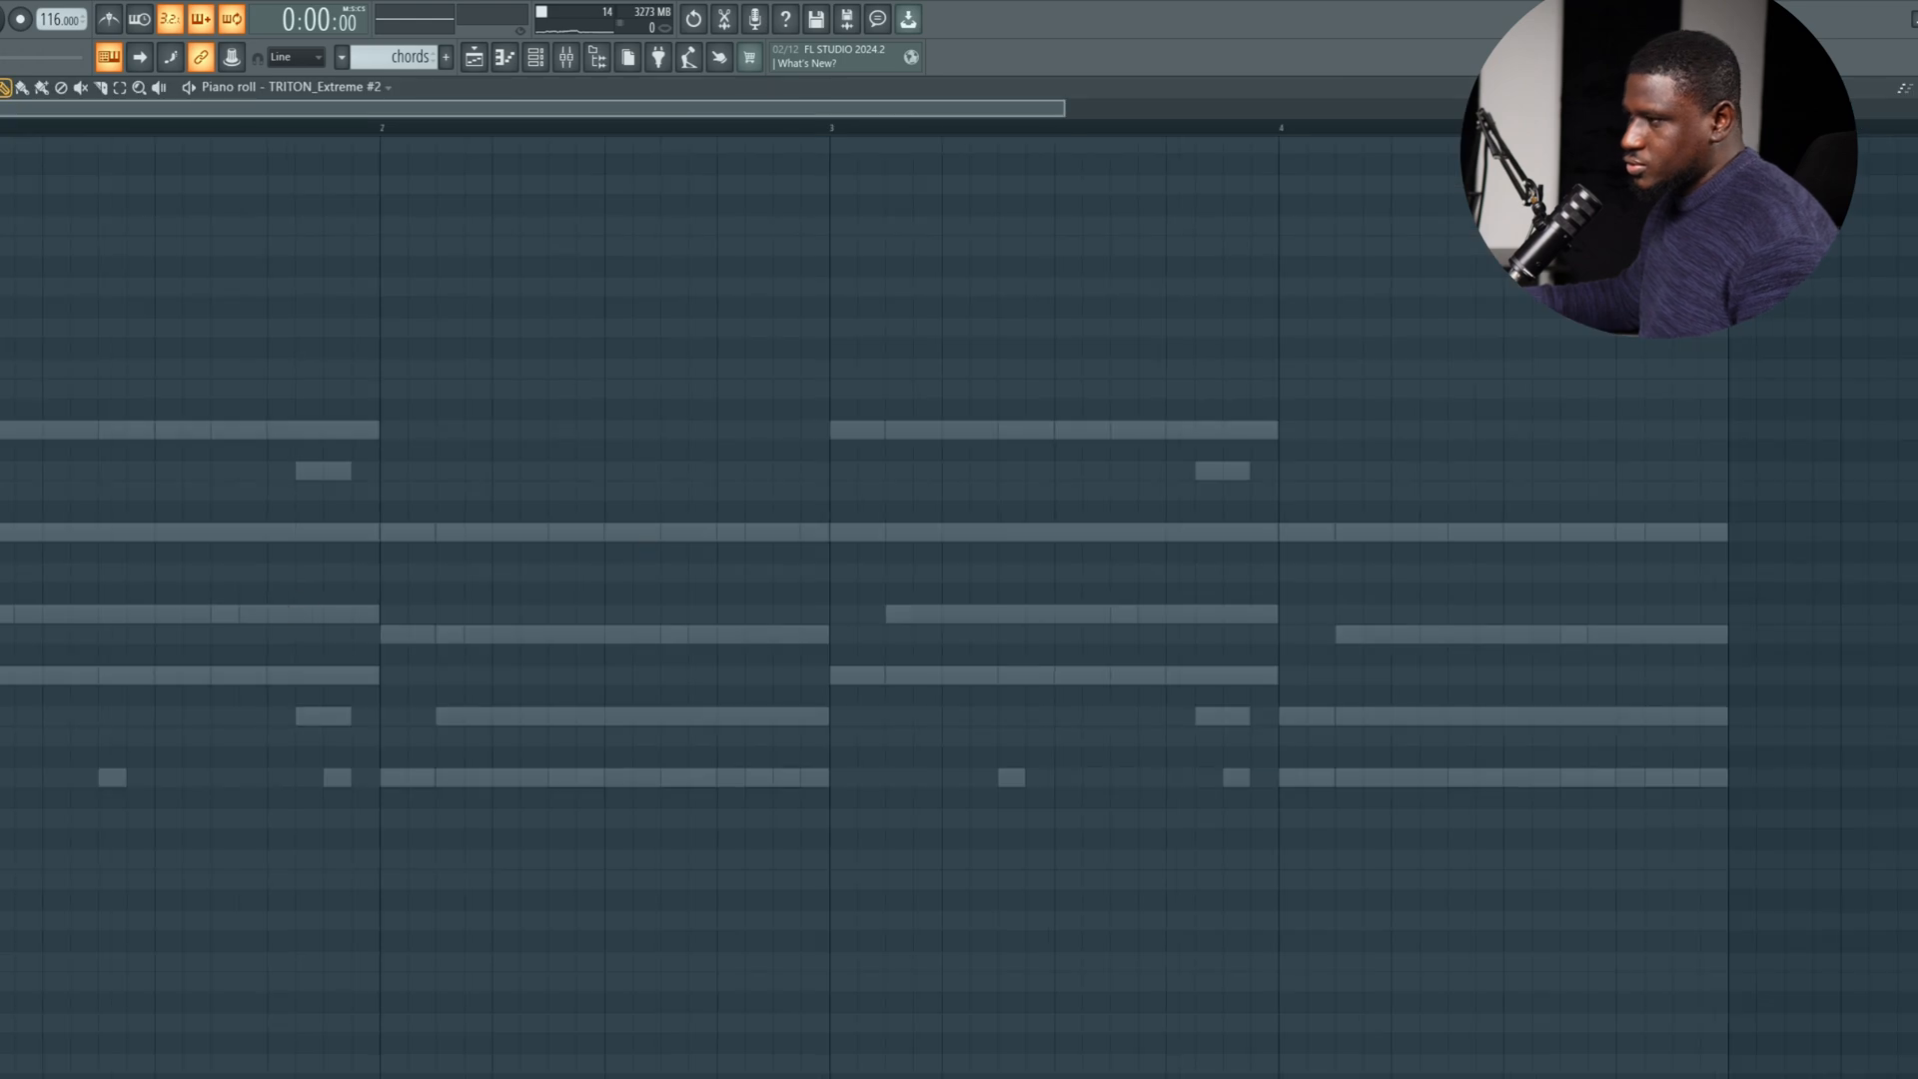
# Enter a short note on the second half-beat of bar 1, audition it at A5 and E5, and settle on G5.
pyautogui.press('space')
pyautogui.press('space')
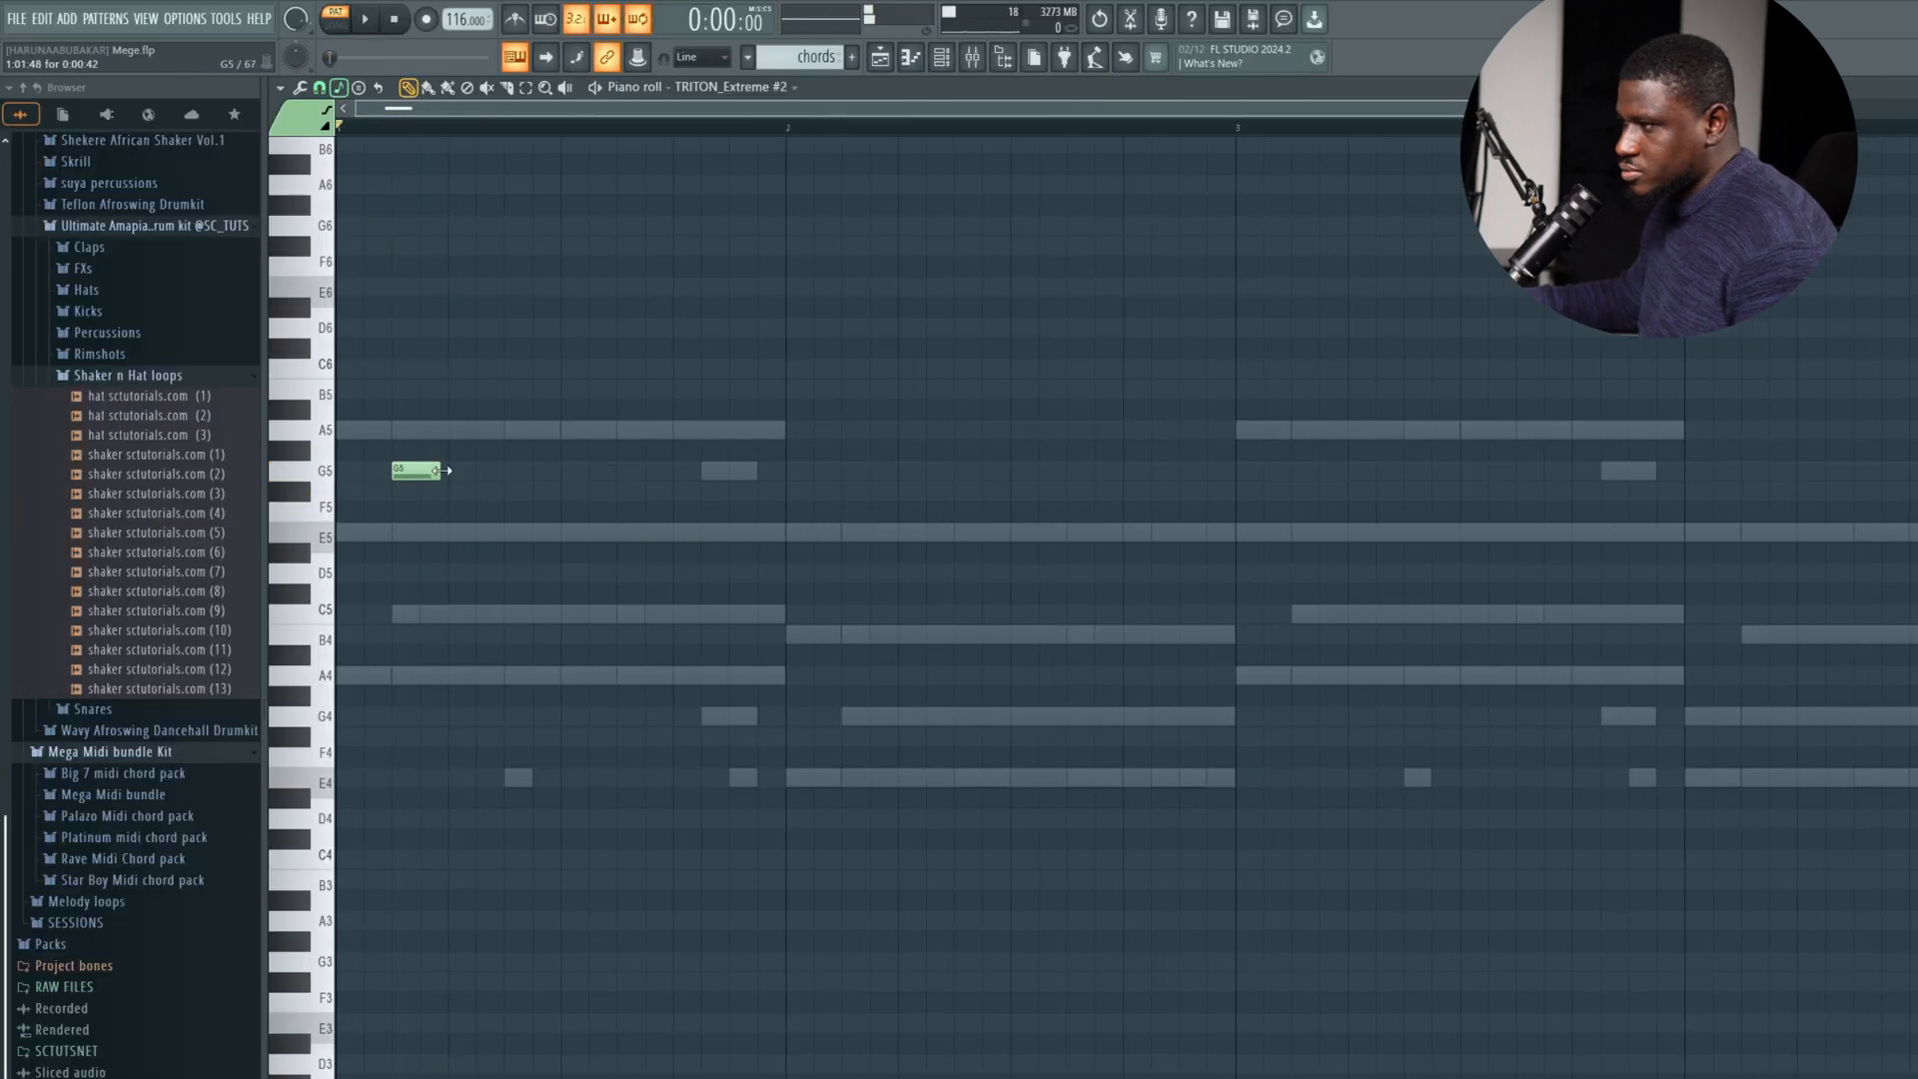
pyautogui.press('space')
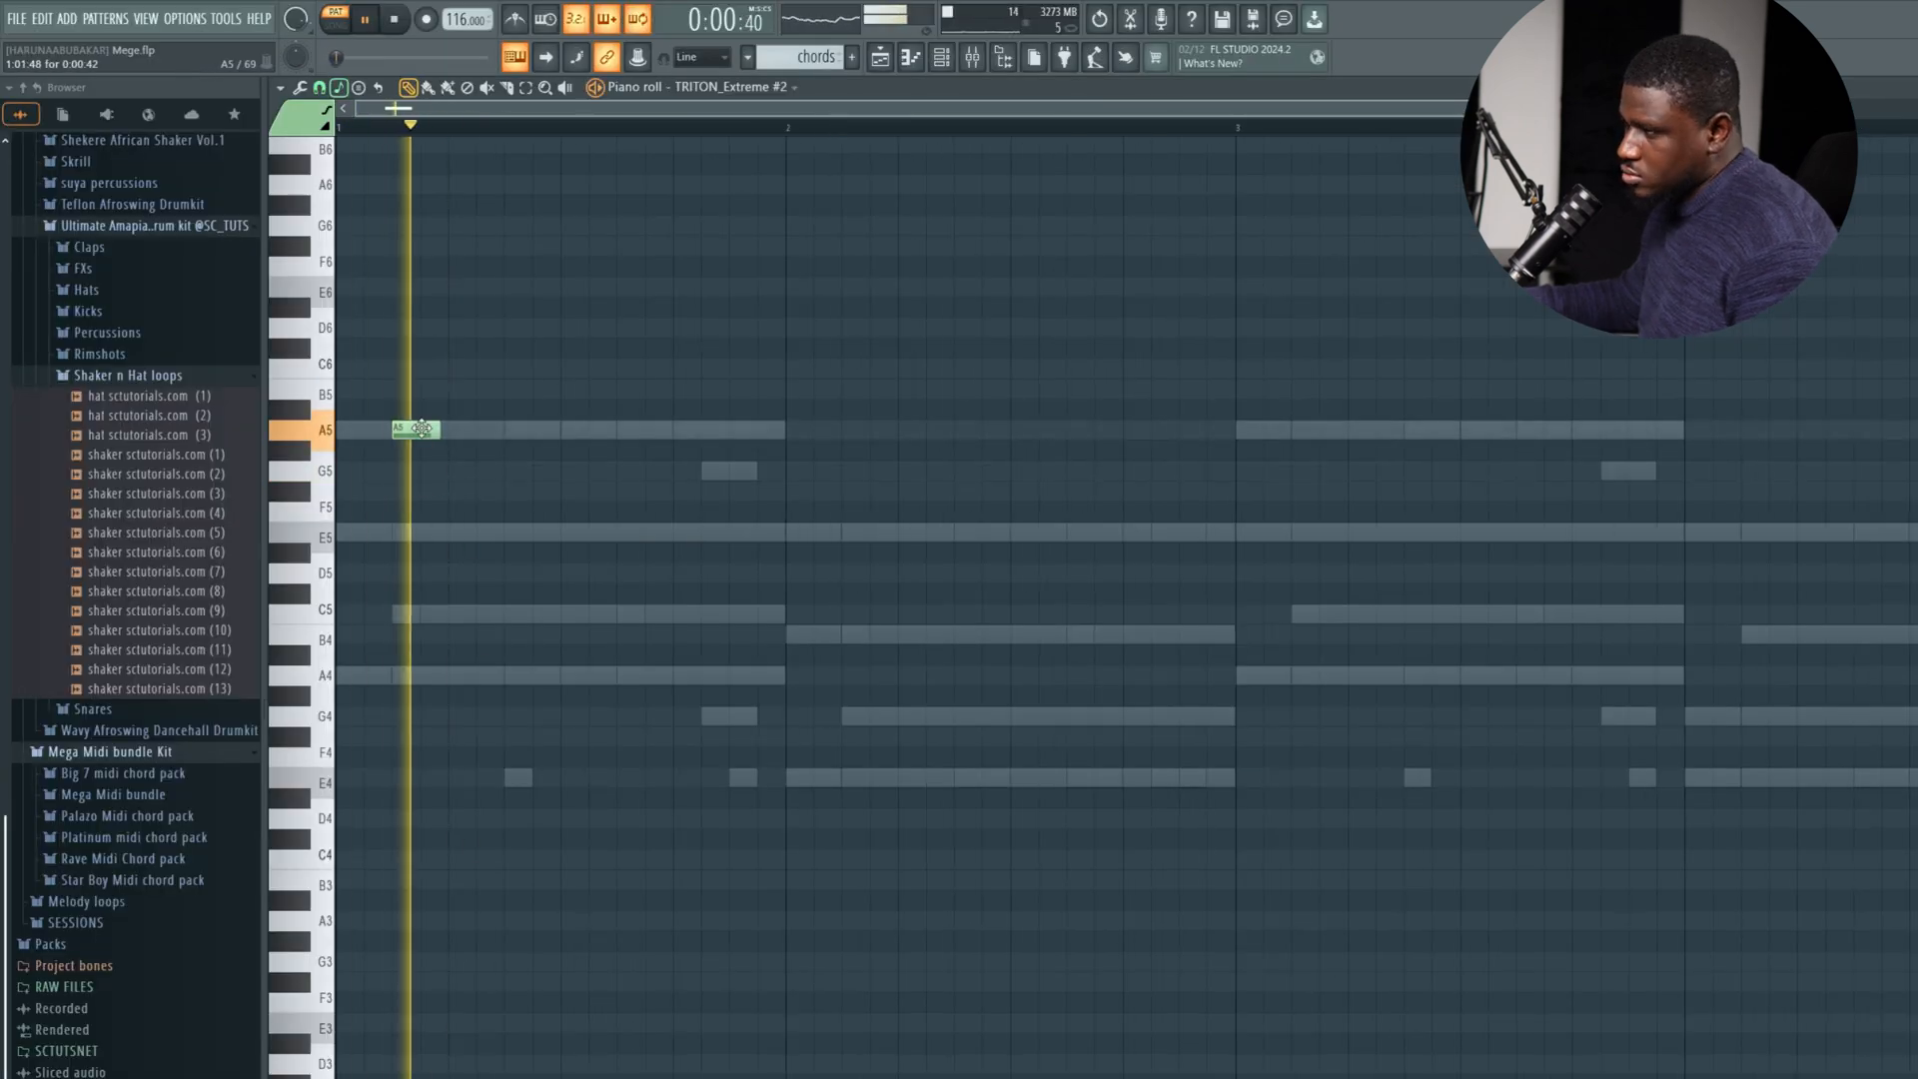
pyautogui.press('space')
pyautogui.press('space')
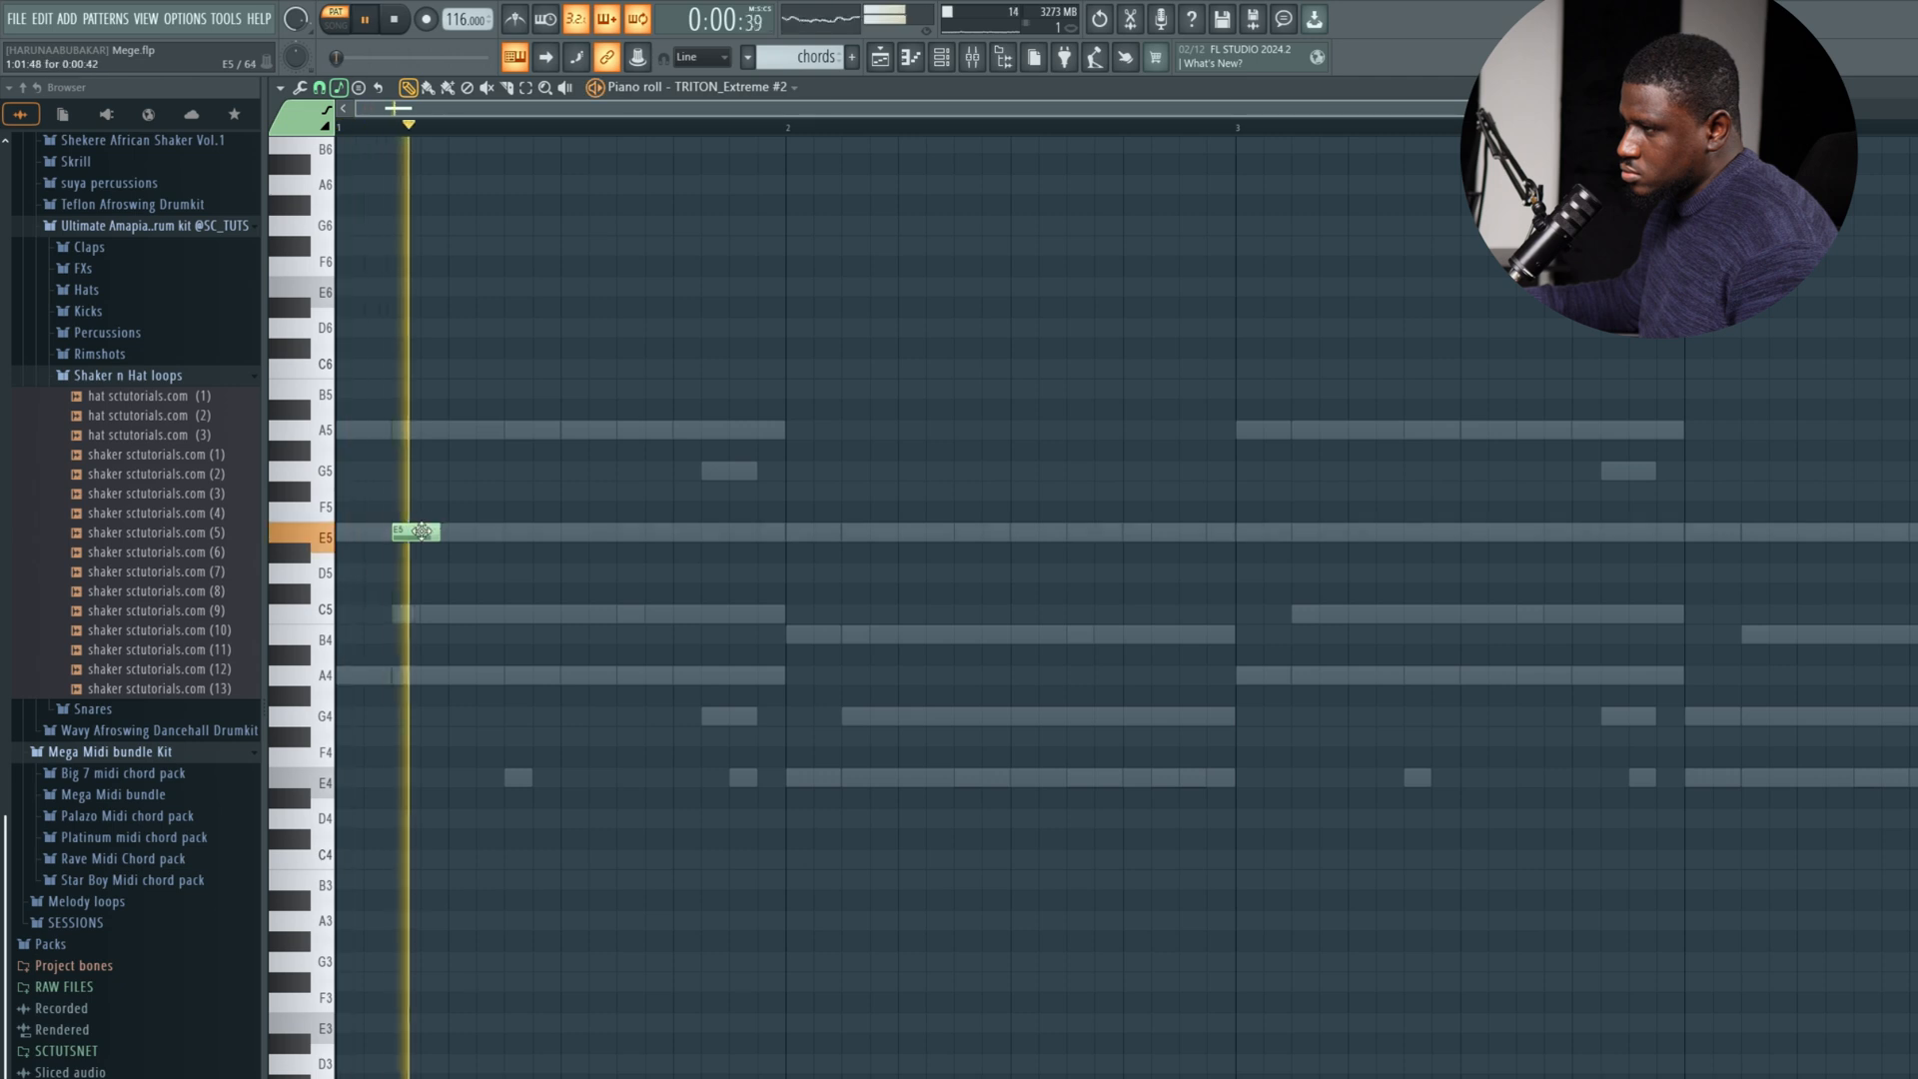
pyautogui.press('space')
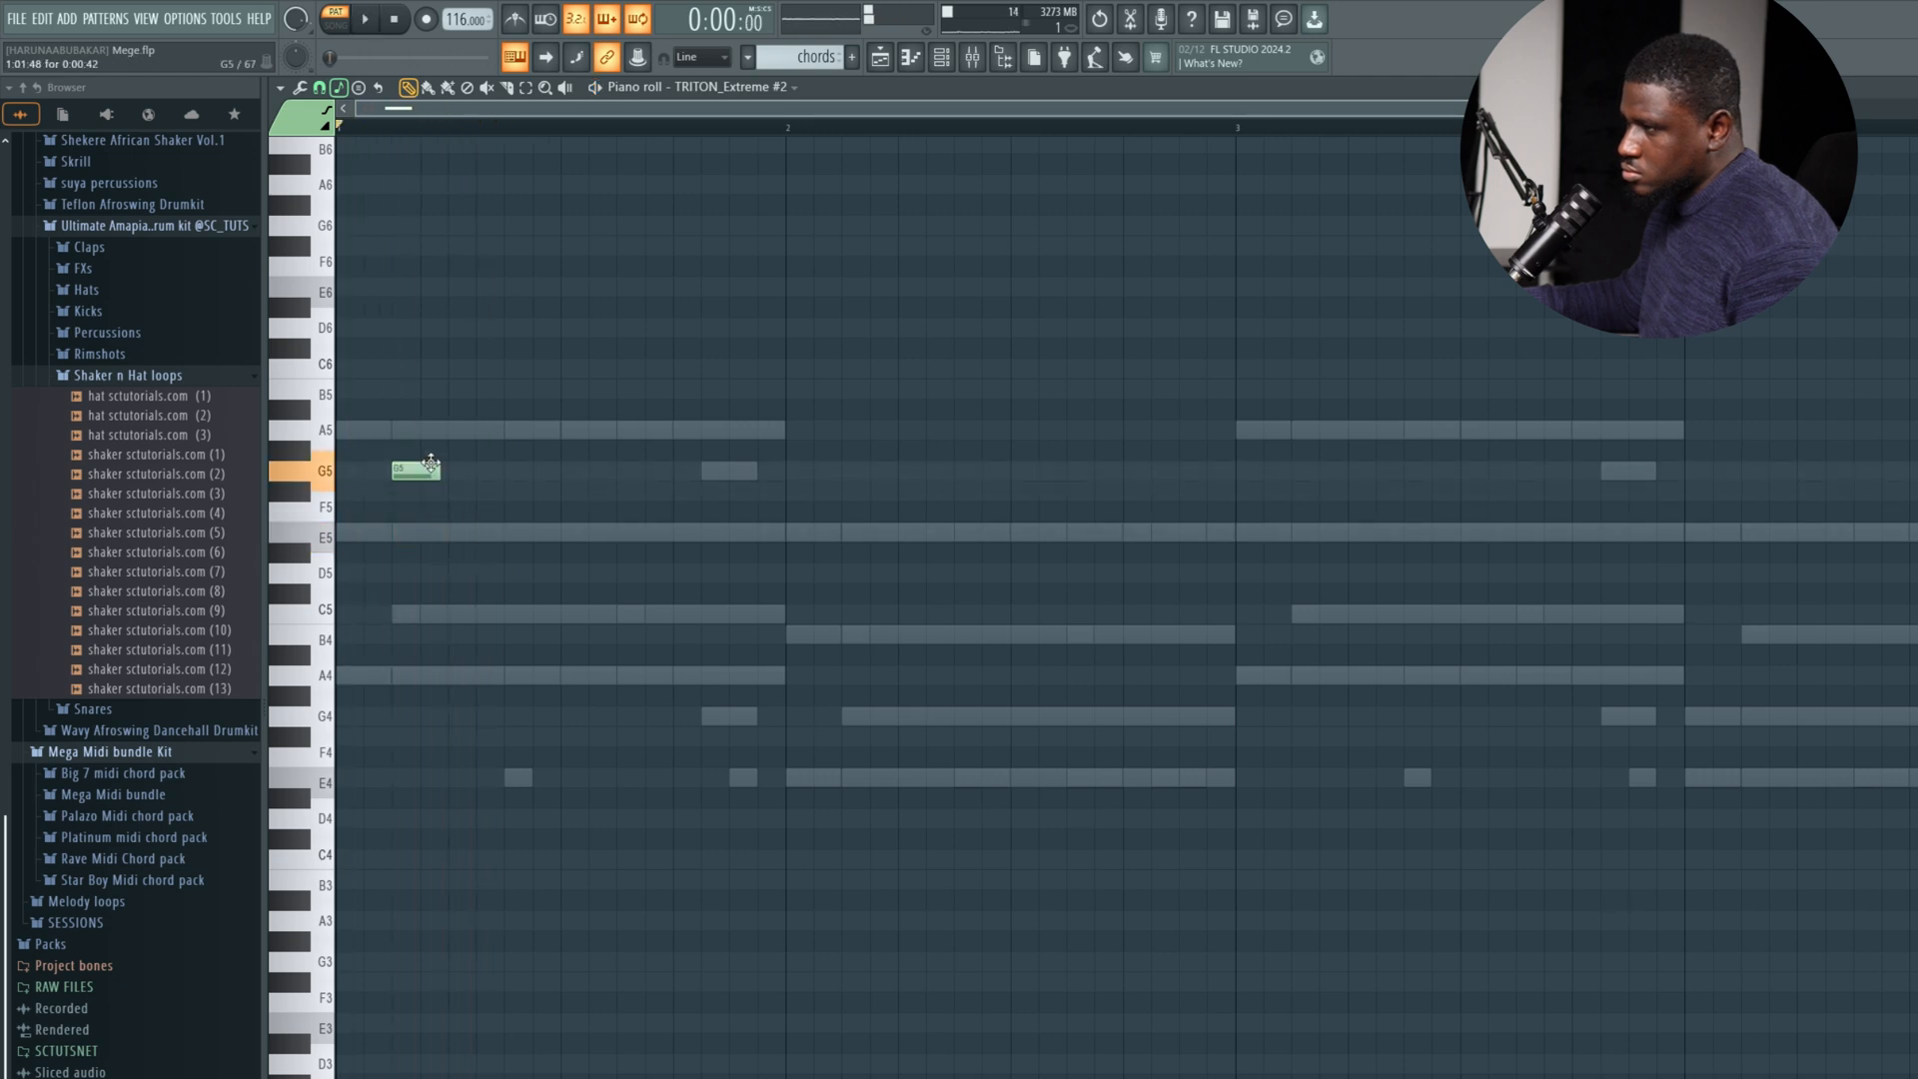
pyautogui.press('space')
# Repeat the short G5 note so bar 1 holds three evenly spaced G5 notes.
pyautogui.press('space')
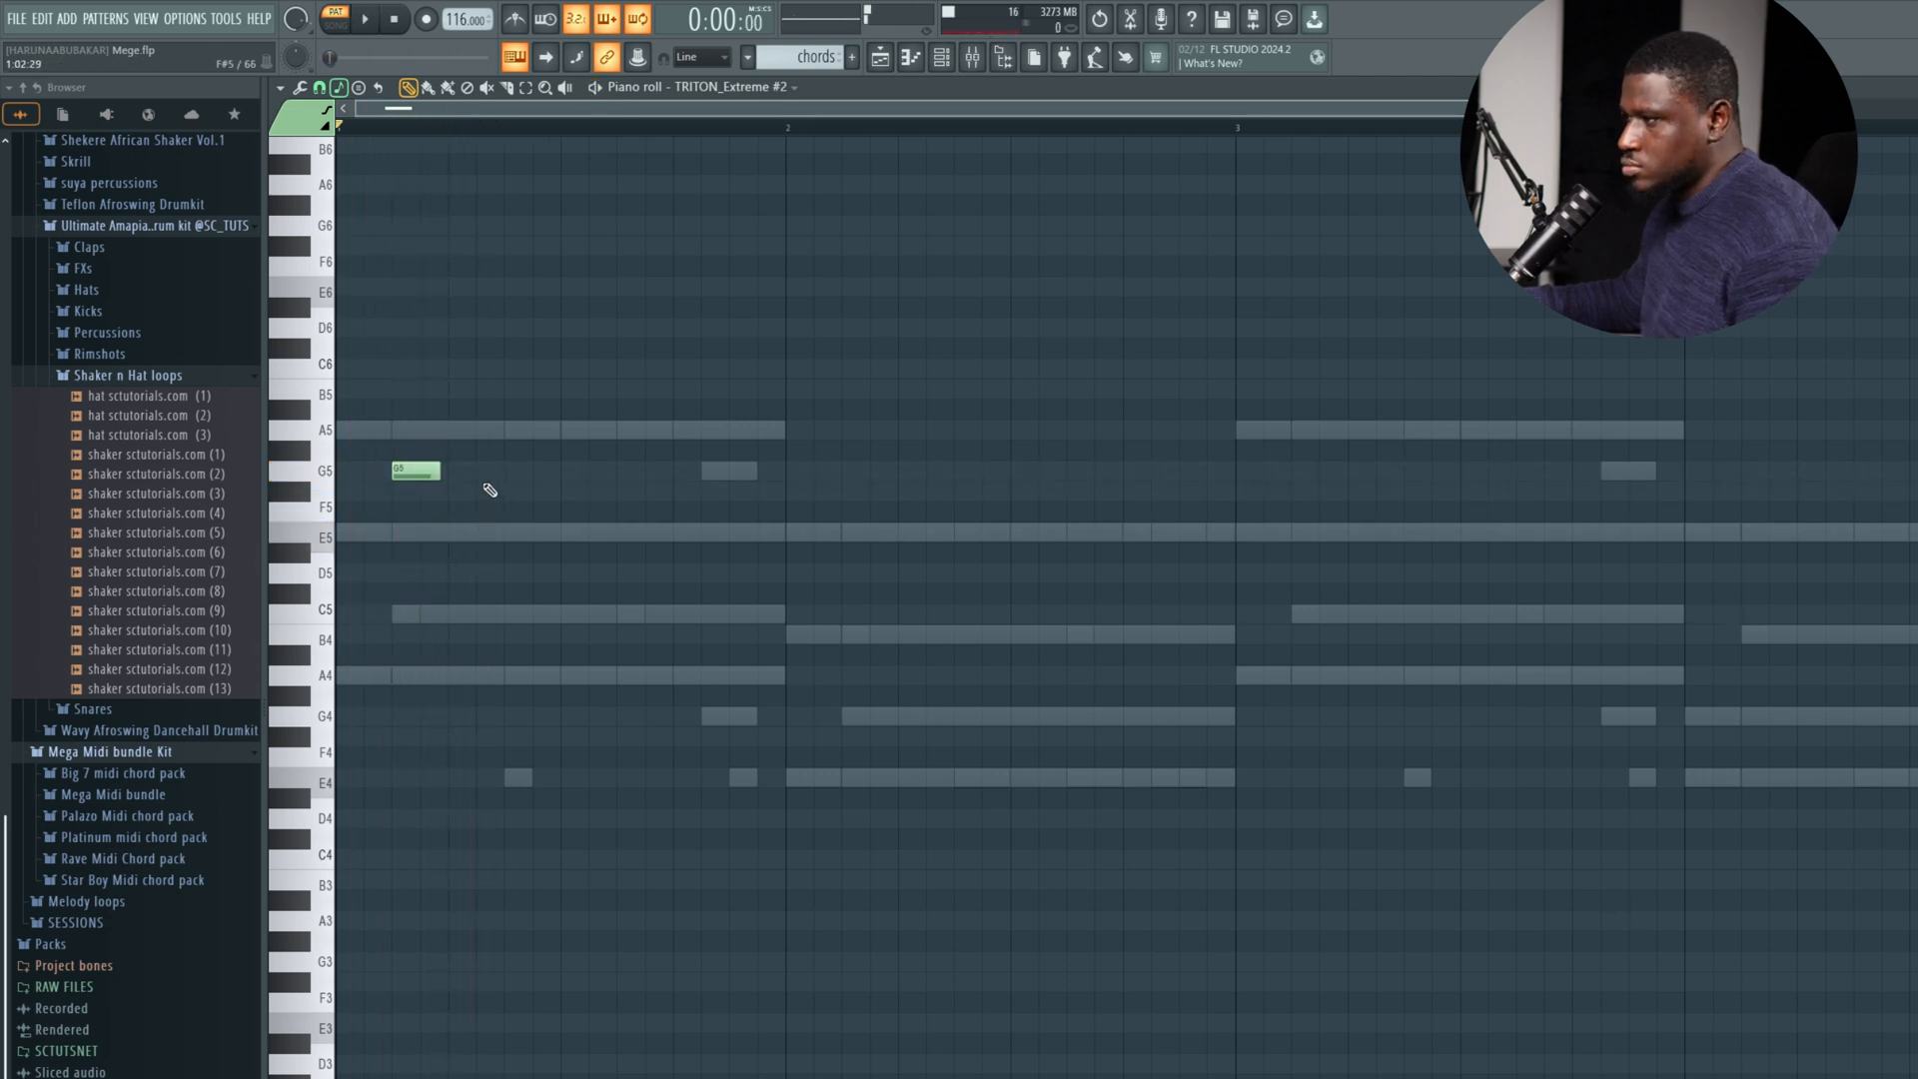
pyautogui.press('space')
pyautogui.press('space')
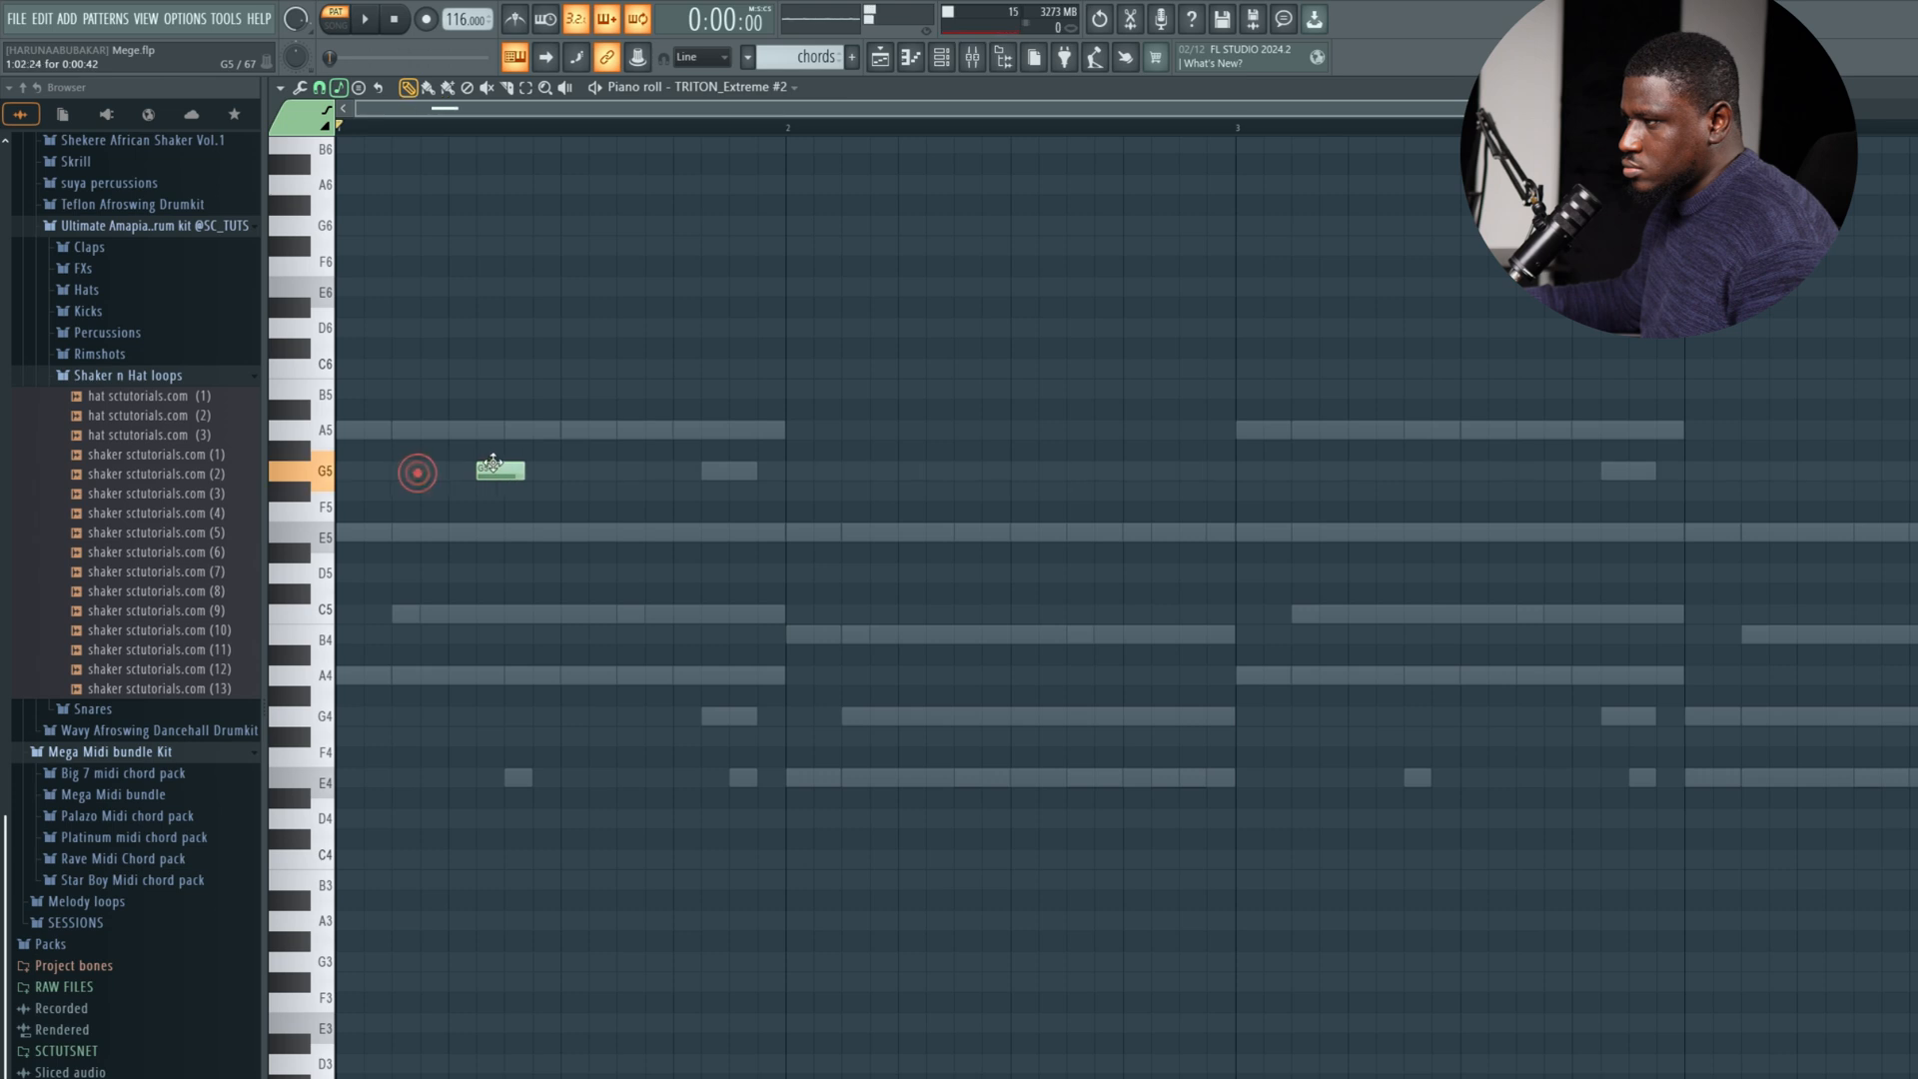
pyautogui.press('space')
pyautogui.press('space')
pyautogui.moveTo(495, 465); pyautogui.dragTo(422, 439)
# Mute the other melodic channels and play the TRITON Extreme #2 notes in song mode with its piano roll open.
pyautogui.click(938, 50)
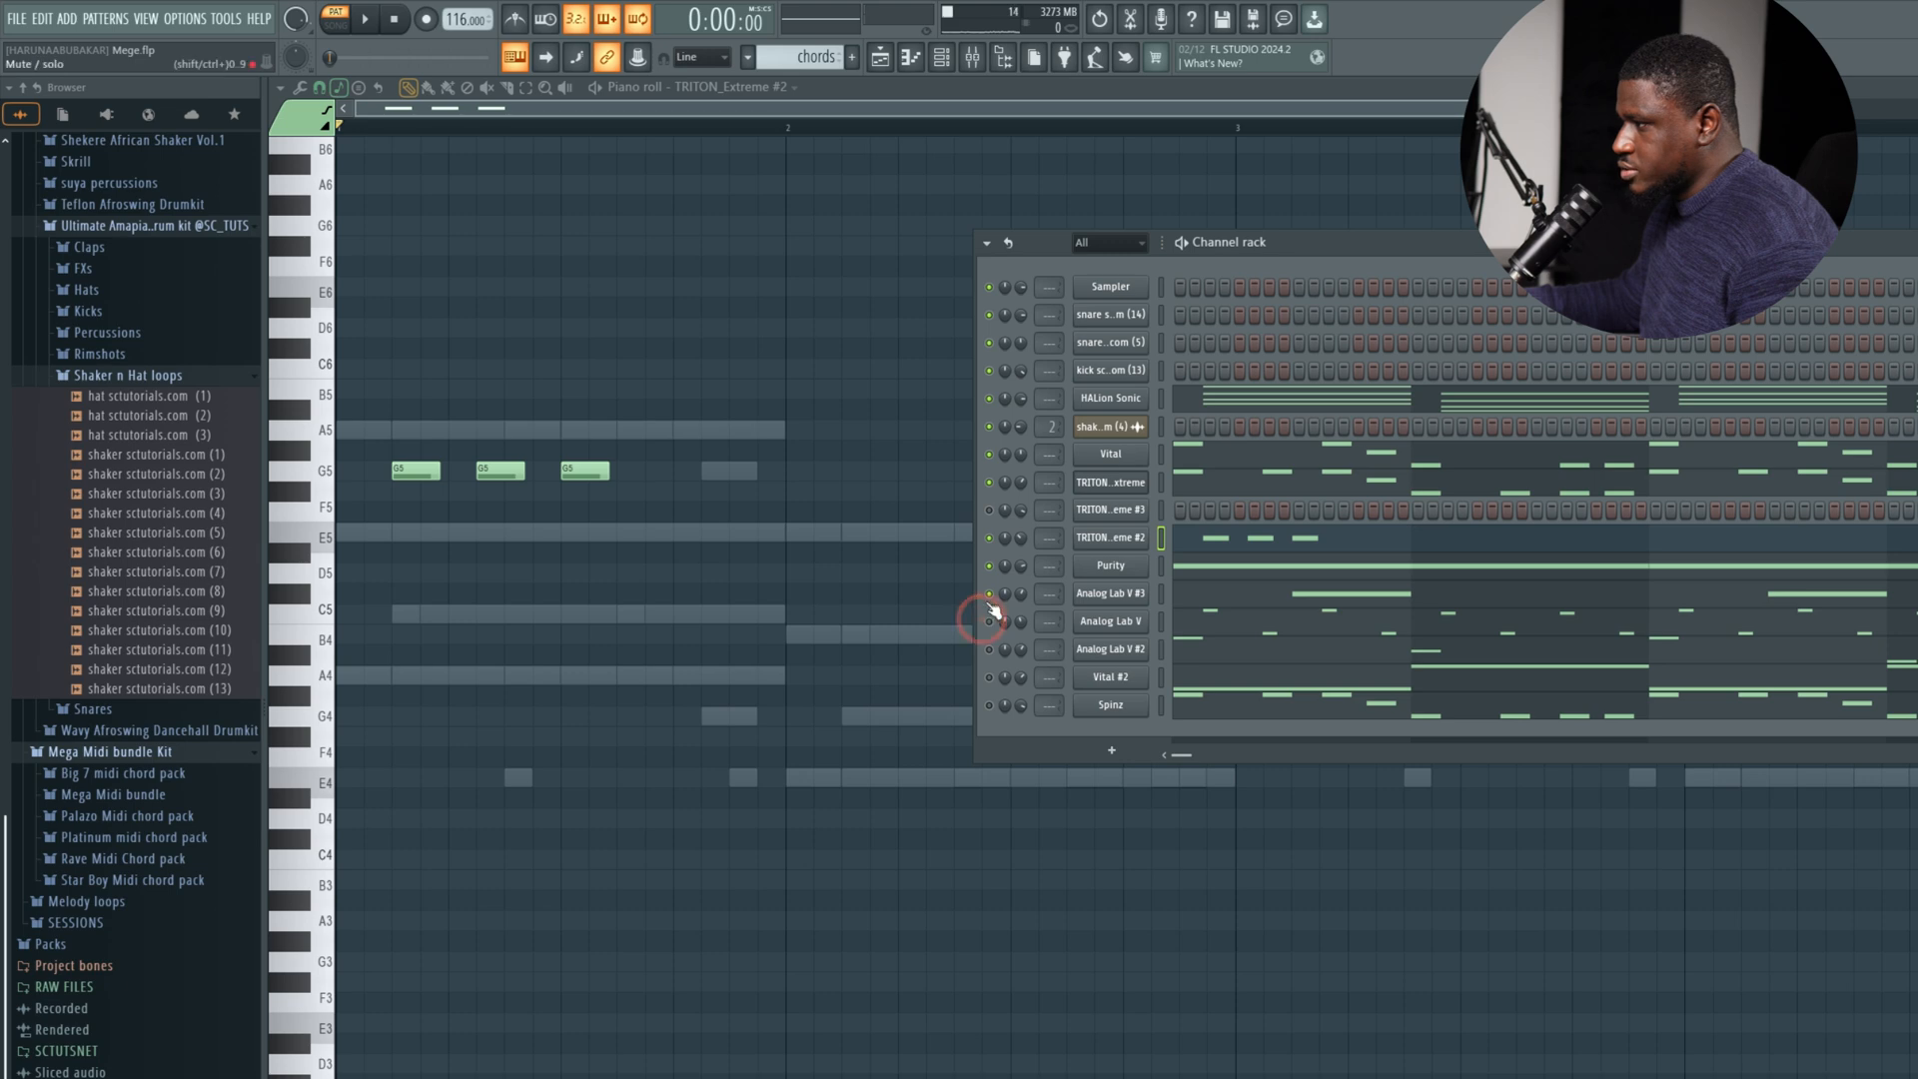
pyautogui.press('space')
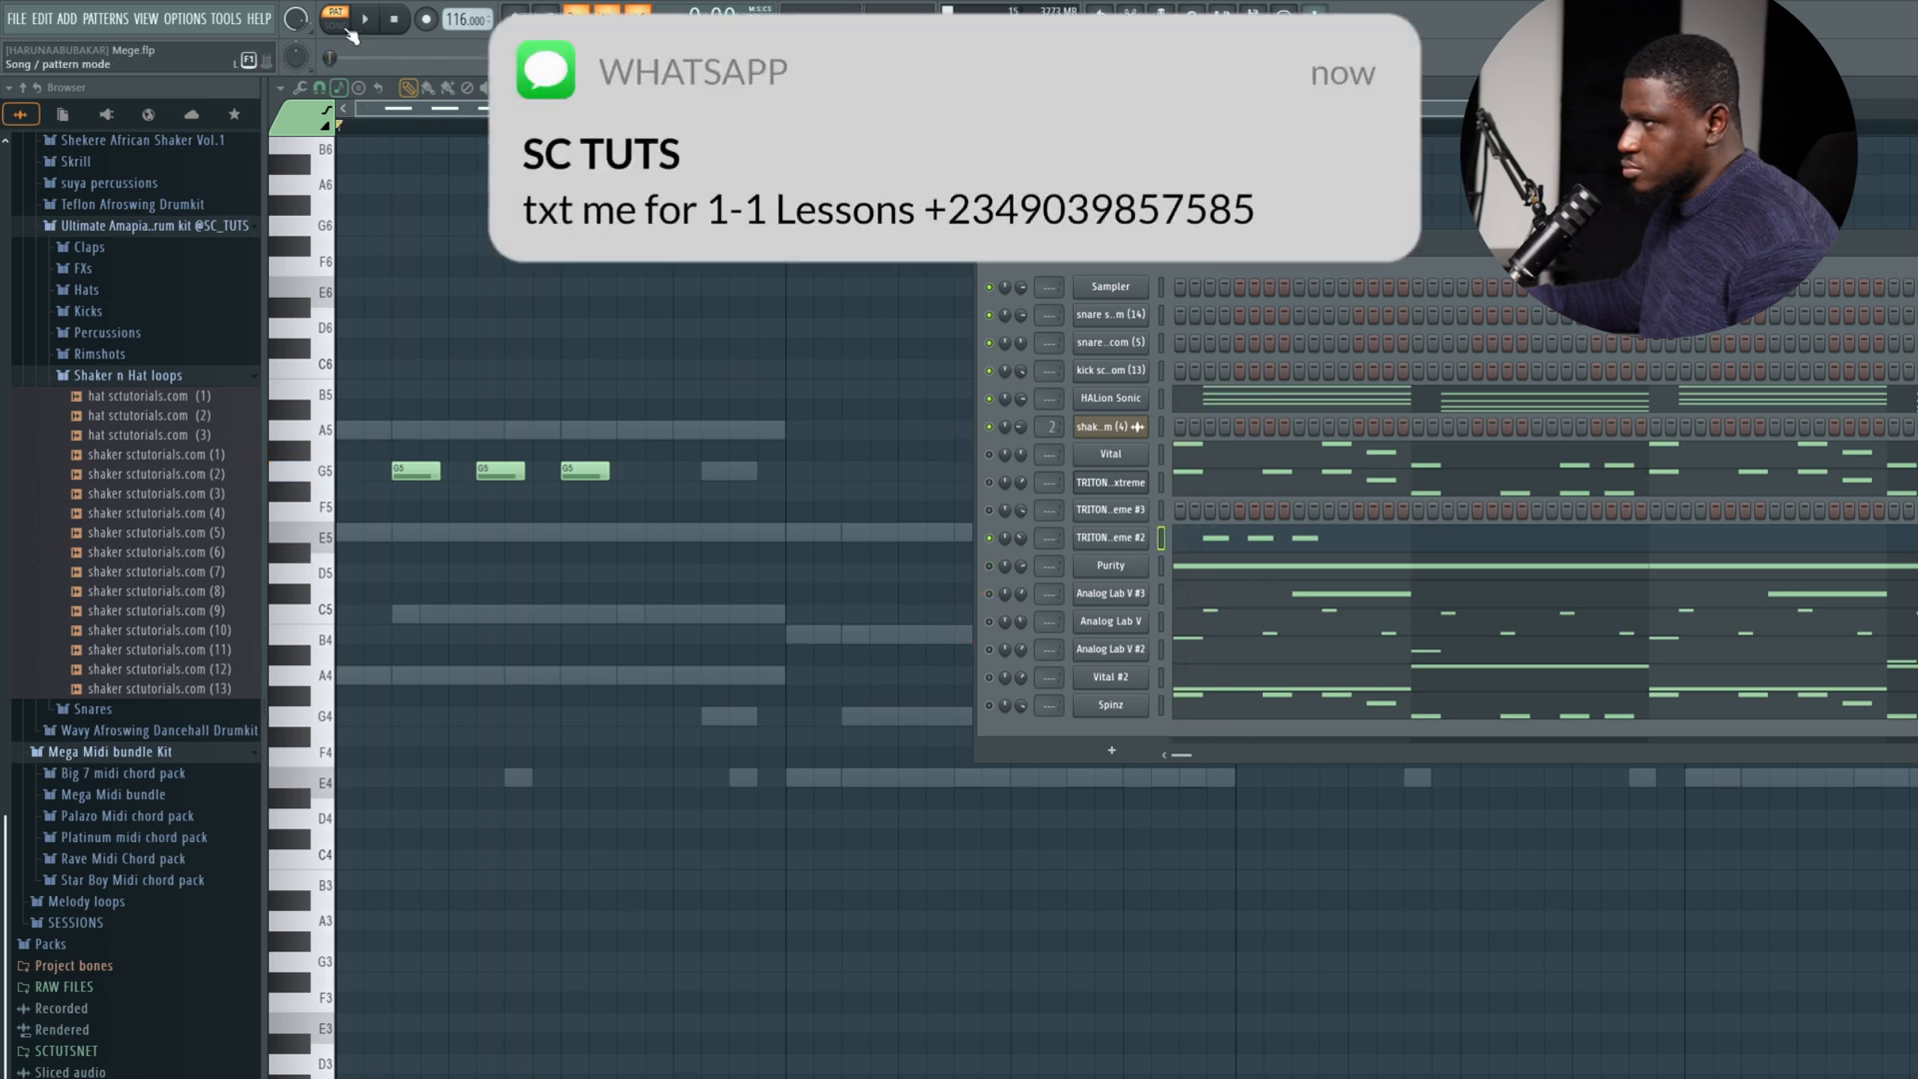
pyautogui.click(346, 30)
pyautogui.press('space')
pyautogui.press('space')
pyautogui.click(1225, 538)
pyautogui.click(1224, 537)
# Lower the second and third notes to E5, move them directly behind the G5 note and play the phrase.
pyautogui.press('space')
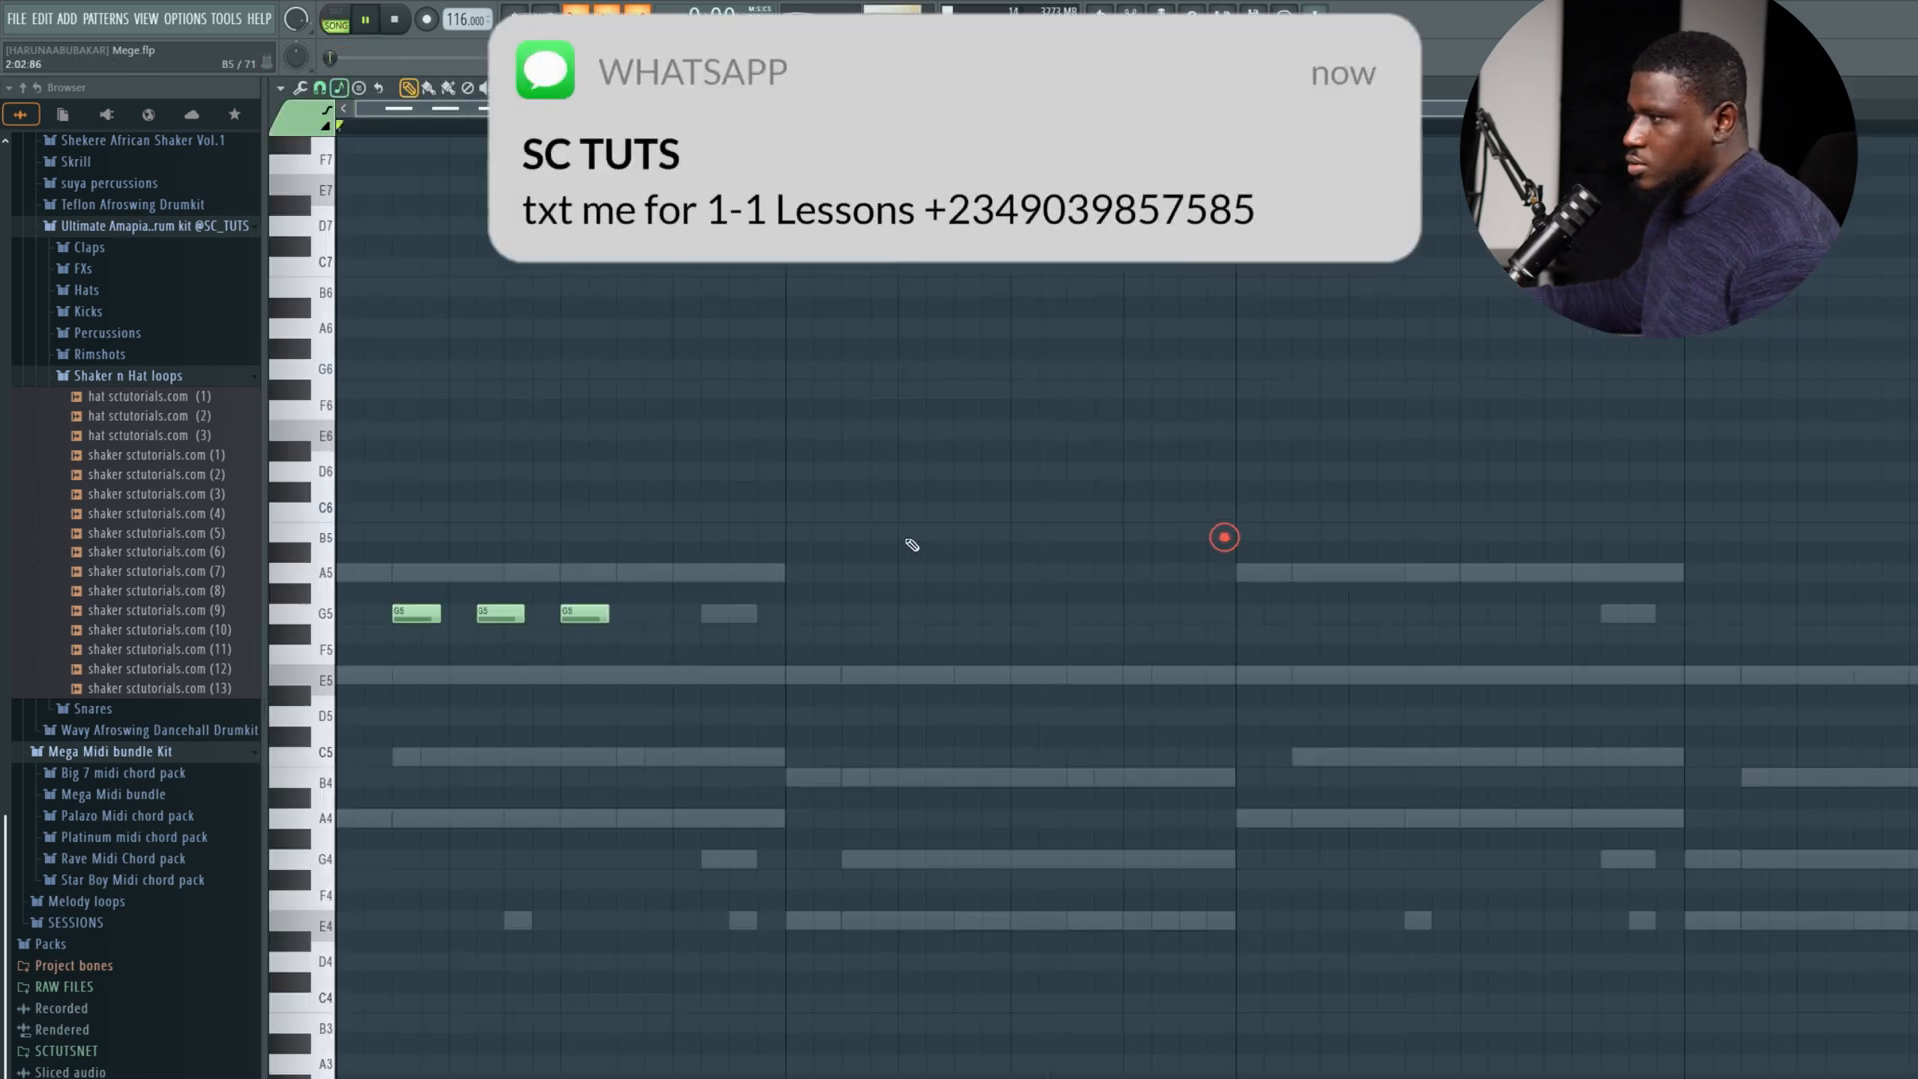
pyautogui.press('space')
pyautogui.press('space')
pyautogui.press('space')
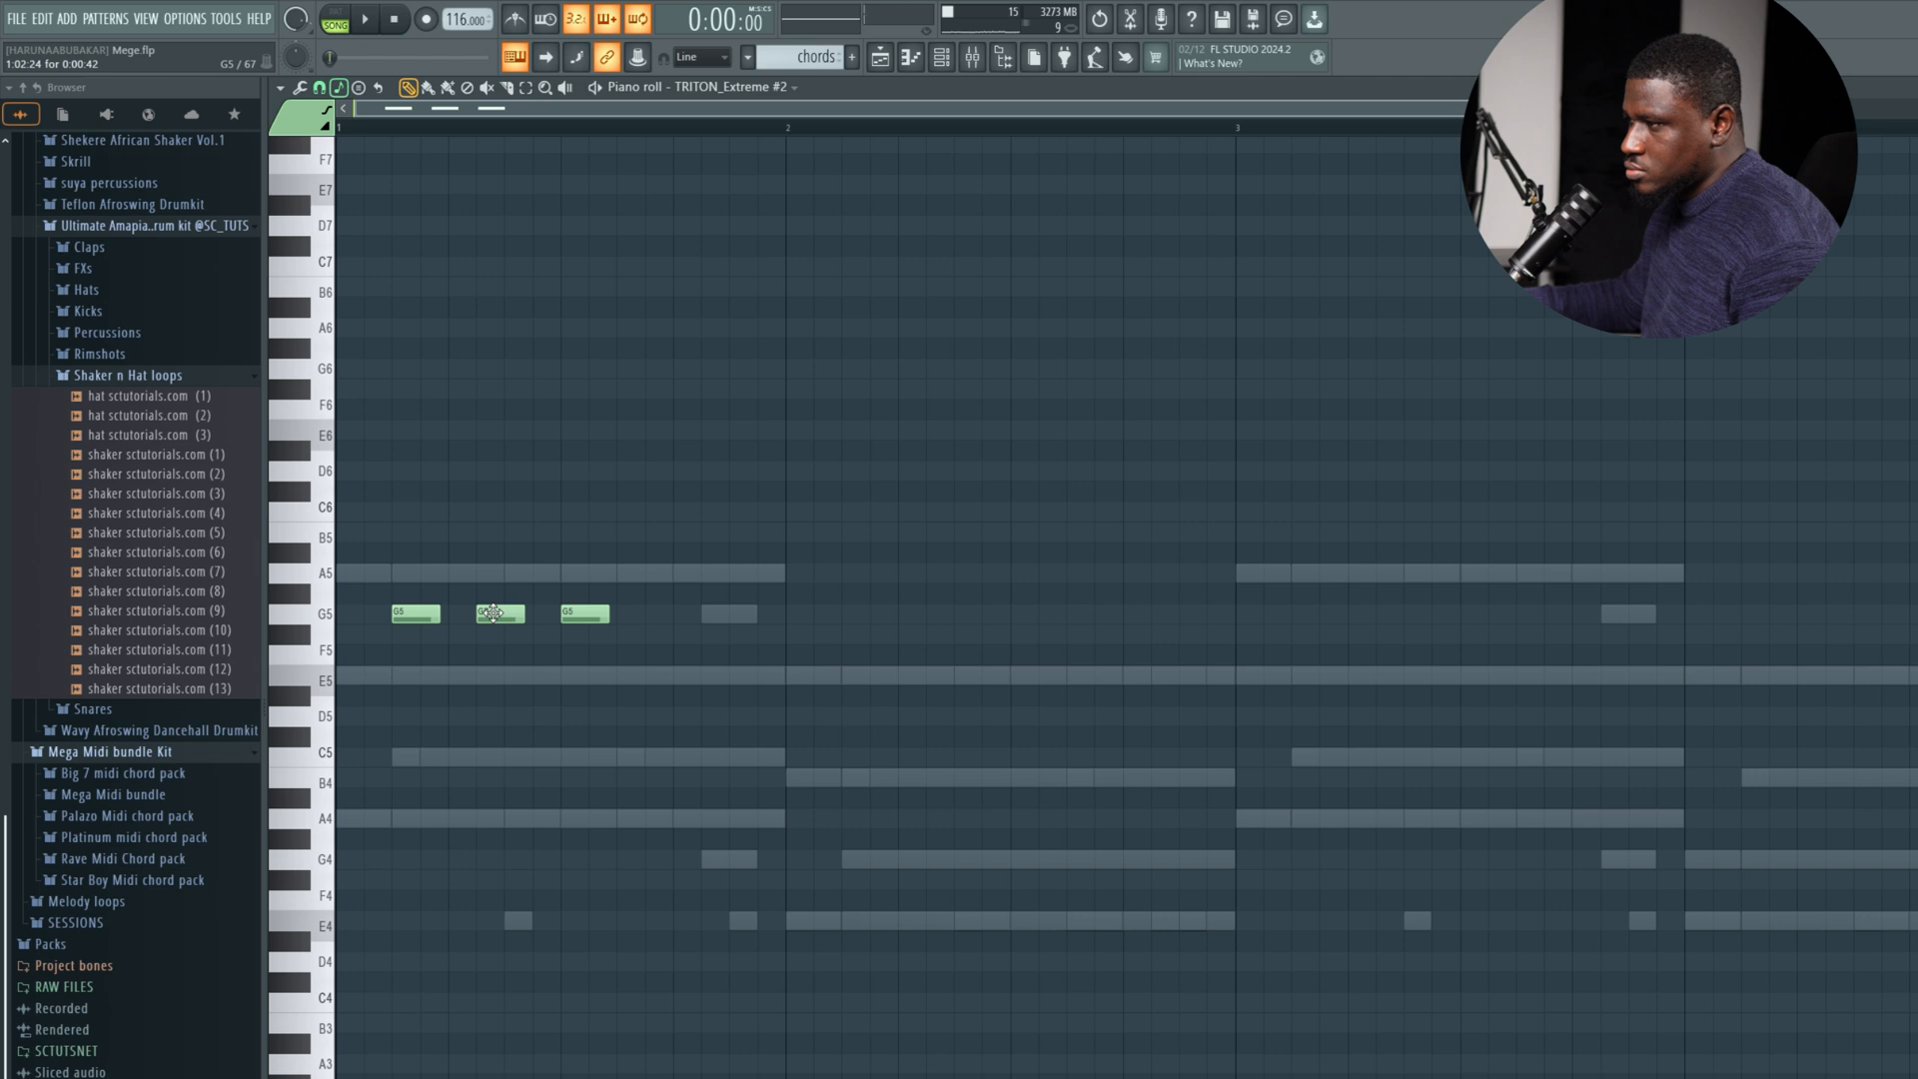
pyautogui.press('space')
pyautogui.press('space')
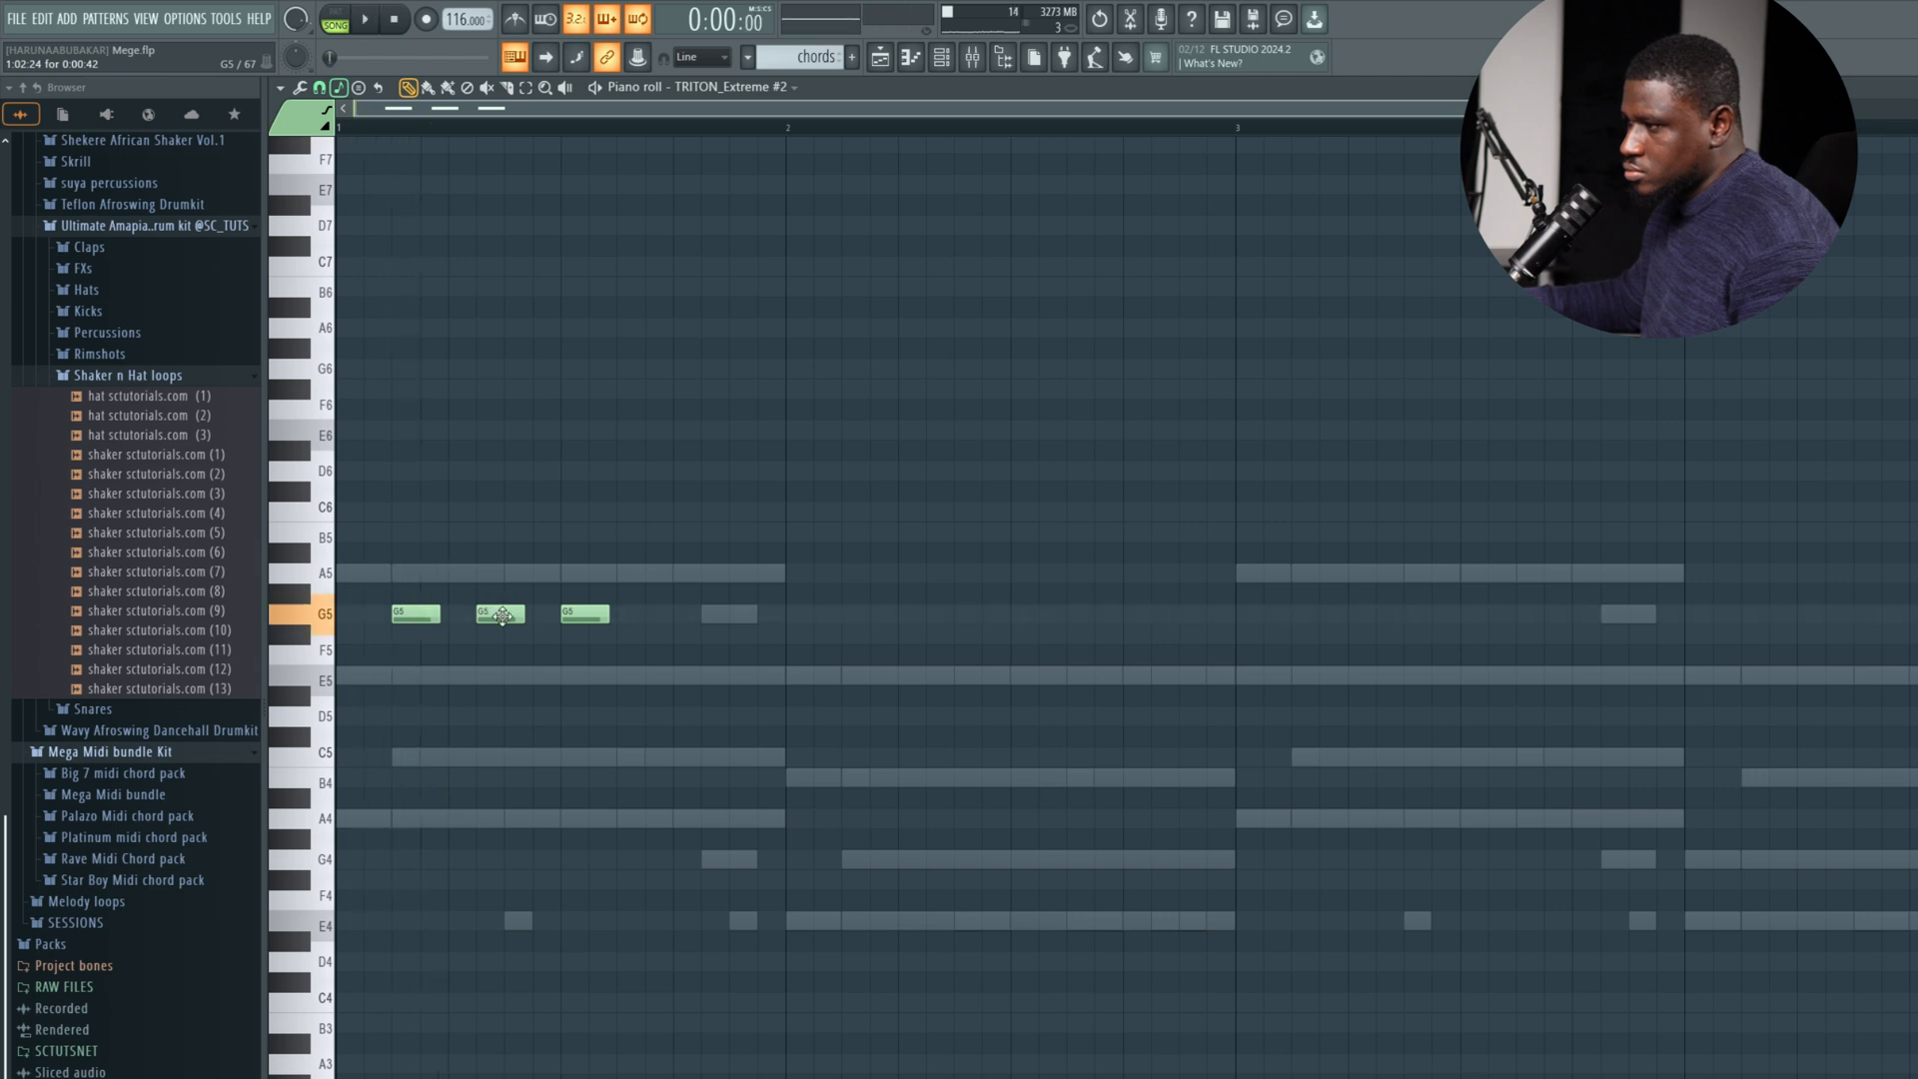
pyautogui.press('space')
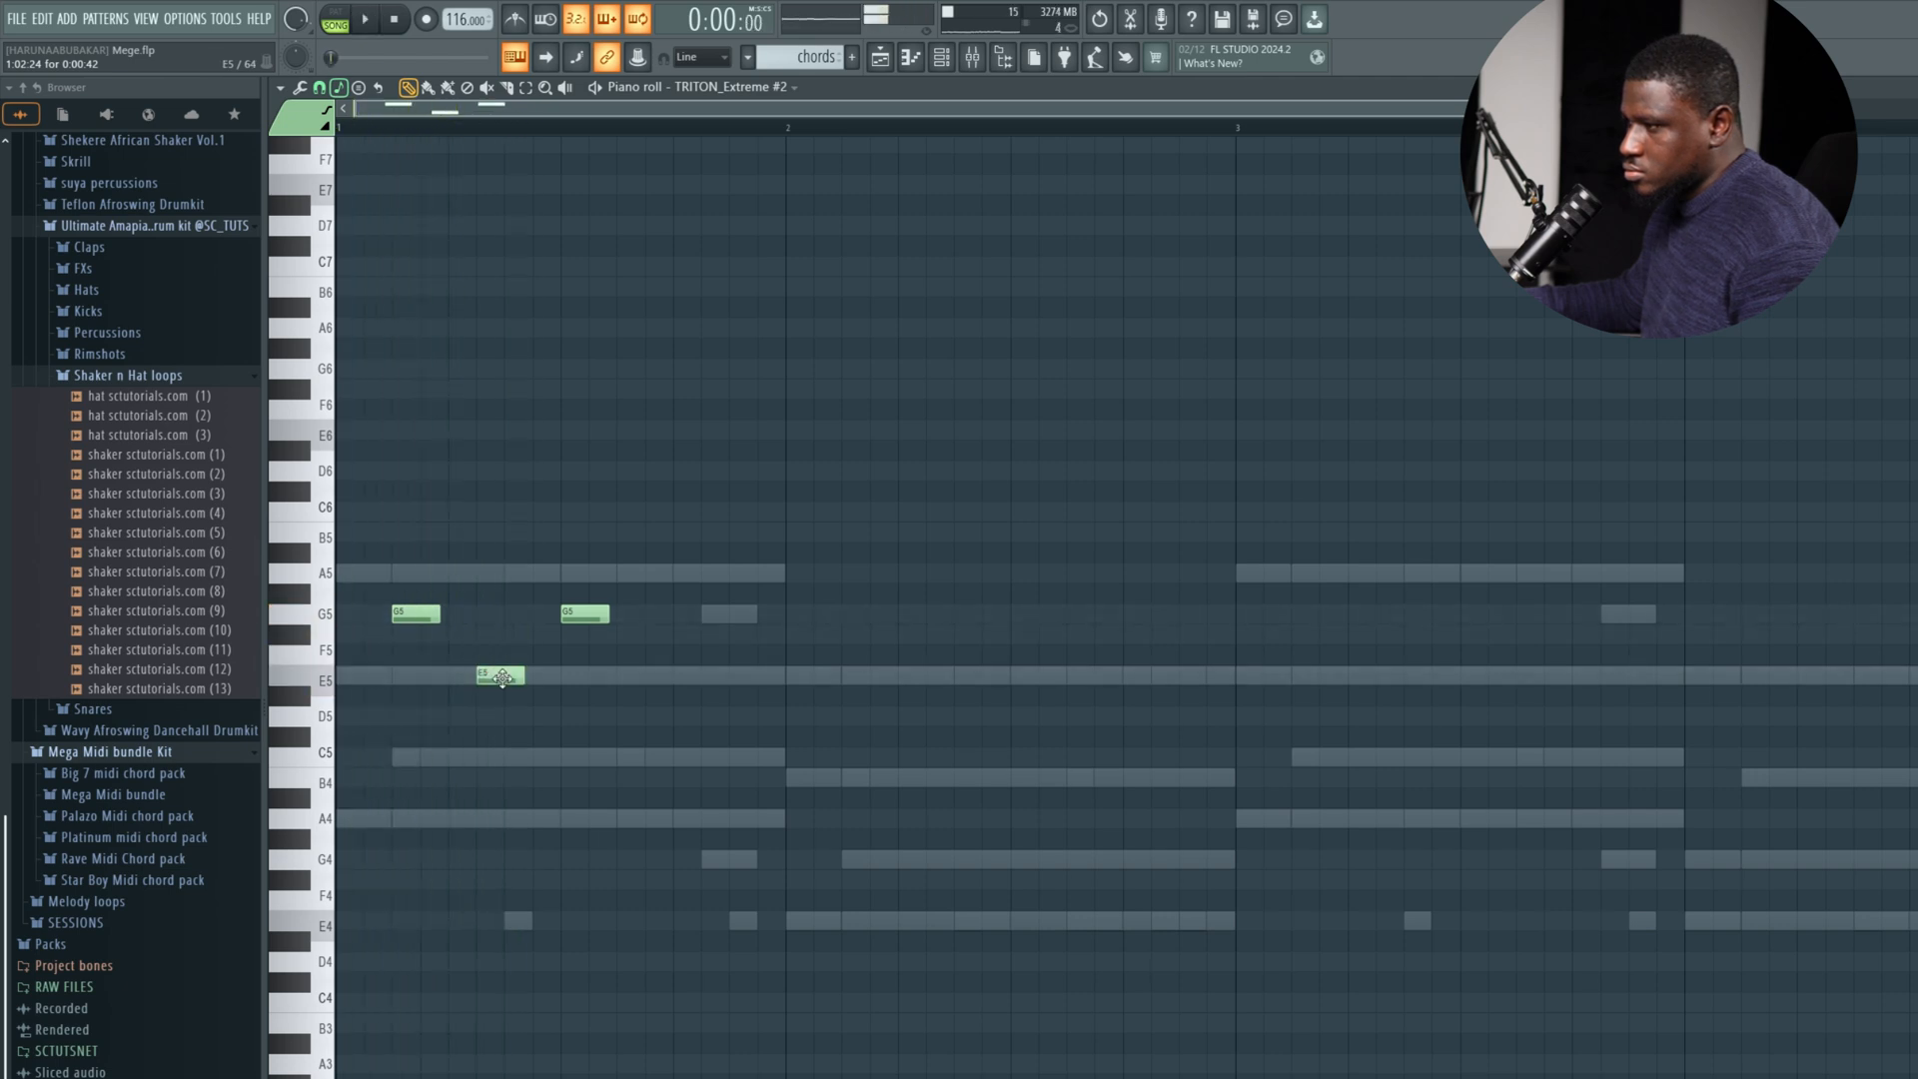
pyautogui.press('space')
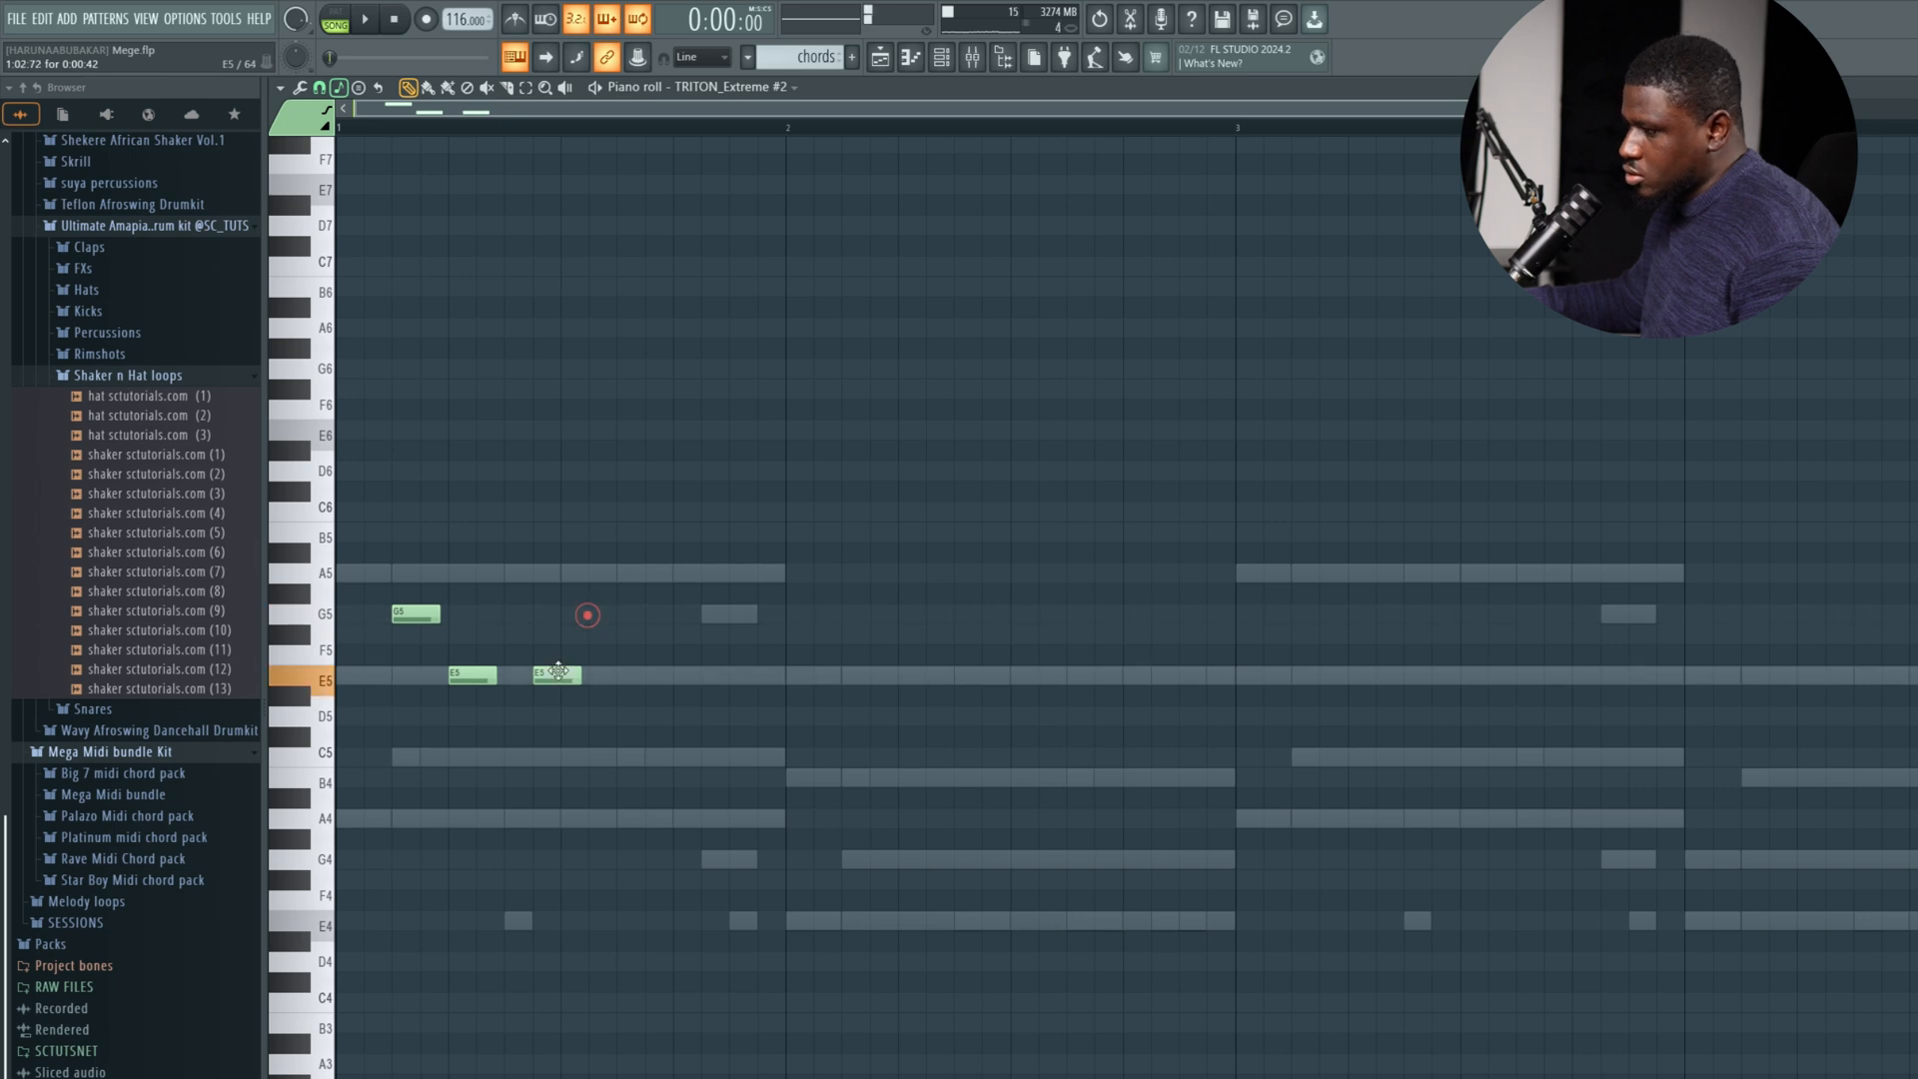
pyautogui.moveTo(558, 671); pyautogui.dragTo(527, 673)
pyautogui.press('space')
pyautogui.press('space')
pyautogui.press('space')
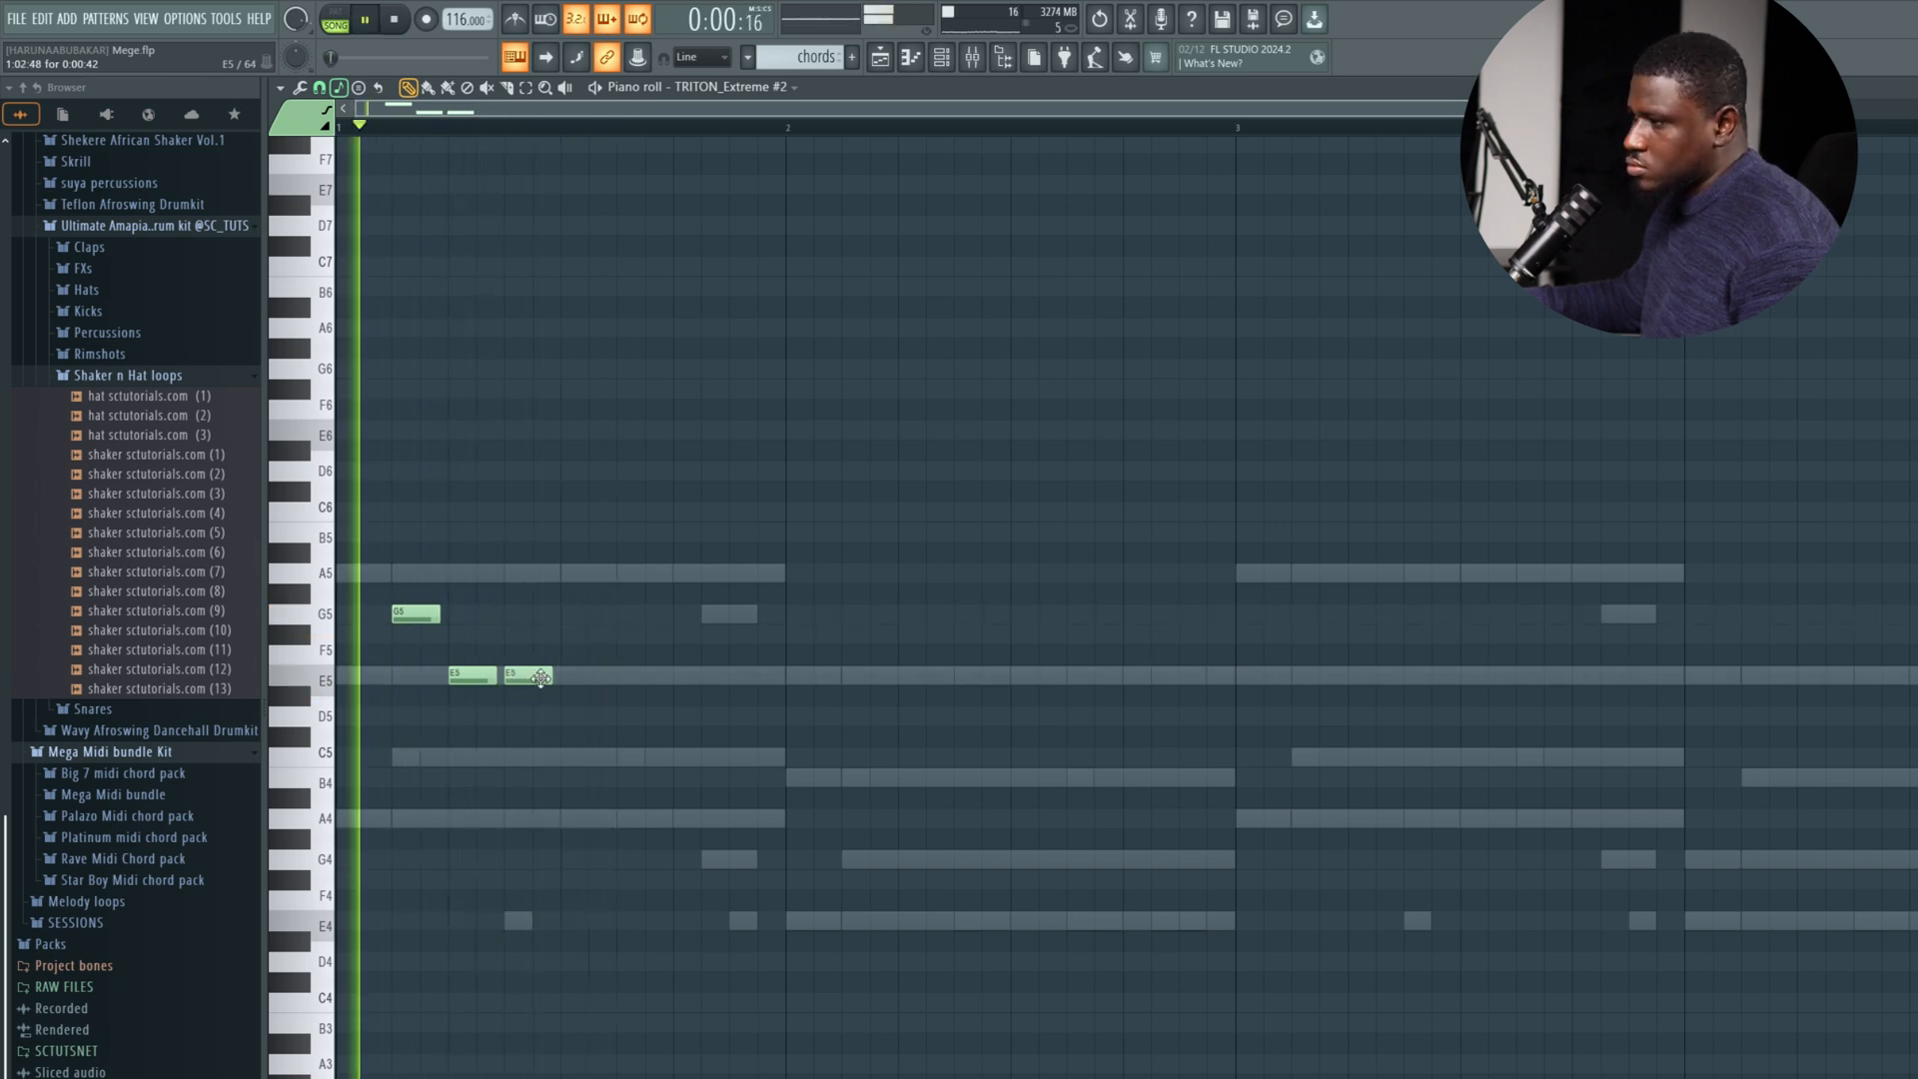
# Add a third short E5 note in bar 1 and an F#5 note on beat 4.
pyautogui.click(584, 677)
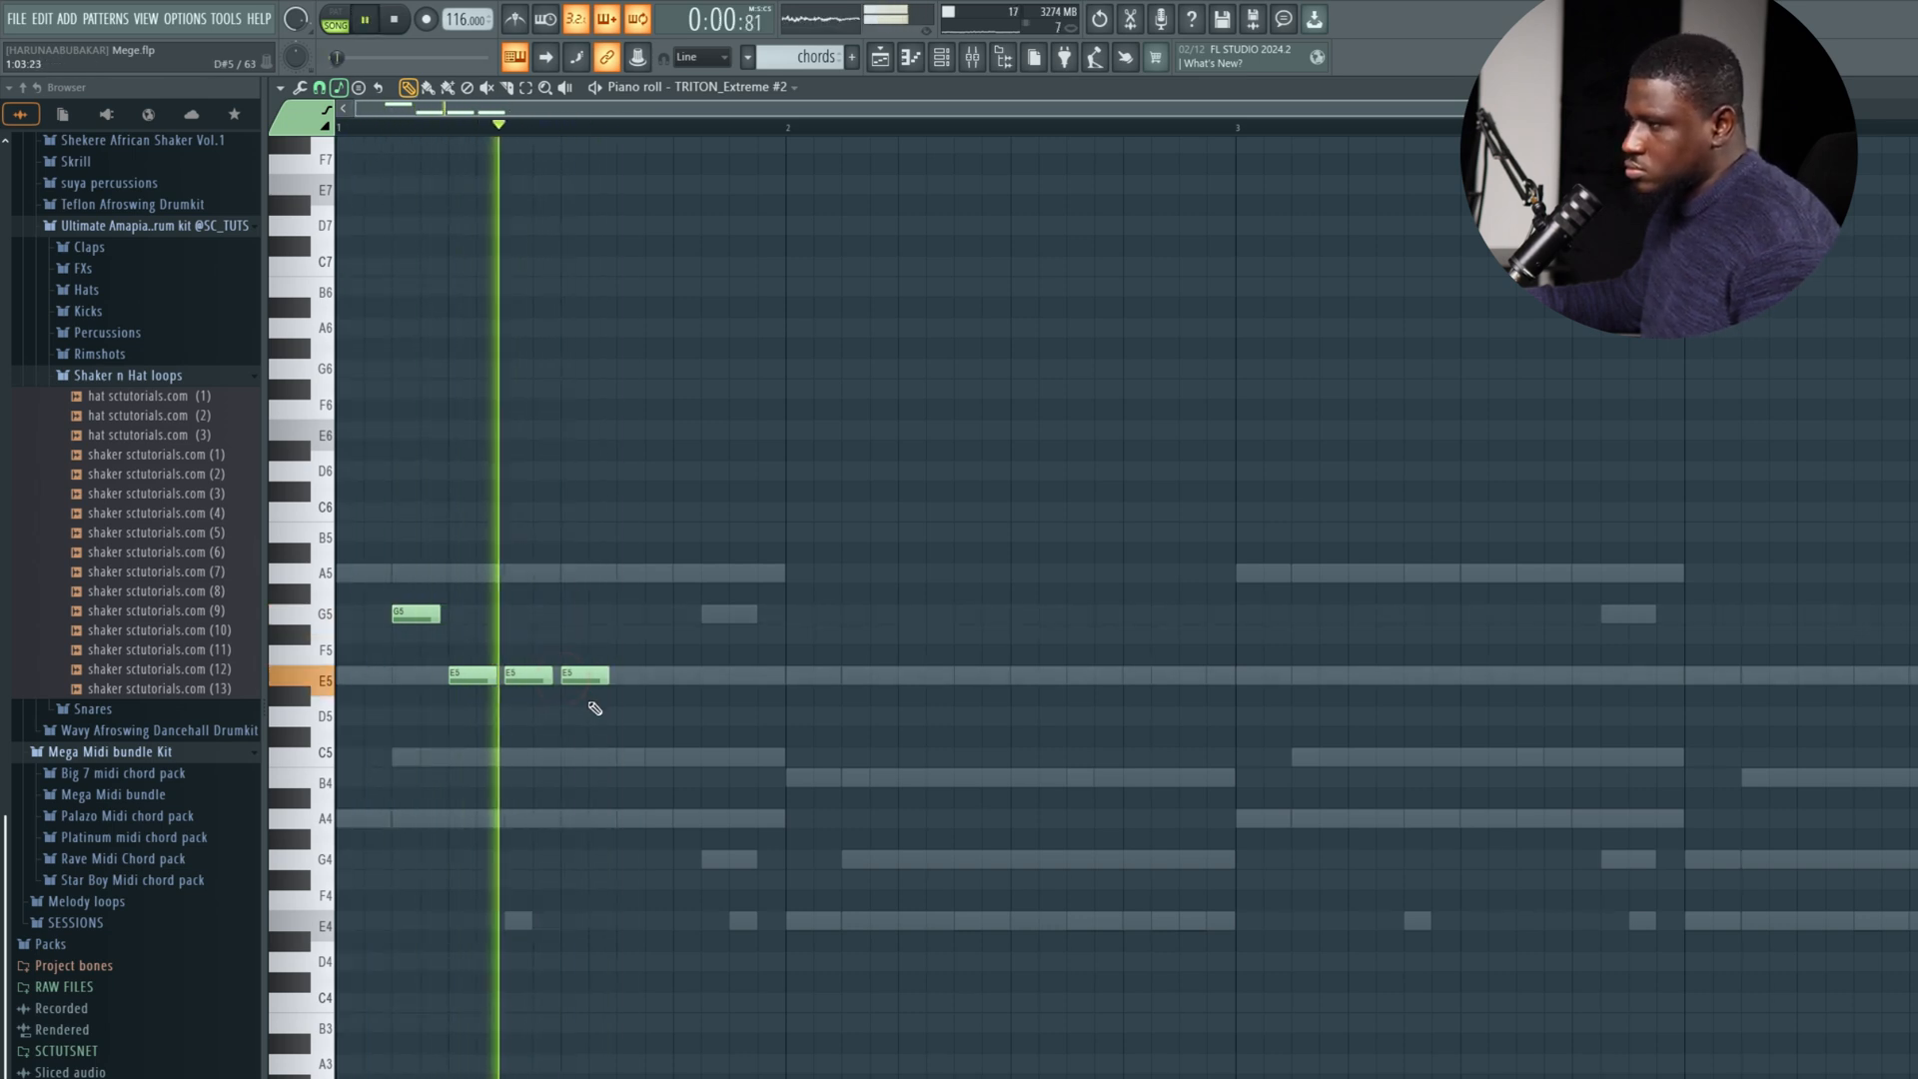
pyautogui.press('space')
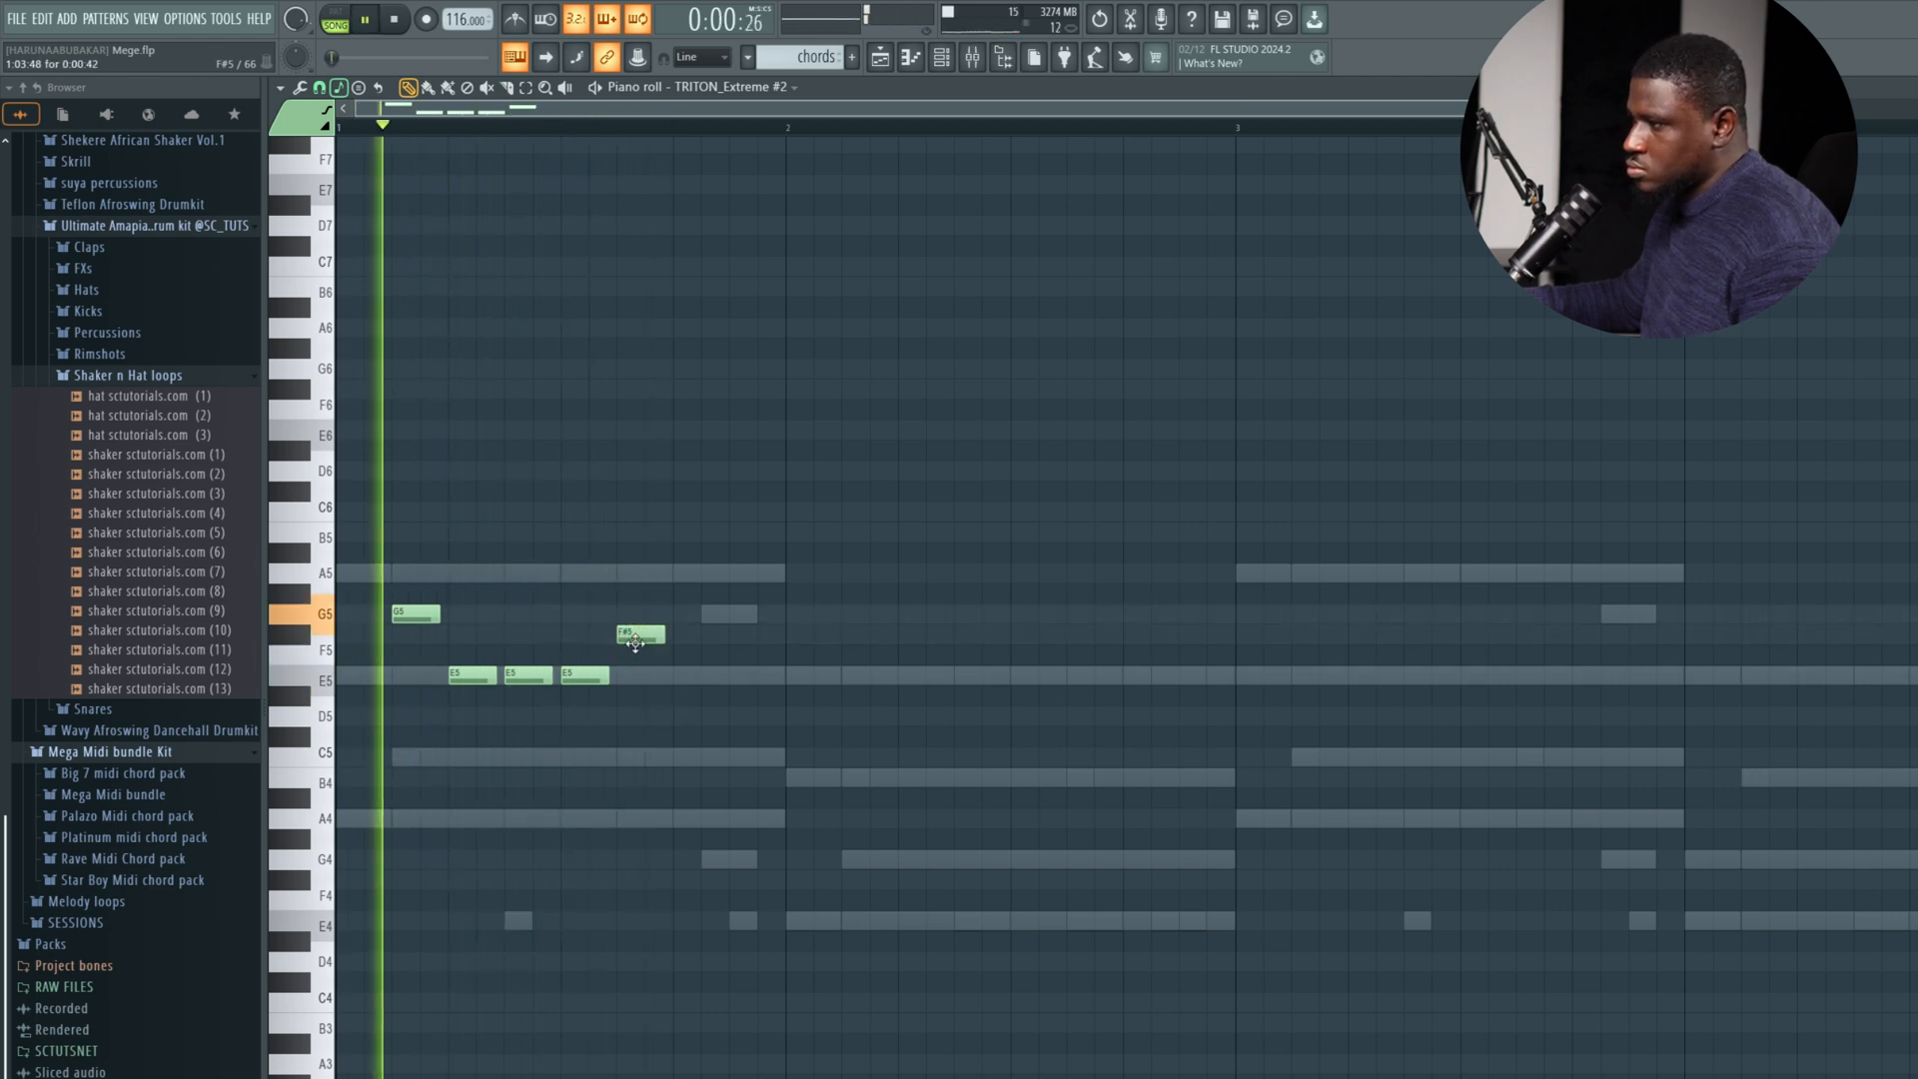
pyautogui.moveTo(635, 640); pyautogui.dragTo(691, 641)
pyautogui.press('space')
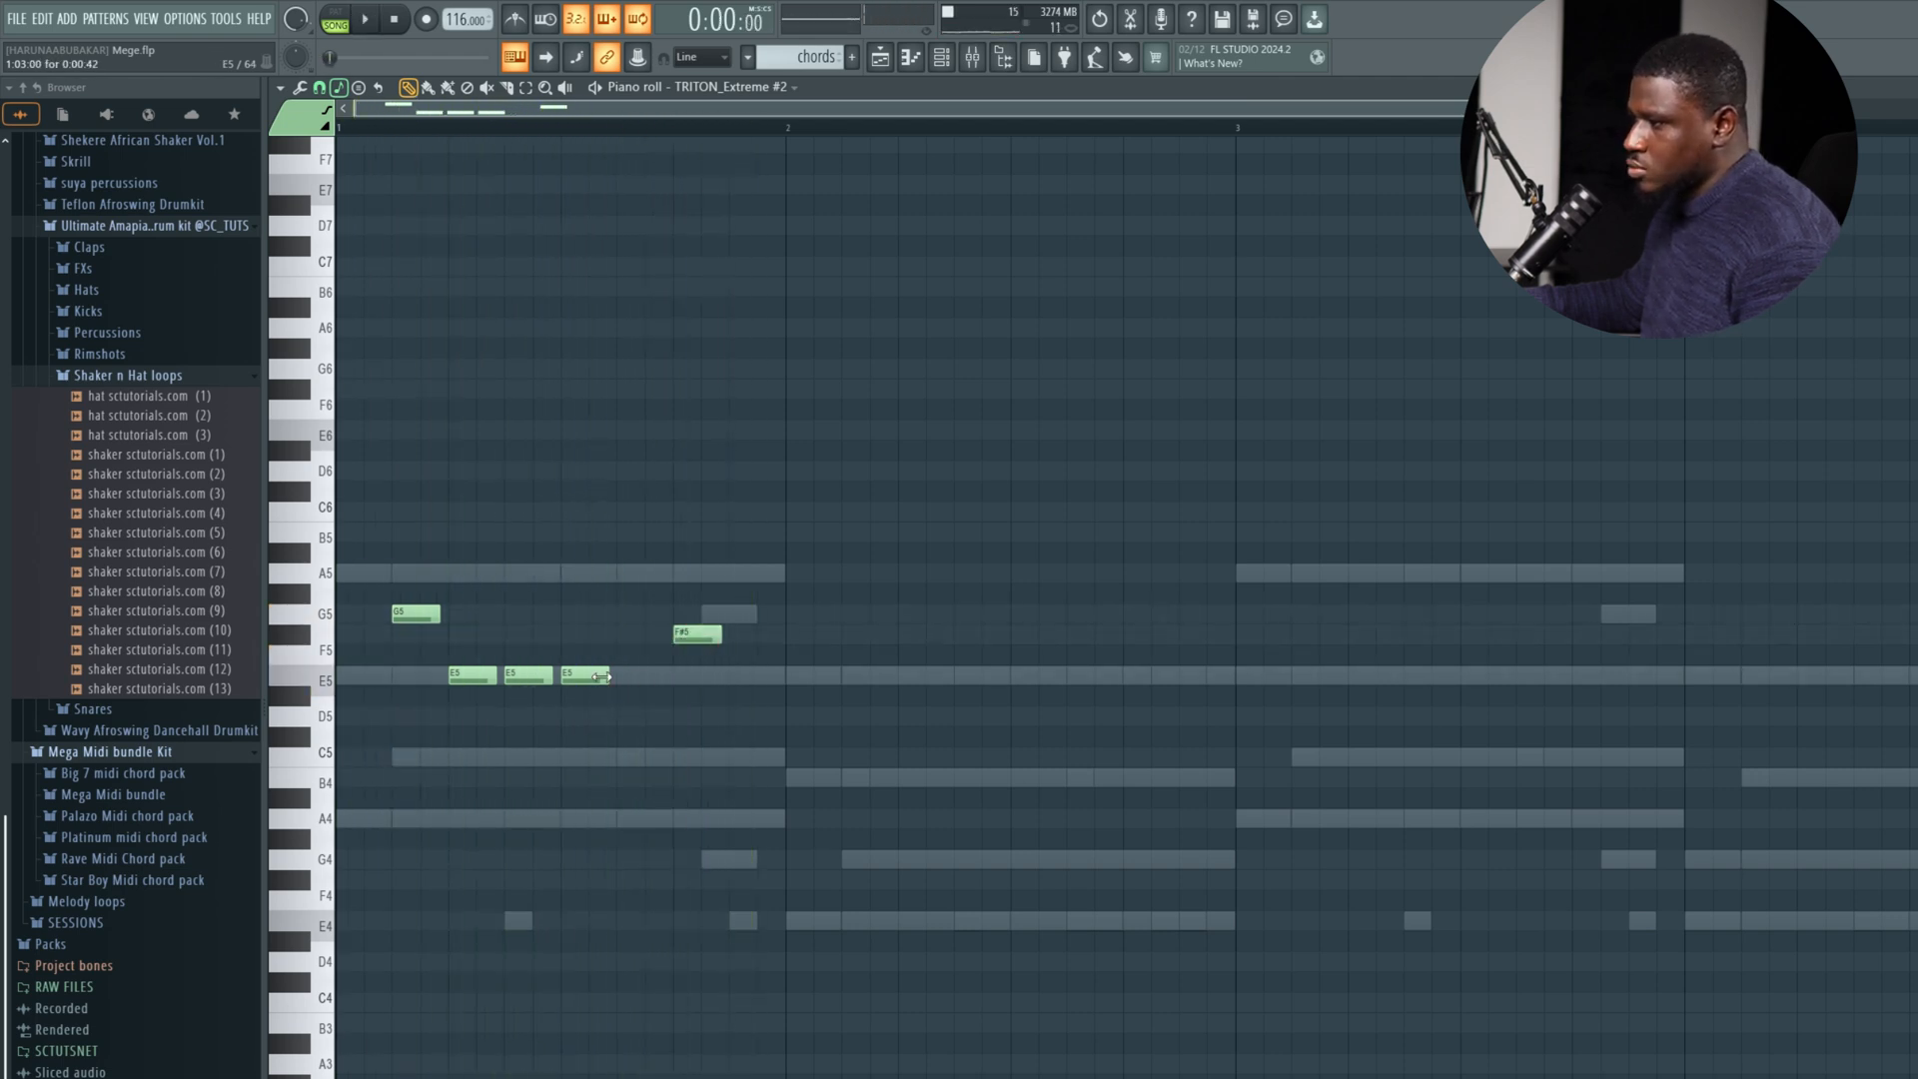
# Lengthen the F#5 note to the end of bar 1 and add an E5 note that fills bar 2.
pyautogui.press('space')
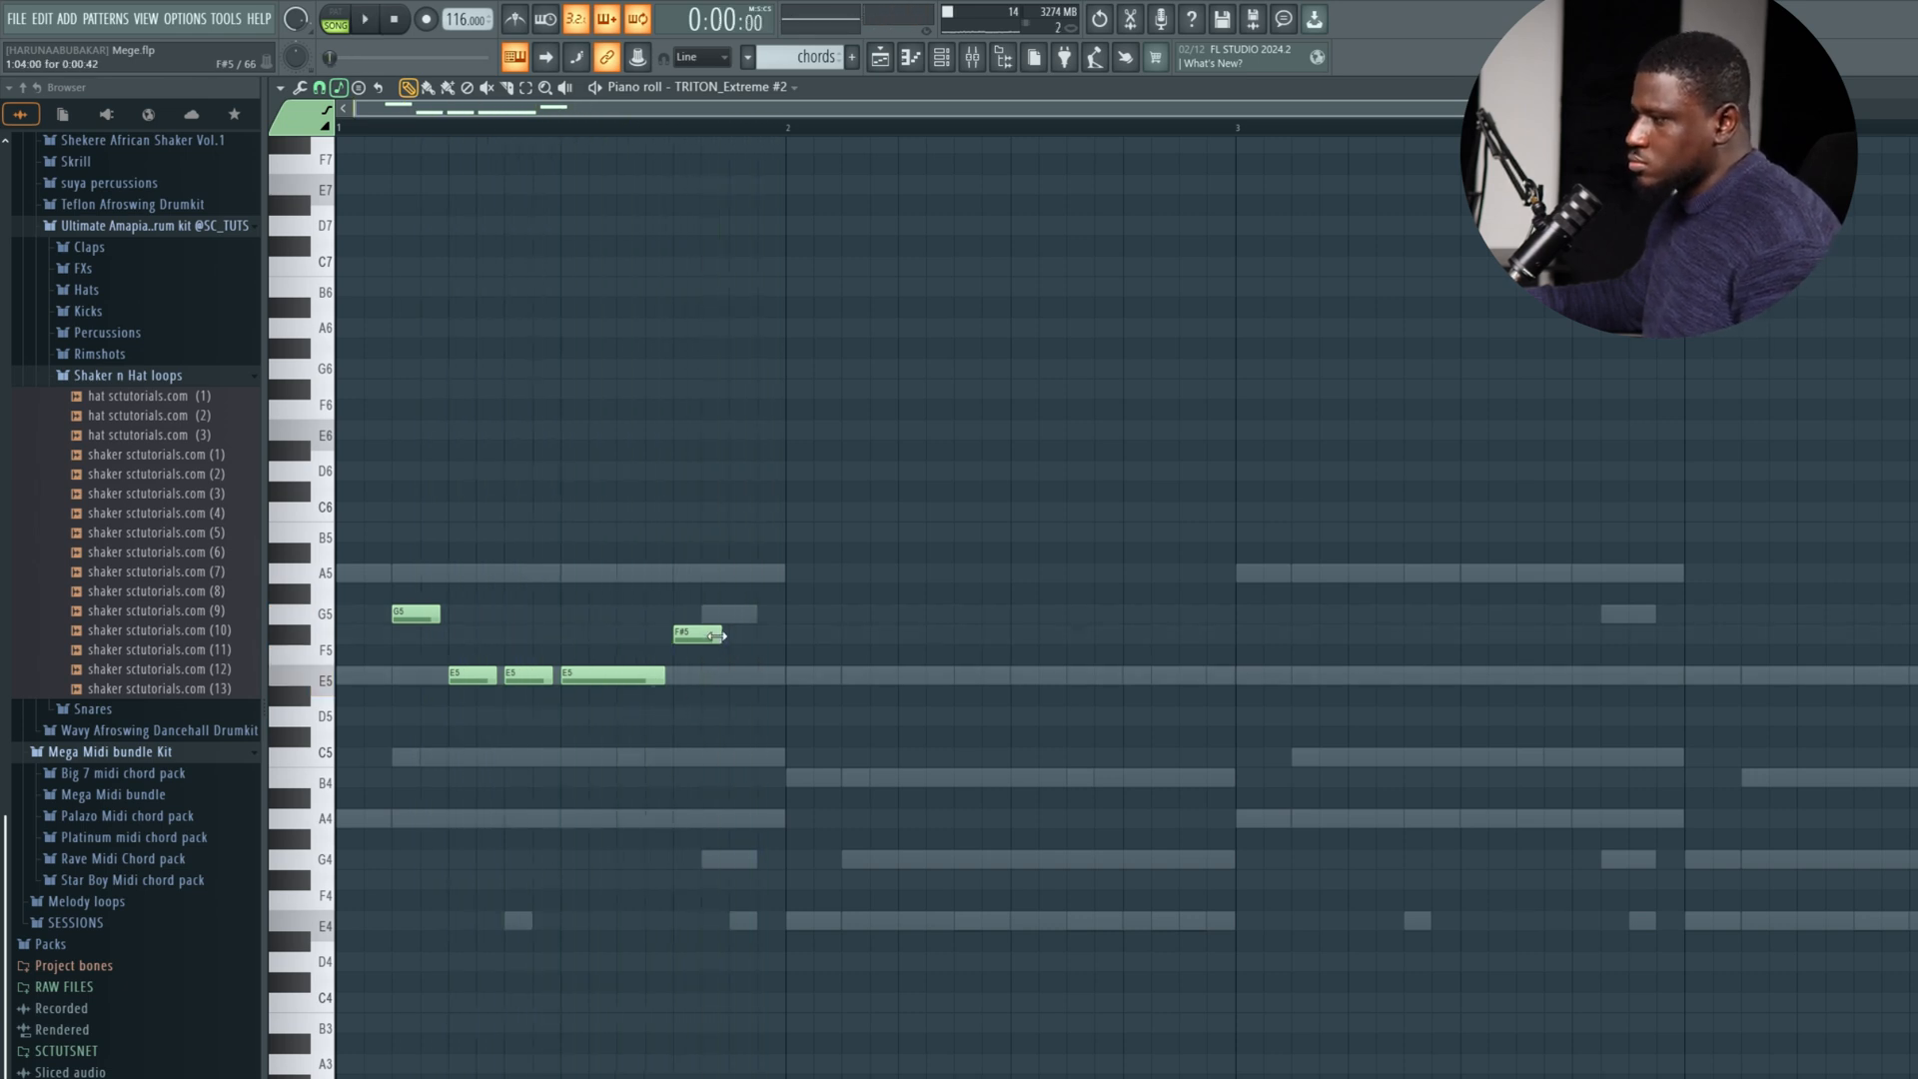
pyautogui.moveTo(717, 636); pyautogui.dragTo(775, 635)
pyautogui.press('space')
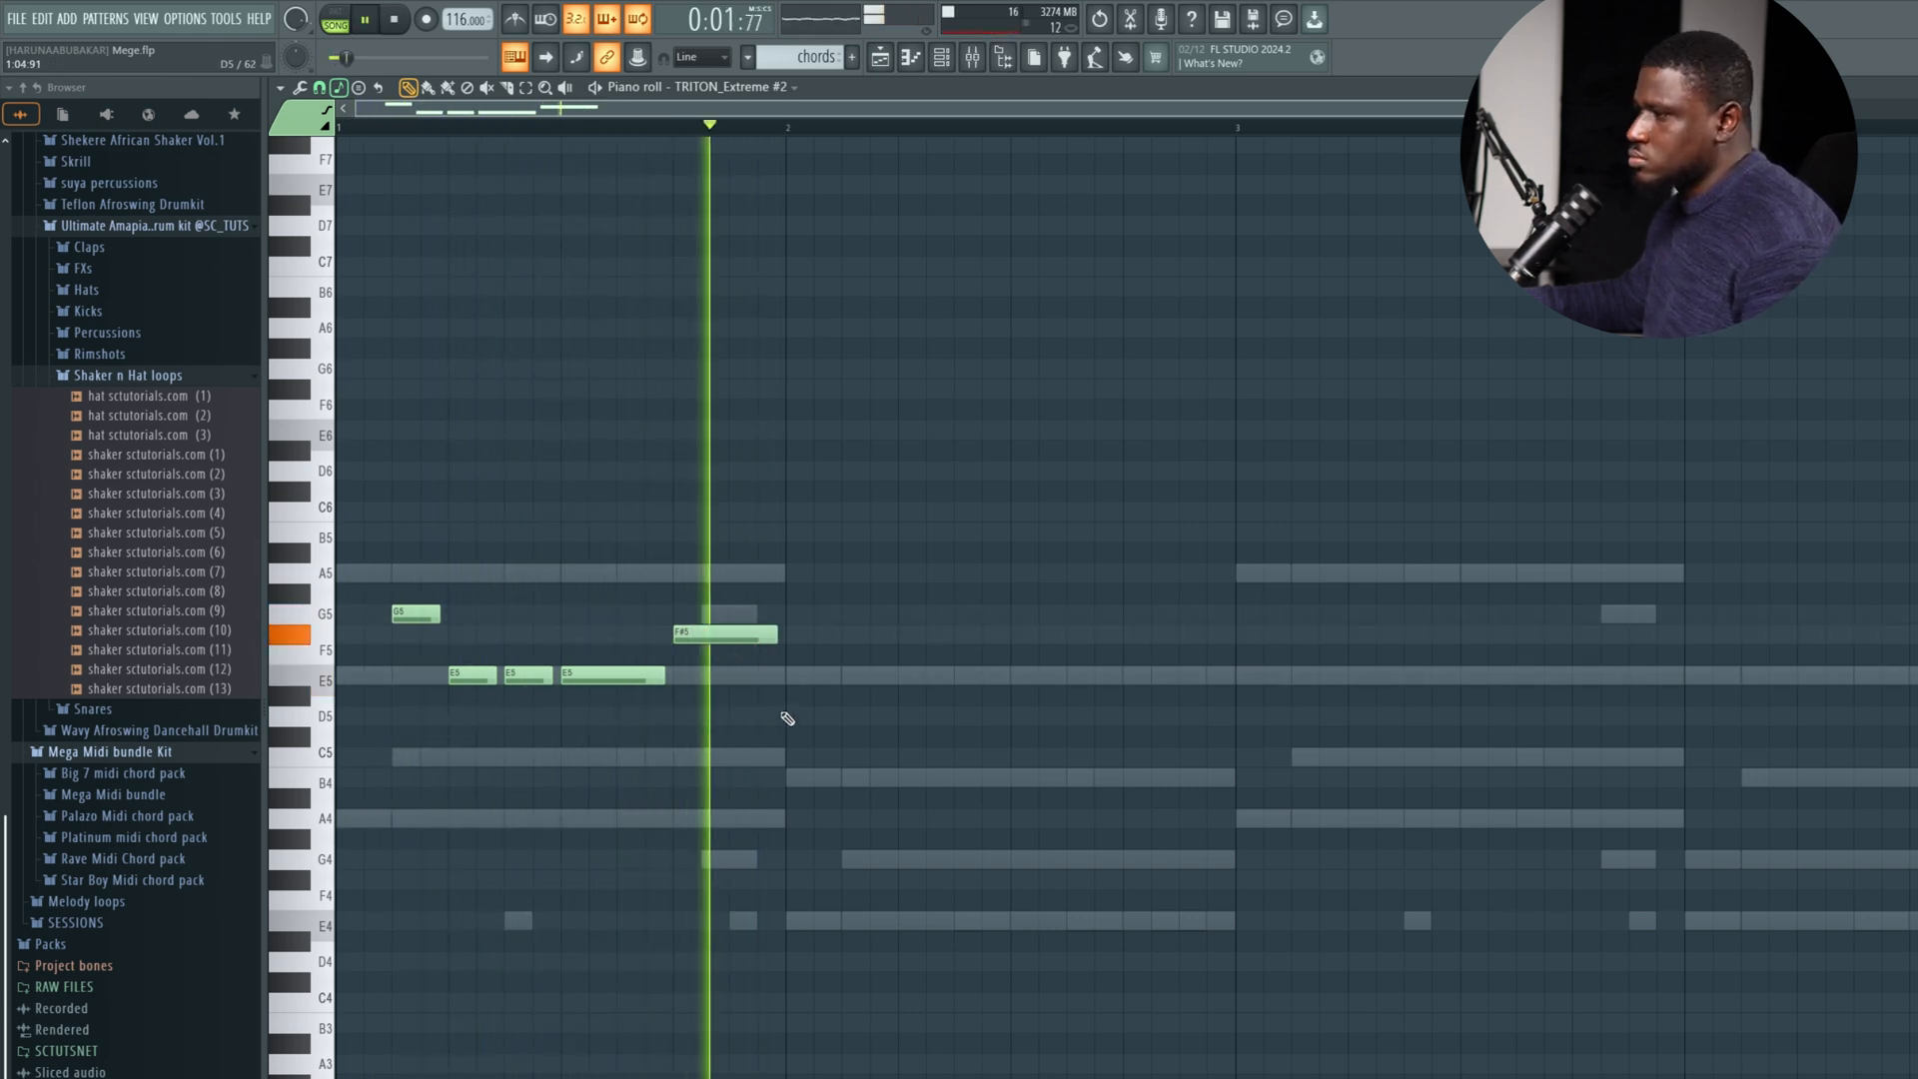
pyautogui.click(804, 677)
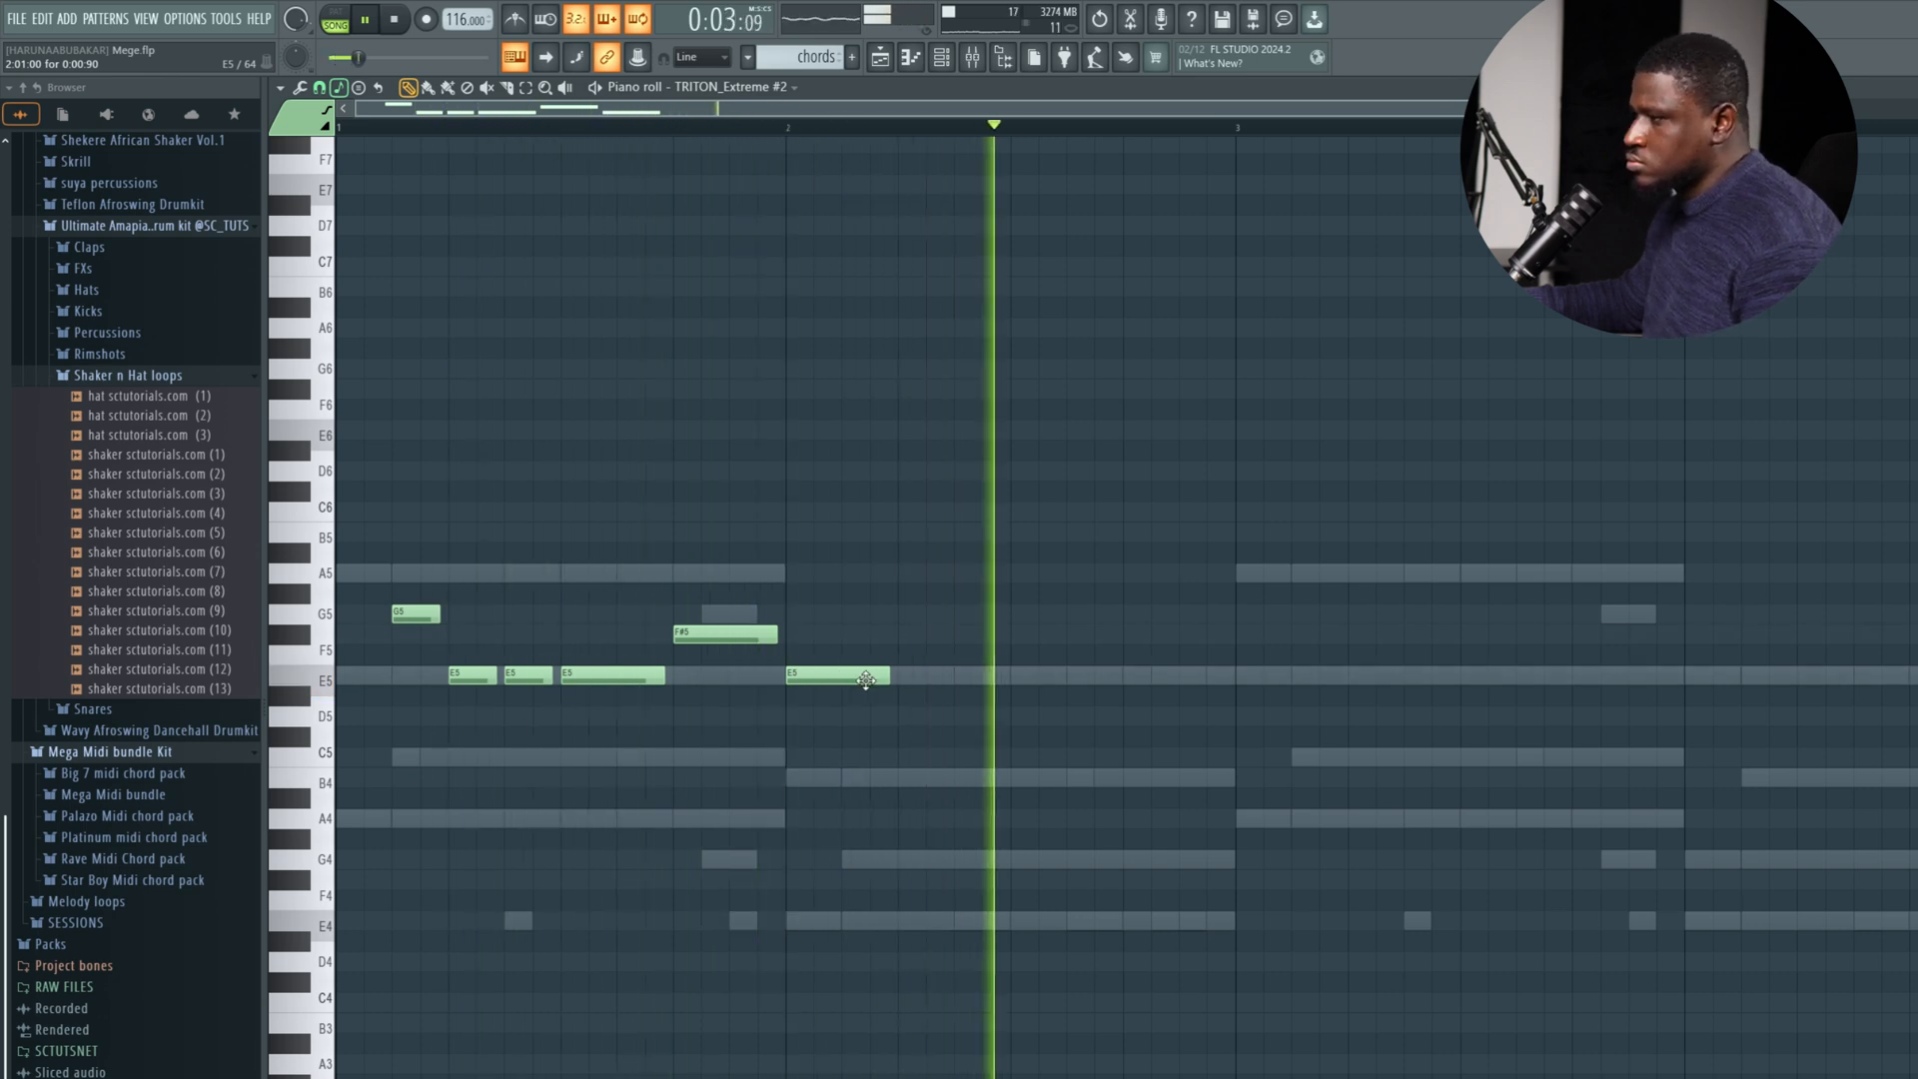
pyautogui.press('space')
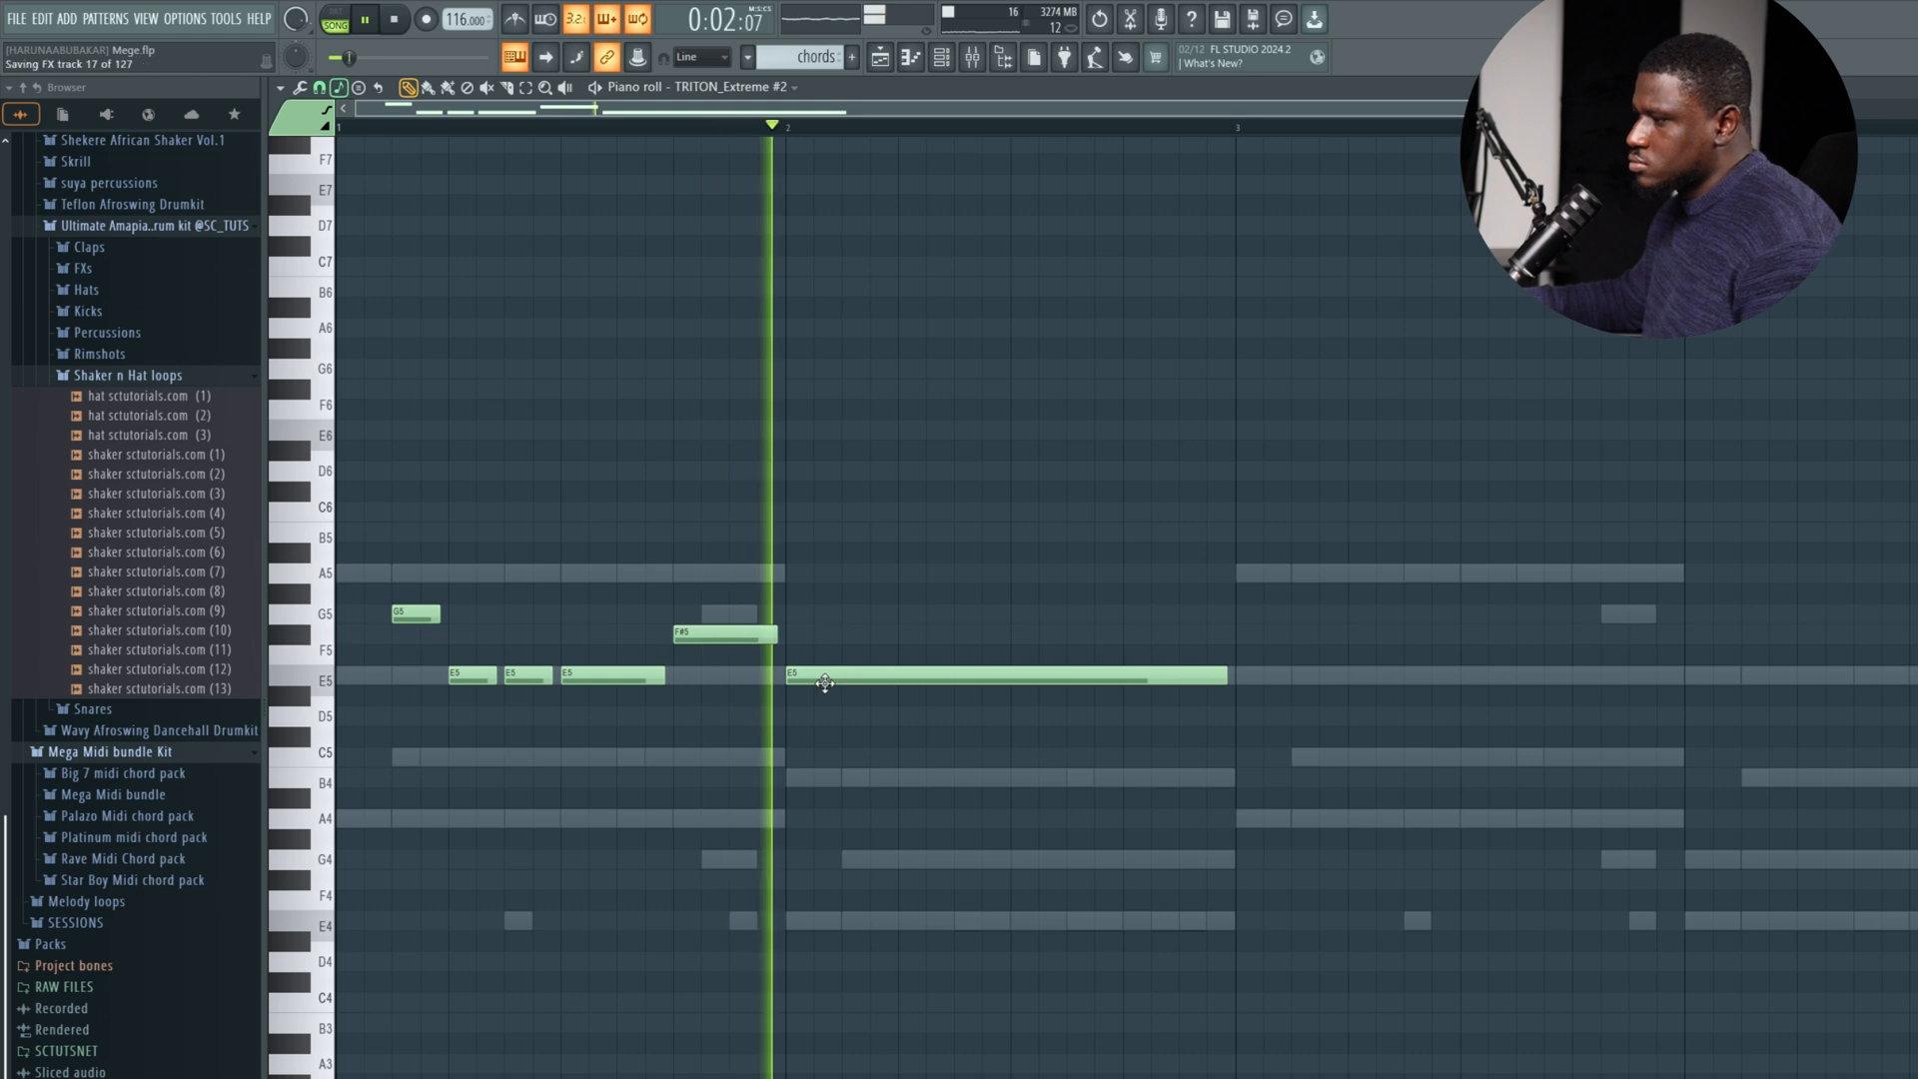
# Try the long bar 2 note at D5, C5 and B4 during playback and return it to E5.
pyautogui.moveTo(822, 684); pyautogui.dragTo(823, 716)
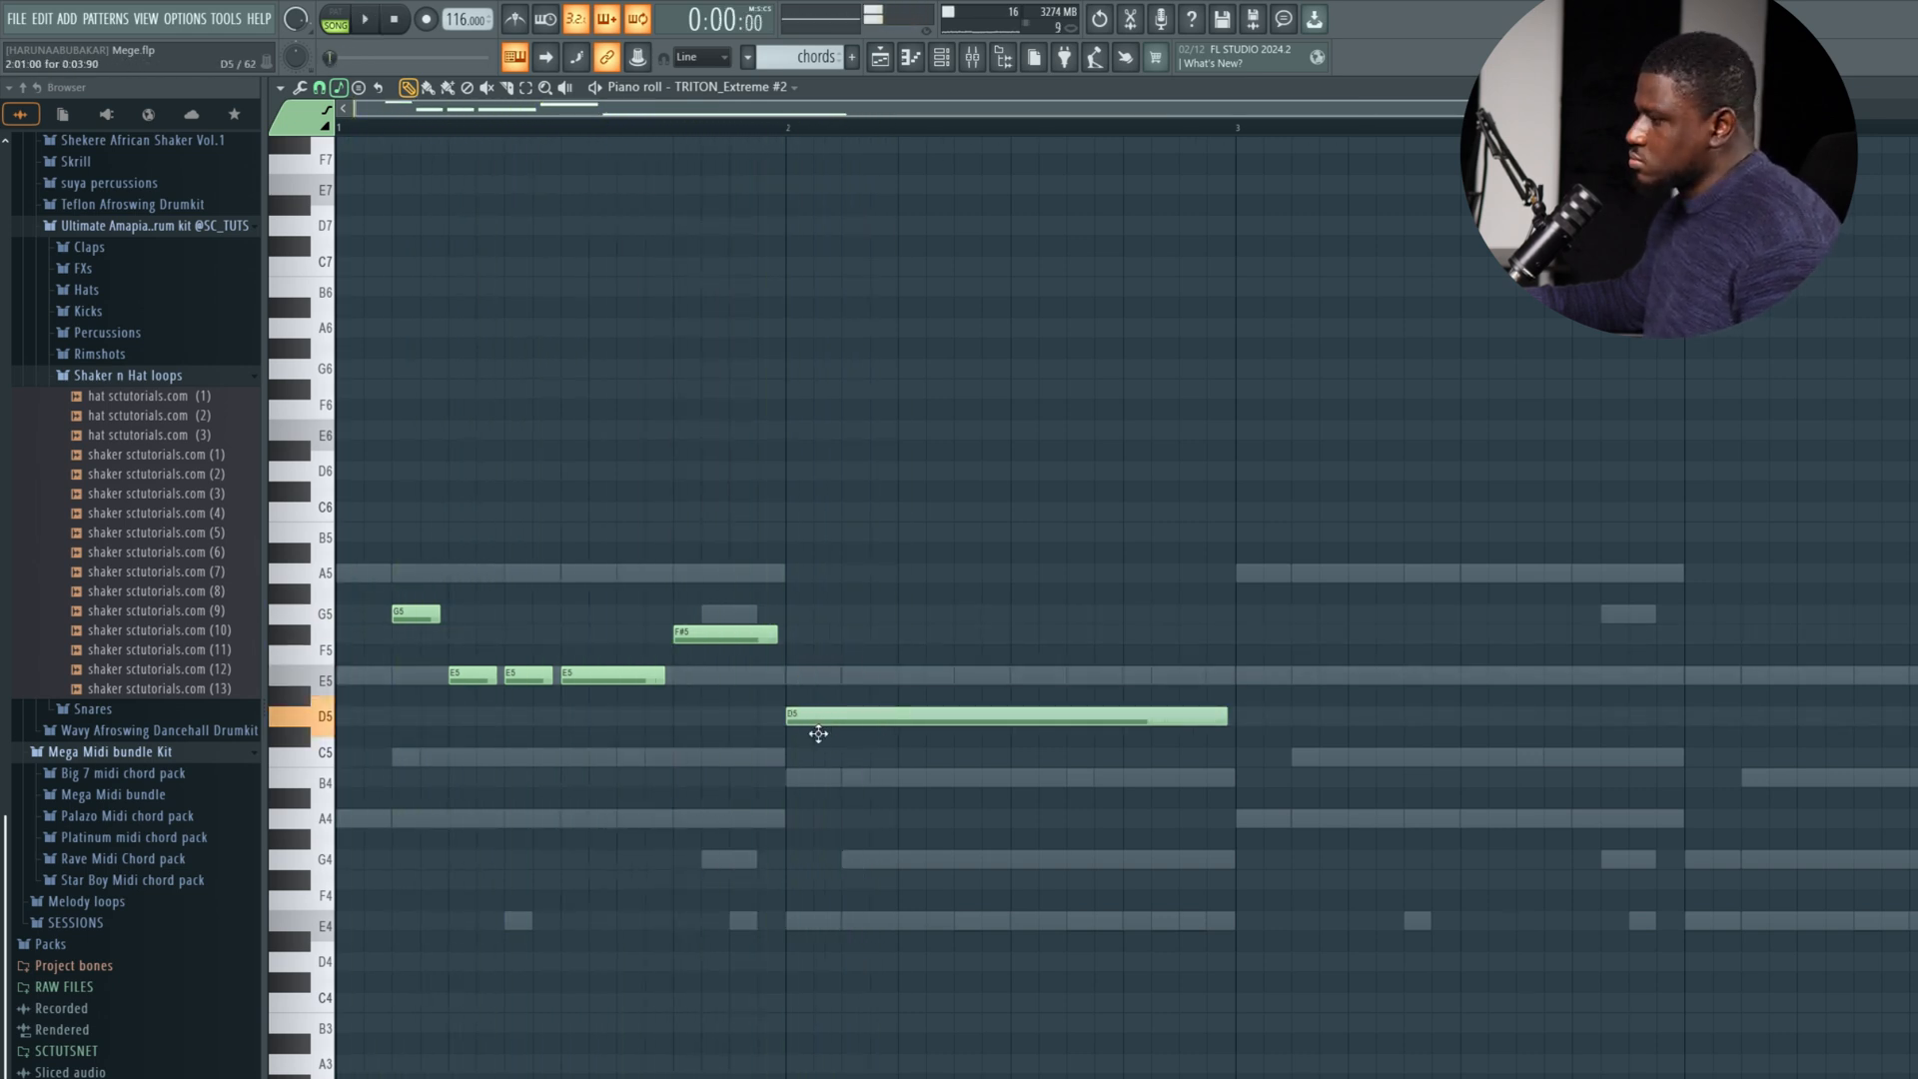
pyautogui.moveTo(818, 718); pyautogui.dragTo(817, 757)
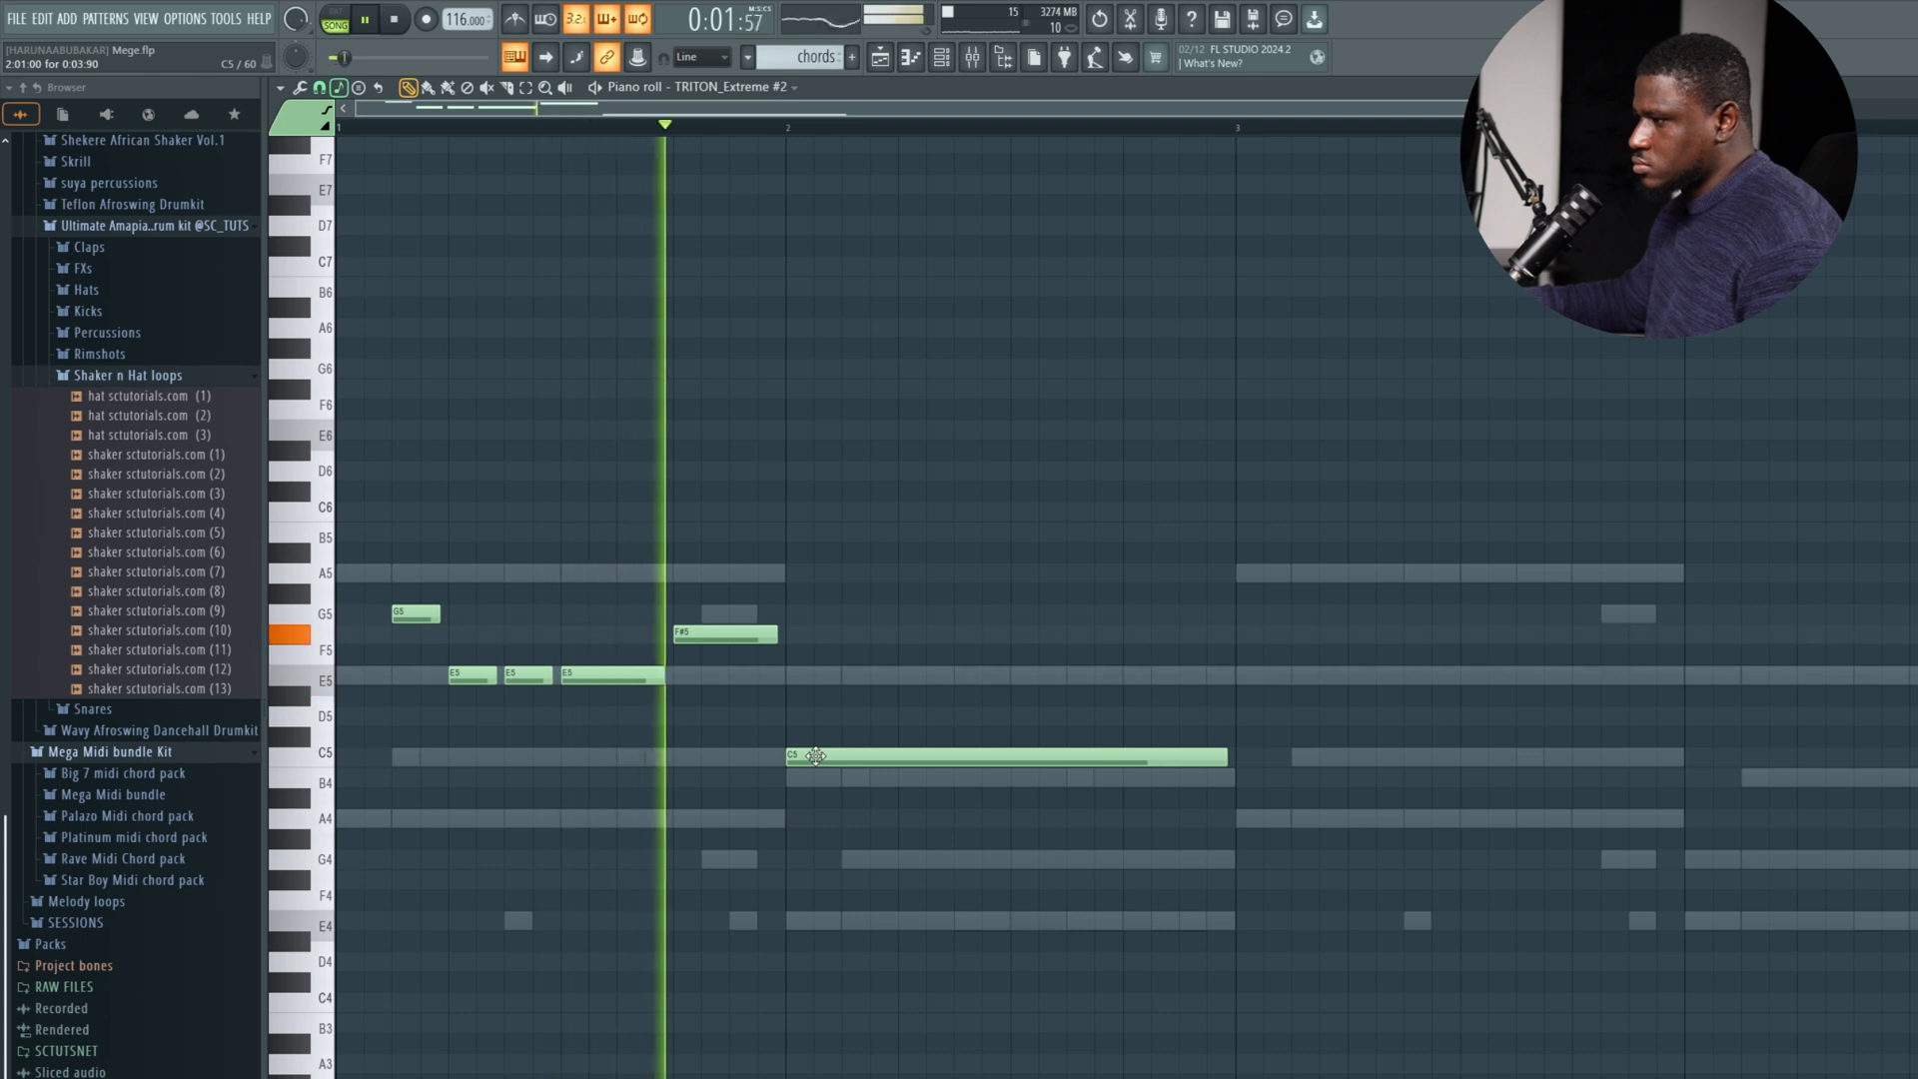
pyautogui.moveTo(817, 757); pyautogui.dragTo(813, 777)
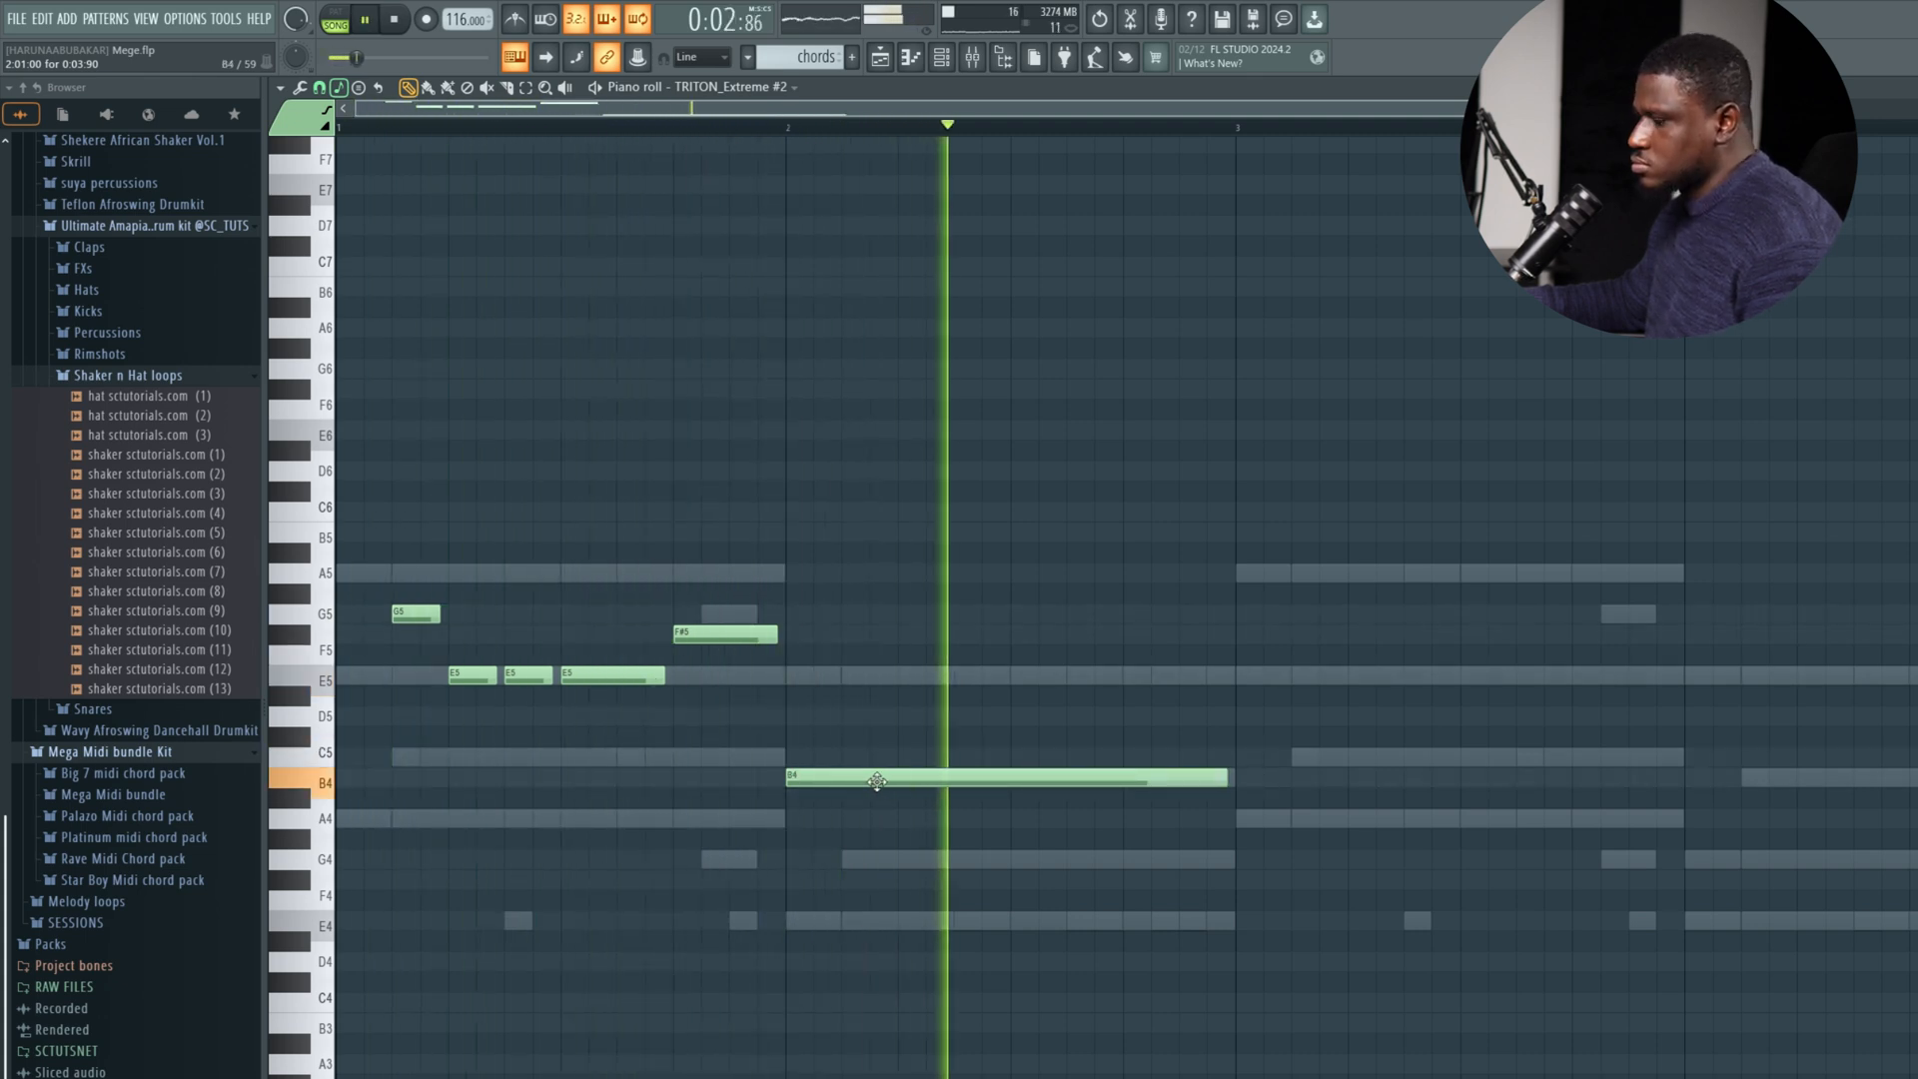
pyautogui.press('space')
pyautogui.press('space')
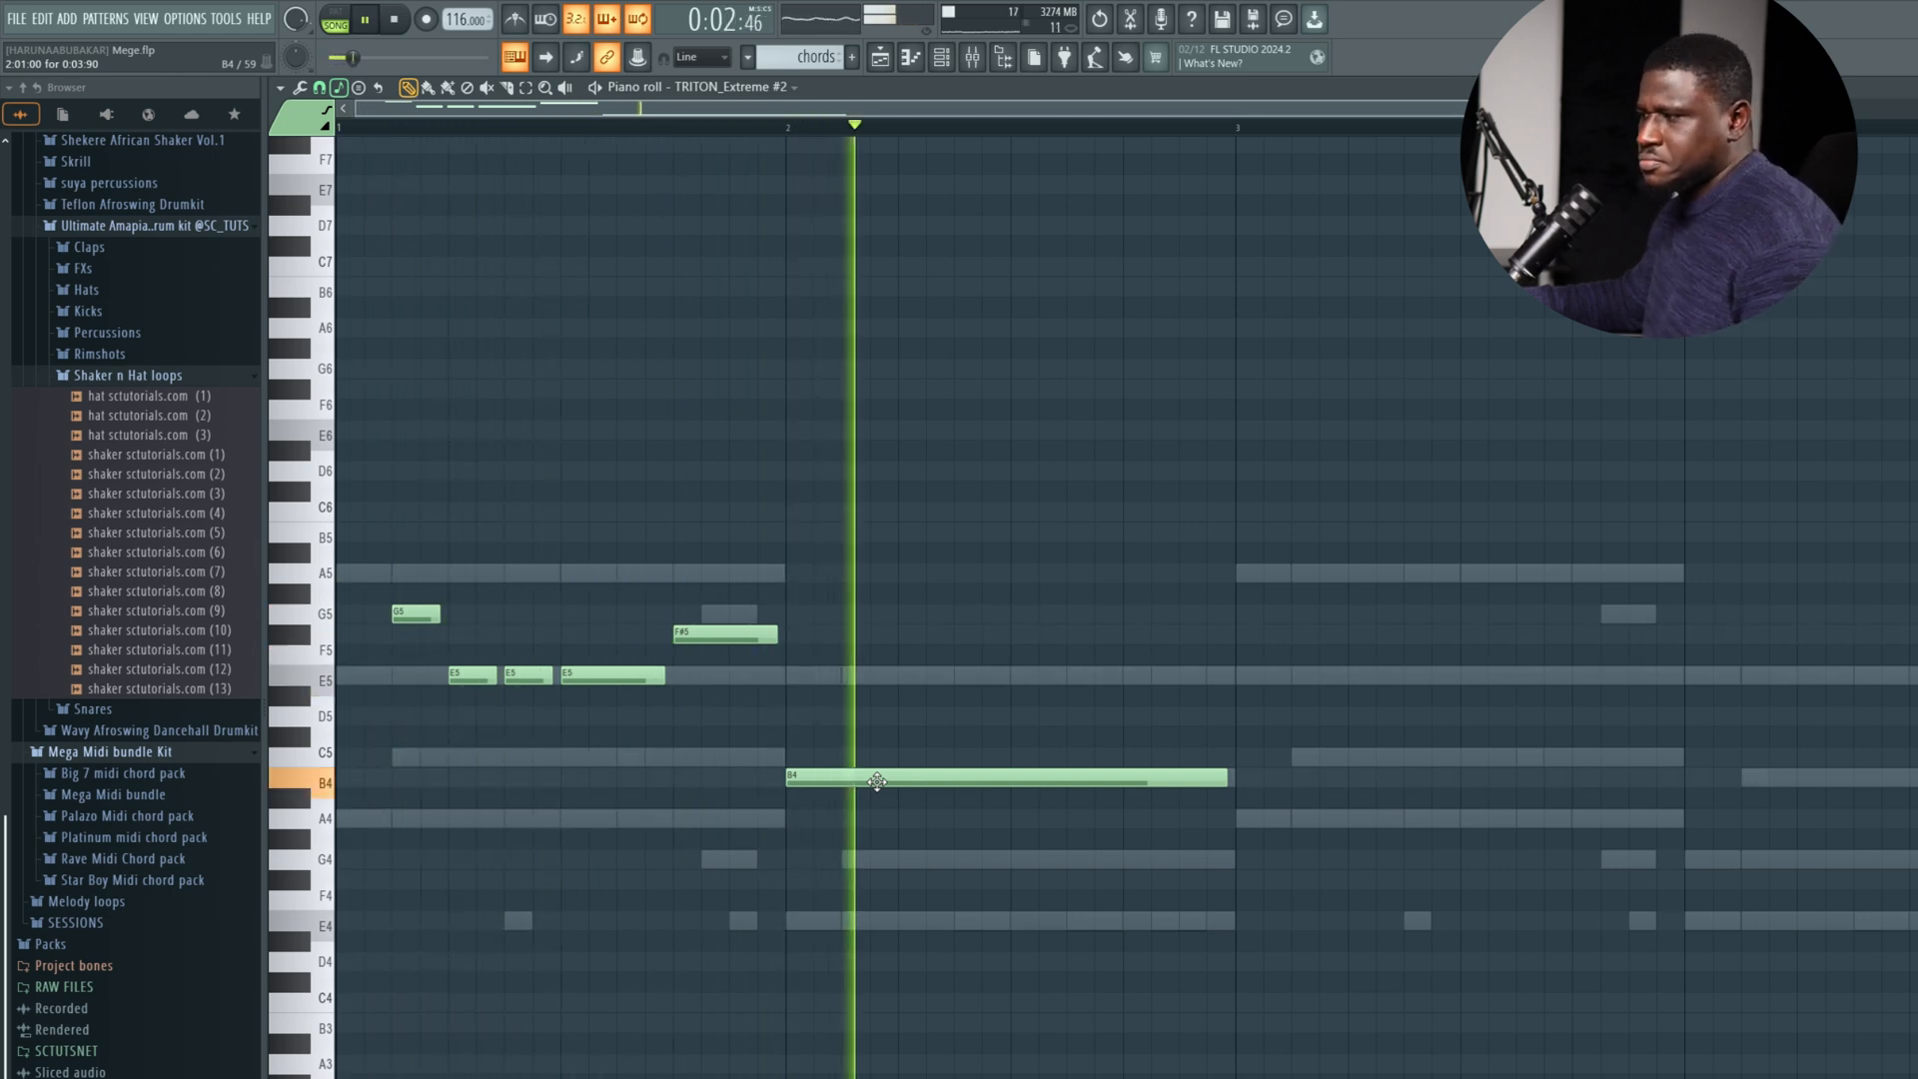
pyautogui.press('space')
pyautogui.moveTo(877, 782); pyautogui.dragTo(877, 661)
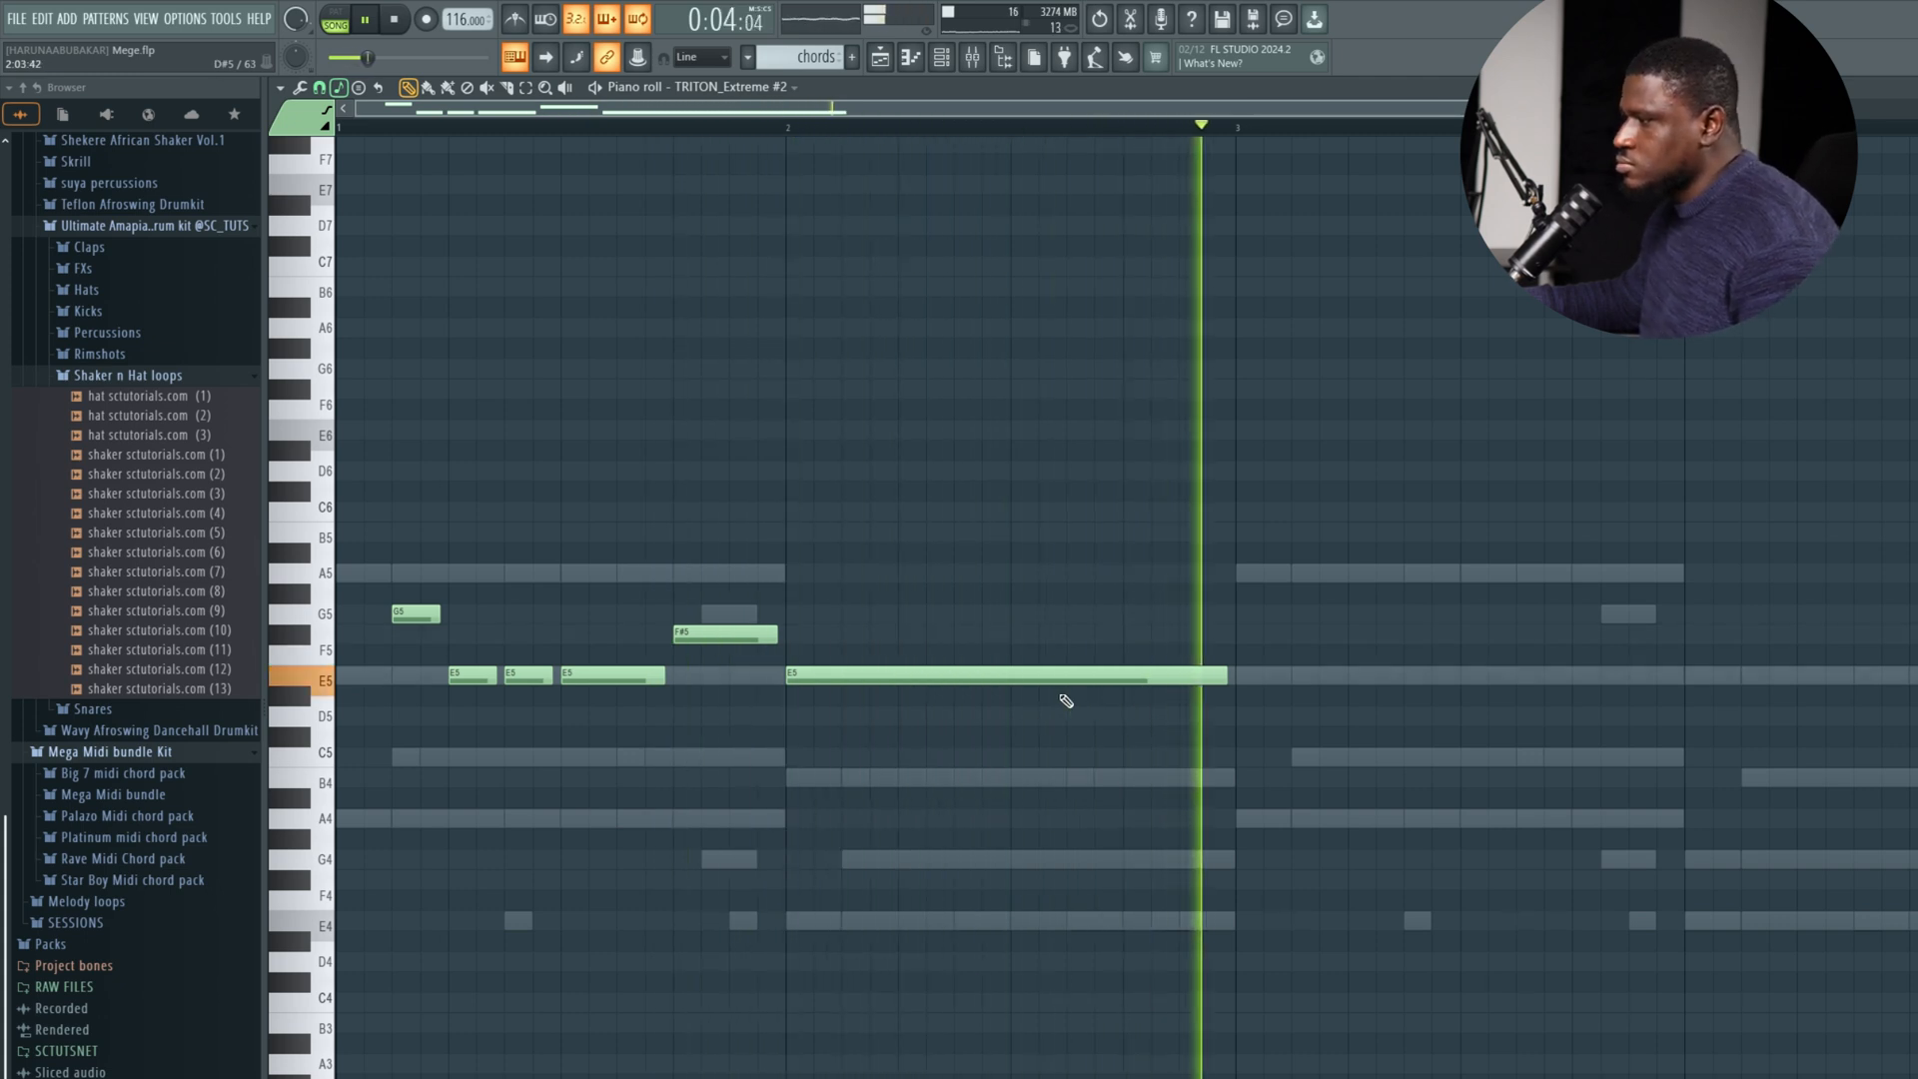
# Copy the whole two-bar TRITON Extreme #2 phrase into bars 3 and 4 and play it.
pyautogui.press('space')
pyautogui.moveTo(1246, 411); pyautogui.dragTo(231, 752)
pyautogui.moveTo(425, 616); pyautogui.dragTo(1312, 629)
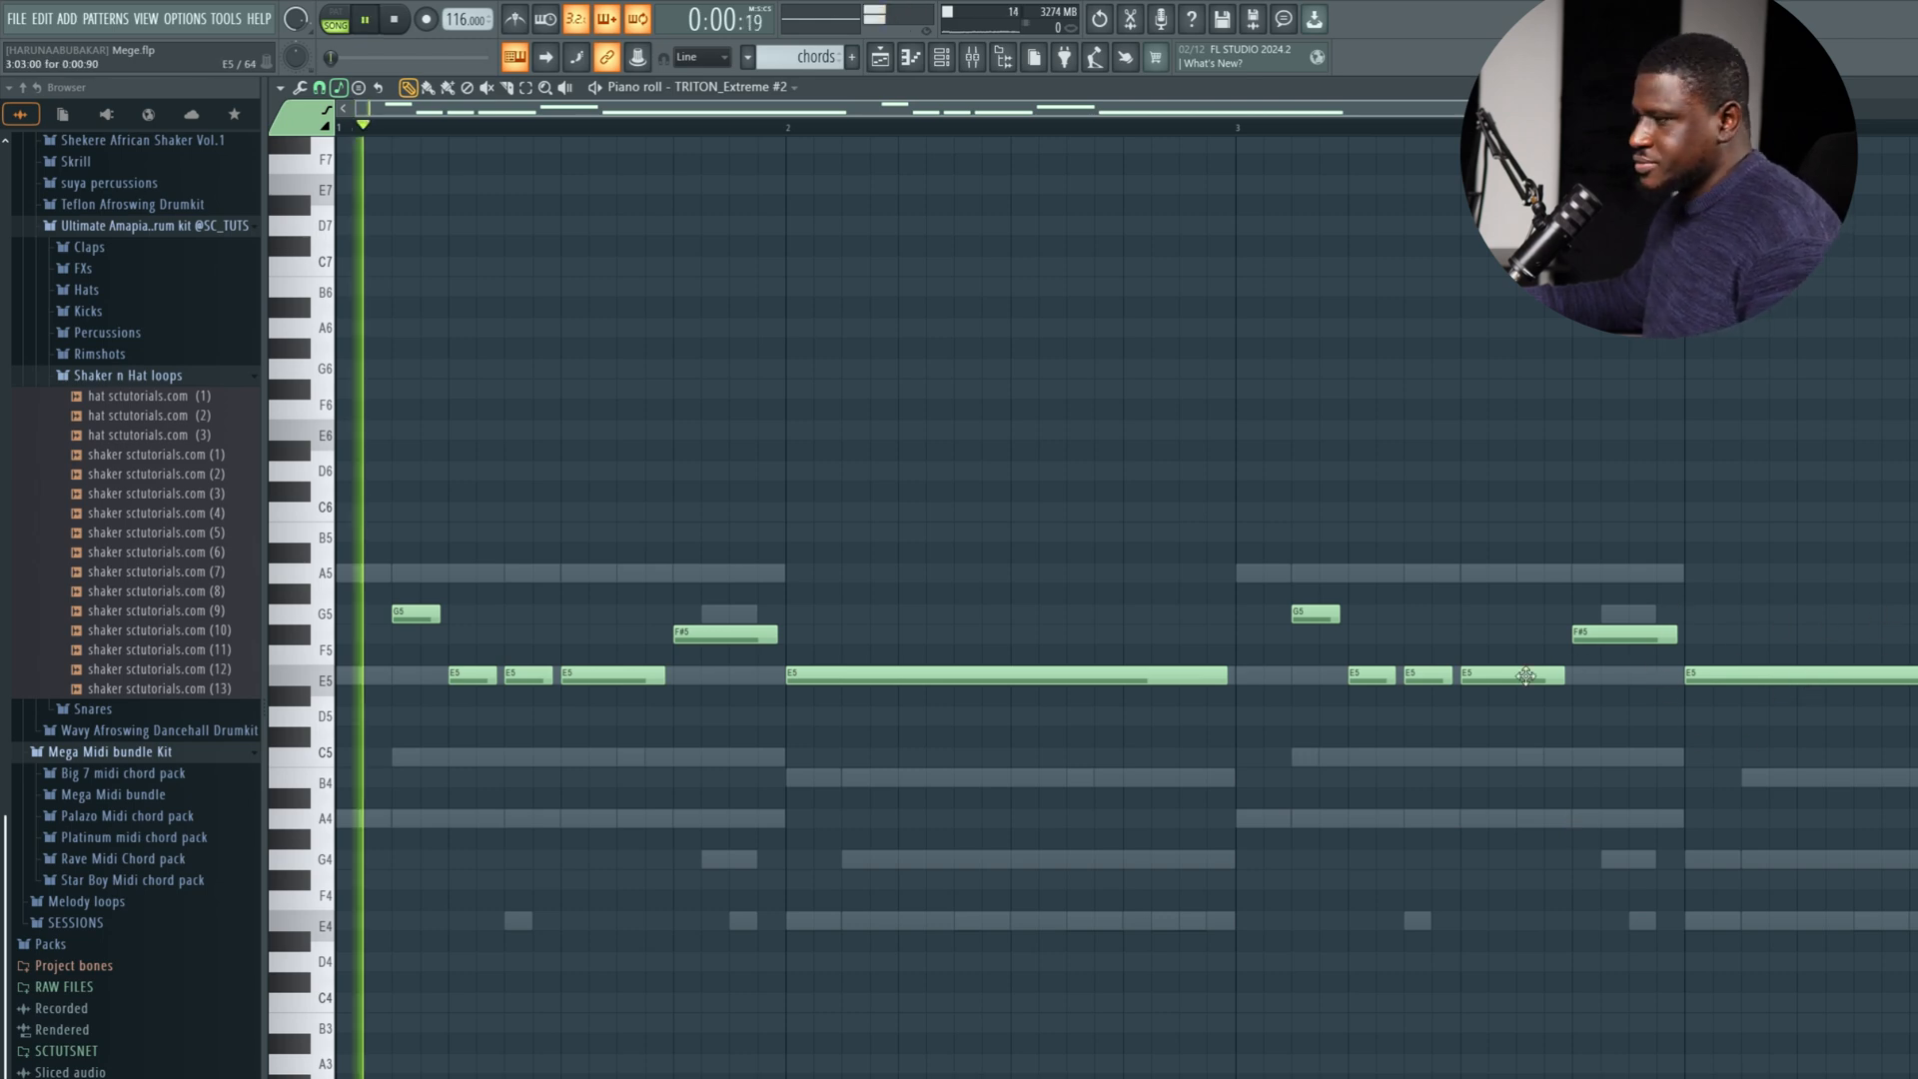
pyautogui.scroll(-2, 1525, 675)
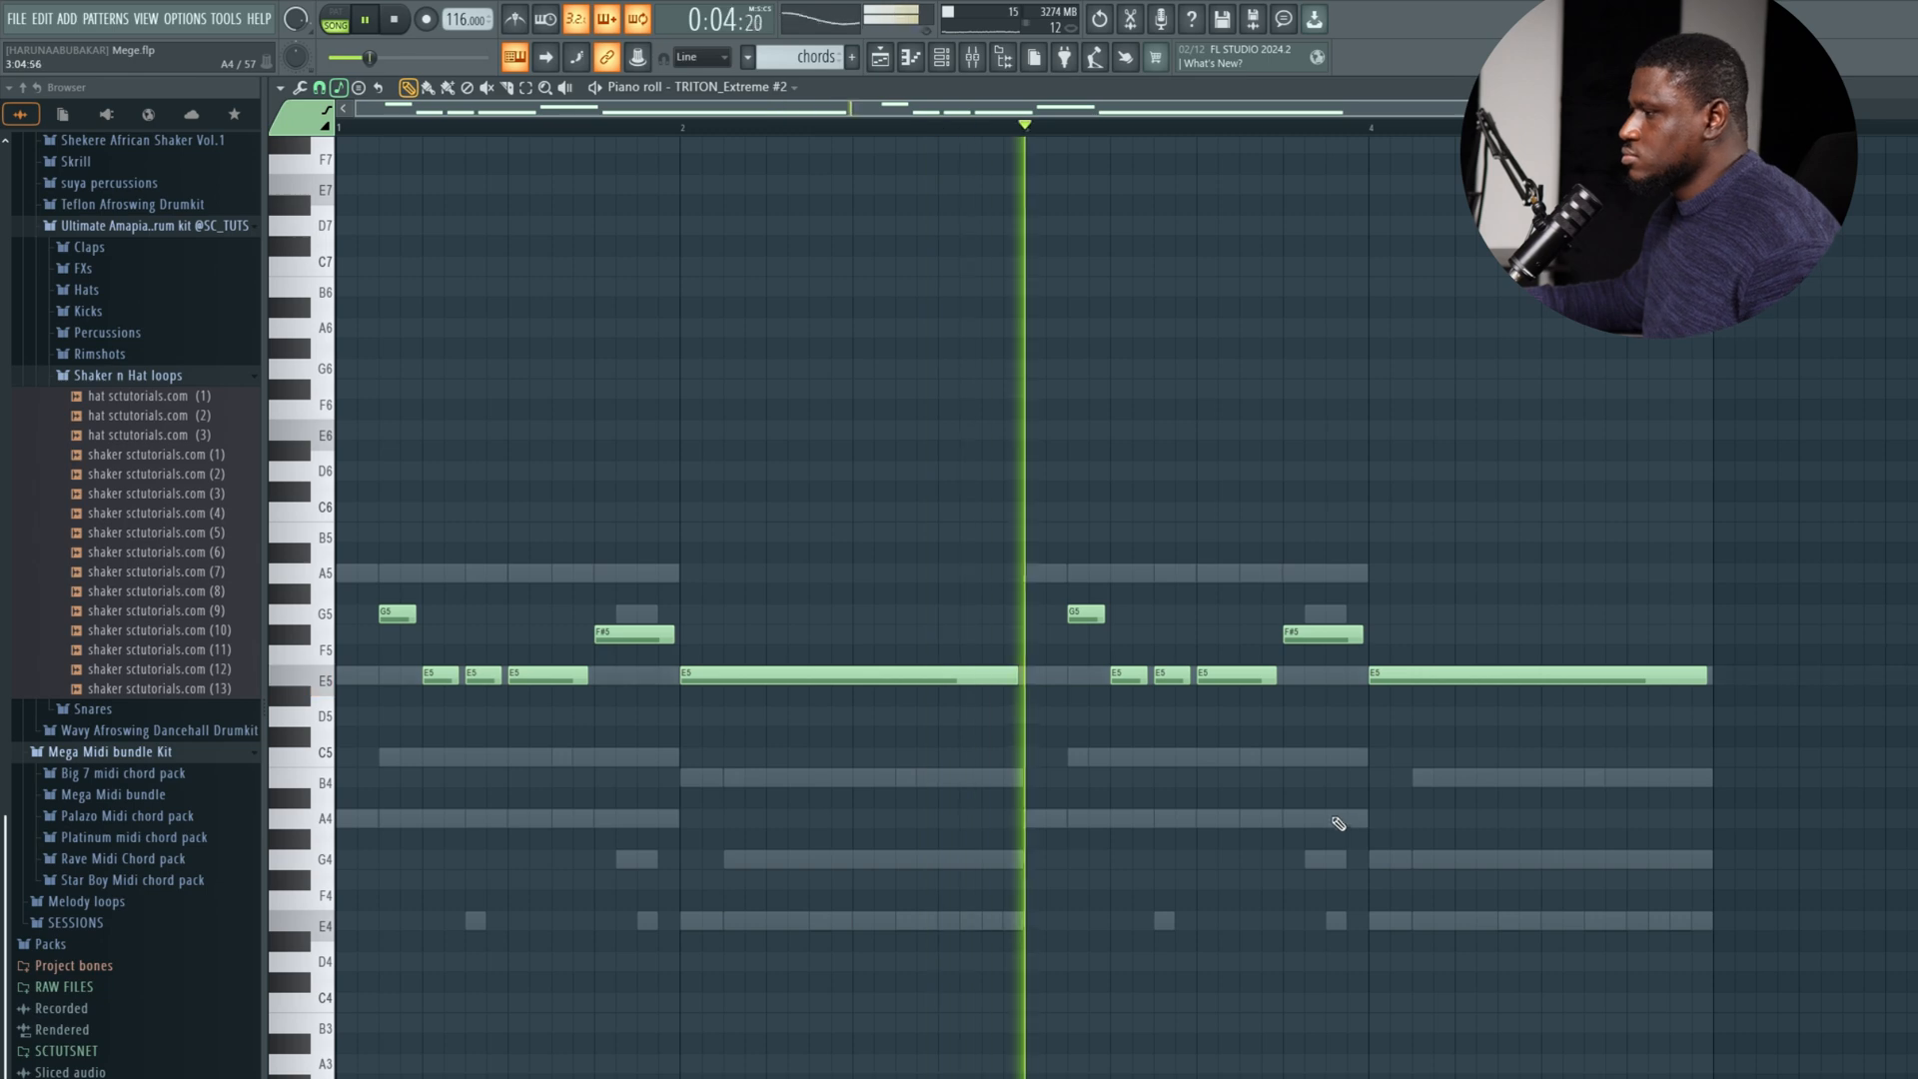
# Try a shortened F#5 followed by a short G5 at the end of bar 3, and restore the original F#5 alone.
pyautogui.press('space')
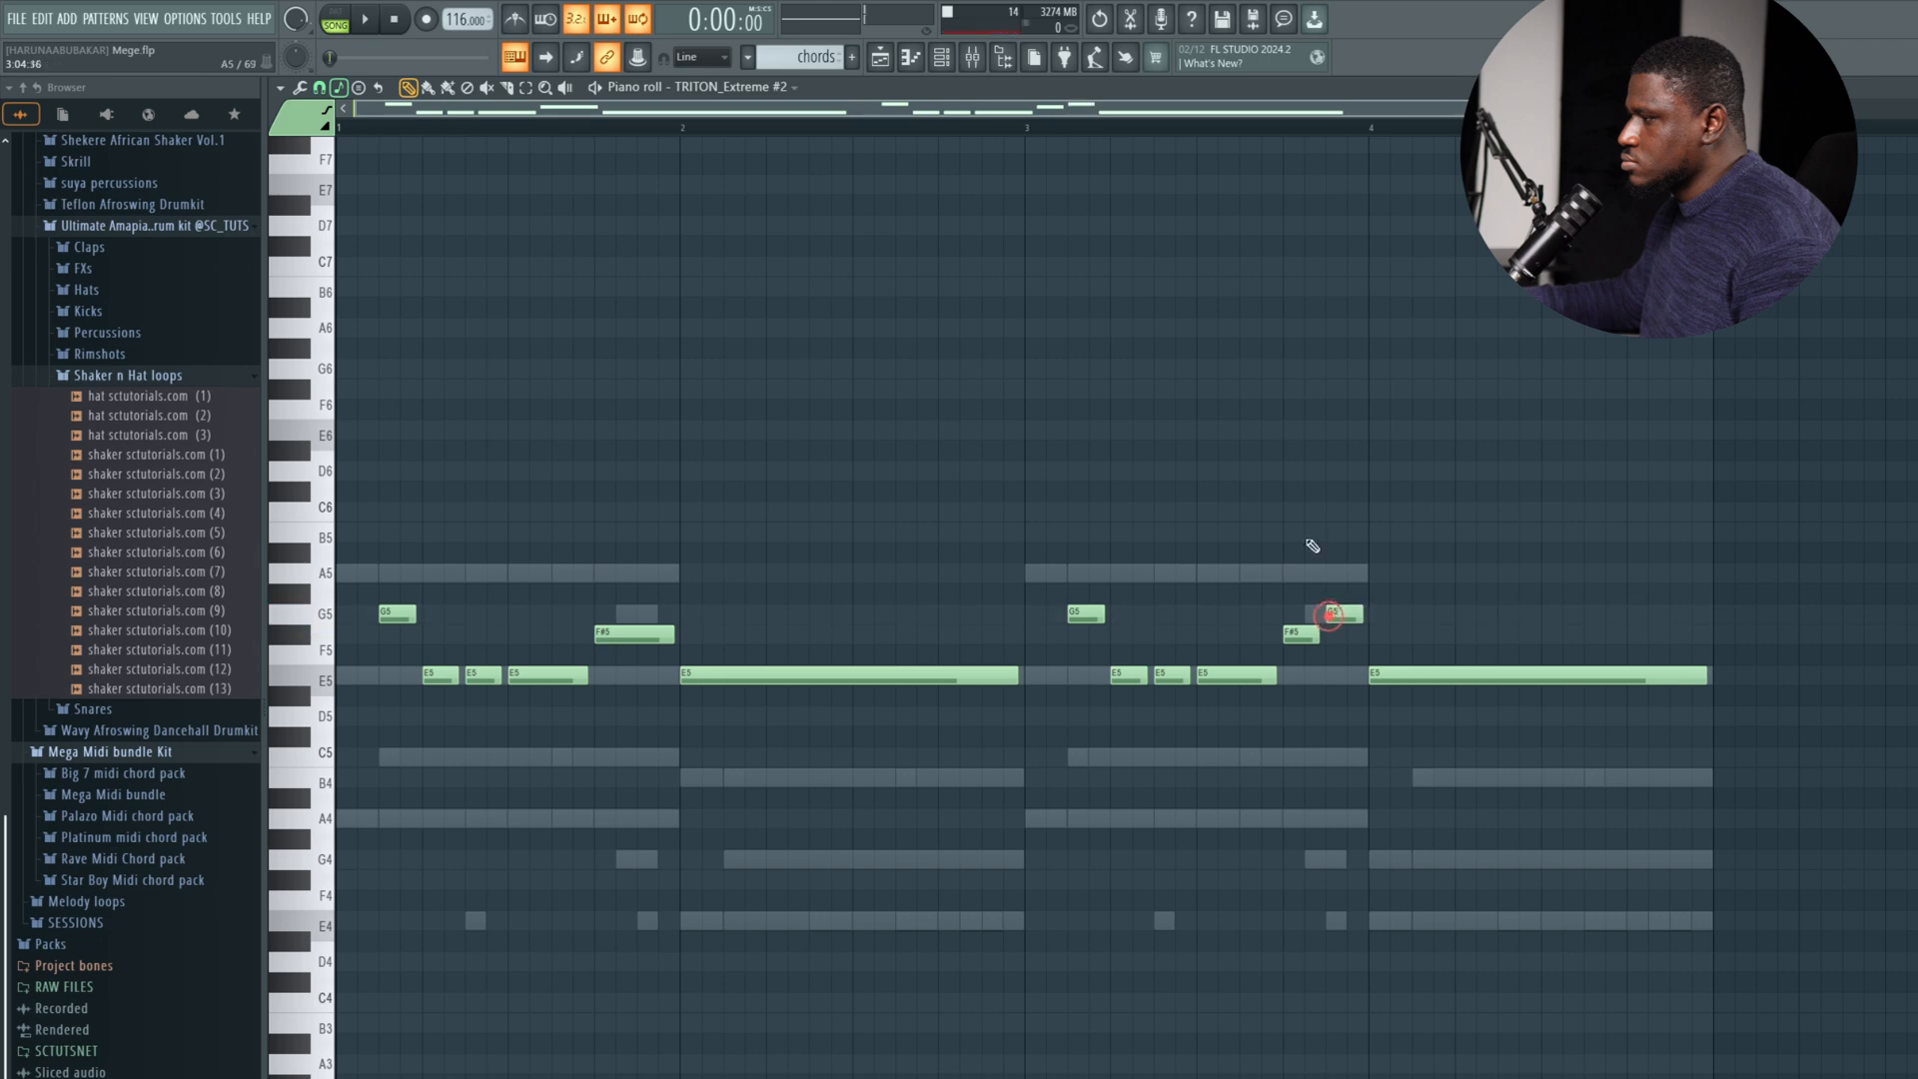
pyautogui.rightClick(1353, 617)
pyautogui.press('space')
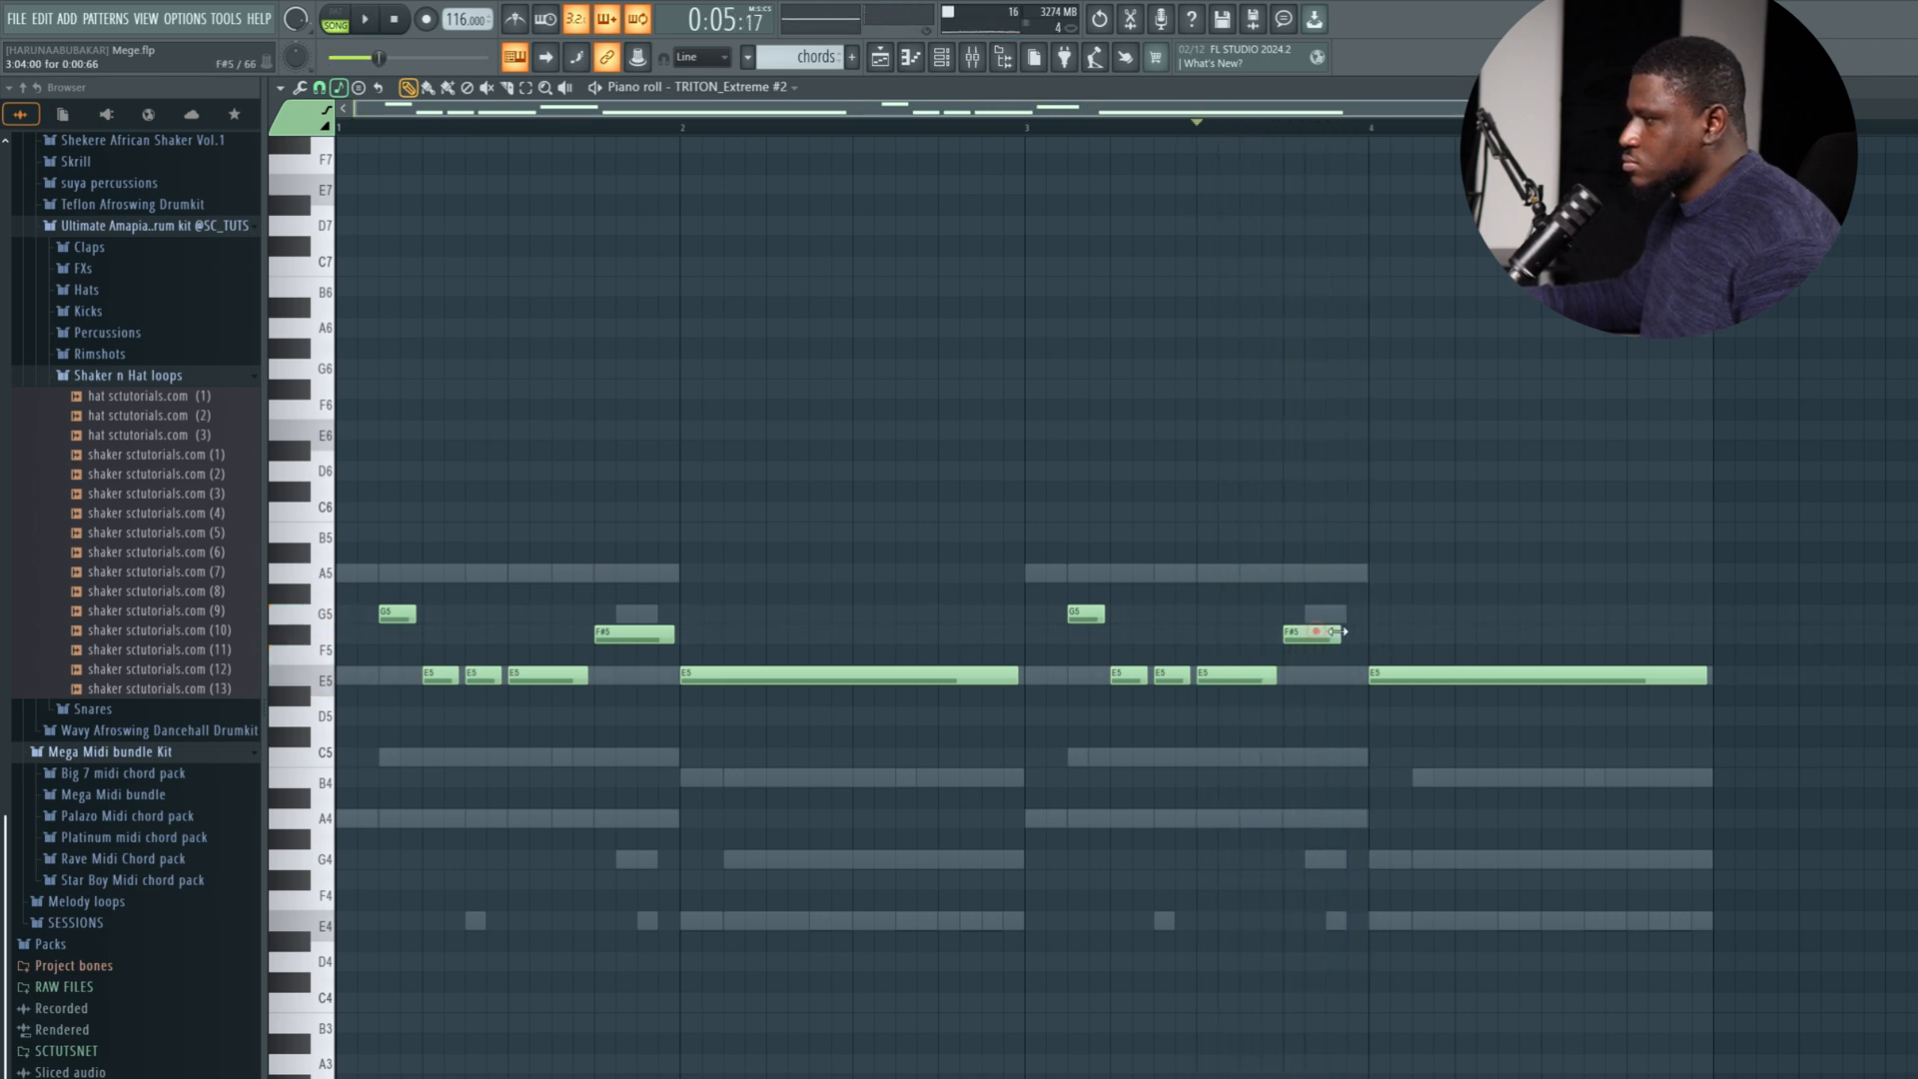
pyautogui.press('space')
# Move bar 4's long note up to A5, shorten it to about 1.5 beats, and add a short G5 after it.
pyautogui.moveTo(1393, 674); pyautogui.dragTo(1409, 578)
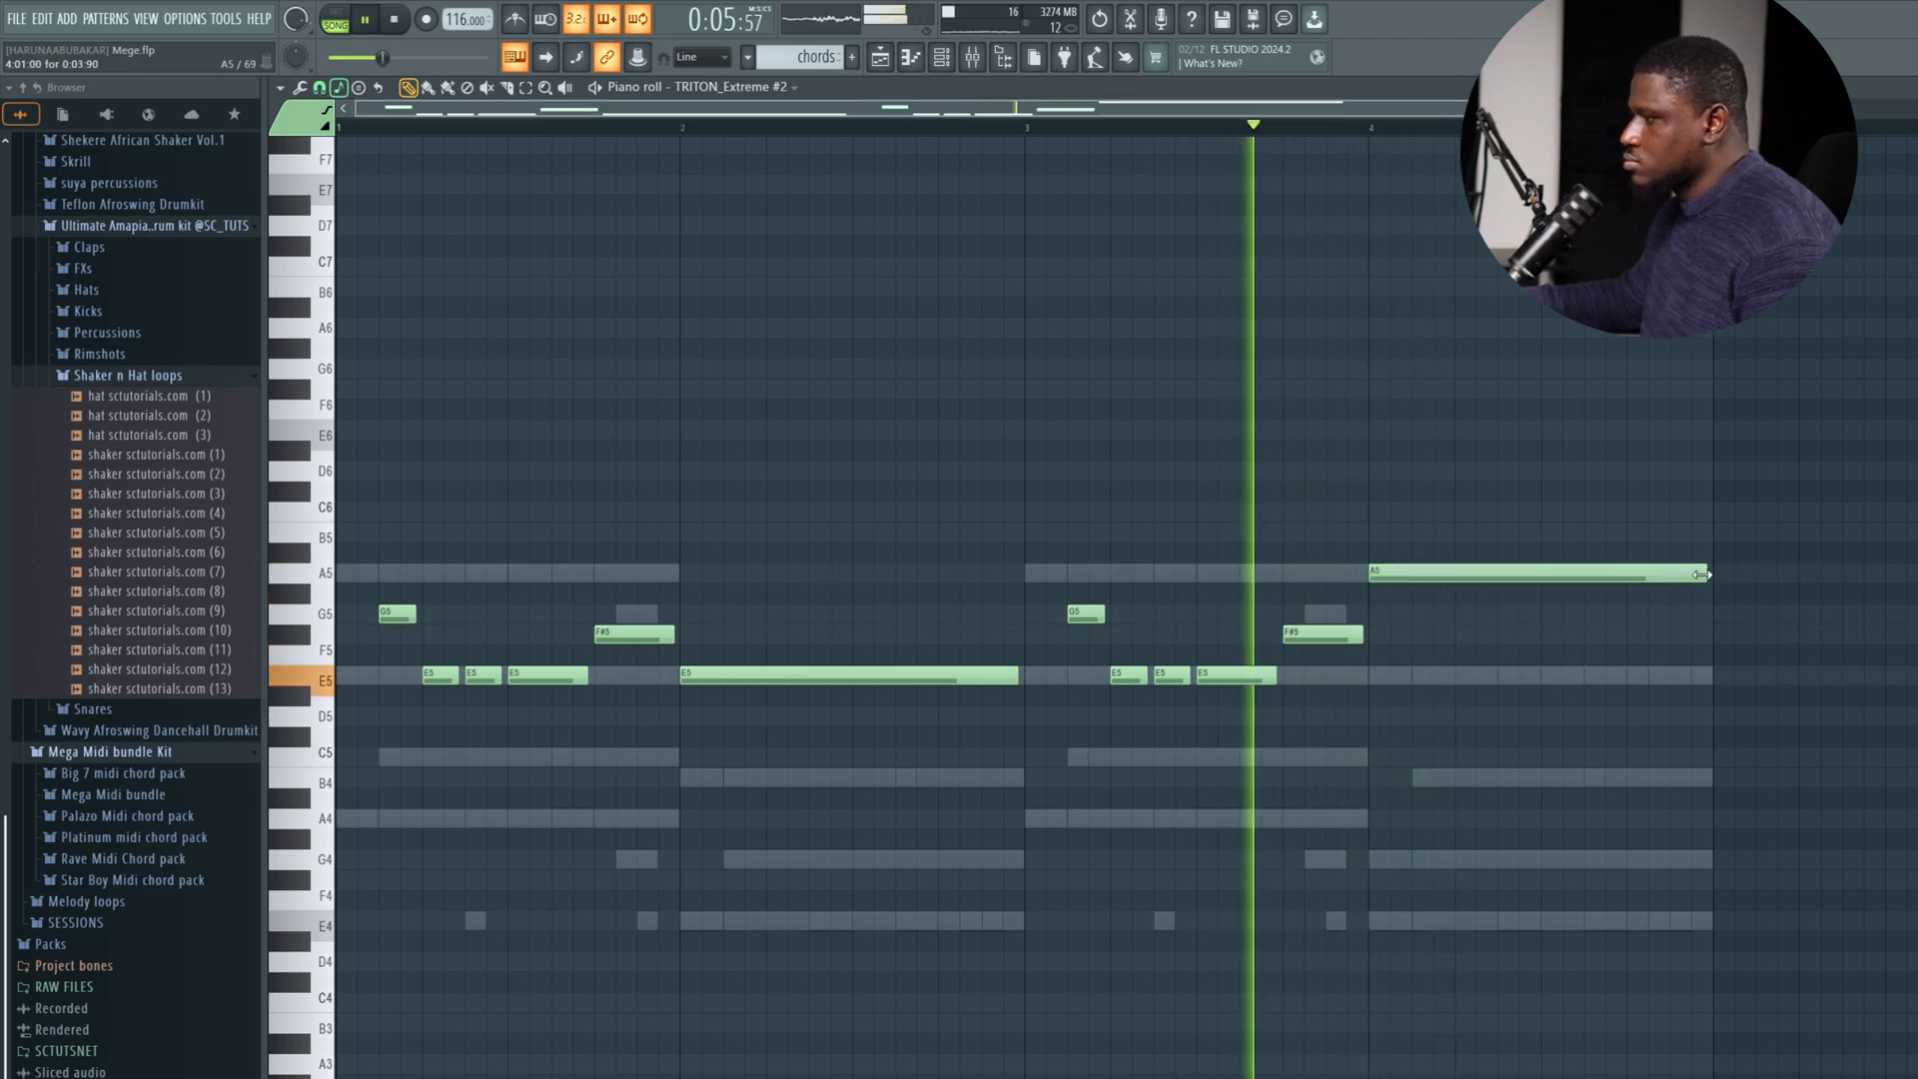
pyautogui.moveTo(1704, 575); pyautogui.dragTo(1479, 582)
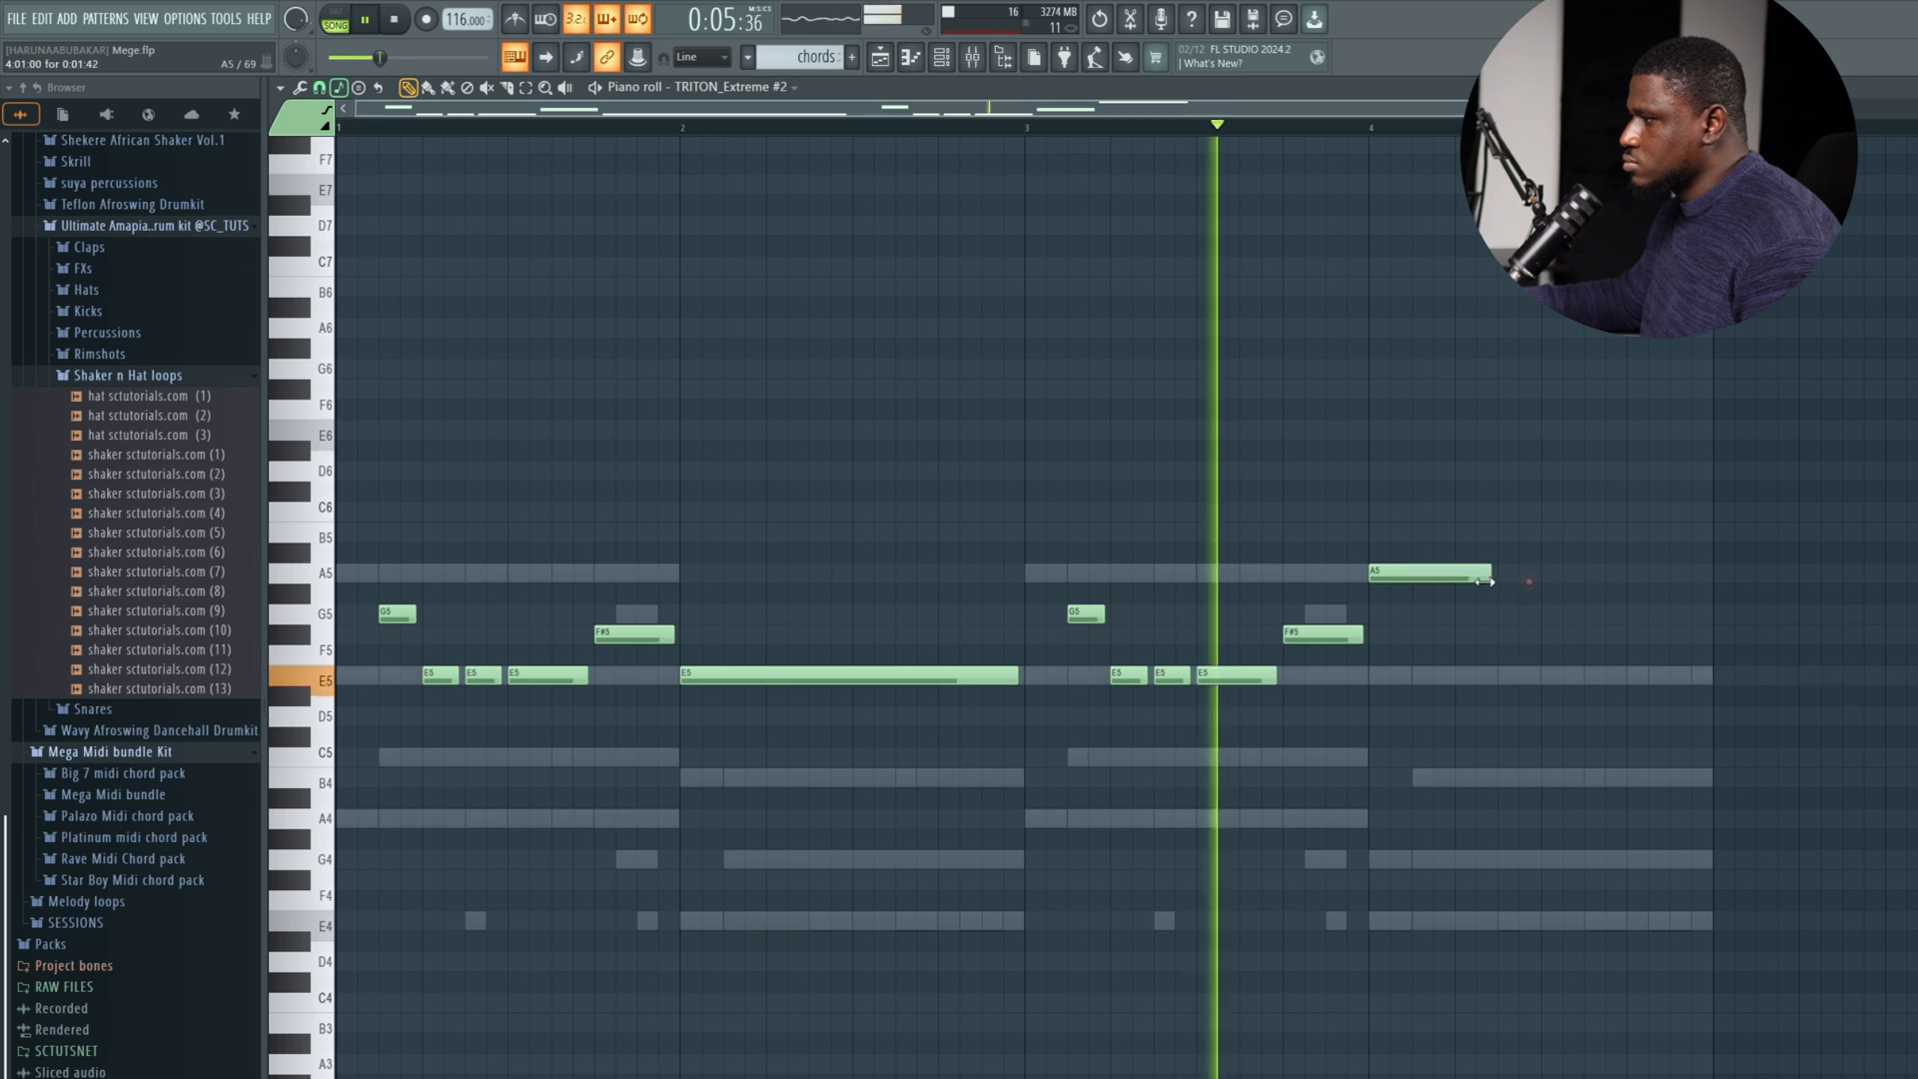
pyautogui.click(1504, 614)
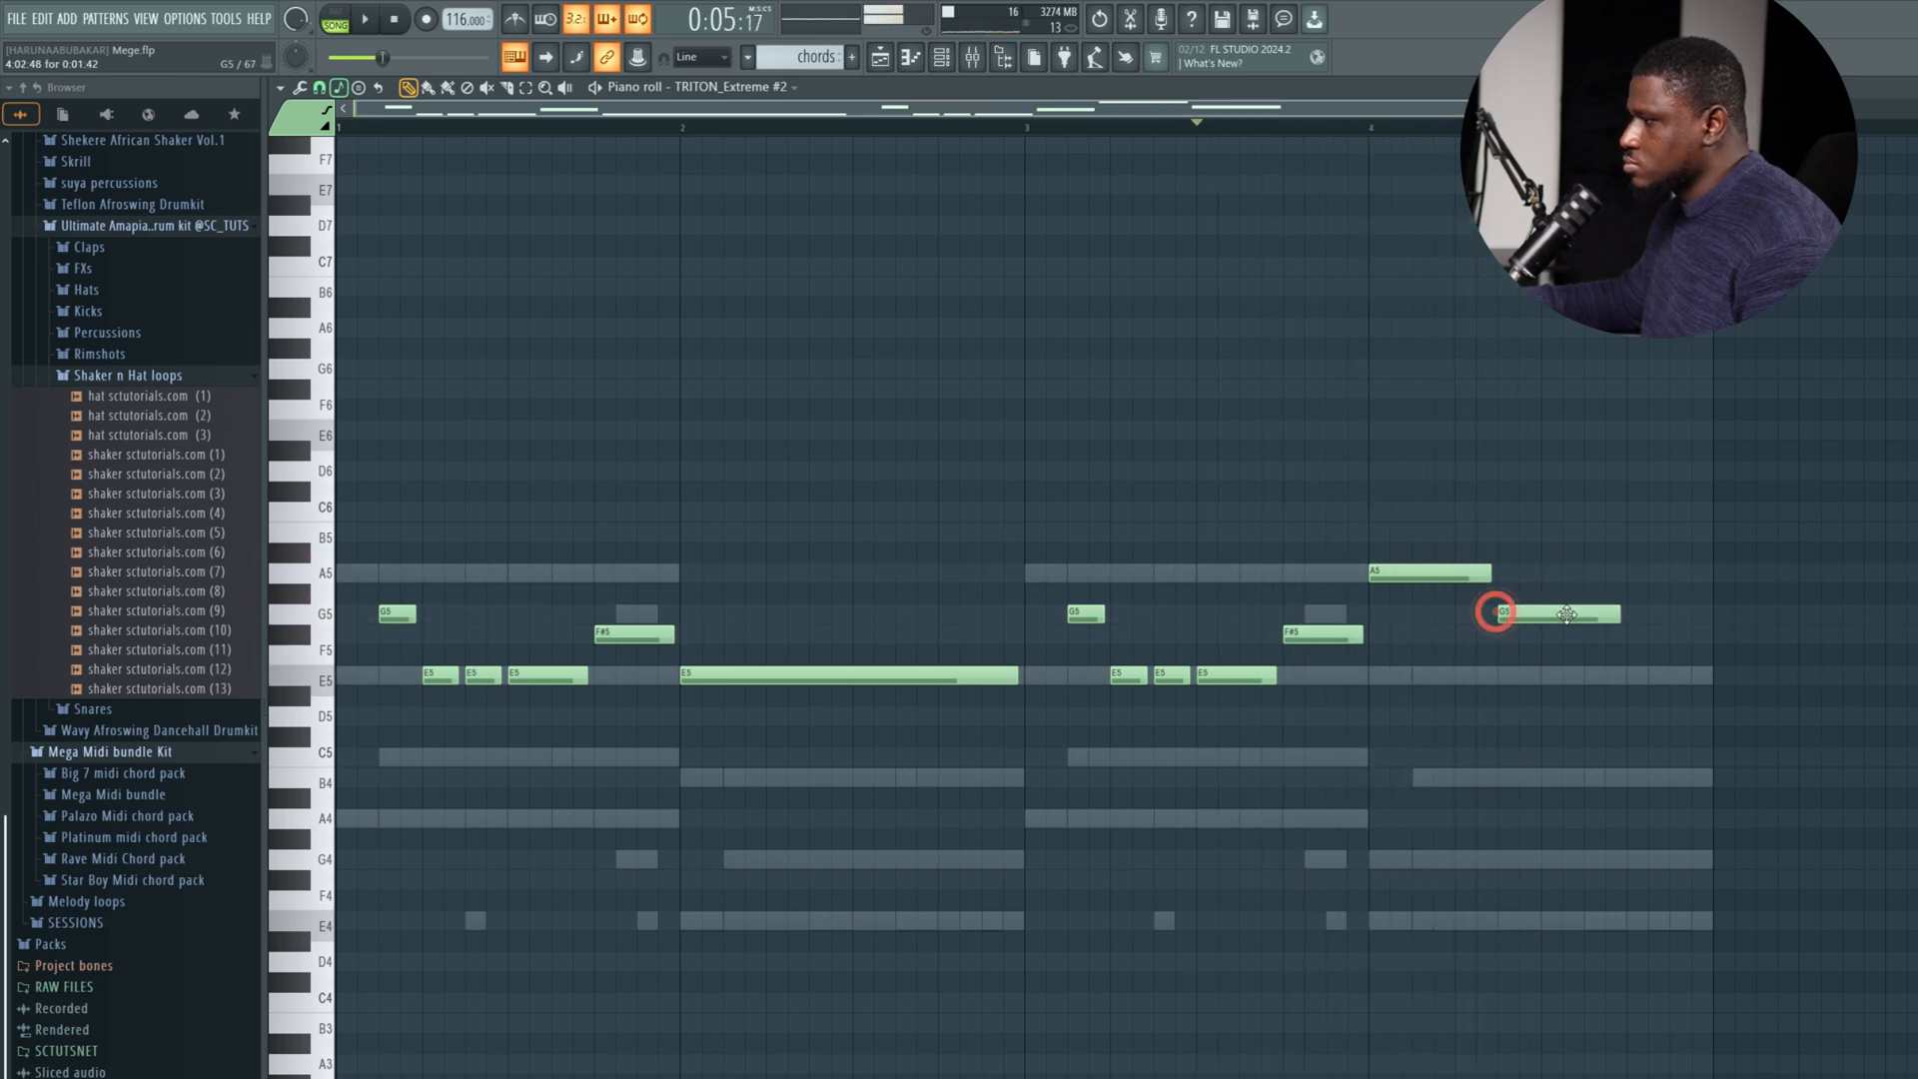
pyautogui.moveTo(1612, 614); pyautogui.dragTo(1529, 617)
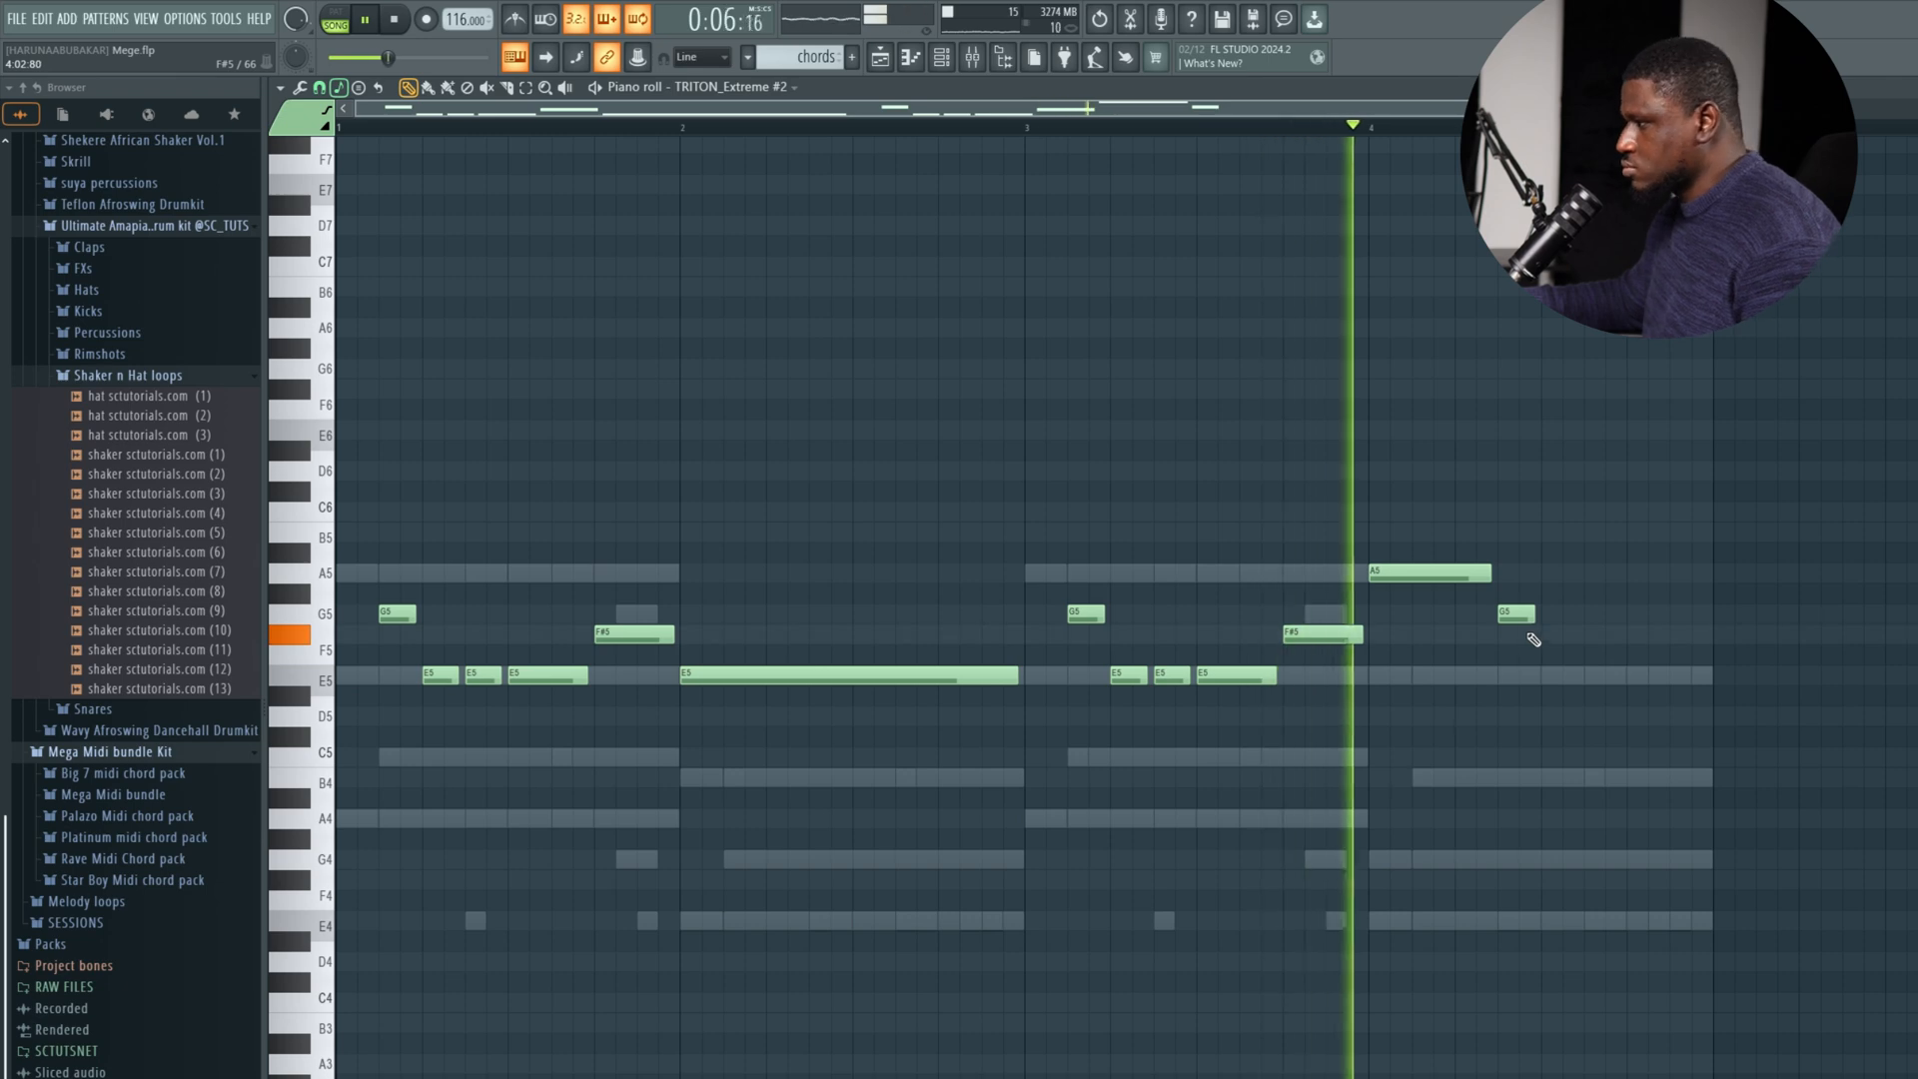
# Add an F#5 after the G5, shorten both to about a quarter beat, and add an E5 from beat 3 to the end of bar 4.
pyautogui.click(1529, 634)
pyautogui.press('space')
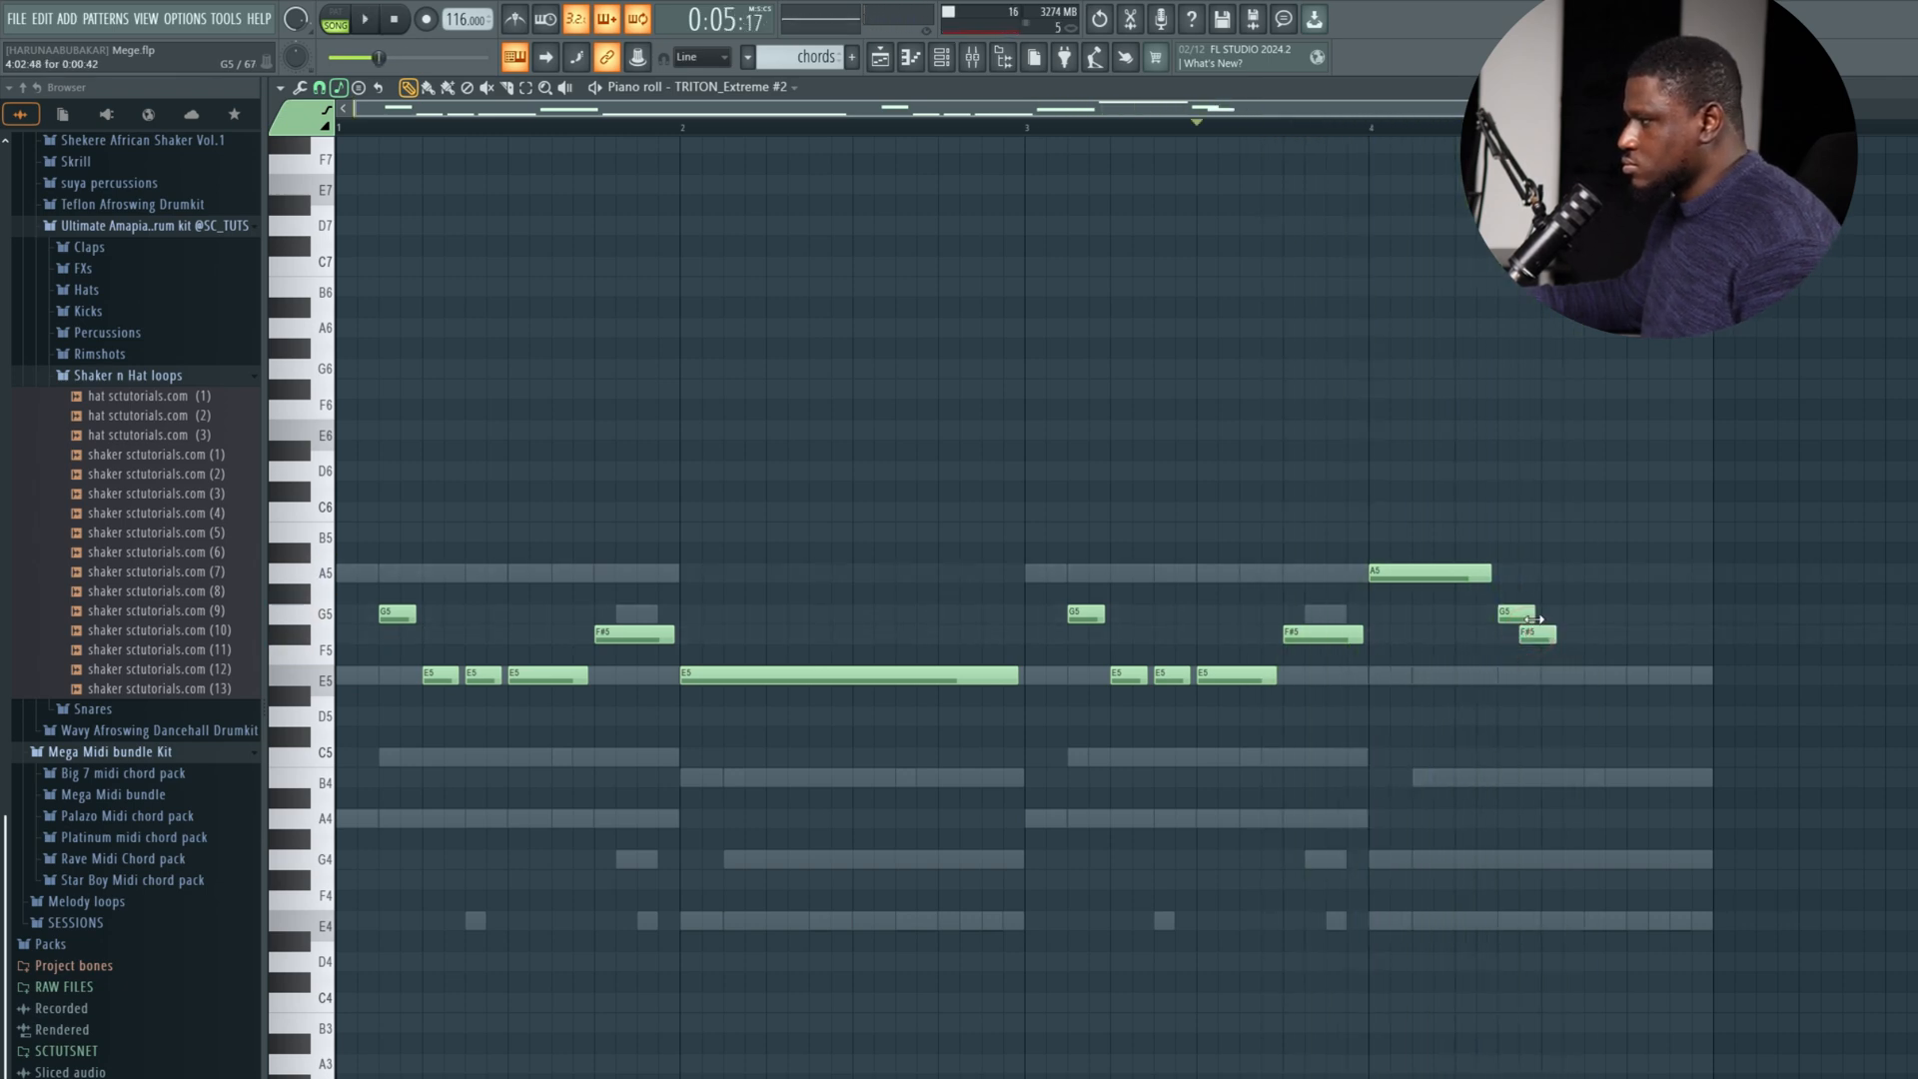
pyautogui.press('space')
pyautogui.moveTo(1534, 620); pyautogui.dragTo(1686, 680)
pyautogui.press('space')
pyautogui.press('space')
pyautogui.click(1547, 676)
# Shorten bar 4's E5 to one beat, add a one-beat F#5 on beat 4, and play the phrase.
pyautogui.press('space')
pyautogui.press('space')
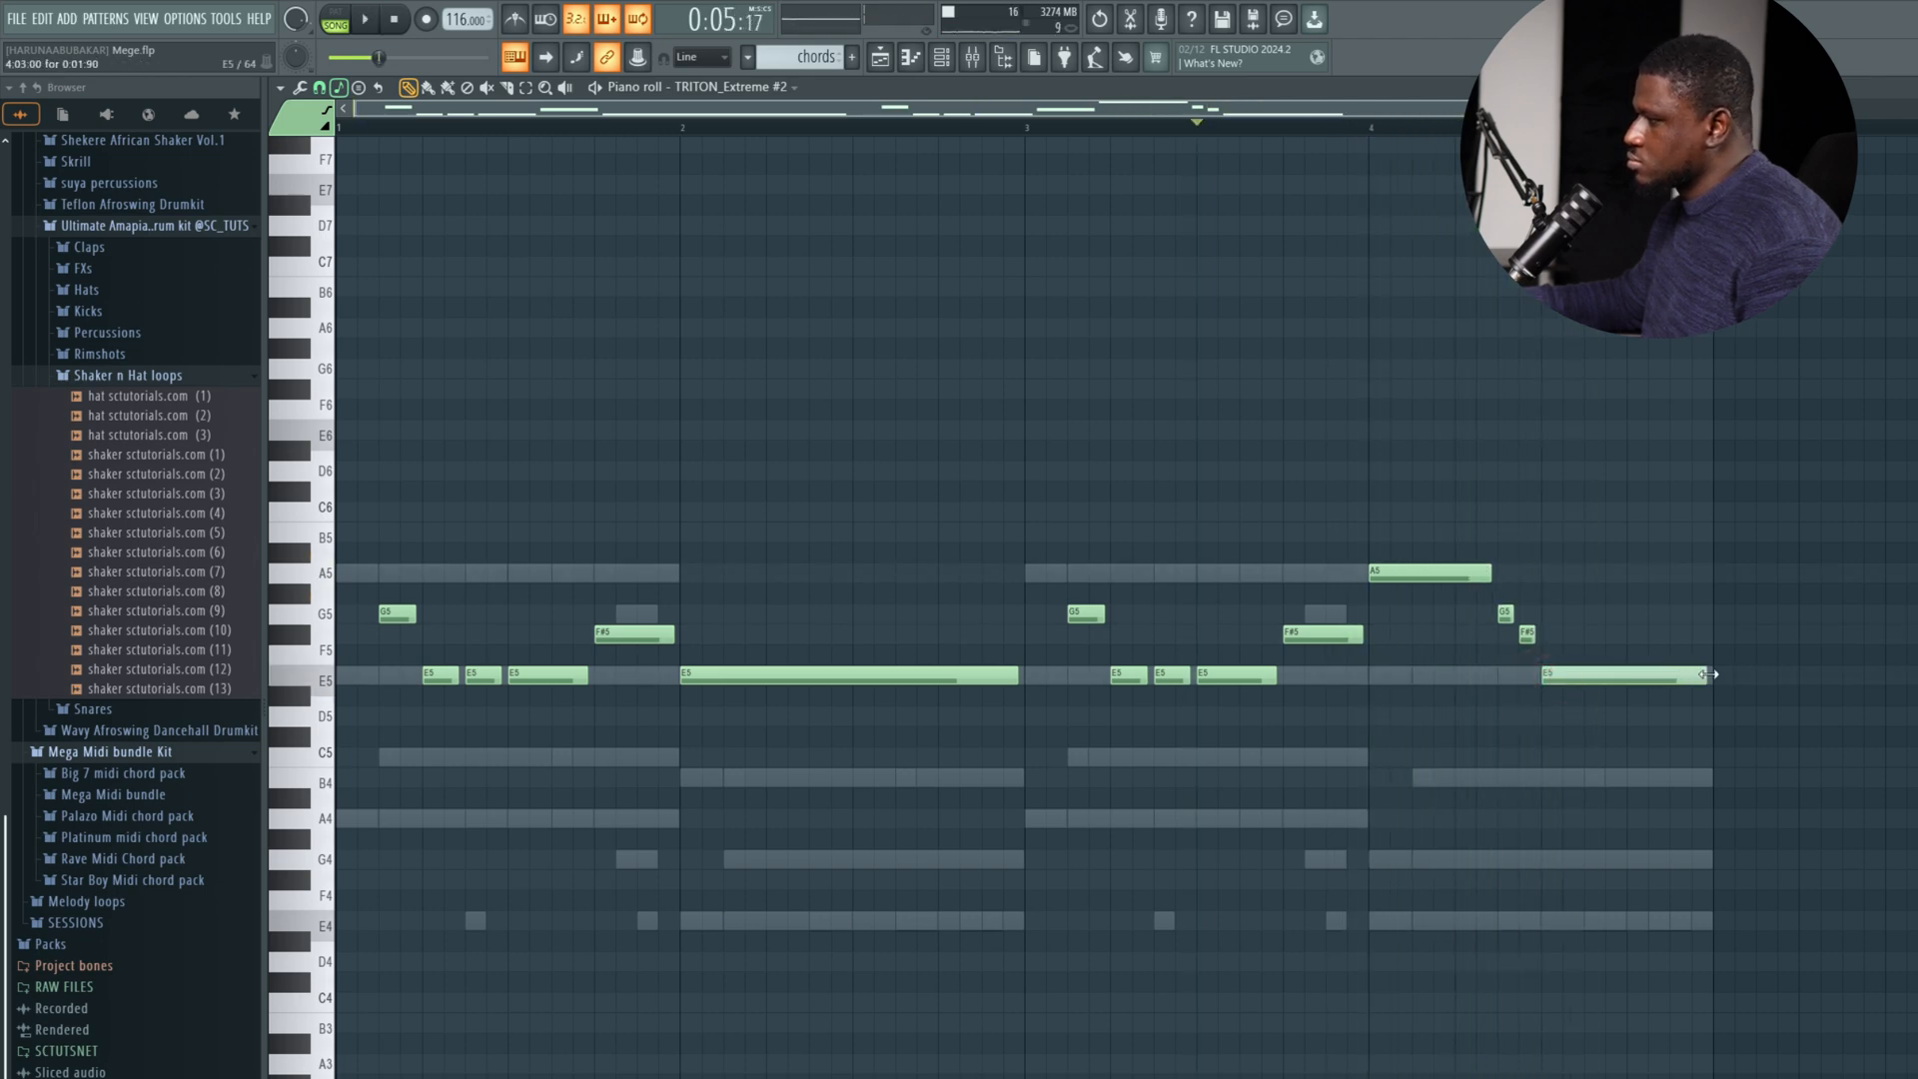
pyautogui.press('space')
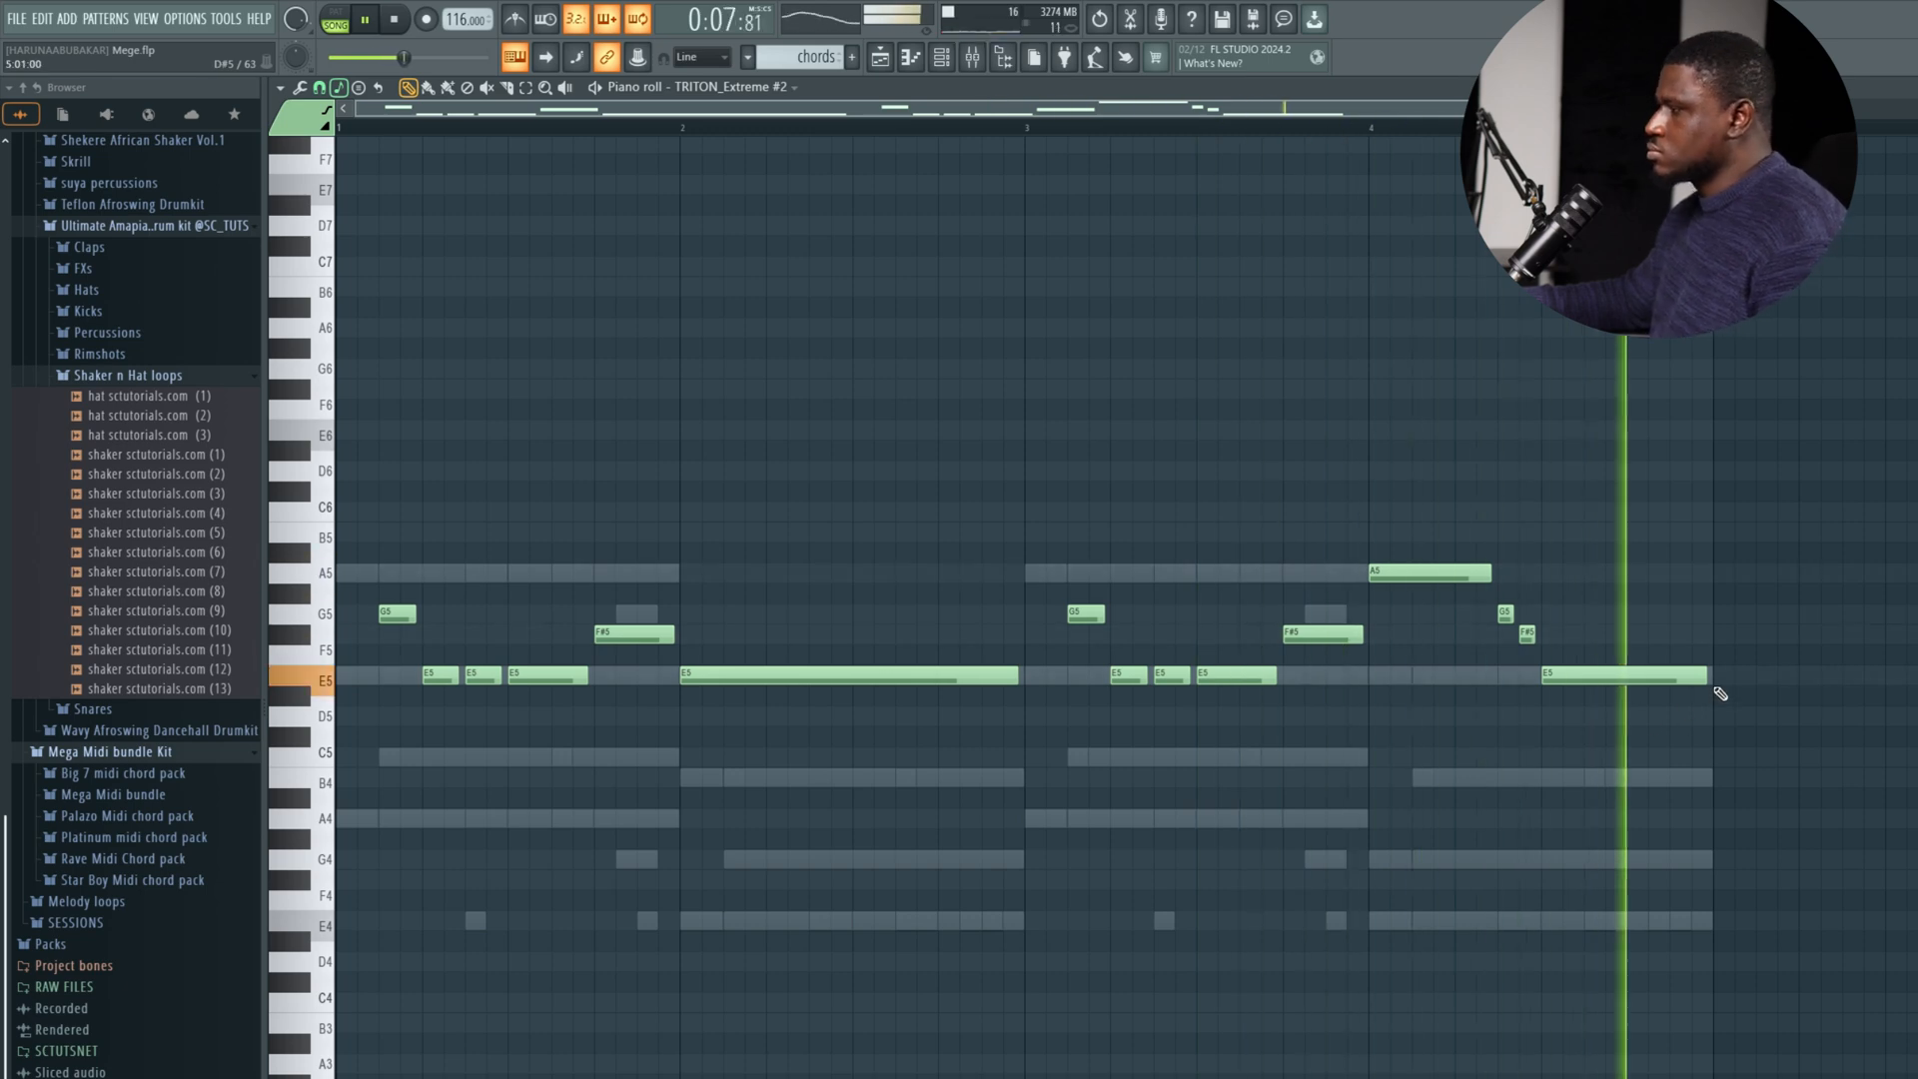
pyautogui.click(1632, 630)
pyautogui.press('space')
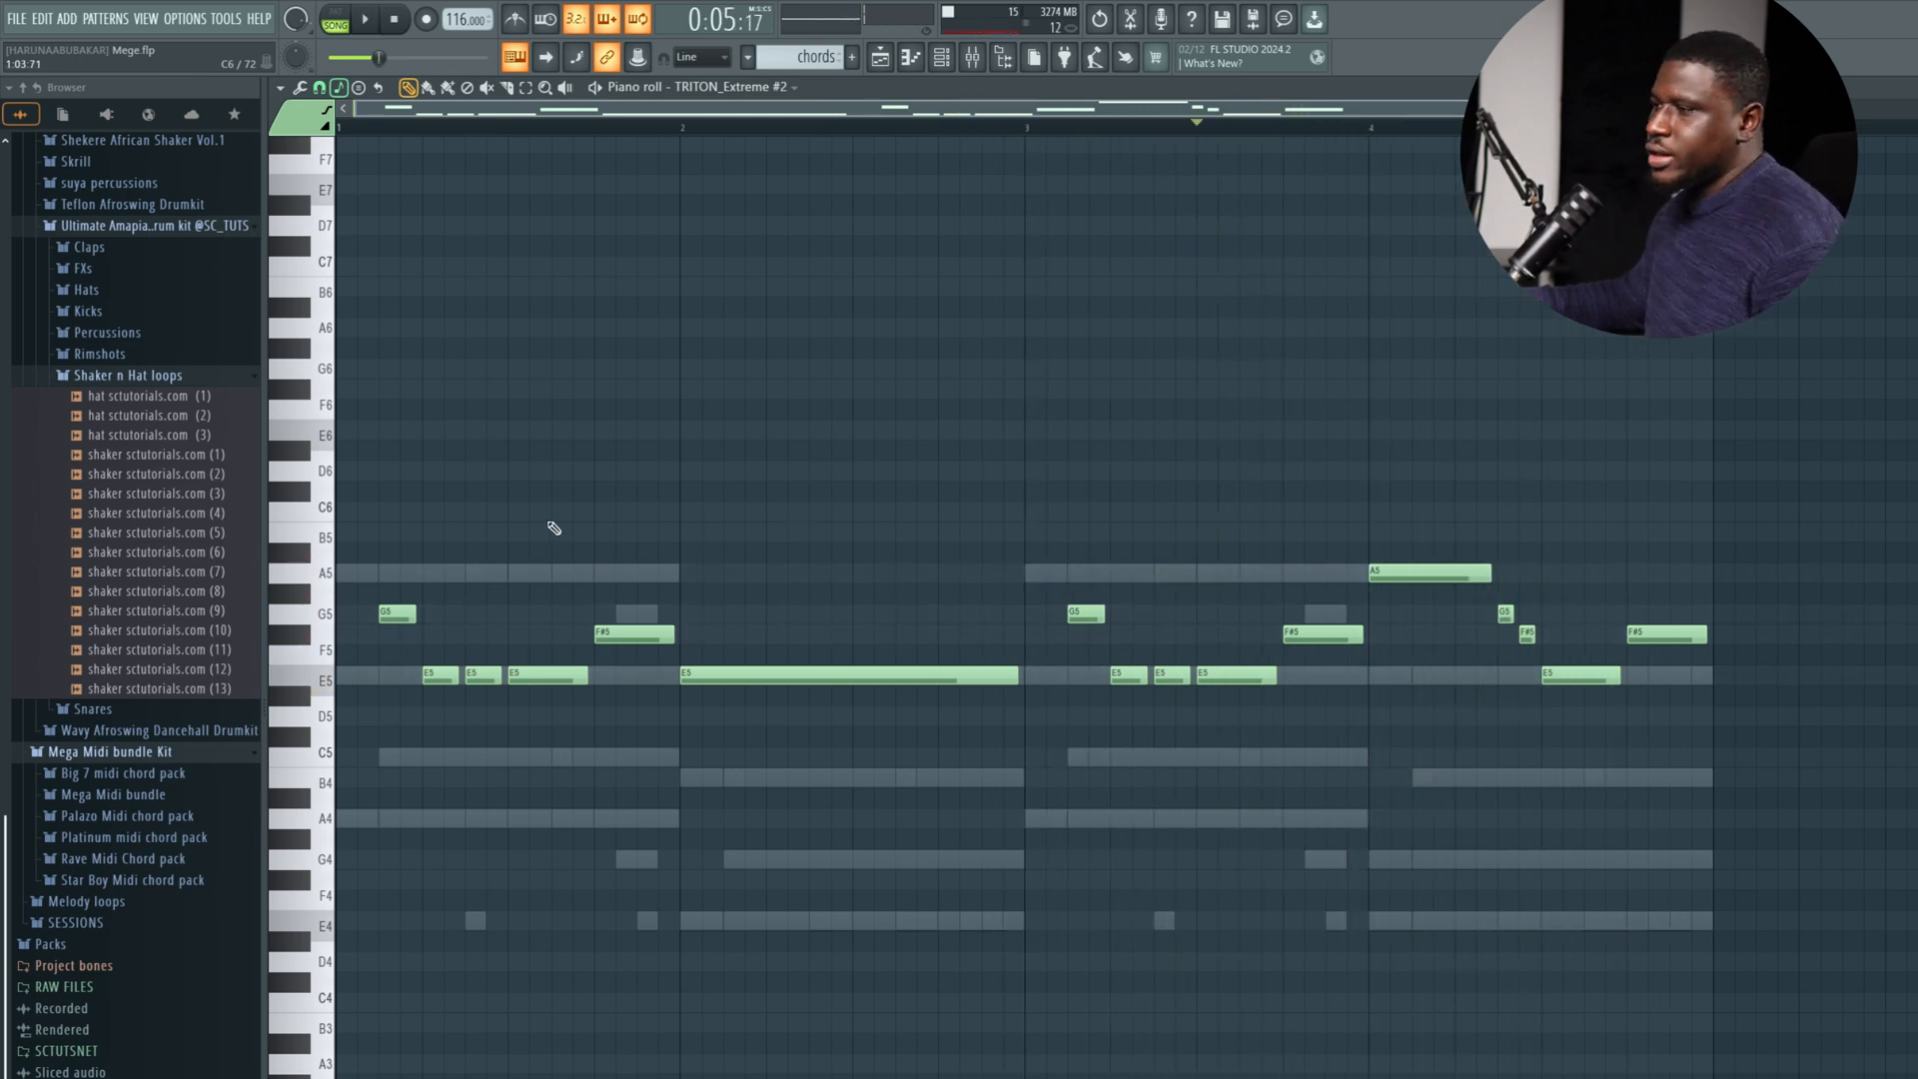
# Duplicate the whole four-bar TRITON Extreme #2 phrase one octave lower and play both layers together.
pyautogui.click(302, 499)
pyautogui.hotkey('ctrl', 'a')
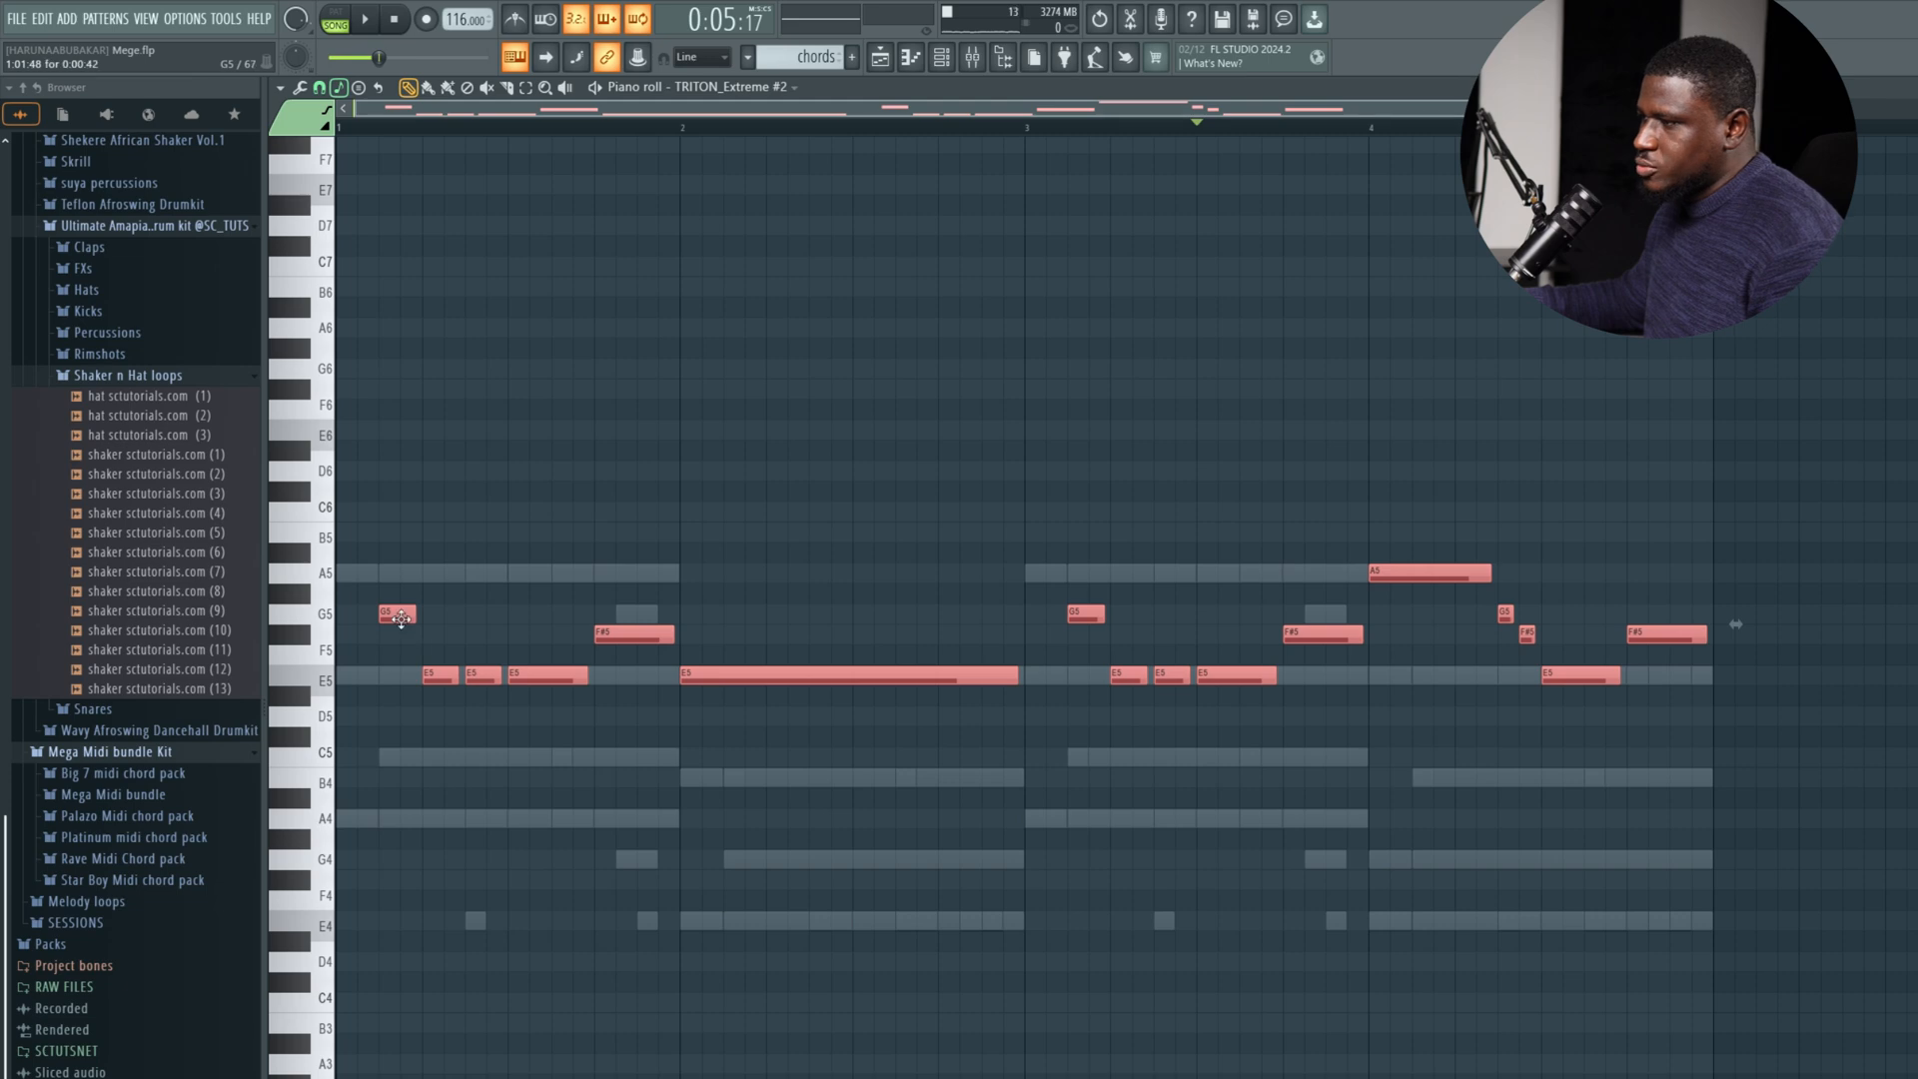
pyautogui.moveTo(401, 617); pyautogui.dragTo(403, 619)
pyautogui.hotkey('ctrl', 'Down')
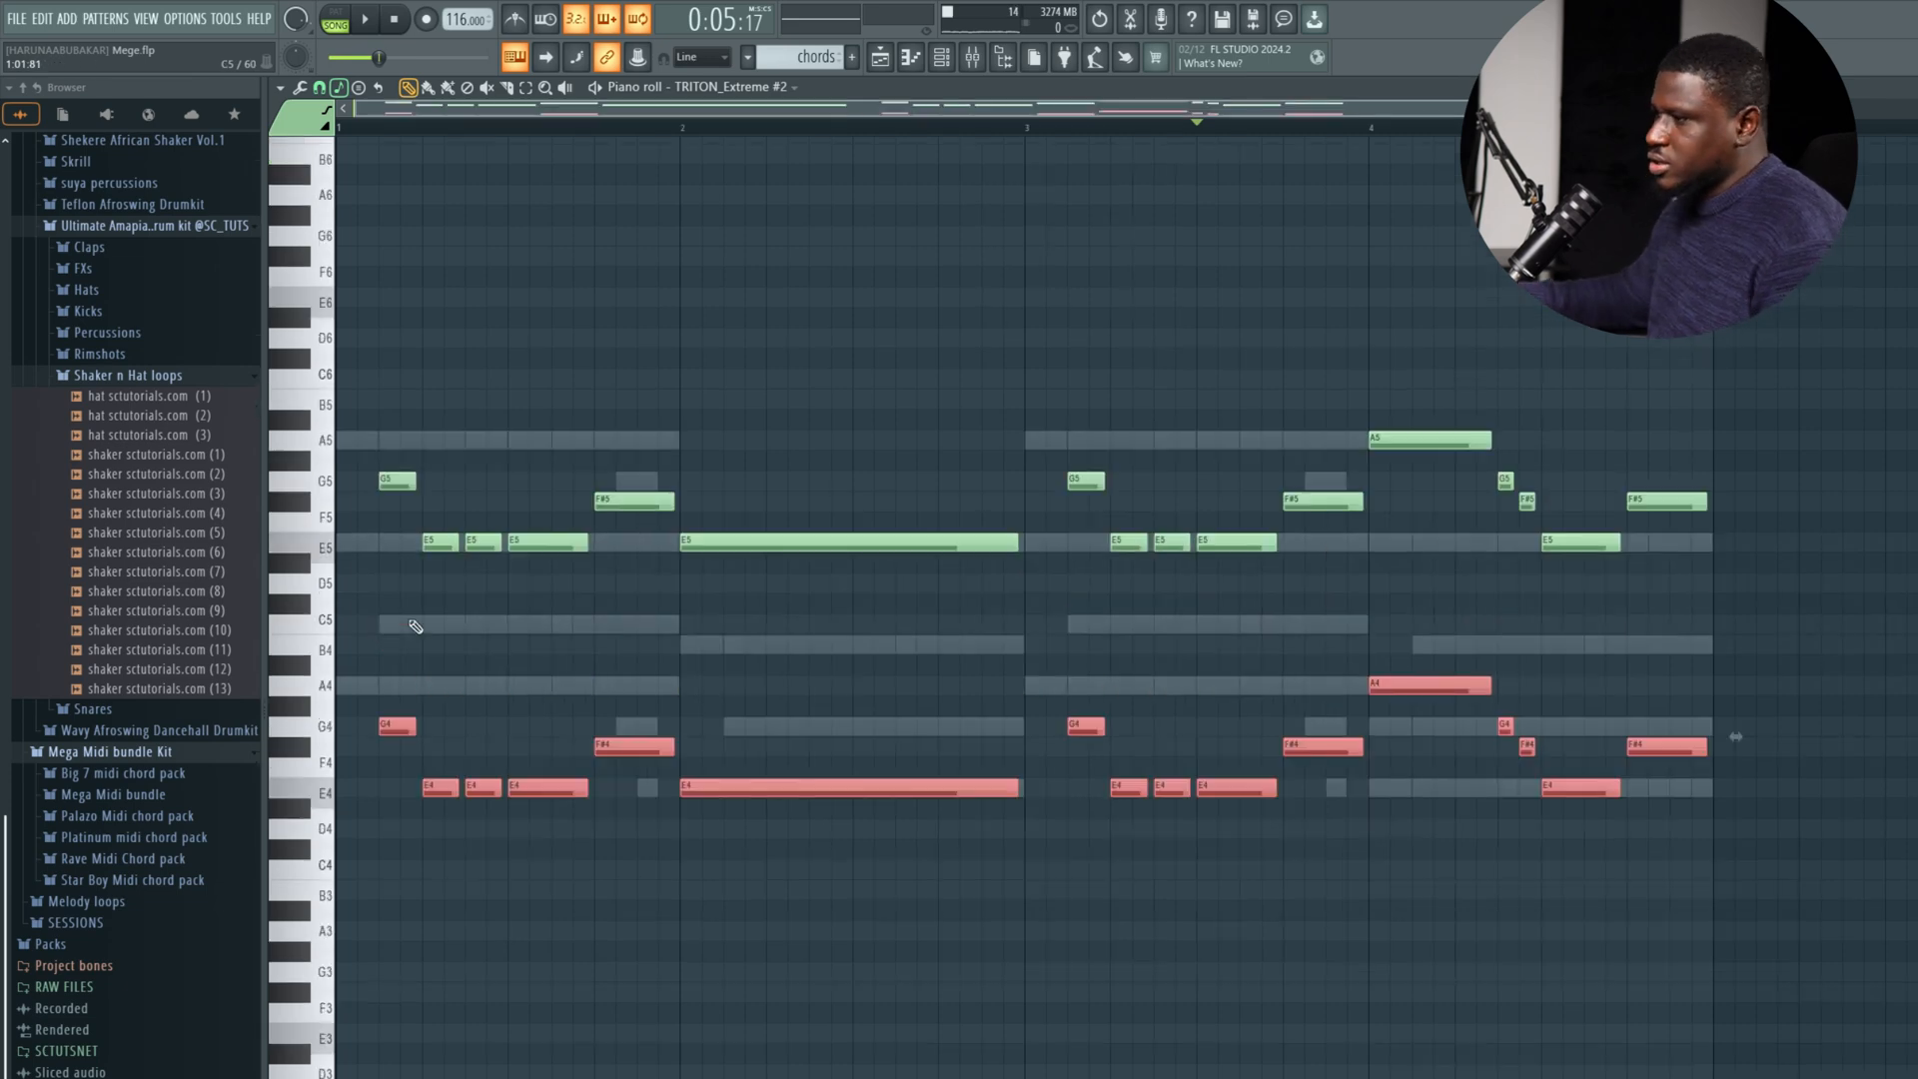
pyautogui.press('space')
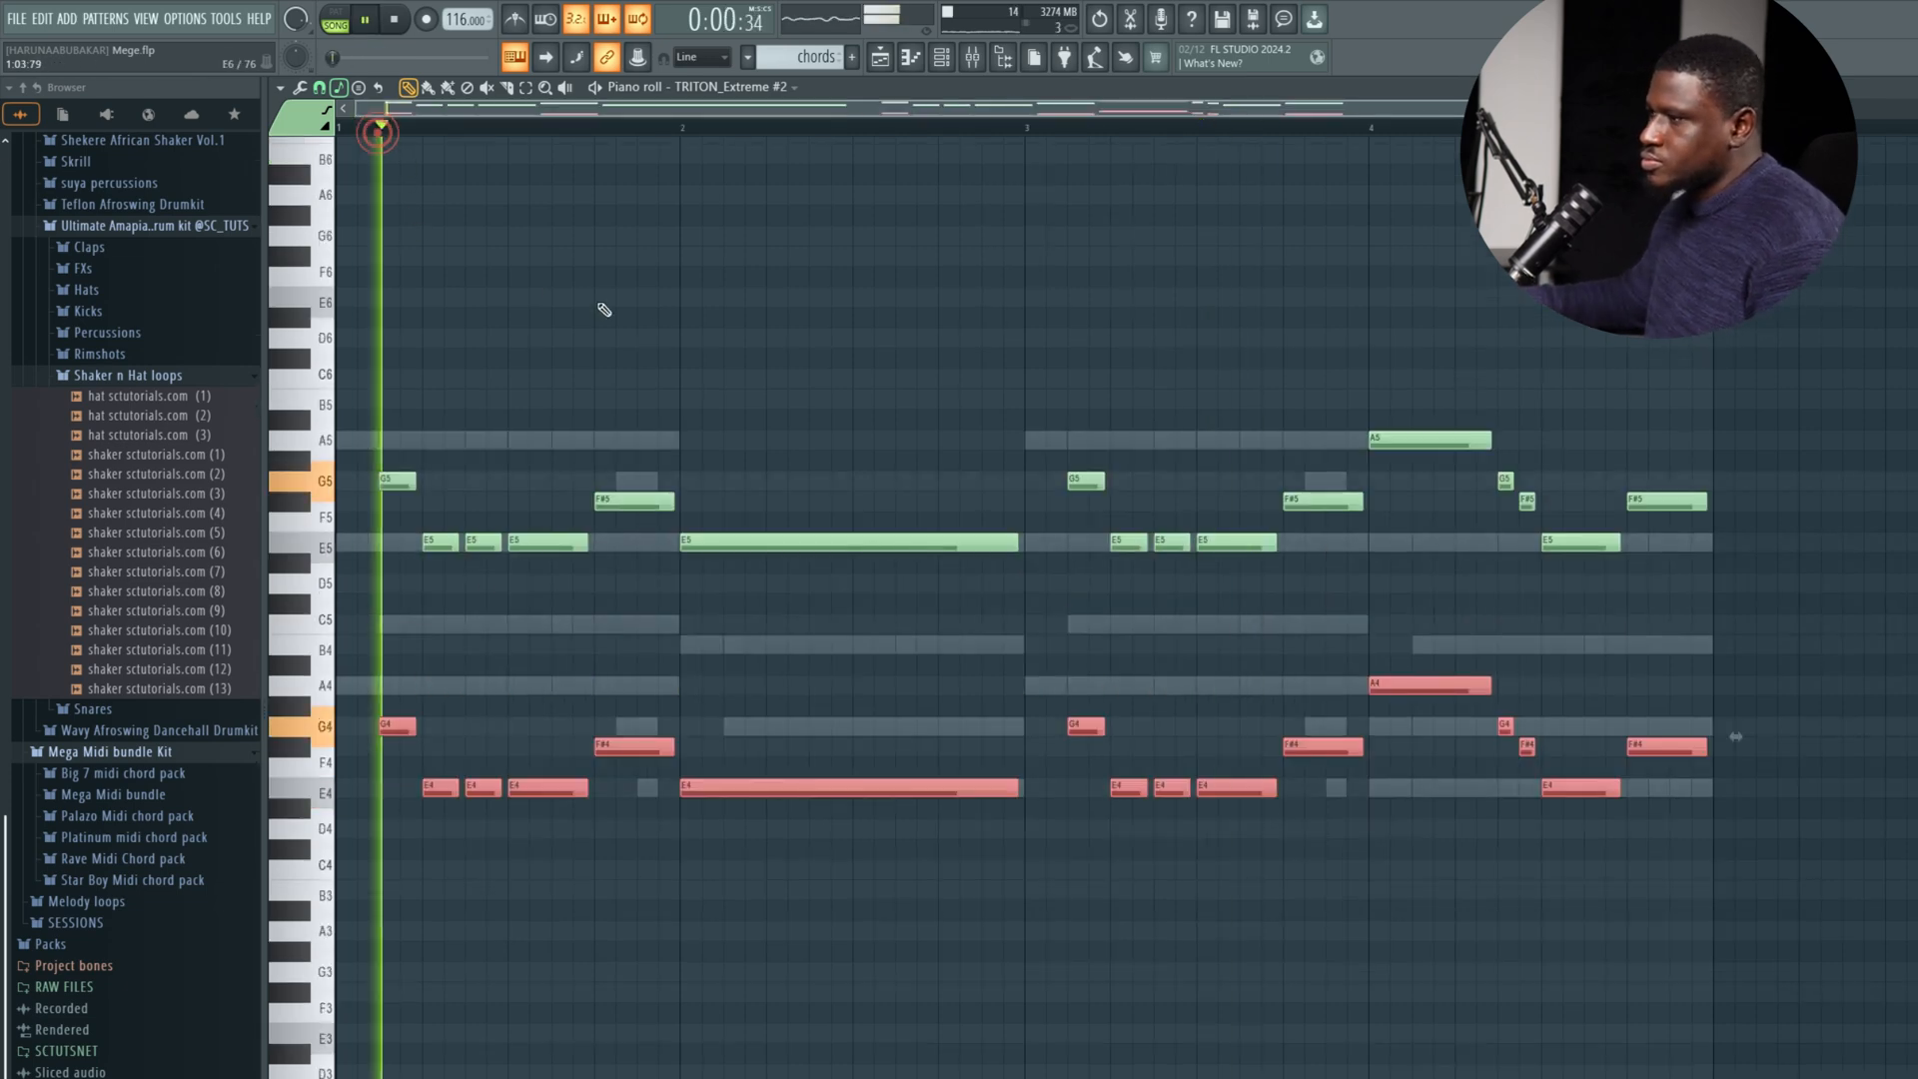
pyautogui.click(839, 386)
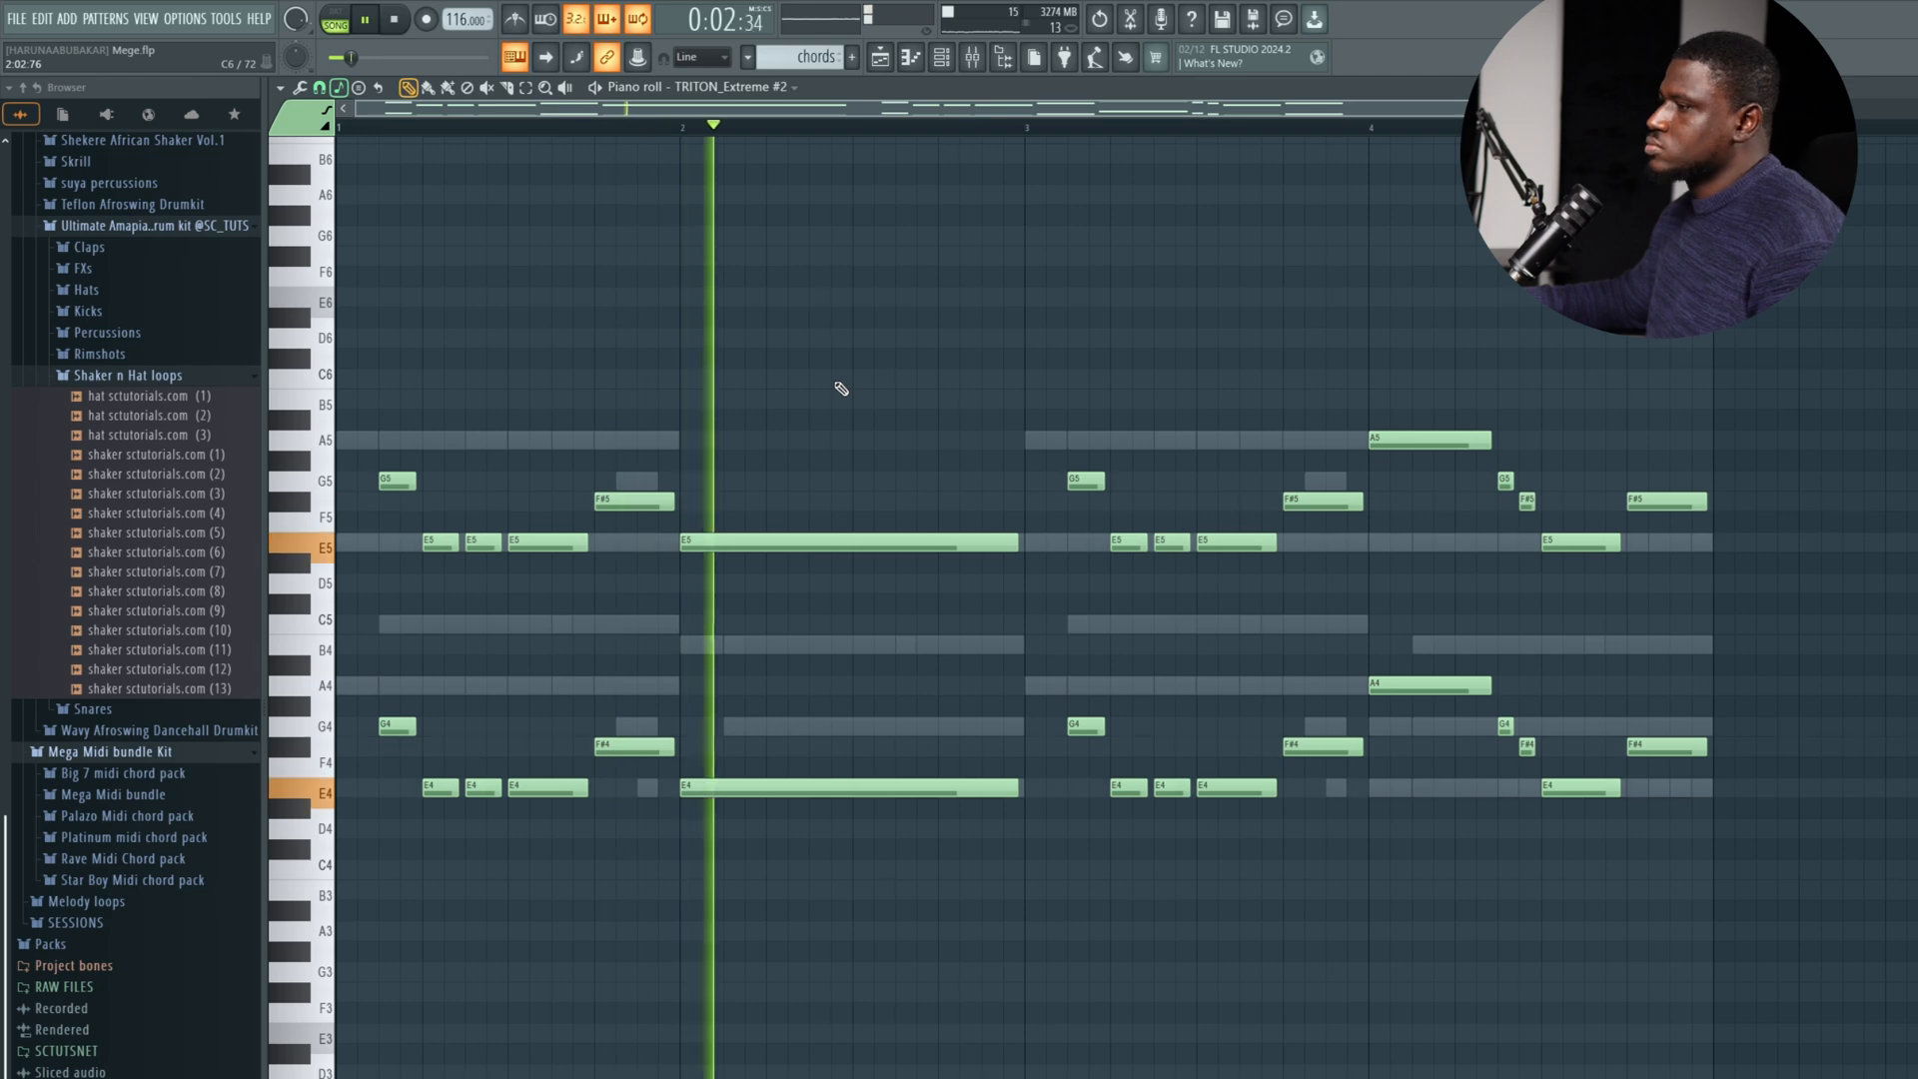
# Transpose both octave layers of the TRITON Extreme #2 phrase up one octave and play them.
pyautogui.press('space')
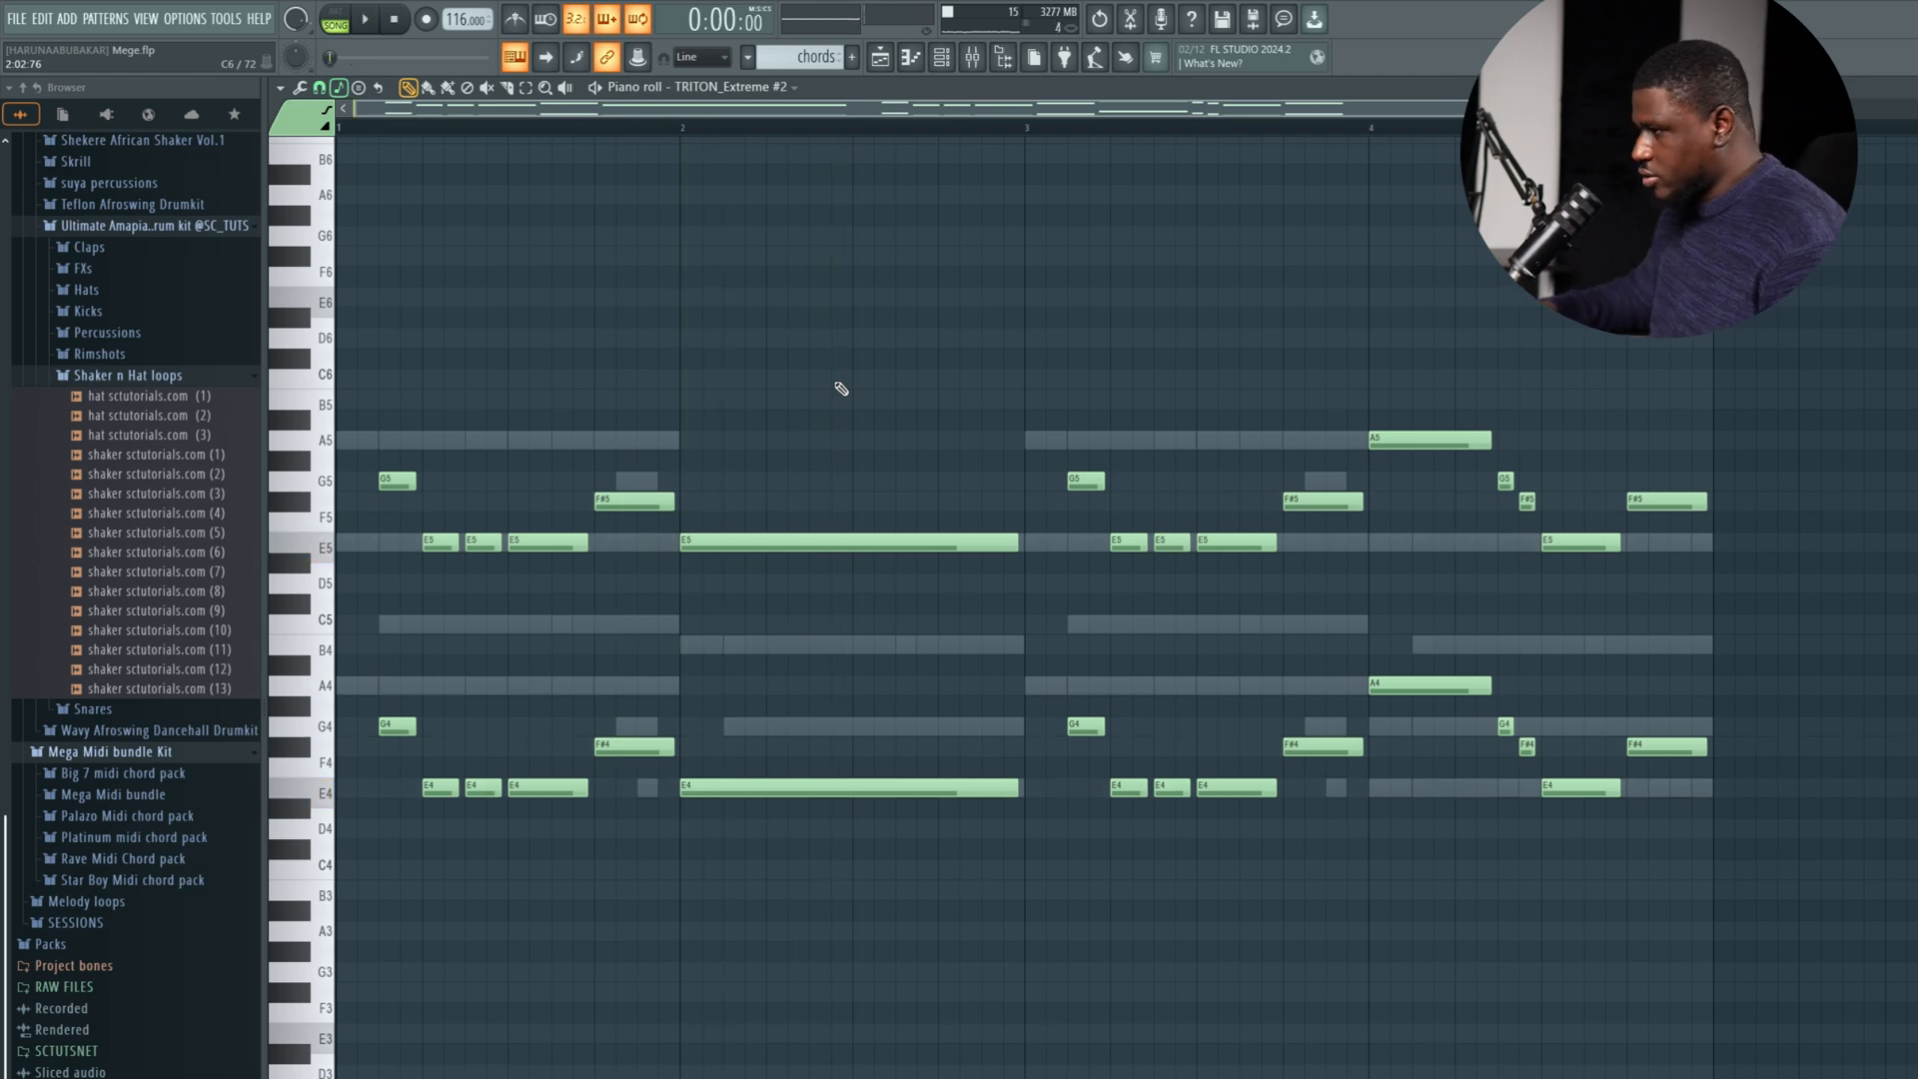
pyautogui.hotkey('ctrl', 'Up')
pyautogui.press('space')
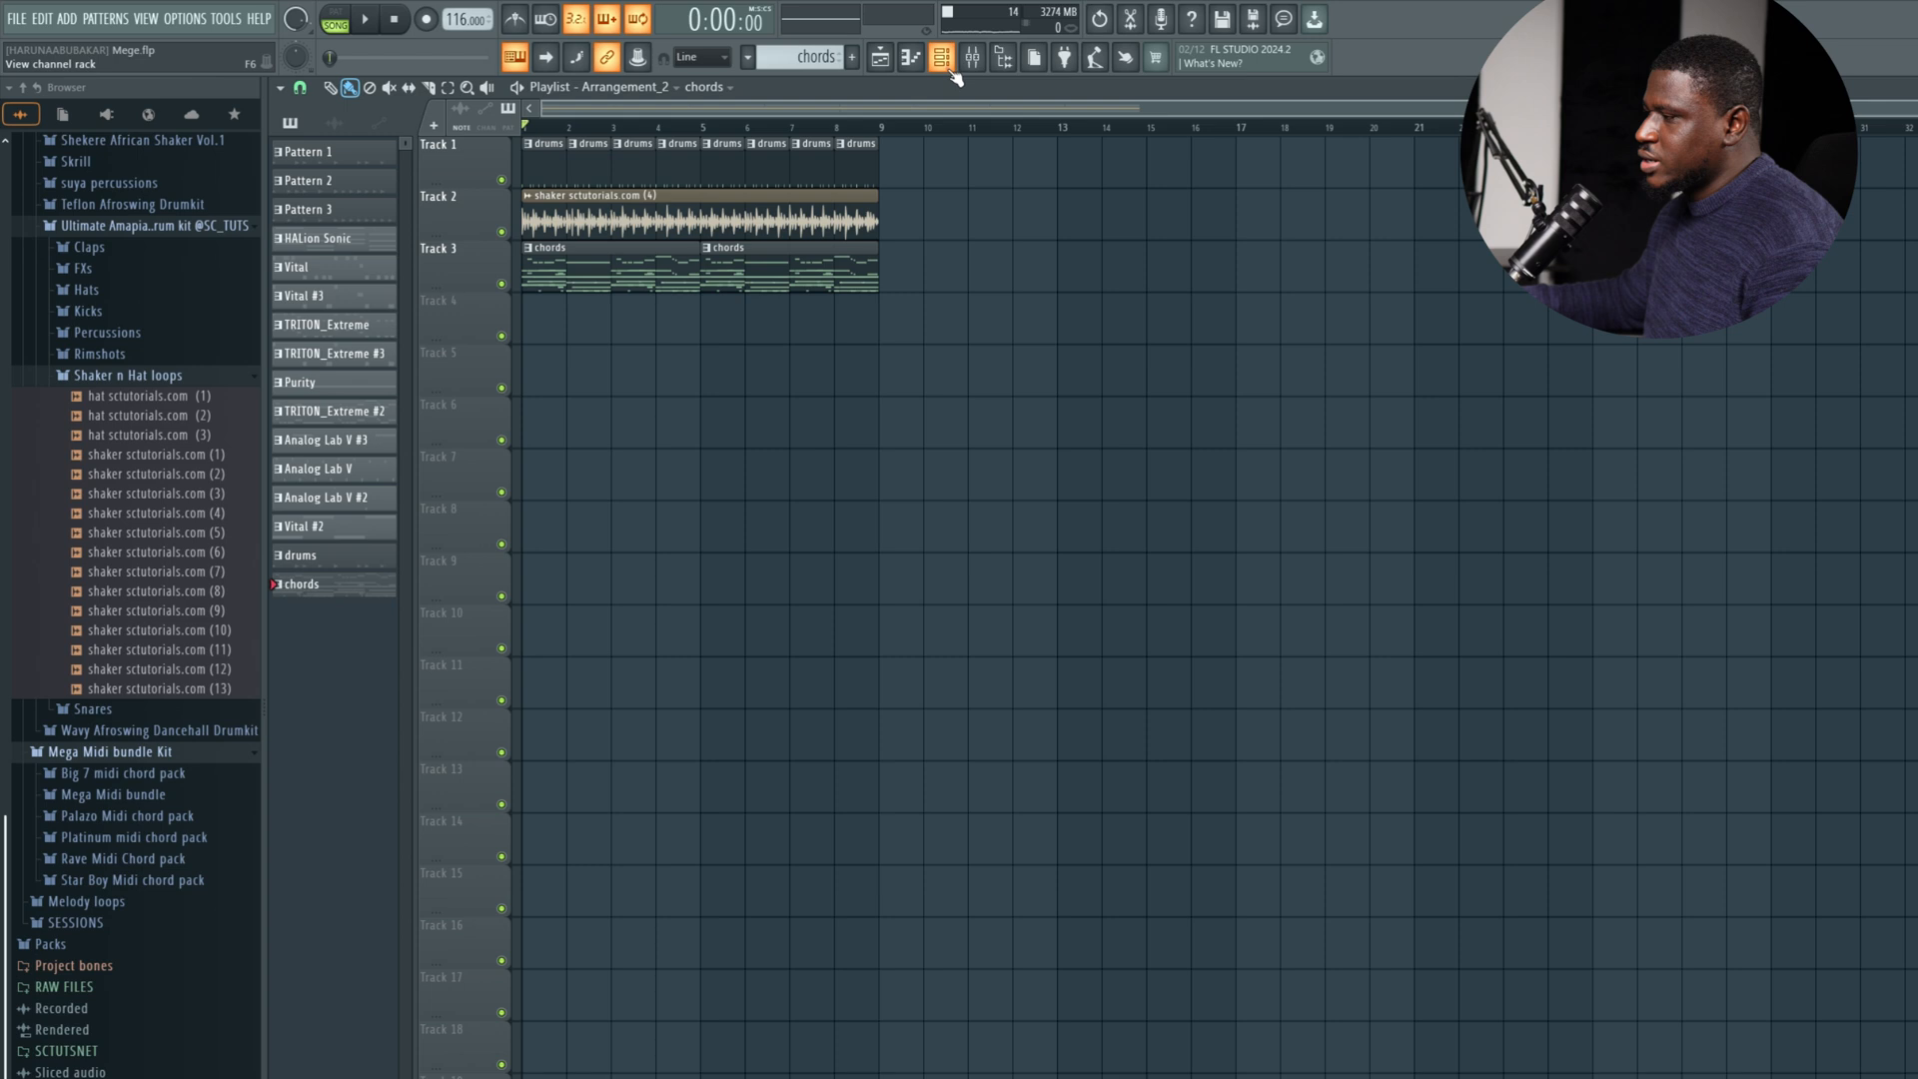
# Unmute all channels in the channel rack by soloing Spinz and switching its solo off again.
pyautogui.click(945, 62)
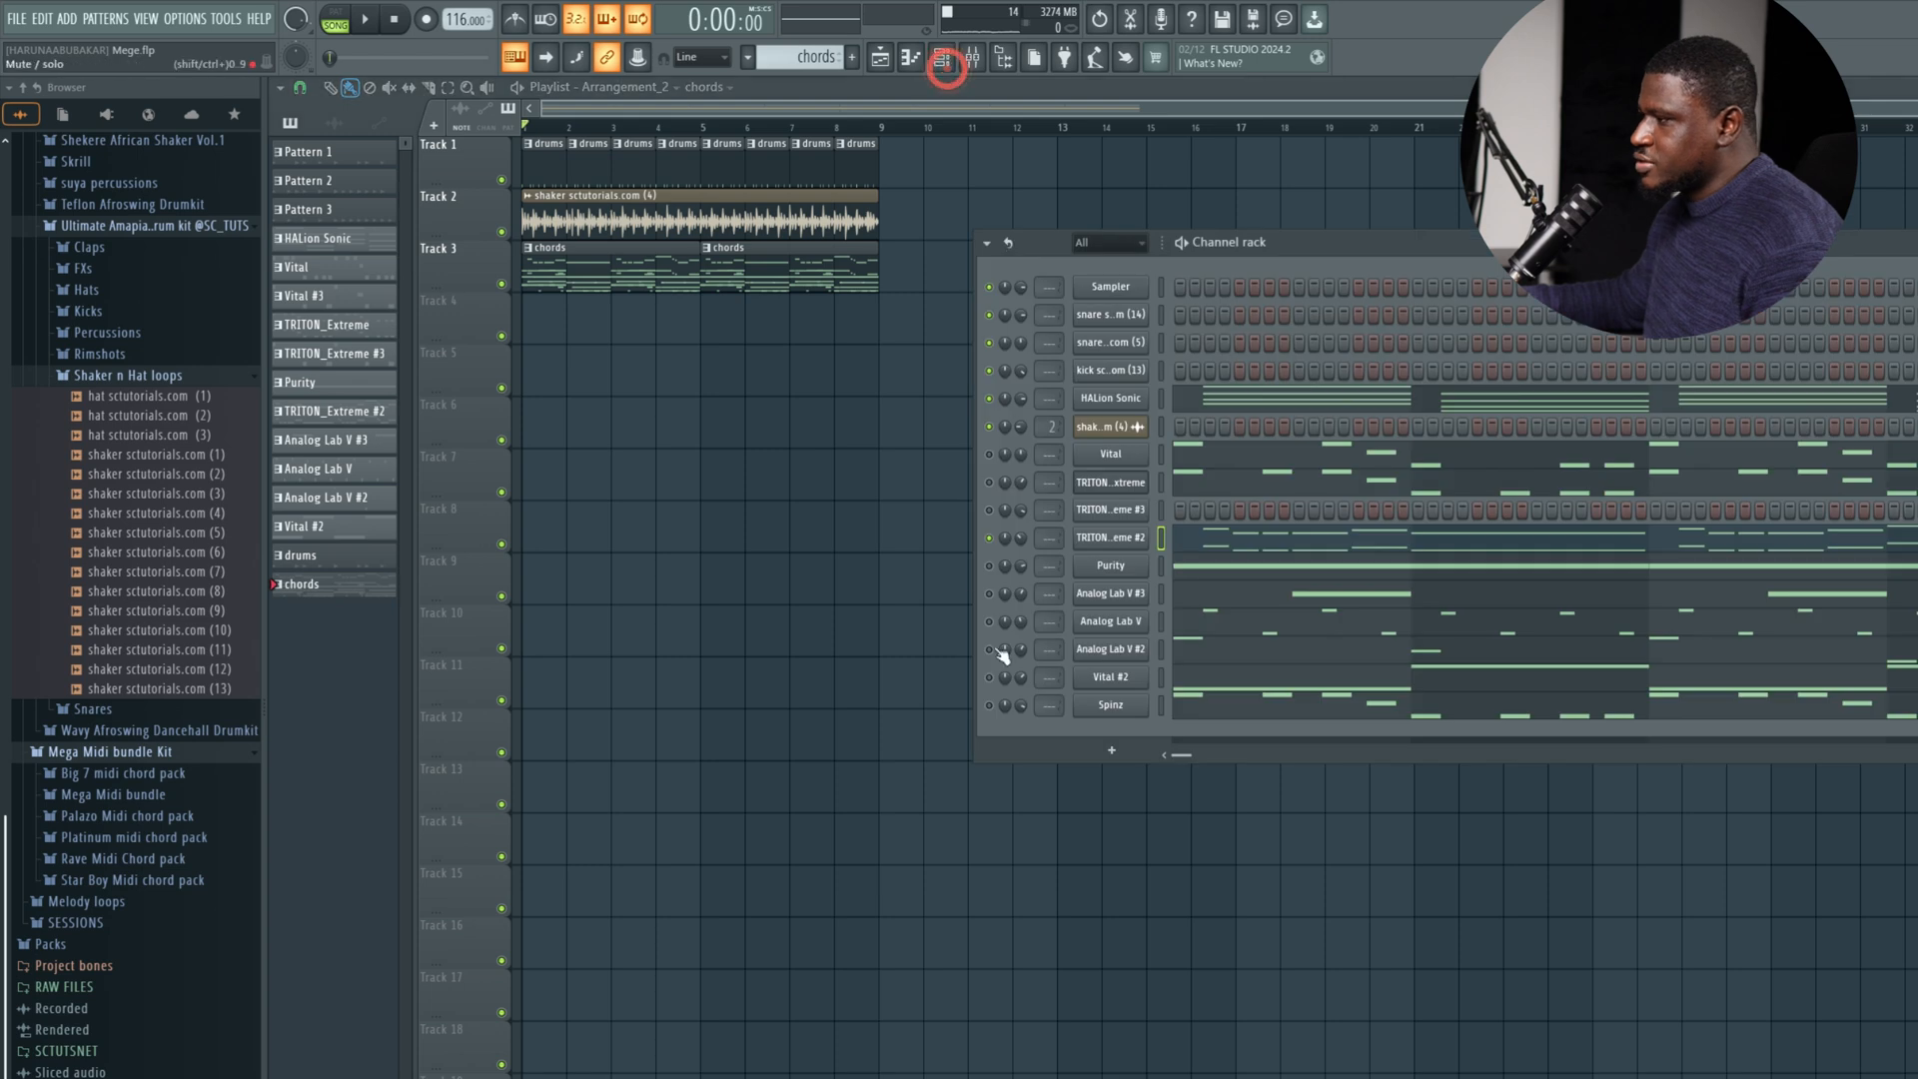
pyautogui.rightClick(991, 711)
pyautogui.click(1020, 735)
pyautogui.rightClick(990, 704)
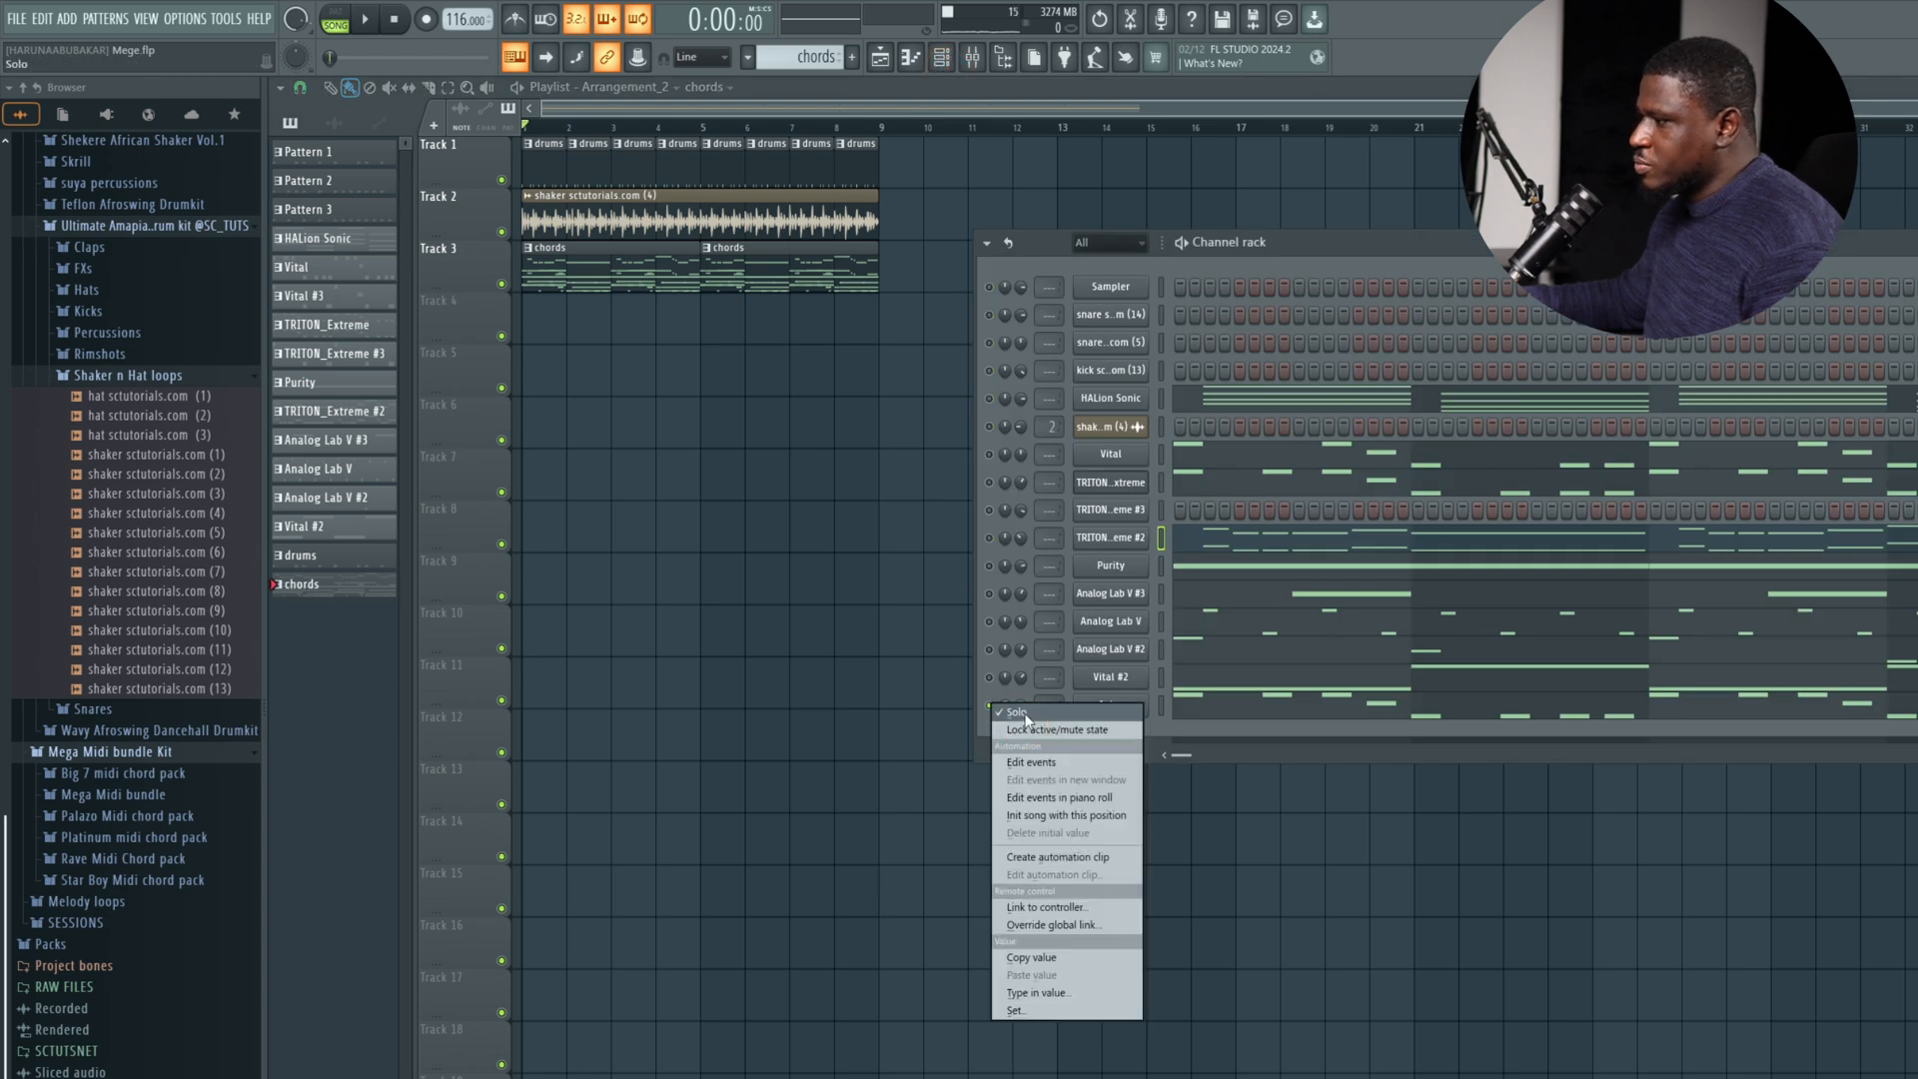
pyautogui.click(1024, 723)
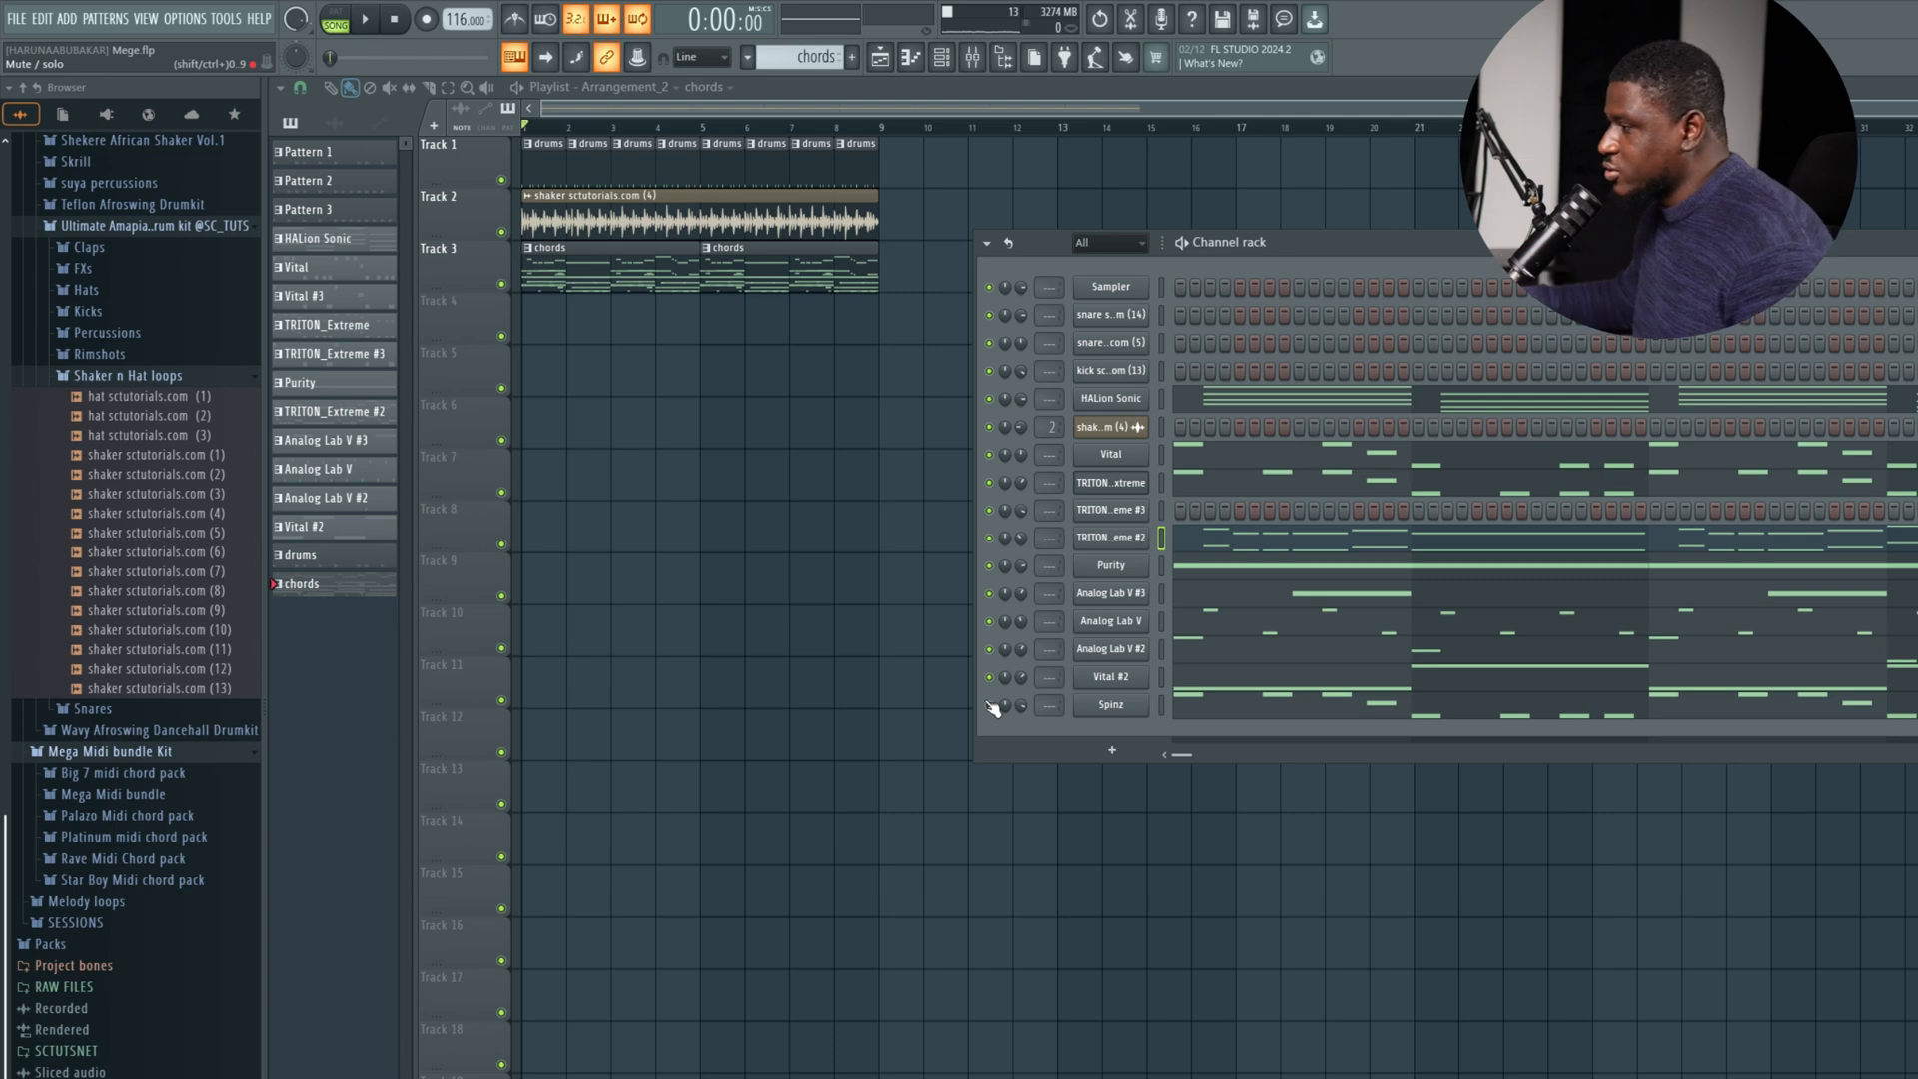
pyautogui.click(1163, 676)
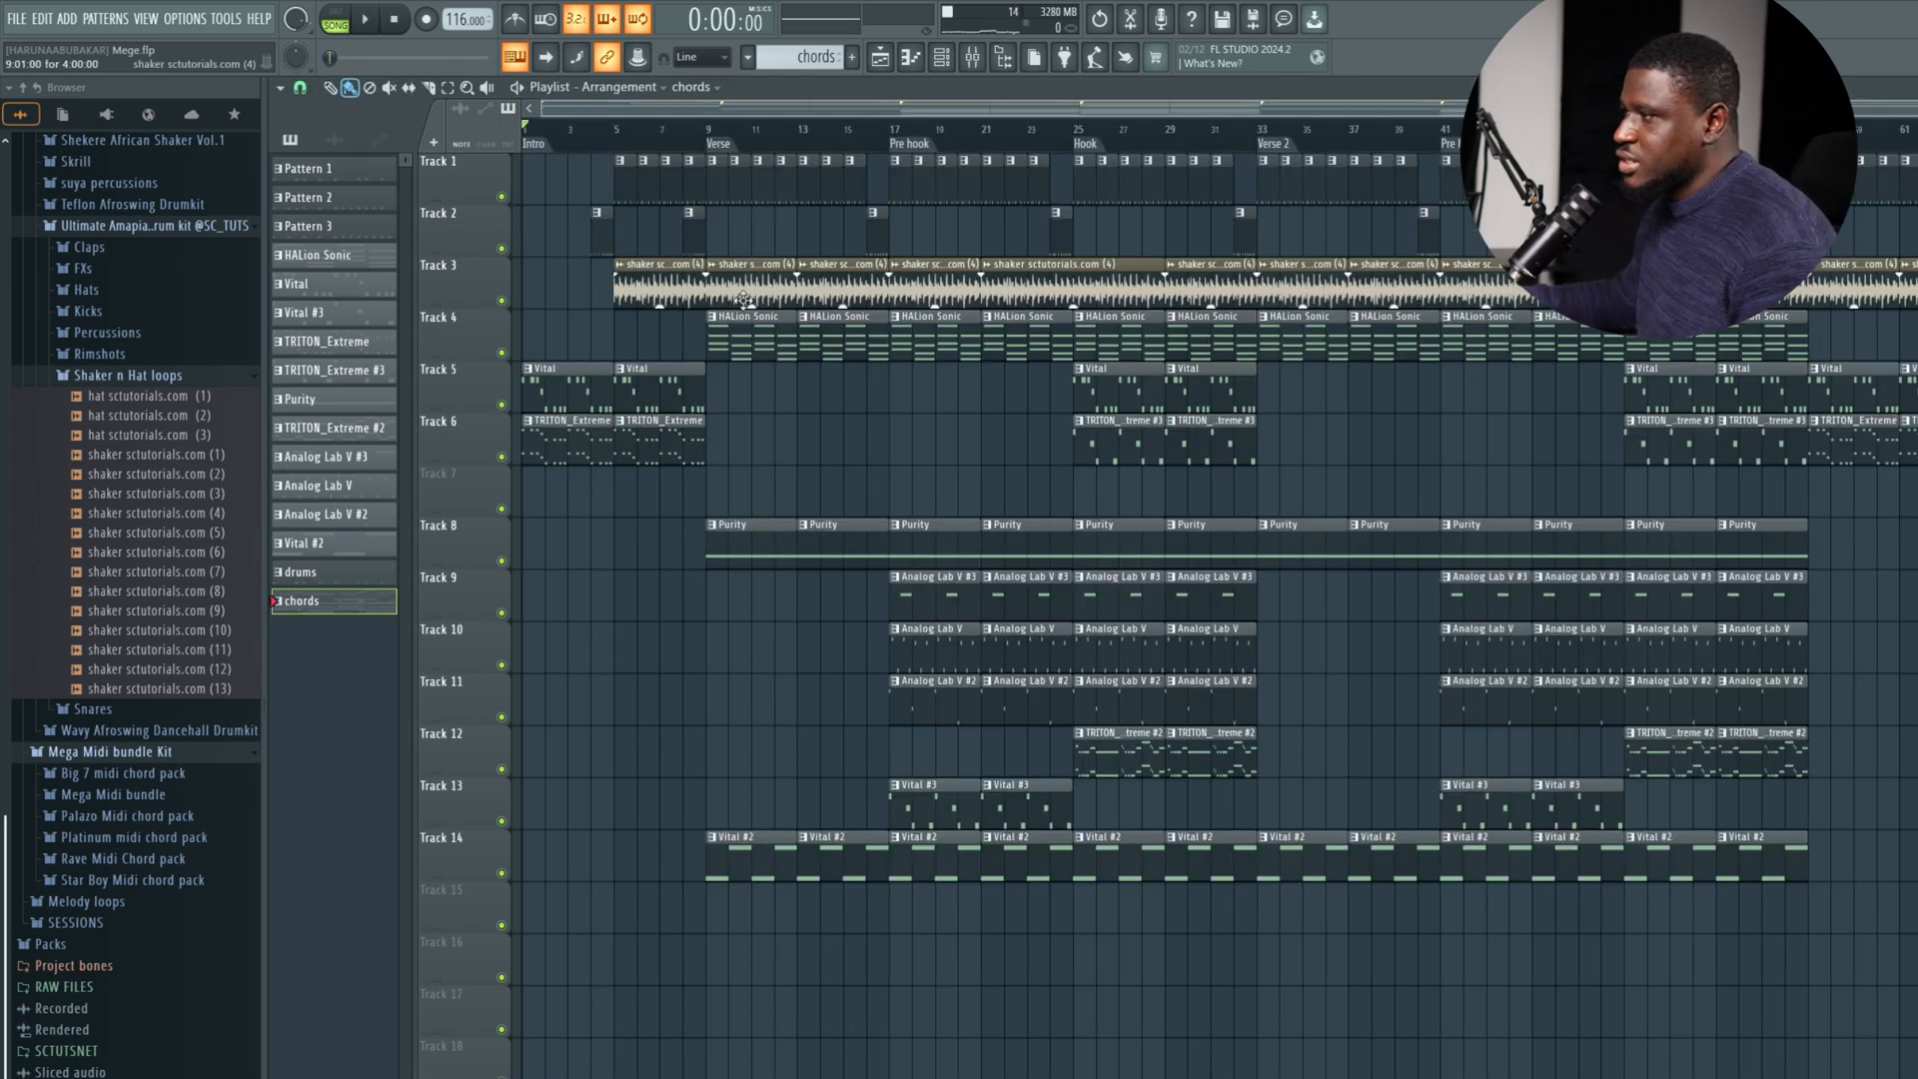
# Check the shaker clip on Track 3, and listen to the full arrangement from the intro through the verse.
pyautogui.doubleClick(651, 285)
pyautogui.press('Escape')
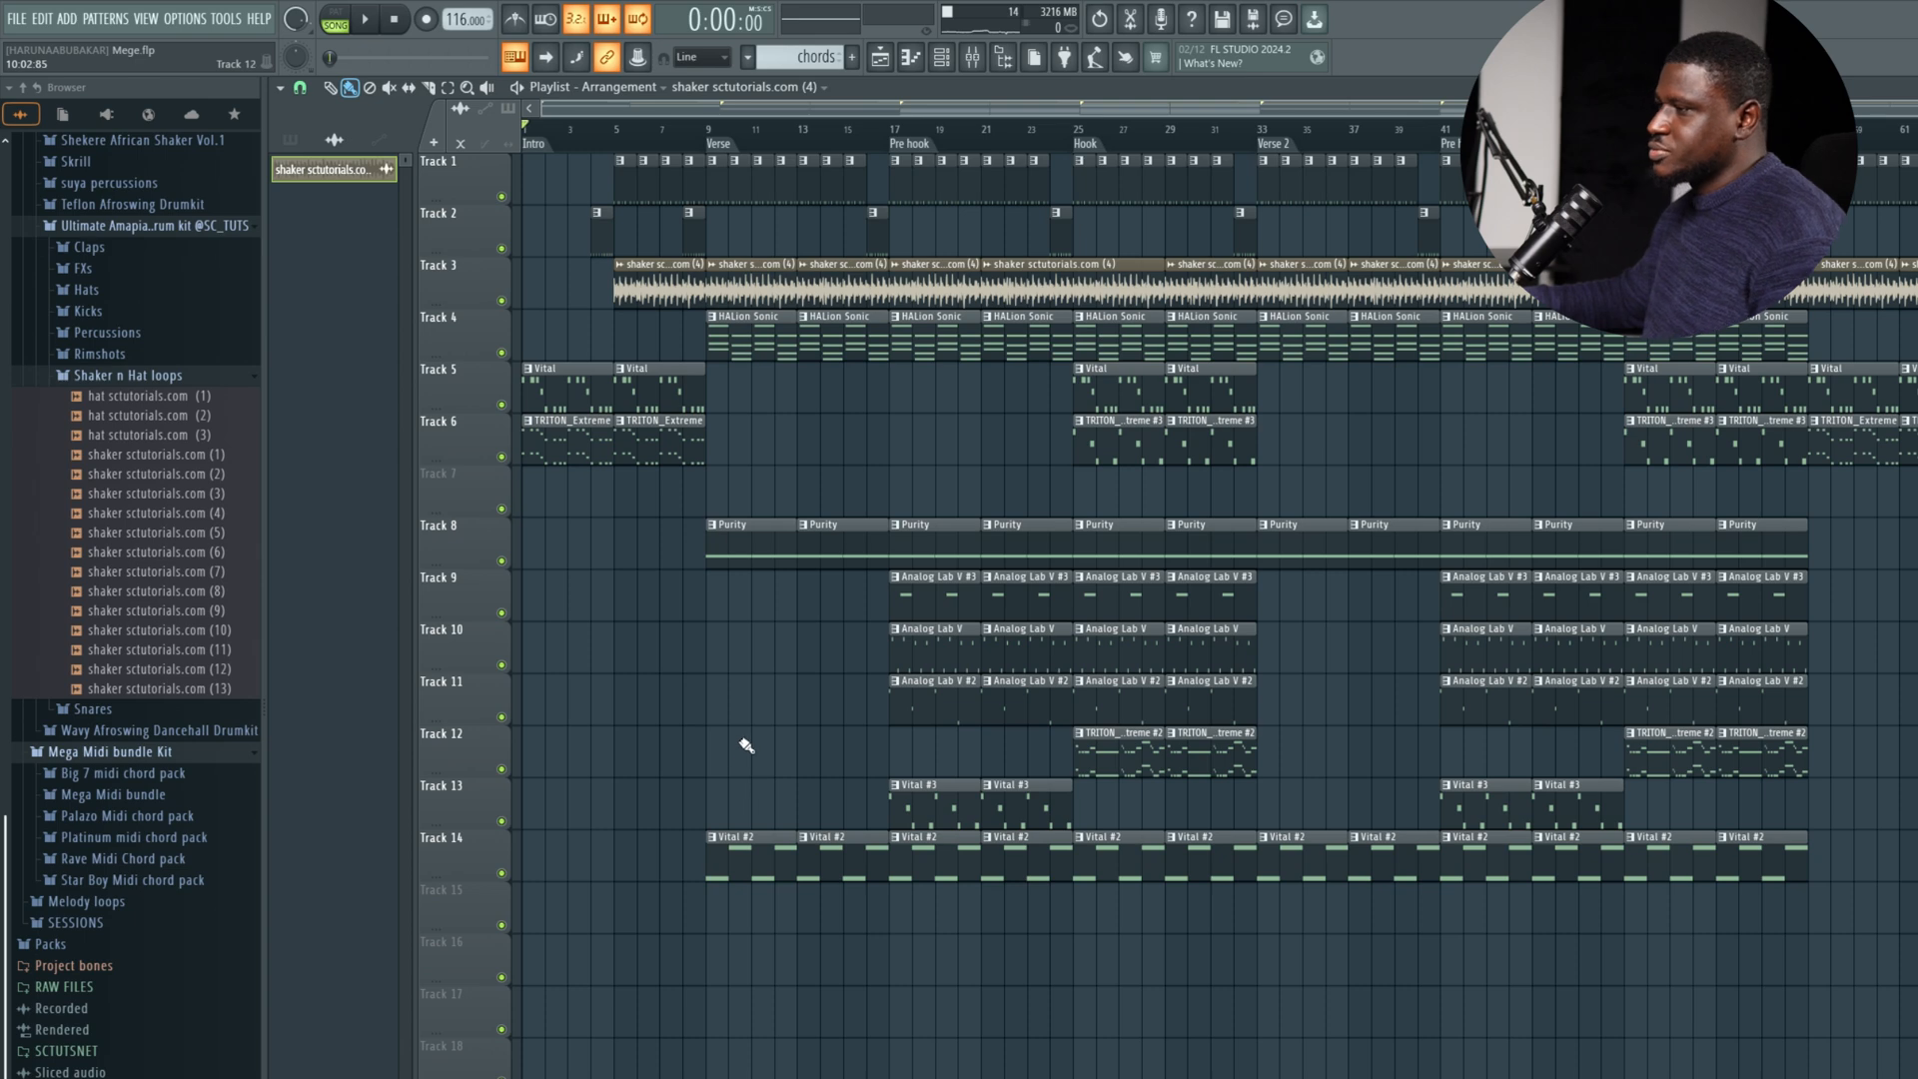
pyautogui.scroll(2, 443, 378)
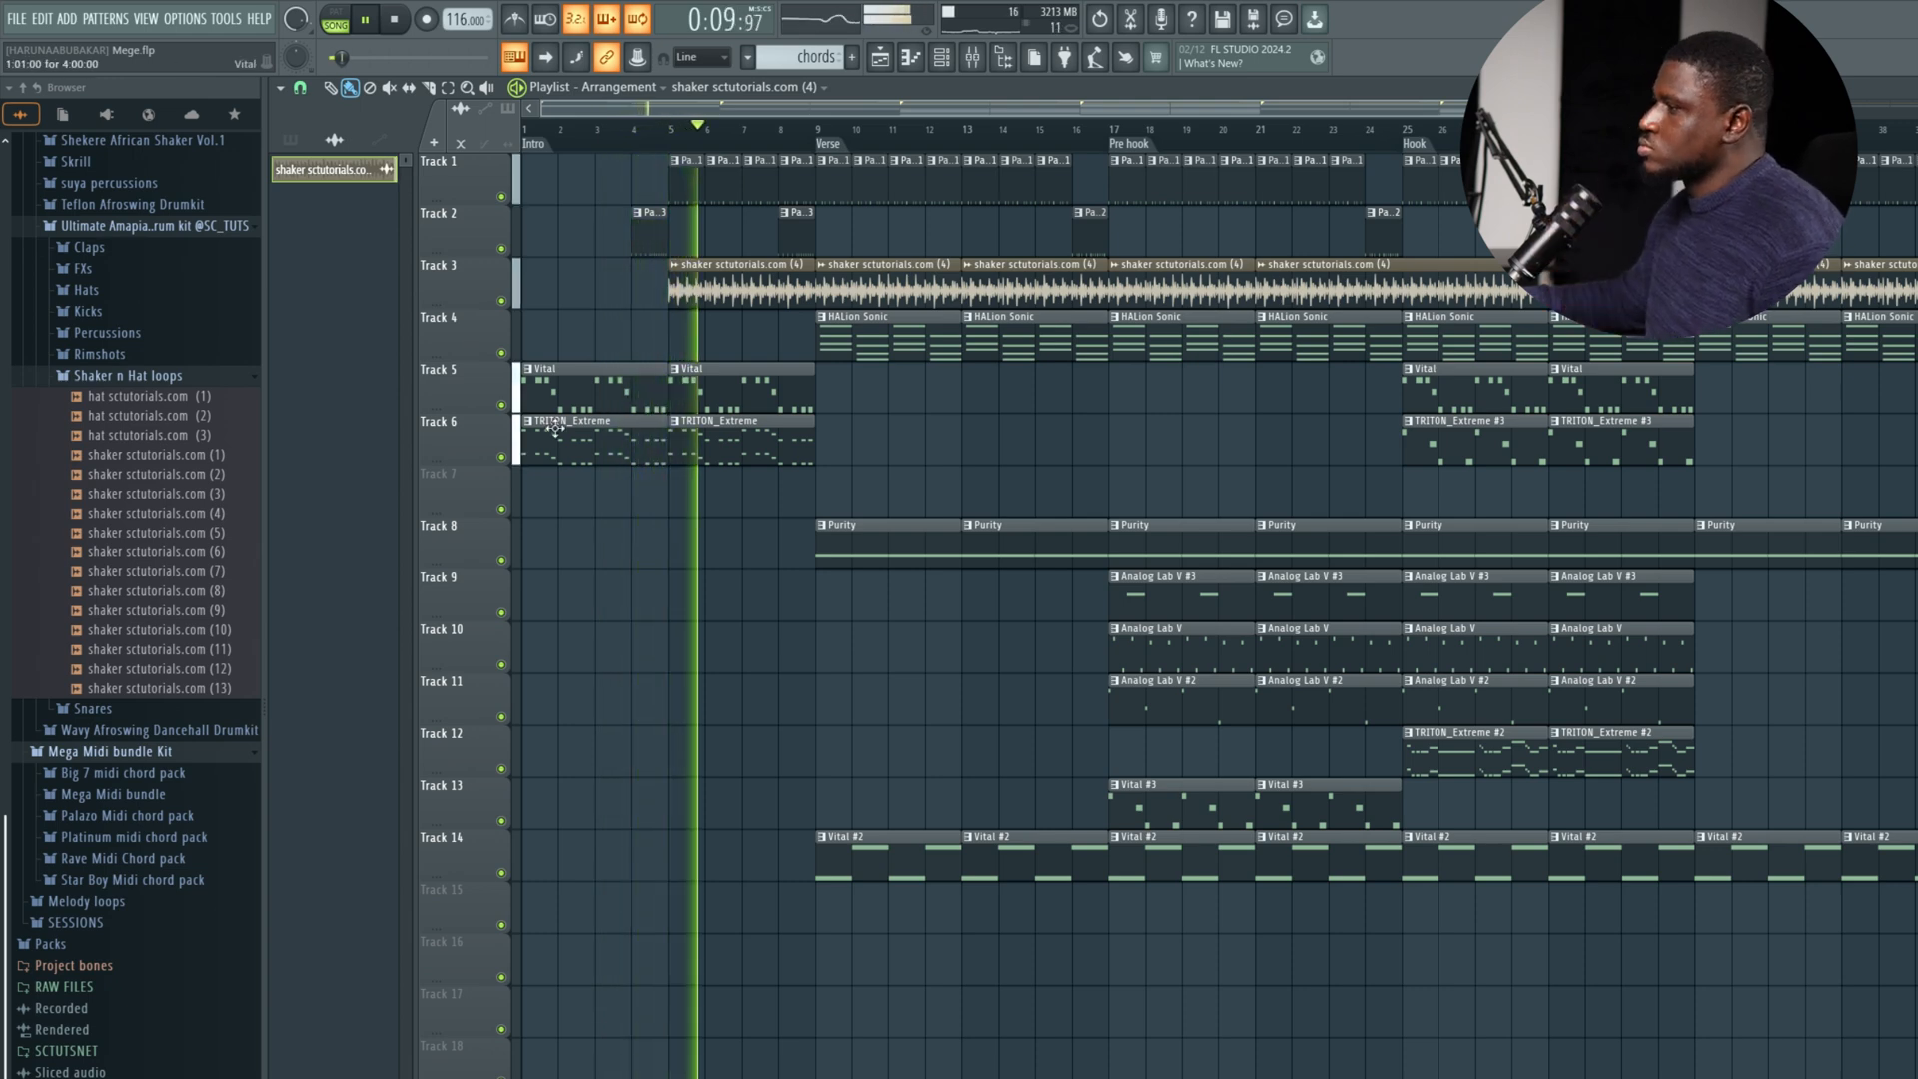
pyautogui.scroll(-2, 714, 601)
pyautogui.scroll(-2, 719, 606)
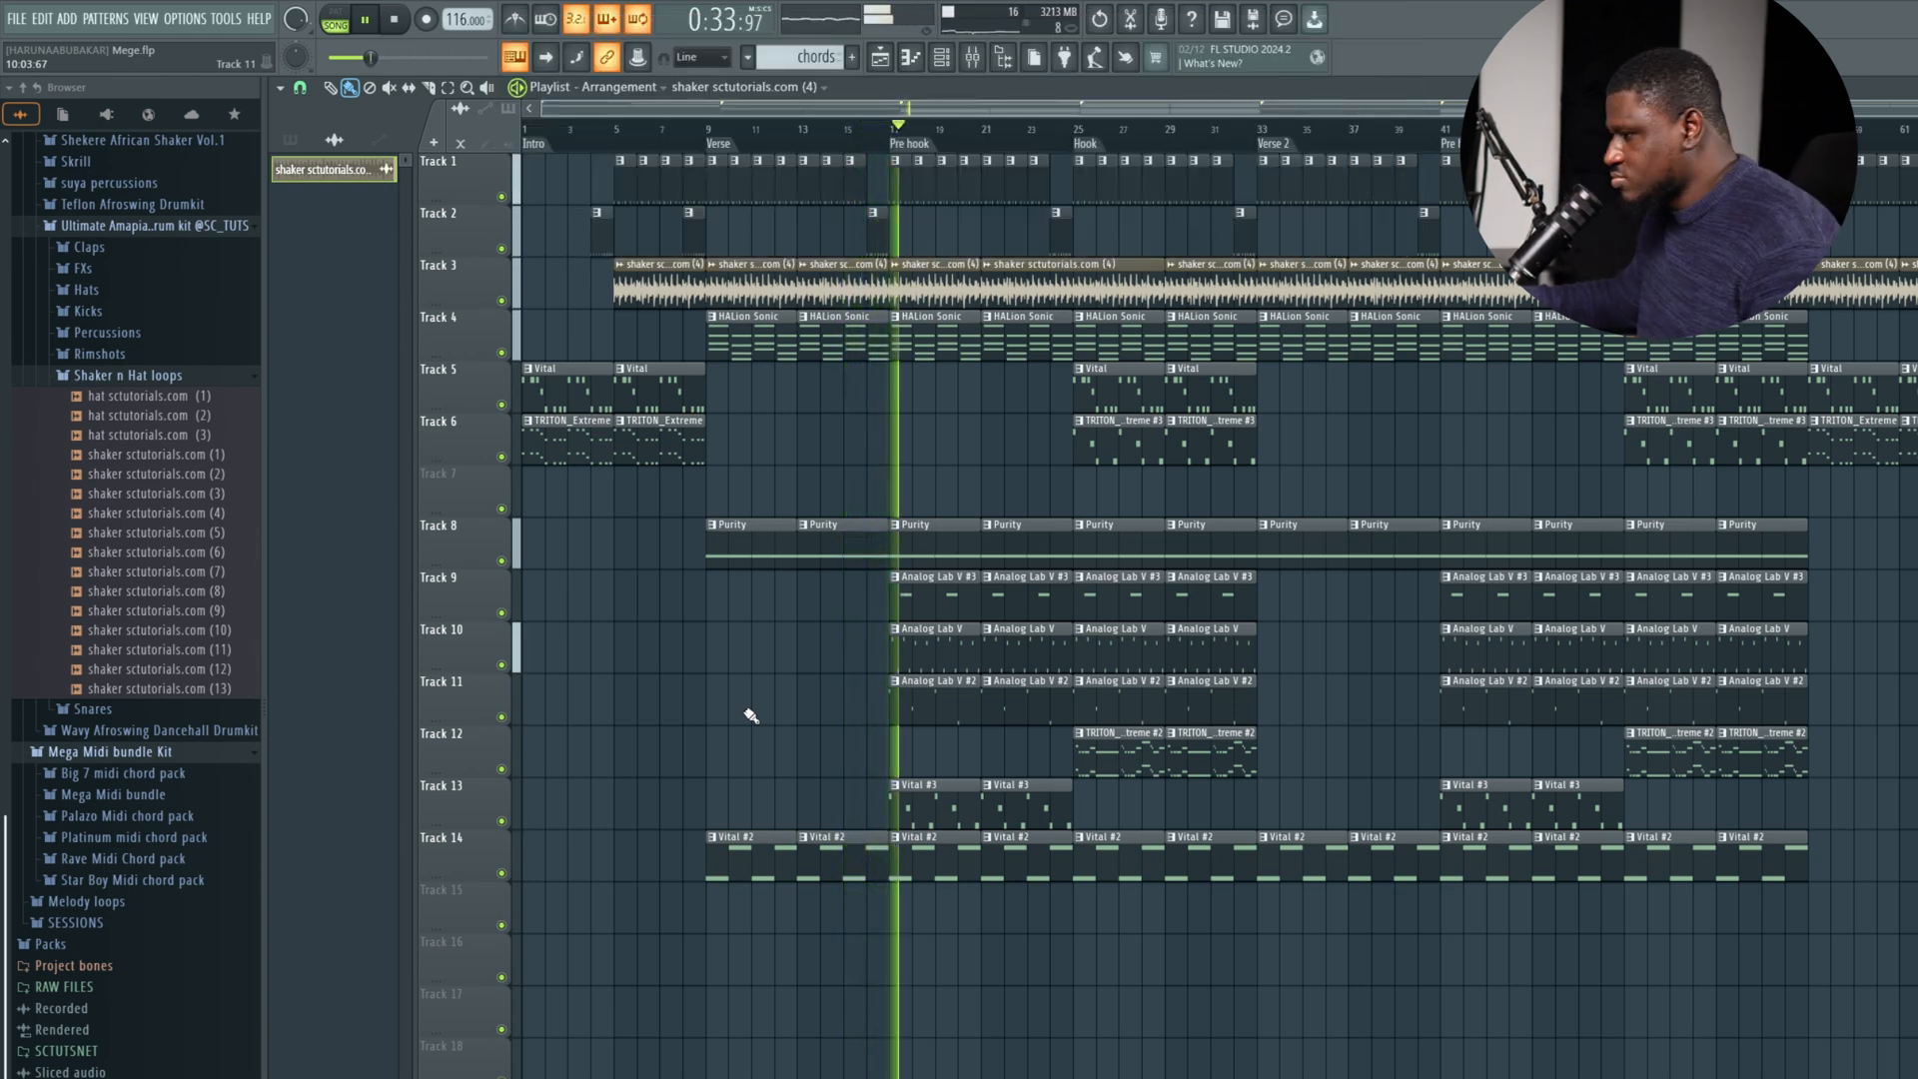
# Select the Vital #3 clip on Track 13, review its channel in the channel rack, and listen through the pre hook and hook.
pyautogui.click(920, 806)
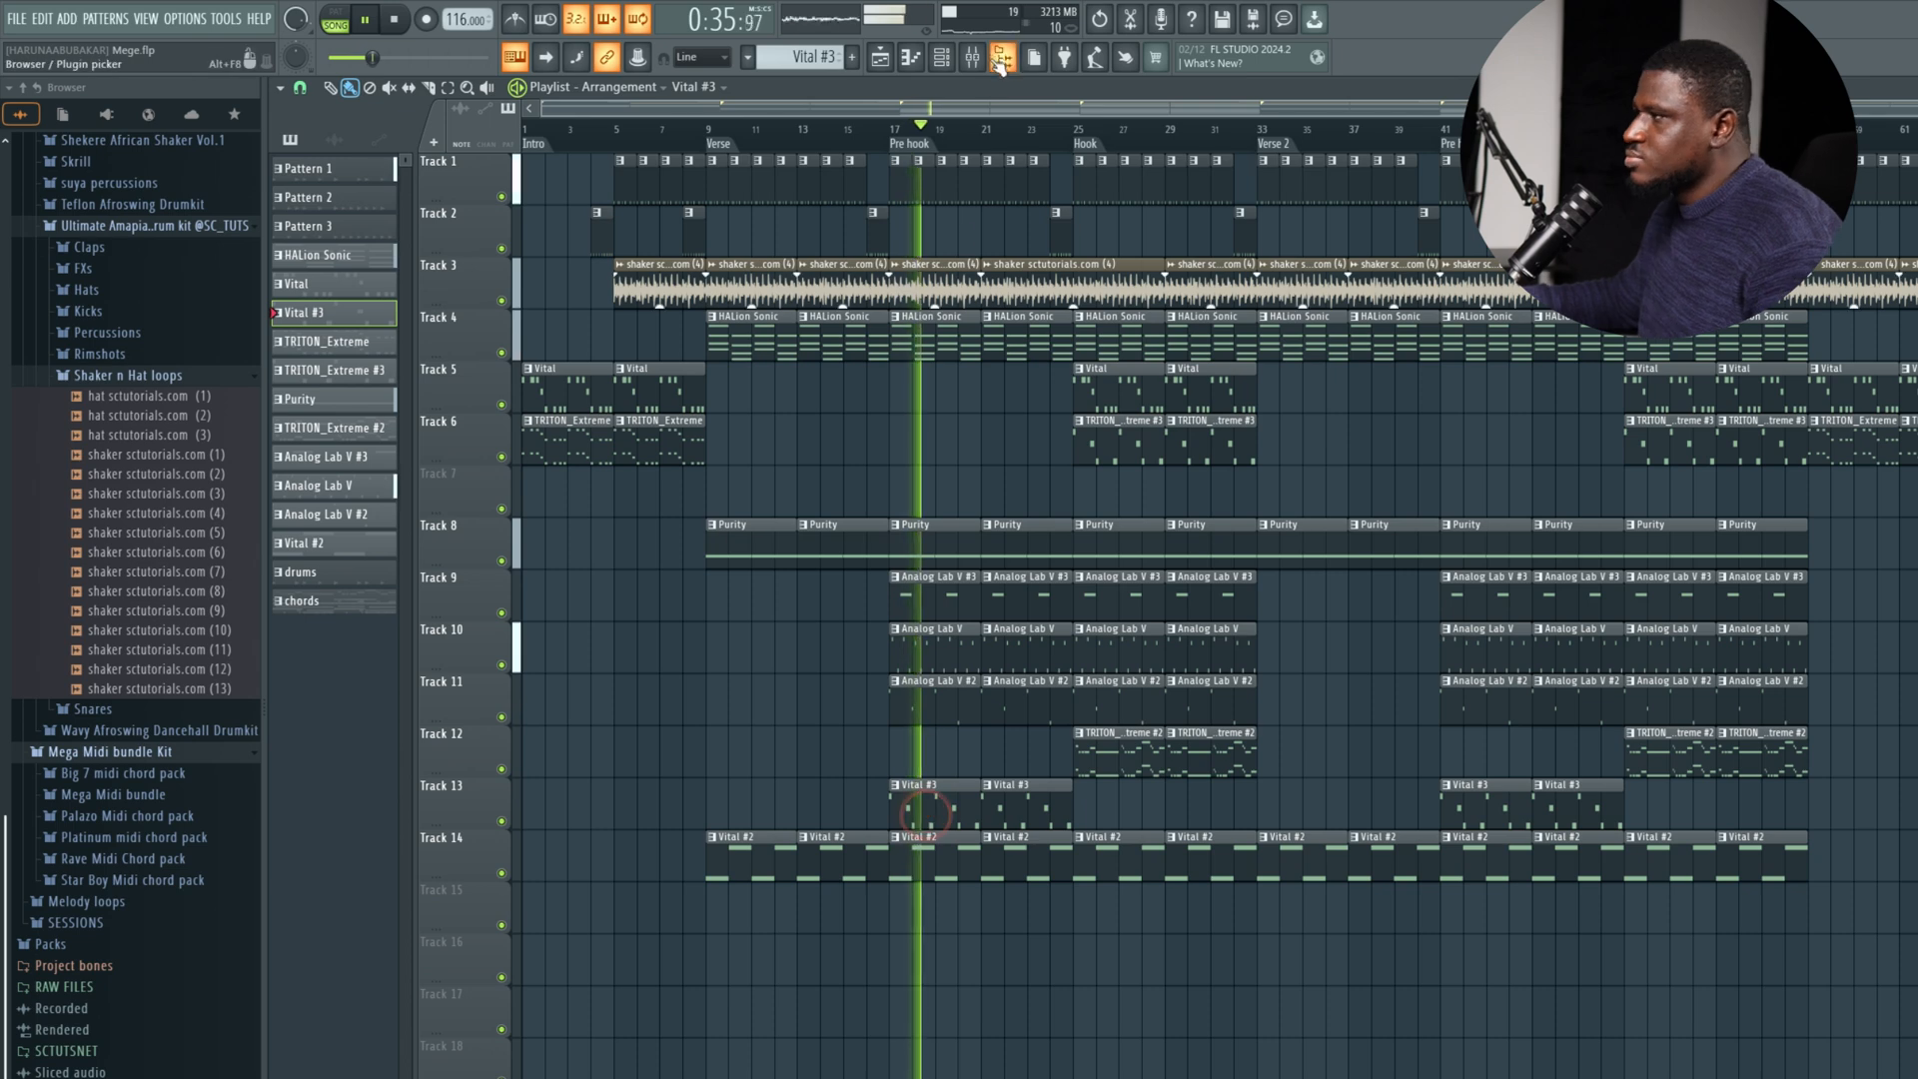
pyautogui.click(950, 63)
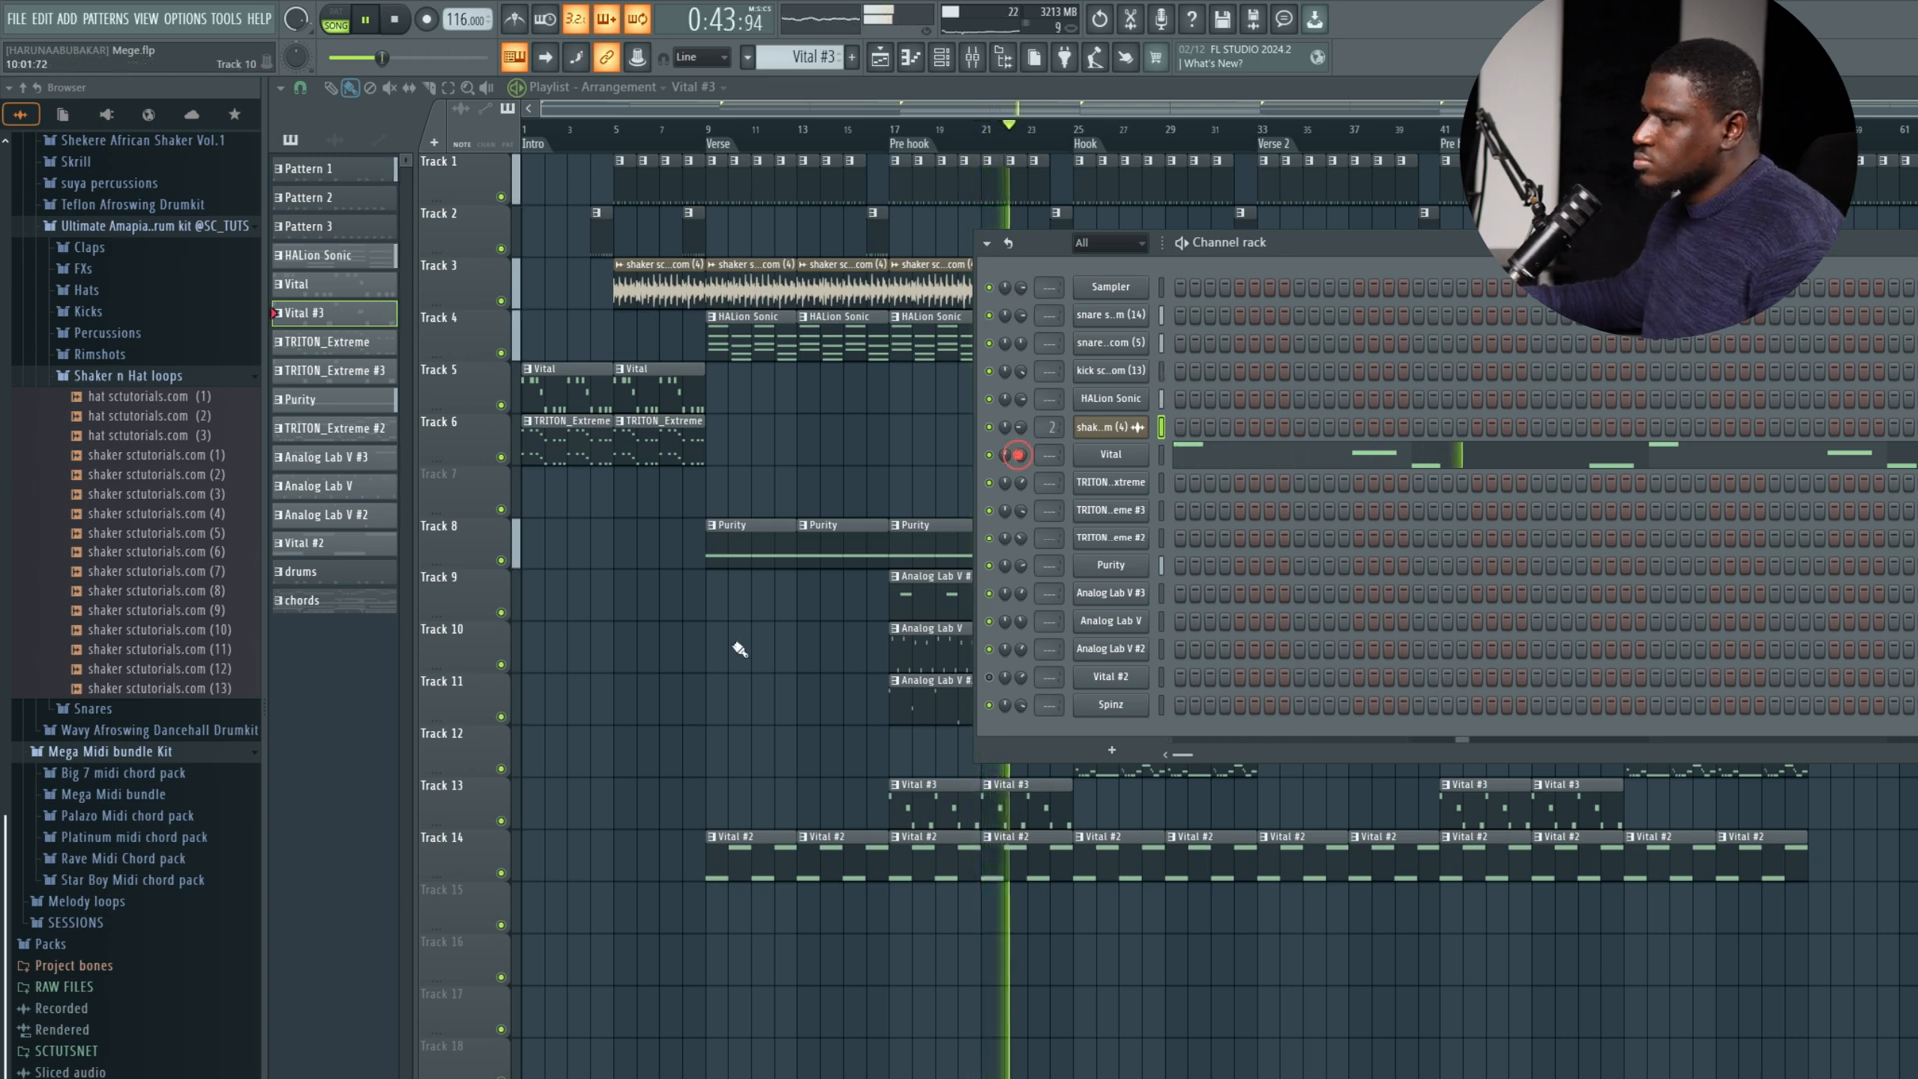
pyautogui.press('F6')
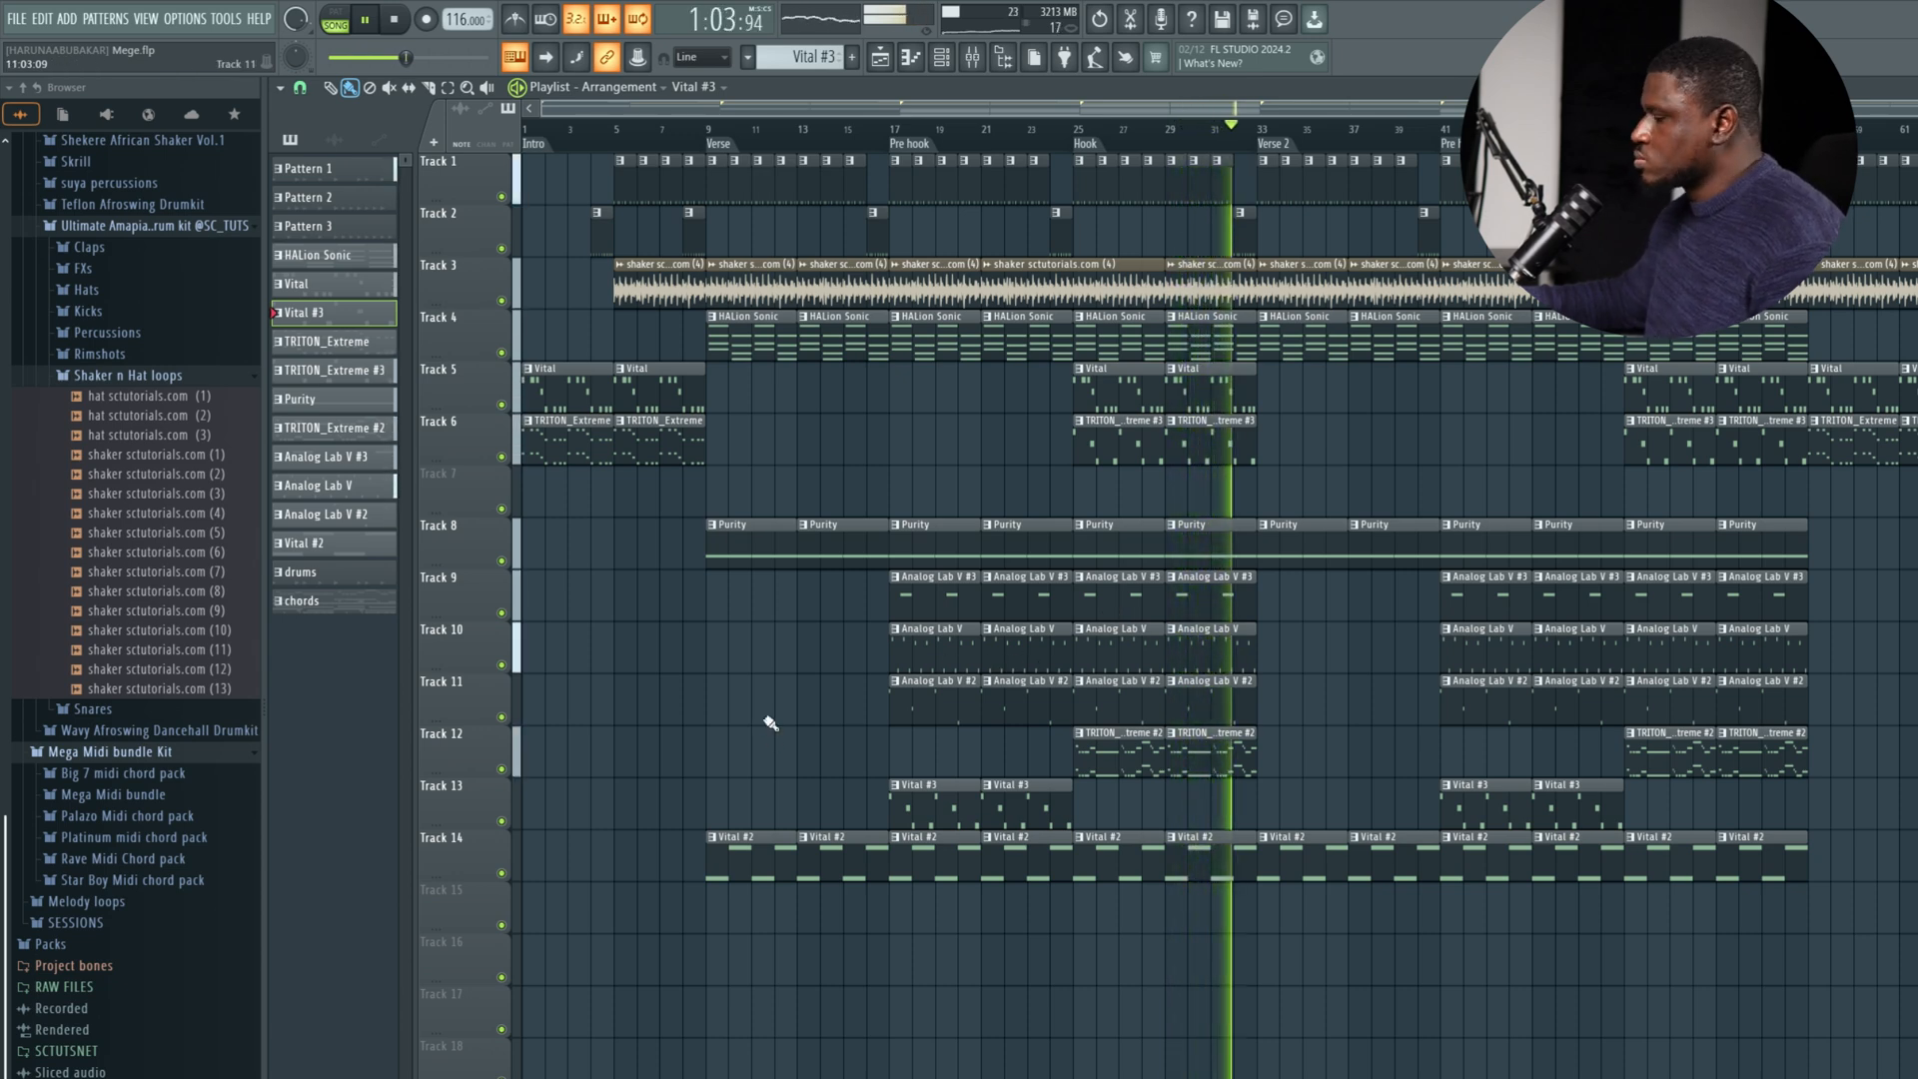
pyautogui.press('space')
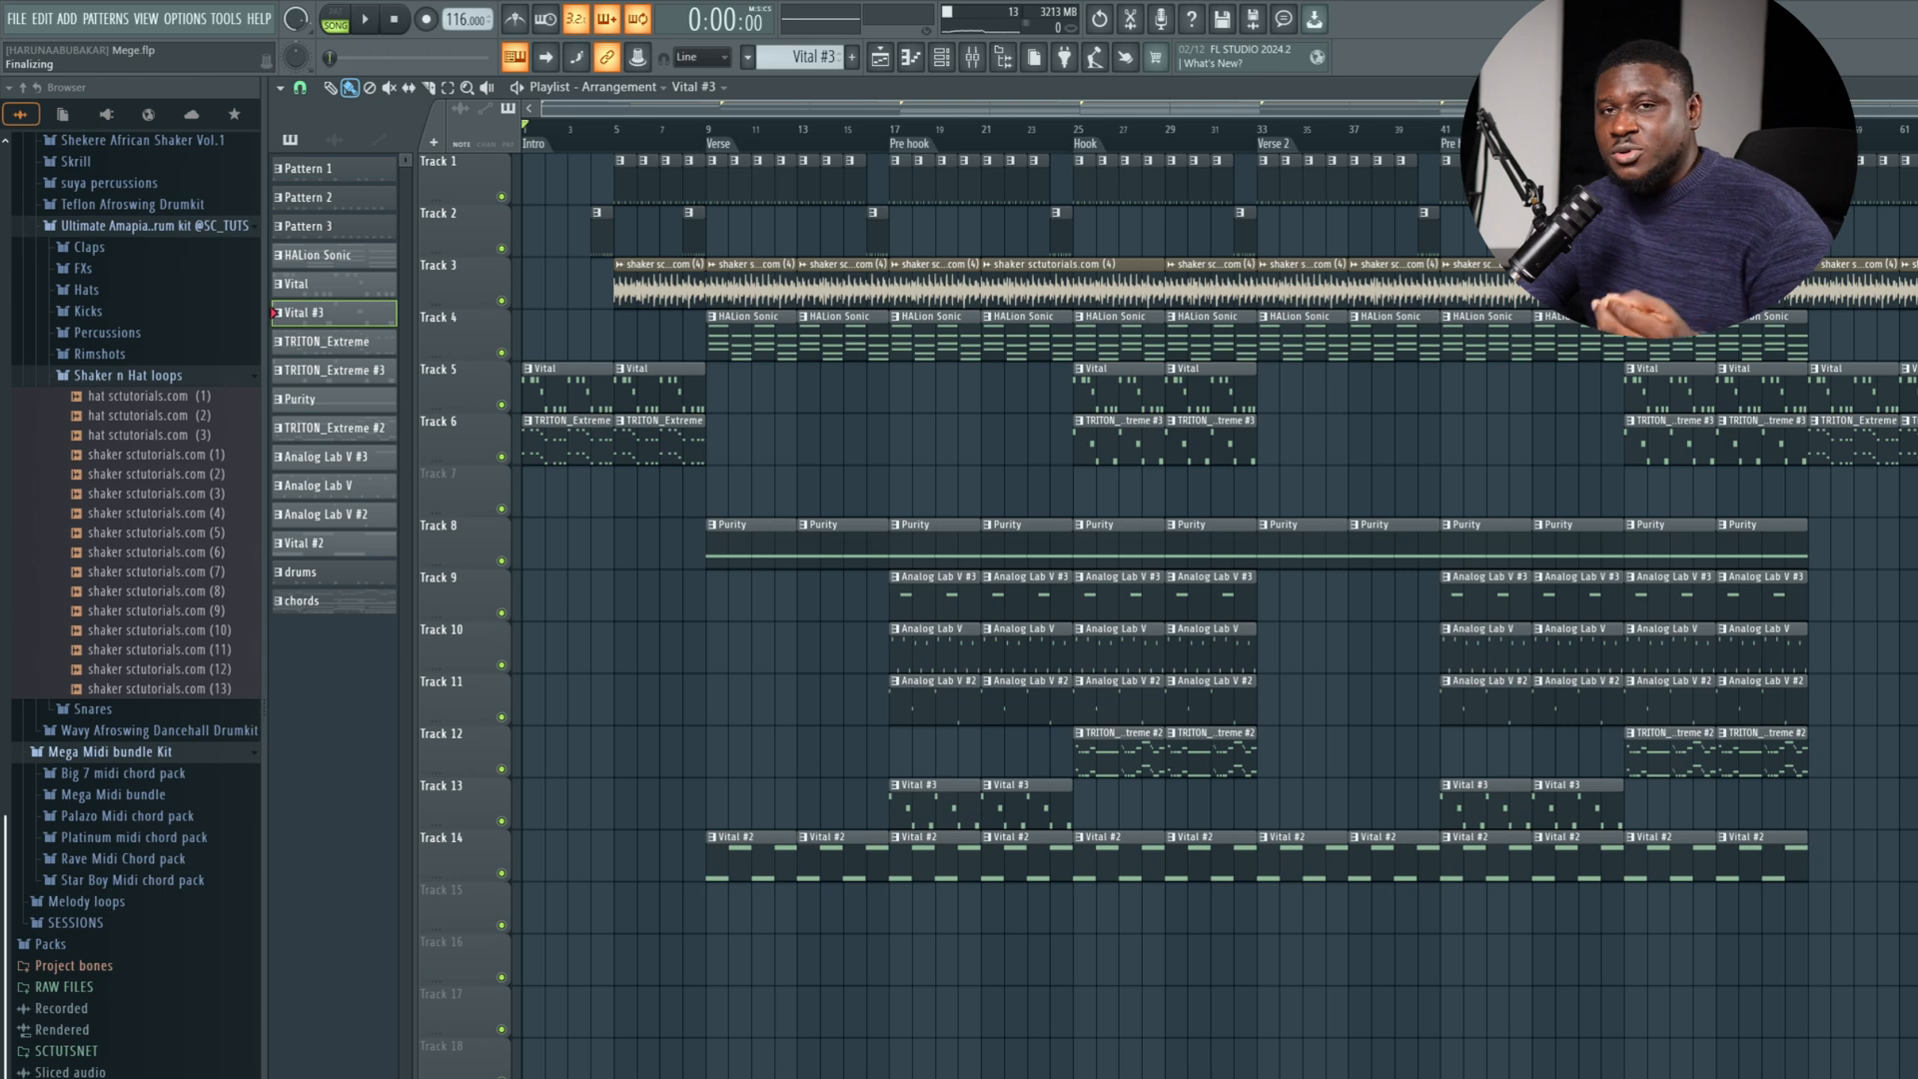